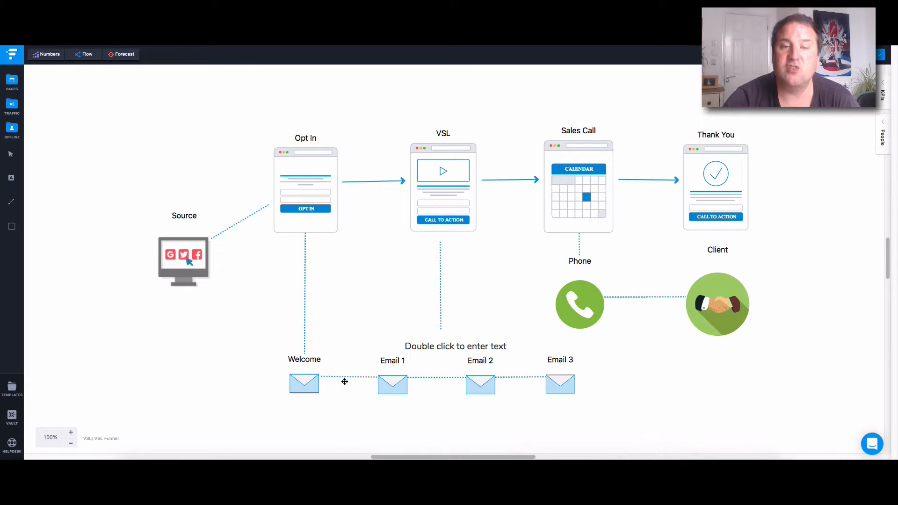
- Look through the open Kartra forms, calendars, helpdesks, sequences and pages, then the VSL funnel map
click(499, 379)
click(427, 400)
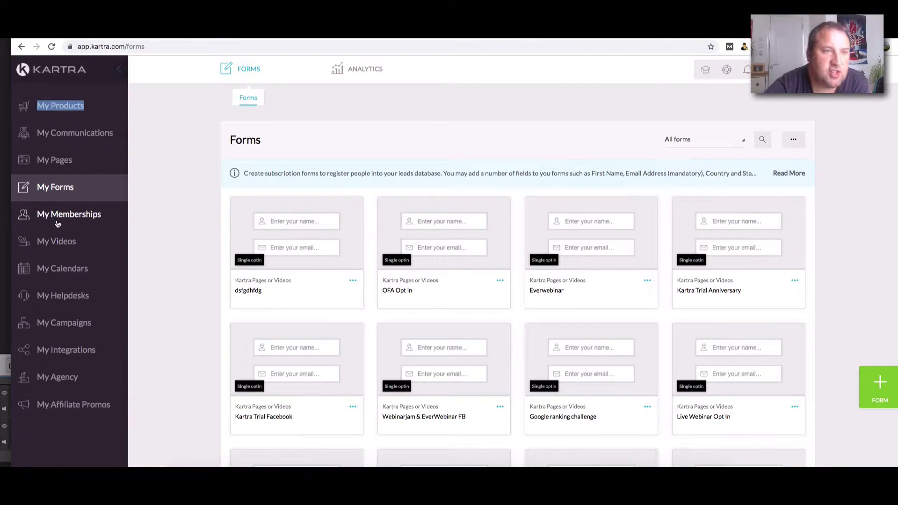
right_click(71, 161)
key(Escape)
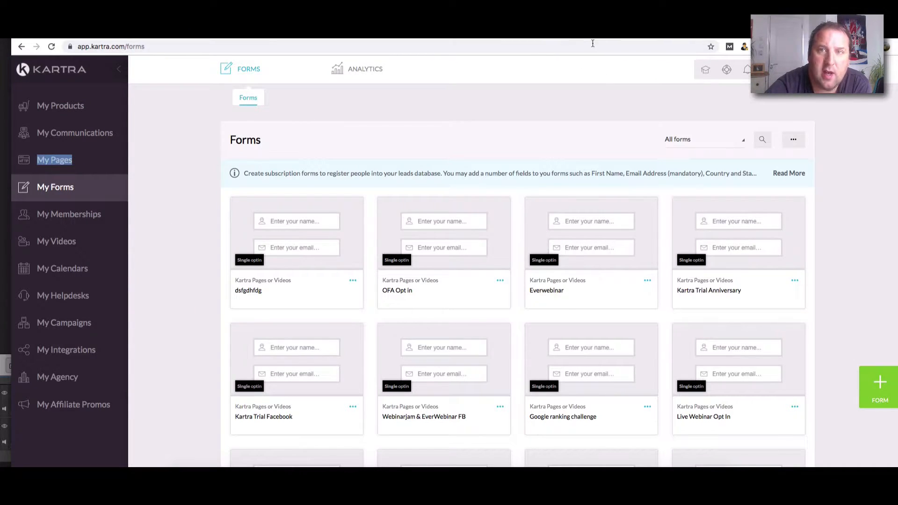
key(ctrl+Tab)
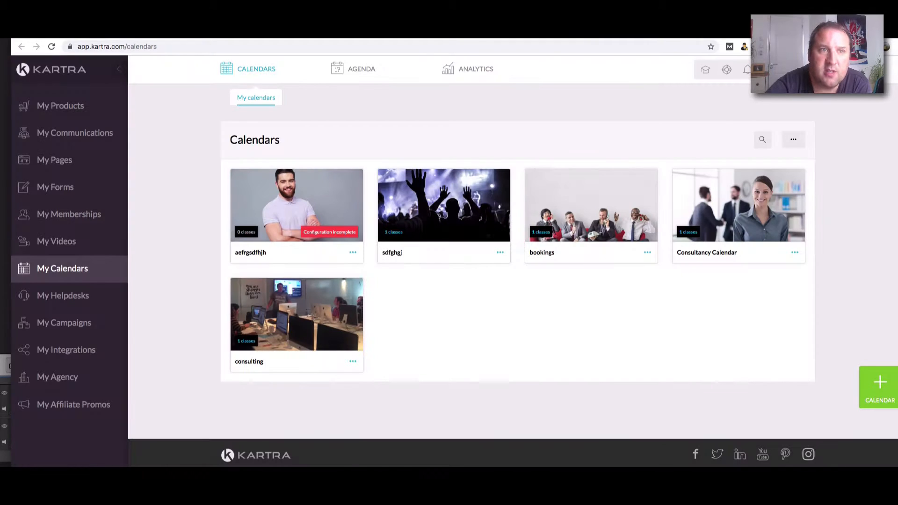
key(ctrl+Tab)
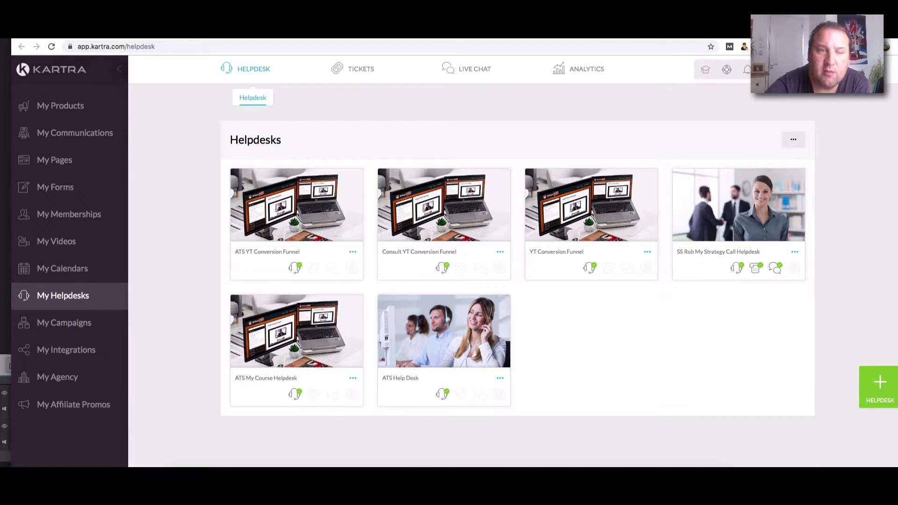
key(ctrl+Tab)
key(ctrl+Tab)
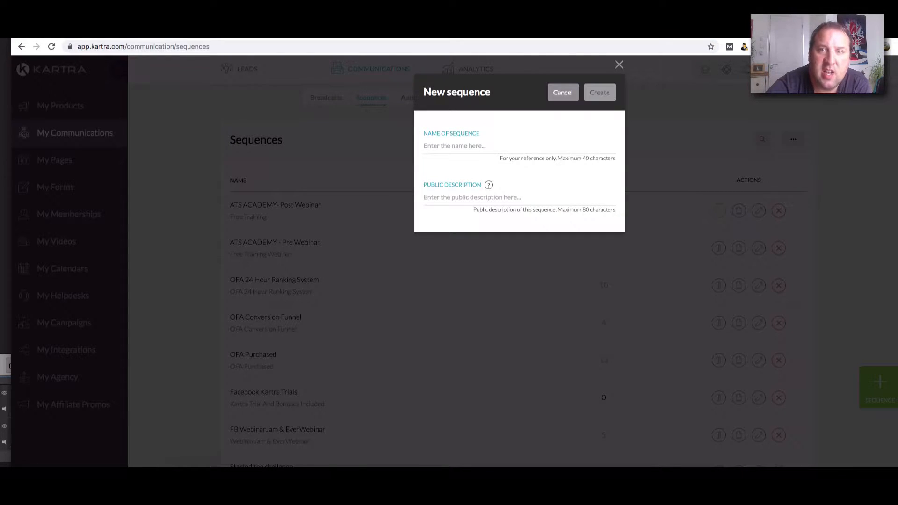
key(ctrl+Tab)
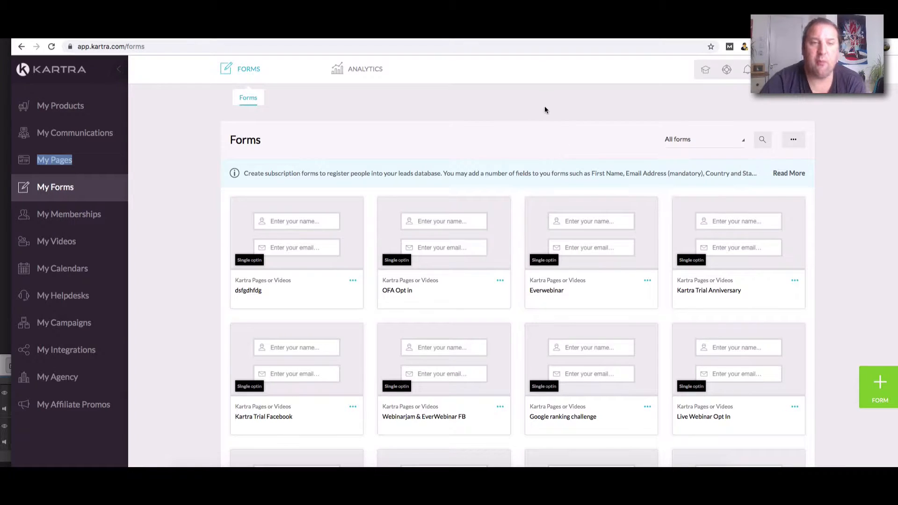
key(ctrl+Tab)
key(ctrl+Tab)
key(ctrl+Tab)
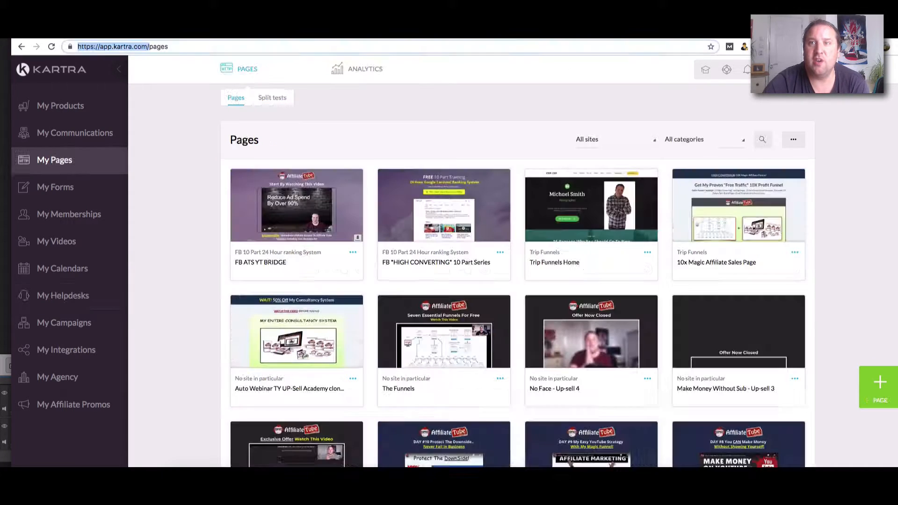
key(ctrl+Tab)
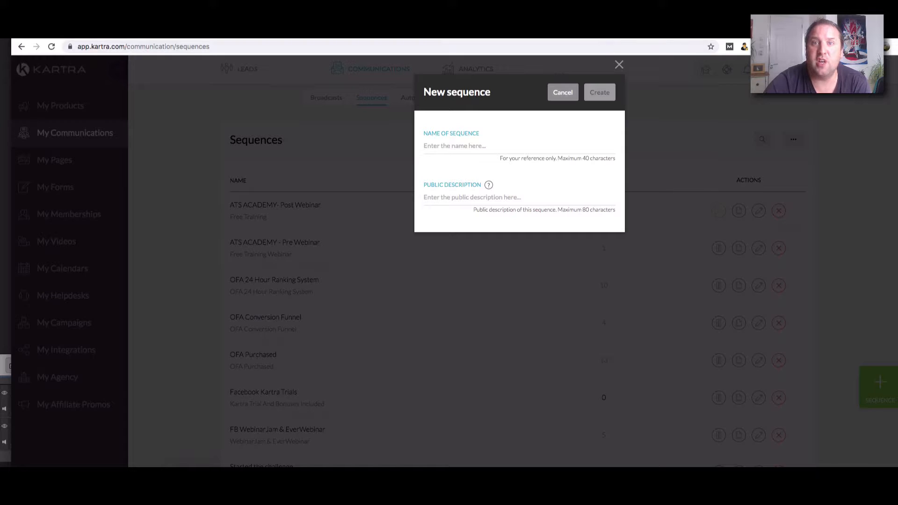
key(ctrl+Tab)
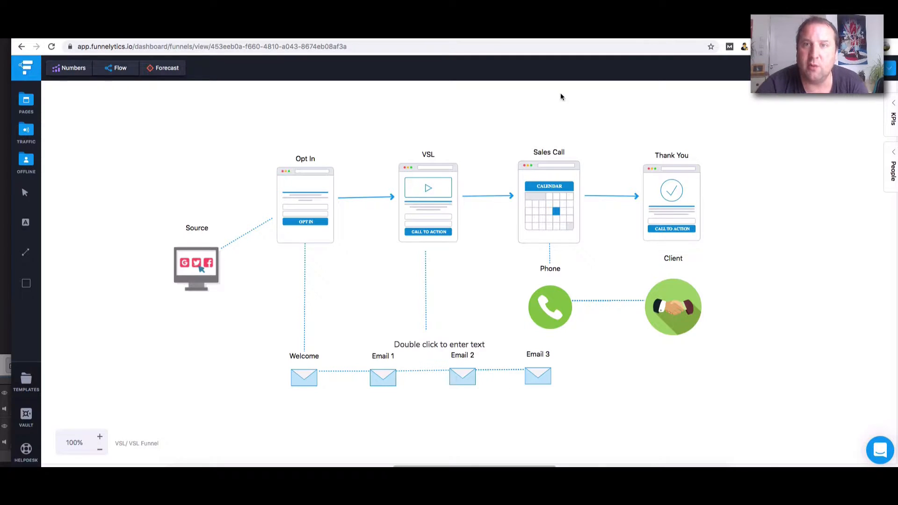
- Switch to the Kartra Pages section and start creating a new page
click(538, 33)
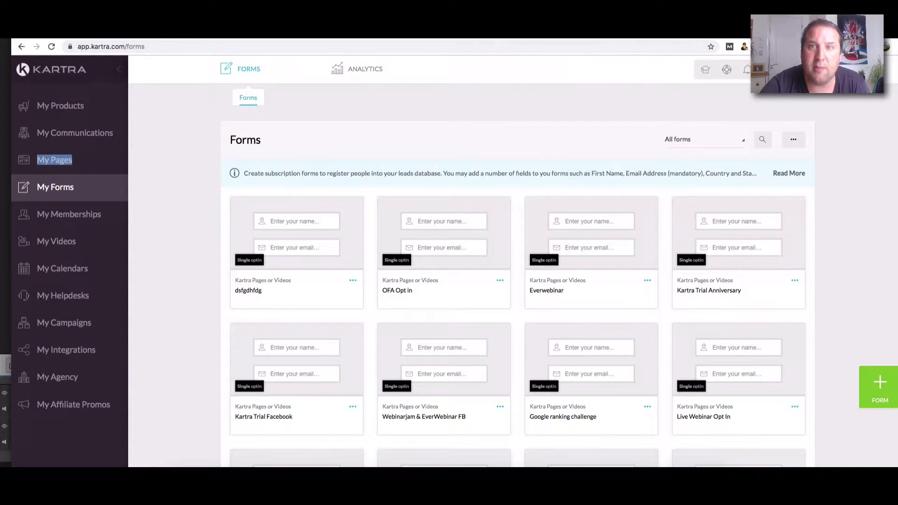
key(ctrl+Tab)
key(ctrl+Tab)
key(ctrl+Tab)
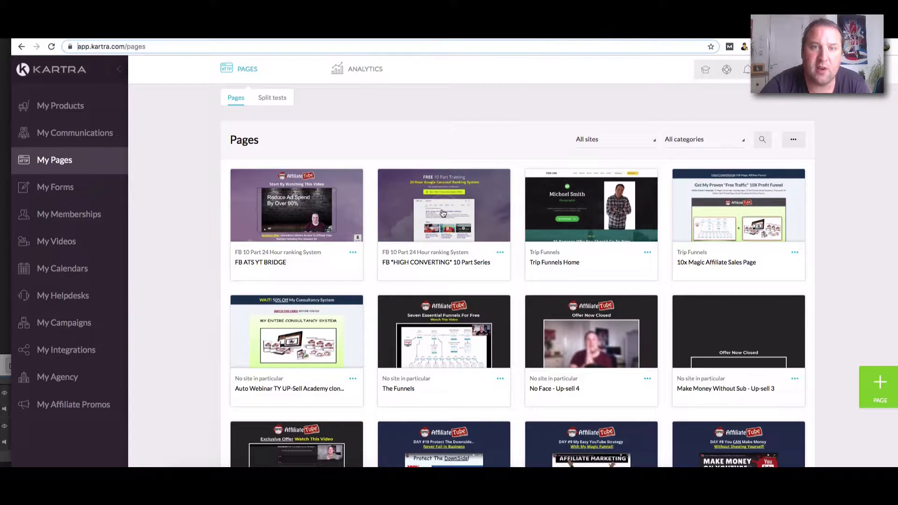
click(889, 395)
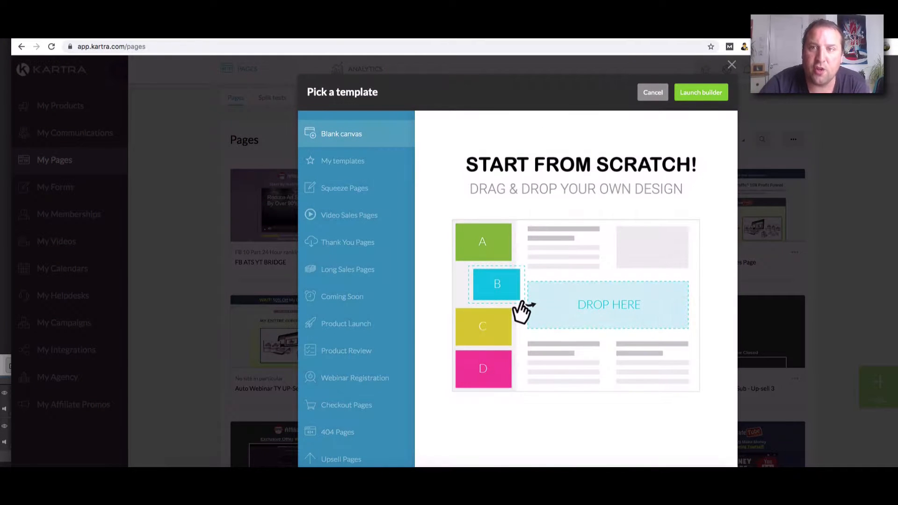
click(702, 88)
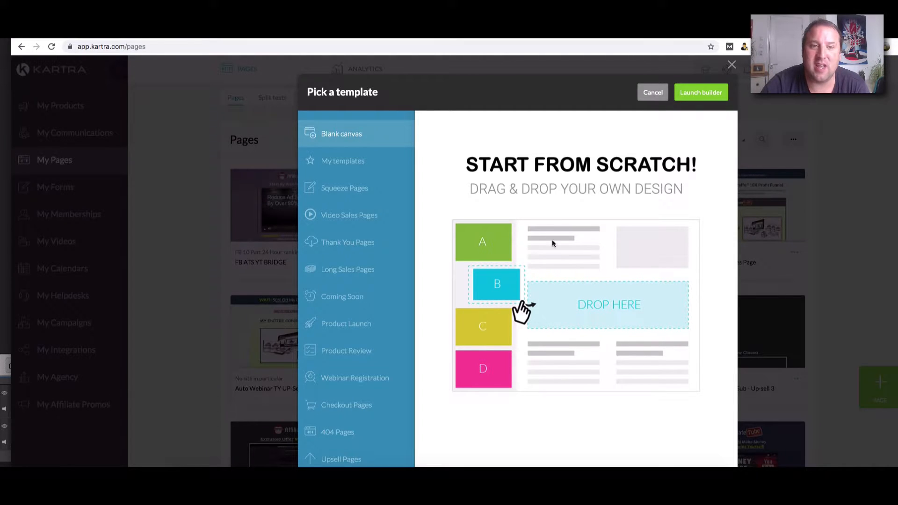
- Show the Squeeze Pages templates and preview the light one with a person seated at a desk
scroll(387, 287, down, 1)
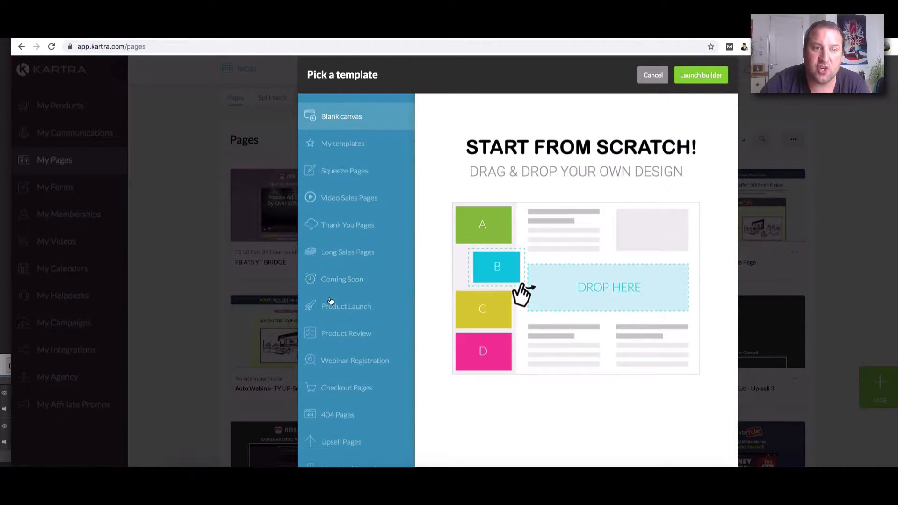
scroll(367, 301, down, 3)
scroll(367, 298, up, 4)
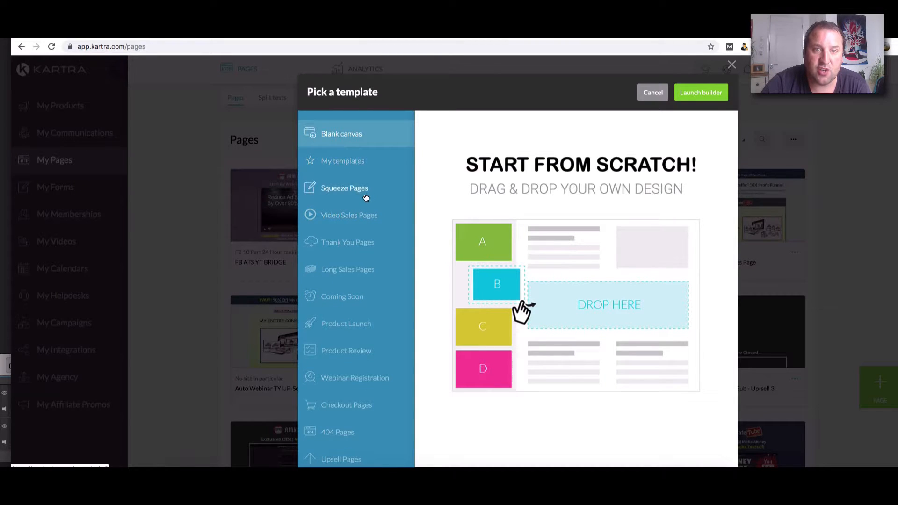
click(335, 189)
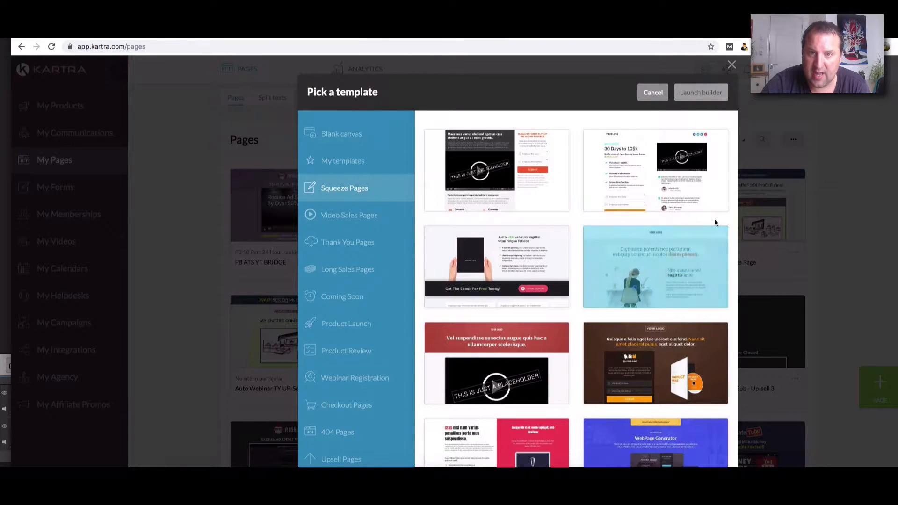
scroll(723, 243, down, 1)
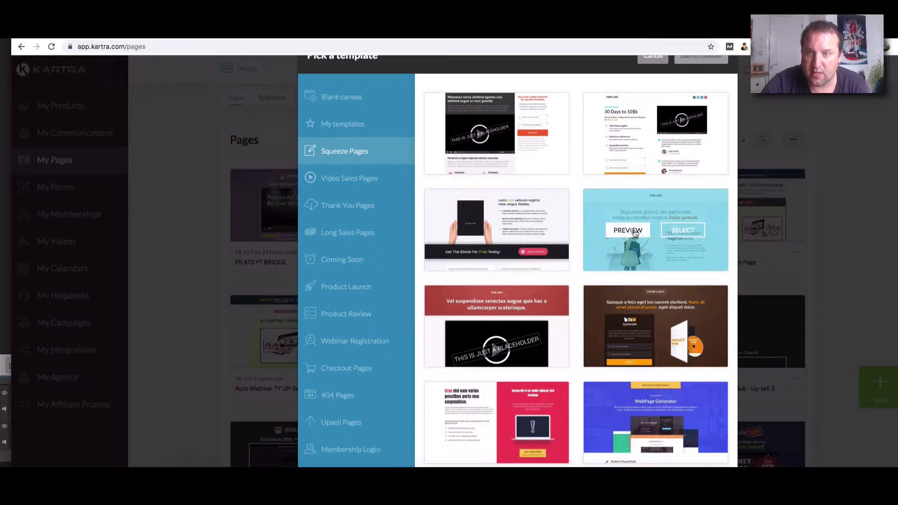
click(634, 230)
click(722, 91)
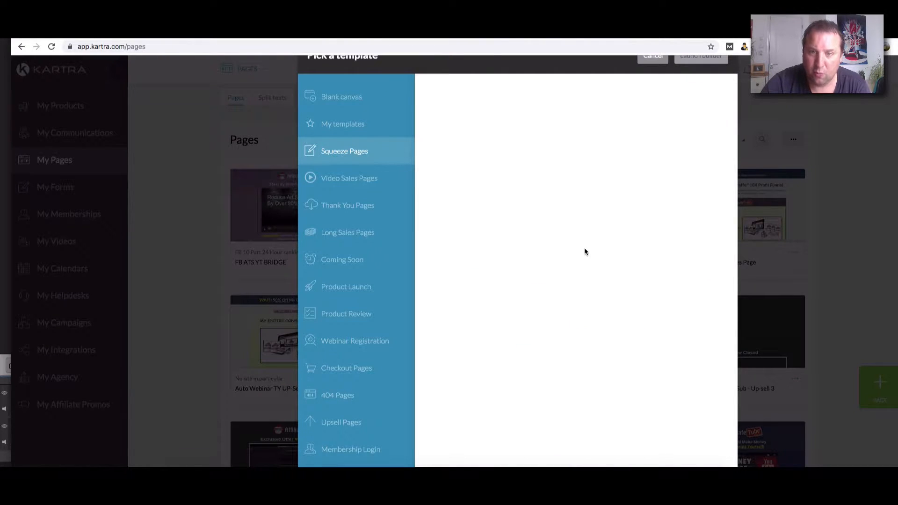
- Preview the blue squeeze page template offering a discount on bundle plans, then close its preview
scroll(584, 251, down, 5)
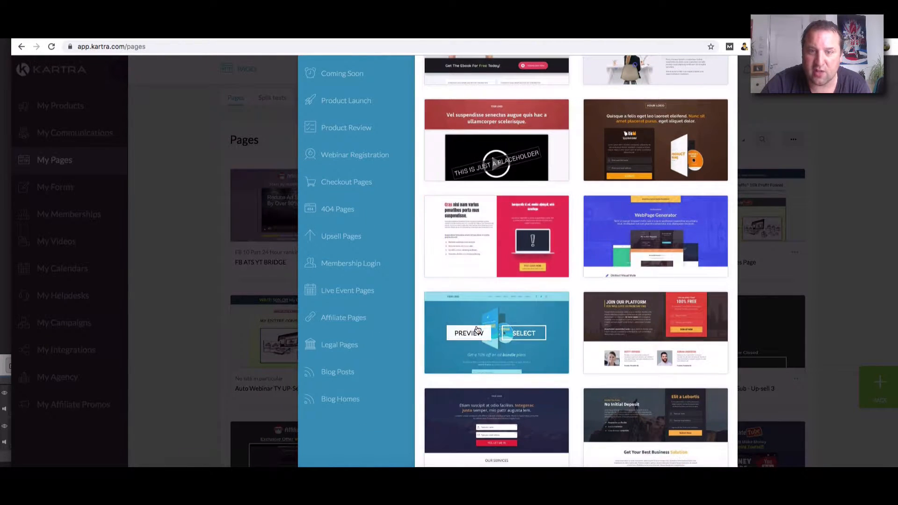
click(477, 329)
scroll(608, 346, up, 5)
click(720, 132)
- Preview the dark blue squeeze page template with the centred opt-in form and "Our Services" section
scroll(567, 267, down, 3)
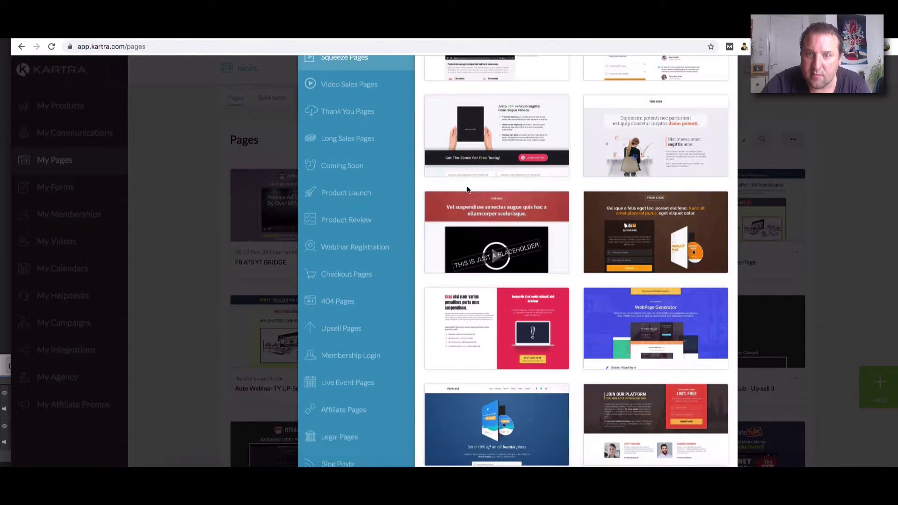
scroll(655, 267, down, 2)
scroll(487, 320, down, 2)
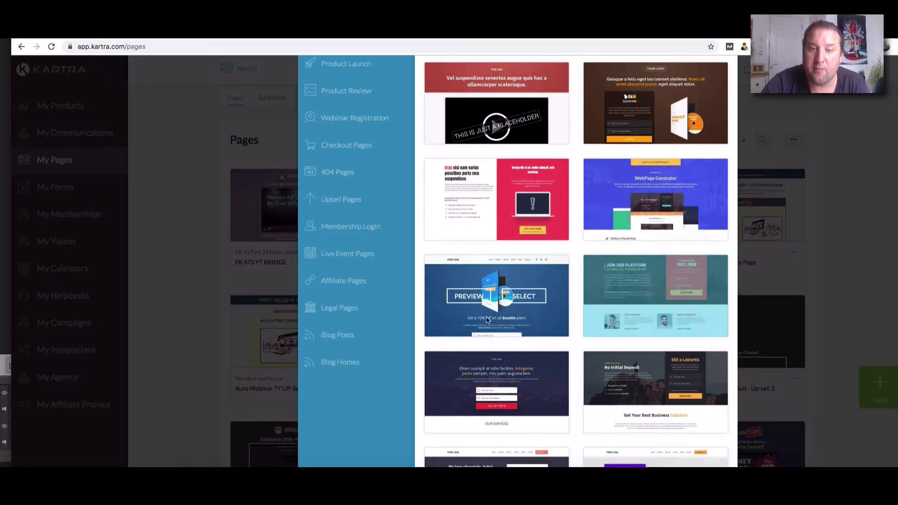
scroll(487, 319, down, 2)
click(477, 311)
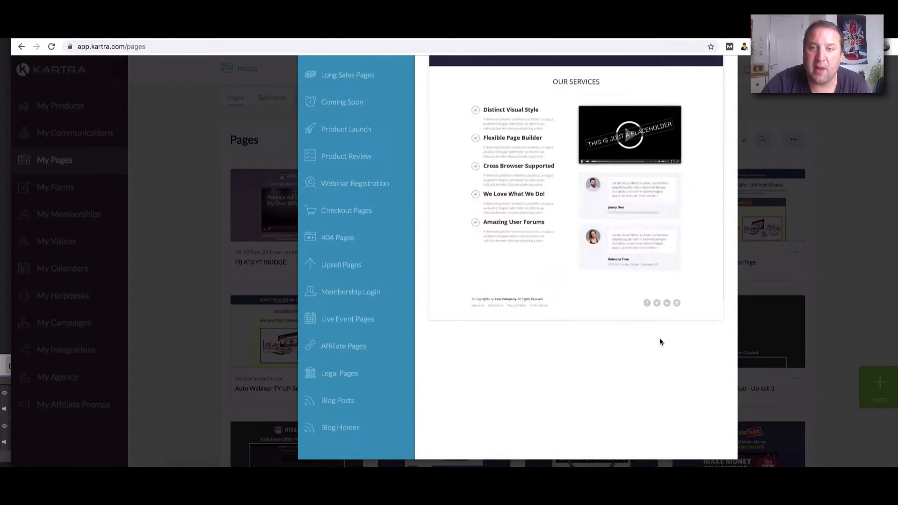
scroll(658, 335, up, 5)
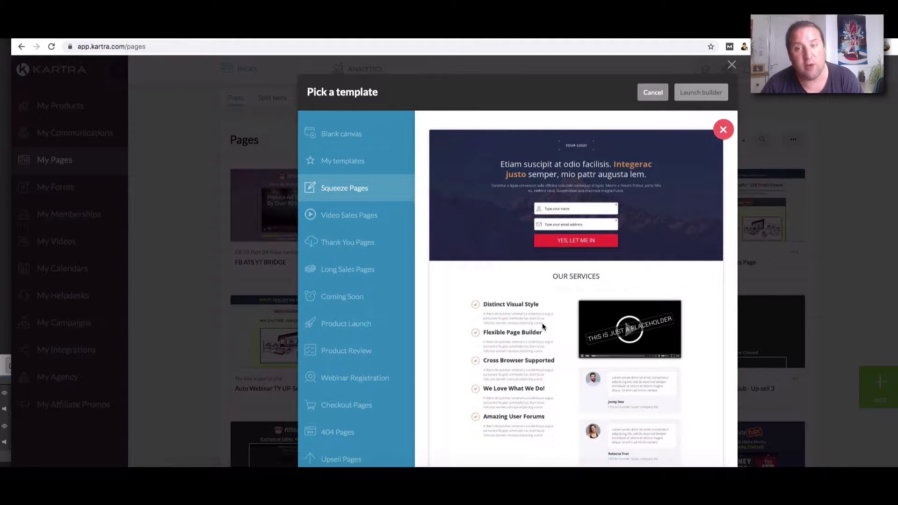
scroll(556, 288, down, 2)
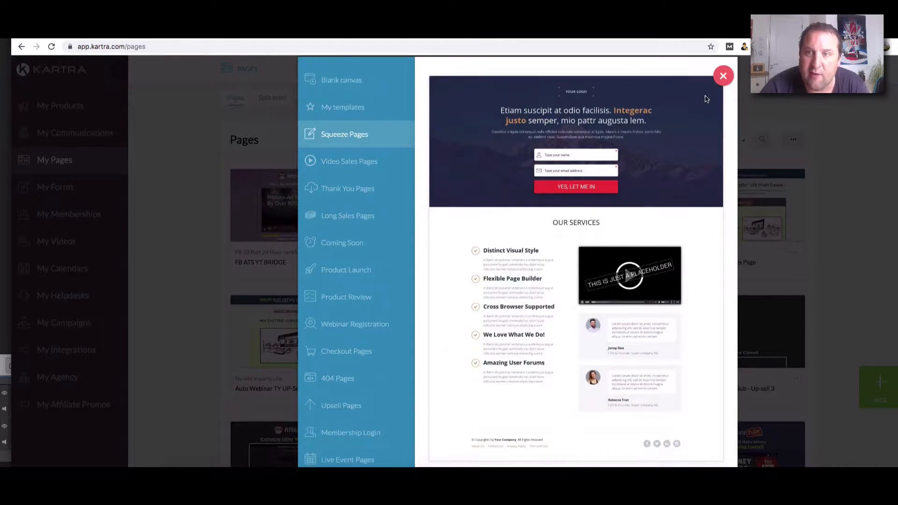
- Preview the brown squeeze page template with the orange product box and disc, and launch the builder with it
scroll(624, 257, down, 4)
scroll(624, 257, up, 1)
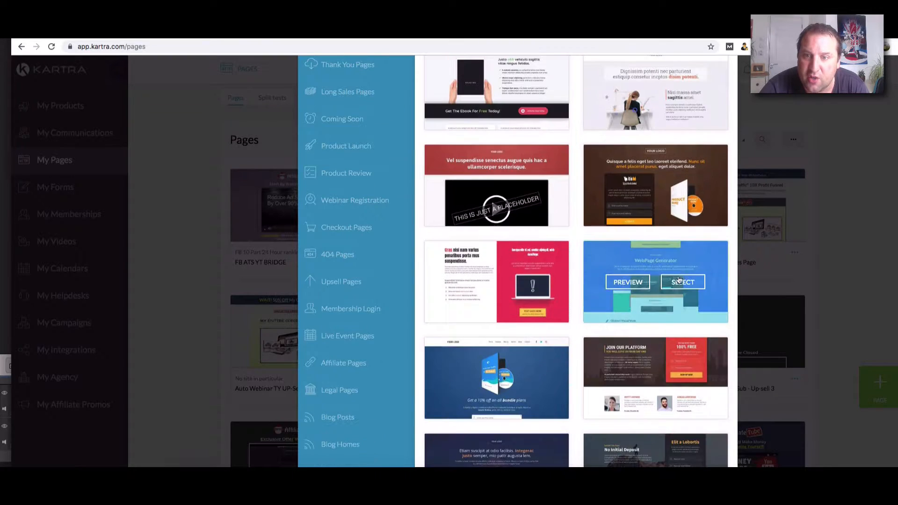
click(661, 206)
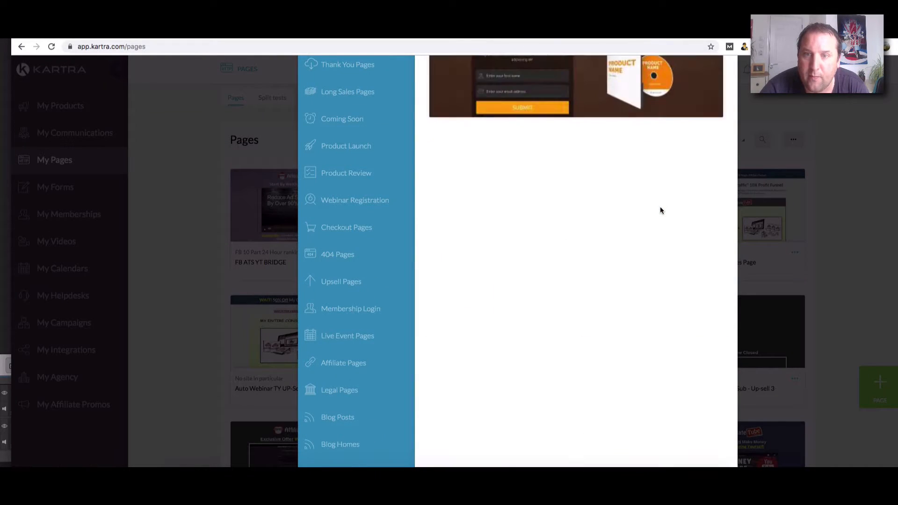
scroll(658, 247, up, 4)
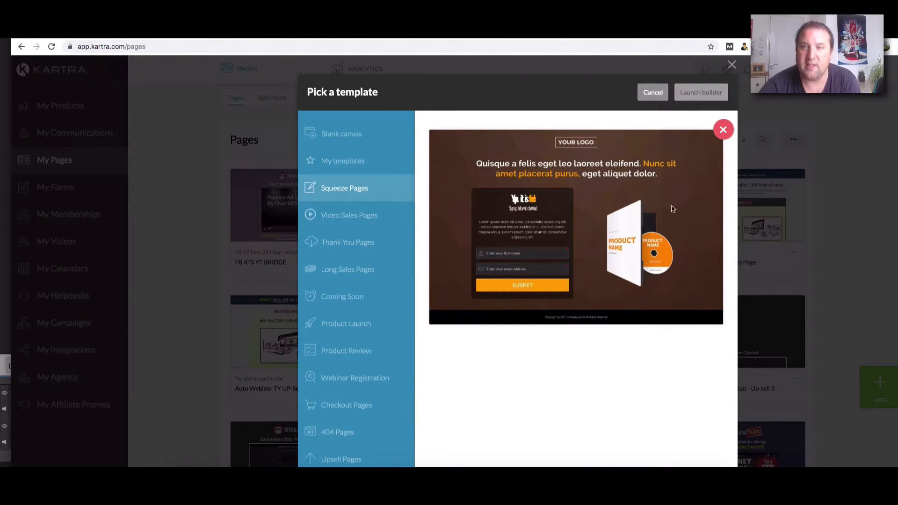
click(723, 130)
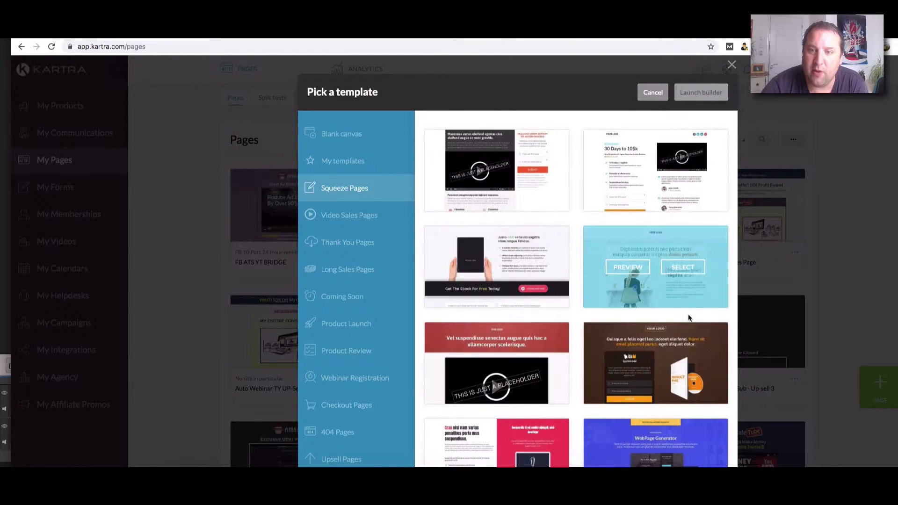
click(686, 364)
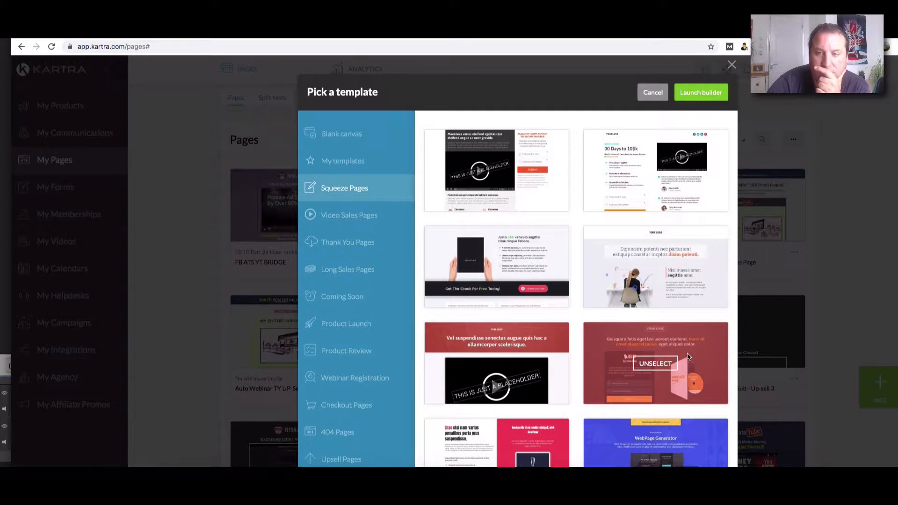
click(696, 92)
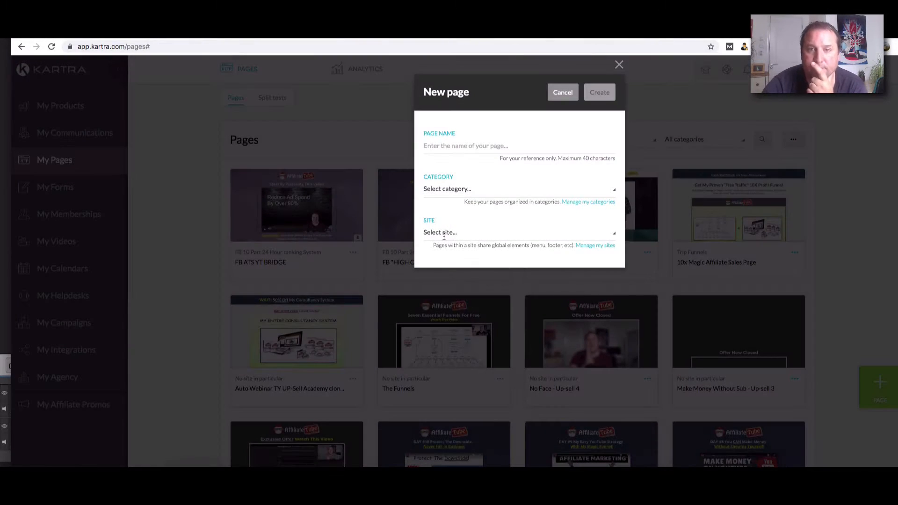
- Name the new page "VSL Opt In Page"
click(469, 142)
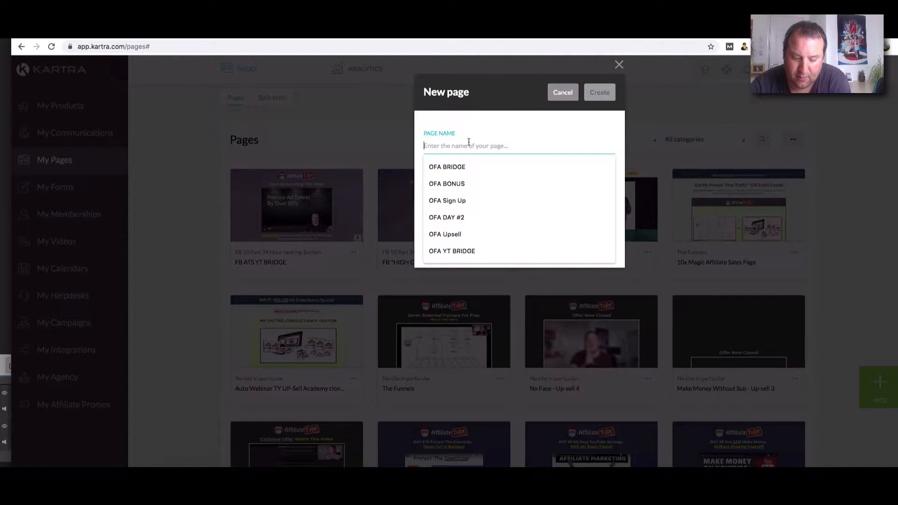
text(vs)
text(L Op)
text(t In Page)
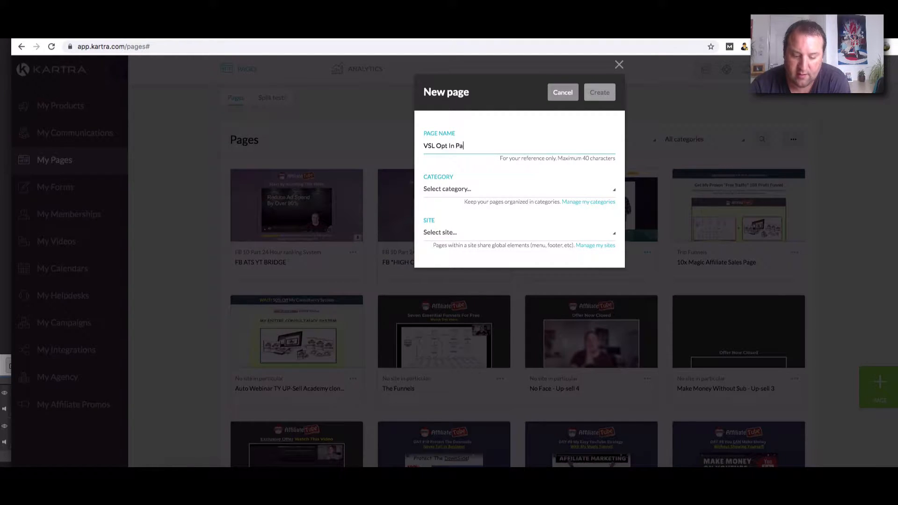
- Add a page category named "VSL" and return to the new page's details
click(471, 188)
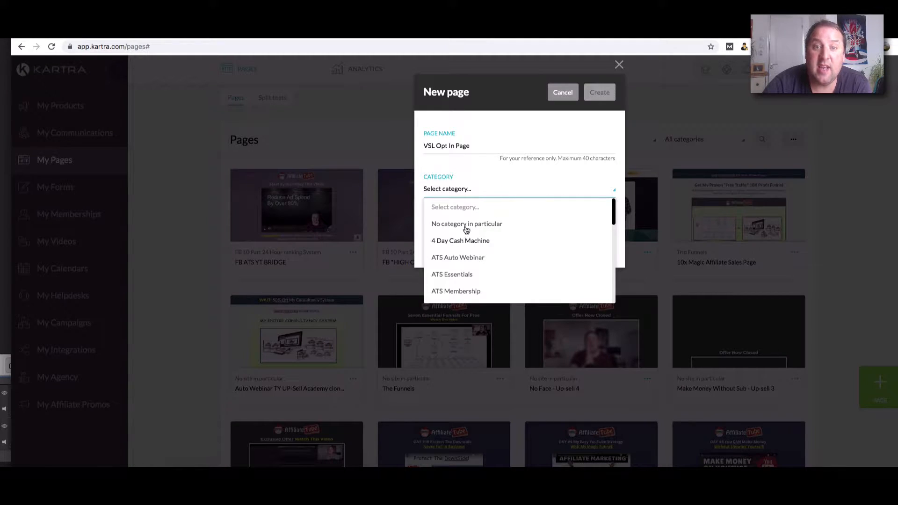
scroll(470, 227, down, 1)
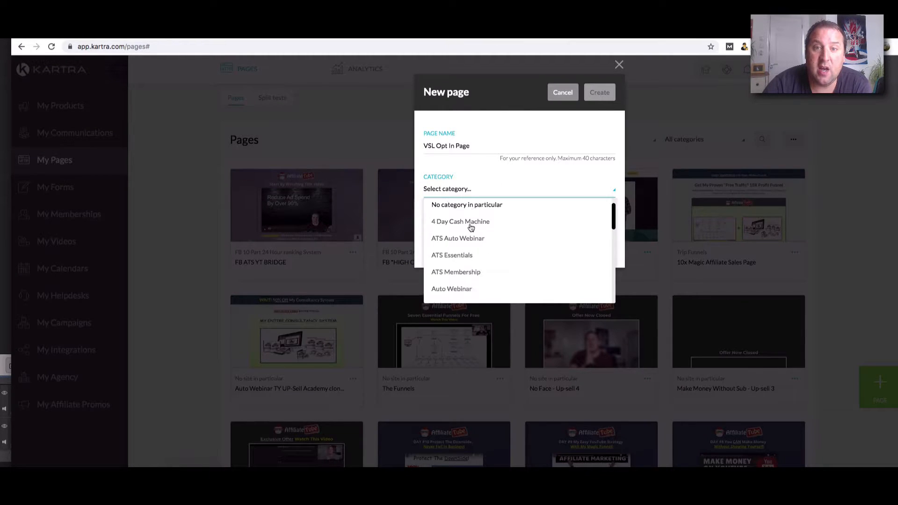
click(505, 159)
click(586, 204)
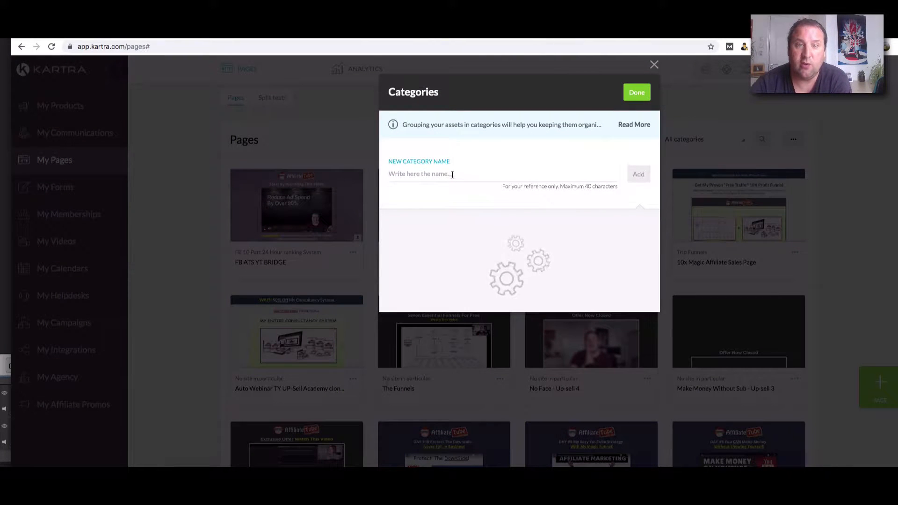
click(452, 175)
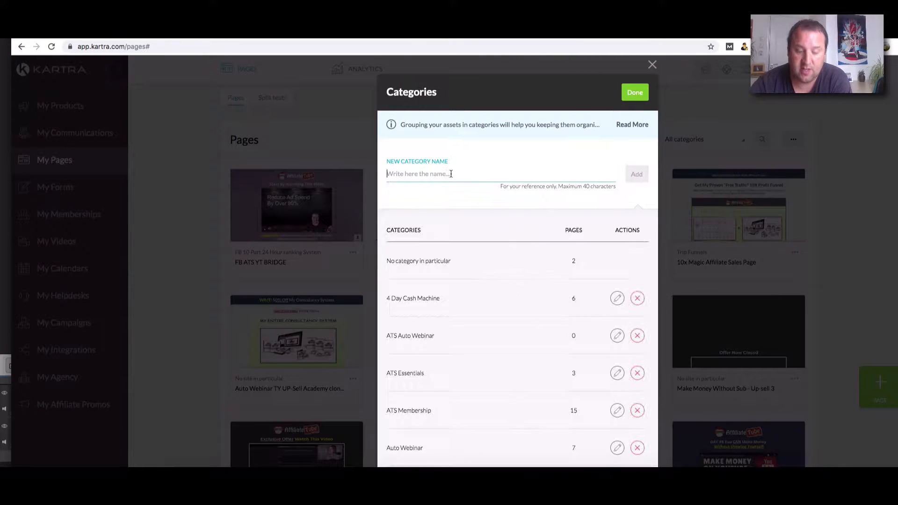
text(VSL)
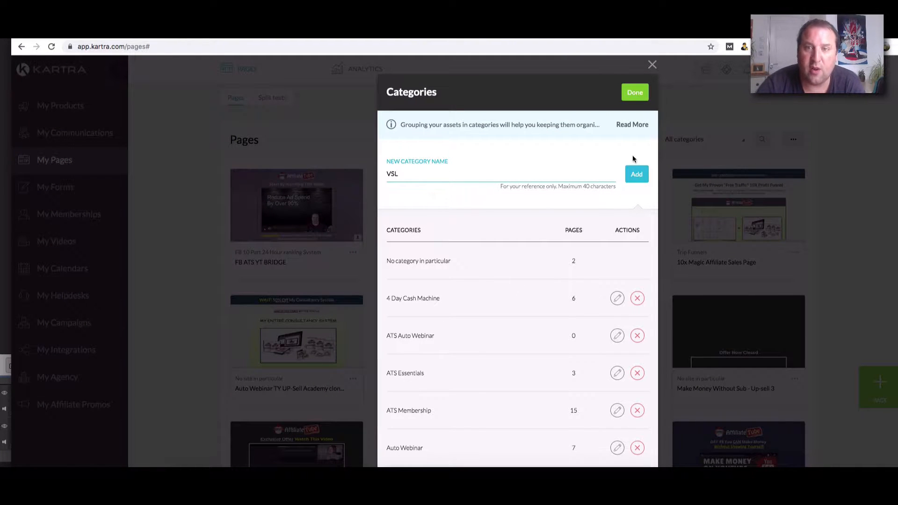
click(638, 174)
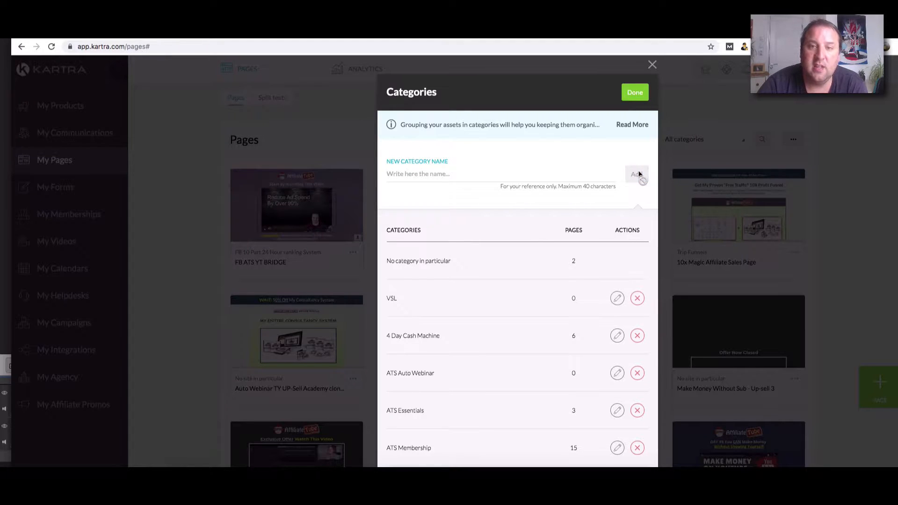
click(633, 93)
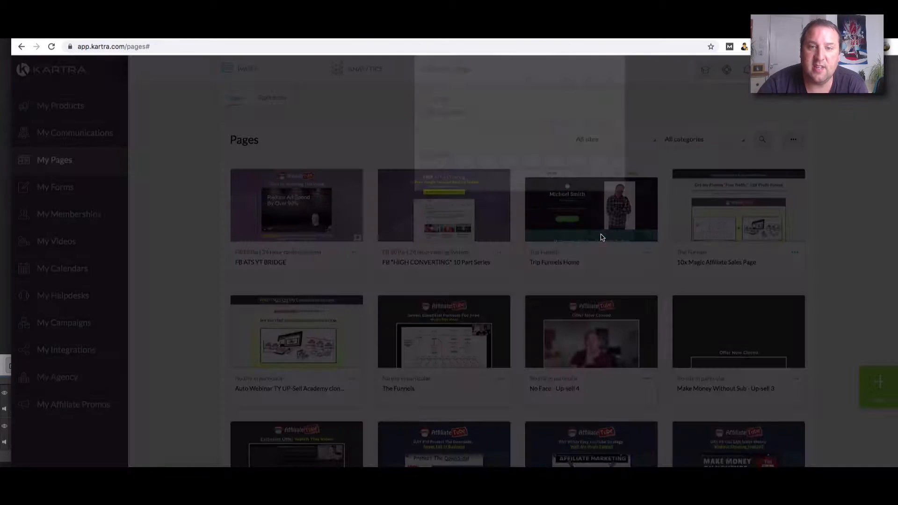
- Assign the new page to the VSL category
click(495, 193)
scroll(479, 258, down, 5)
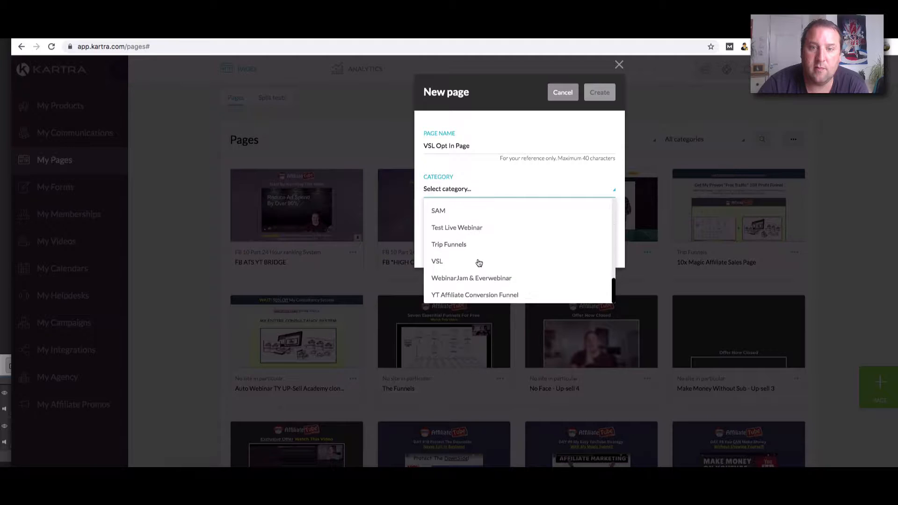
click(481, 262)
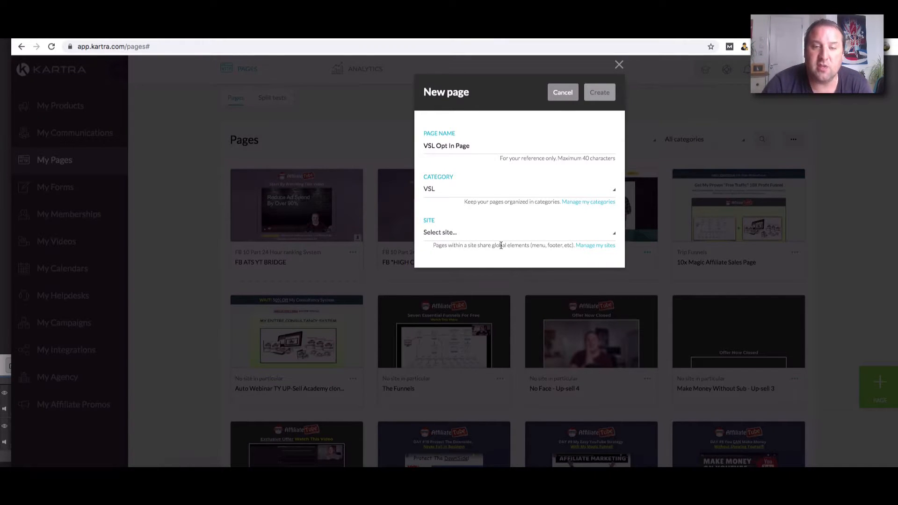
- Try to set up a site named "VSL" and look for it among the new page's site choices
click(587, 246)
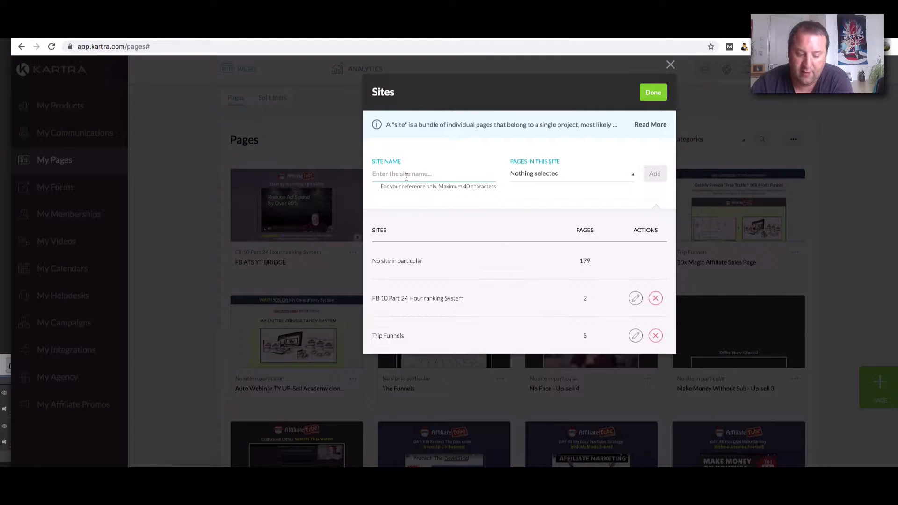
text(VSL)
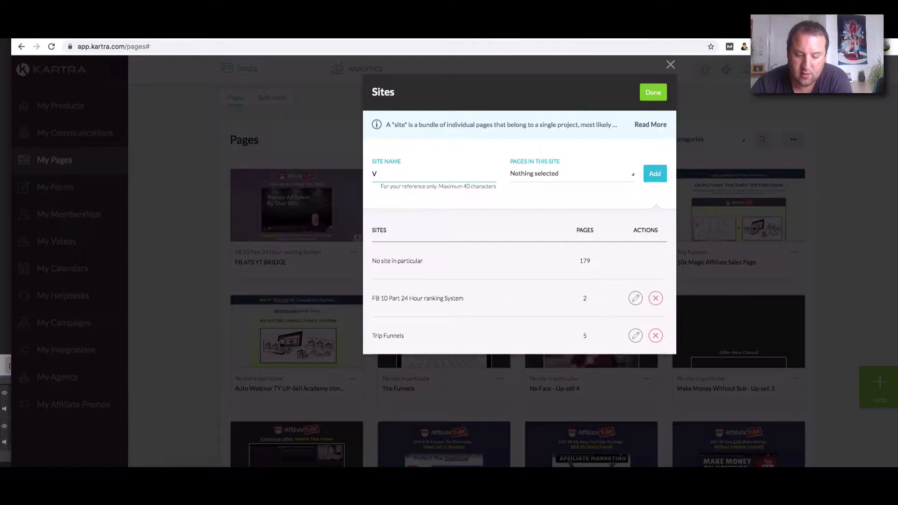
click(575, 174)
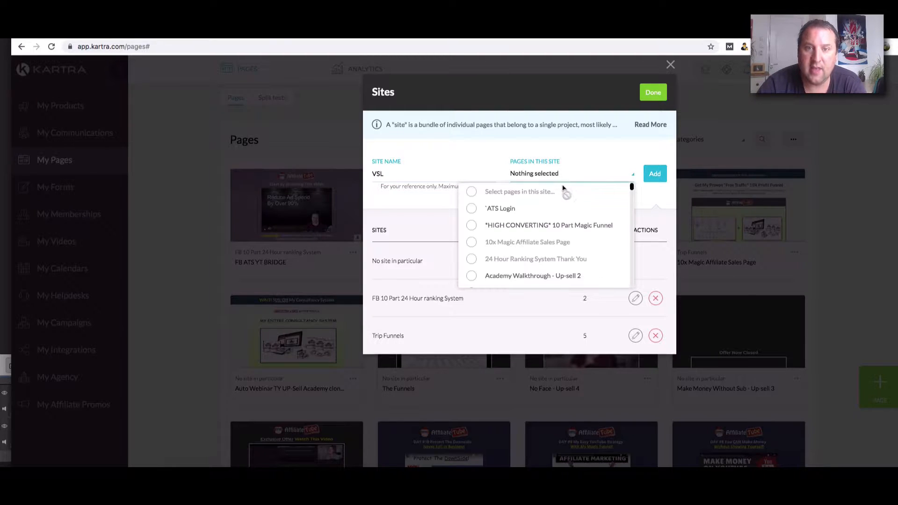
click(571, 175)
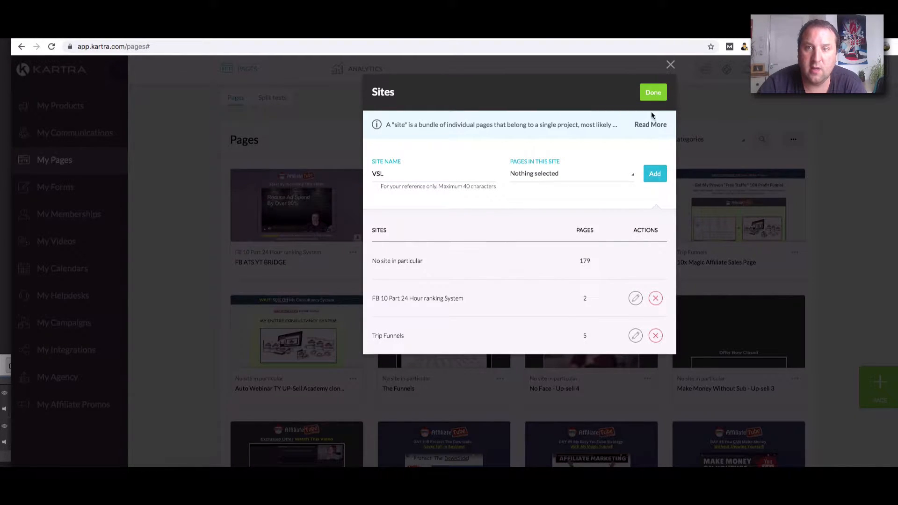
click(653, 93)
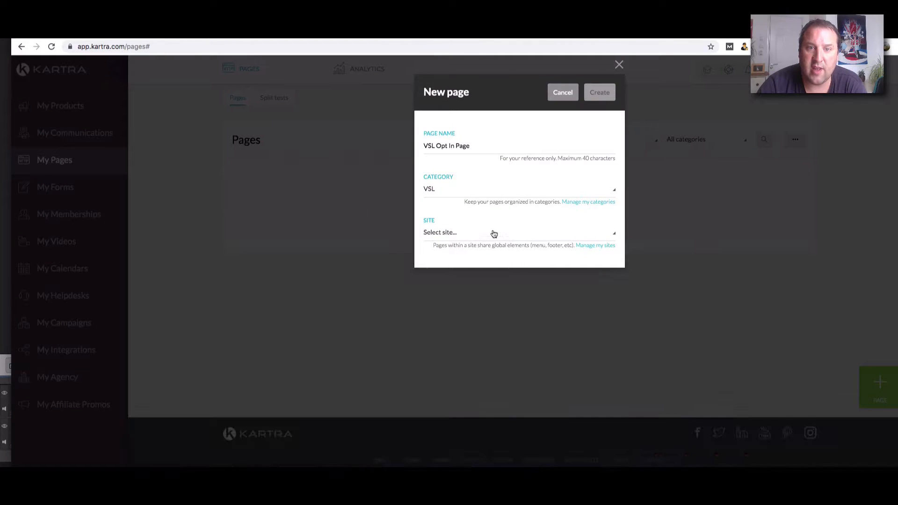
click(489, 234)
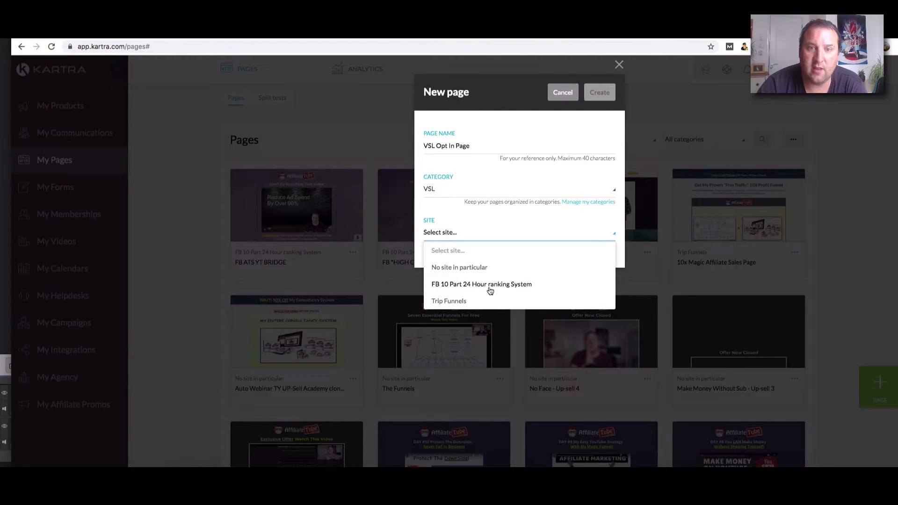
click(465, 240)
click(465, 240)
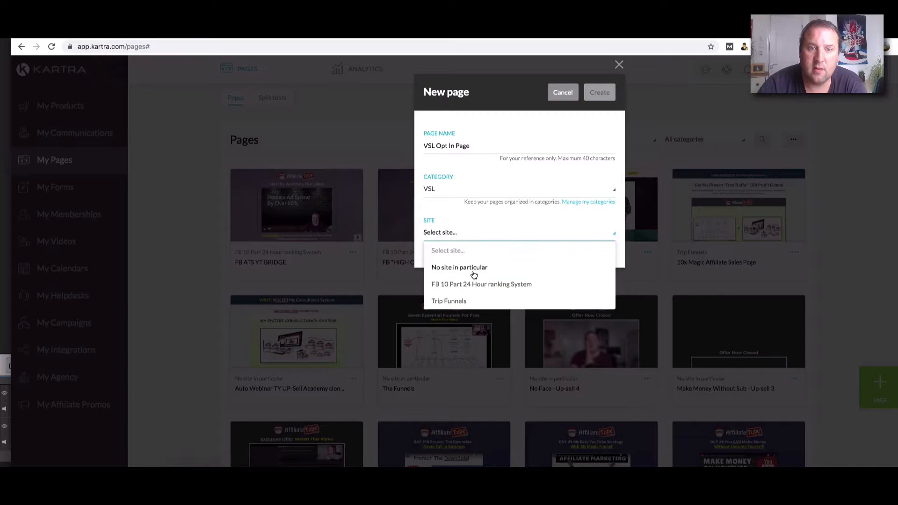
click(483, 227)
- Add a site named "VSL" with no pages selected and return to the new page's details
click(591, 245)
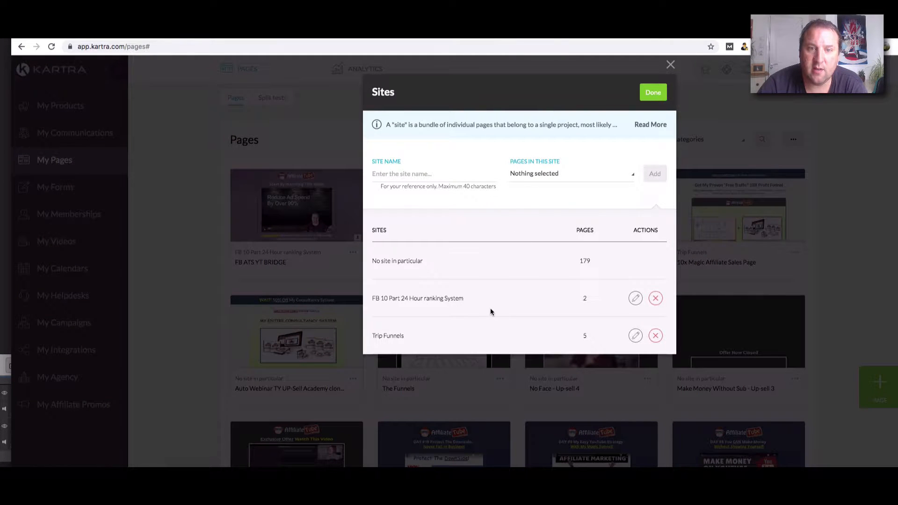
click(415, 174)
text(VSL)
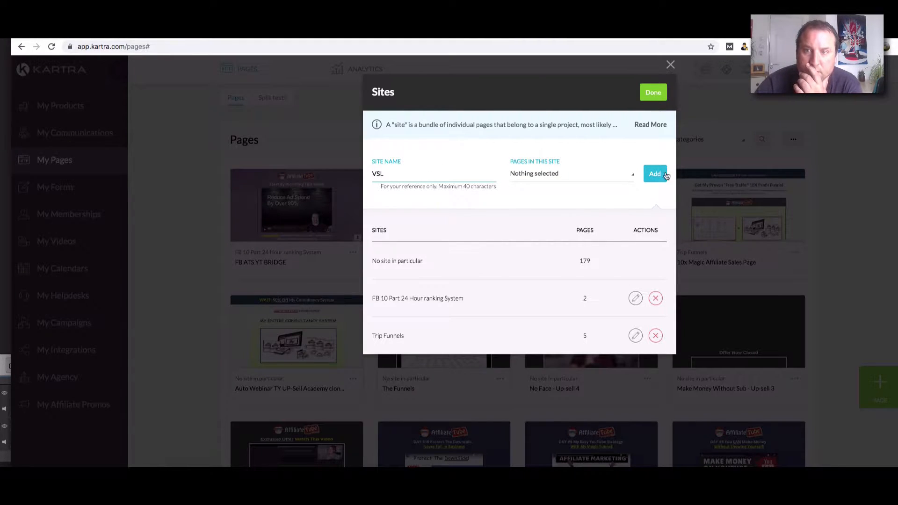
click(655, 174)
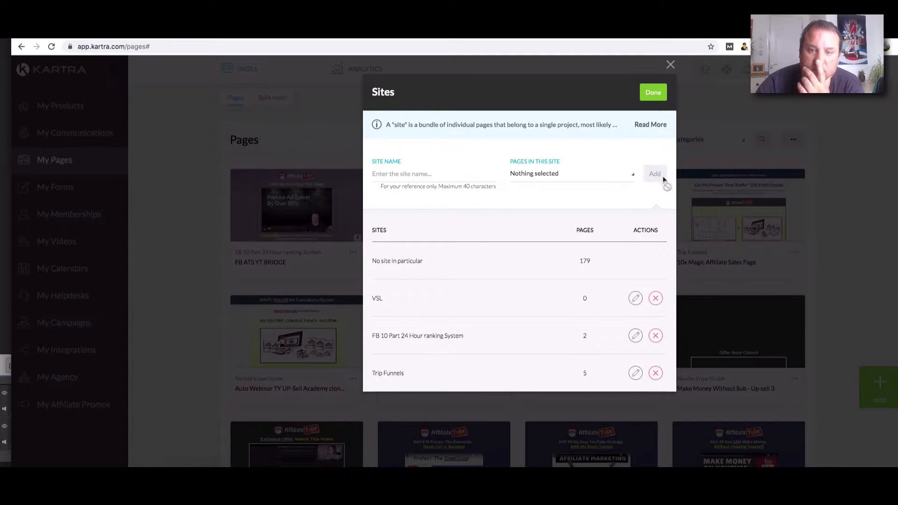
click(653, 94)
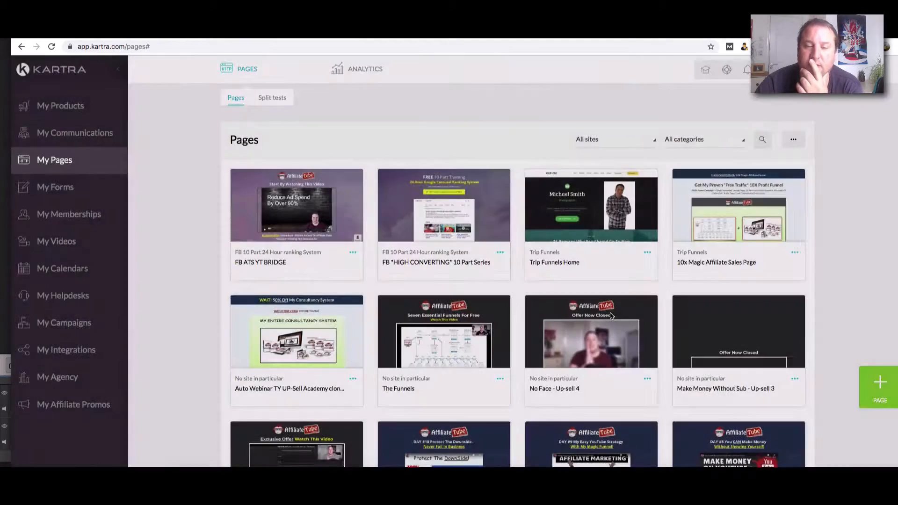
- Assign the new page to the VSL site and create it without importing the site's global elements
click(446, 237)
click(442, 322)
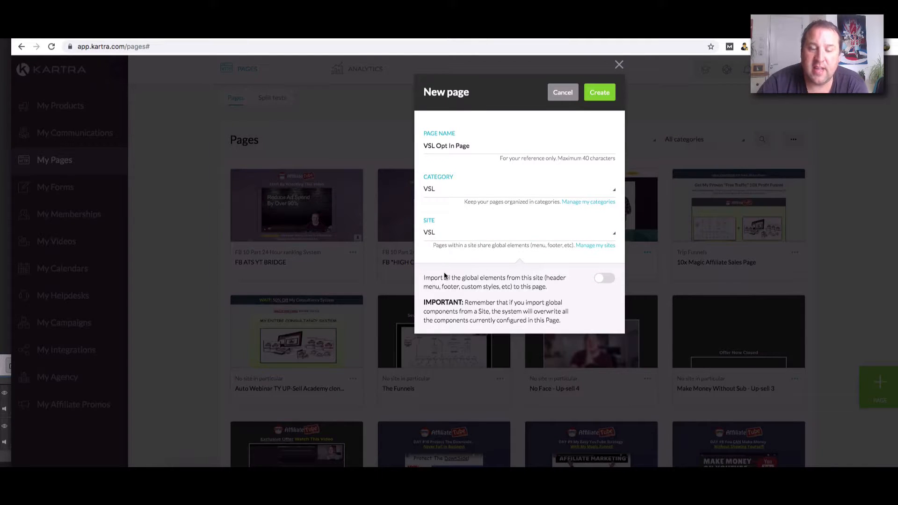
drag(464, 276, 511, 318)
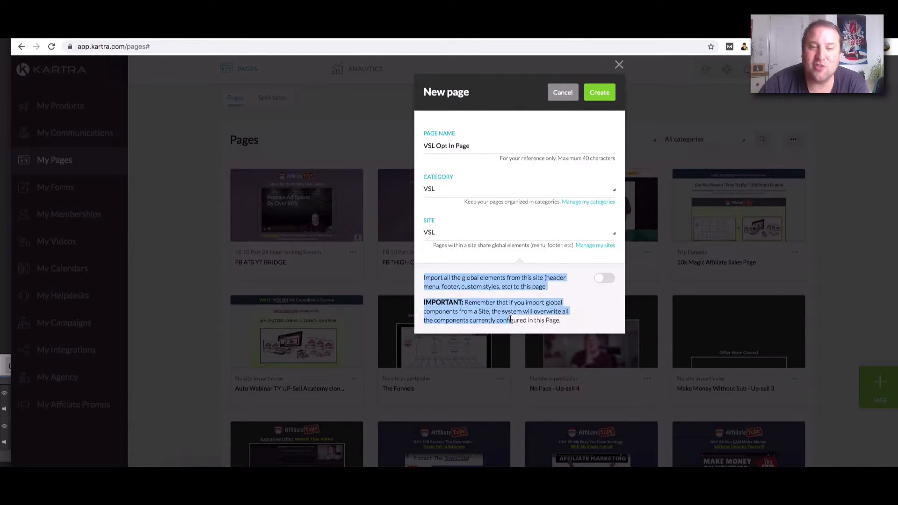
click(511, 318)
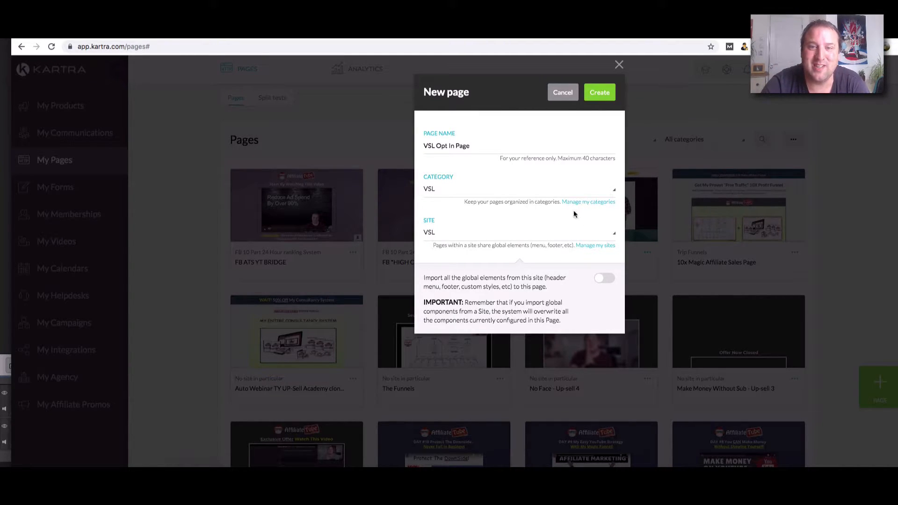
click(592, 96)
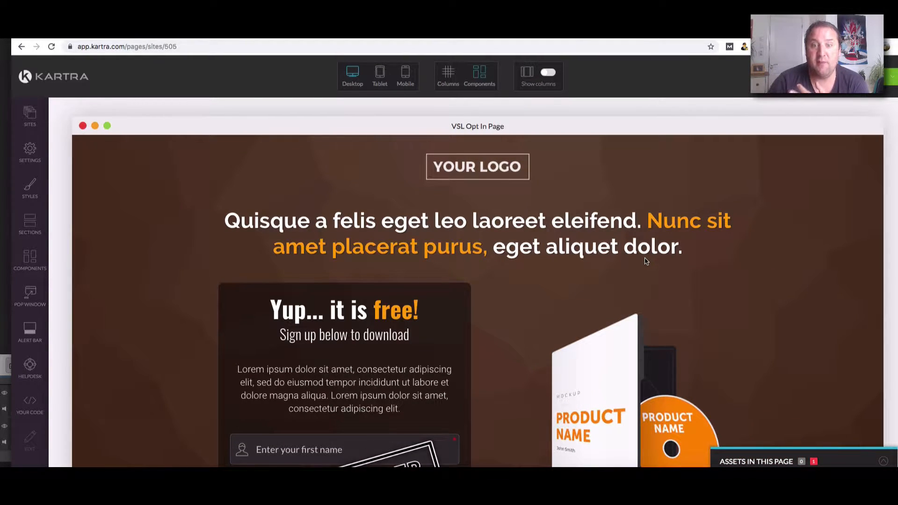
- Look over the opt-in page template, publish the page live and close the publishing dialog
scroll(507, 291, down, 4)
scroll(508, 294, up, 4)
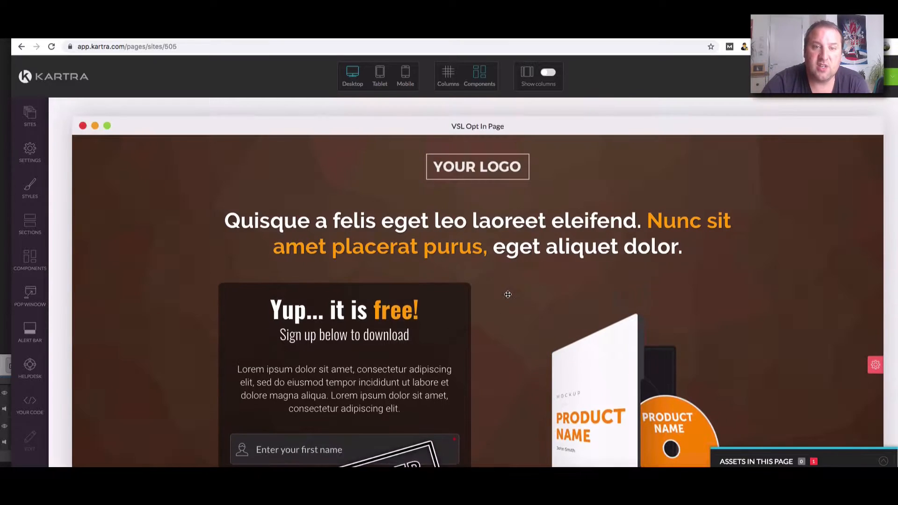
scroll(712, 239, down, 3)
scroll(713, 239, up, 2)
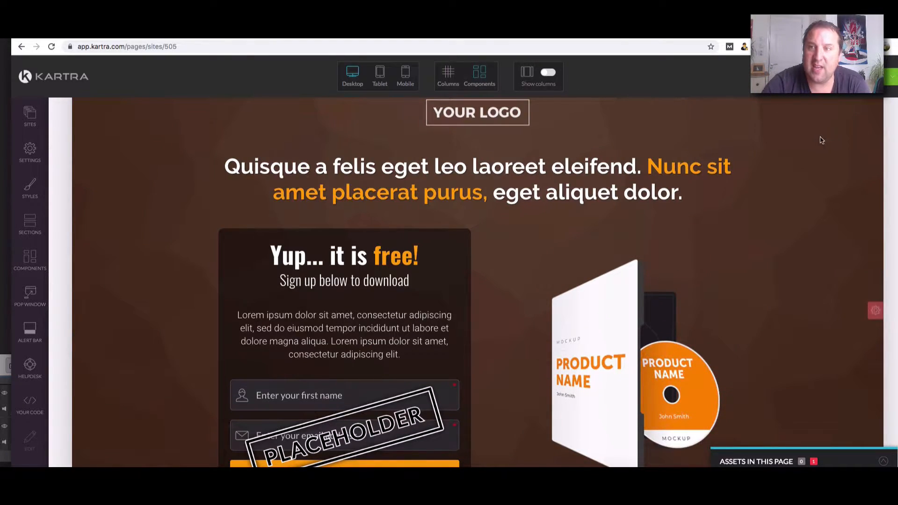
click(891, 76)
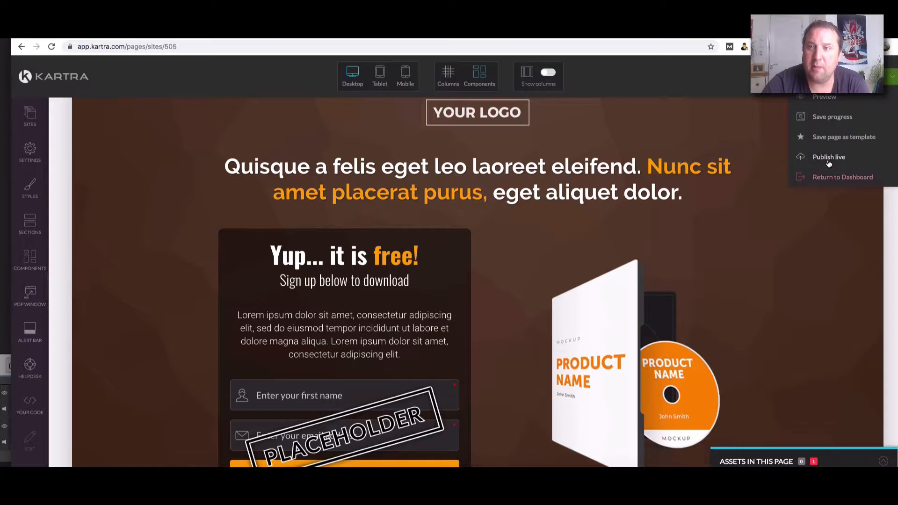
click(828, 158)
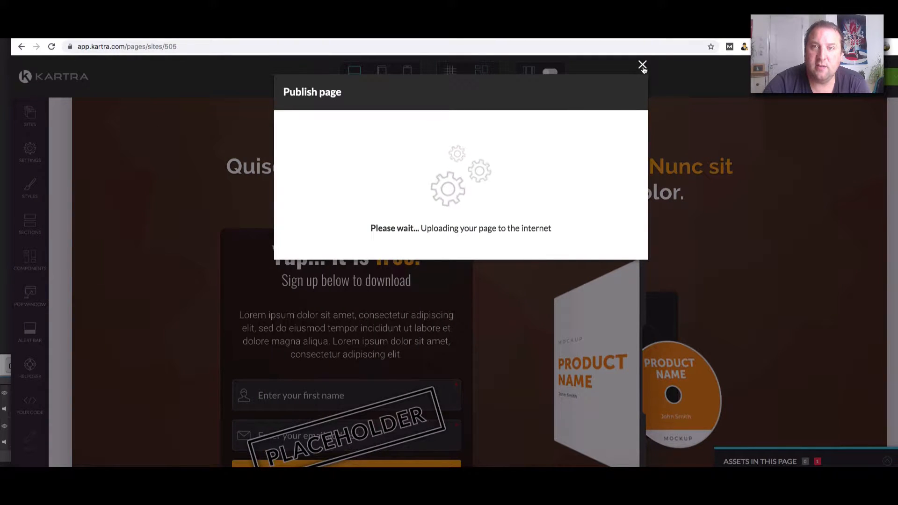
click(641, 64)
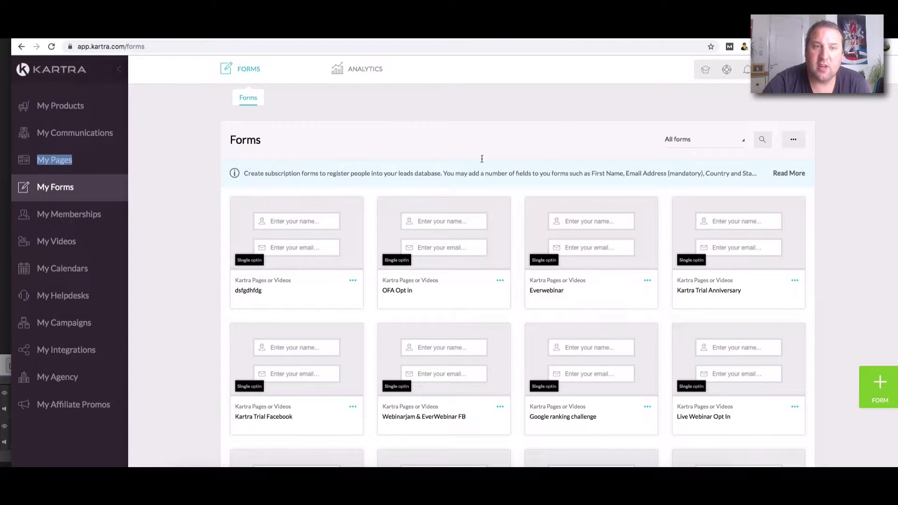
- Create a new opt-in form named "VSL BOOKING" and bring its form fields into view
click(896, 381)
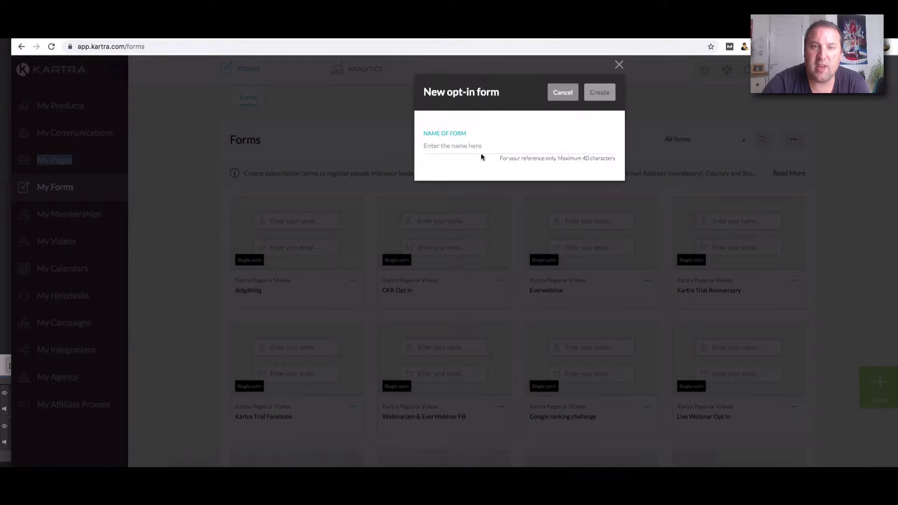
click(478, 146)
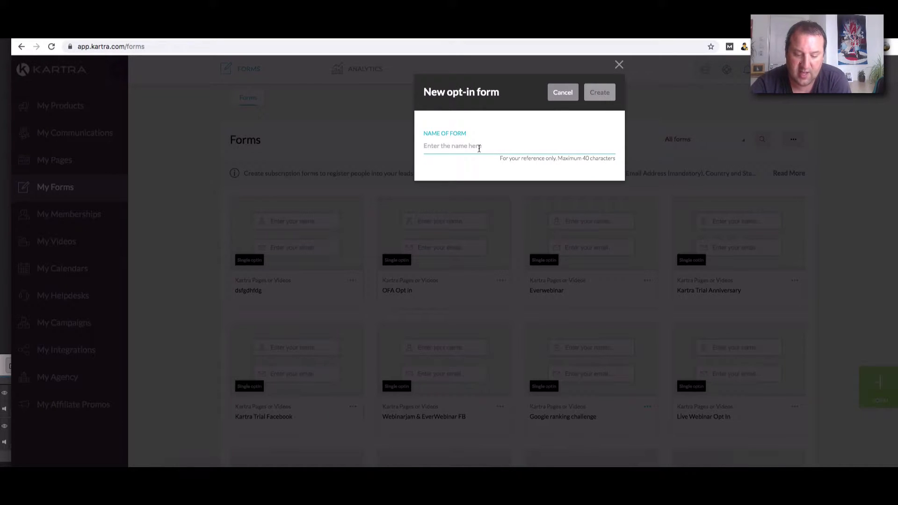
text(VSL)
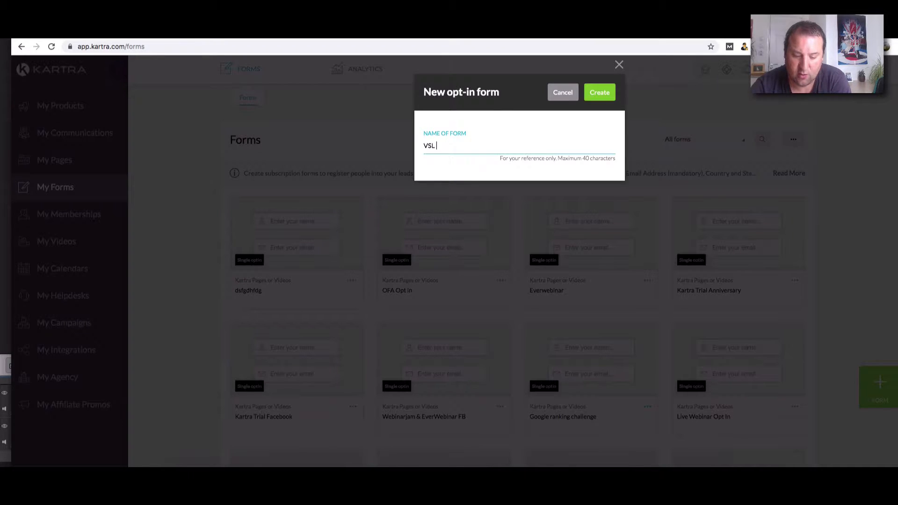
text( BOOKING)
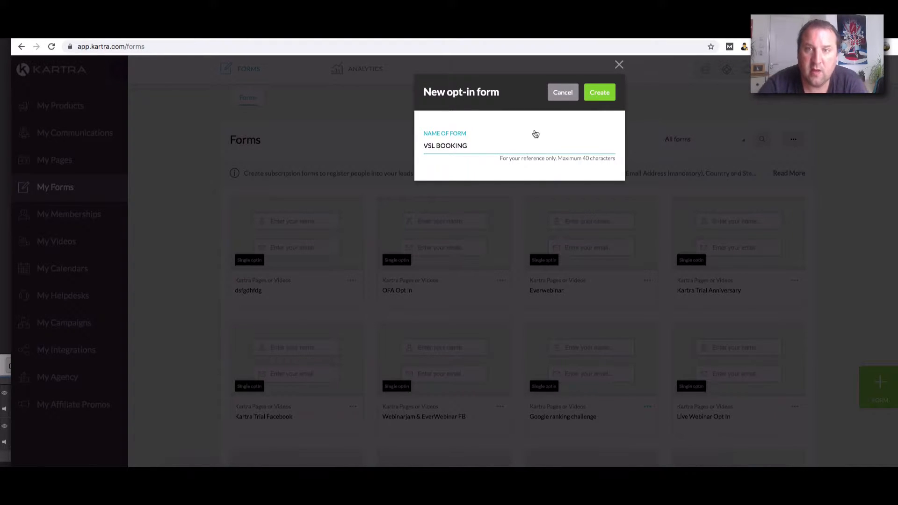
key(Return)
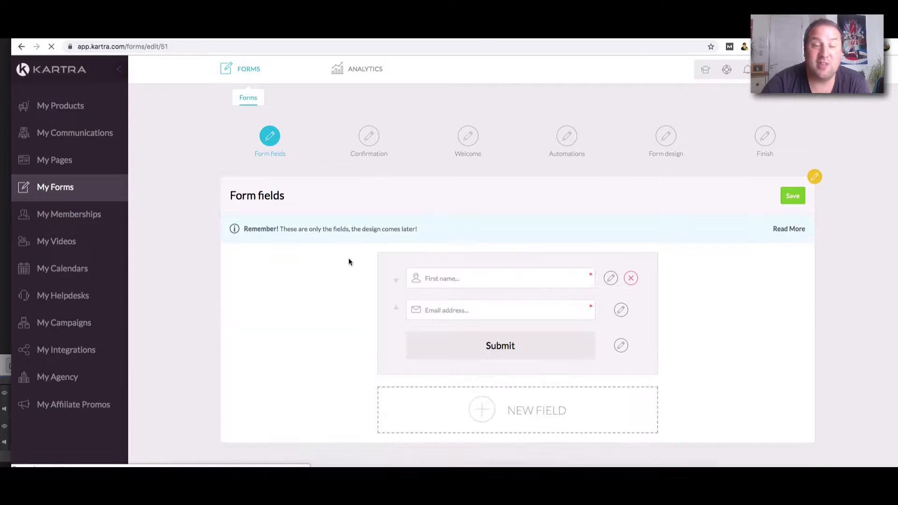
scroll(574, 280, down, 1)
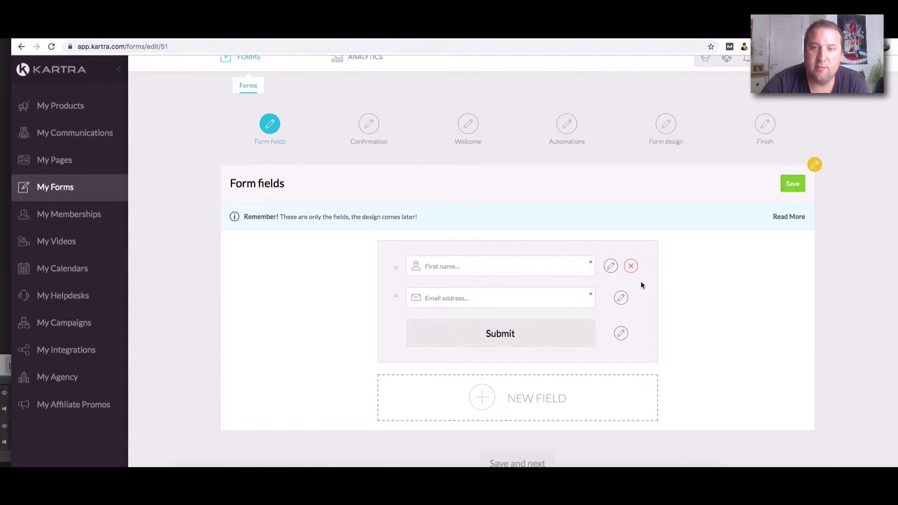
- Save the form with the first name and email fields and keep it as single opt-in
scroll(533, 306, down, 1)
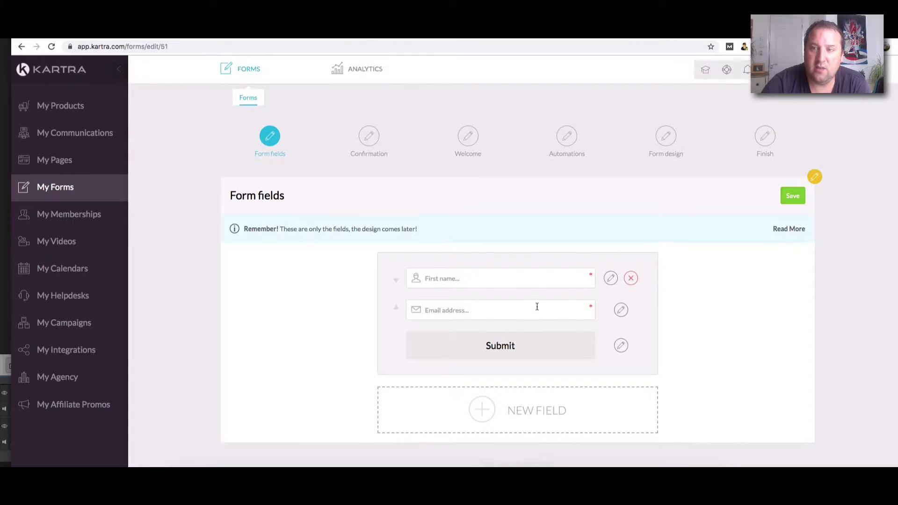
click(791, 183)
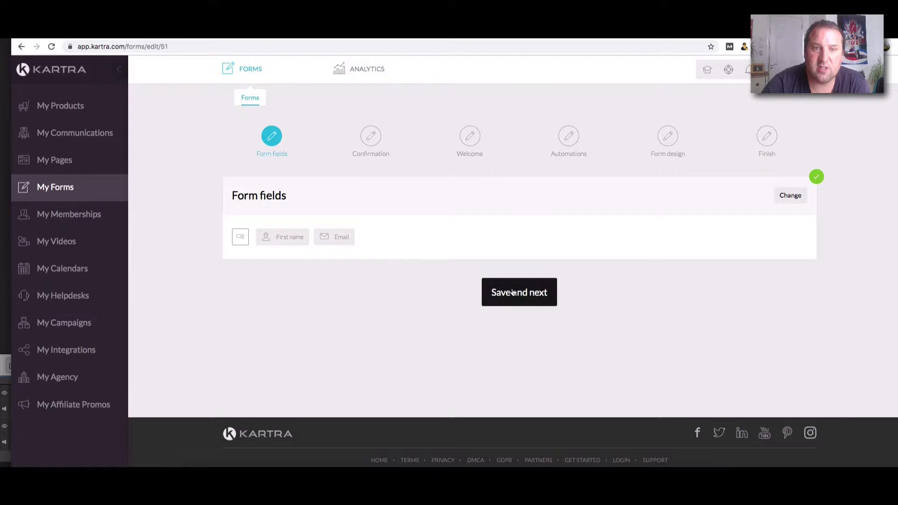
click(513, 292)
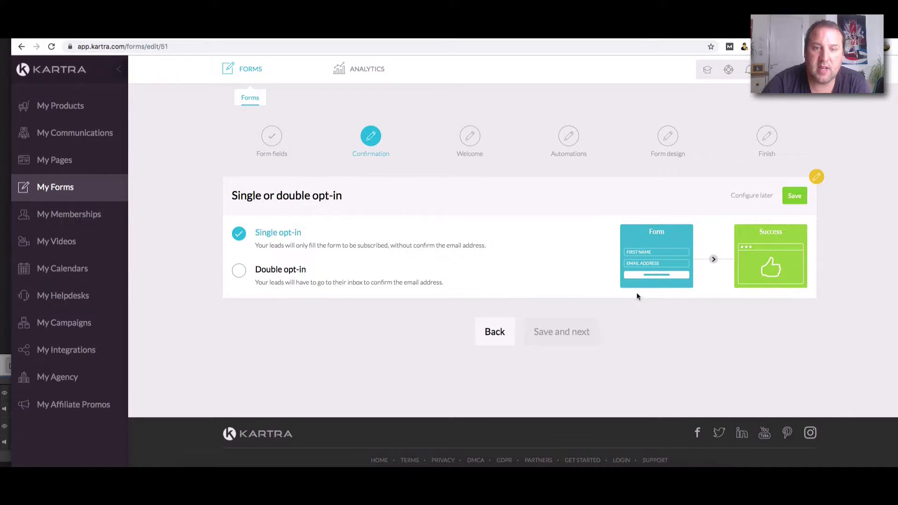
click(794, 196)
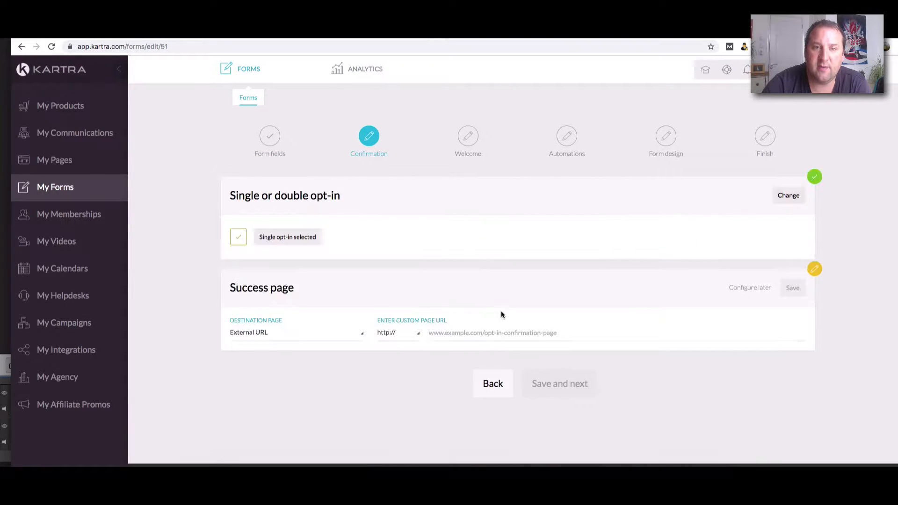
- Set the success page to 'FB "HIGH CONVERTING" 10 Part Series' from the 'FB 10 Part 24 Hour ranking System' site and continue without a welcome message
scroll(530, 368, down, 2)
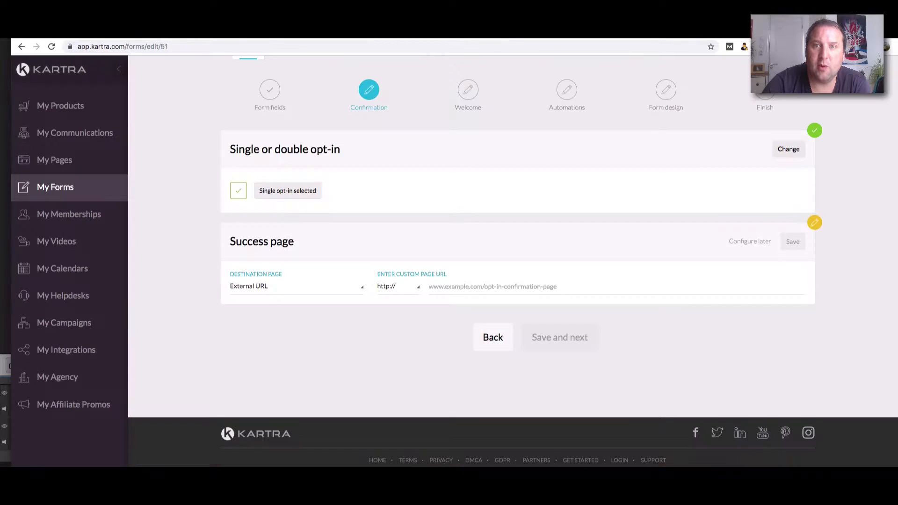
click(274, 294)
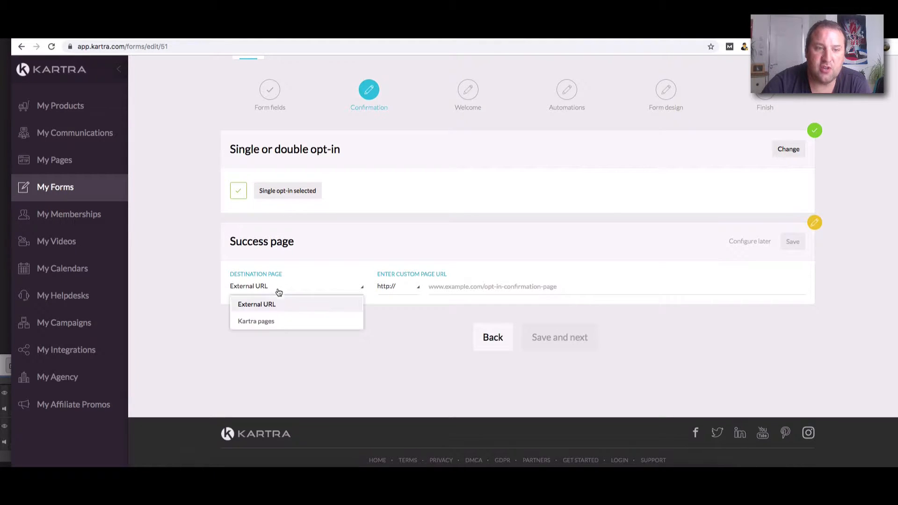
click(266, 320)
click(394, 289)
click(405, 321)
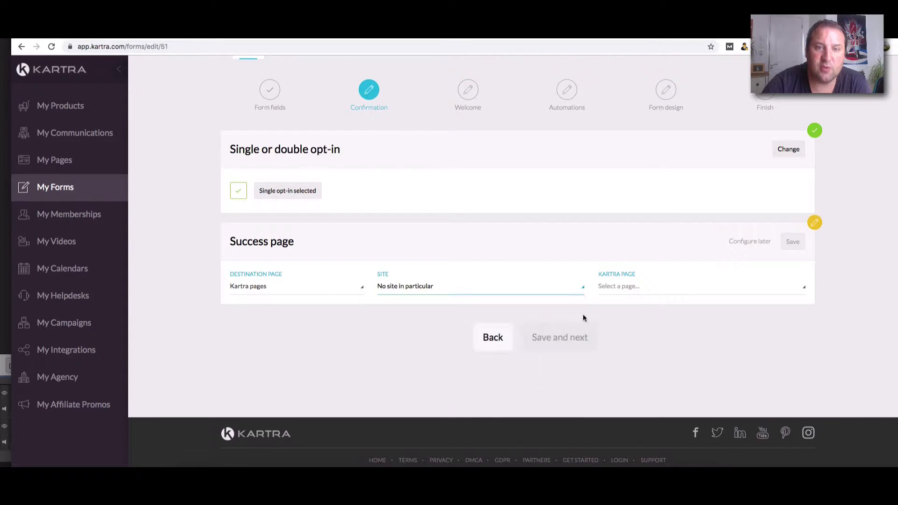
click(497, 291)
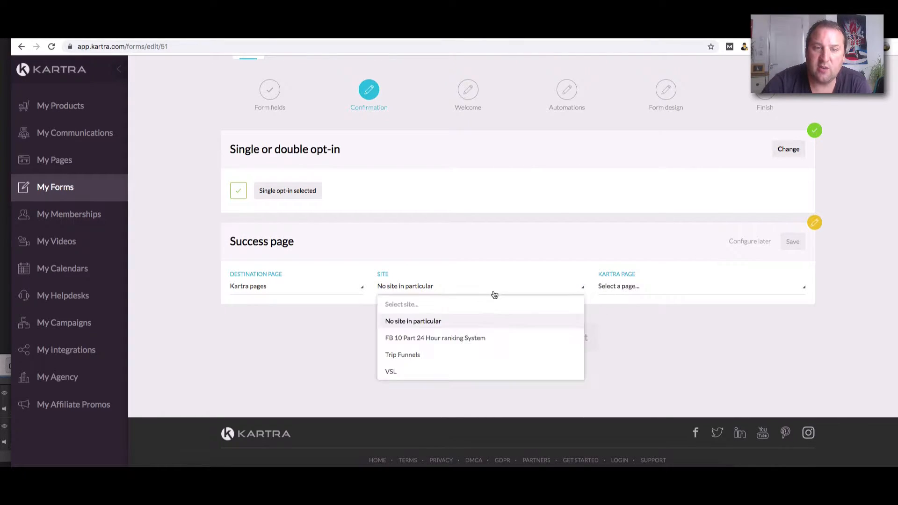
click(417, 339)
click(644, 291)
click(643, 317)
click(793, 241)
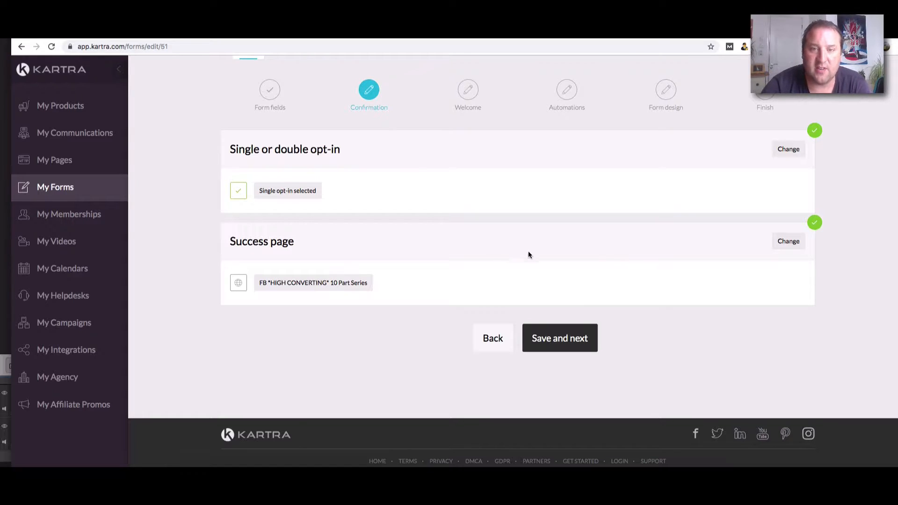
click(552, 345)
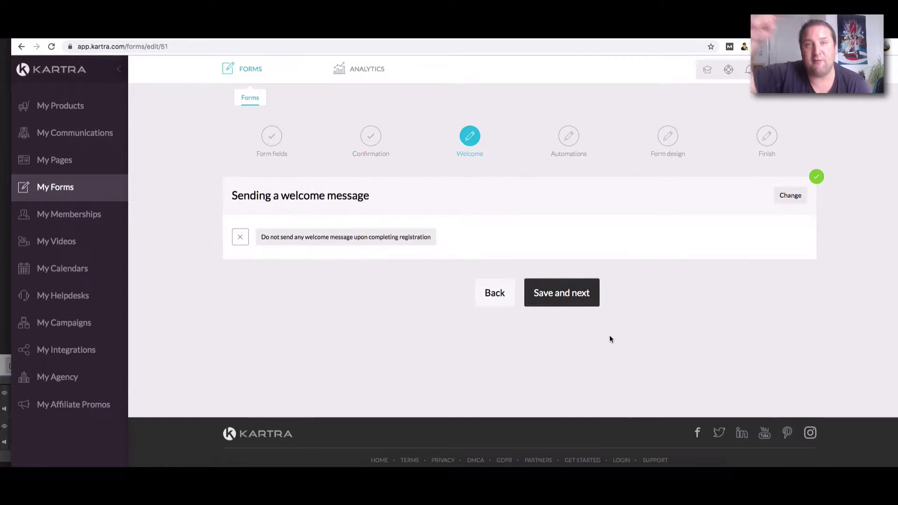
click(556, 294)
- Look over the form's automation options for tags, lists, sequences and advanced automations
scroll(555, 295, down, 3)
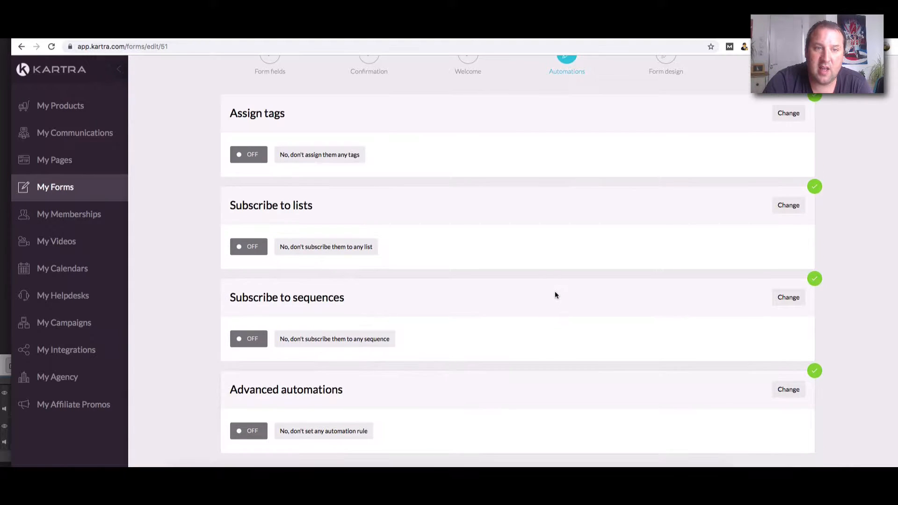
scroll(567, 296, down, 2)
scroll(567, 296, up, 4)
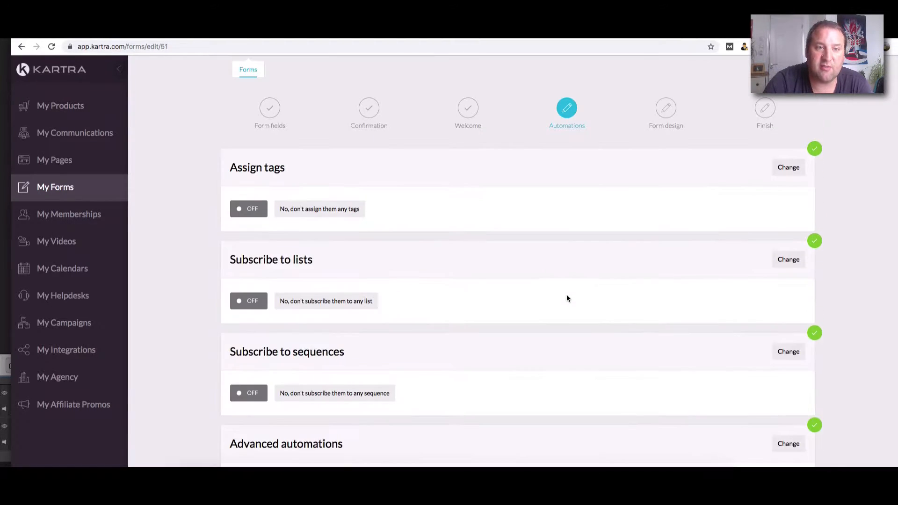
scroll(568, 297, down, 4)
scroll(582, 318, up, 4)
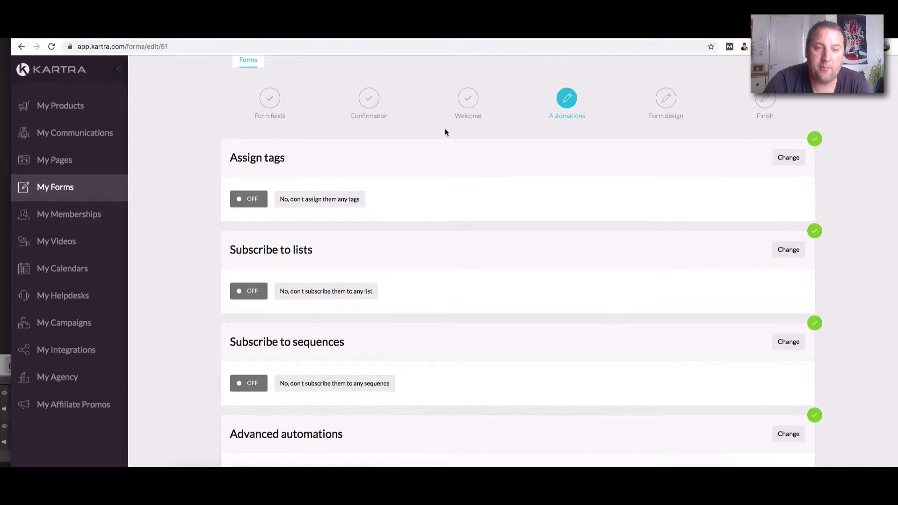
scroll(461, 155, down, 3)
scroll(458, 155, up, 4)
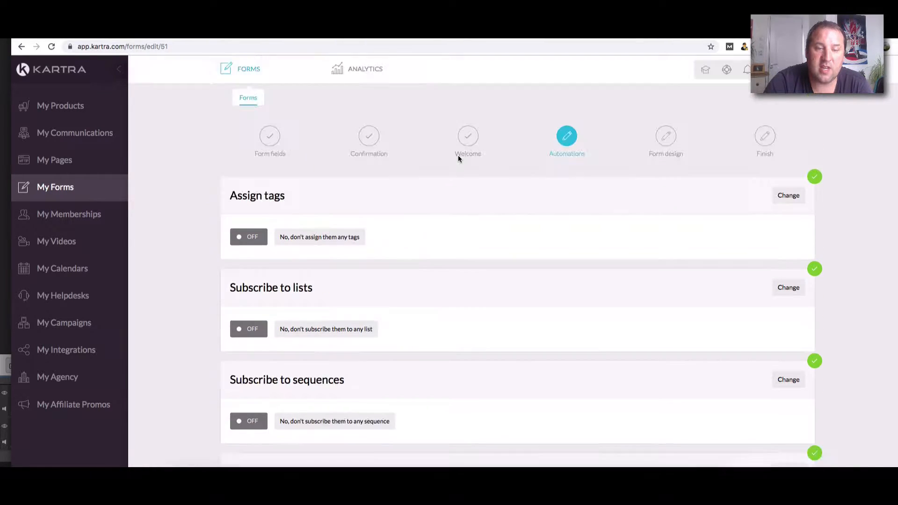
scroll(817, 160, down, 1)
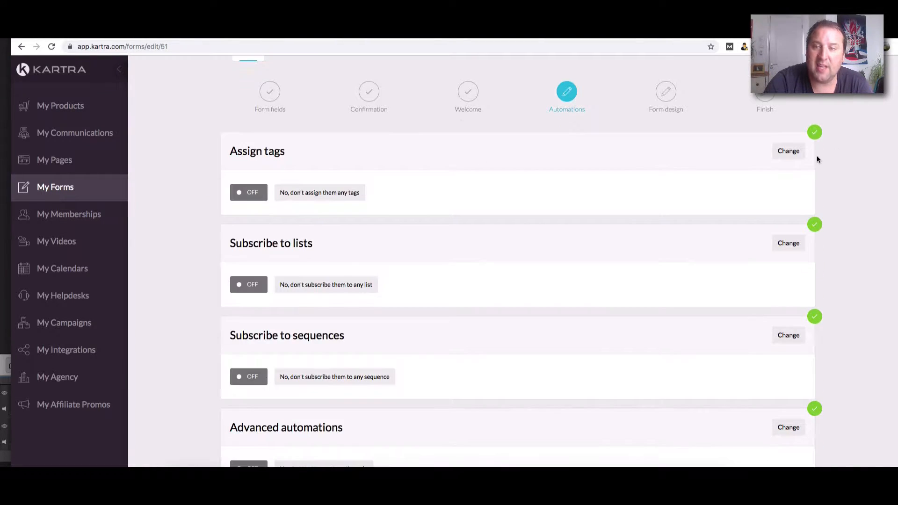
- Turn on tag assignment for the form and browse the existing tag categories
click(788, 151)
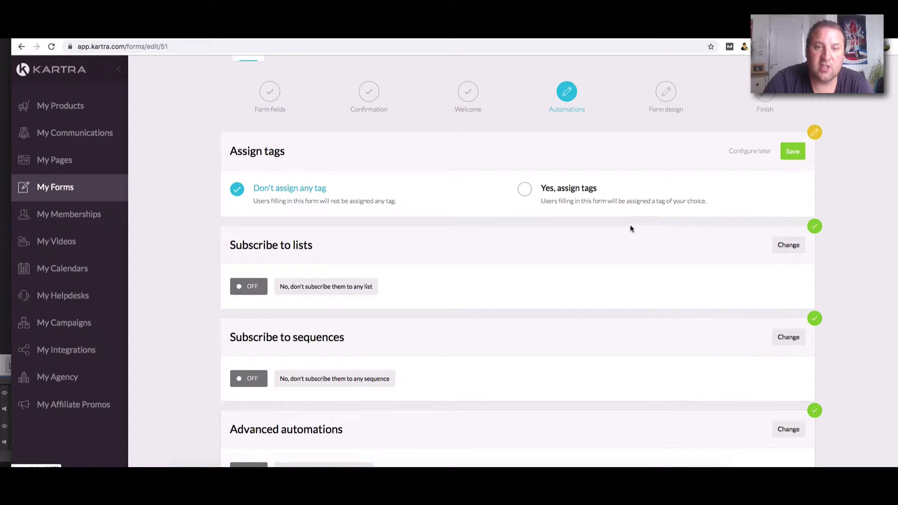
click(526, 190)
scroll(577, 204, down, 1)
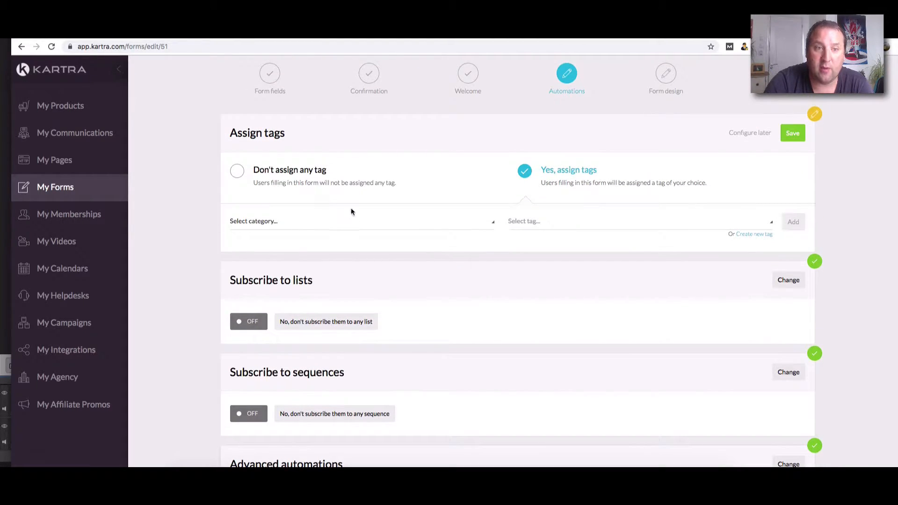
click(428, 225)
scroll(289, 294, down, 10)
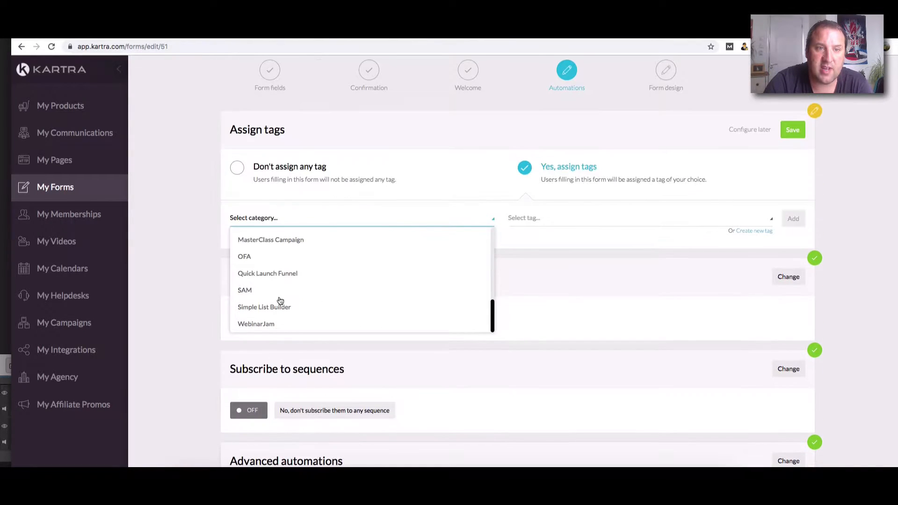
scroll(309, 252, up, 10)
scroll(302, 269, down, 10)
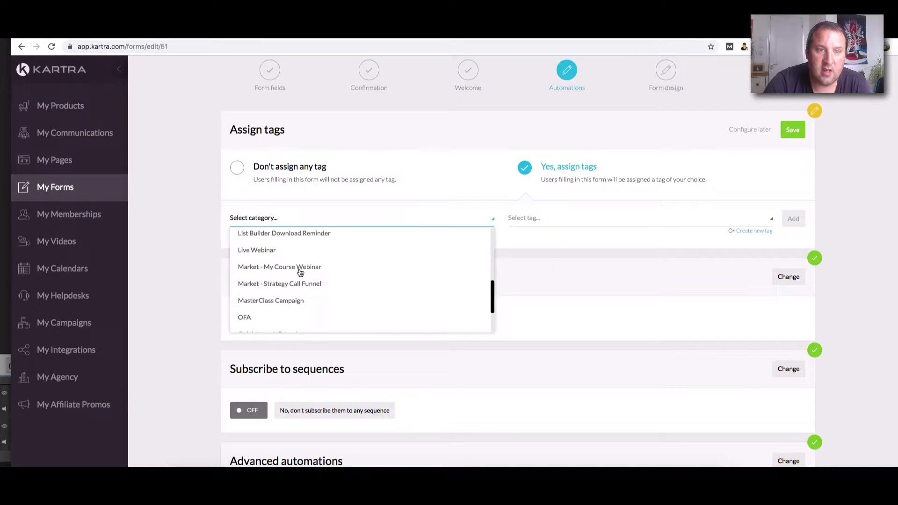
scroll(301, 274, up, 10)
click(672, 251)
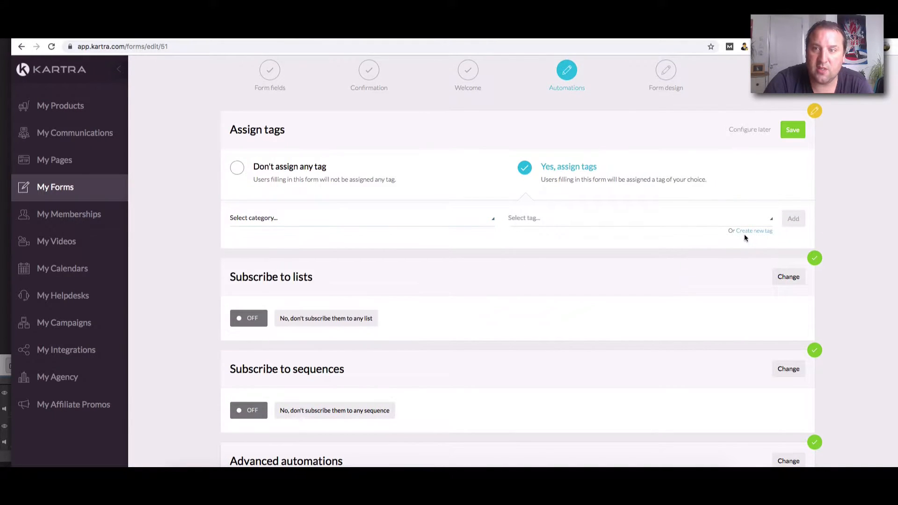
- Start a new tag named "VSL BOOKING" with the description "VSL BOOKED A CALL"
click(739, 231)
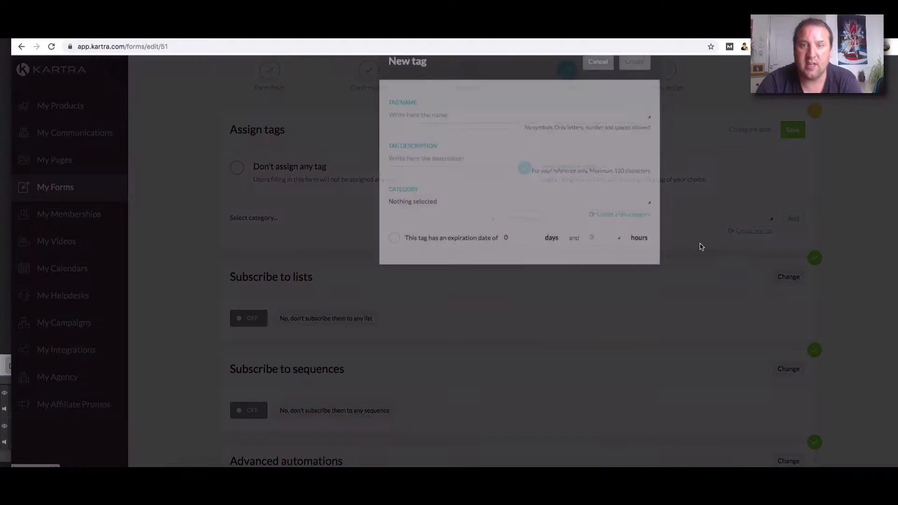
click(445, 146)
text(vs)
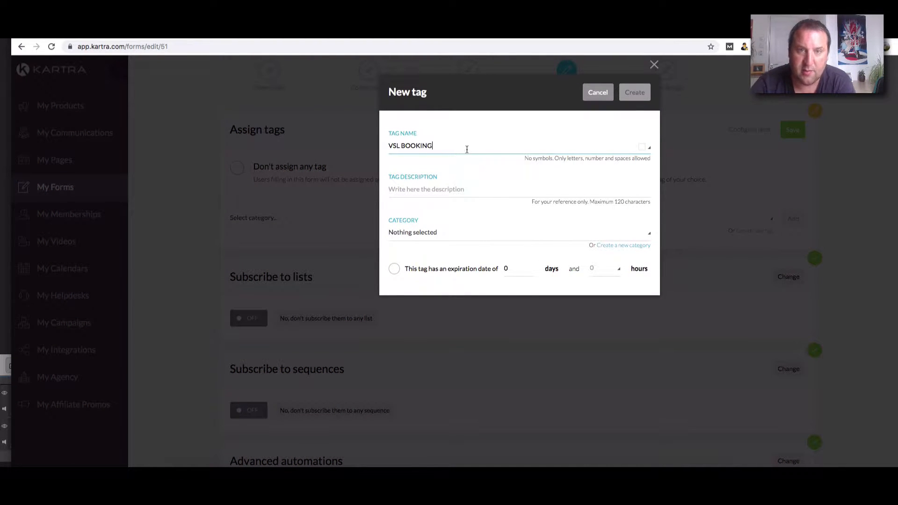
click(448, 189)
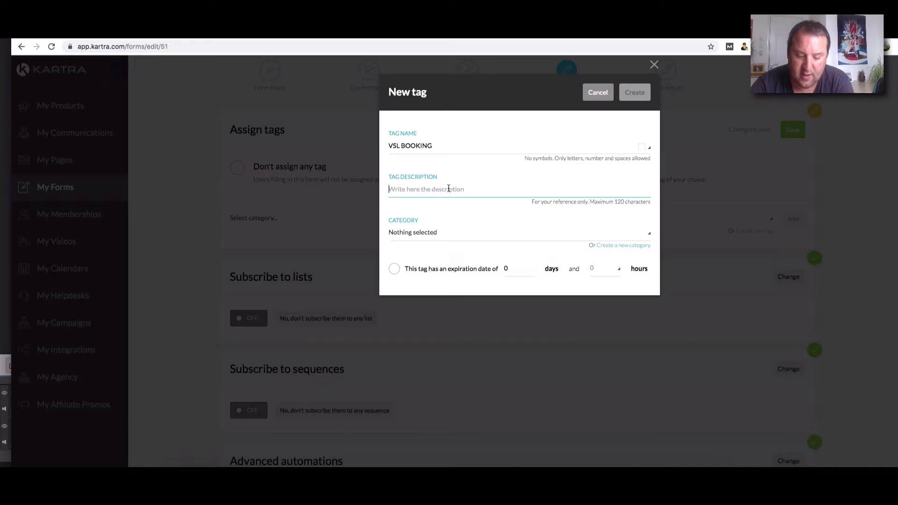
text(VSL BOOKED A CALL)
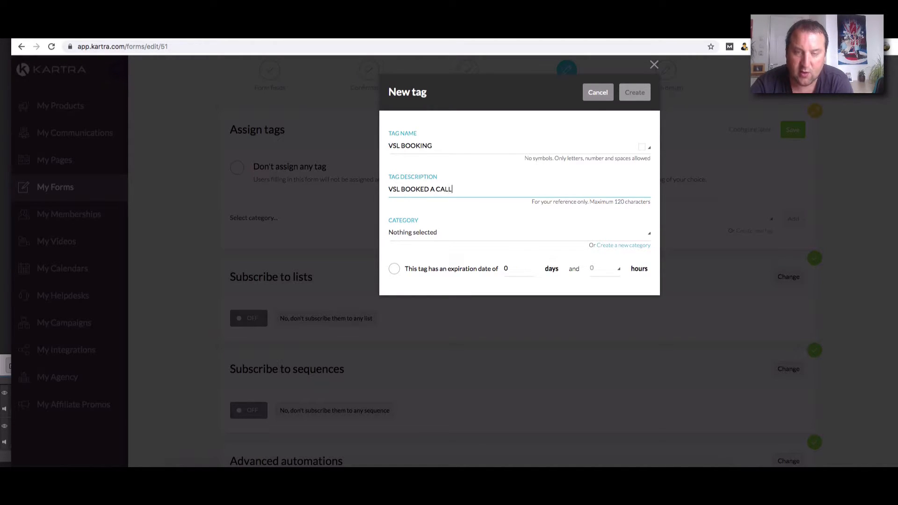
- Put the tag in a new category named "VSL" and create it
click(491, 234)
scroll(453, 317, down, 5)
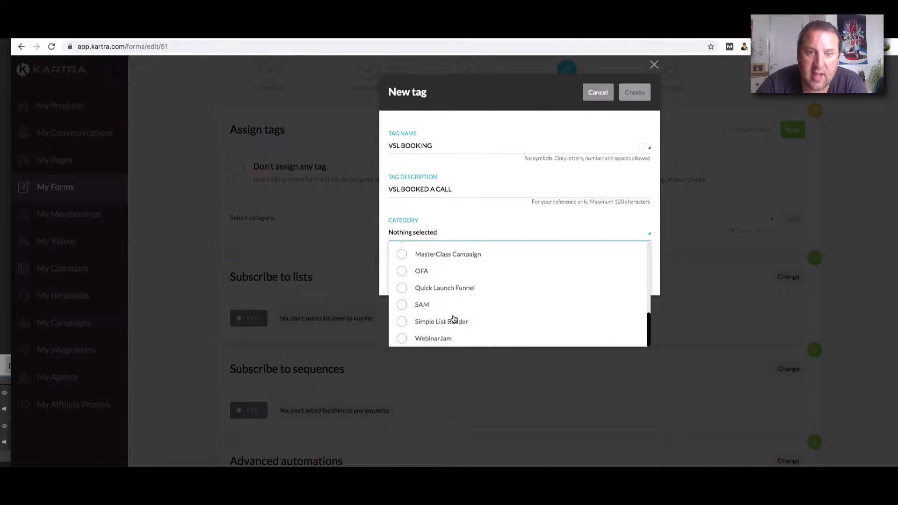
click(525, 246)
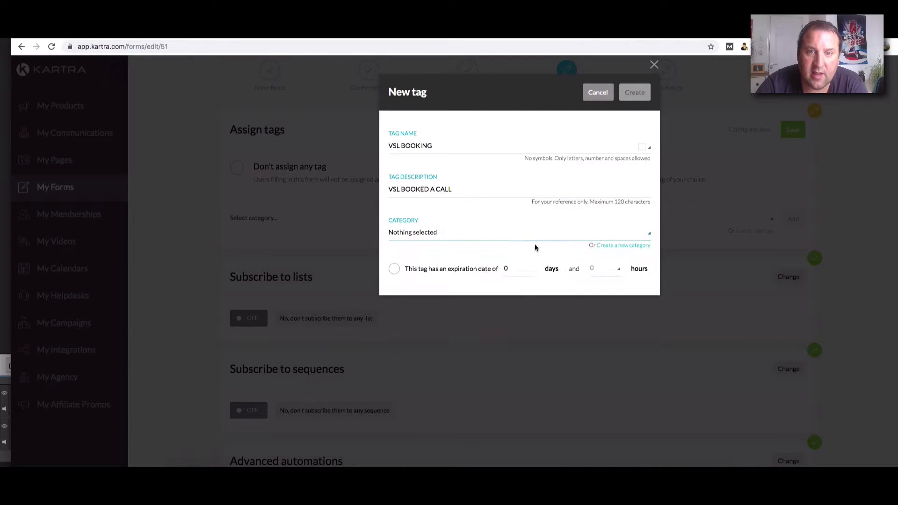
click(613, 250)
click(423, 275)
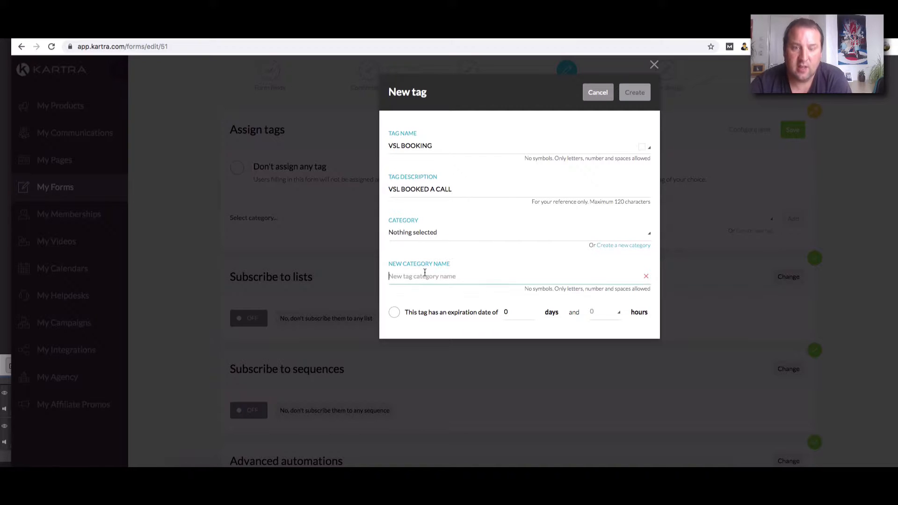
text(VSL)
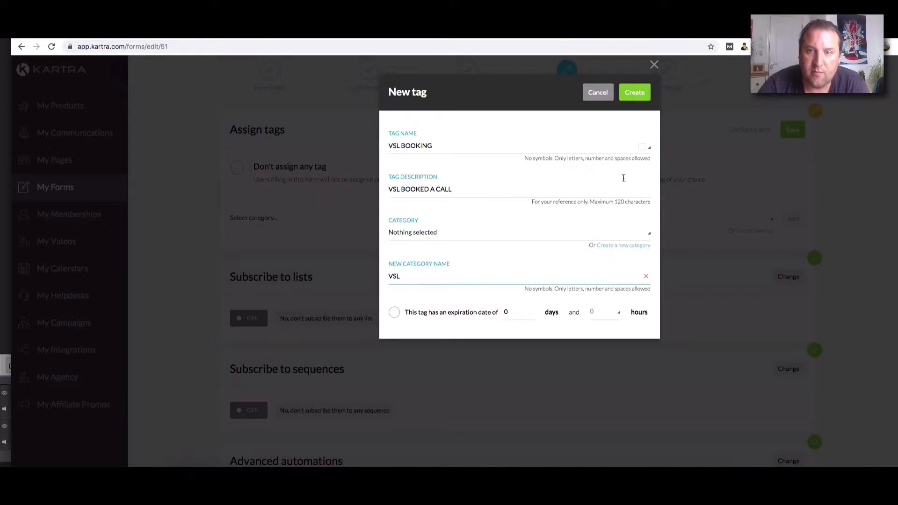
click(635, 92)
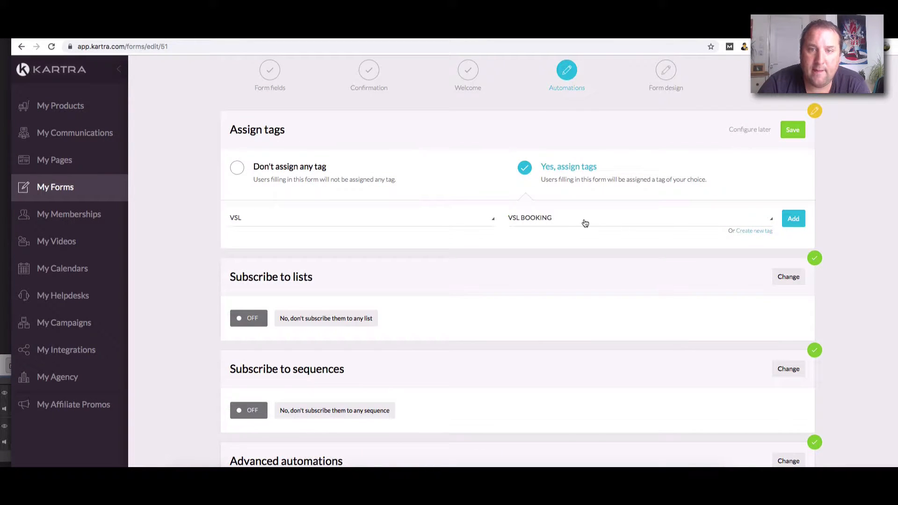
- Add the VSL BOOKING tag to the form's assigned tags and save the tag settings
click(795, 220)
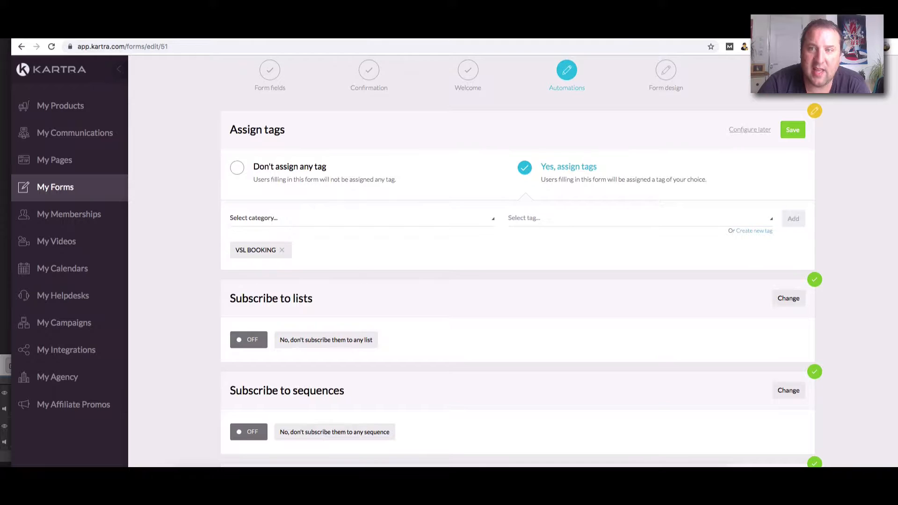
click(788, 133)
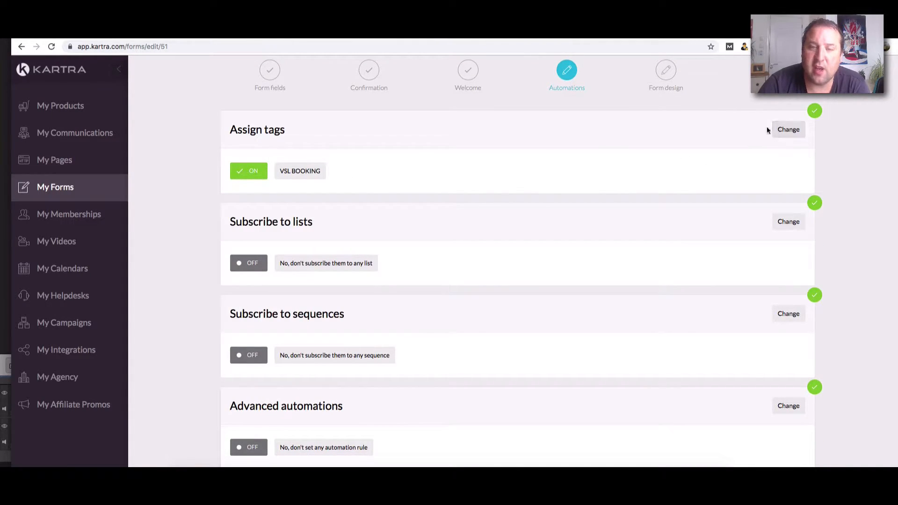
click(789, 129)
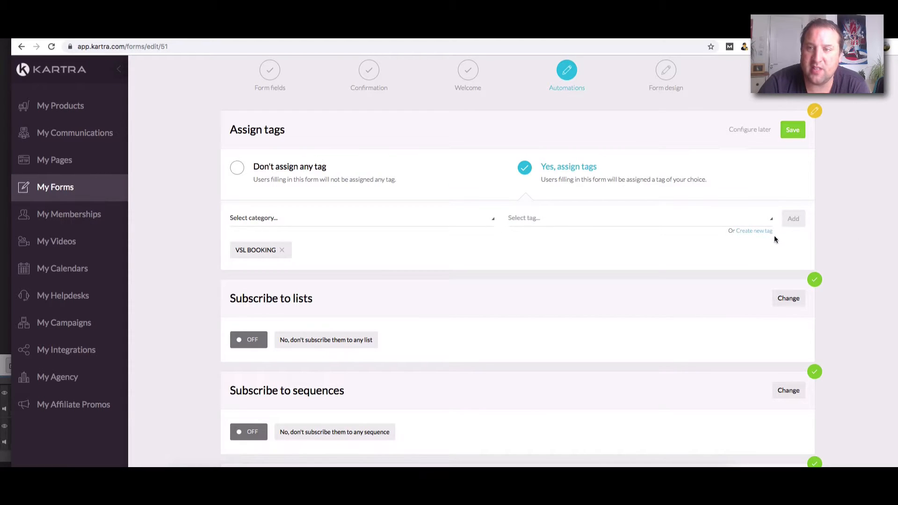
click(796, 133)
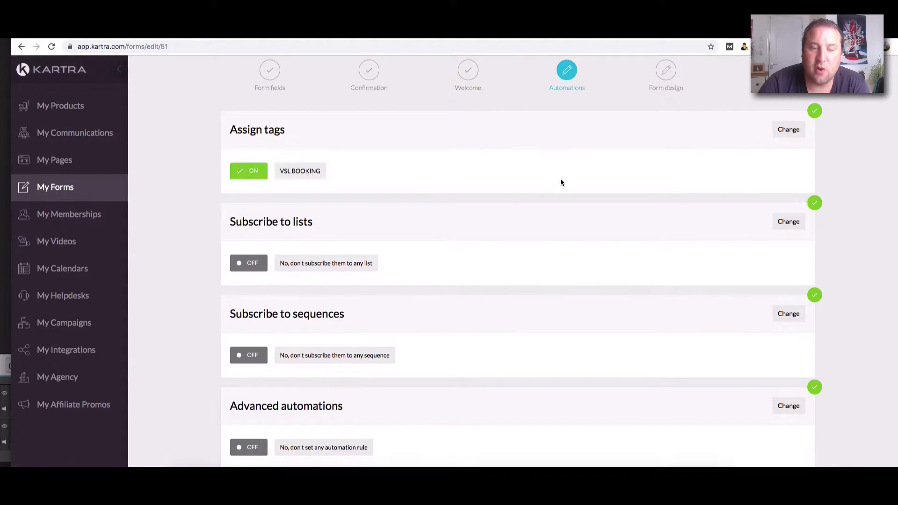
- Turn on list subscription for the form and browse the existing lists
scroll(419, 216, down, 1)
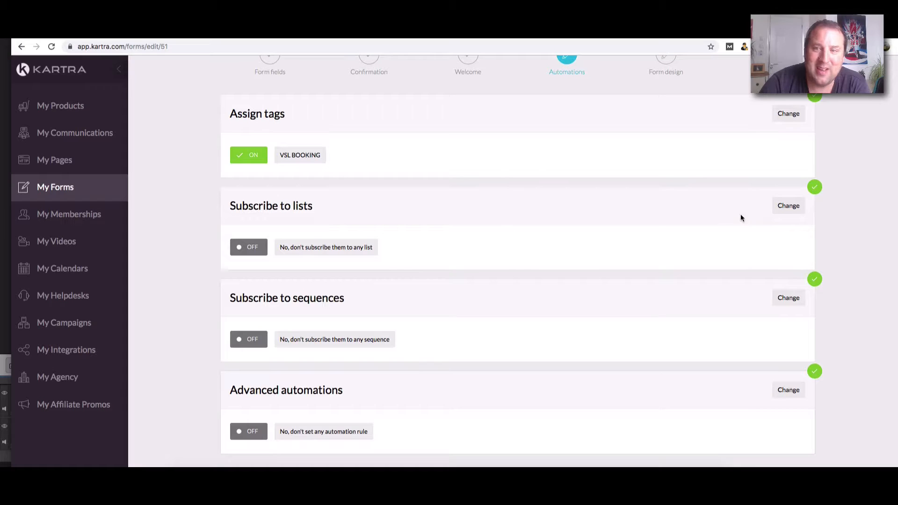
click(782, 209)
click(524, 243)
click(341, 305)
scroll(279, 261, down, 10)
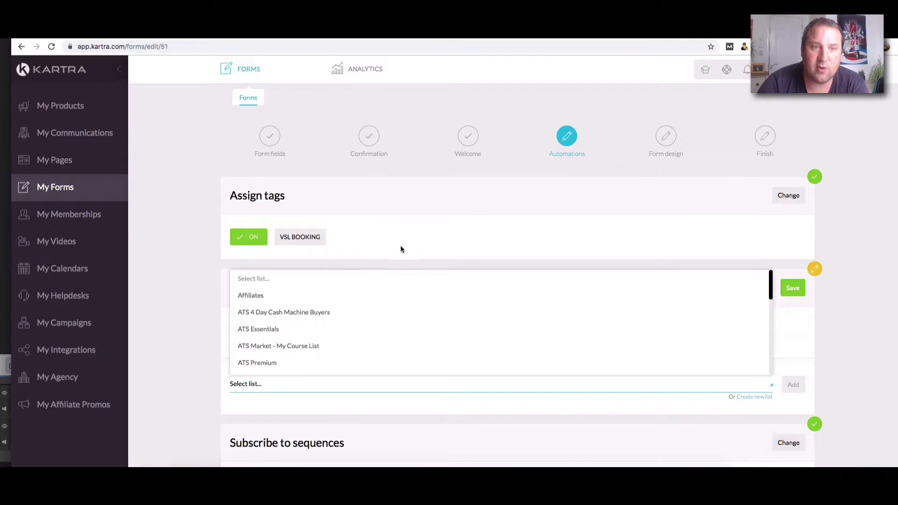
click(401, 249)
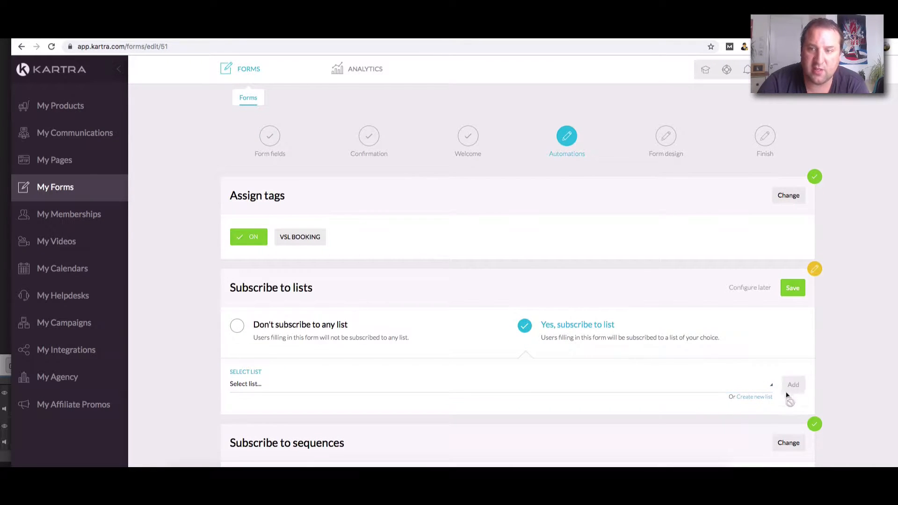
- Create a list named "VSL" with the public description "VSL" and save it as the form's subscription list
click(754, 397)
click(477, 148)
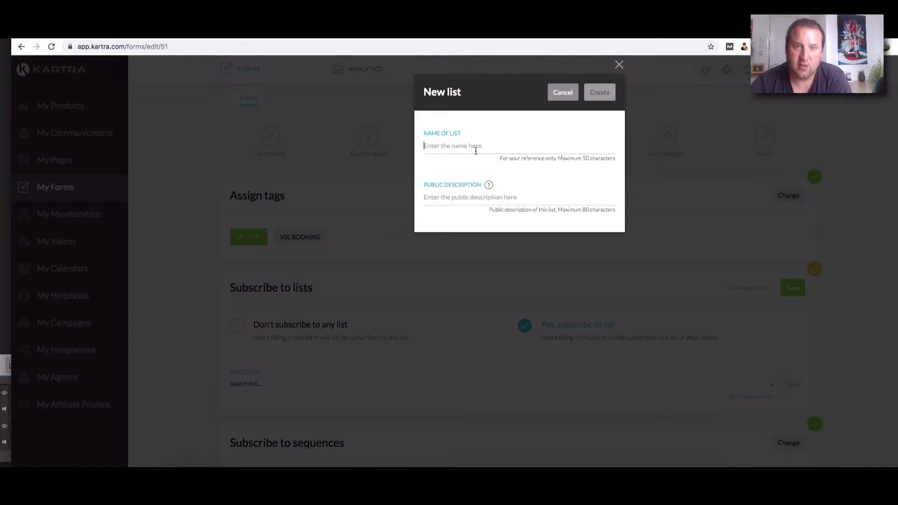
text(VSL)
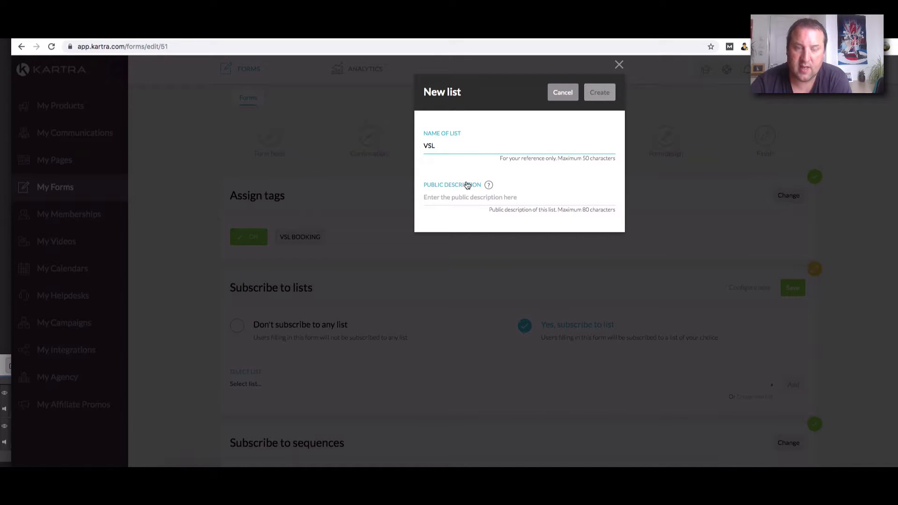
click(454, 194)
text(VSL)
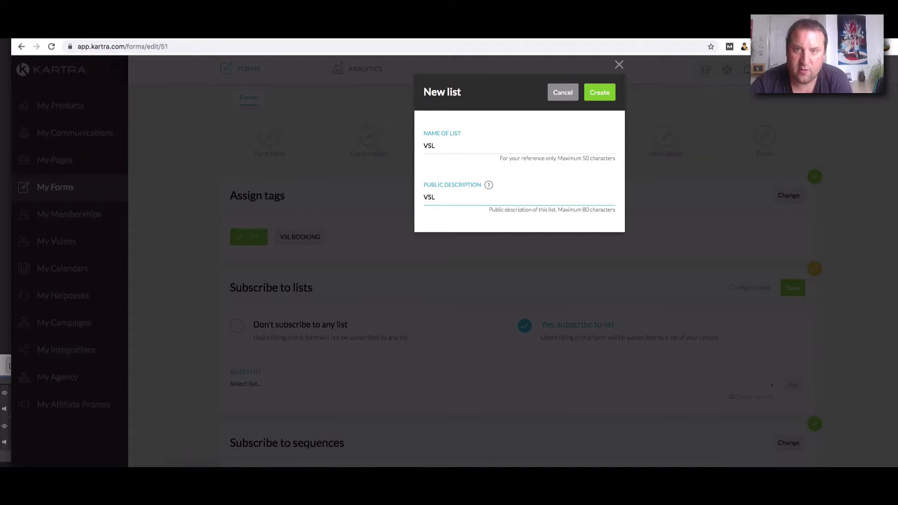
click(603, 95)
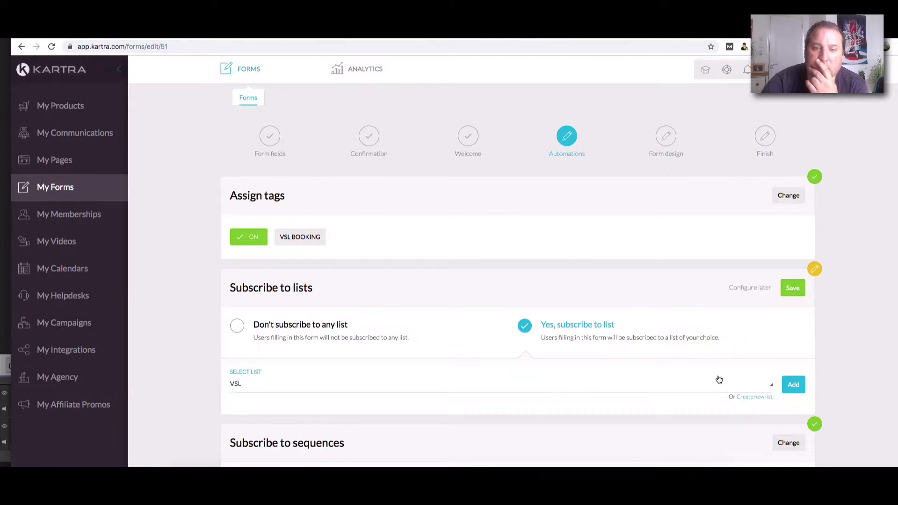
click(793, 384)
click(793, 293)
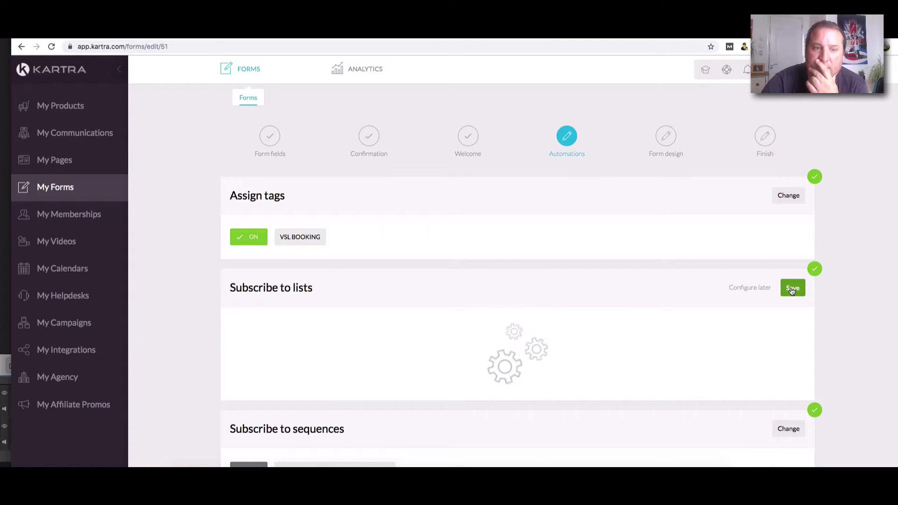
- Check the sequence subscription option, then set the form back to no sequence and save
scroll(772, 298, down, 3)
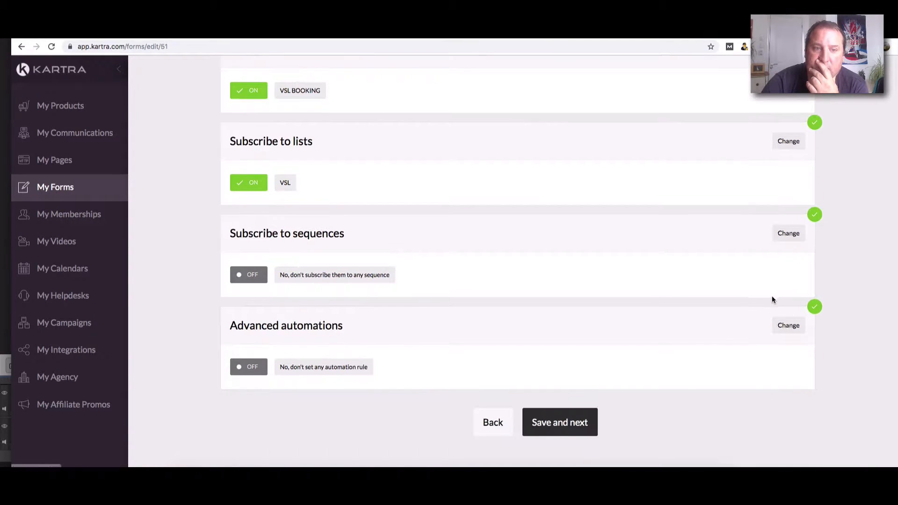
click(788, 233)
click(530, 276)
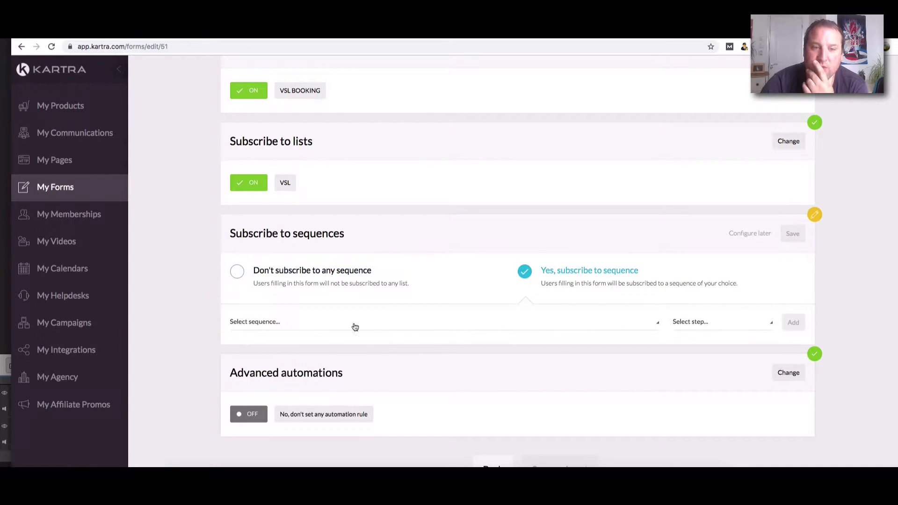
click(517, 330)
click(517, 329)
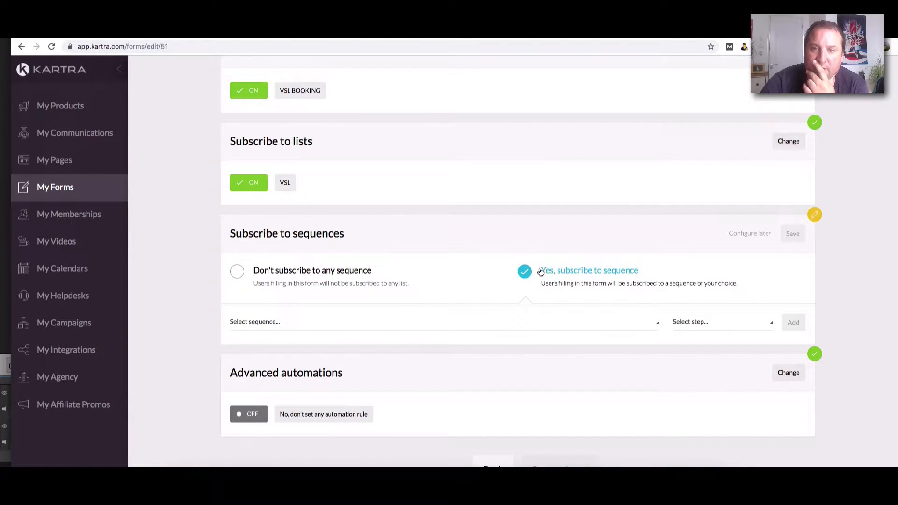
click(235, 271)
click(795, 237)
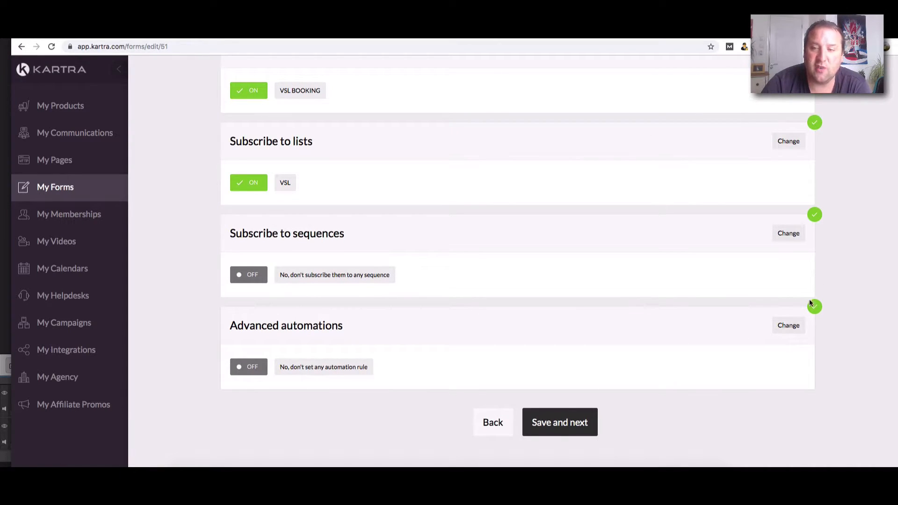
click(789, 326)
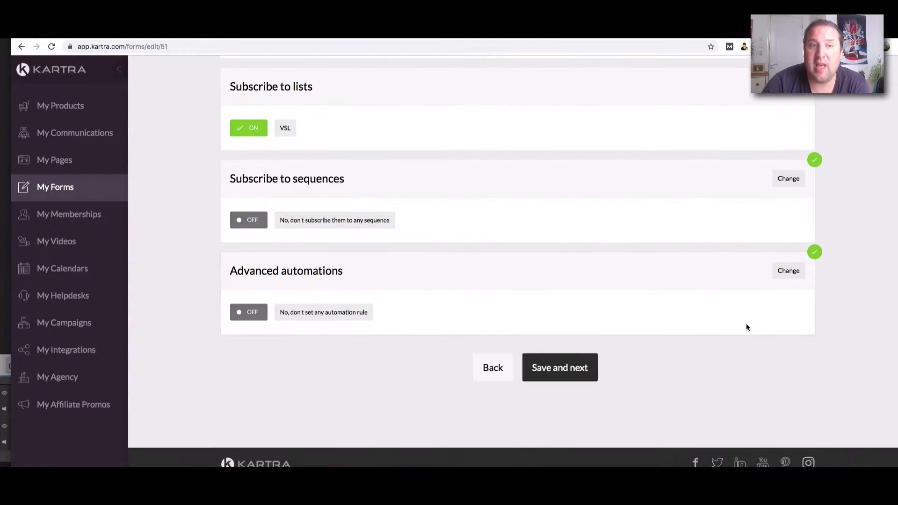
scroll(496, 277, down, 5)
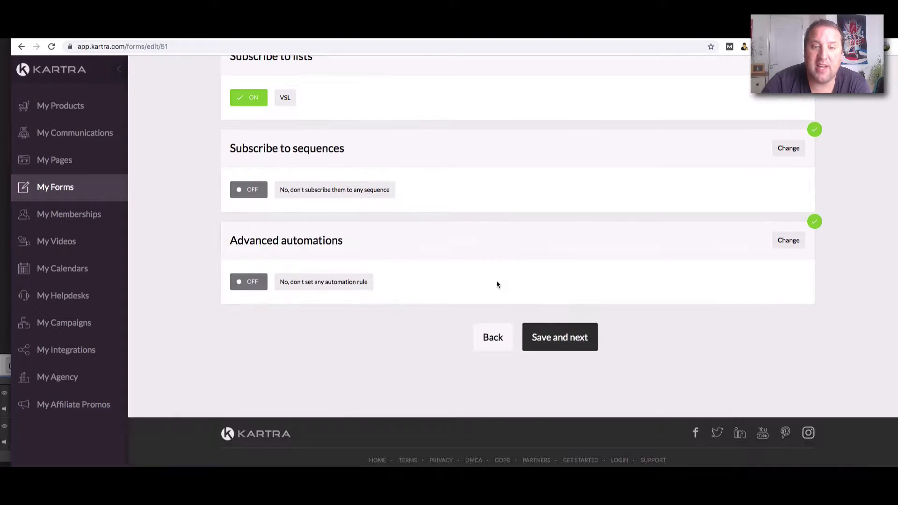
click(789, 240)
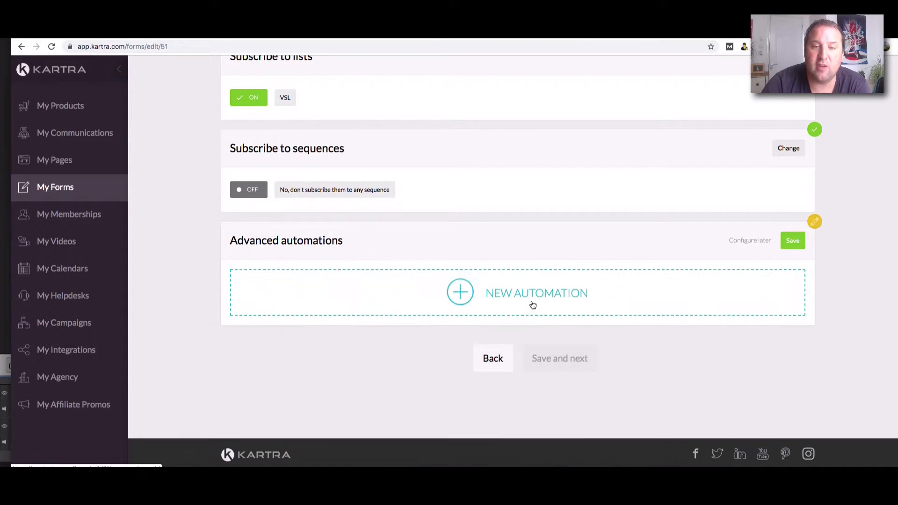
click(525, 304)
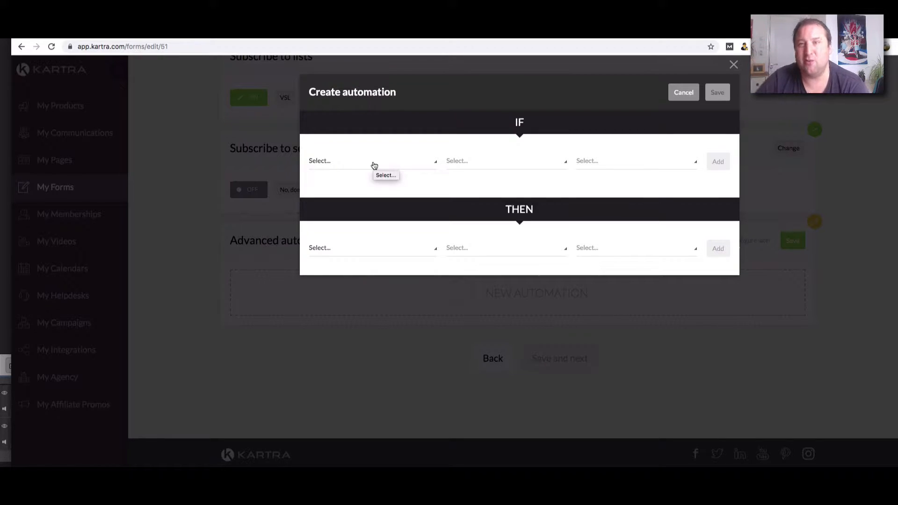
click(733, 65)
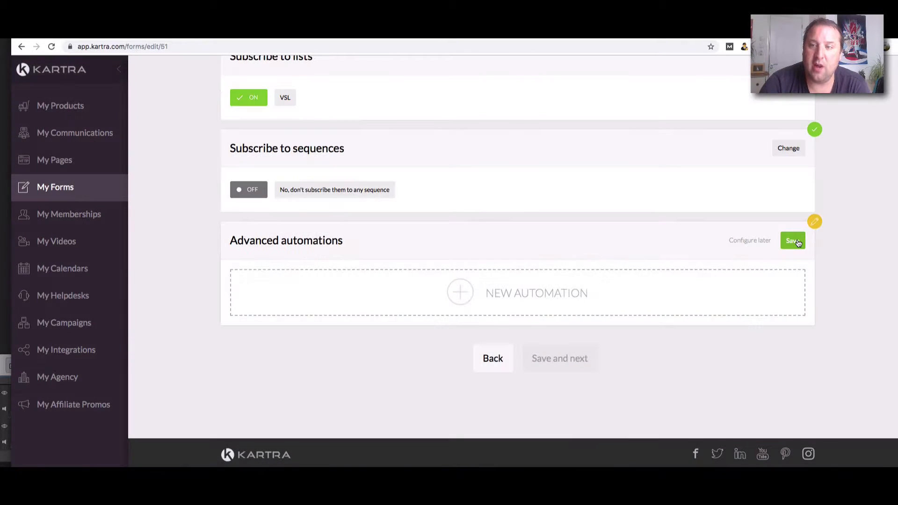
- Save the automations and finish the form with its display set to a Kartra Page, Kartra Video or Kartra Calendar
scroll(547, 366, up, 5)
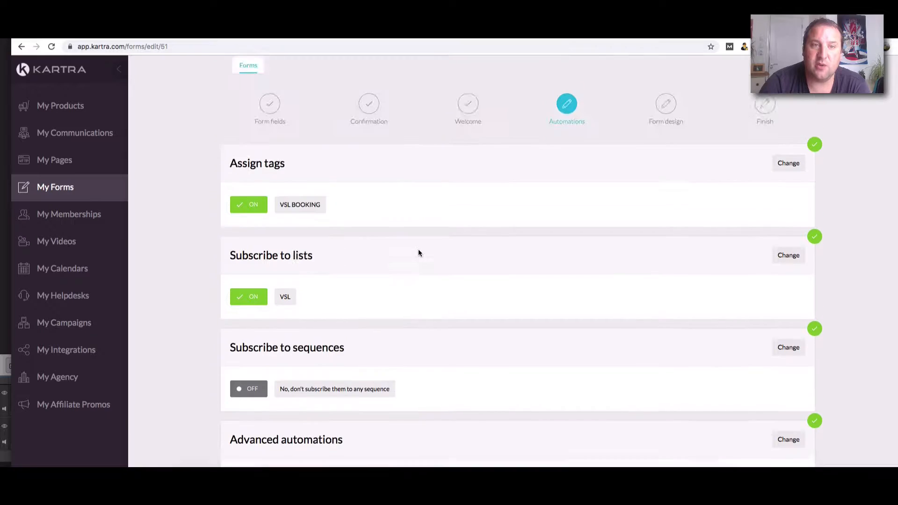
scroll(487, 258, down, 5)
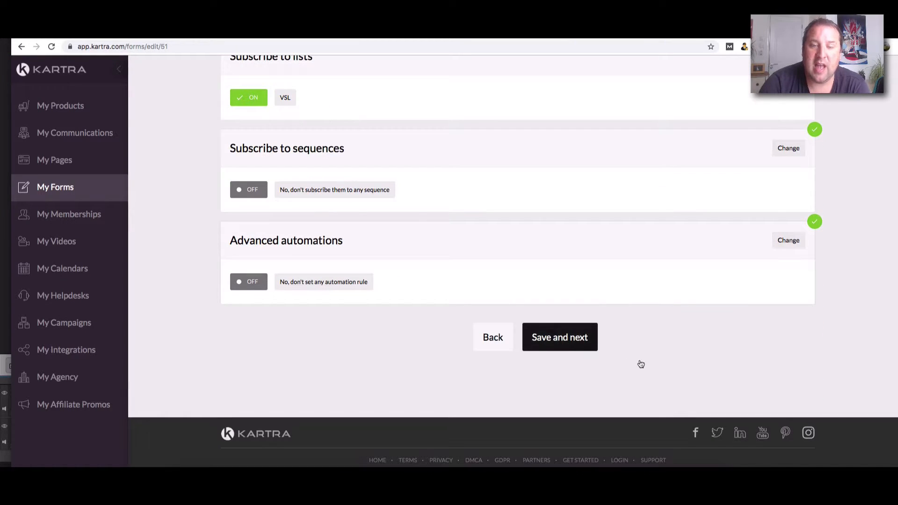
click(574, 343)
scroll(650, 360, up, 2)
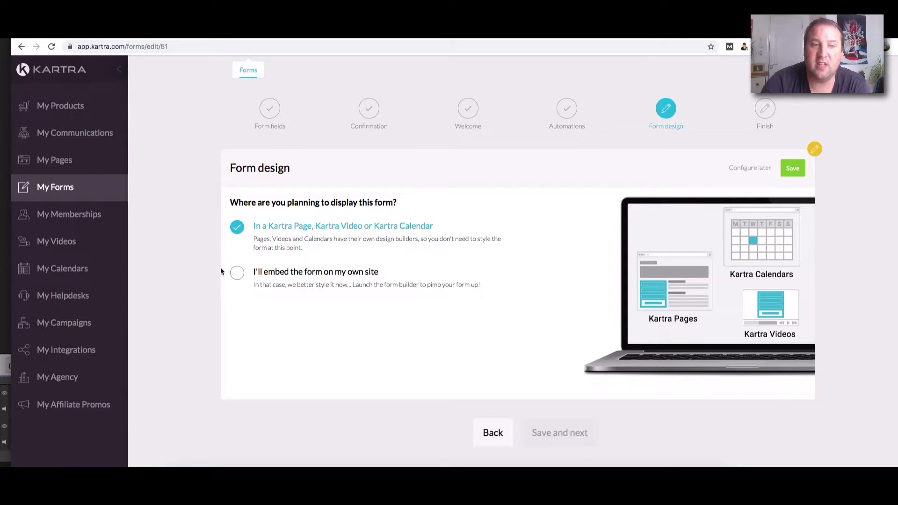
click(793, 169)
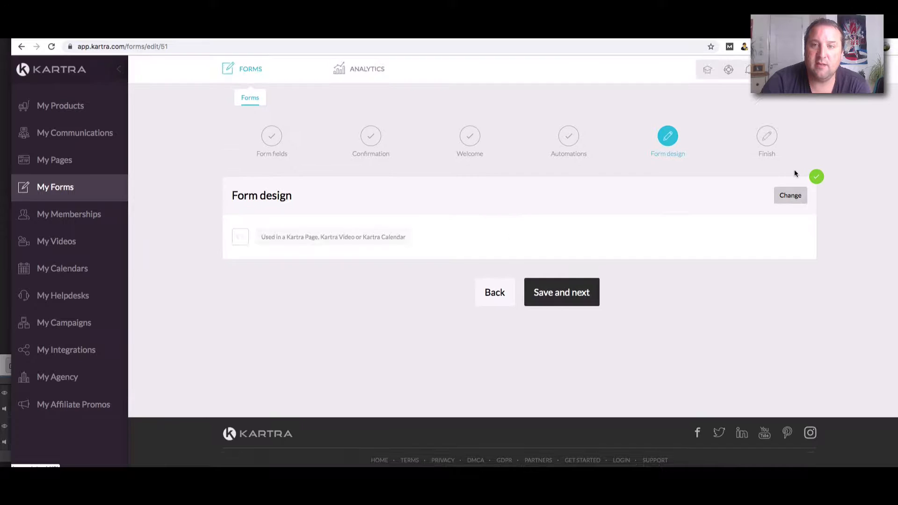
click(583, 304)
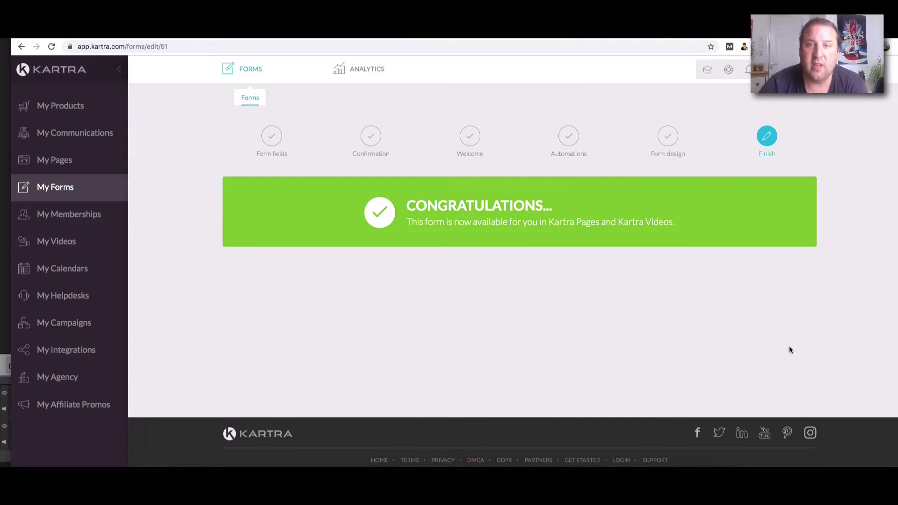
- Create a new opt-in form named "VSL OPT IN"
click(65, 192)
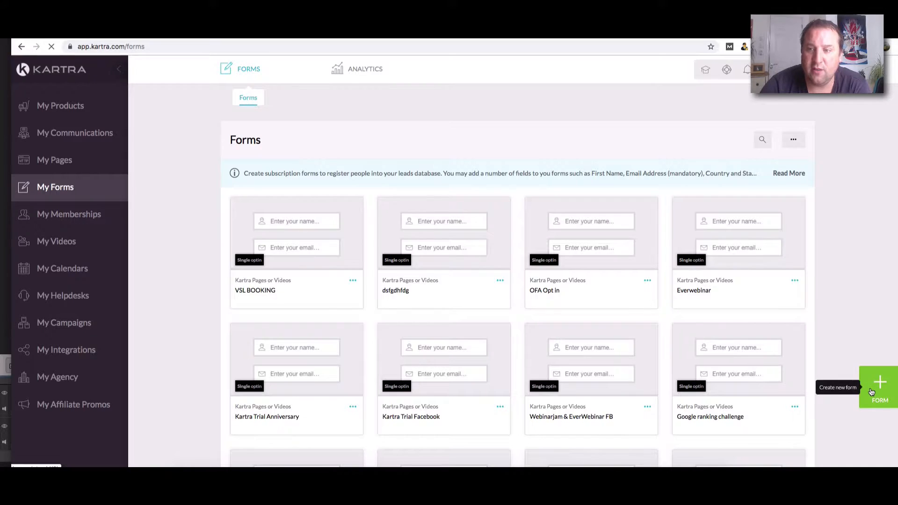
click(872, 391)
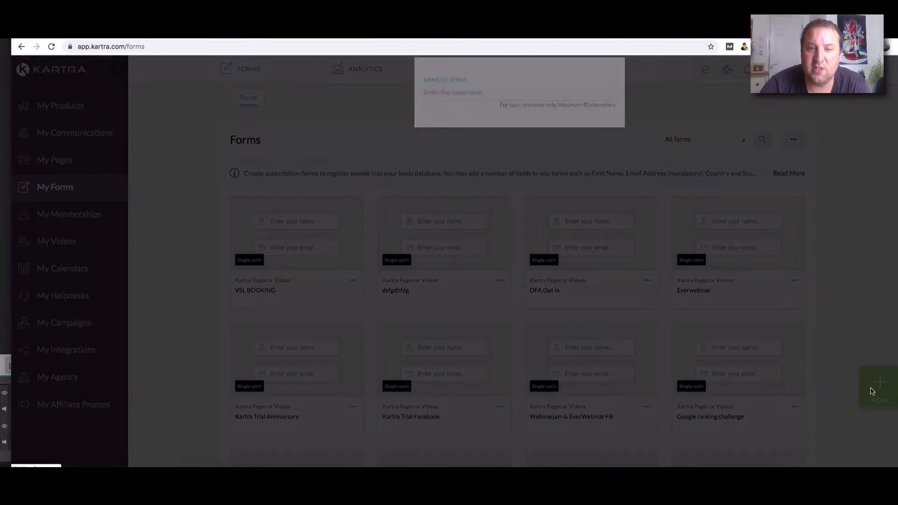
text(VSL OP)
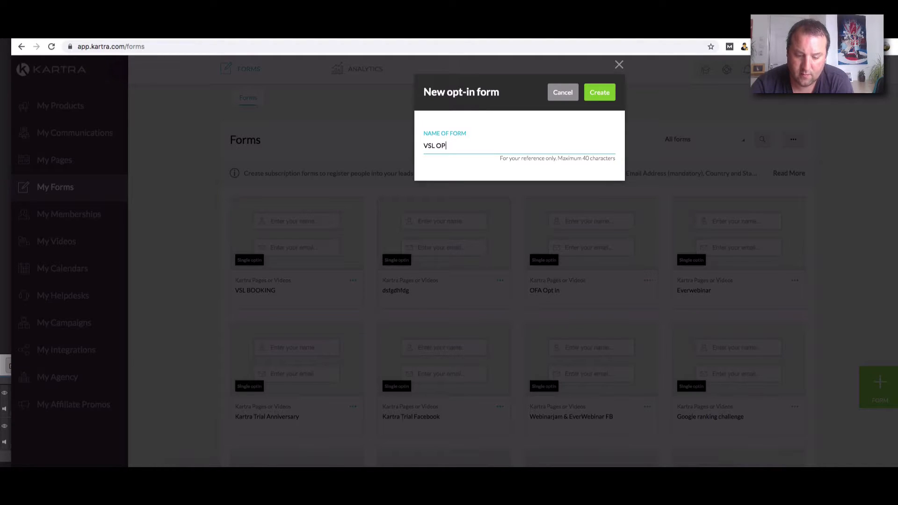
text(T IN)
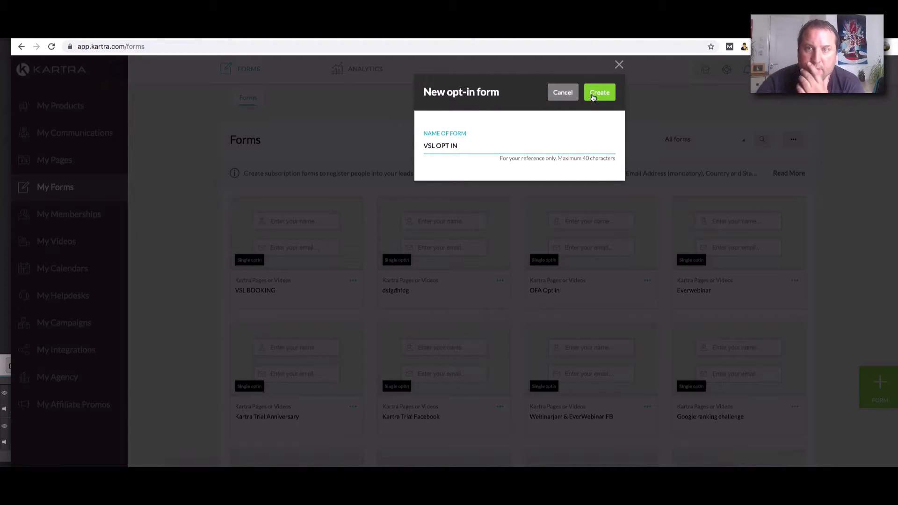
key(Return)
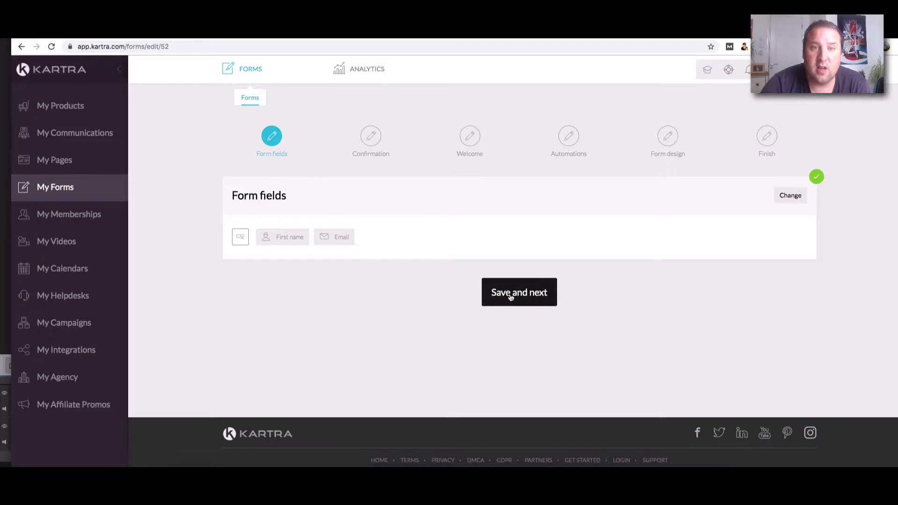
- Keep the First name and Email fields, save single opt-in, and set the success page destination to Kartra pages
click(511, 295)
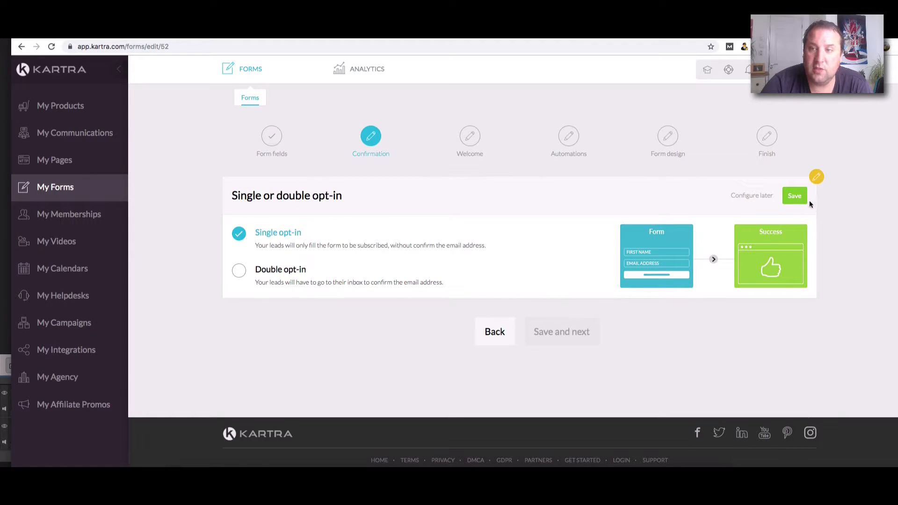
click(795, 197)
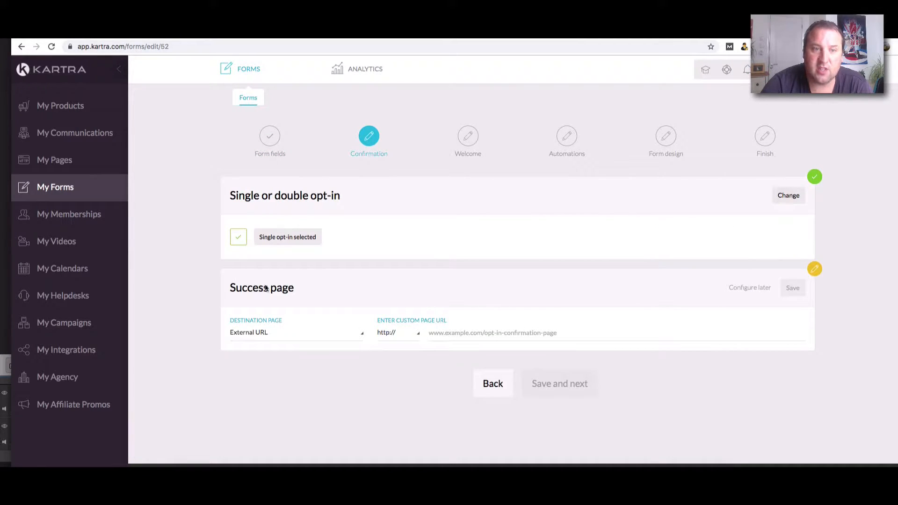
click(336, 335)
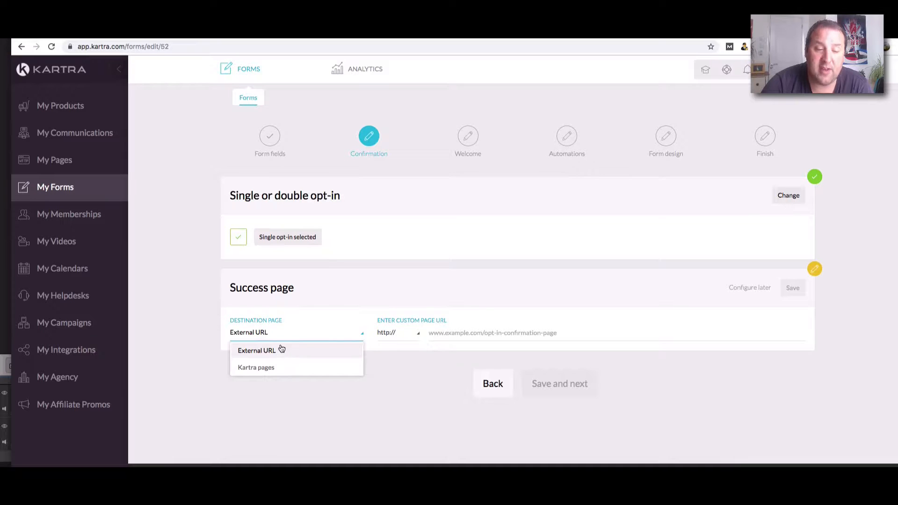
click(269, 370)
- Set the success page to "*HIGH CONVERTING* 10 Part Magic Funnel" under "No site in particular" and save it
click(413, 342)
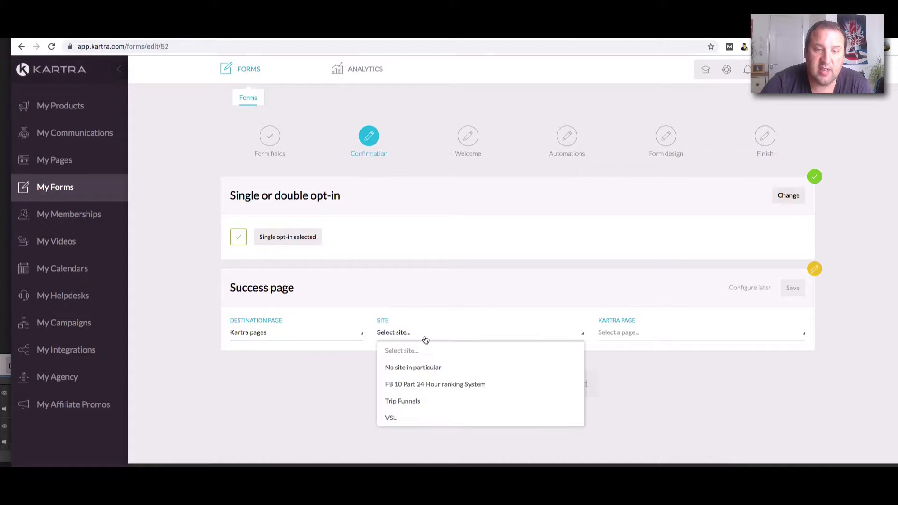
click(417, 350)
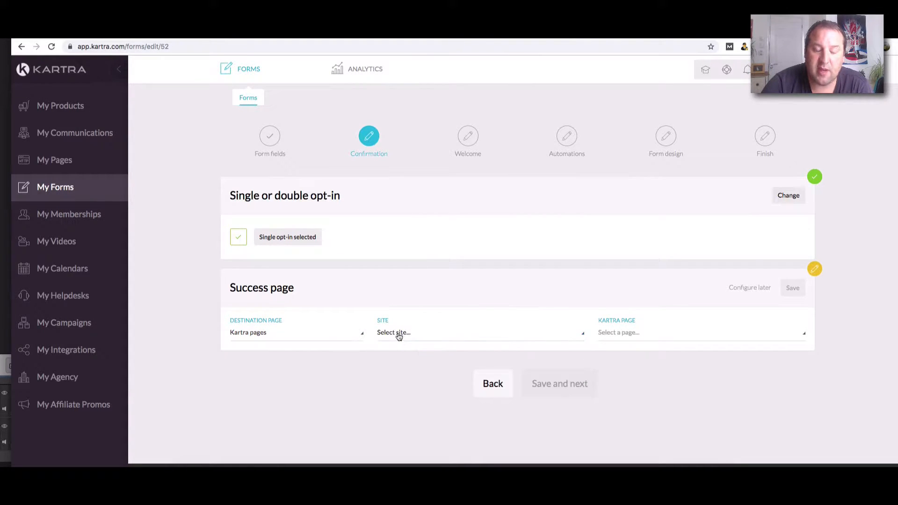
click(409, 333)
click(416, 367)
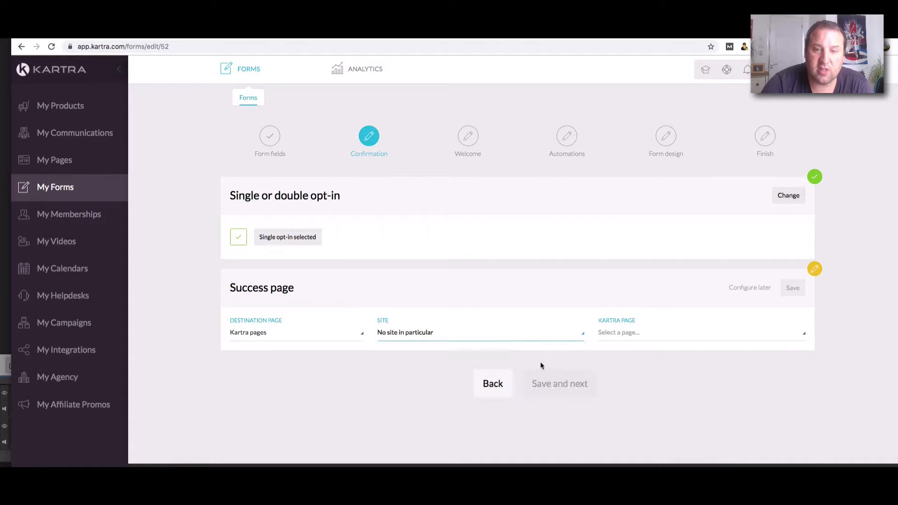
click(633, 335)
click(632, 261)
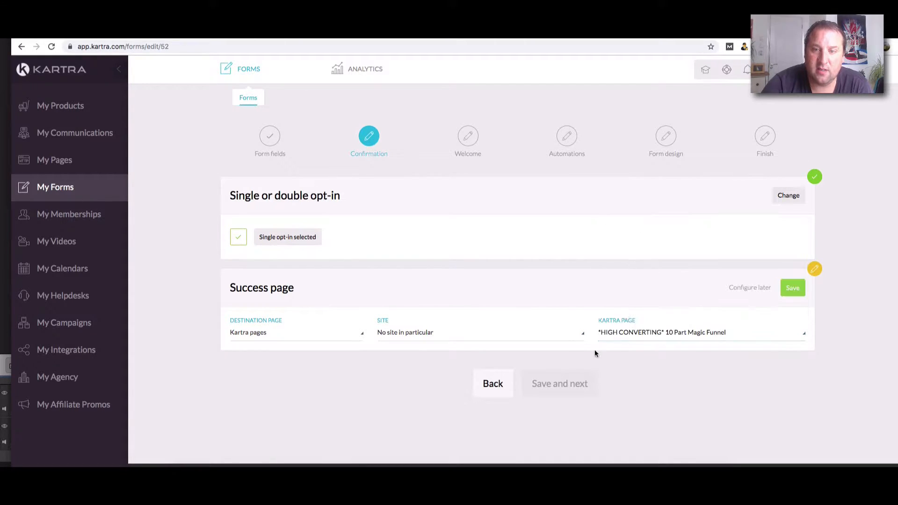
click(793, 288)
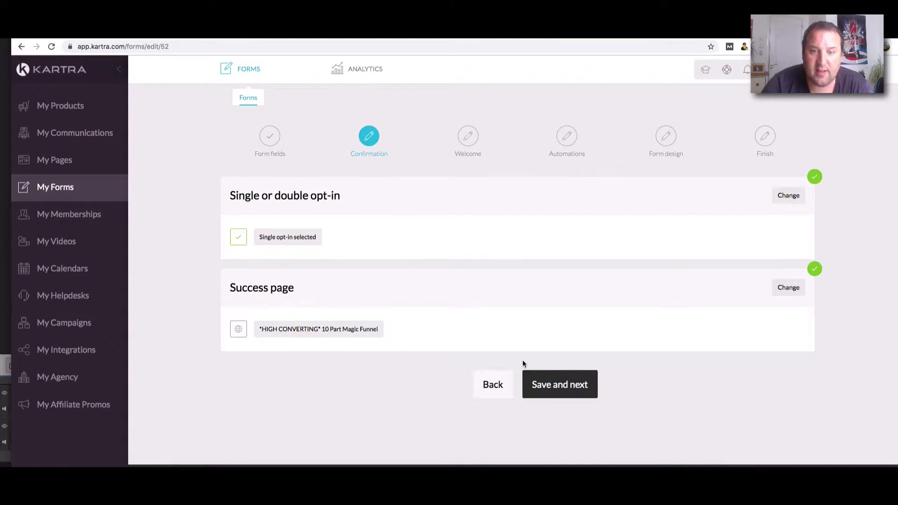
- Save the confirmation settings, proceed to the automations, enable tag assignment and choose the VSL tag category
click(554, 388)
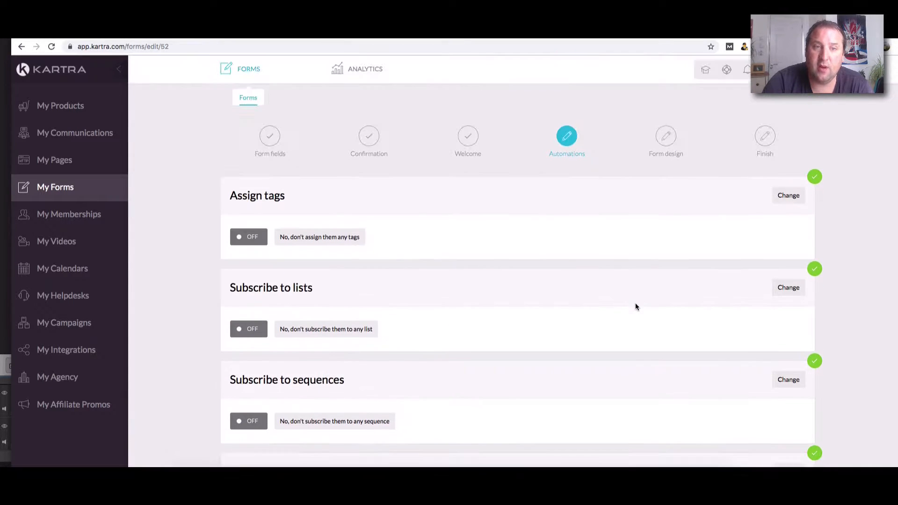
scroll(635, 304, down, 3)
scroll(617, 306, up, 2)
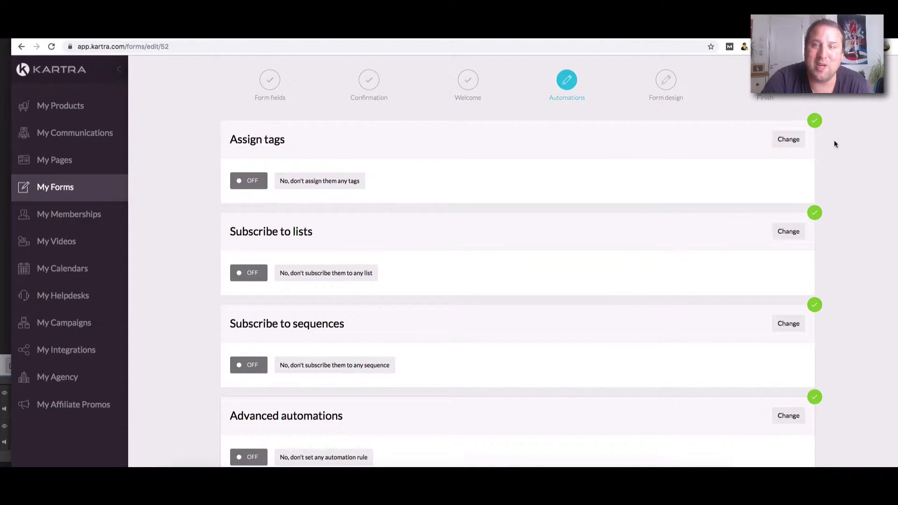
click(791, 140)
click(523, 179)
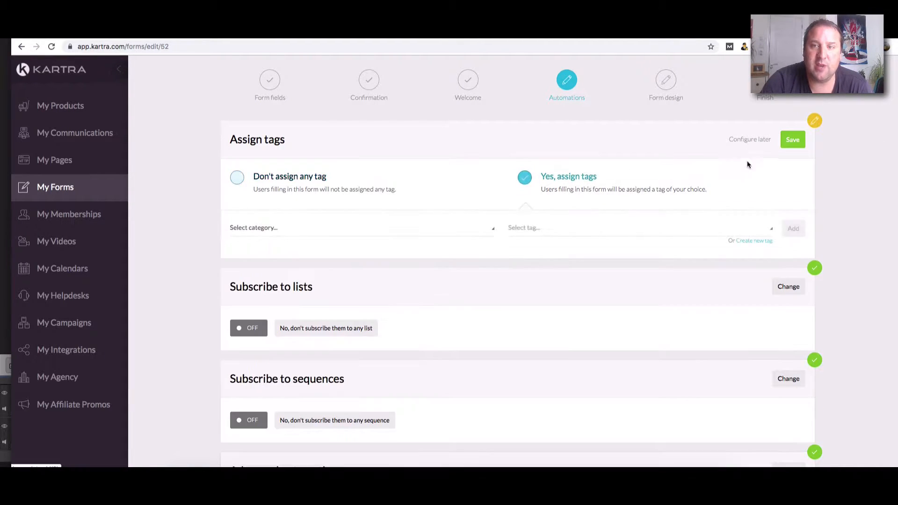
click(476, 234)
scroll(283, 306, down, 10)
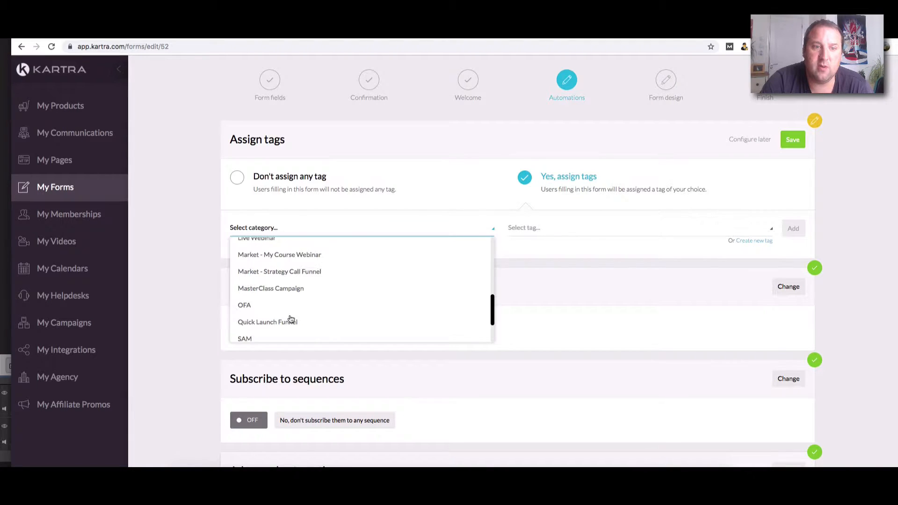
click(261, 317)
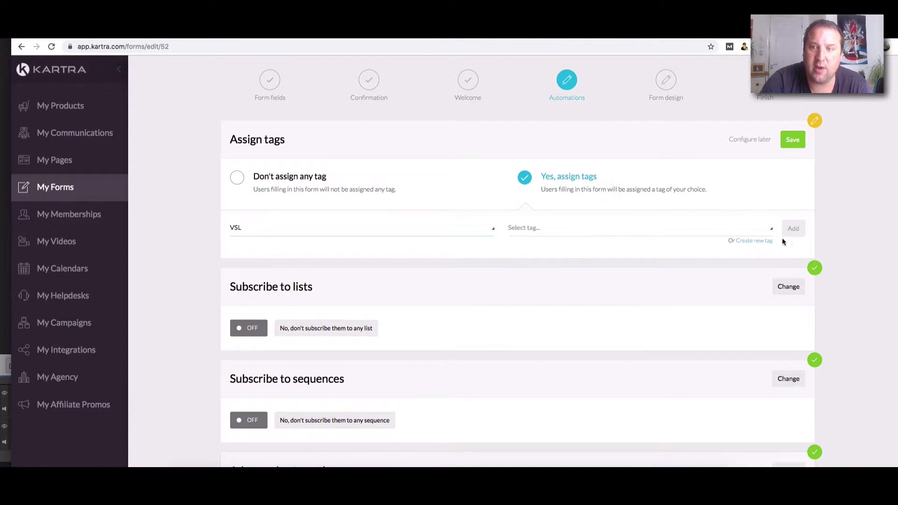
- Create a tag named and described "VSL OPTED IN" in category VSL, add it to the form and save the tag assignment
click(748, 241)
click(445, 146)
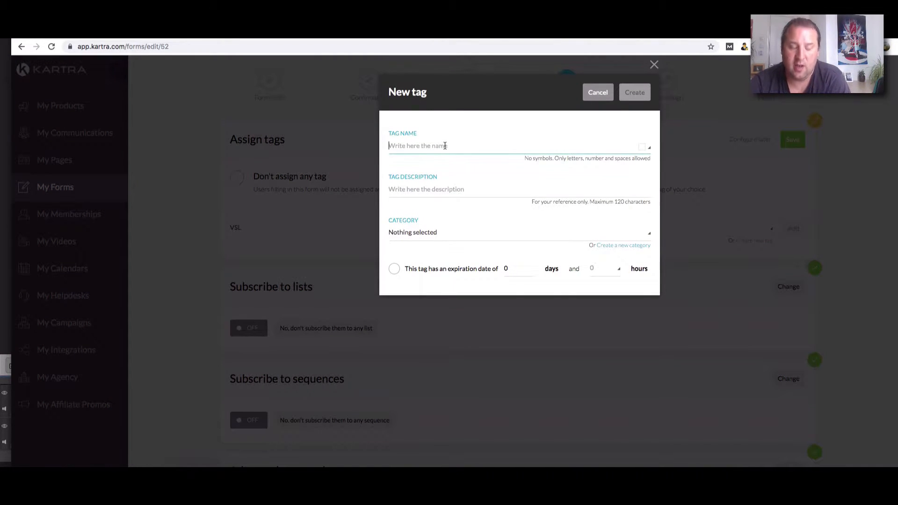
text(VSL OPTED IN)
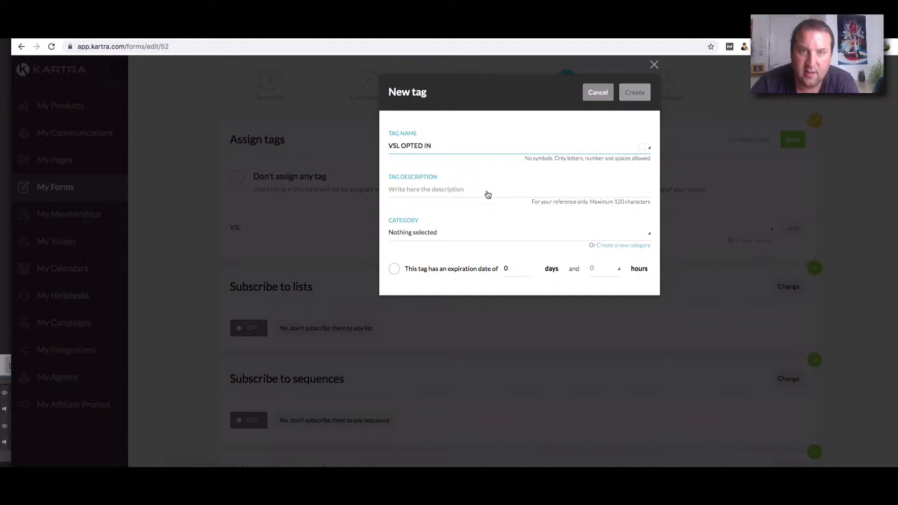
click(456, 190)
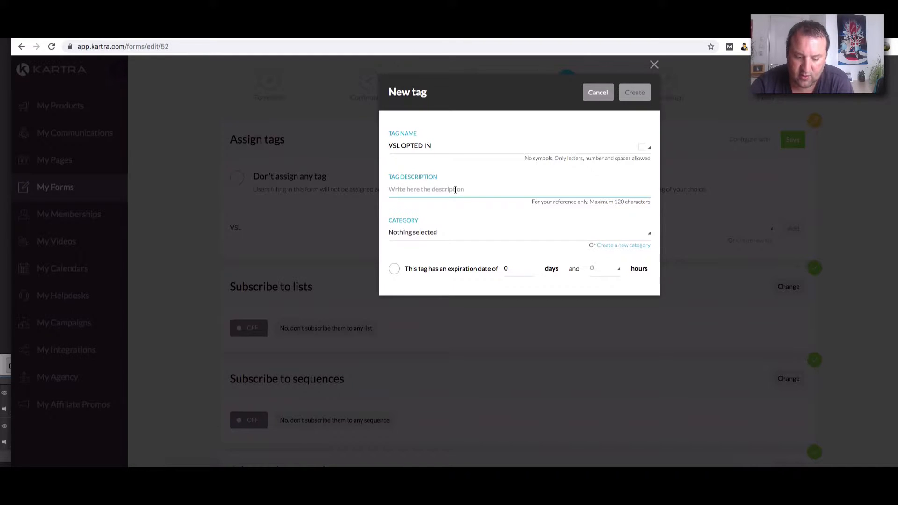
text(VSL OPTED IN)
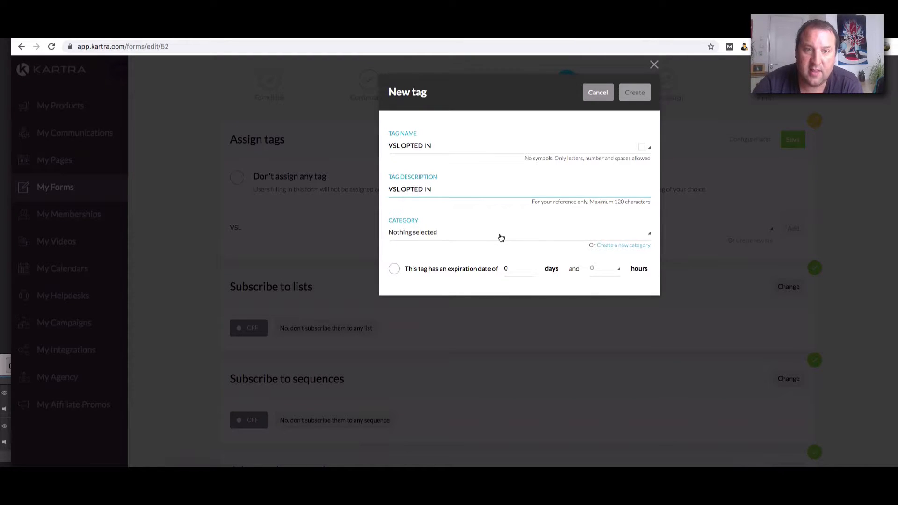
click(501, 237)
scroll(471, 314, down, 5)
click(403, 322)
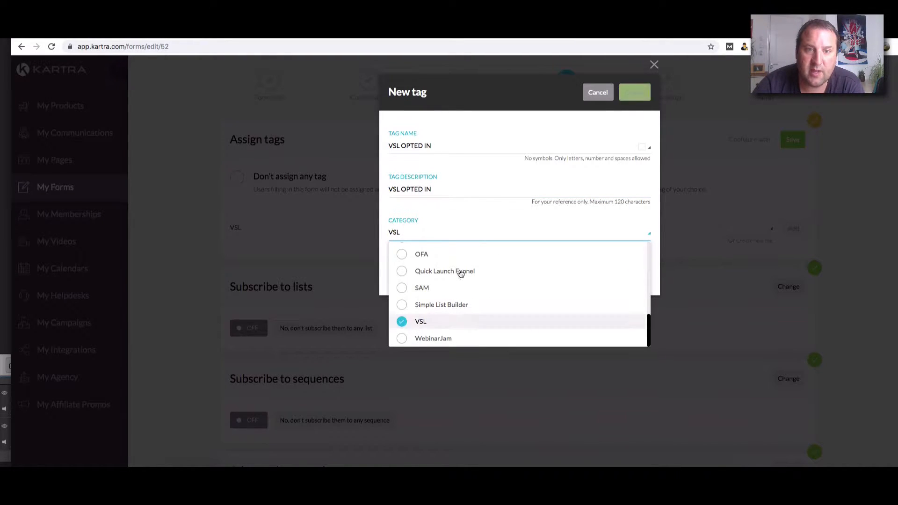
click(505, 244)
click(636, 93)
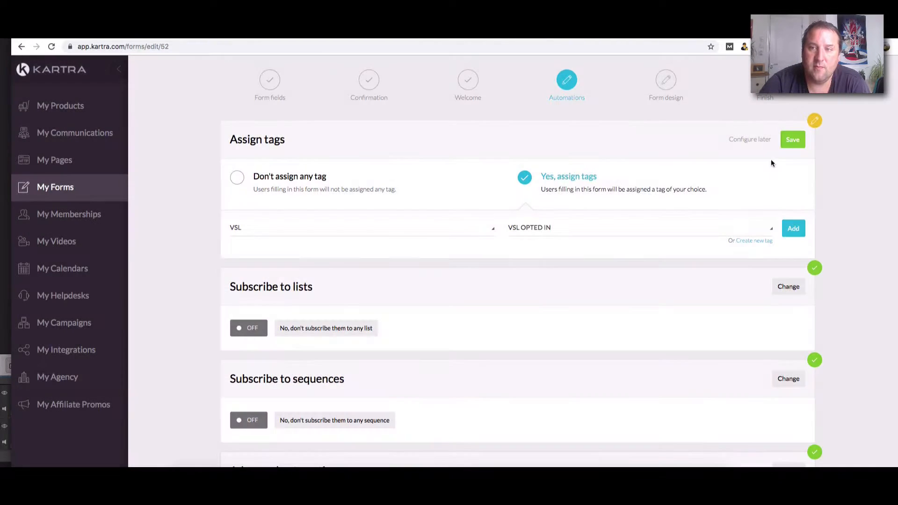
click(793, 228)
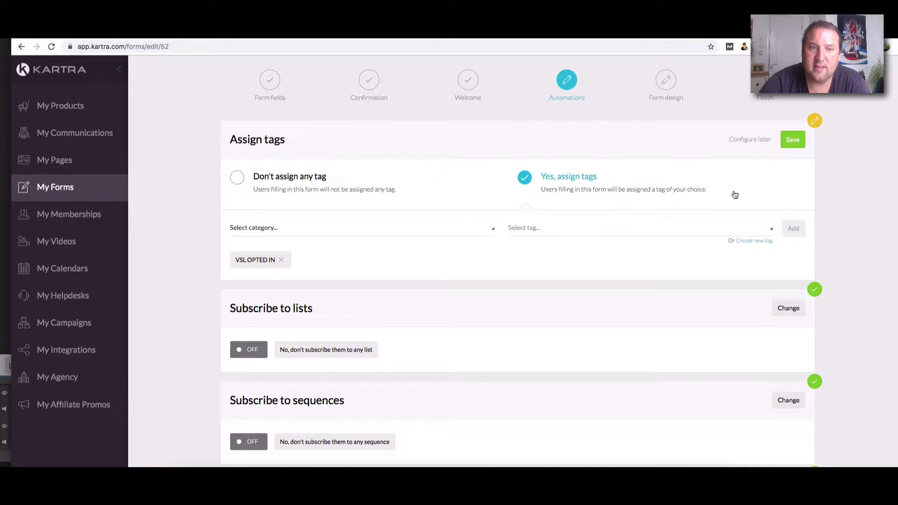
click(793, 139)
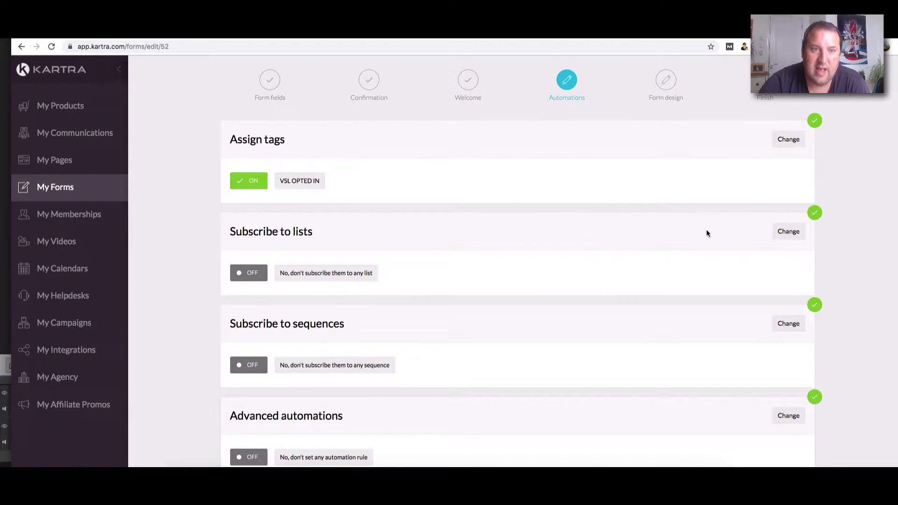
- Subscribe people who fill in the form to the VSL list and save the list setting
click(790, 231)
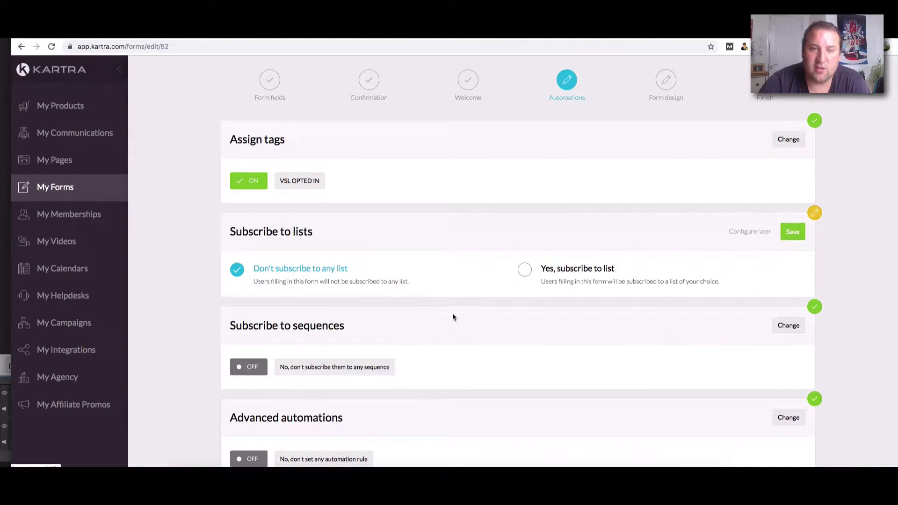
click(521, 271)
click(301, 330)
scroll(284, 293, down, 8)
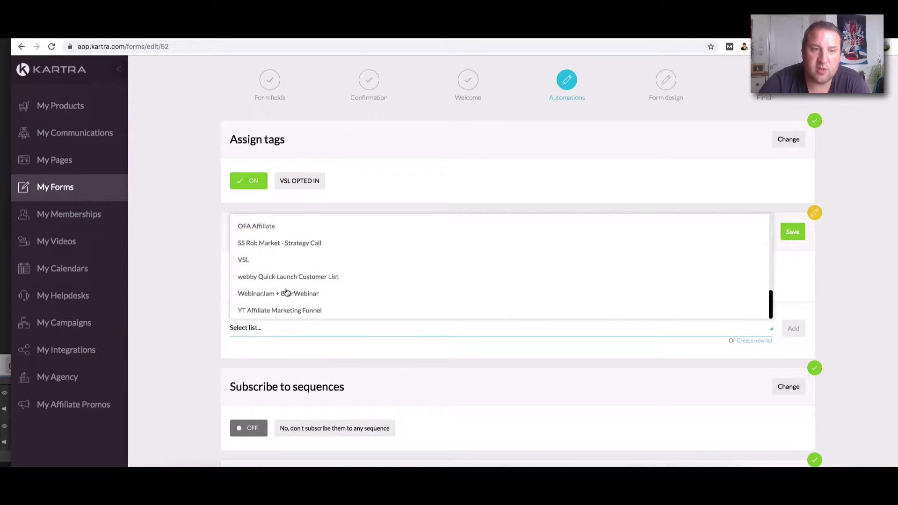
click(248, 118)
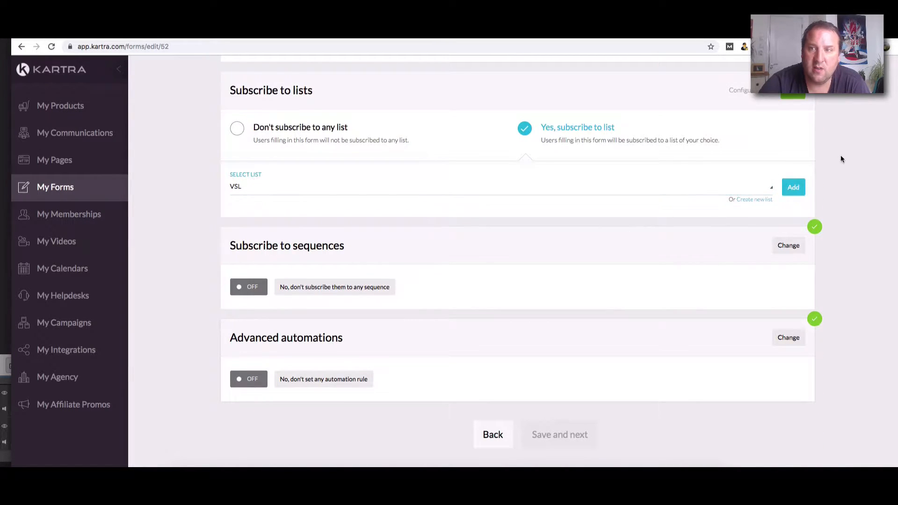
click(794, 187)
click(793, 99)
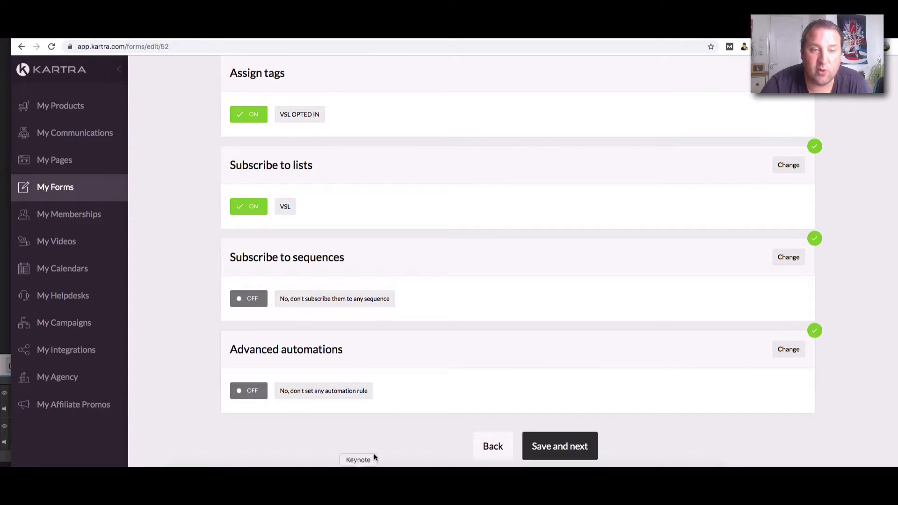
- Save the automations and finish the form with its design set to be embedded on your own site
scroll(454, 323, down, 3)
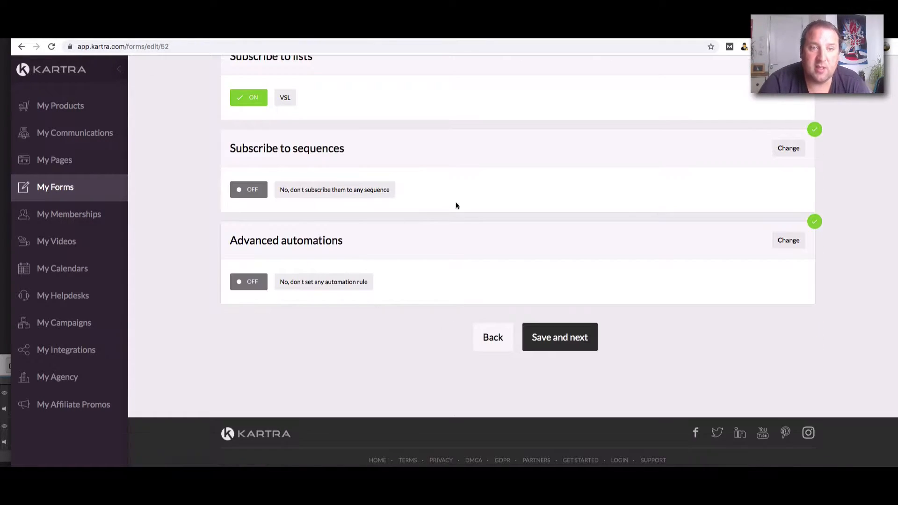
scroll(421, 249, up, 2)
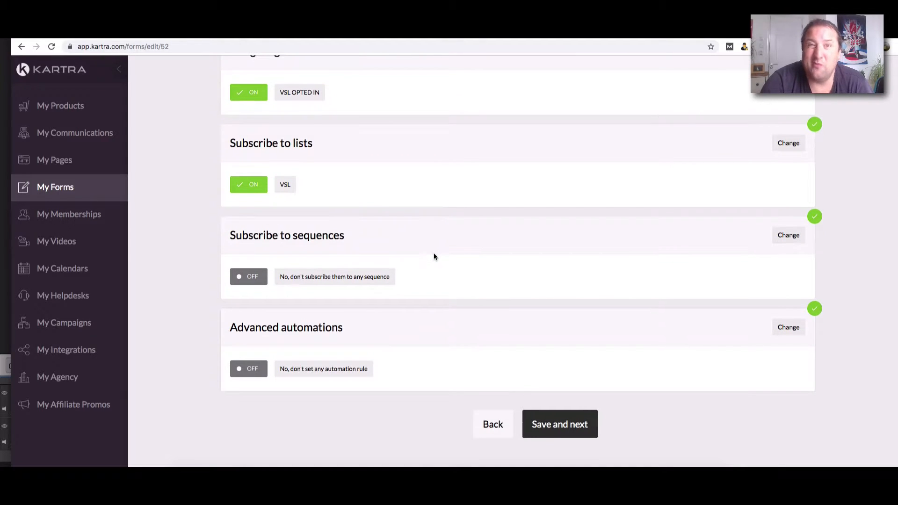
scroll(438, 264, down, 1)
scroll(438, 267, up, 1)
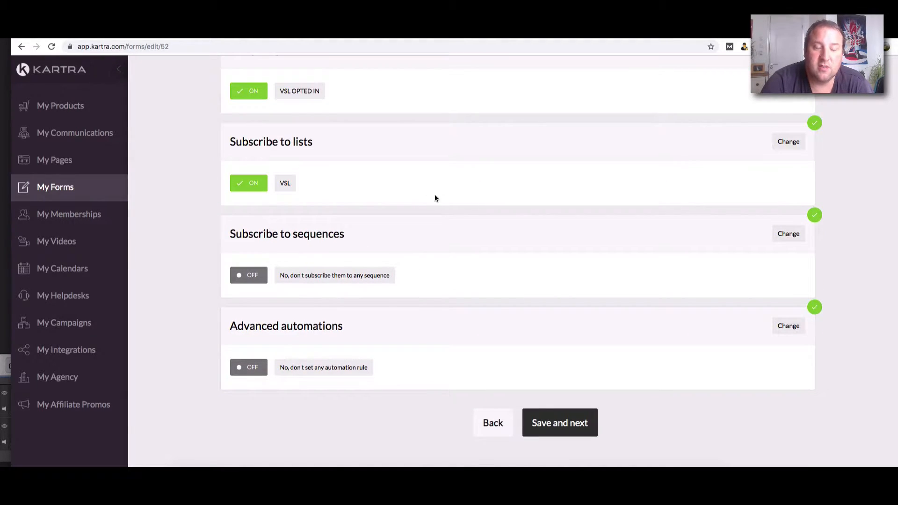
scroll(538, 213, up, 1)
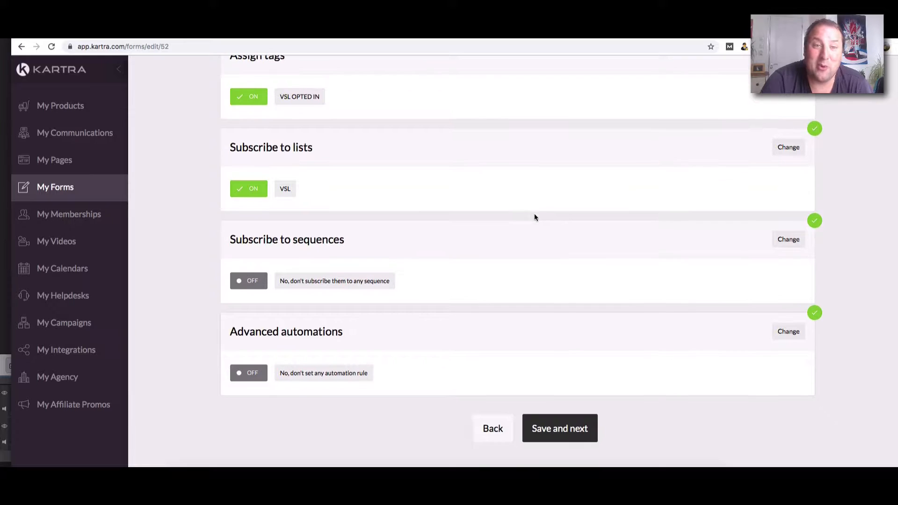
scroll(301, 287, down, 1)
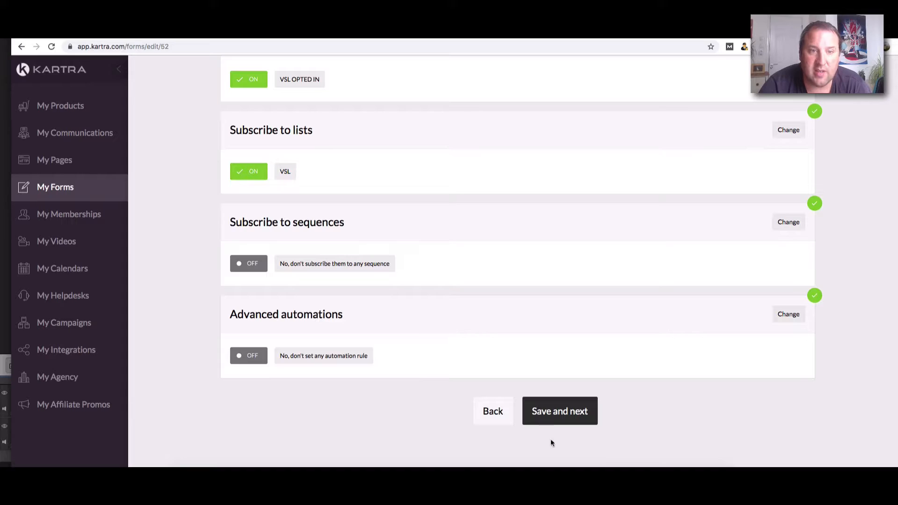
click(571, 419)
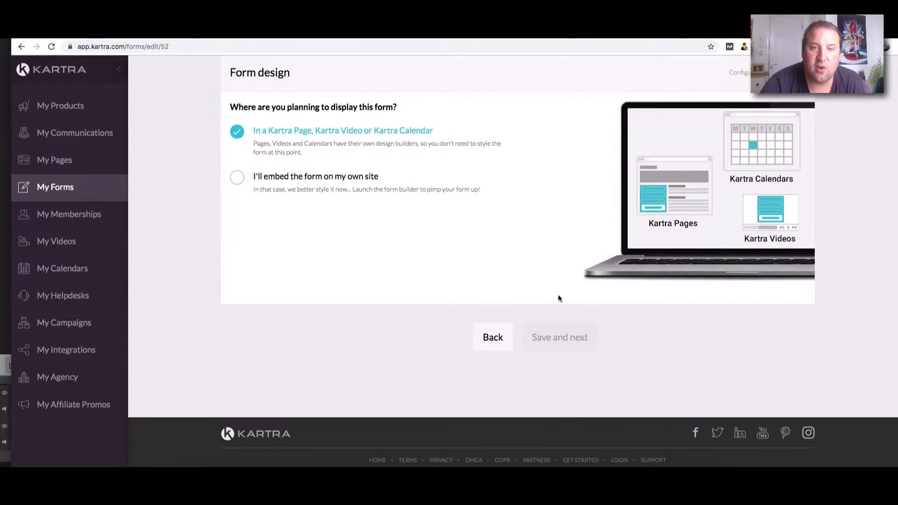
click(237, 178)
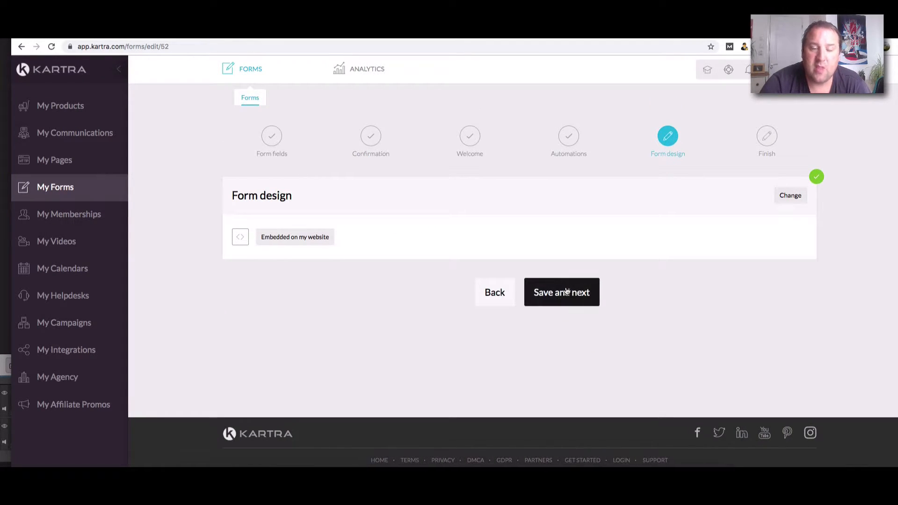
click(568, 293)
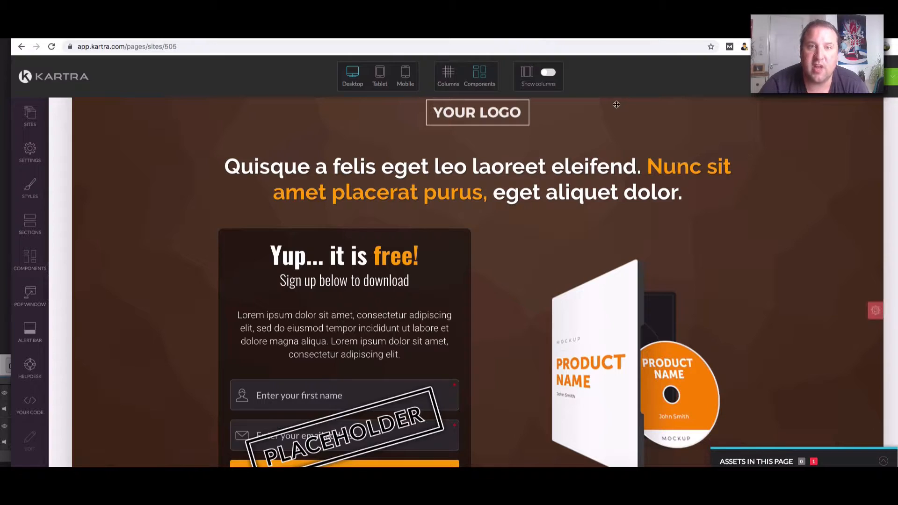
- Leave the page builder for the Kartra dashboard and start a new page
click(891, 77)
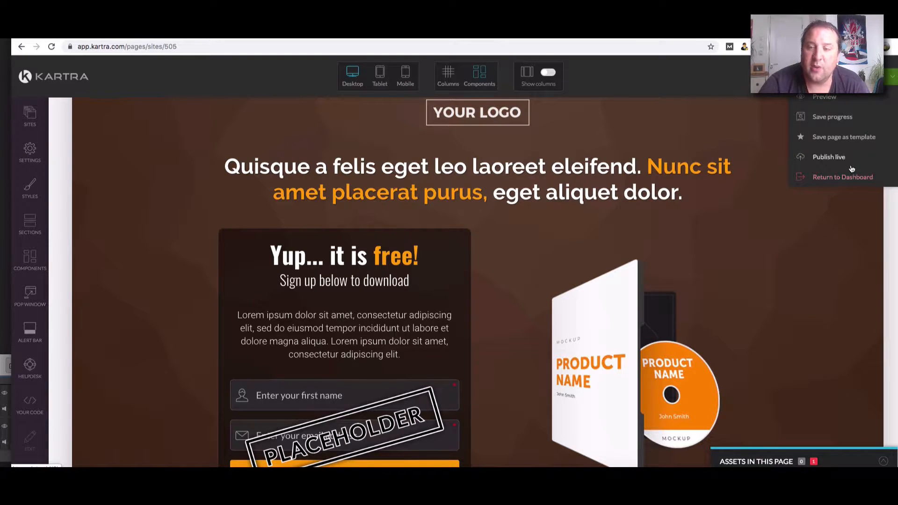
click(883, 192)
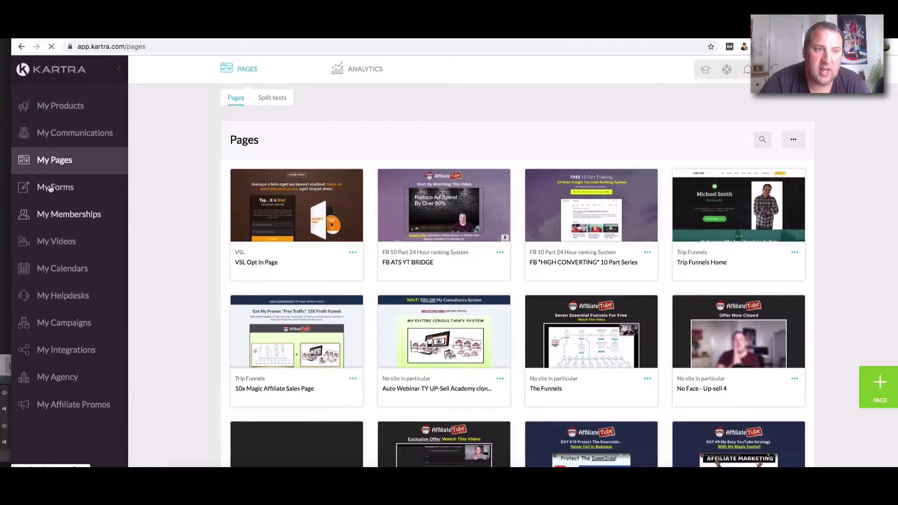
click(881, 388)
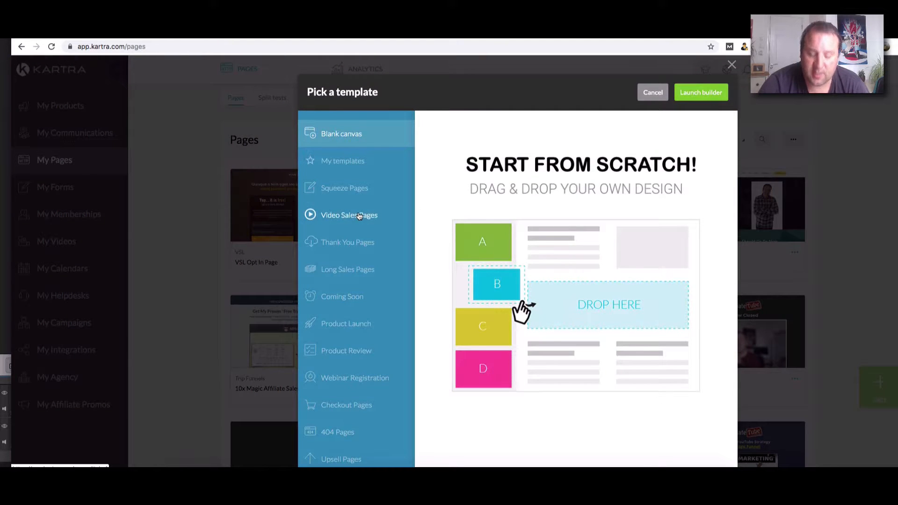
- Consult the Funnelytics funnel diagram and select the Kartra video sales page template with the orange pencil background
key(ctrl+Tab)
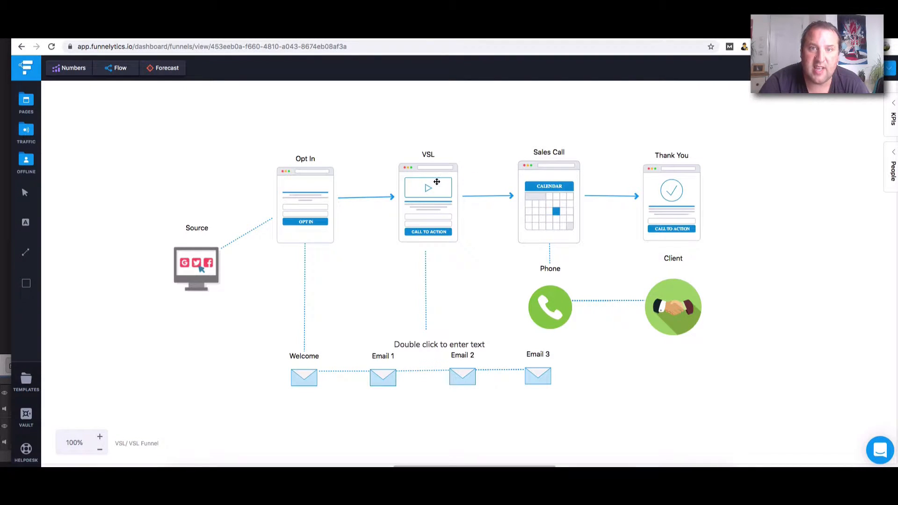
key(ctrl+shift+Tab)
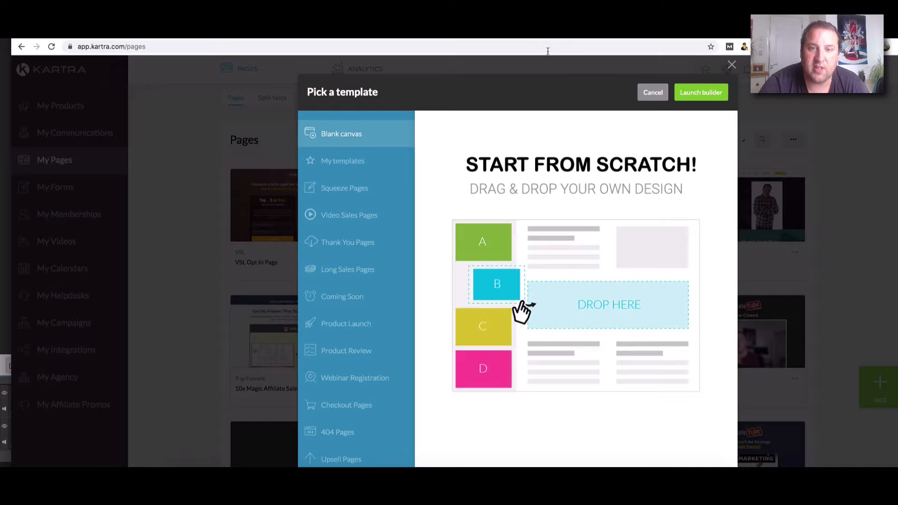
click(353, 218)
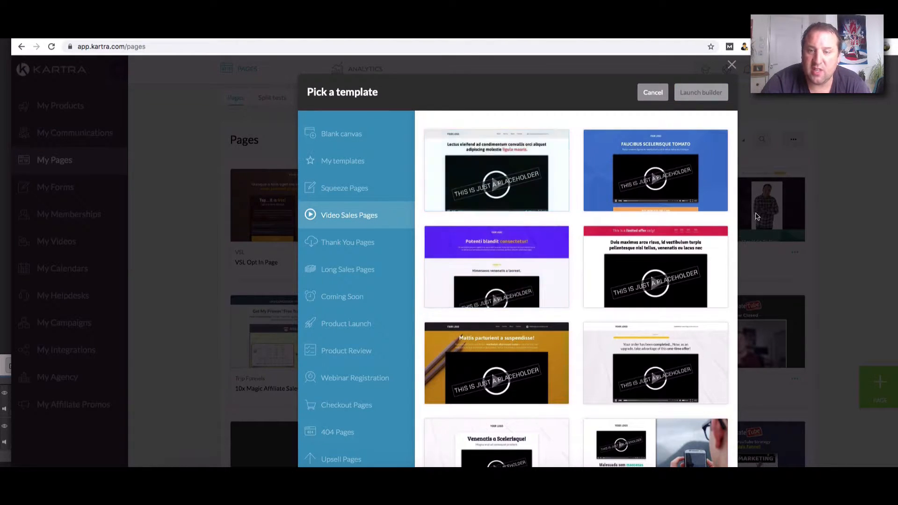
scroll(542, 193, down, 1)
mouse_move(496, 345)
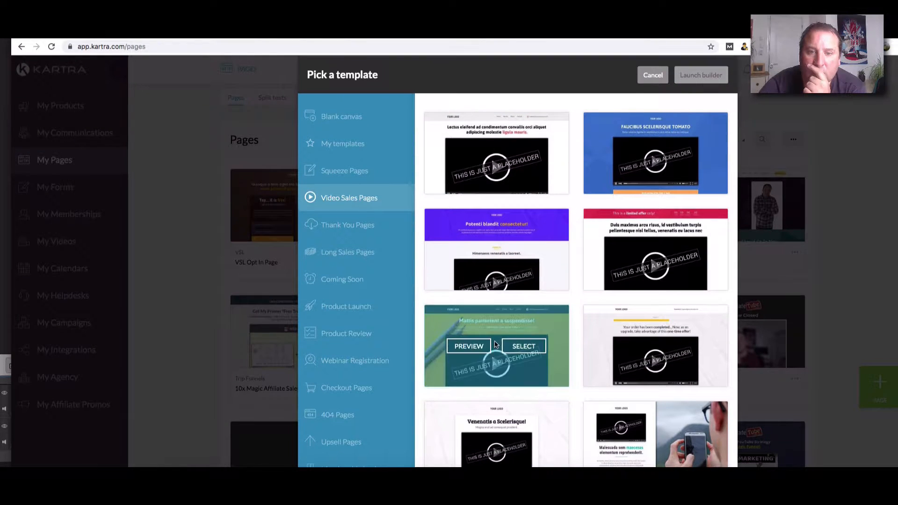
click(522, 348)
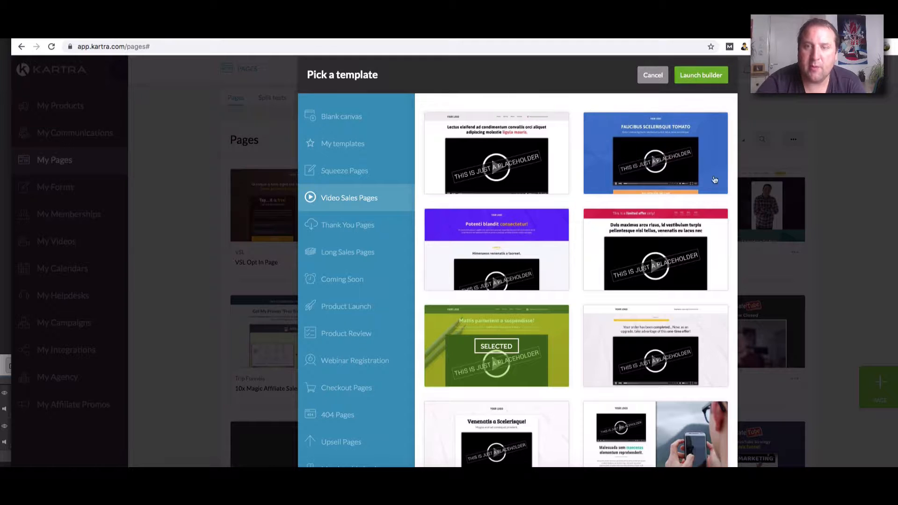
- Launch the builder with the selected template, naming the page VSL PAGE, putting it in the VSL category and assigning its site
click(701, 75)
click(464, 147)
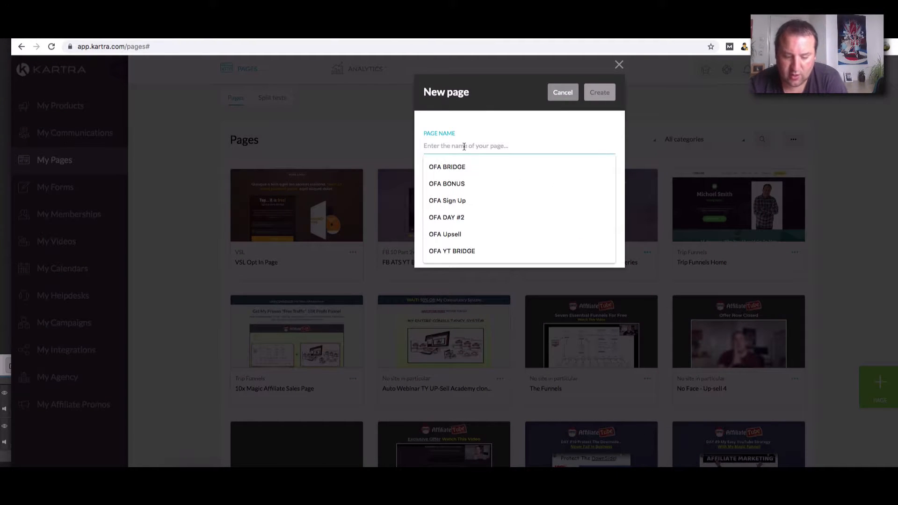
text(VSL)
click(465, 167)
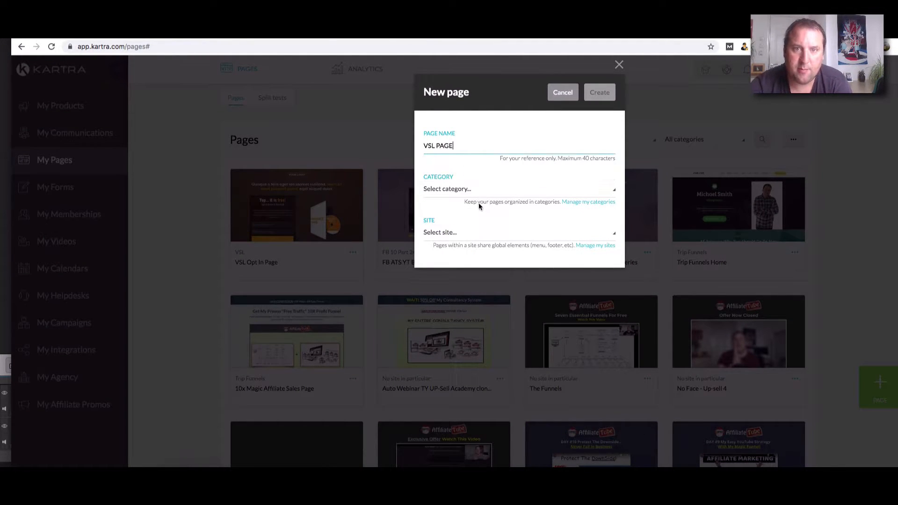
click(474, 192)
scroll(461, 298, down, 10)
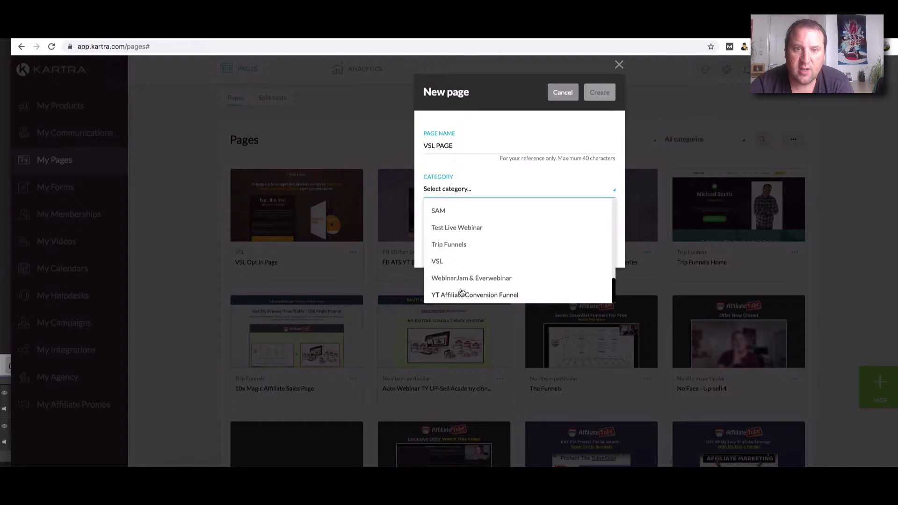
click(448, 263)
click(449, 234)
click(449, 319)
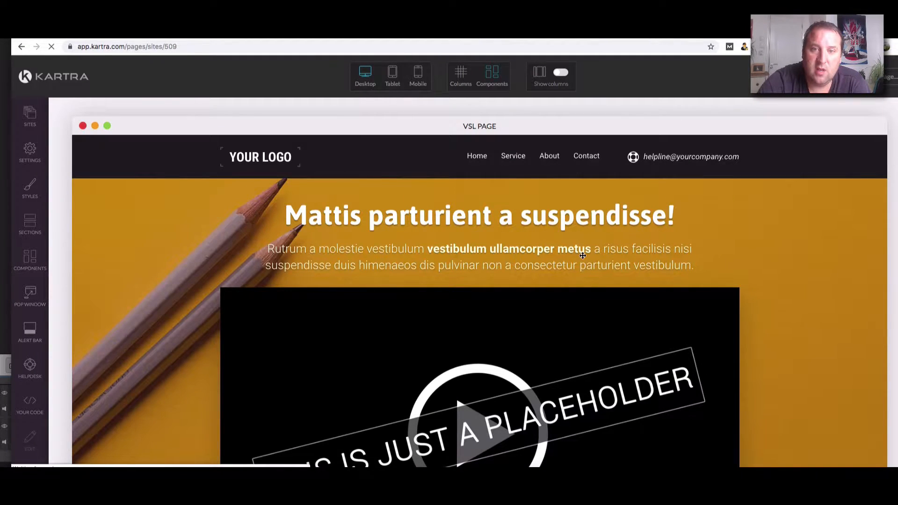
- Delete all six DVD product boxes beneath the "Tempor aliquet mi turpis." headline
scroll(582, 256, down, 15)
scroll(658, 247, up, 15)
scroll(608, 253, down, 15)
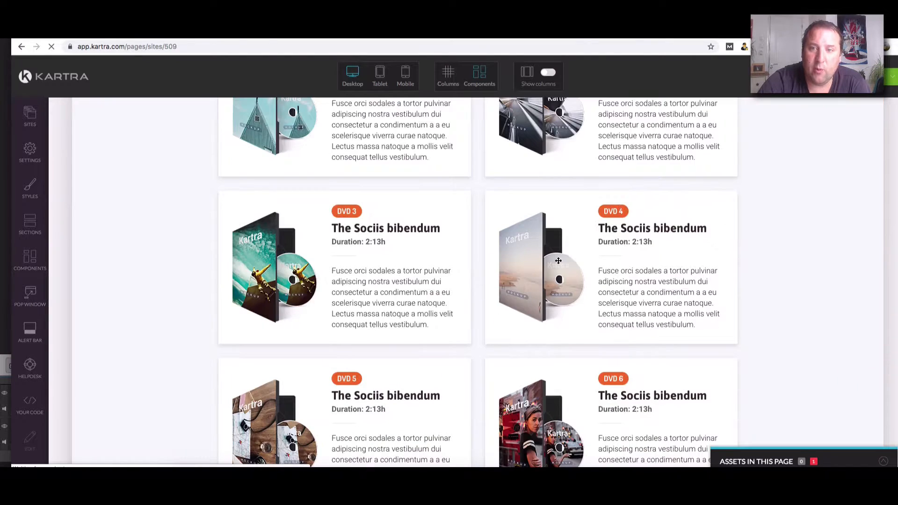
scroll(514, 261, up, 4)
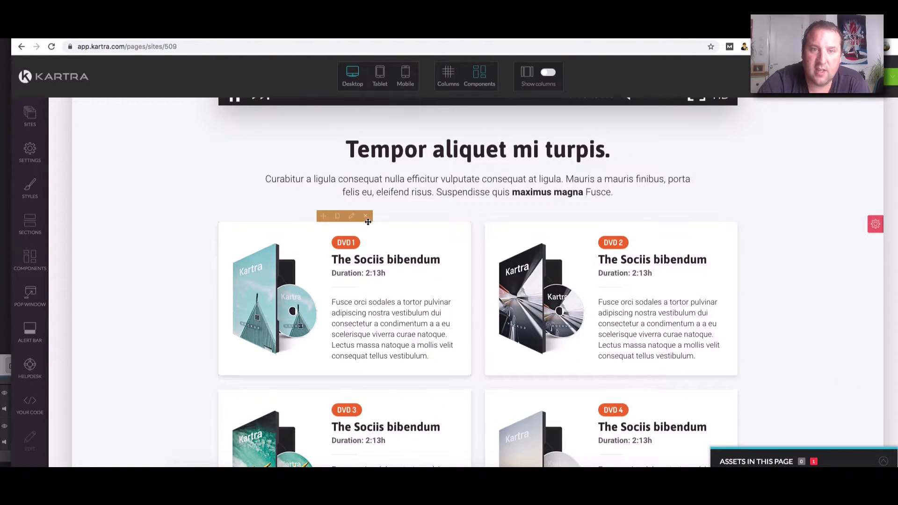
click(367, 217)
click(631, 218)
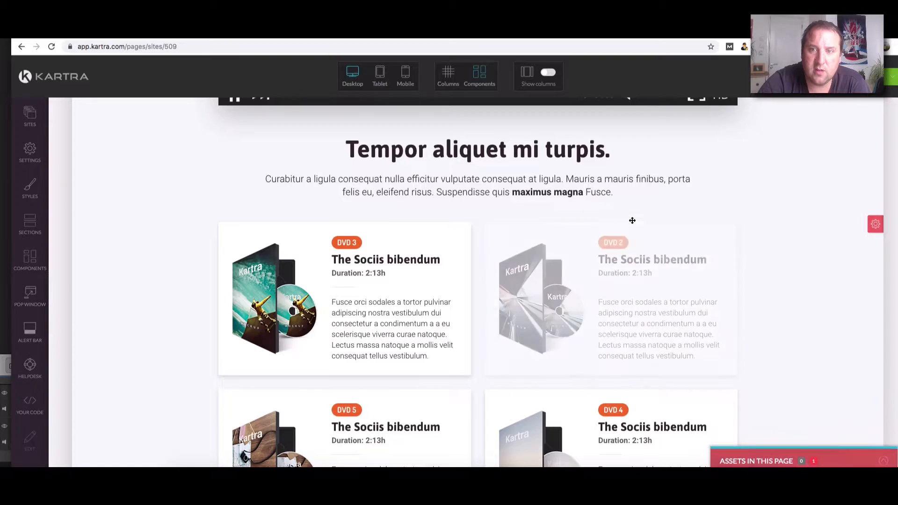
click(632, 216)
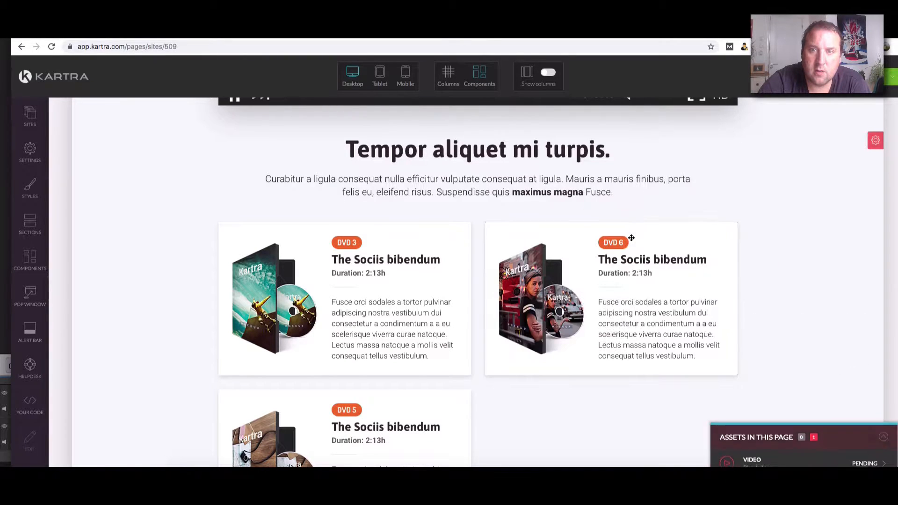
click(632, 216)
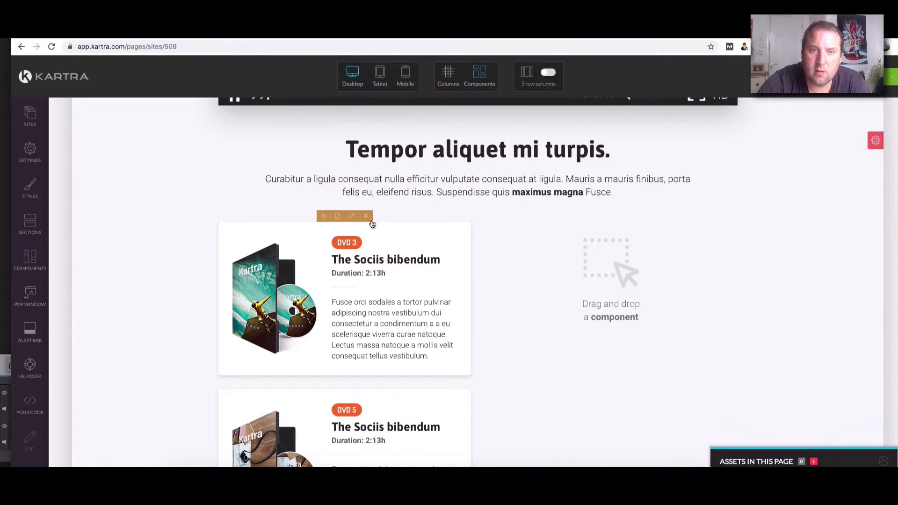
click(366, 216)
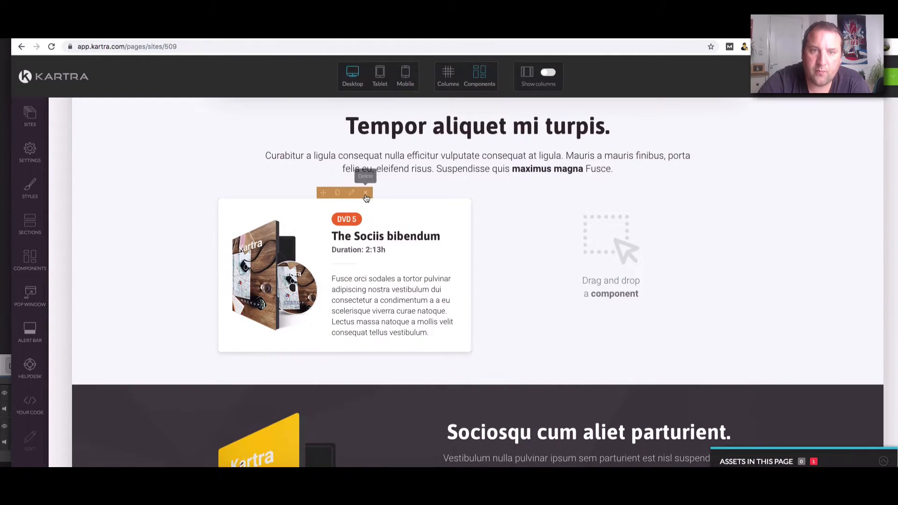
click(366, 198)
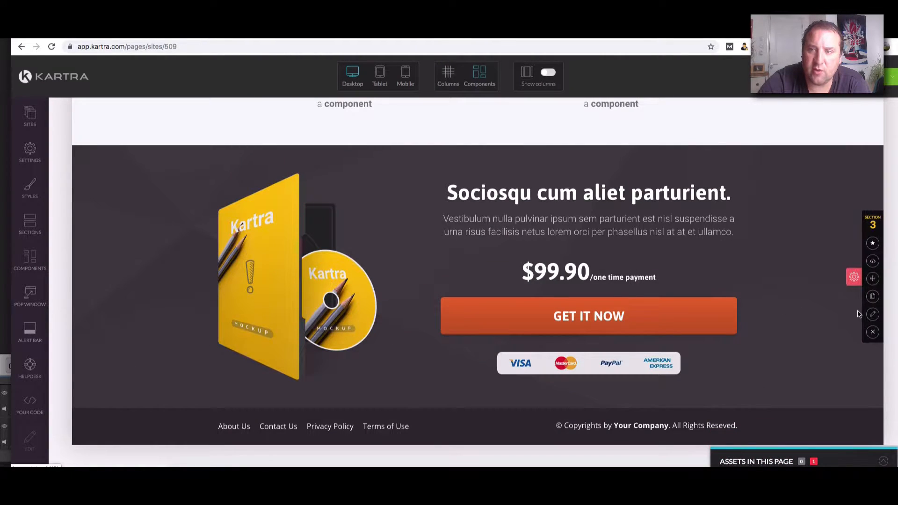
- Delete the $99.90 pricing section and the header section with the logo and navigation links
click(872, 334)
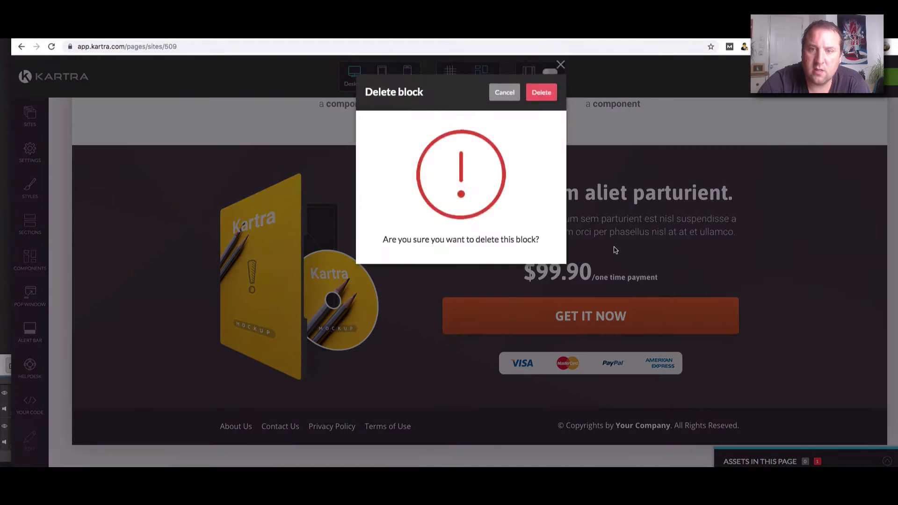
click(542, 92)
scroll(545, 370, up, 15)
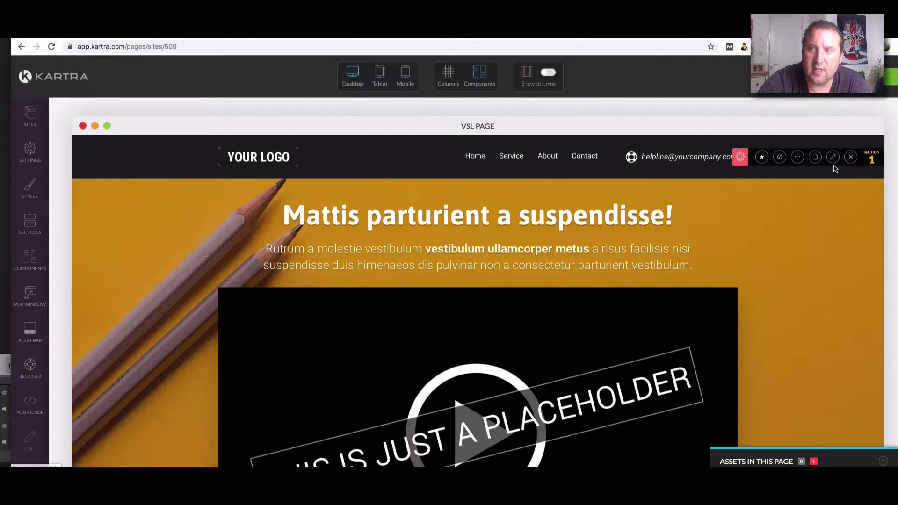
click(854, 160)
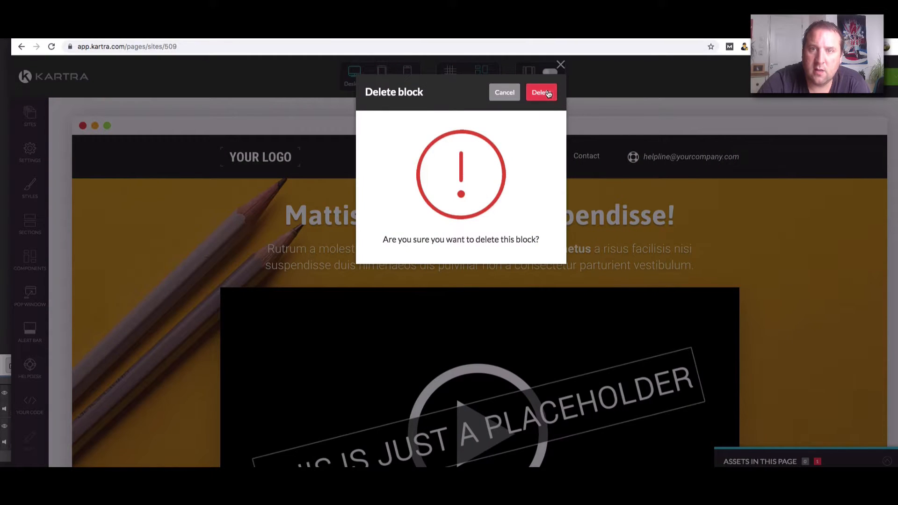
click(542, 92)
- Insert the testimonials section with two people's cut-out photos and teal title bars just above the footer
scroll(748, 240, down, 6)
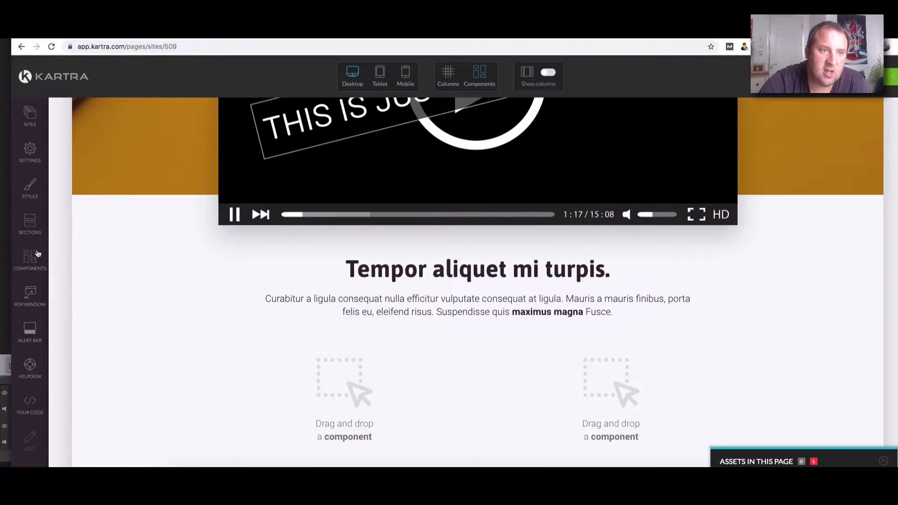
click(30, 224)
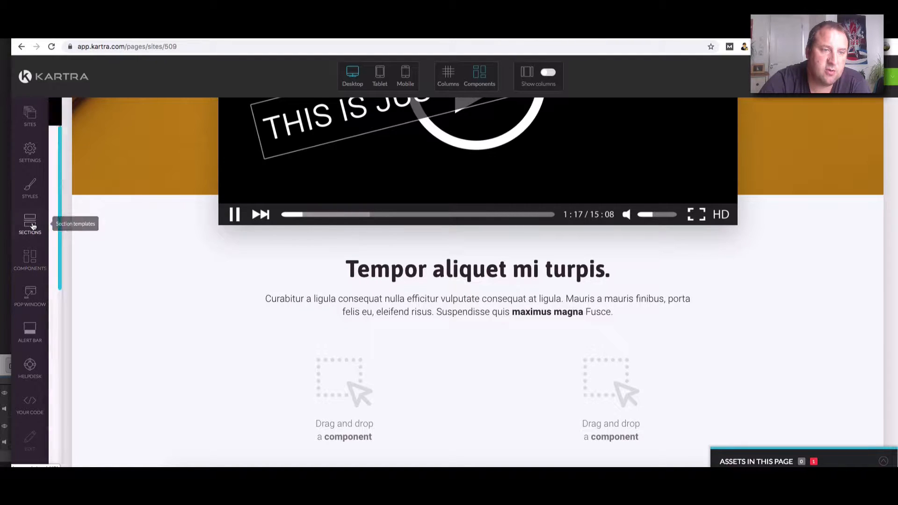
scroll(160, 277, down, 3)
scroll(160, 276, down, 2)
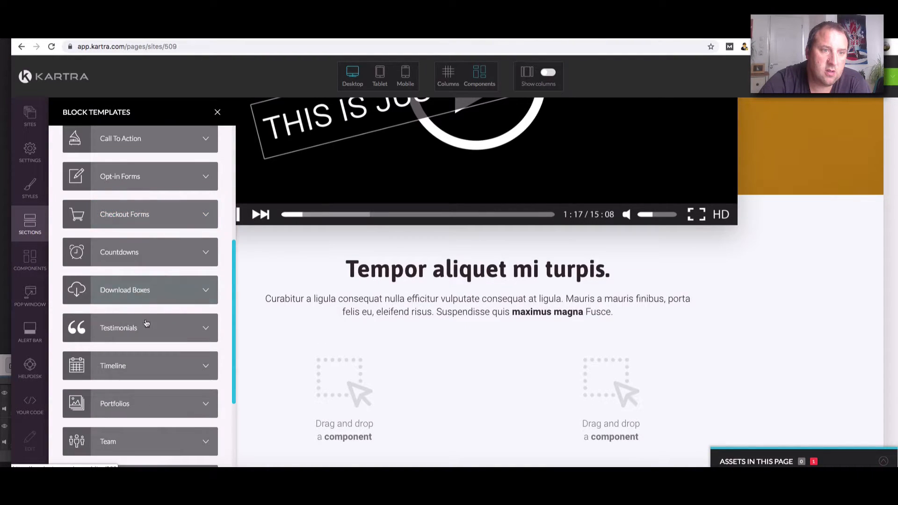
click(215, 329)
scroll(184, 327, down, 15)
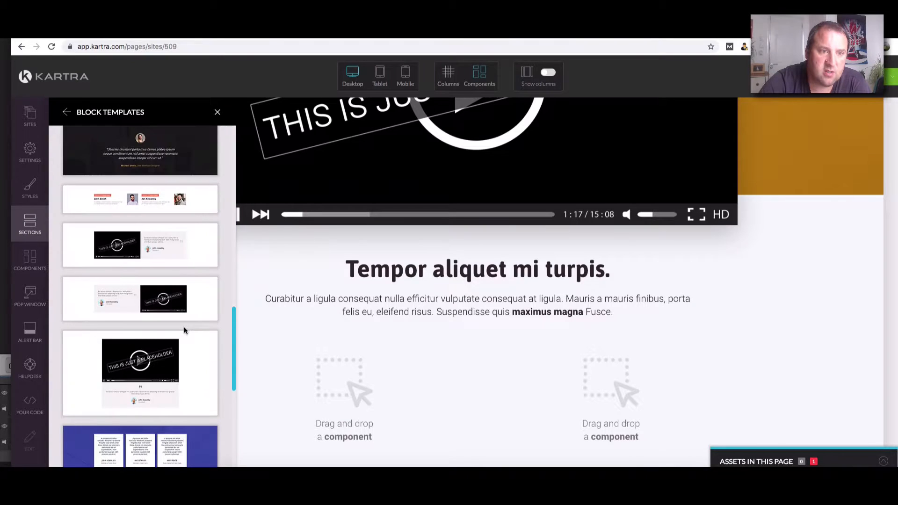
scroll(243, 311, down, 2)
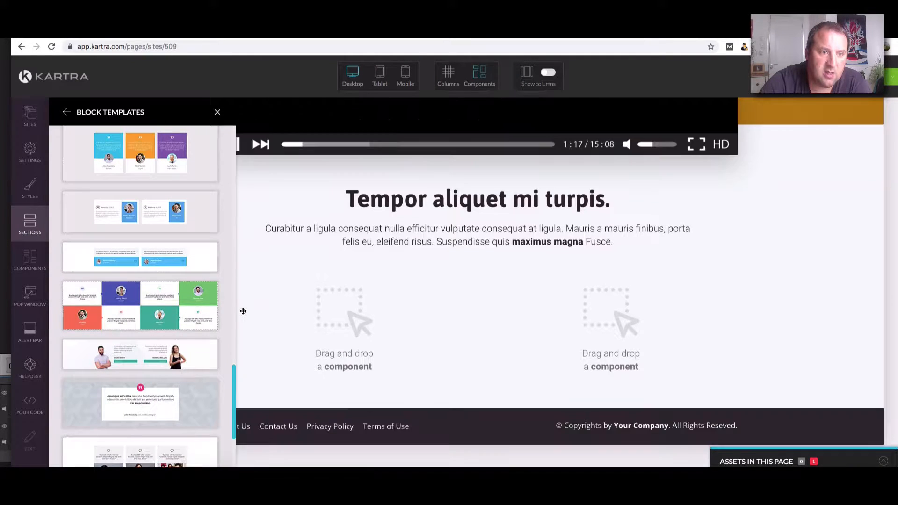
drag(150, 346, 509, 364)
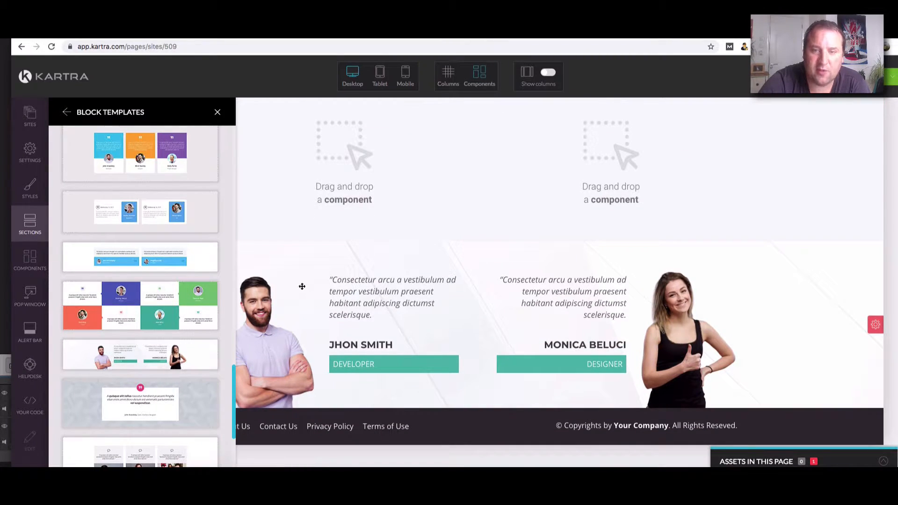
click(218, 112)
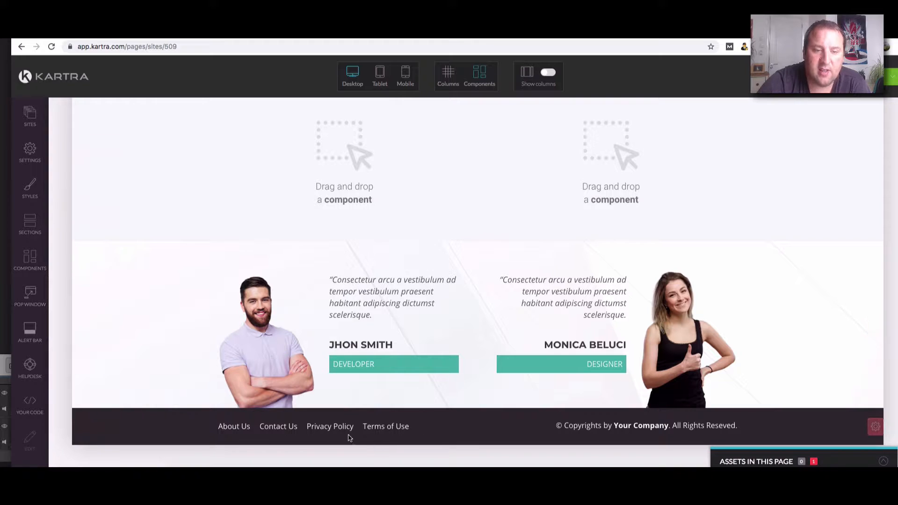
mouse_move(376, 428)
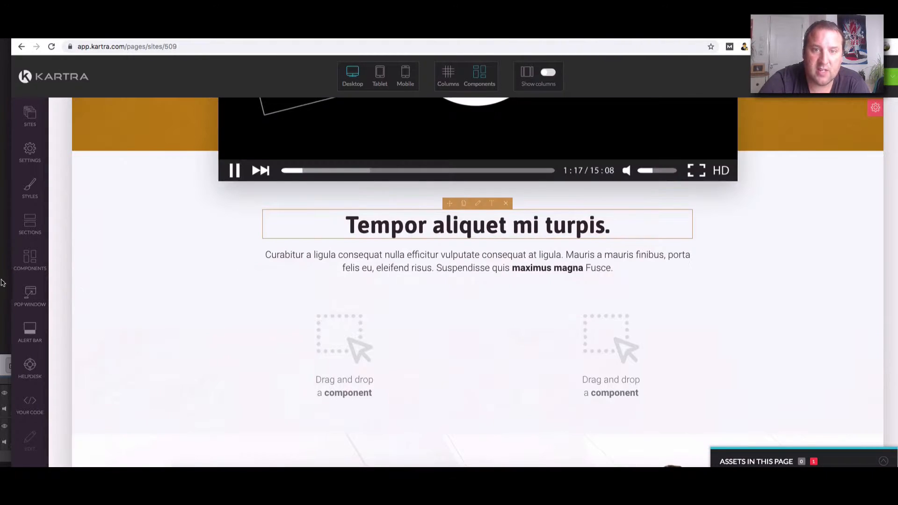
- Add the flat rectangular button component between the video and the "Tempor aliquet mi turpis." headline
click(38, 221)
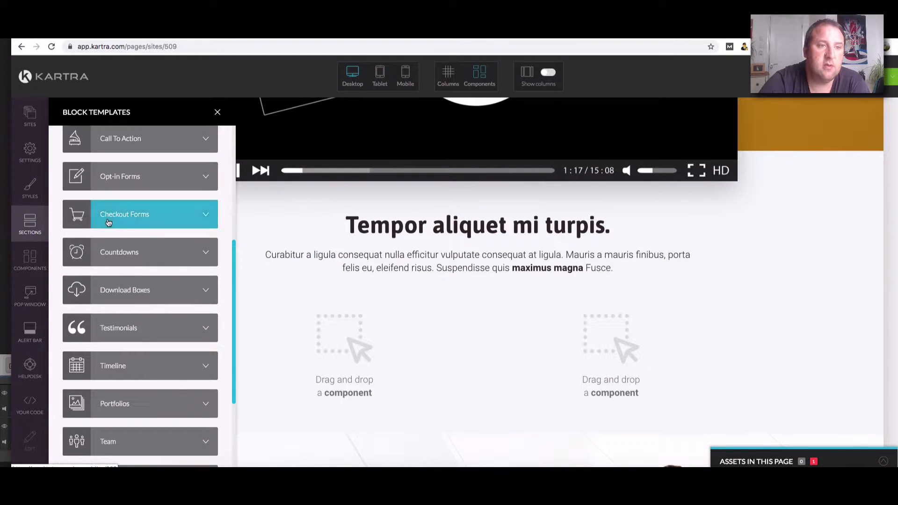
scroll(131, 233, up, 5)
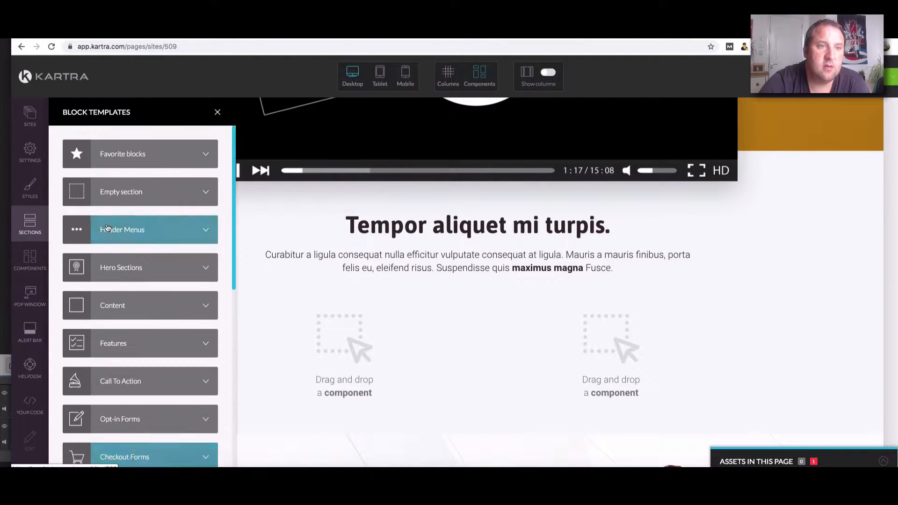
click(28, 265)
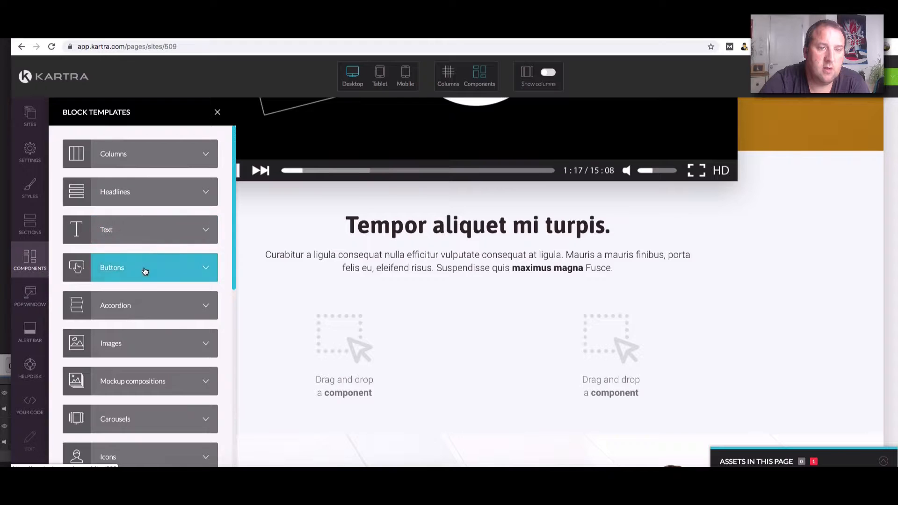
click(193, 270)
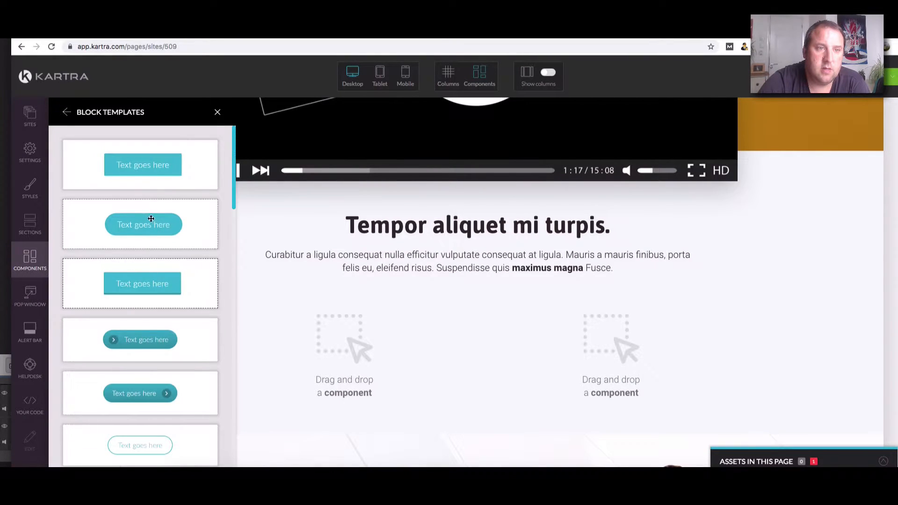
drag(143, 165, 667, 298)
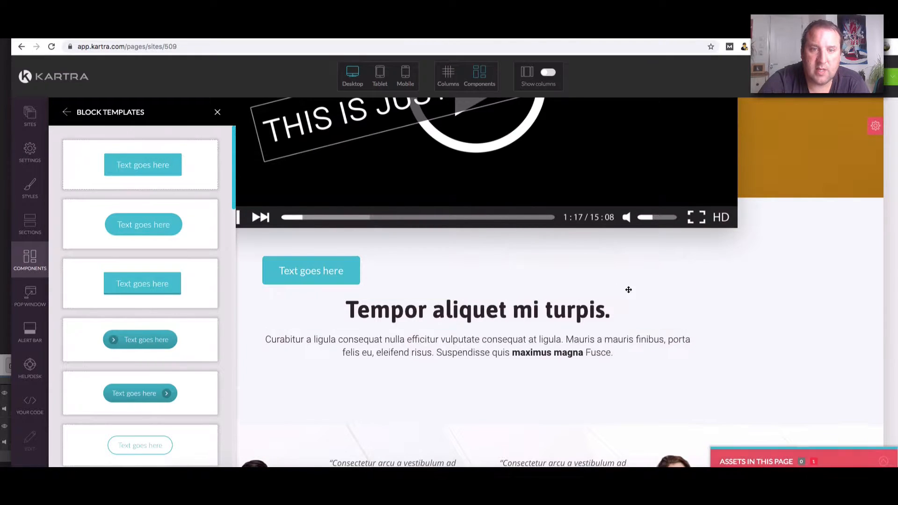
- Center the new button, change its text to "SCEDULE A CALL" and apply the changes
mouse_move(317, 253)
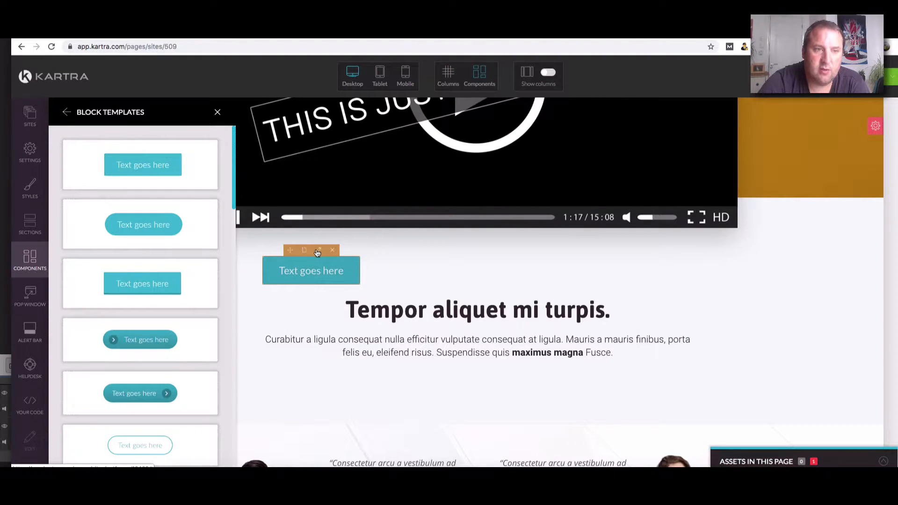
click(318, 251)
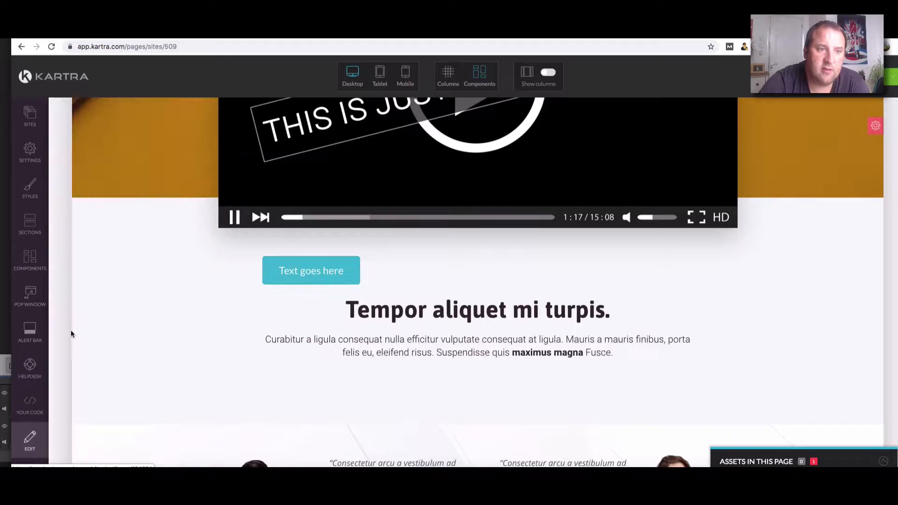
click(74, 378)
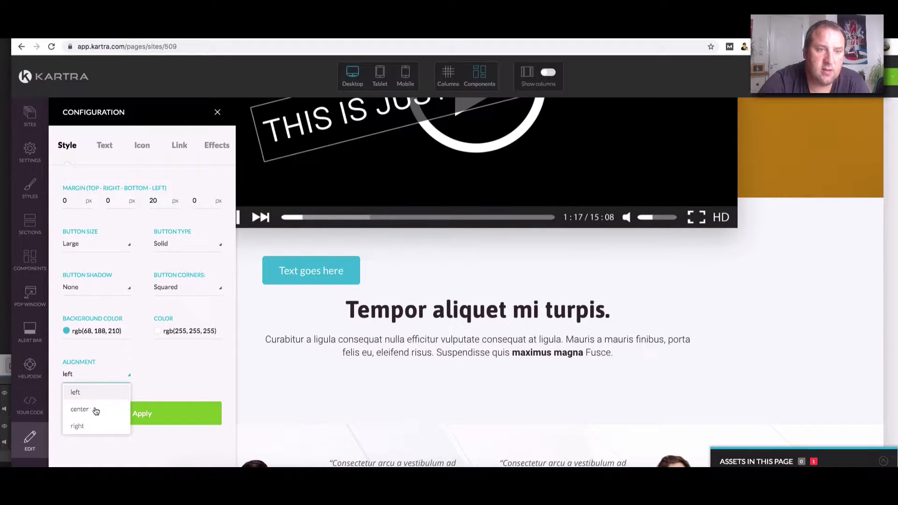
click(79, 409)
click(104, 147)
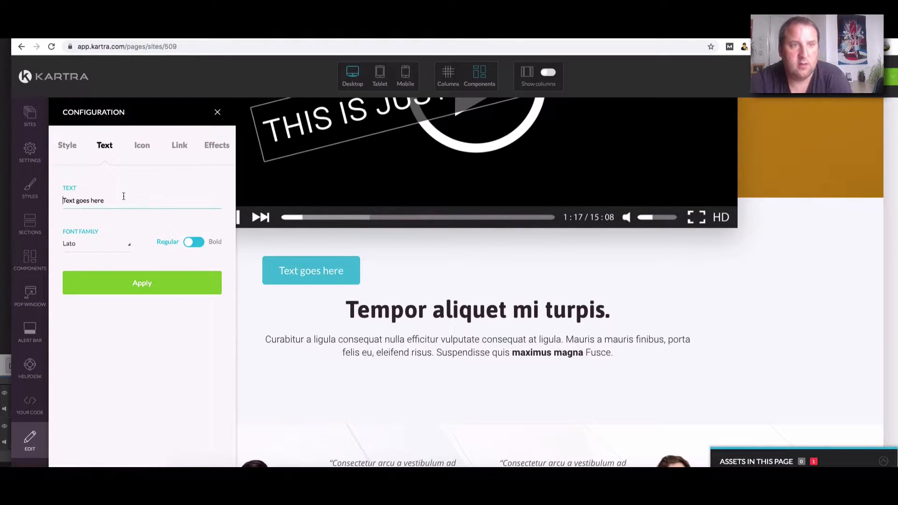
text(SCEDULE A CALL)
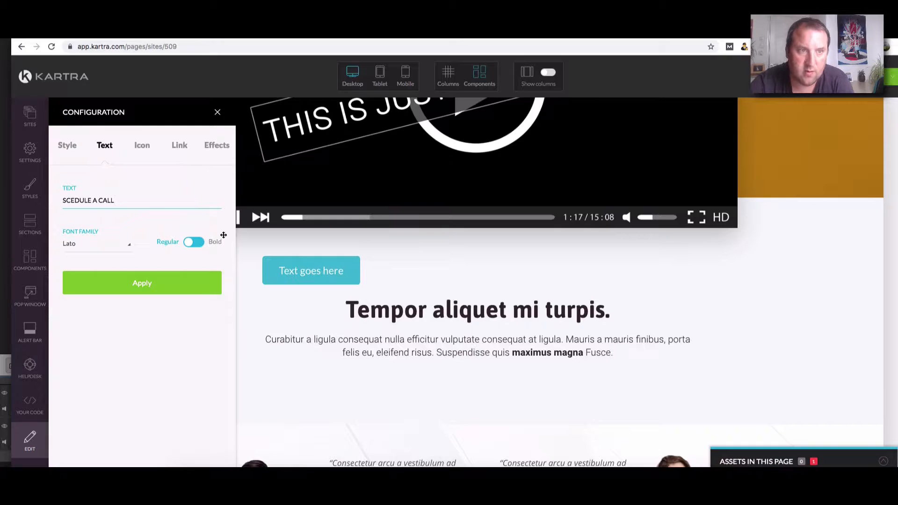
click(120, 292)
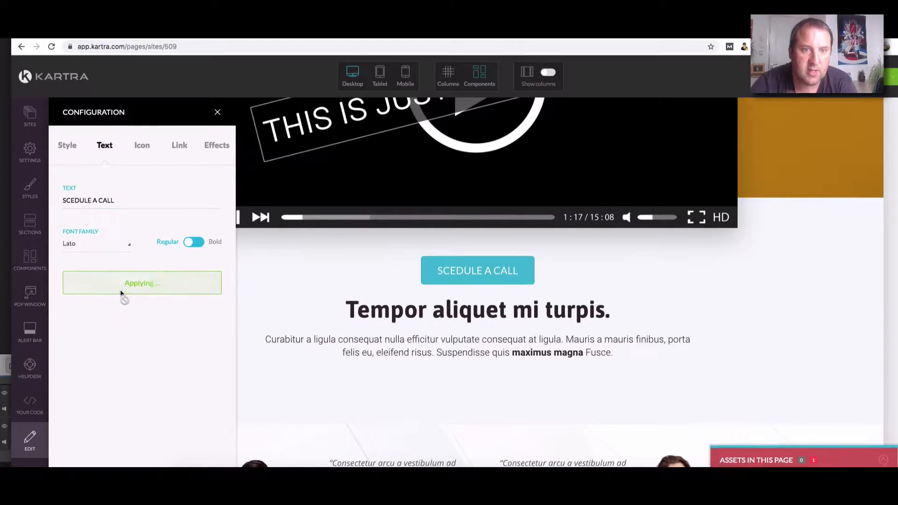
- Give the call button a bright yellow rgb(235, 255, 4) background with near-black rgb(14, 14, 14) text and apply the colours
click(66, 144)
click(66, 332)
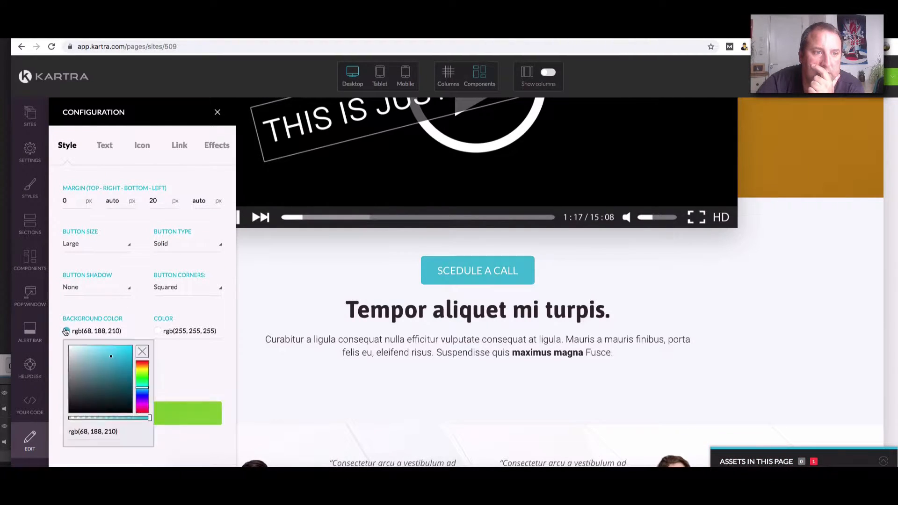
drag(146, 370, 145, 373)
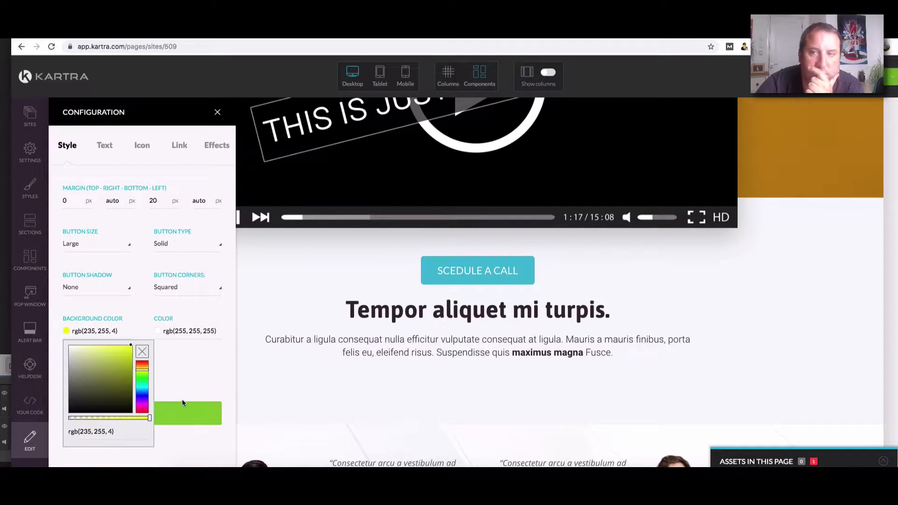
click(183, 369)
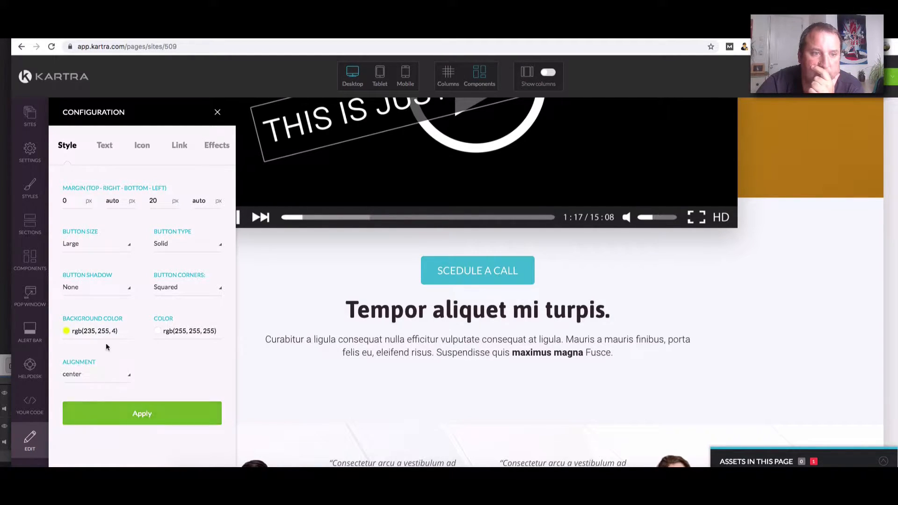
click(158, 338)
drag(165, 387, 161, 412)
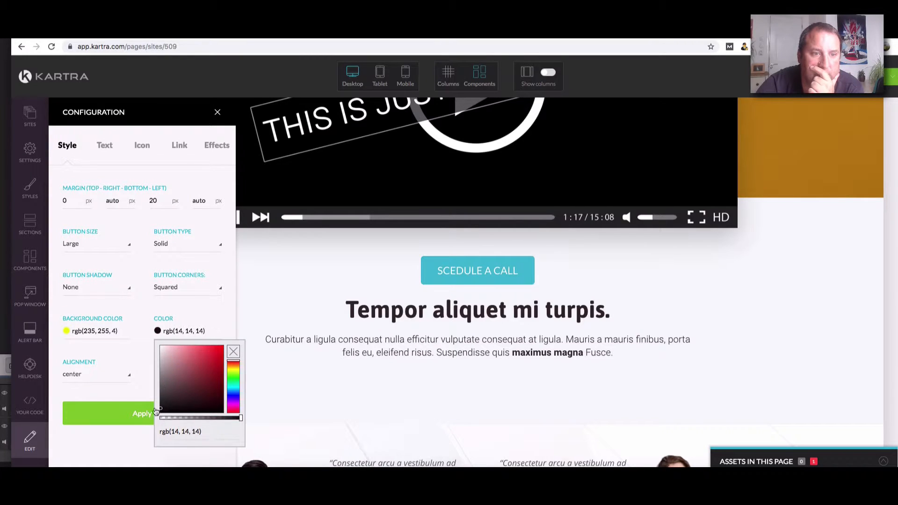
click(140, 414)
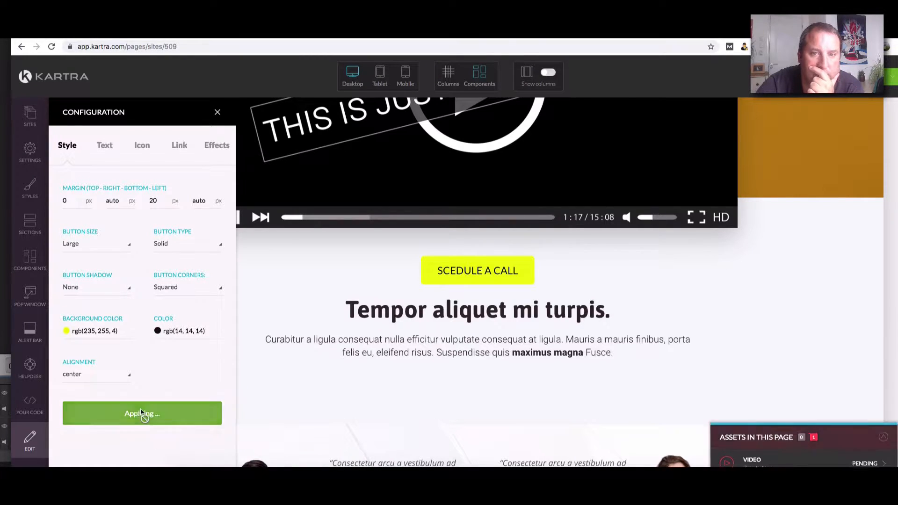
- Try a paler yellow rgb(235, 246, 112) background on the call button
click(67, 331)
click(108, 357)
drag(108, 357, 104, 350)
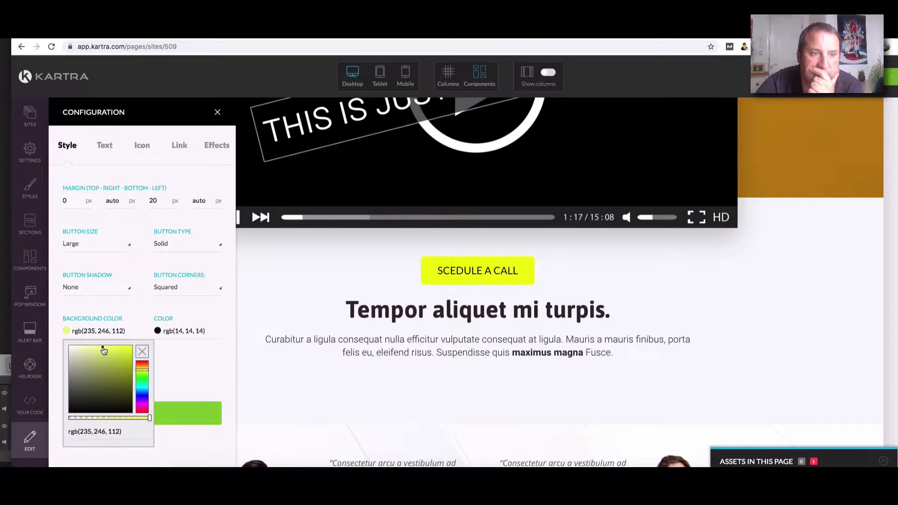
click(163, 404)
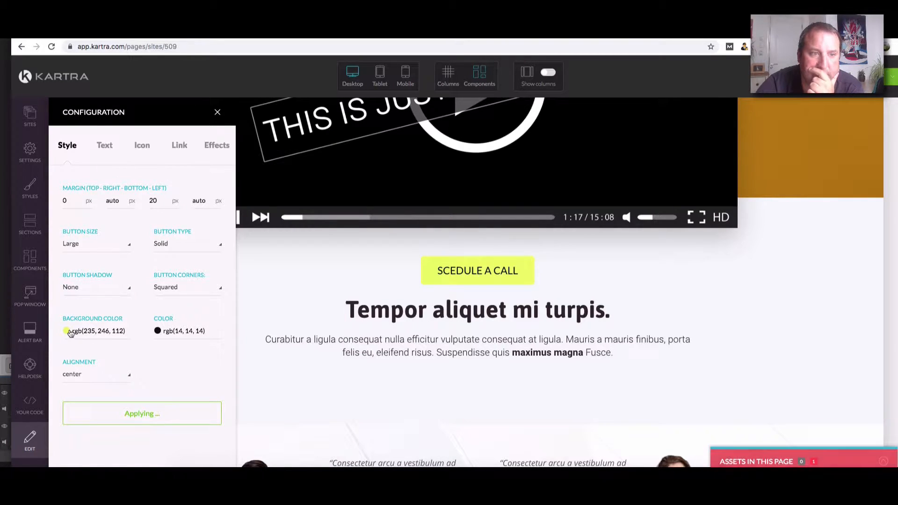
- Apply an orange rgb(244, 178, 22) background and white rgb(255, 255, 255) text to the call button
click(143, 367)
click(124, 349)
click(183, 414)
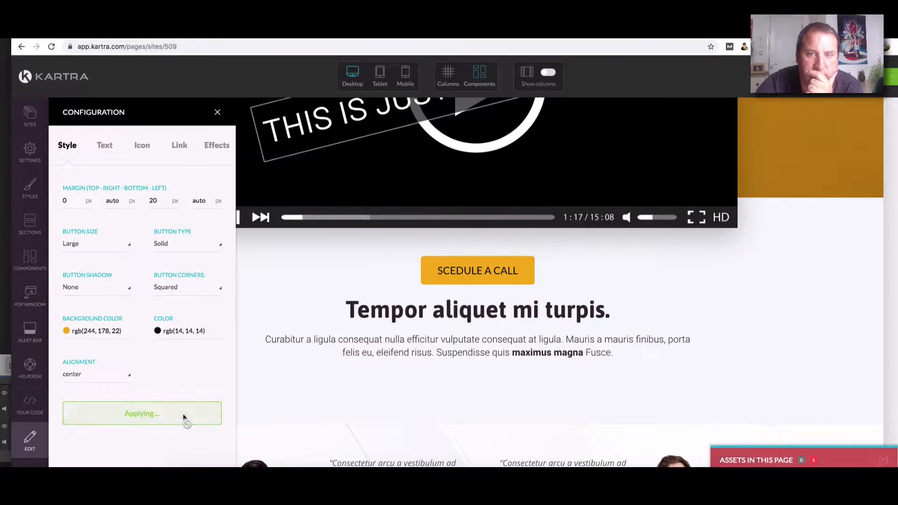
click(158, 331)
click(163, 350)
click(119, 417)
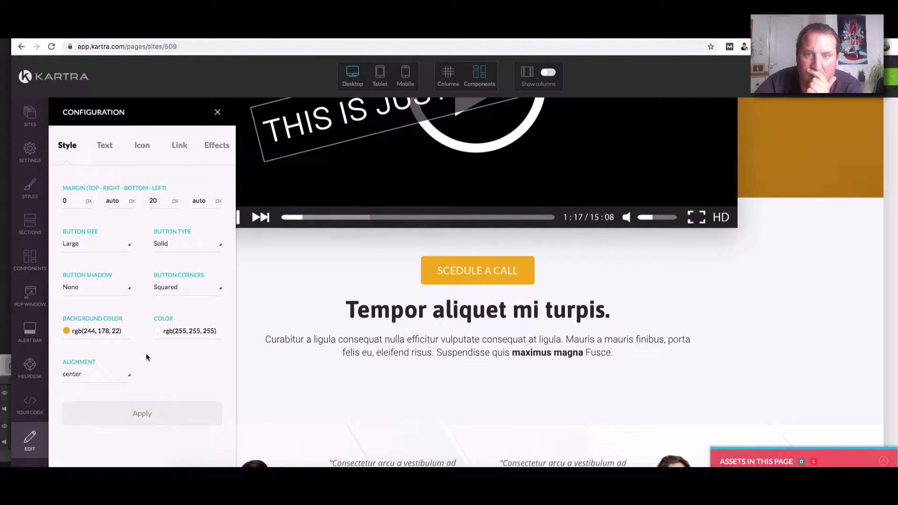
- Darken the call button's background to rgb(195, 145, 27), apply it and close the button configuration
click(75, 331)
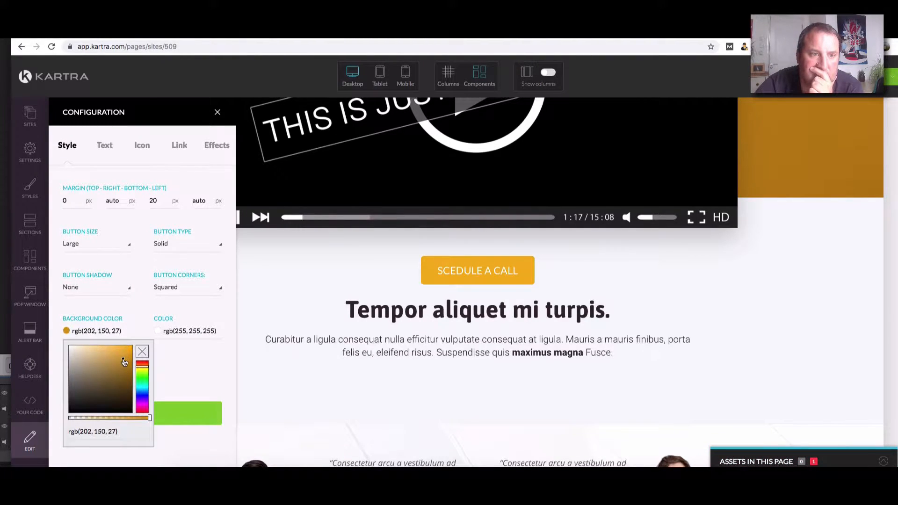
click(171, 412)
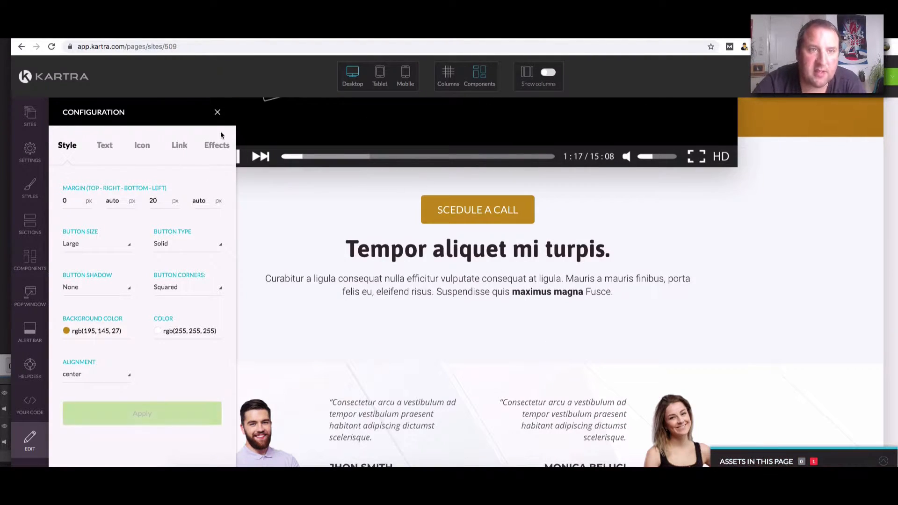
click(217, 113)
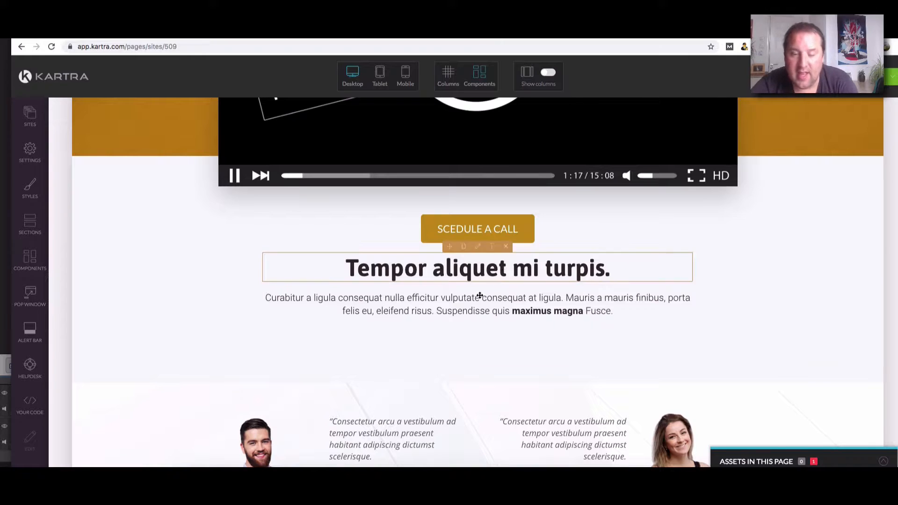
- Move the placeholder paragraph between the video and the call button and replace its text with "Schedule A Call With Me..."
drag(462, 306, 479, 223)
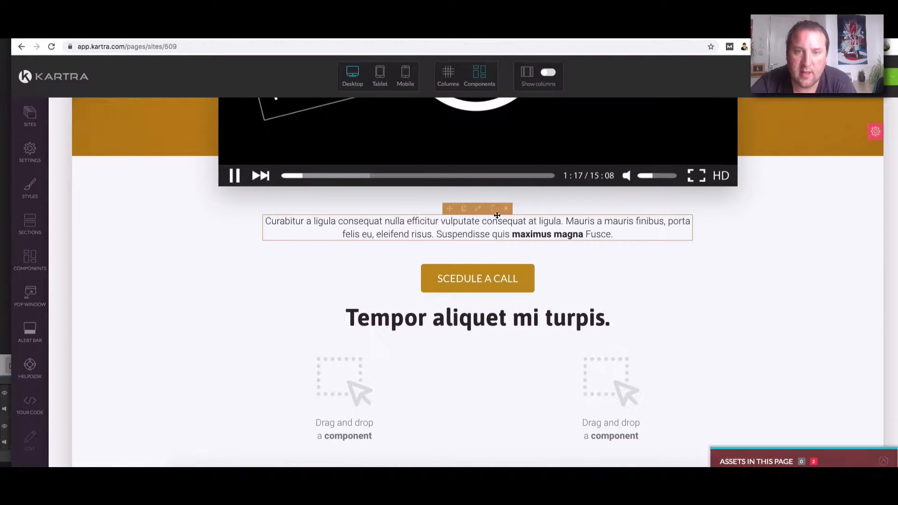
click(615, 234)
drag(615, 233, 247, 204)
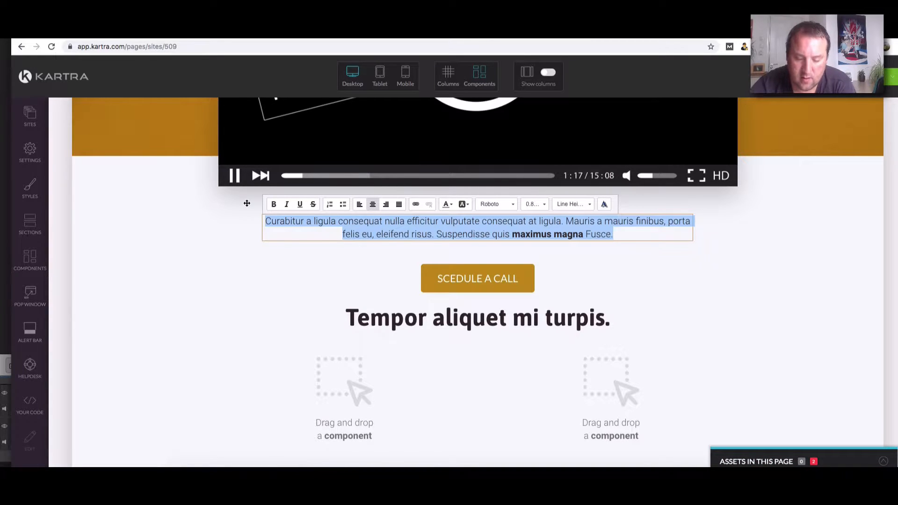
text(Call W)
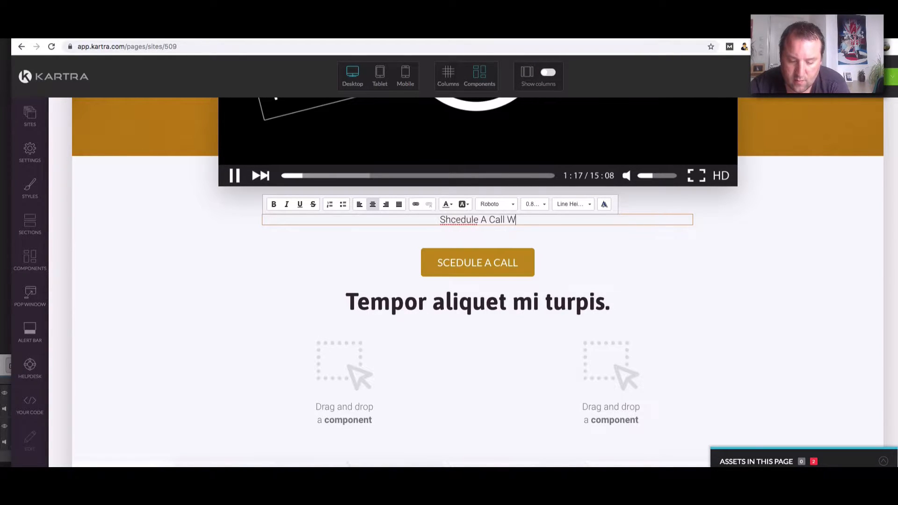
text(ith Me )
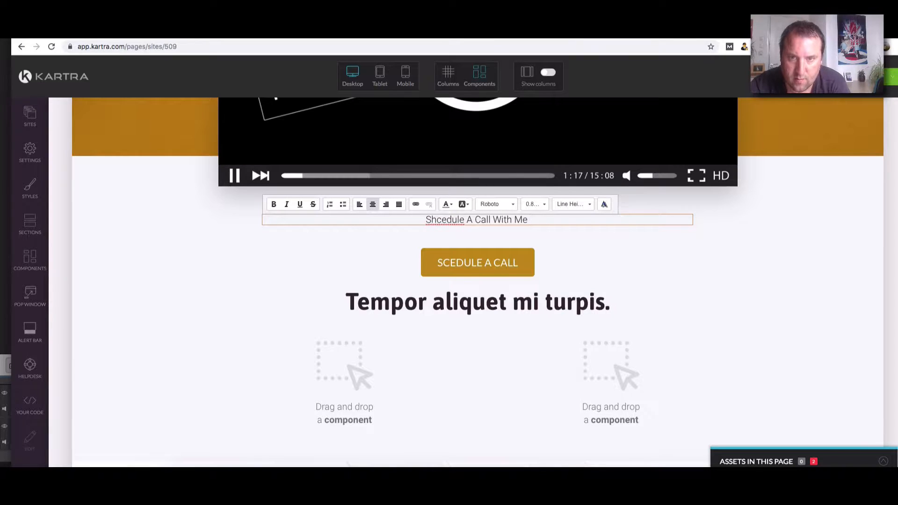
text(...)
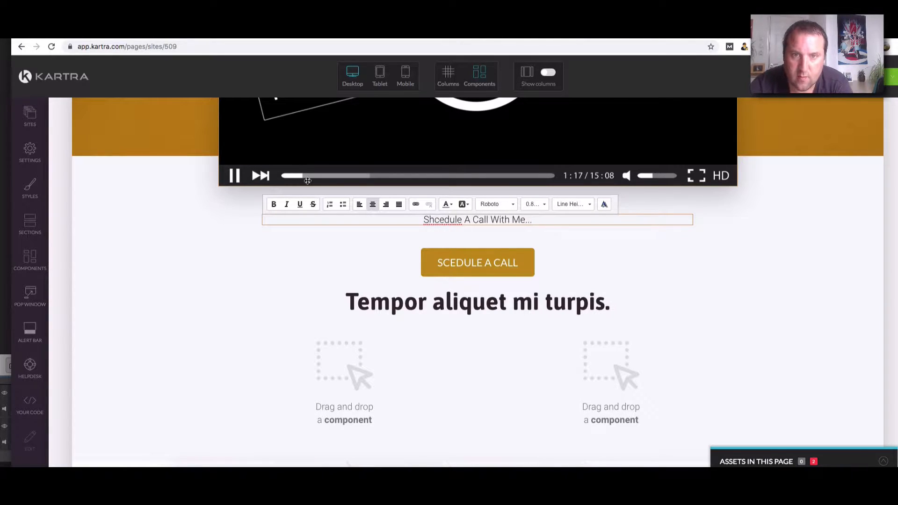
click(438, 220)
key(BackSpace)
key(BackSpace)
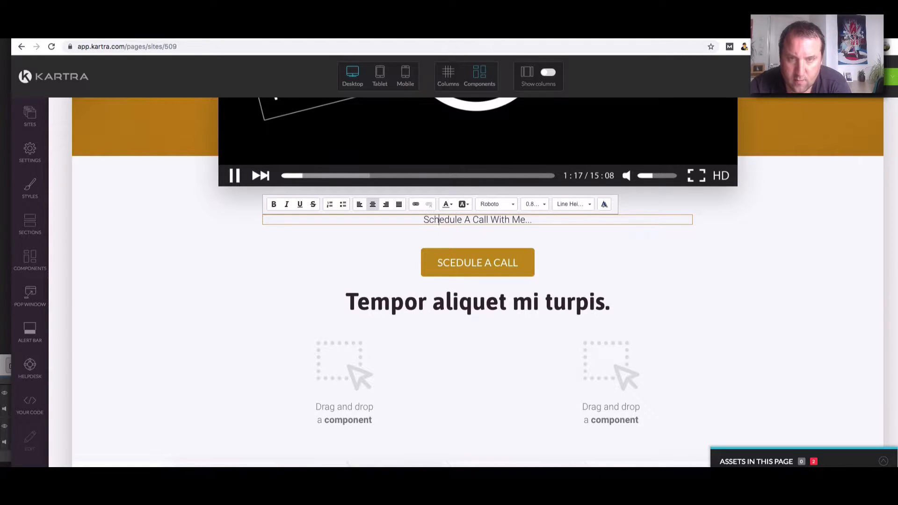
- Set the "Schedule A Call With Me..." line to a 1rem font size in regular weight
drag(532, 219, 199, 211)
click(543, 204)
click(538, 279)
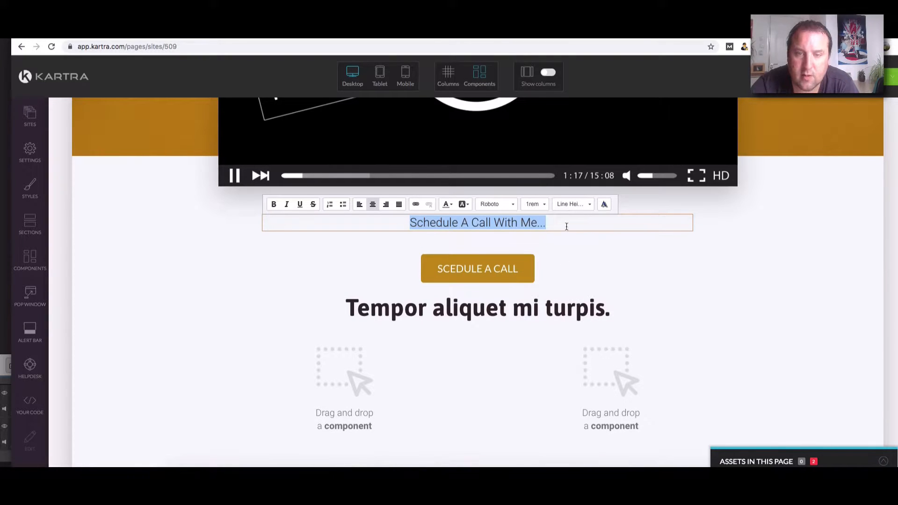
click(274, 205)
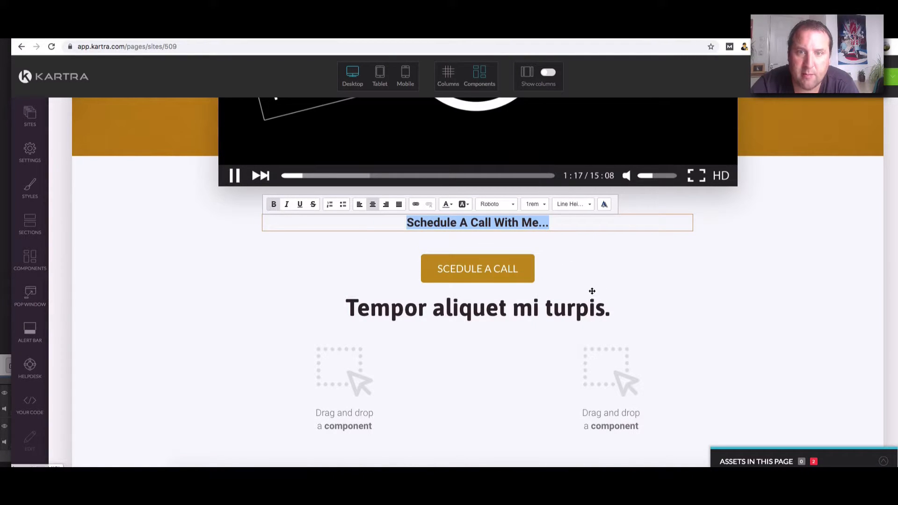
click(274, 206)
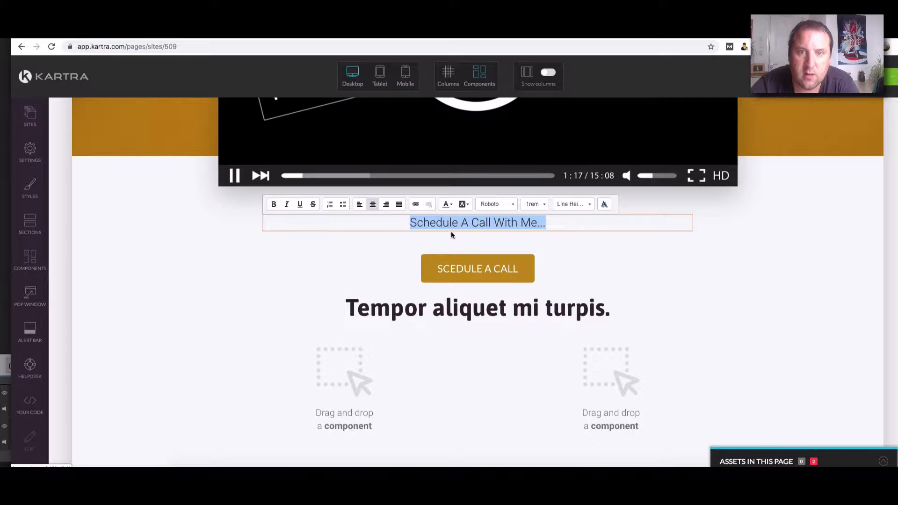
click(503, 250)
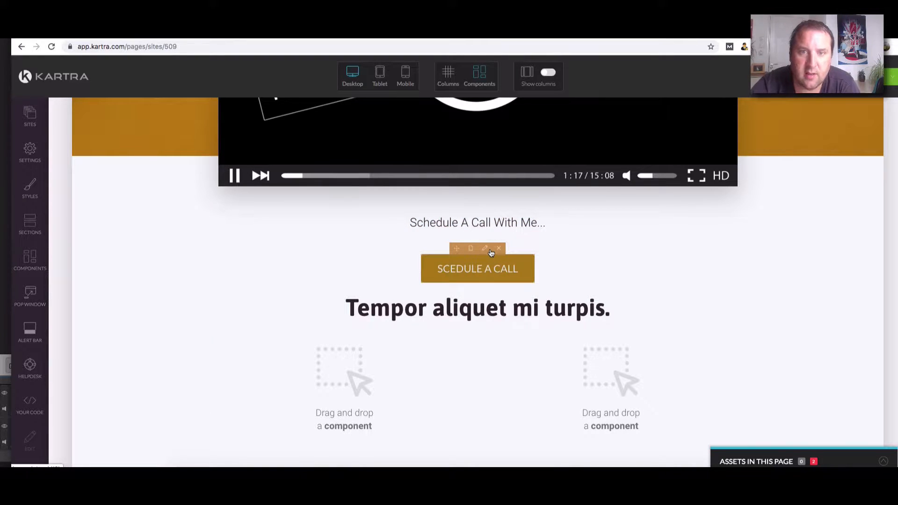
- Set the call button's top margin to -40 px and apply the change
click(487, 250)
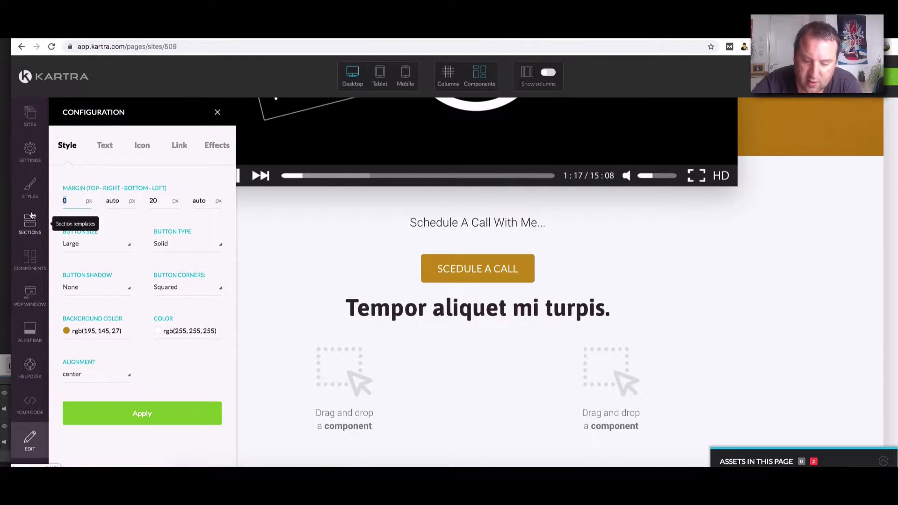
text(-40)
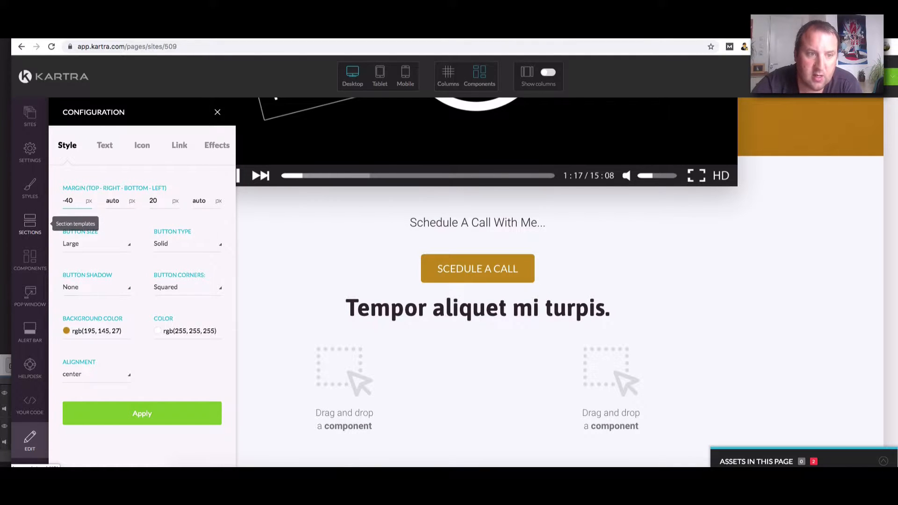
click(141, 414)
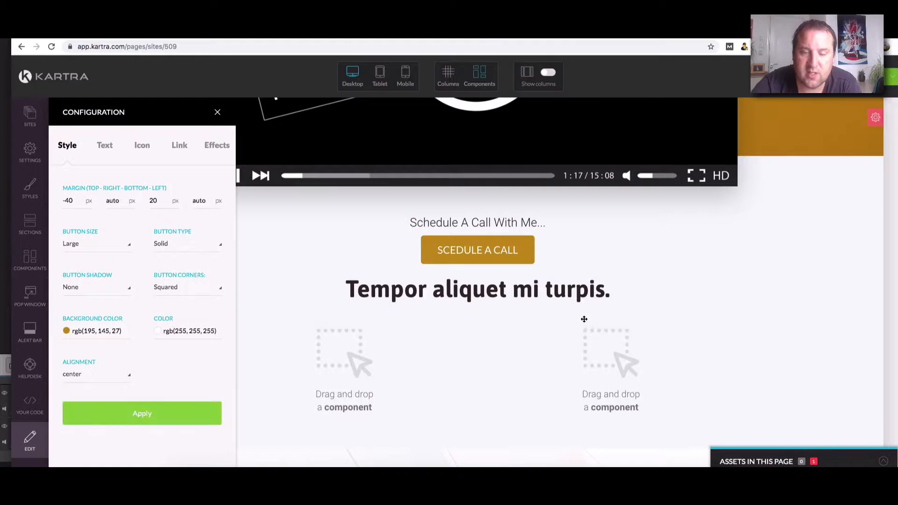
- Move the "Tempor aliquet mi turpis." headline directly below the video, above the schedule-a-call line
scroll(584, 322, up, 2)
drag(447, 333, 463, 286)
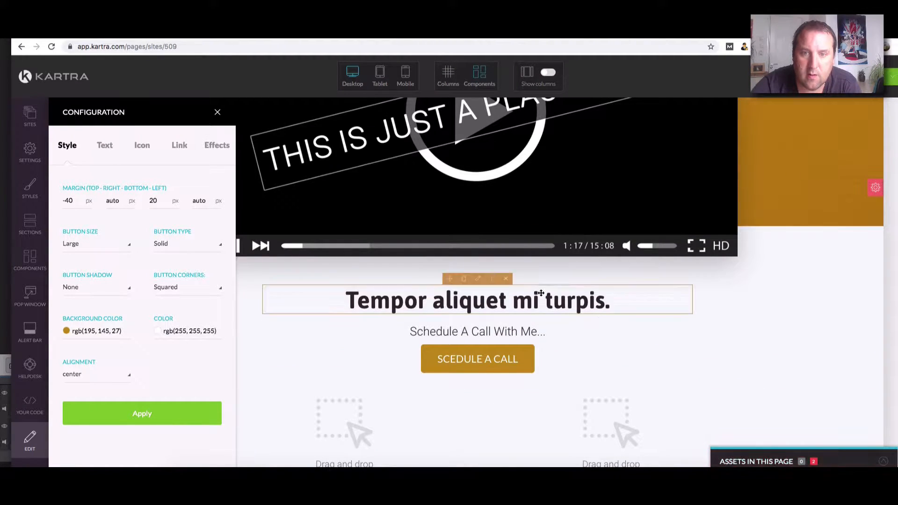
scroll(575, 290, down, 2)
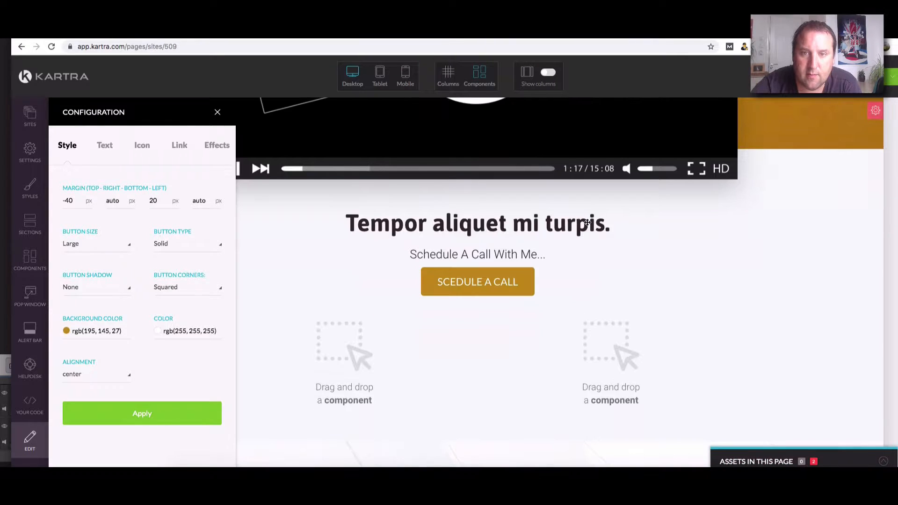
scroll(467, 238, up, 8)
scroll(491, 244, down, 5)
scroll(498, 327, down, 8)
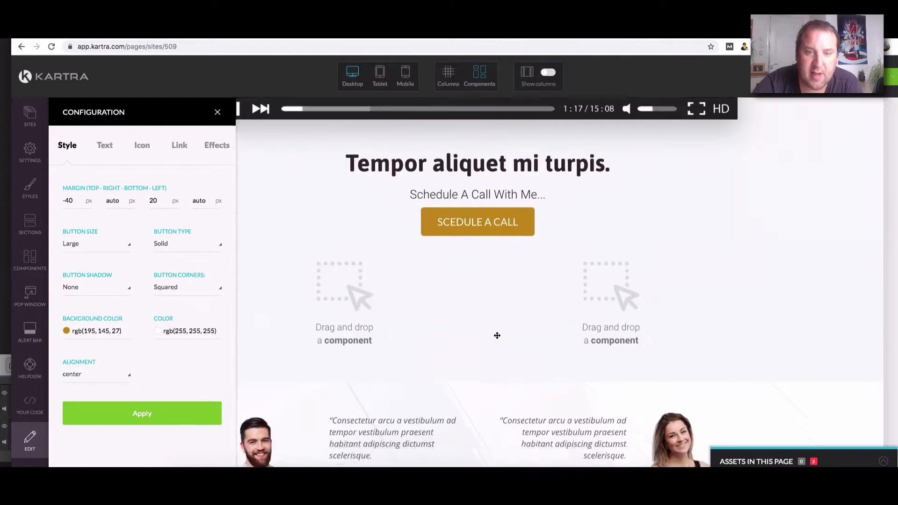
- Extend the line above the call button to read "Click The Button To Schedule A Call With Me..."
scroll(497, 336, up, 5)
scroll(497, 335, down, 1)
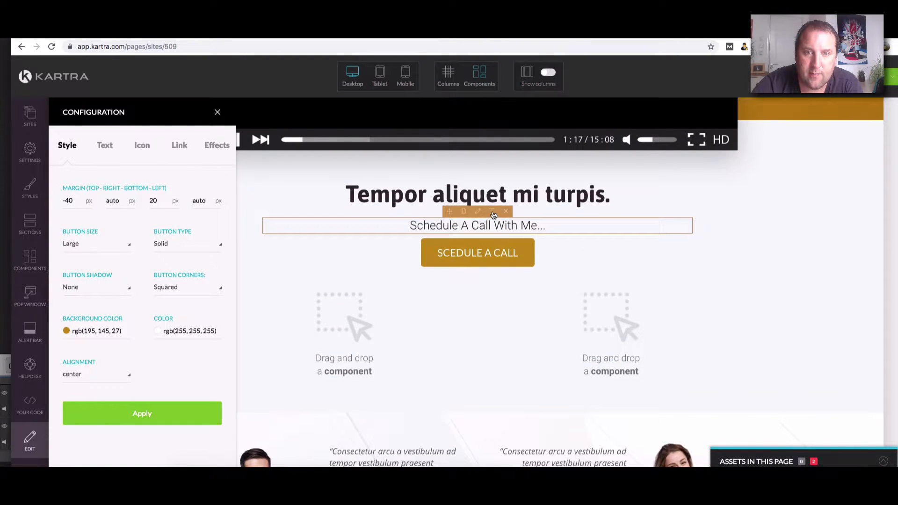
click(494, 213)
text(Click The B)
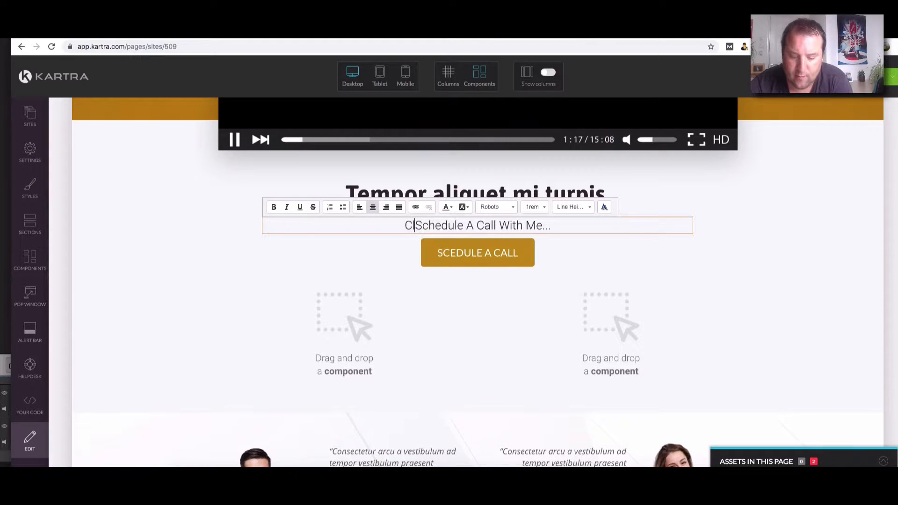
text(utton To)
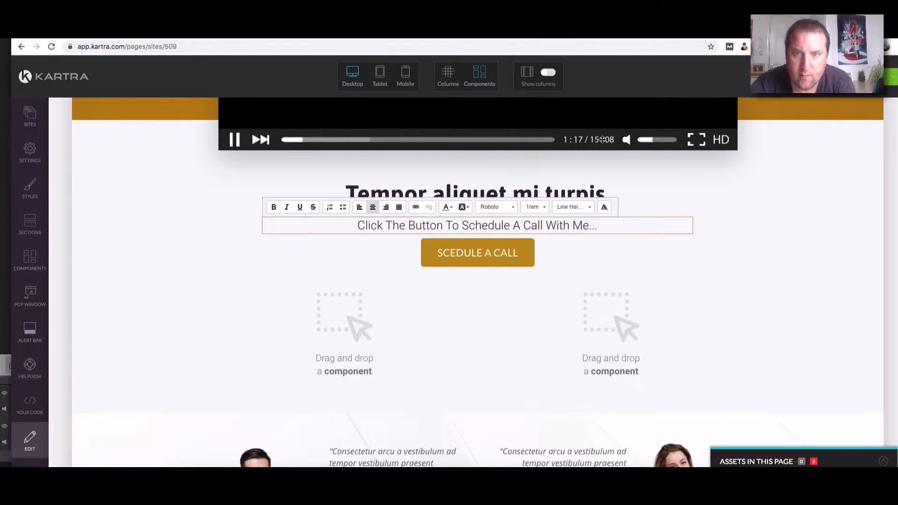
click(547, 281)
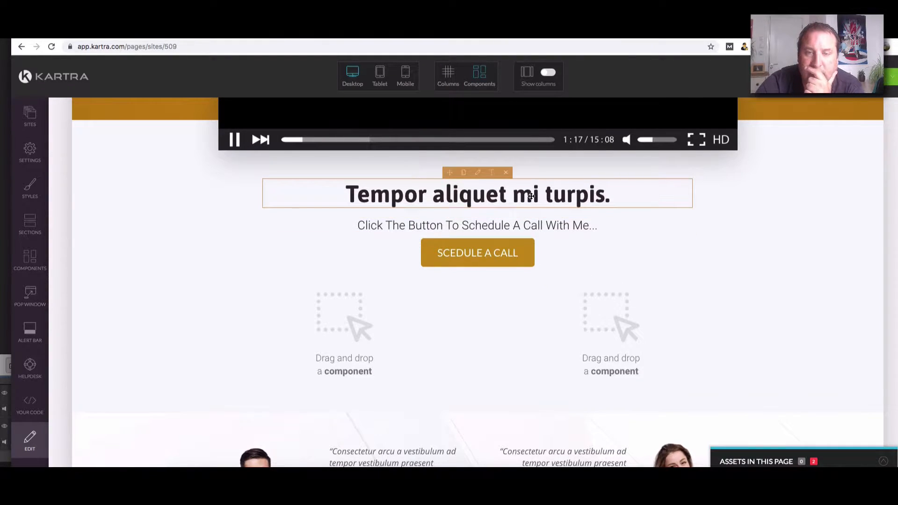
- Delete the "Tempor aliquet mi turpis." headline below the video and check the section's layout
click(506, 173)
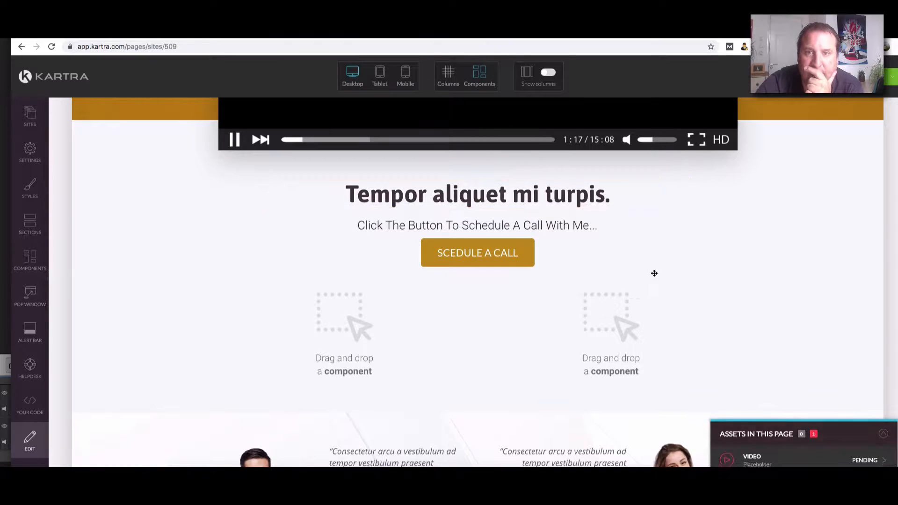
scroll(688, 281, up, 4)
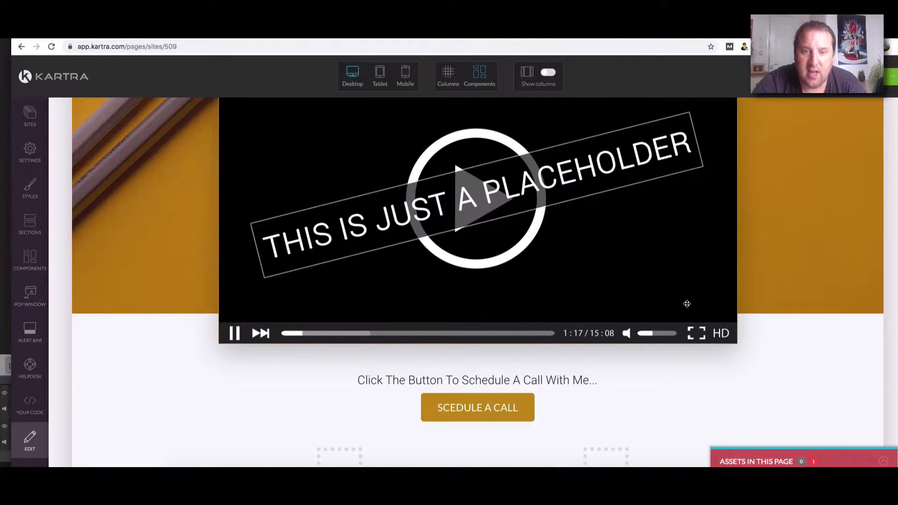
scroll(602, 369, down, 4)
scroll(499, 381, down, 2)
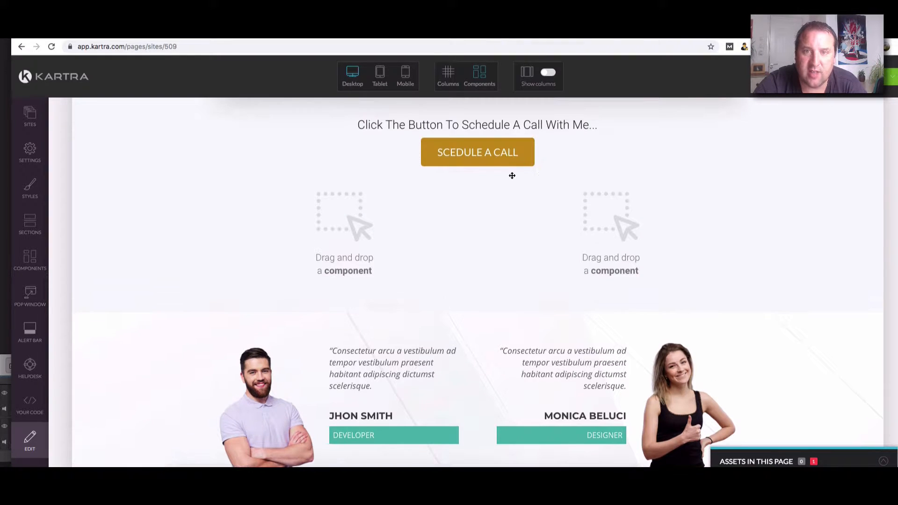
- Duplicate the "Click The Button To Schedule A Call With Me..." line above the call button
scroll(529, 292, down, 2)
scroll(517, 258, up, 4)
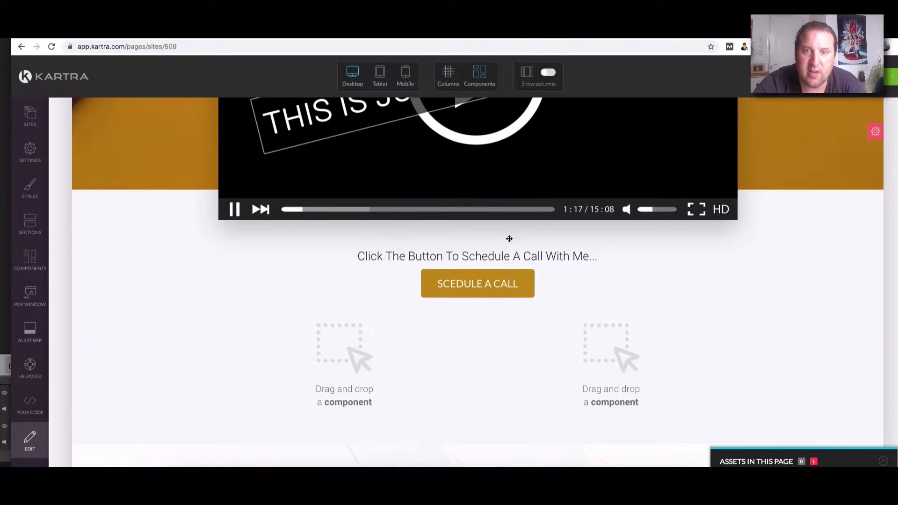
scroll(432, 394, down, 4)
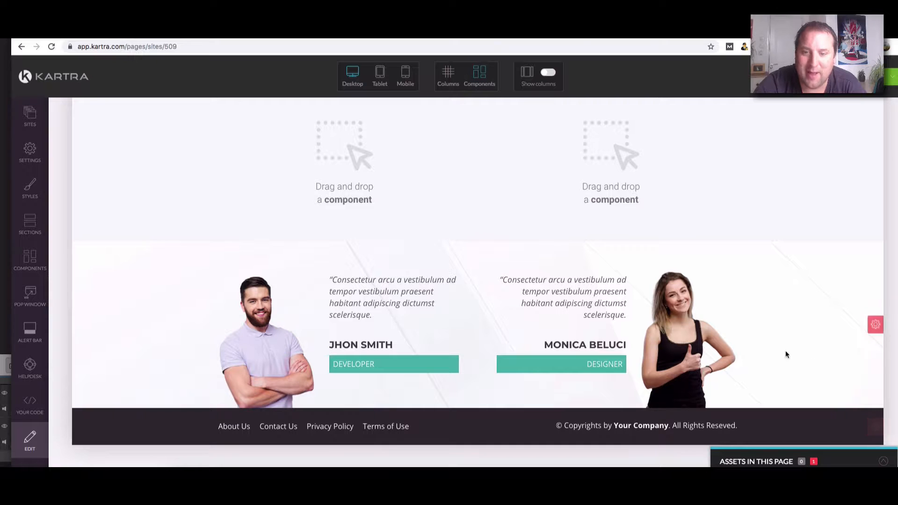
scroll(576, 254, up, 5)
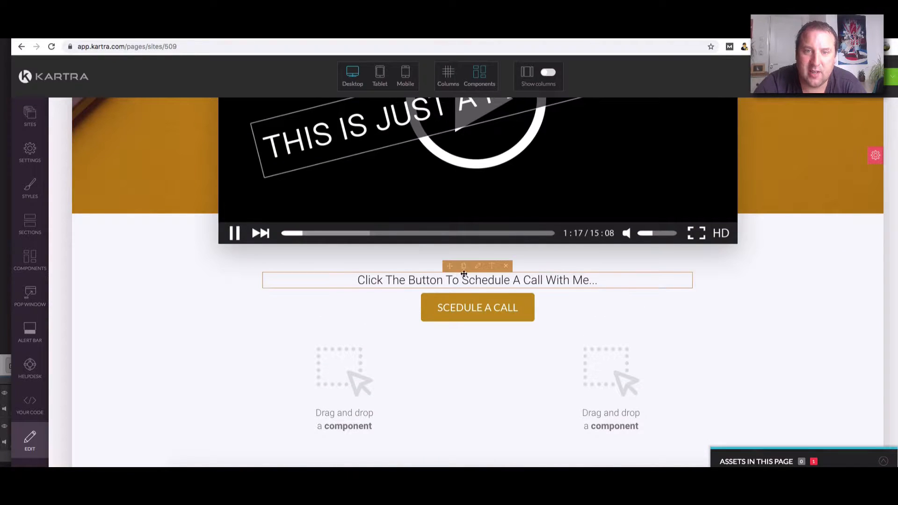
scroll(556, 354, down, 4)
scroll(533, 346, up, 1)
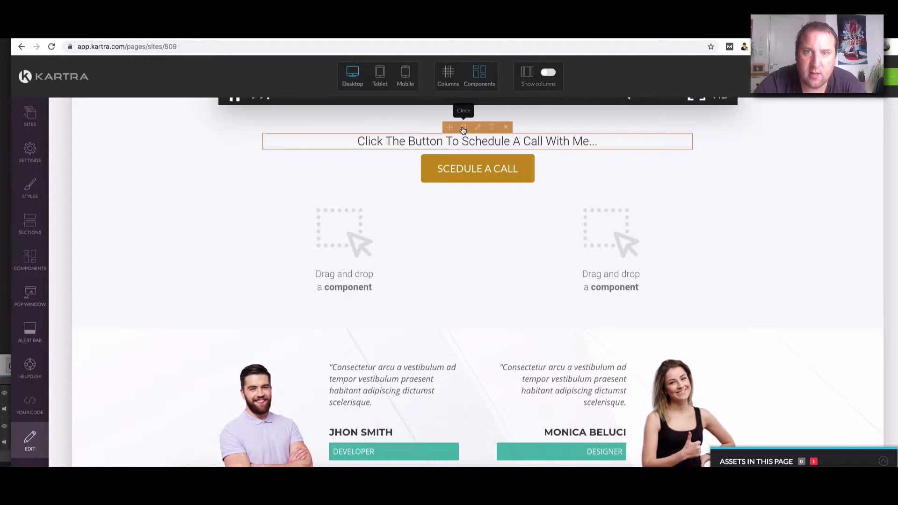
click(464, 127)
scroll(468, 178, down, 1)
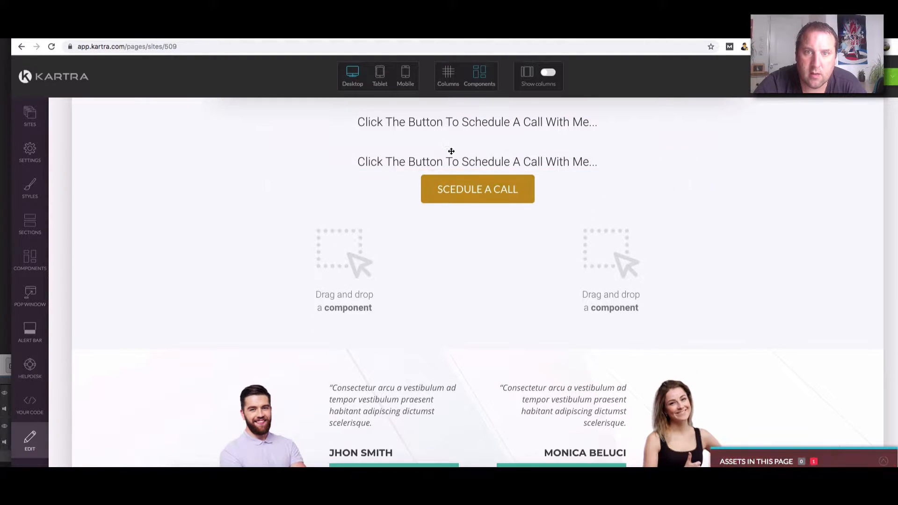
mouse_move(451, 160)
mouse_down()
mouse_move(484, 438)
mouse_move(477, 414)
mouse_move(475, 428)
mouse_move(459, 163)
mouse_up()
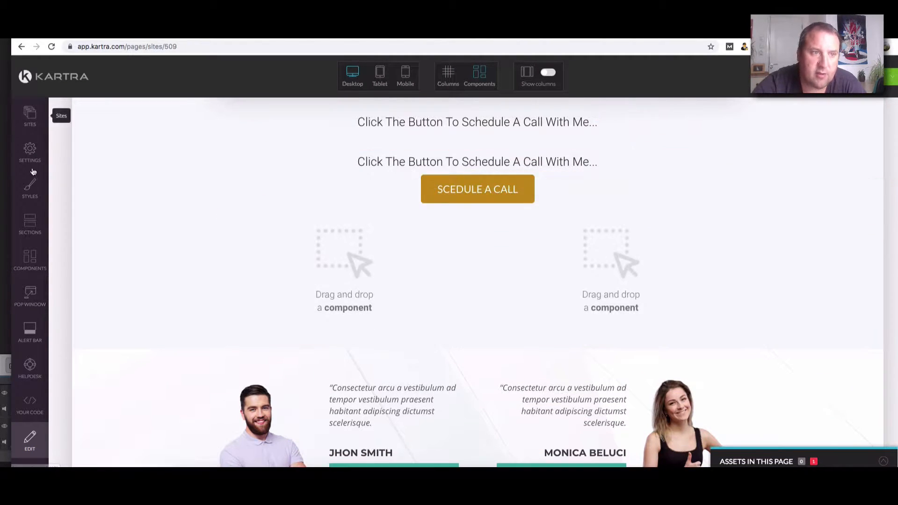
- Add an empty section between the testimonials and the footer
click(42, 224)
click(35, 224)
click(35, 224)
click(39, 262)
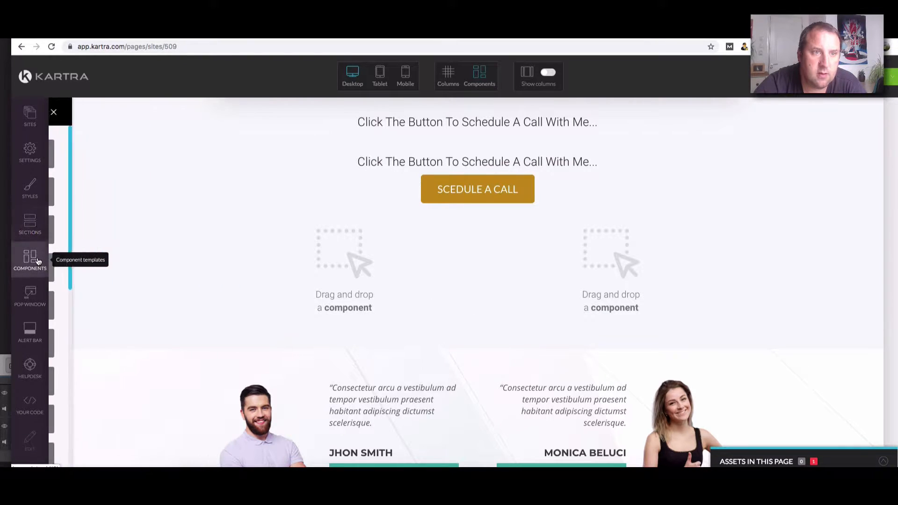
click(37, 237)
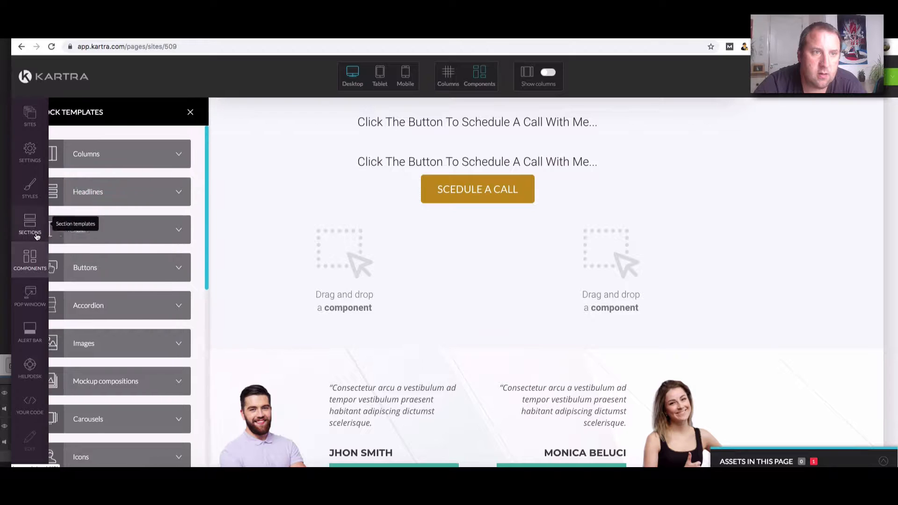
click(184, 198)
scroll(645, 347, down, 3)
drag(124, 173, 632, 373)
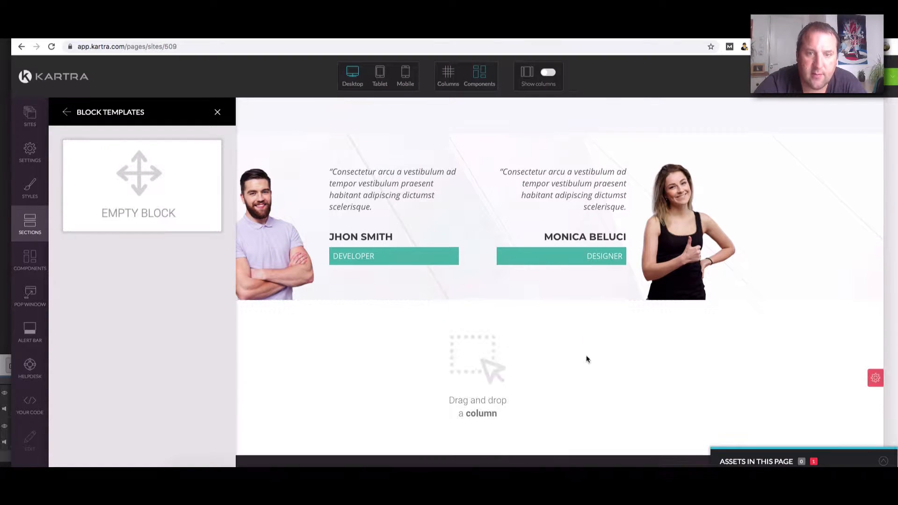
click(217, 112)
- Try to move a copy of the schedule-a-call line into the empty section below the testimonials
scroll(526, 293, up, 5)
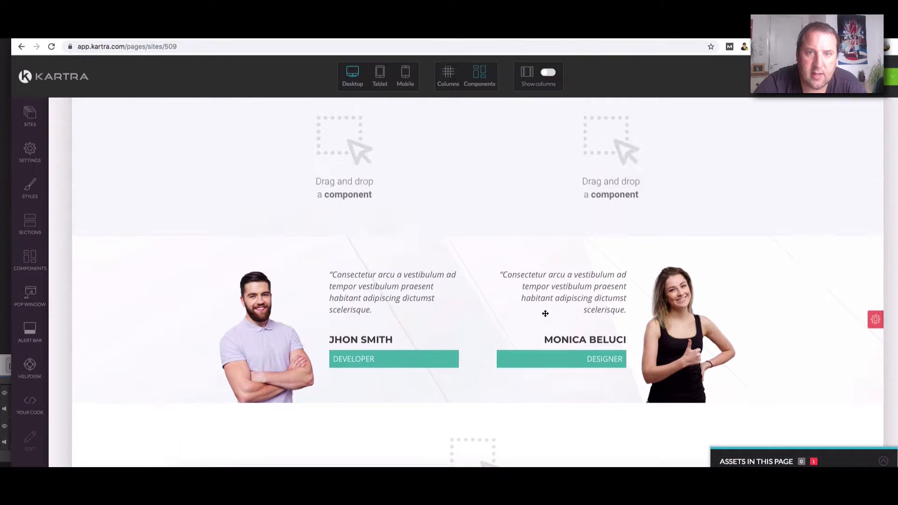
mouse_move(468, 154)
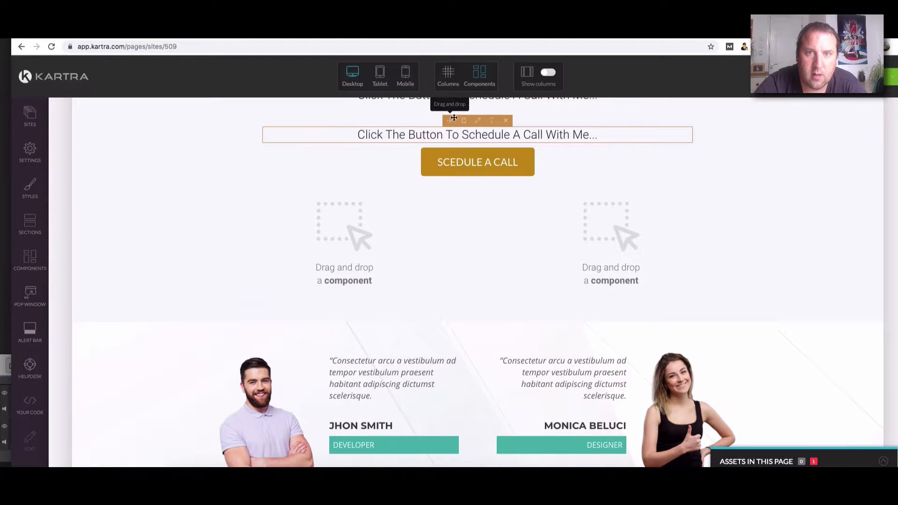
click(463, 120)
drag(446, 103, 256, 363)
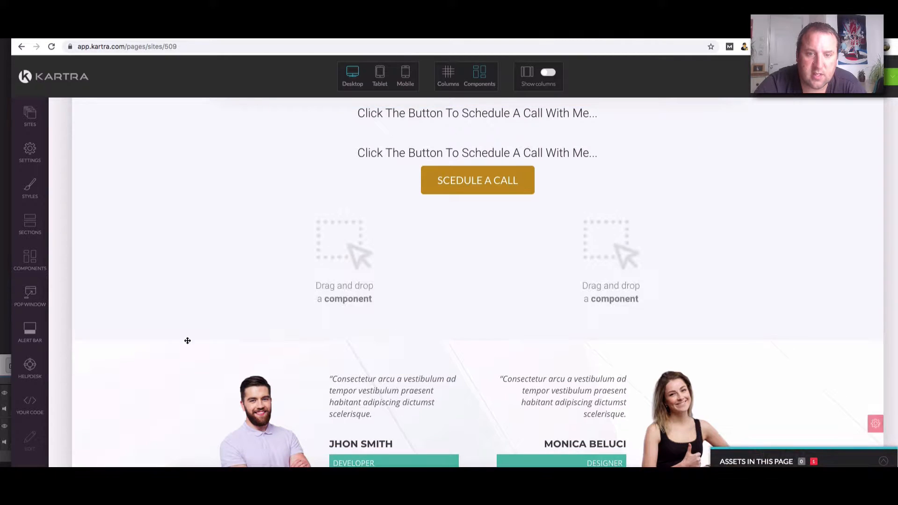
scroll(377, 246, down, 5)
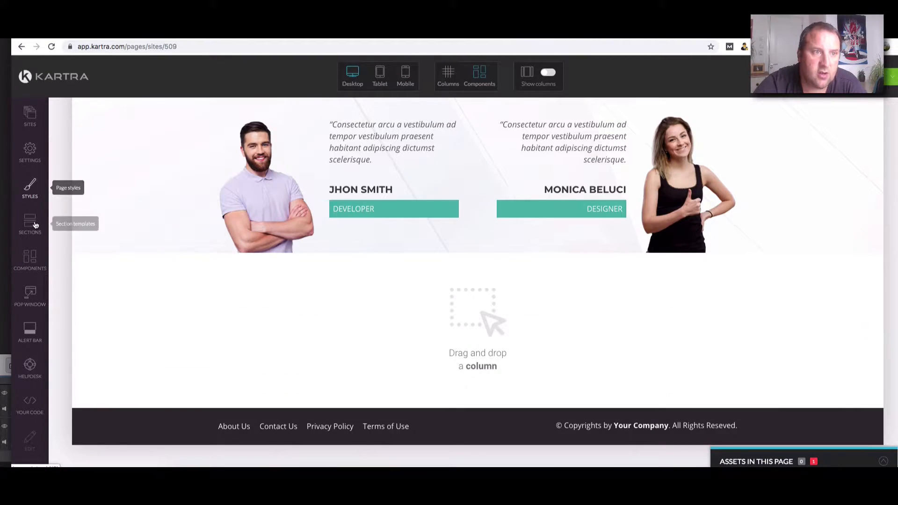
- Insert a single 100% width column into the empty section above the footer
click(29, 227)
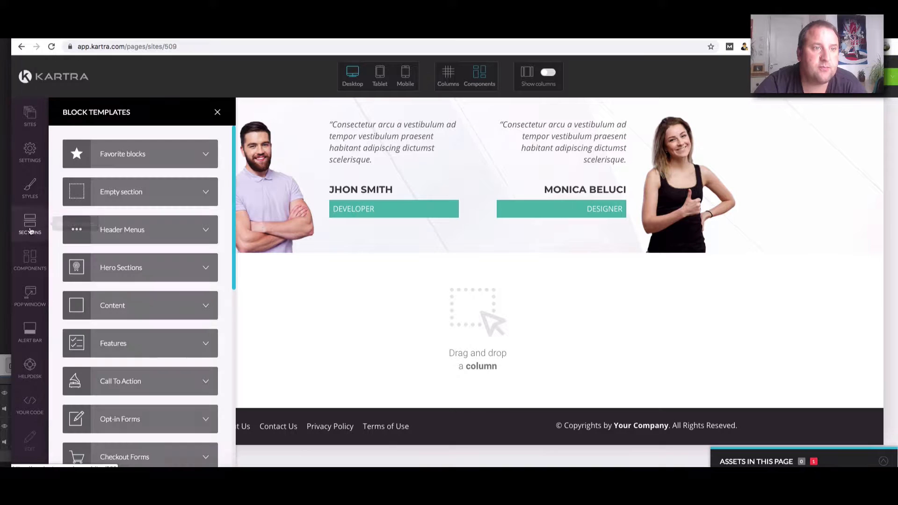
click(29, 266)
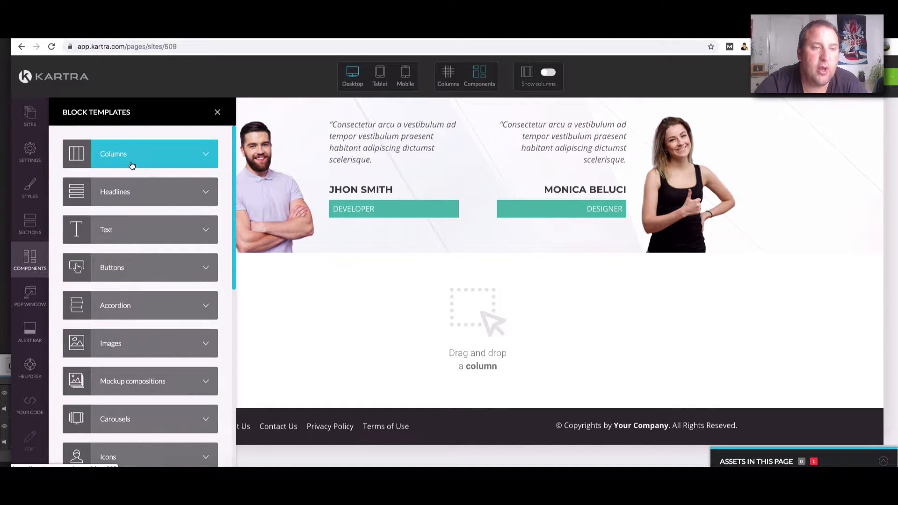
click(112, 154)
drag(181, 154, 503, 390)
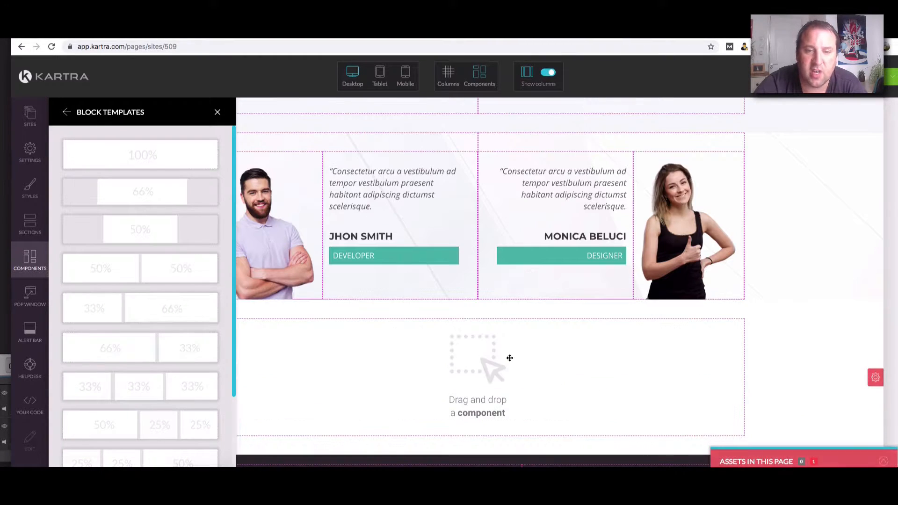
click(218, 112)
- Try to move the upper of the two schedule-a-call lines into the new column above the footer
scroll(515, 295, up, 4)
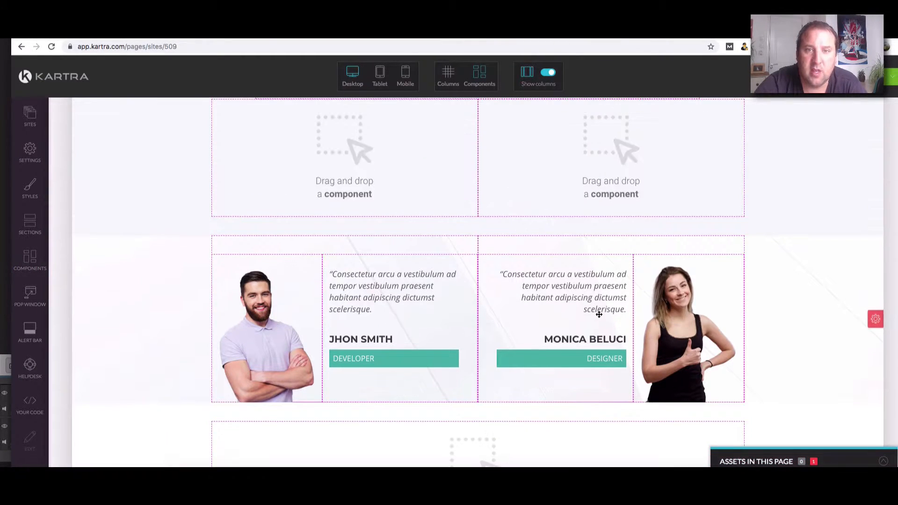
scroll(512, 289, down, 1)
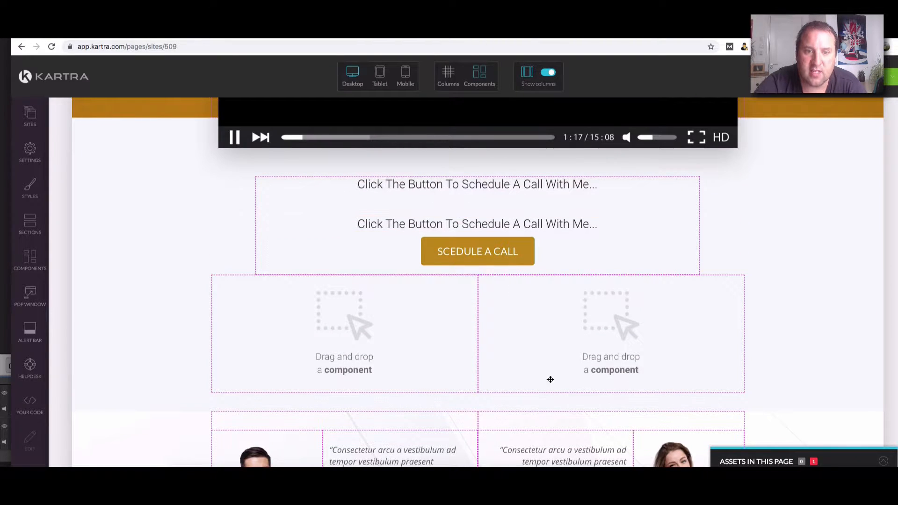
drag(452, 188, 485, 392)
drag(535, 465, 473, 283)
scroll(499, 288, down, 5)
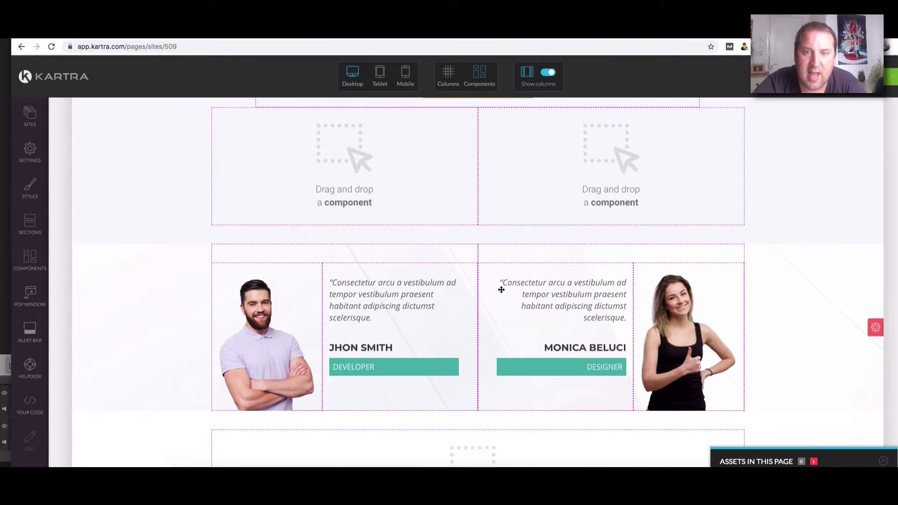
- Move the upper schedule-a-call line from below the video into the 100% column below the testimonials
key(ctrl+minus)
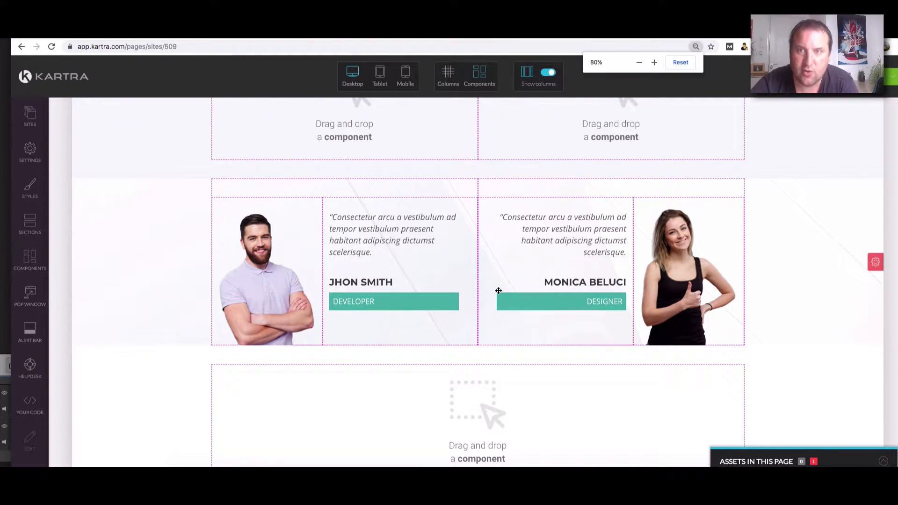
key(ctrl+minus)
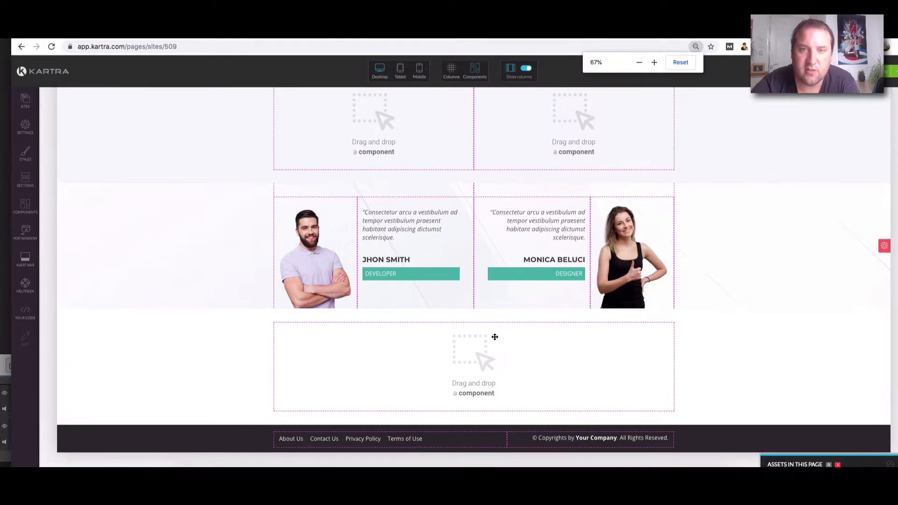
scroll(573, 337, up, 3)
scroll(568, 305, down, 1)
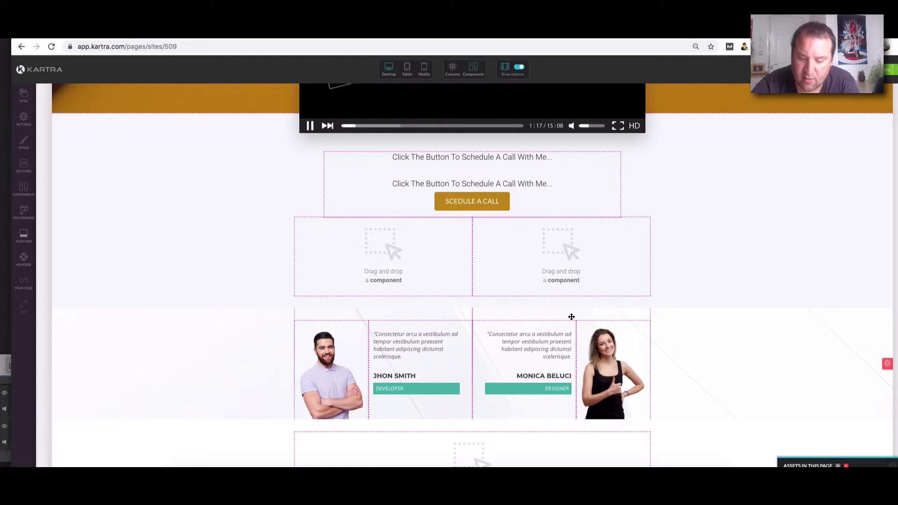
key(ctrl+minus)
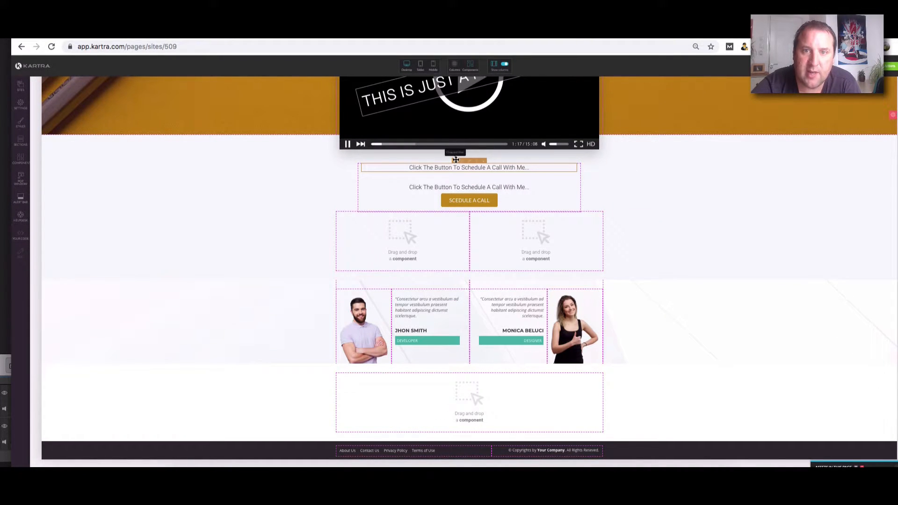
drag(457, 168, 461, 420)
scroll(620, 396, down, 2)
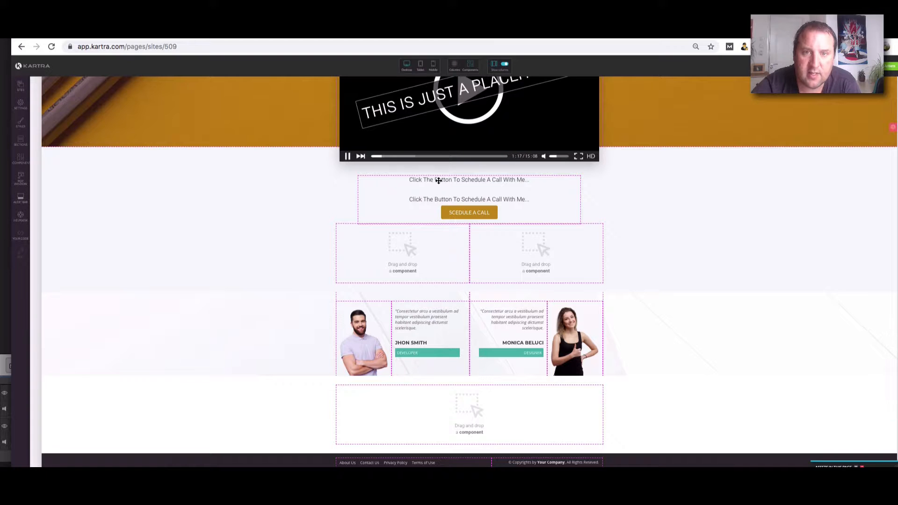
drag(455, 175, 465, 423)
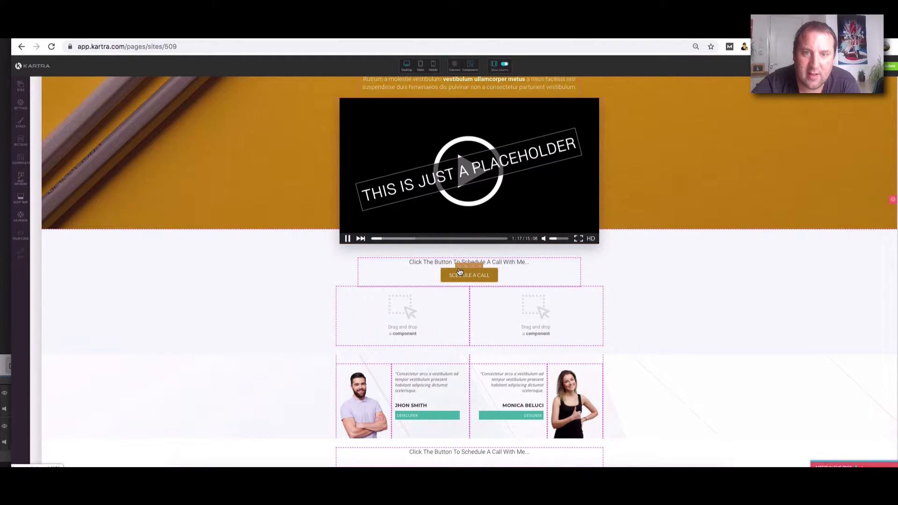
- Duplicate the call button and place the copy under the schedule-a-call line in the section above the footer
drag(466, 269, 466, 426)
scroll(745, 437, down, 3)
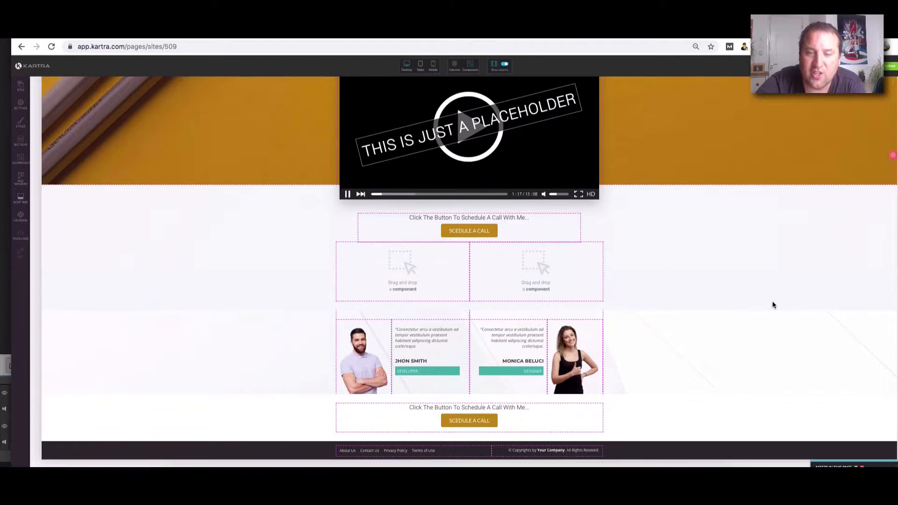
key(ctrl+plus)
key(ctrl+plus)
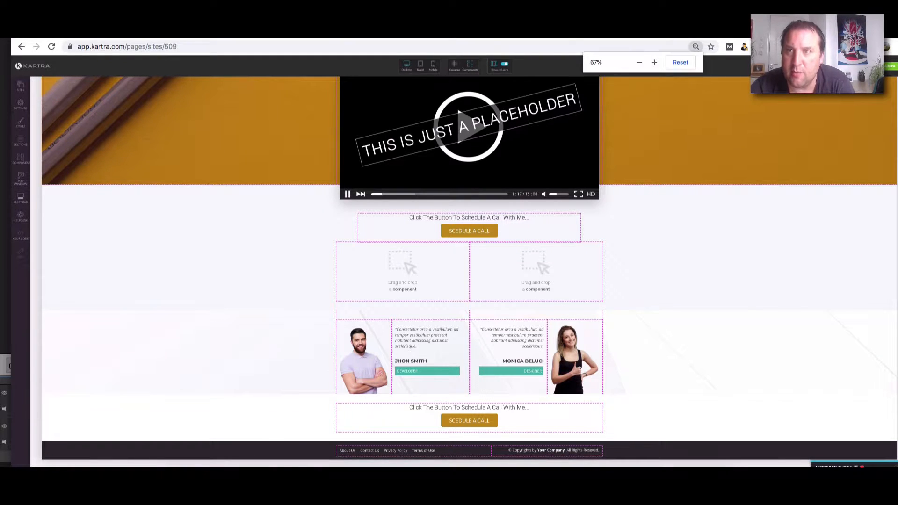
key(ctrl+plus)
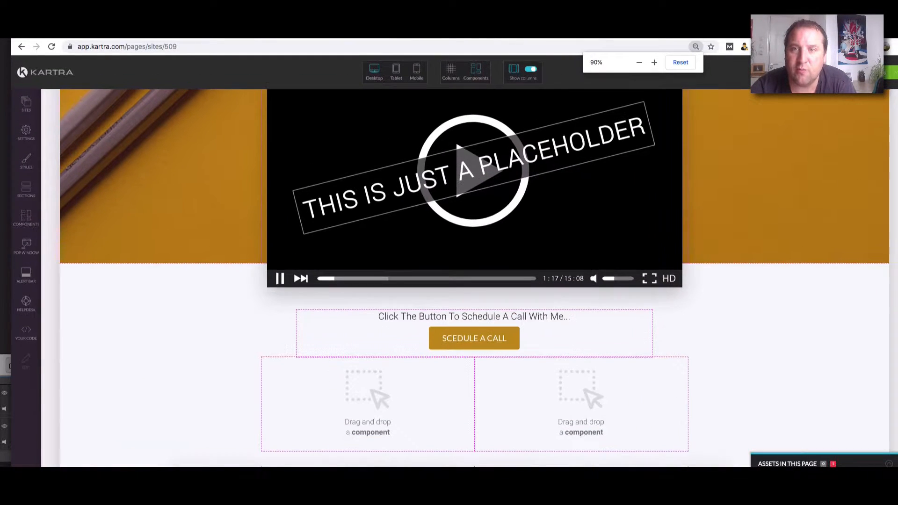
- Check the VSL page's layout in the desktop, tablet and mobile views, and return to the desktop view
scroll(844, 200, down, 5)
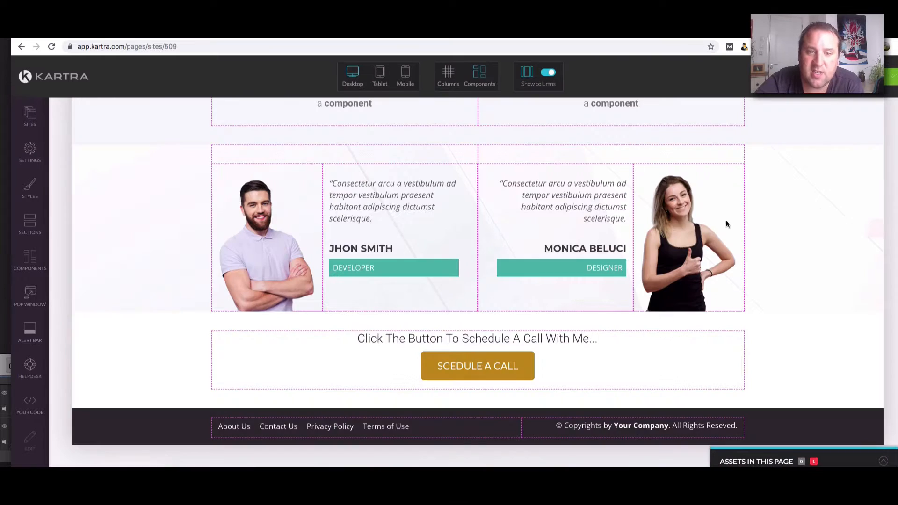
scroll(385, 275, up, 13)
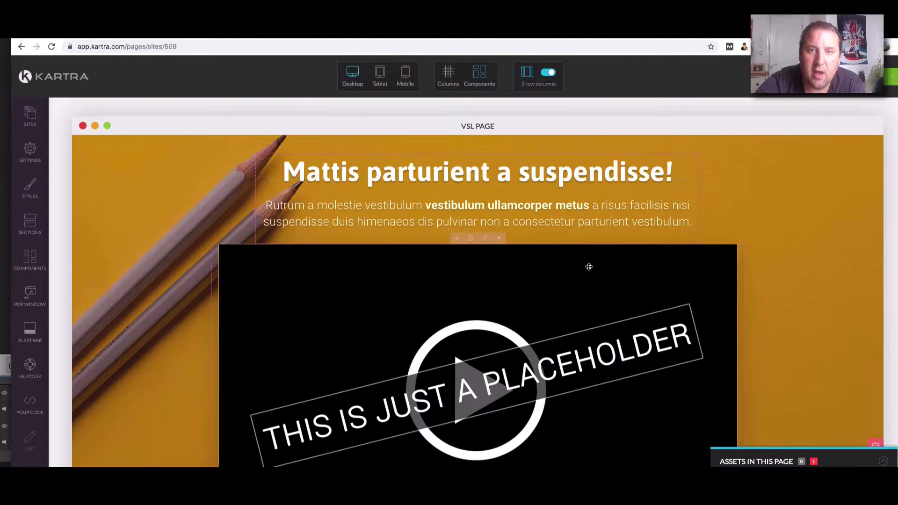
scroll(589, 266, down, 7)
scroll(588, 266, up, 7)
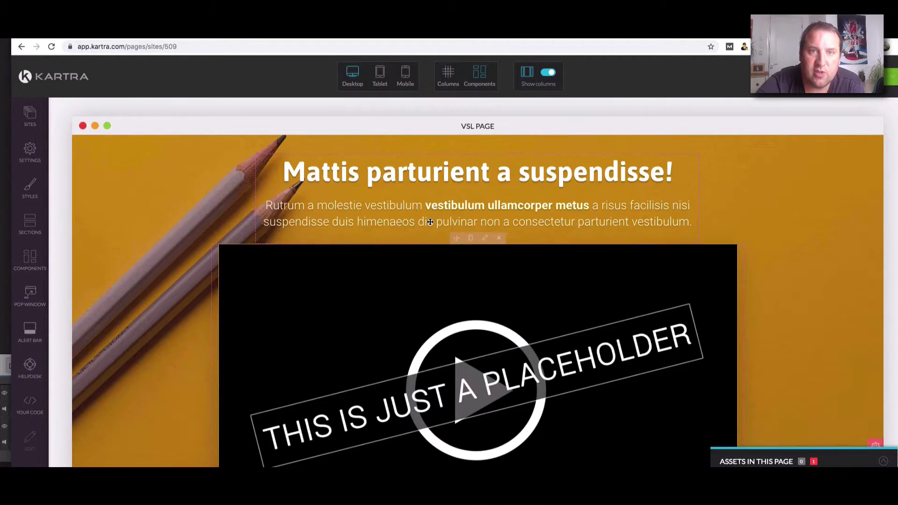
click(380, 75)
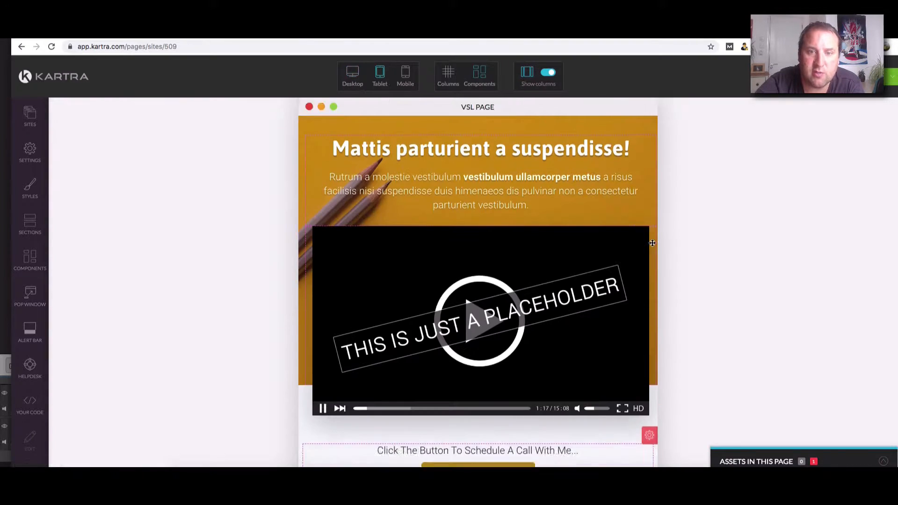
scroll(653, 243, down, 5)
scroll(653, 248, down, 6)
scroll(653, 252, up, 3)
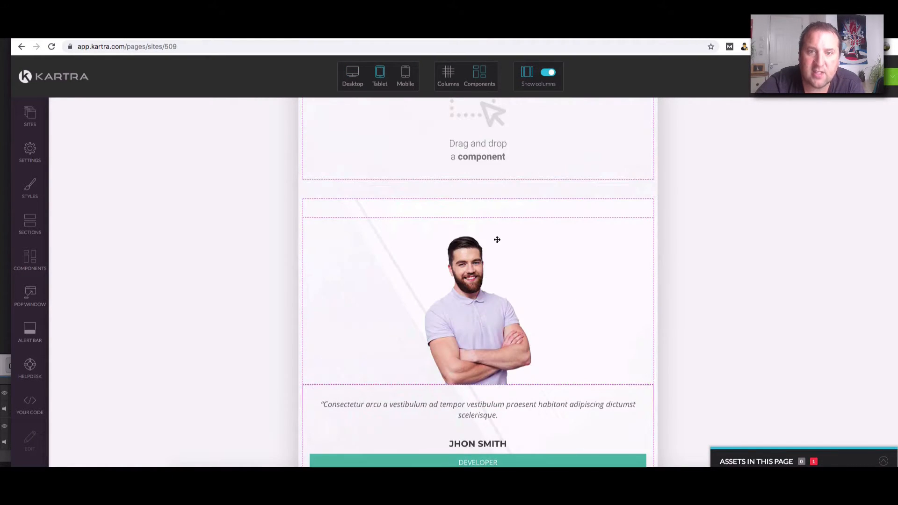
scroll(493, 237, up, 4)
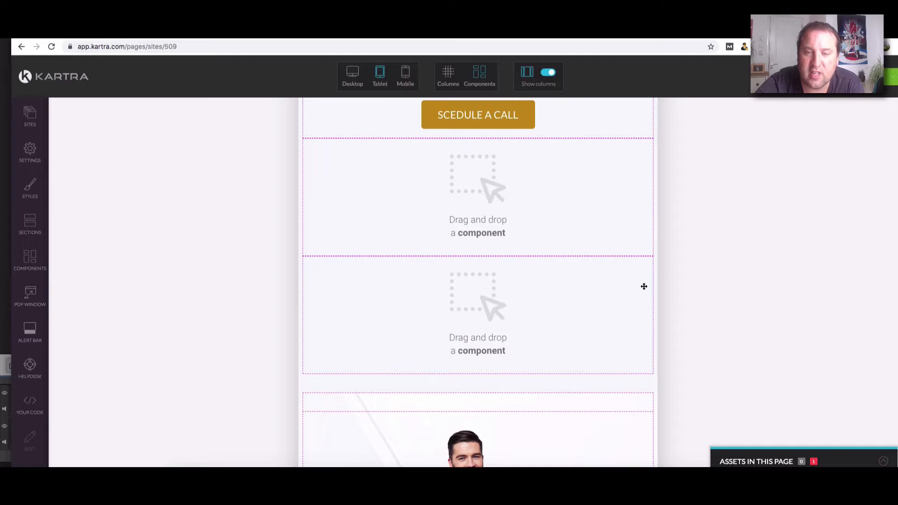
click(407, 75)
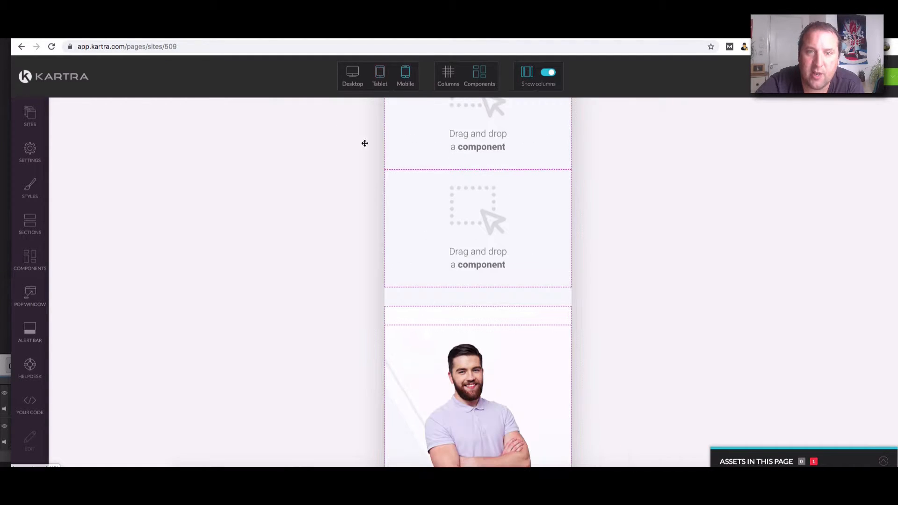
click(352, 74)
- Publish the VSL page using the direct page link option and copy the link
click(889, 76)
click(830, 159)
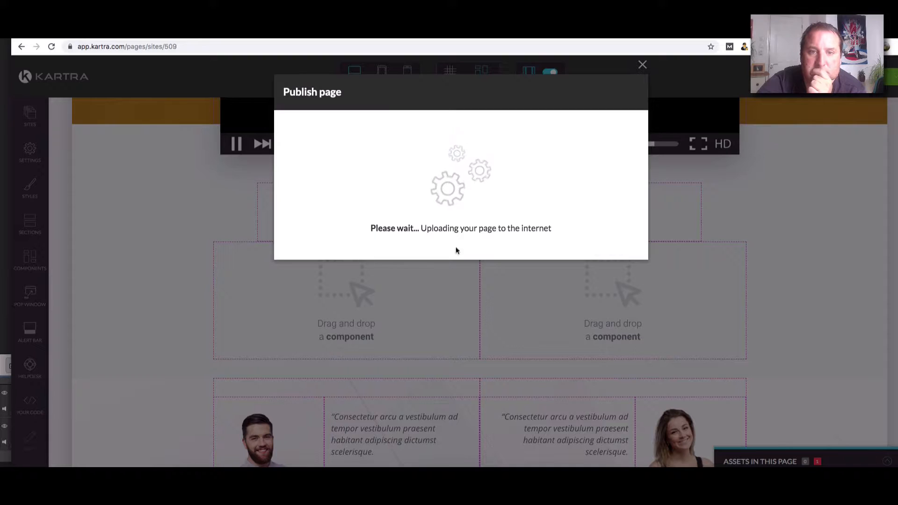
click(389, 196)
drag(410, 318, 268, 311)
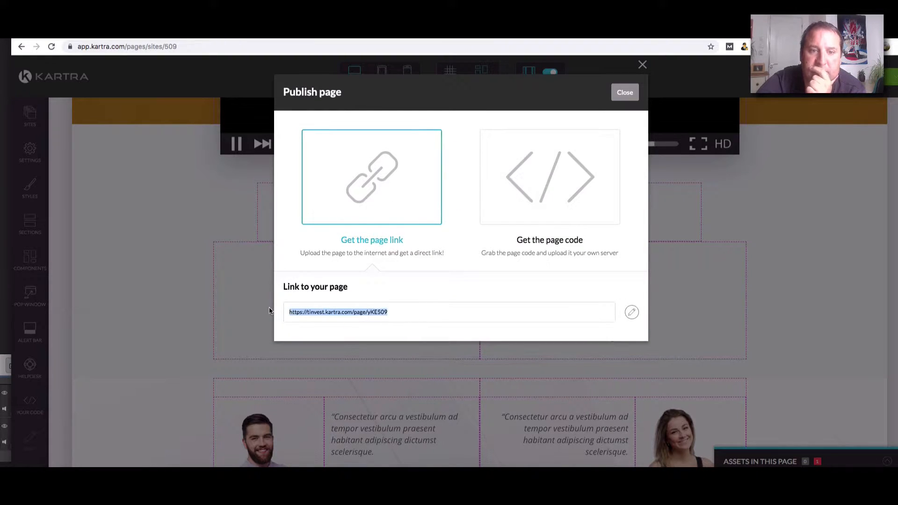
right_click(316, 312)
click(328, 332)
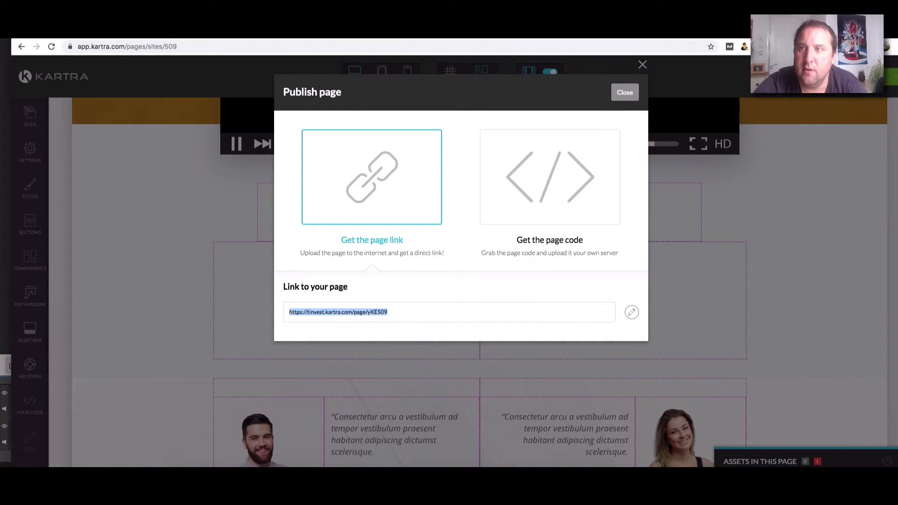
- Open the copied page link in a new browser tab and review the live page from the video to the footer
key(super+t)
key(super+v)
key(Return)
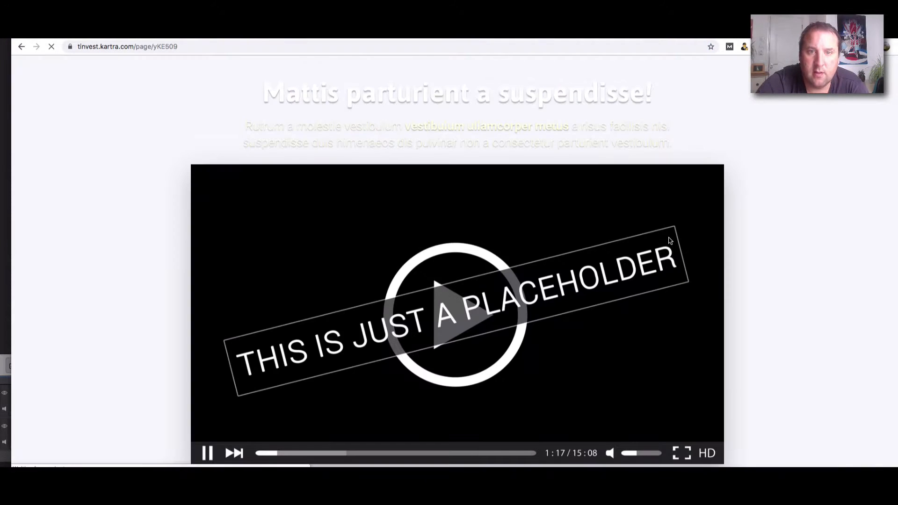
scroll(734, 250, down, 8)
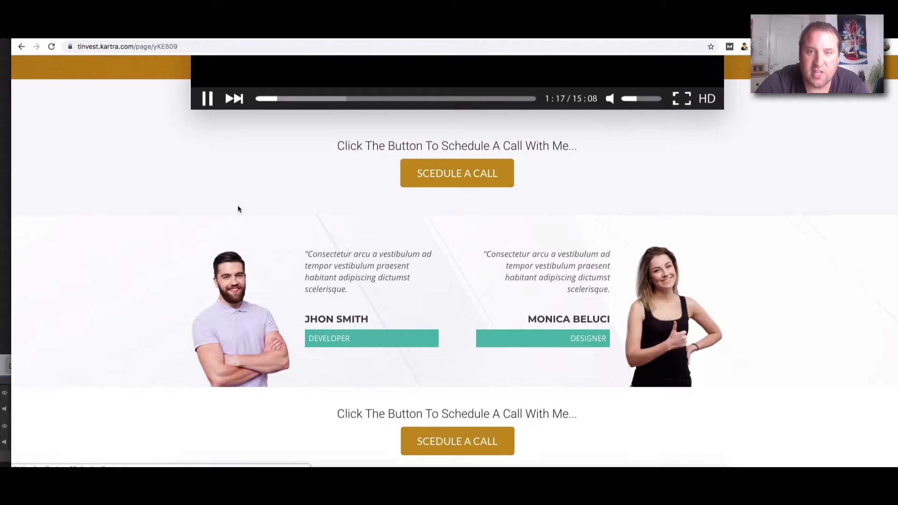
scroll(814, 252, down, 1)
scroll(802, 254, up, 2)
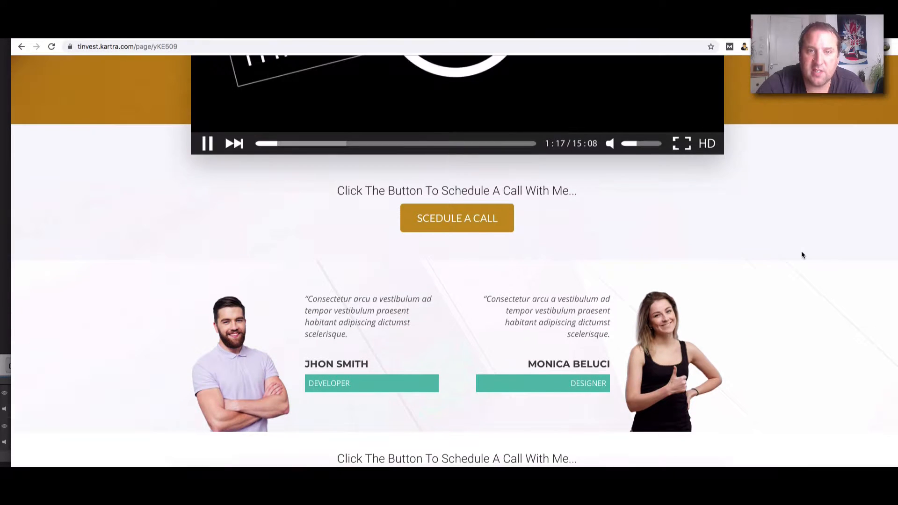
scroll(801, 254, down, 1)
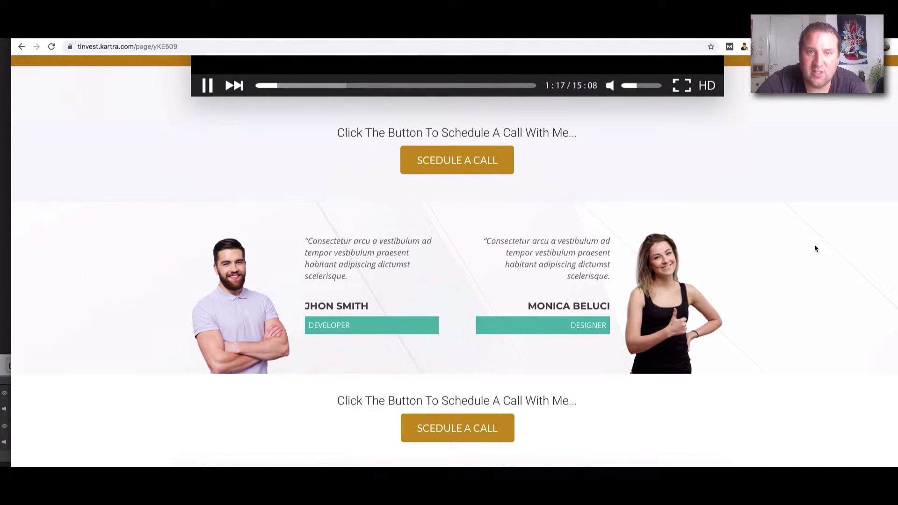
scroll(711, 279, down, 1)
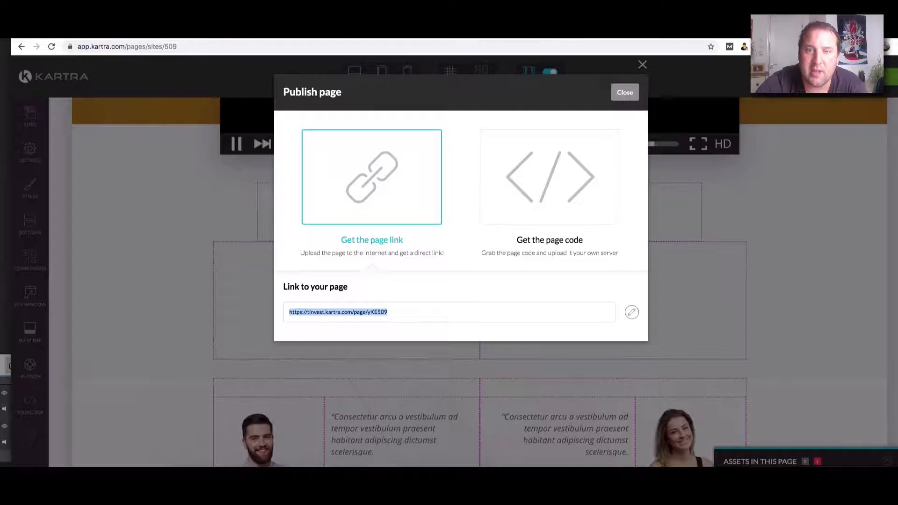
- Close the publish dialog and delete the schedule-a-call line and button from the section below the testimonials
click(625, 93)
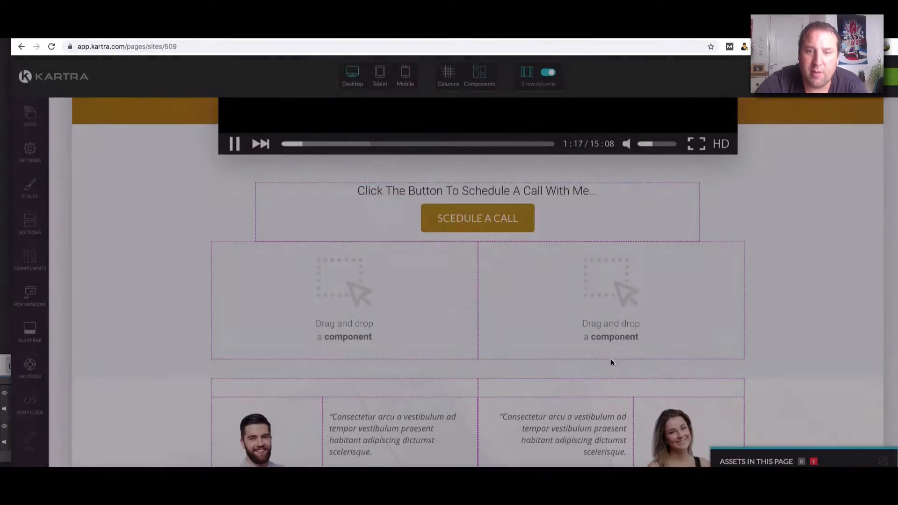
scroll(611, 360, down, 5)
click(507, 326)
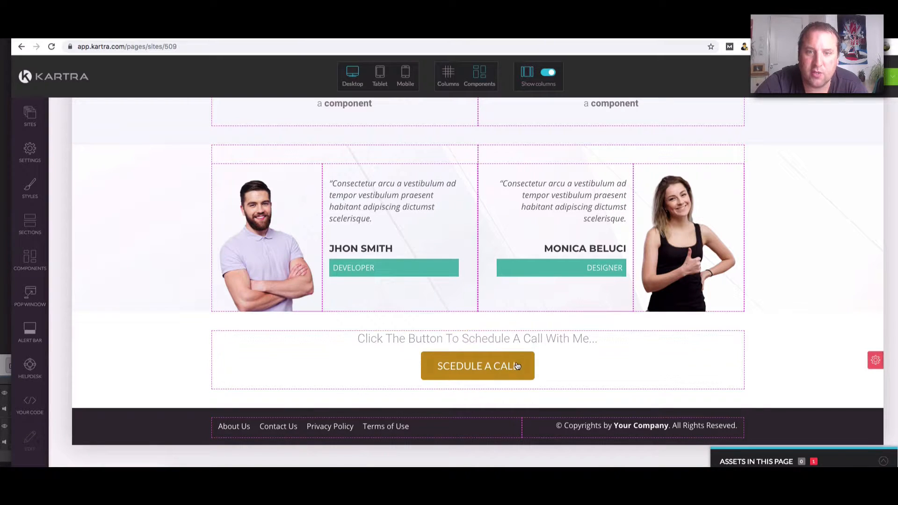
click(499, 354)
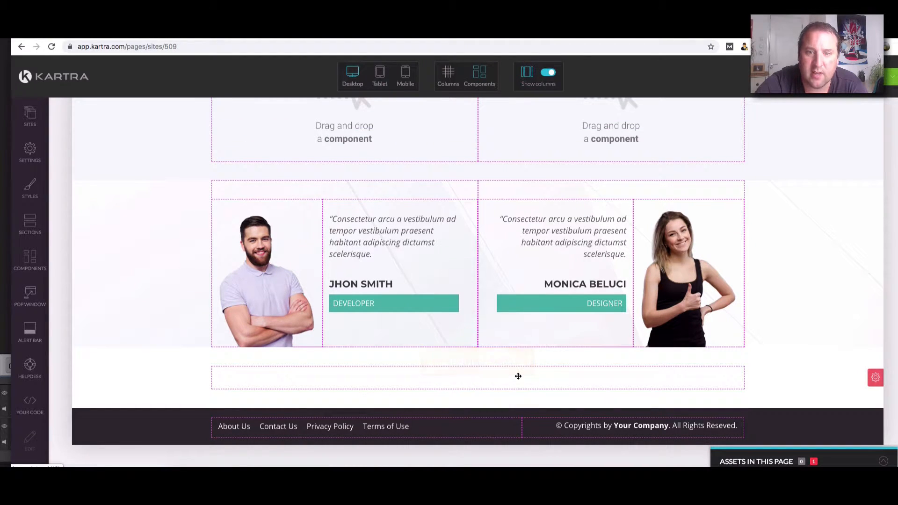
- Delete the emptied section between the testimonials and the footer
scroll(824, 410, down, 2)
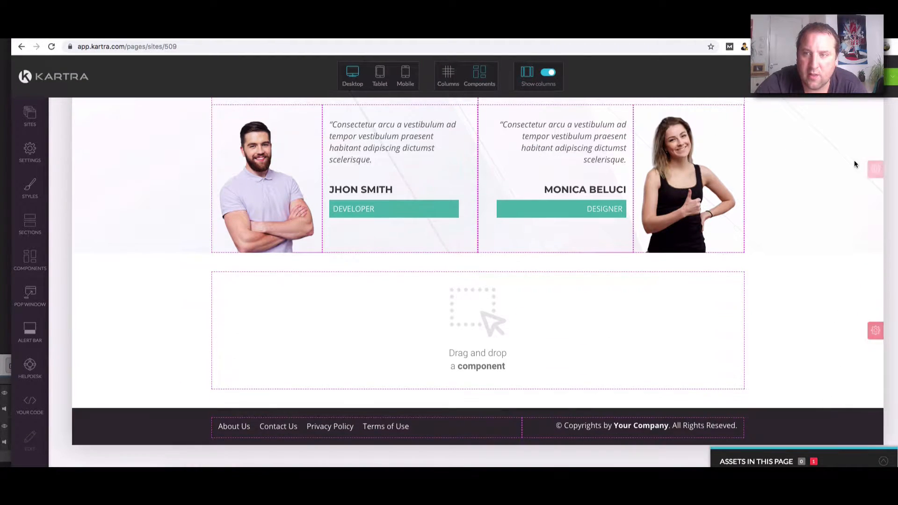
mouse_move(874, 329)
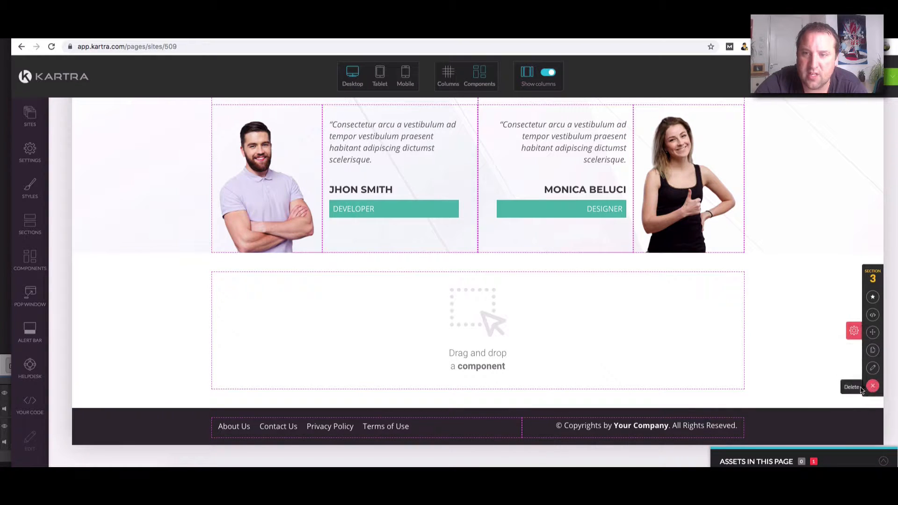
click(872, 385)
click(541, 90)
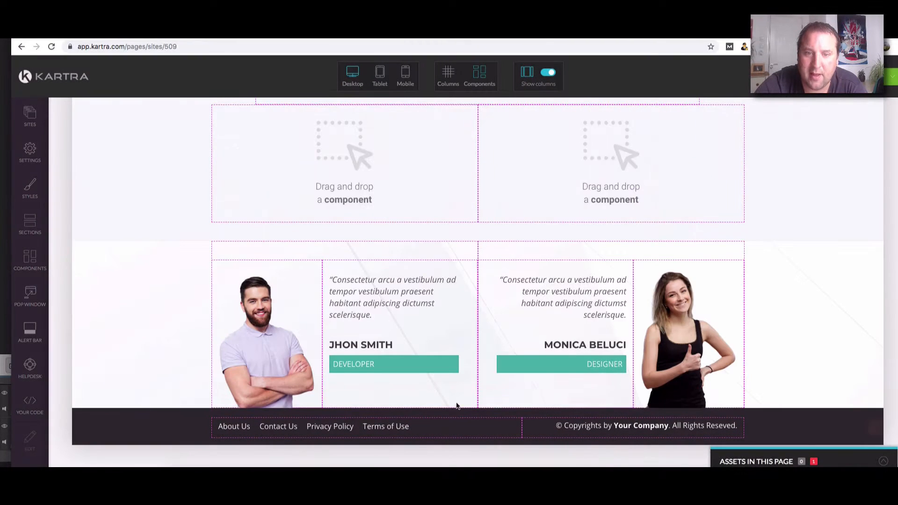
- Review the page without its extra call section in the mobile, tablet and desktop views
click(405, 74)
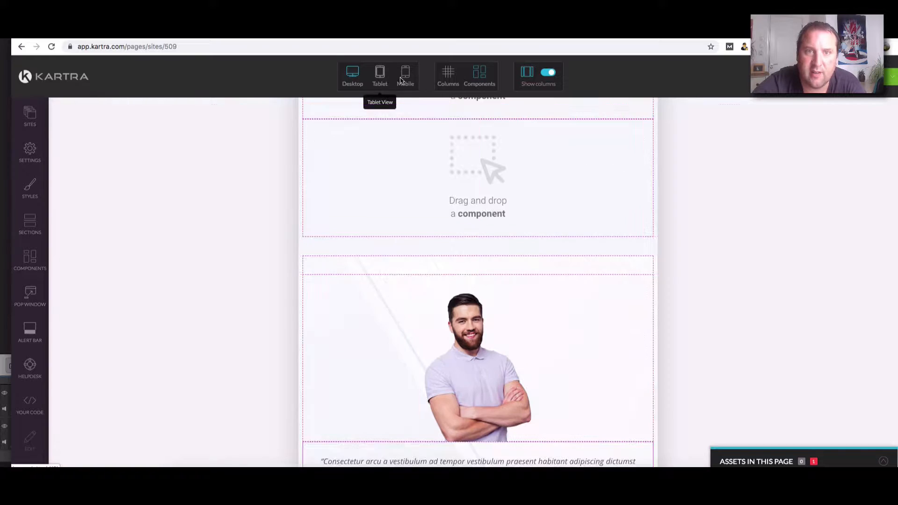
scroll(514, 257, down, 5)
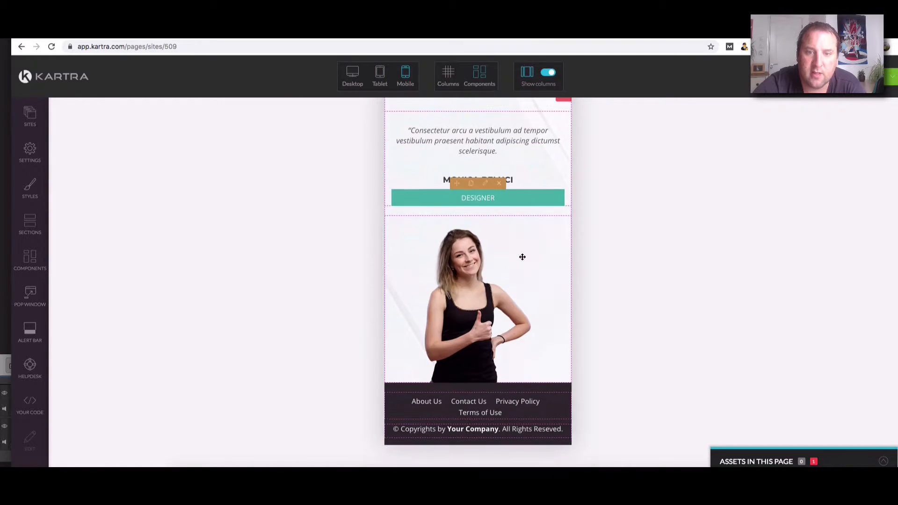
click(380, 77)
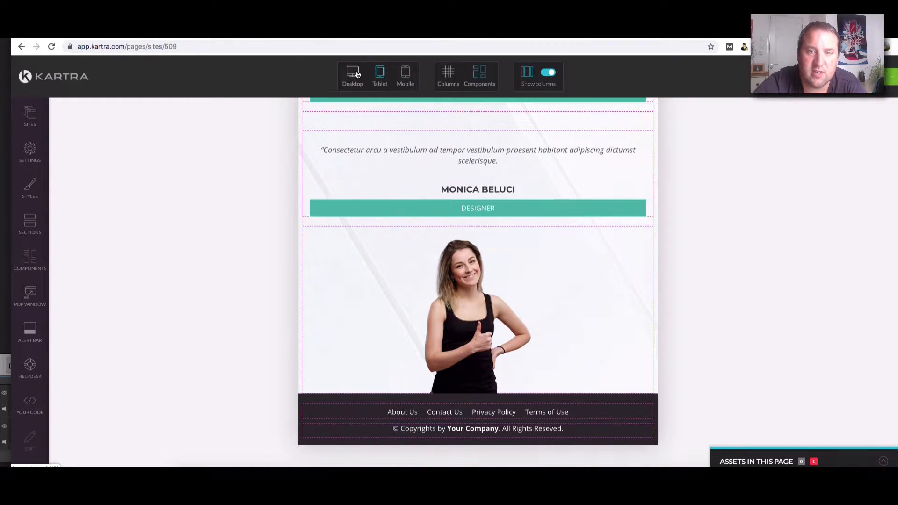
click(352, 77)
scroll(615, 295, up, 5)
scroll(616, 296, up, 5)
scroll(616, 296, down, 5)
- Publish the updated page and reload its live version to check the area between the testimonials and the footer
click(891, 76)
click(837, 156)
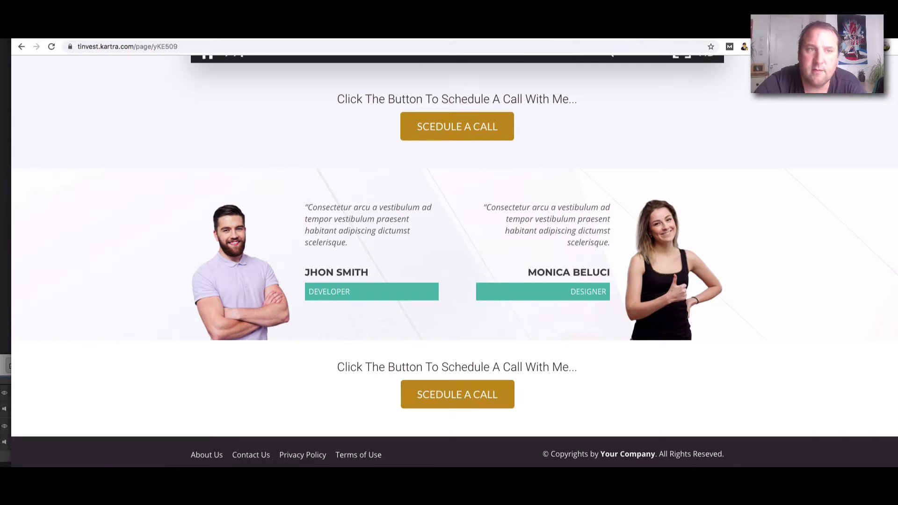
click(52, 47)
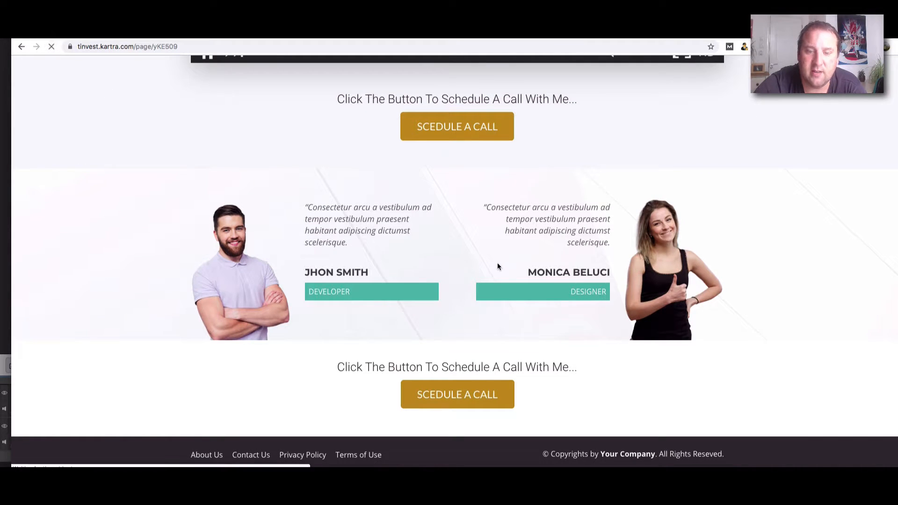
scroll(575, 281, down, 8)
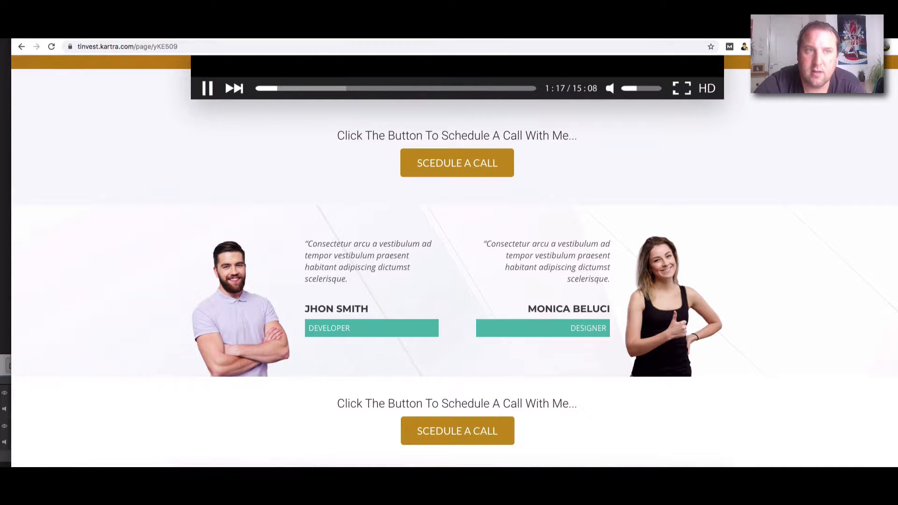
click(52, 47)
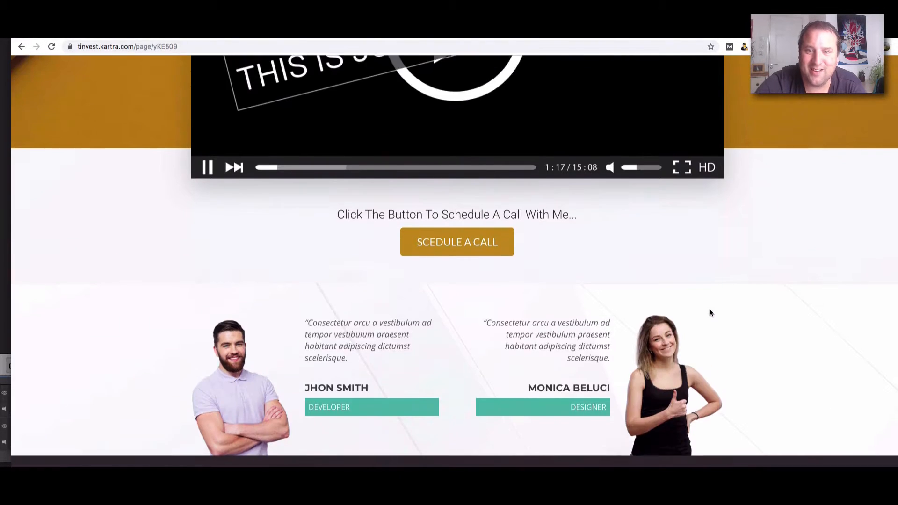
scroll(463, 253, down, 6)
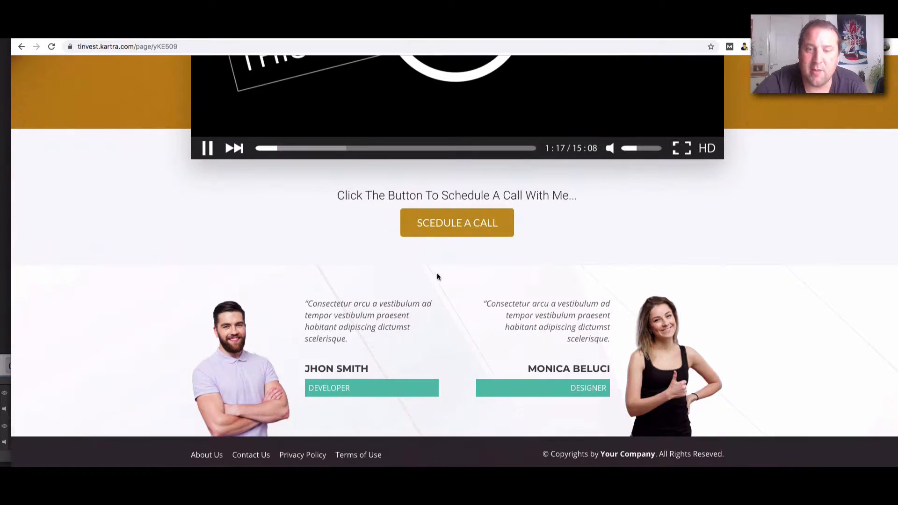
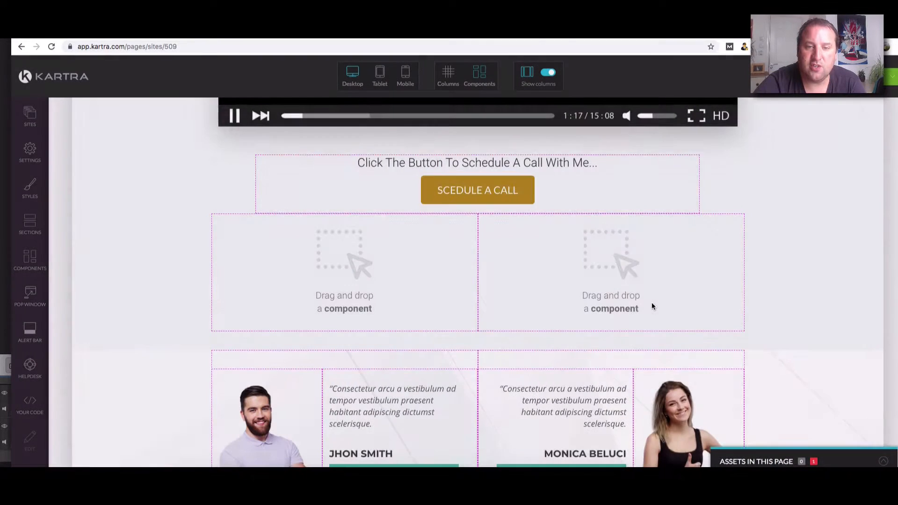
- Compare the testimonials, footer and header of the edited page in the tablet and mobile views
scroll(653, 304, down, 3)
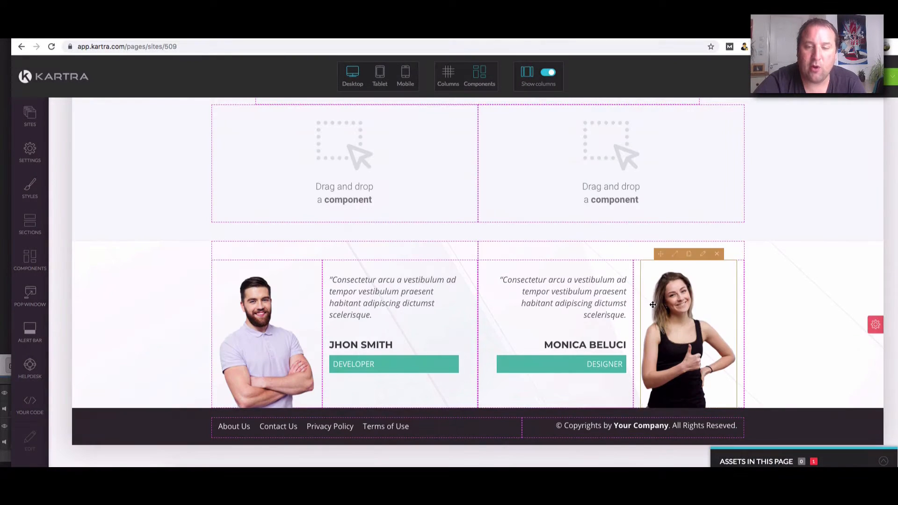
click(380, 74)
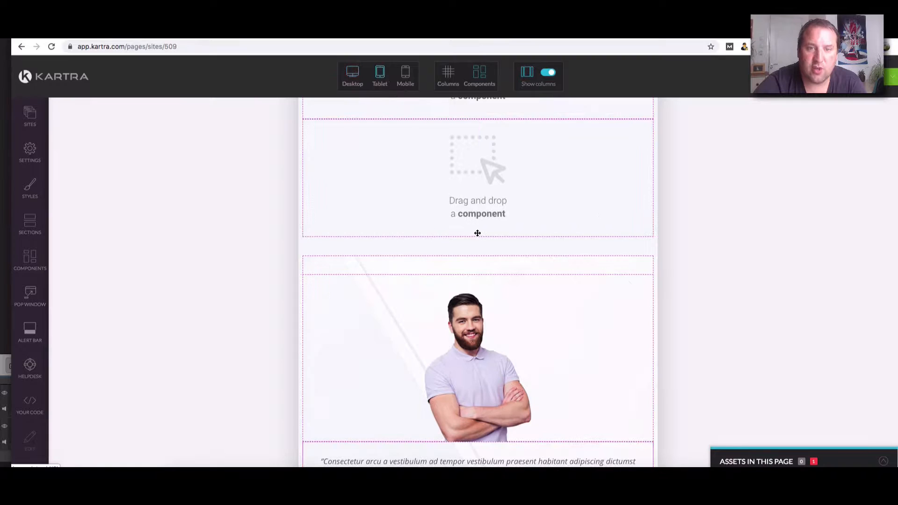
scroll(477, 233, down, 8)
click(405, 75)
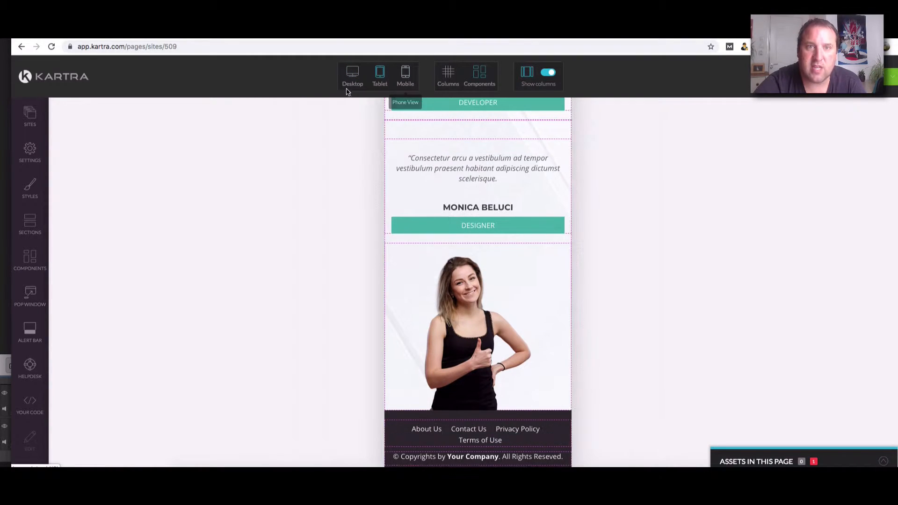
scroll(505, 224, down, 8)
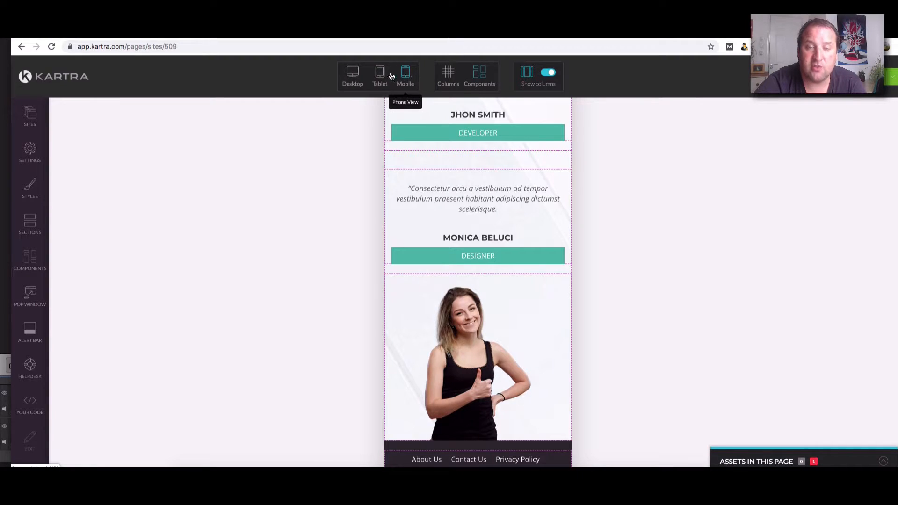
scroll(522, 265, up, 10)
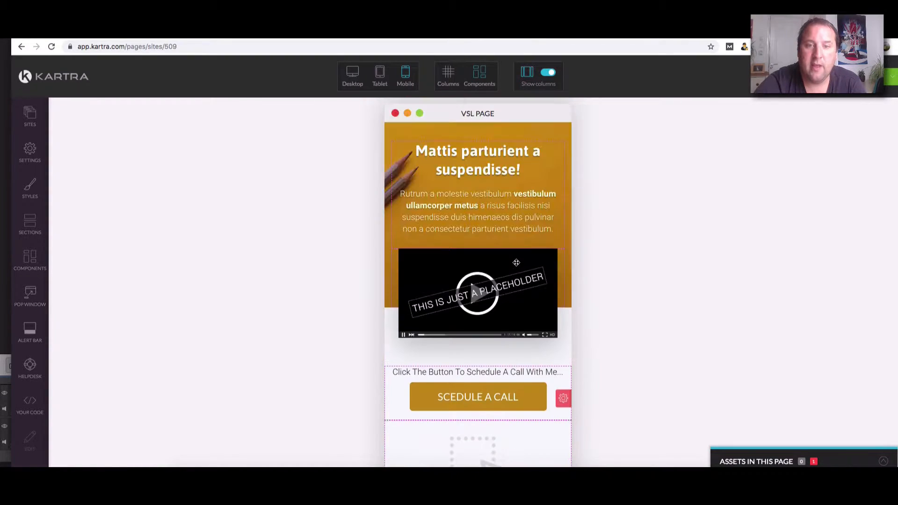
- Review the page in the desktop view from the video down to the testimonials and footer
click(352, 75)
scroll(686, 275, down, 5)
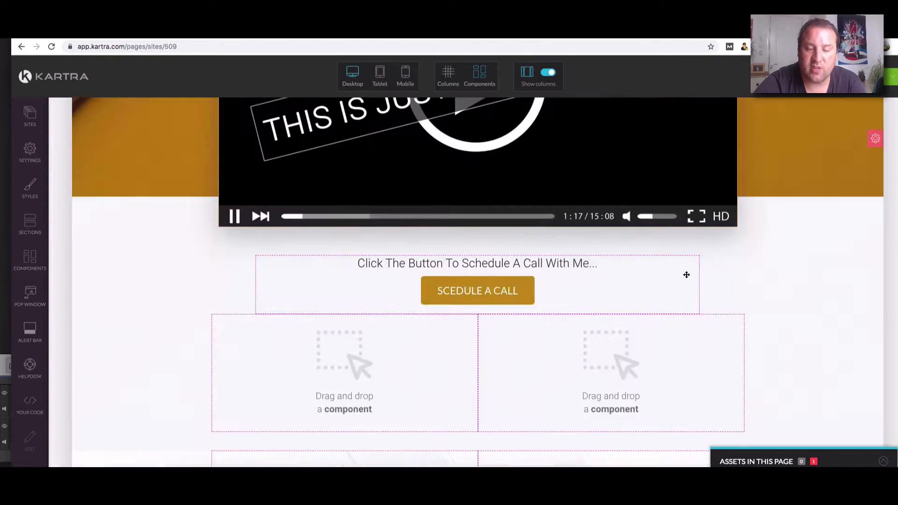
scroll(686, 275, down, 5)
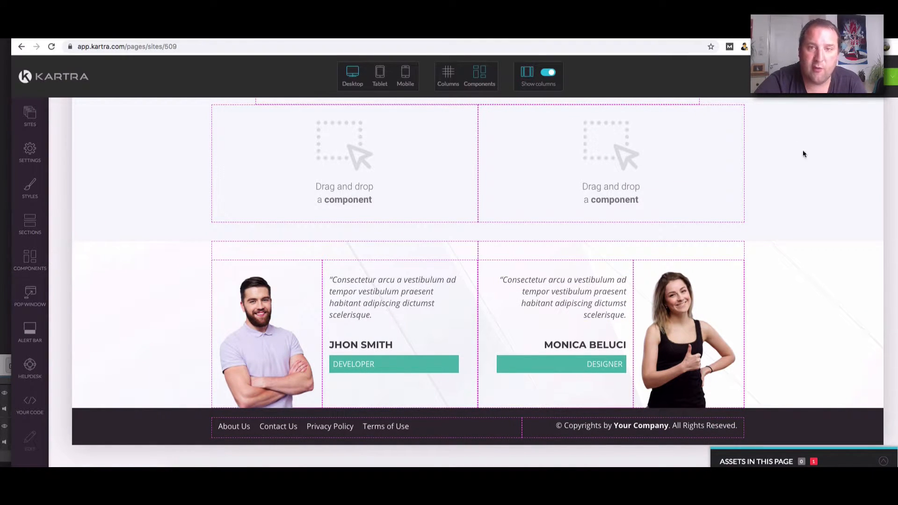
- Browse the component categories and the section block templates without adding any to the page
click(20, 262)
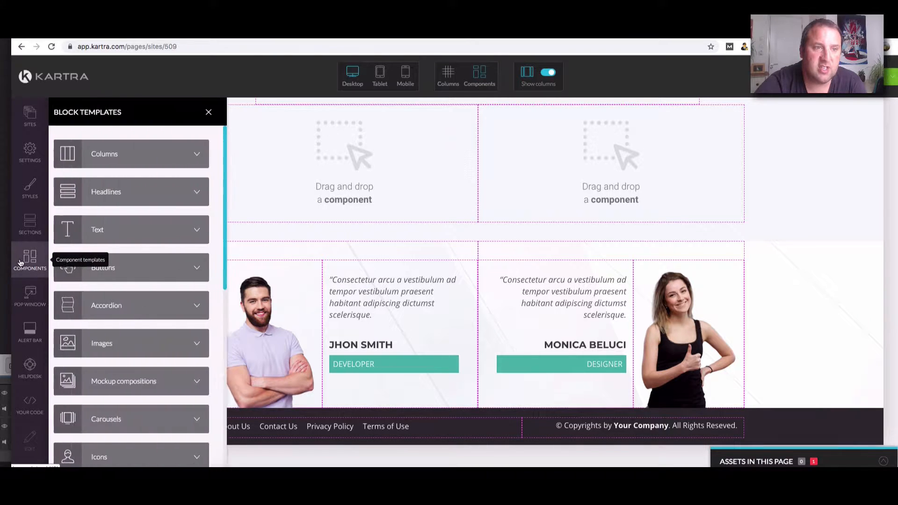
click(30, 233)
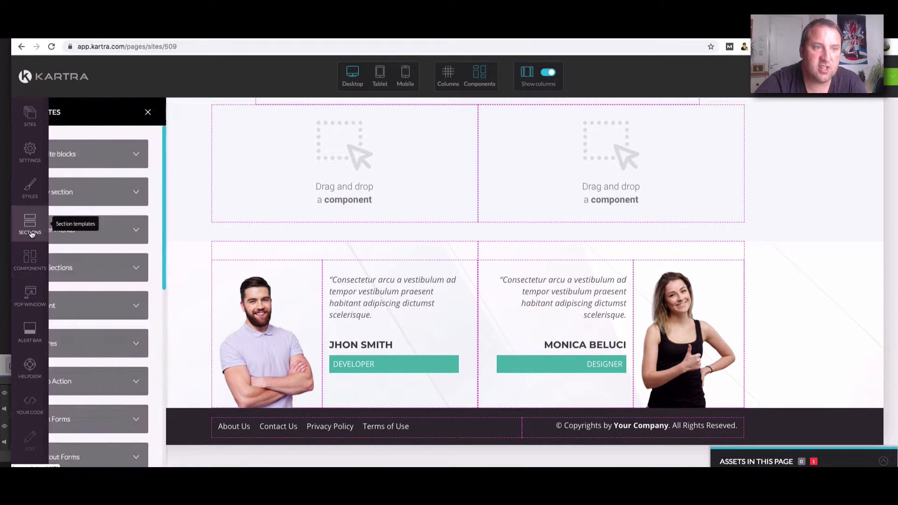
click(148, 262)
scroll(148, 260, down, 10)
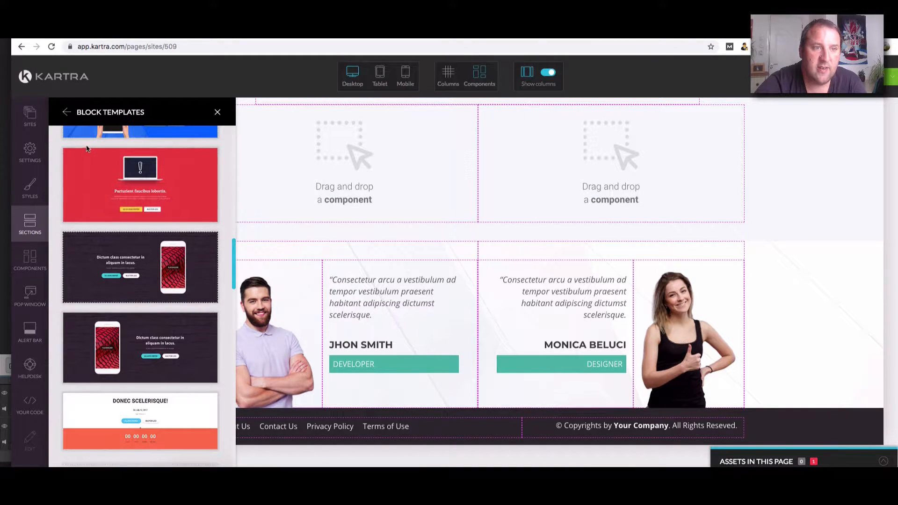
scroll(79, 236, down, 10)
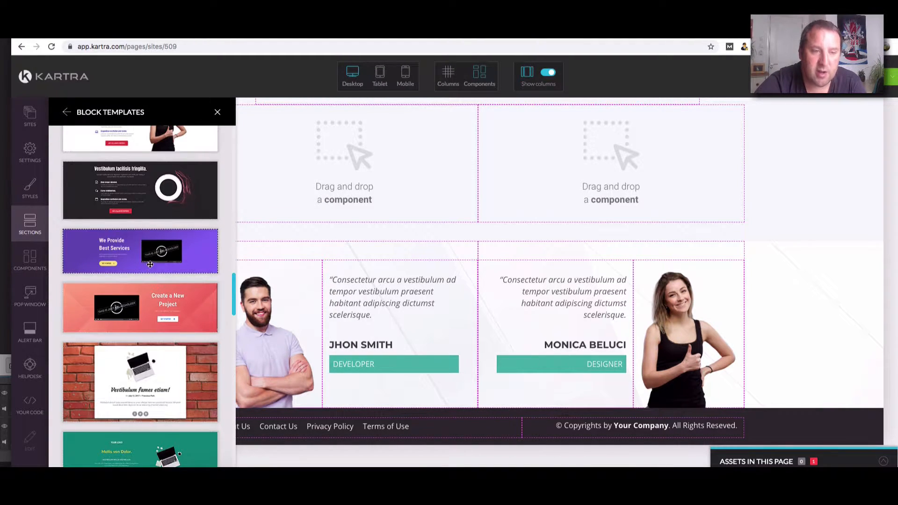
scroll(150, 265, down, 5)
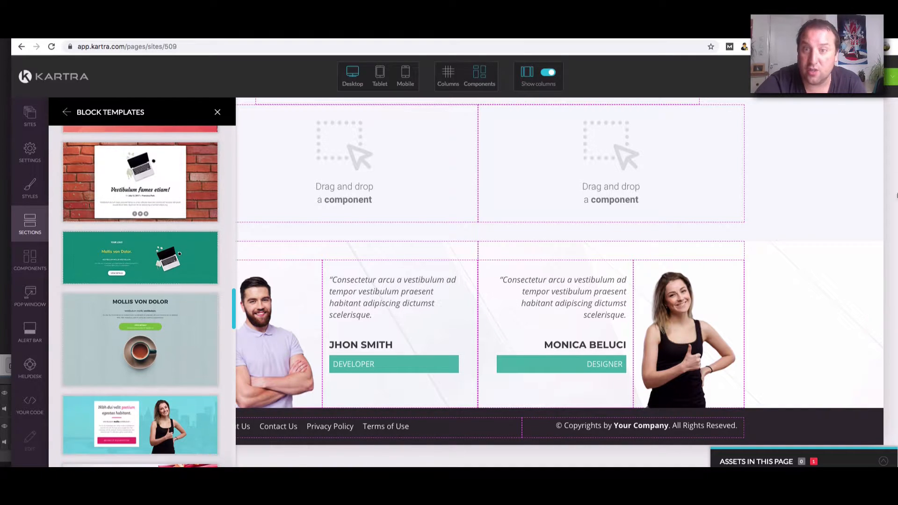
click(217, 112)
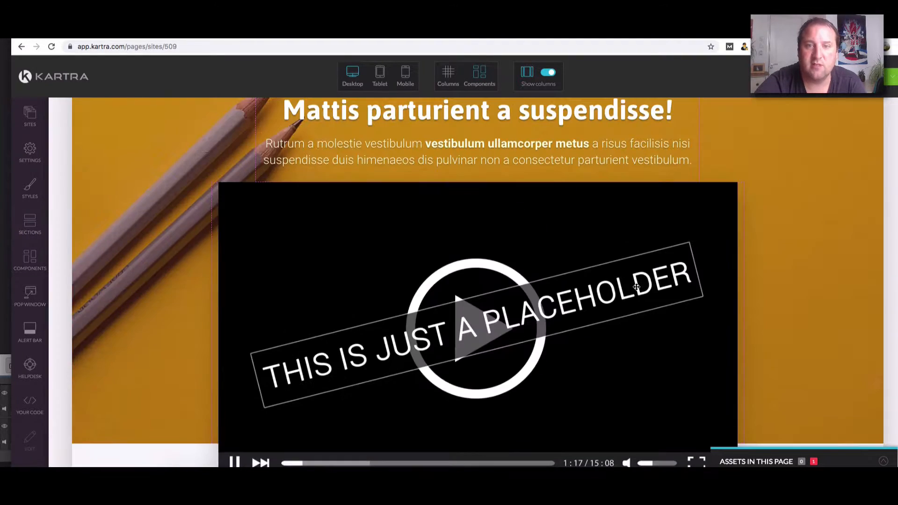
- Look over the header and video area of the page and highlight its main headline text
scroll(637, 288, up, 2)
scroll(595, 322, down, 11)
scroll(596, 313, up, 10)
scroll(596, 312, up, 1)
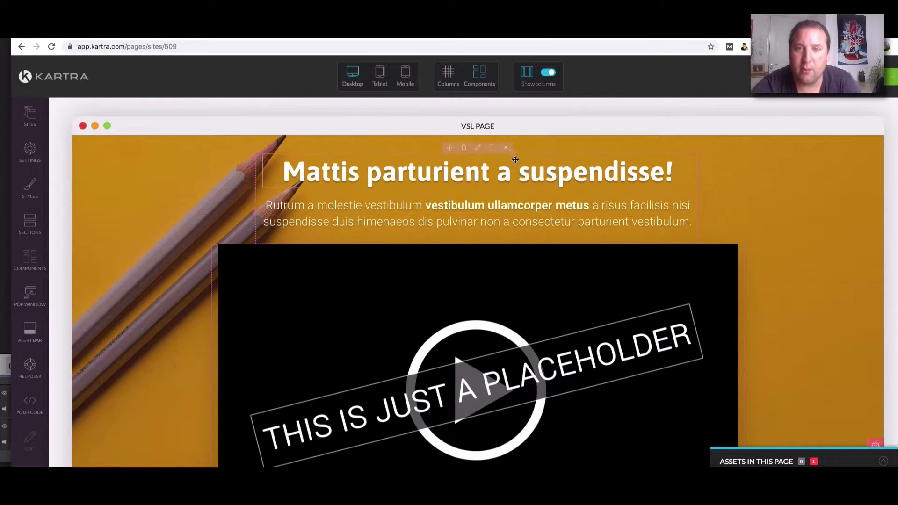
click(699, 185)
drag(699, 185, 258, 164)
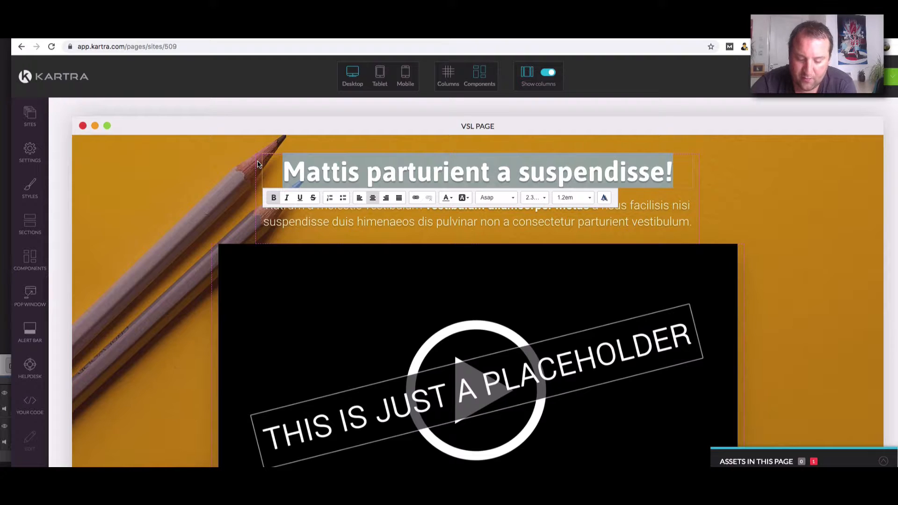
click(790, 309)
- Publish the VSL PAGE live and return to the dashboard
click(891, 76)
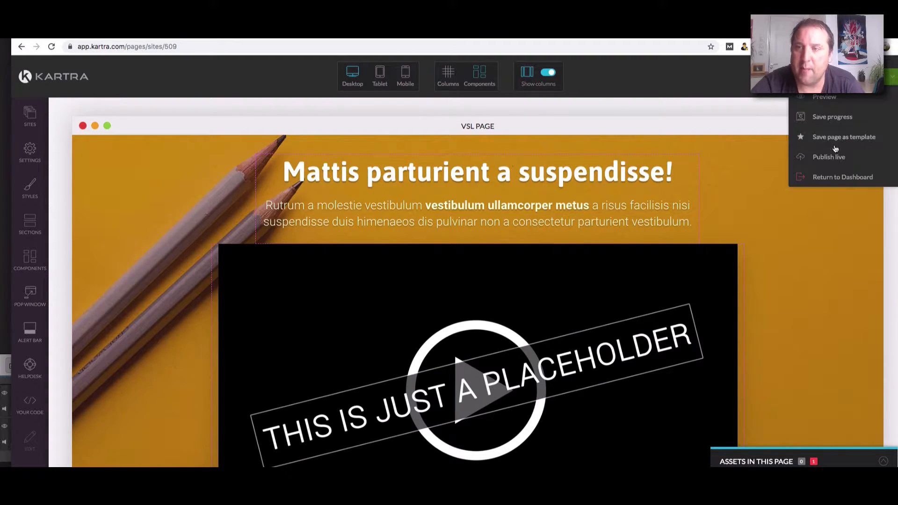
click(827, 159)
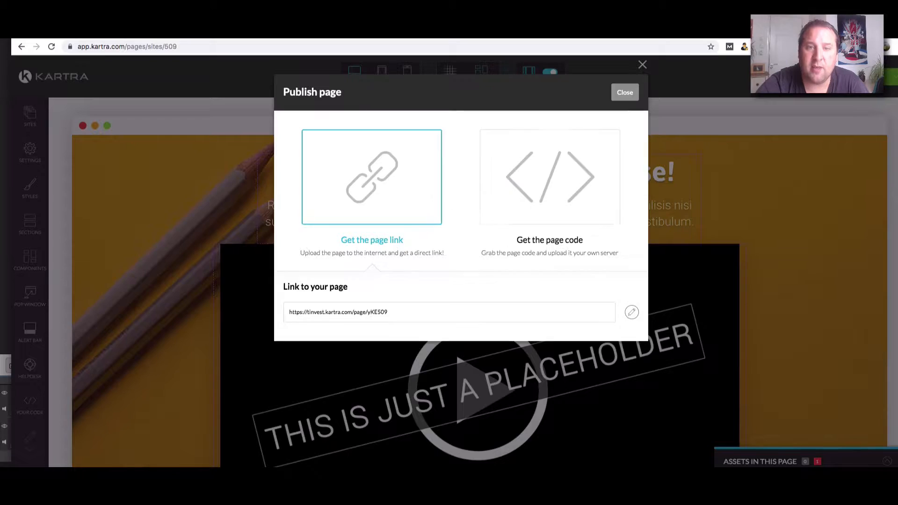
click(628, 96)
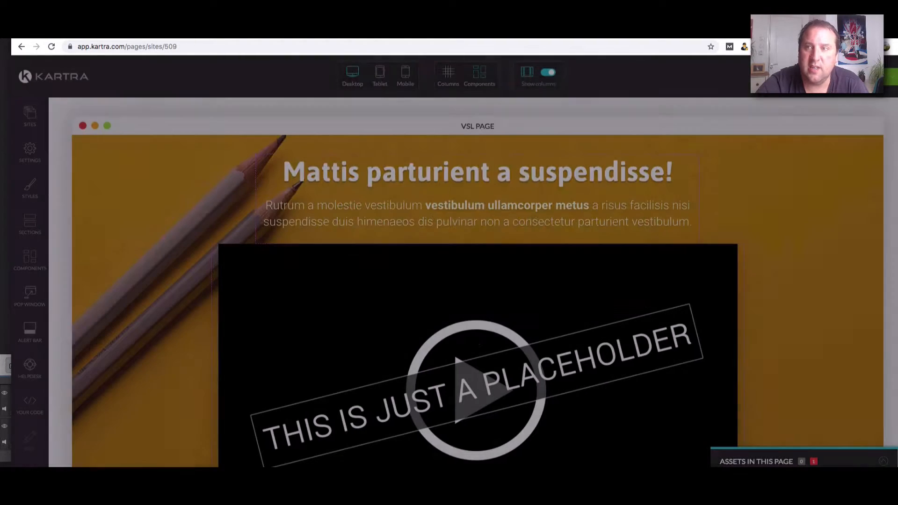
click(888, 76)
click(814, 178)
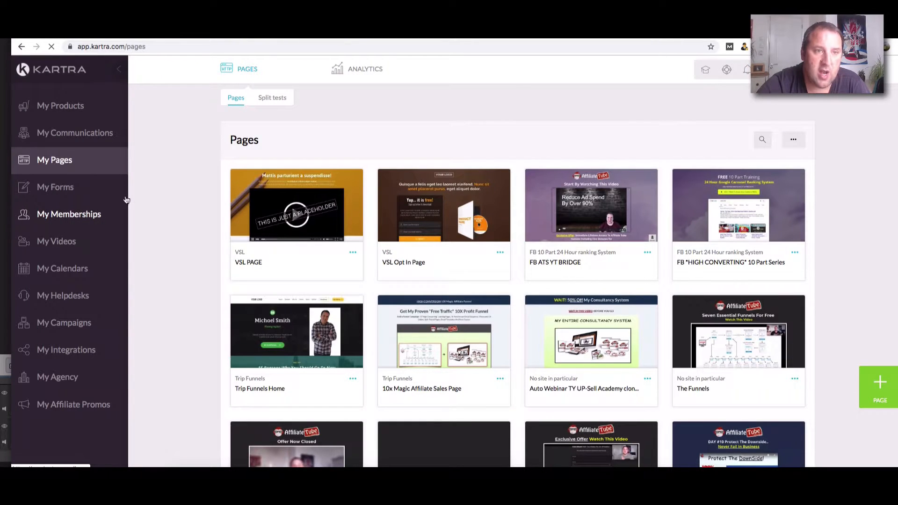
- Browse the Thank You page templates for a new page and preview the one with the green check mark
click(891, 379)
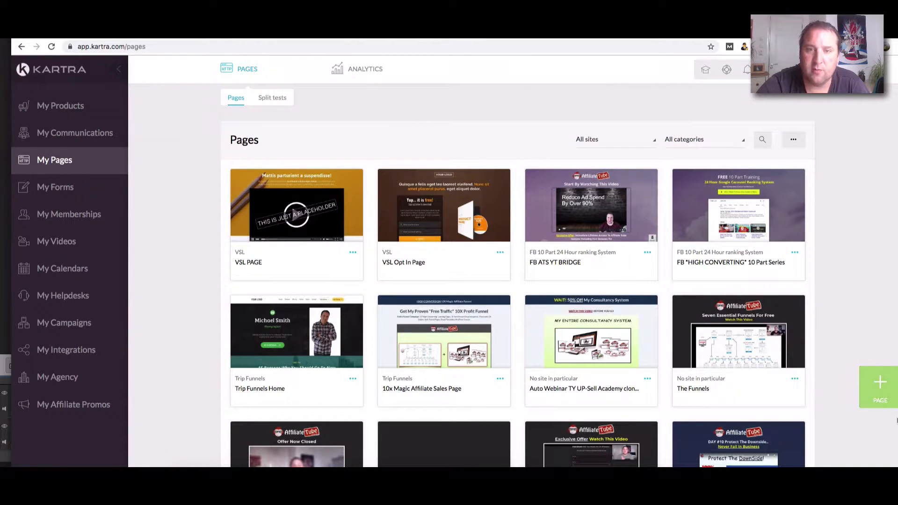
scroll(363, 305, down, 1)
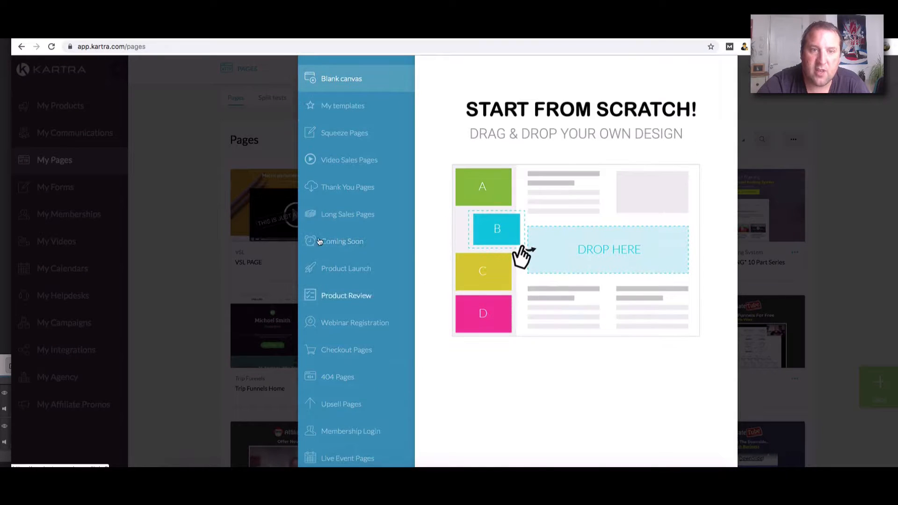
click(347, 187)
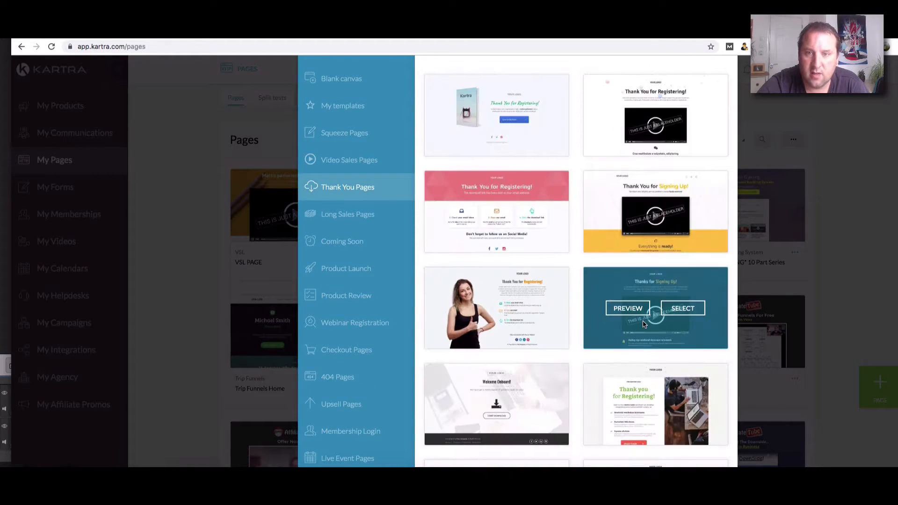
scroll(641, 325, up, 1)
scroll(641, 339, down, 5)
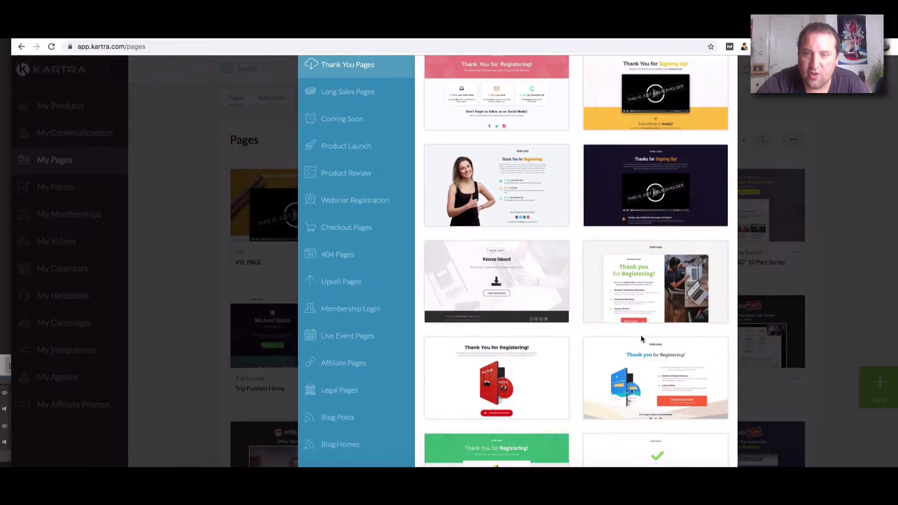
scroll(556, 232, up, 5)
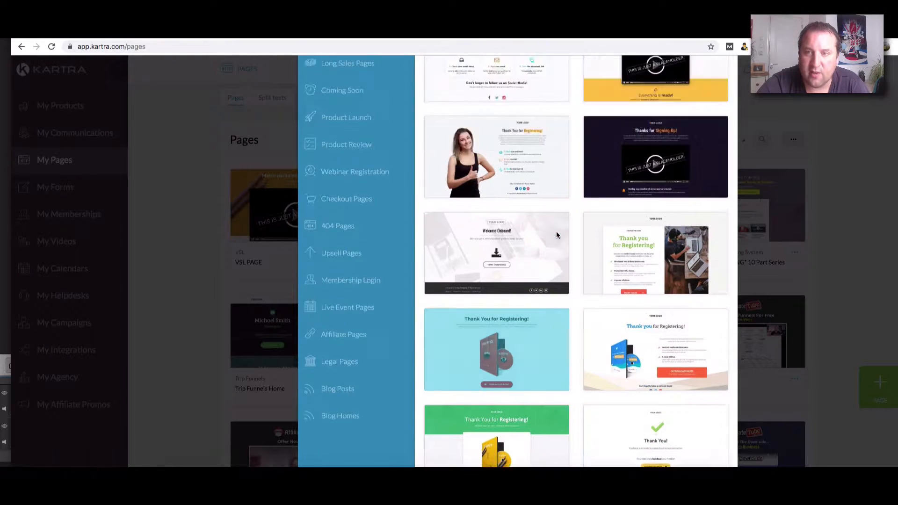
scroll(655, 225, down, 5)
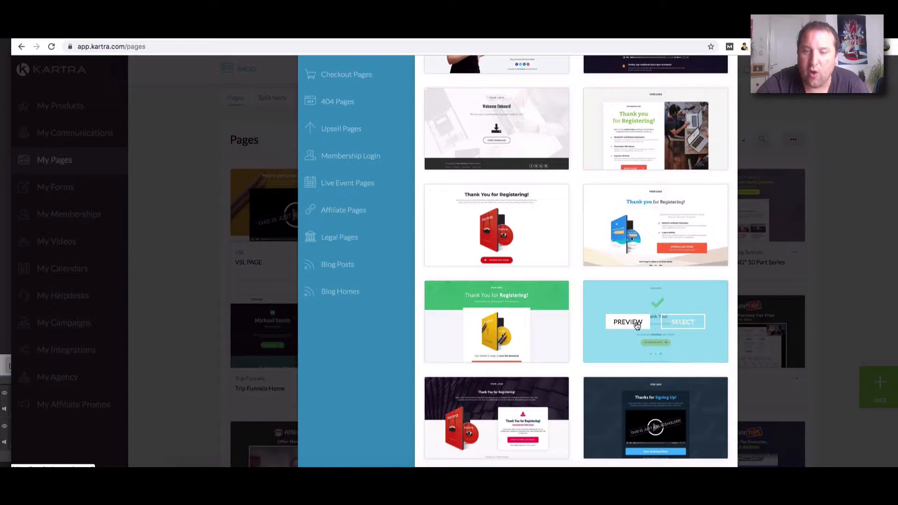
click(640, 323)
scroll(692, 339, up, 3)
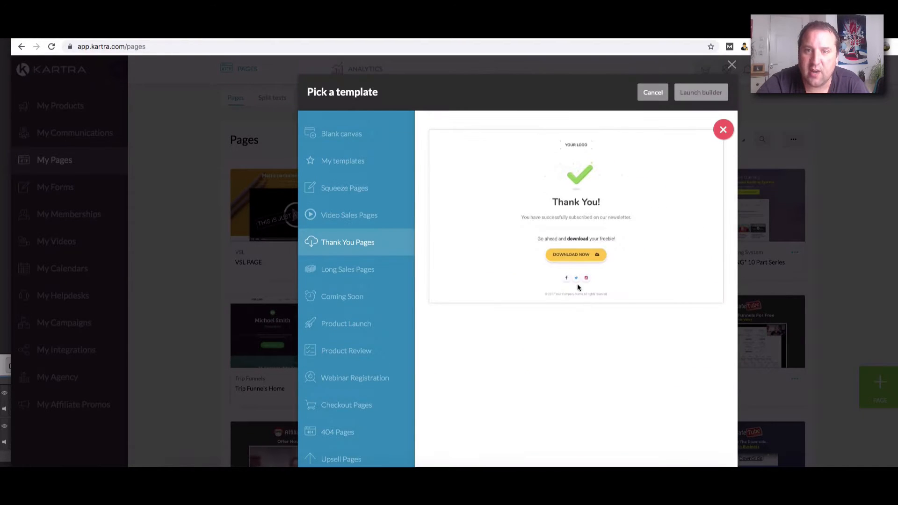
click(653, 92)
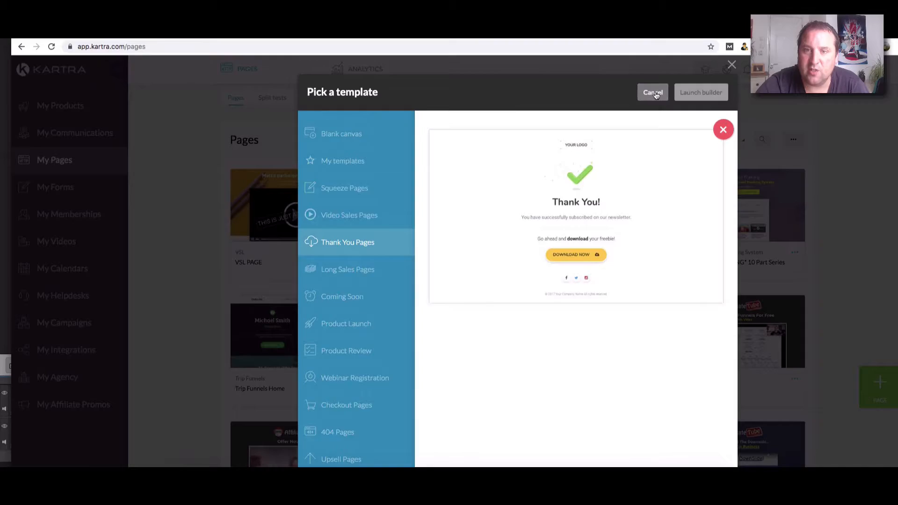
- Start a new page from the plain white Thank You template with the green check mark and launch the builder
scroll(660, 366, down, 2)
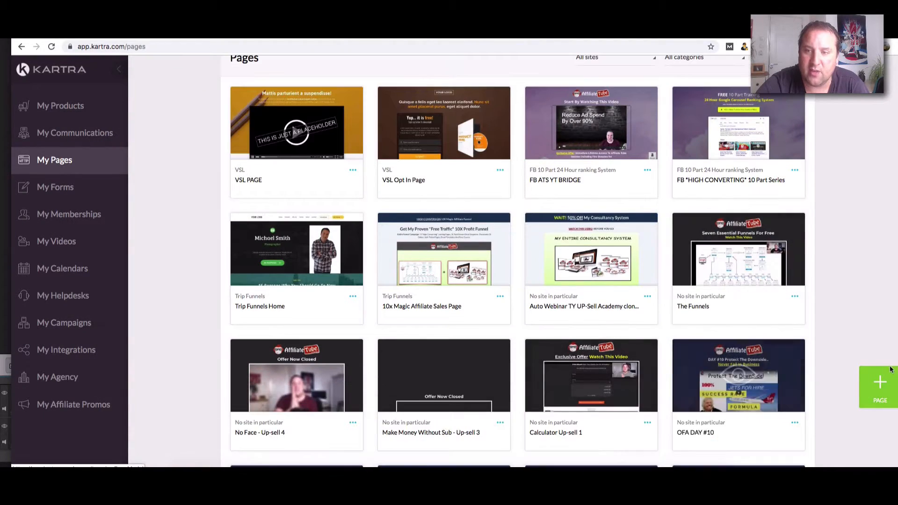
click(871, 383)
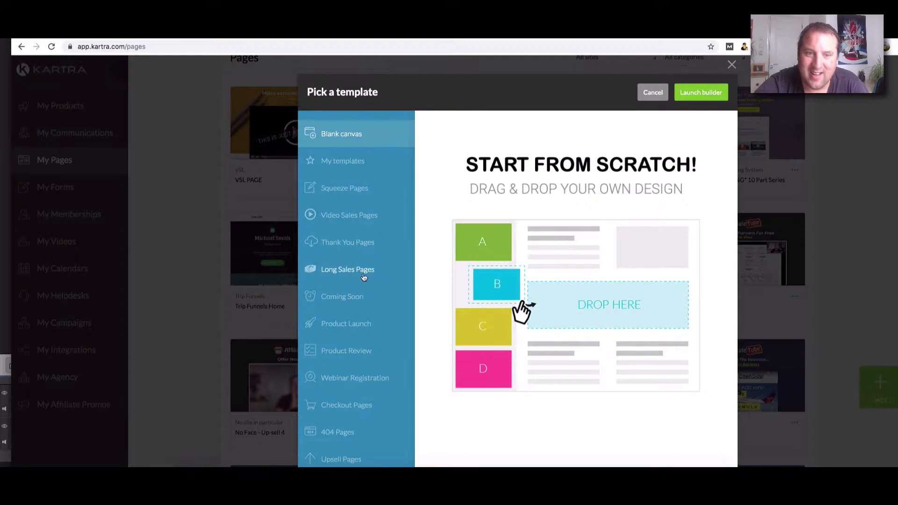
scroll(360, 268, down, 3)
click(356, 83)
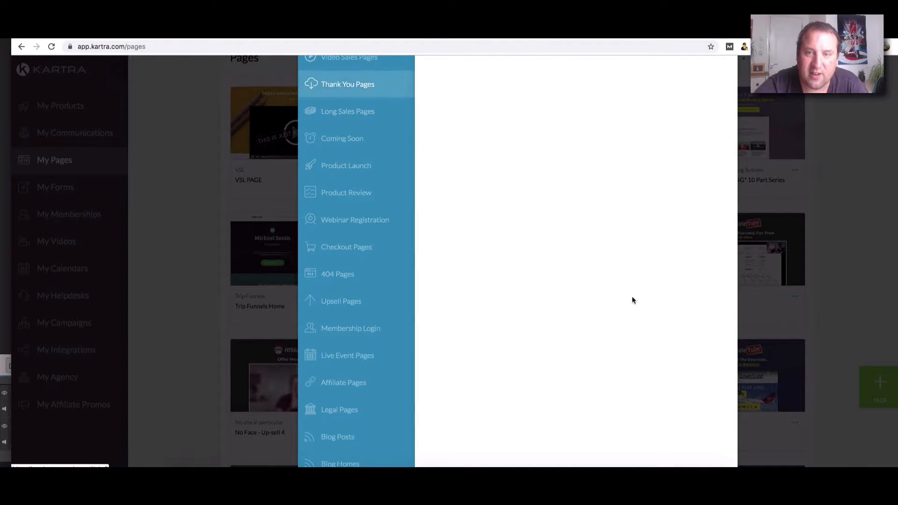
scroll(633, 313, down, 6)
scroll(634, 315, down, 8)
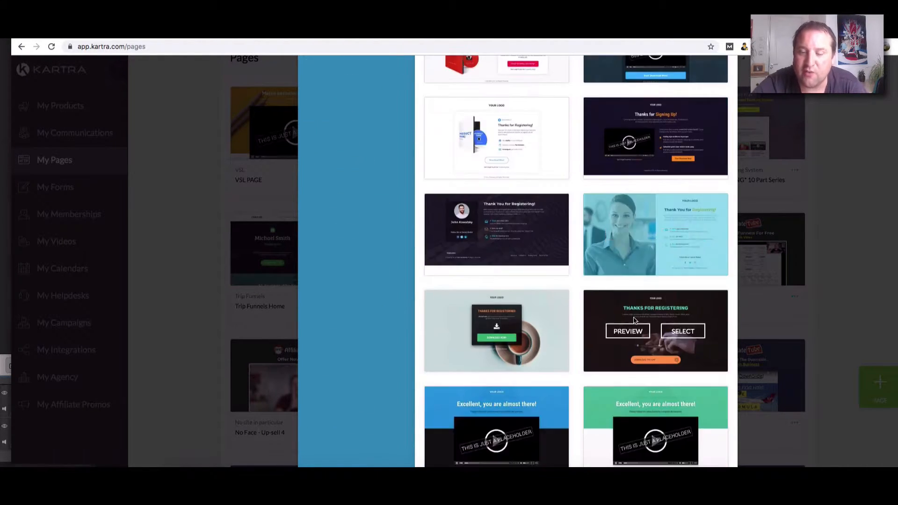
scroll(635, 323, up, 4)
scroll(634, 320, up, 6)
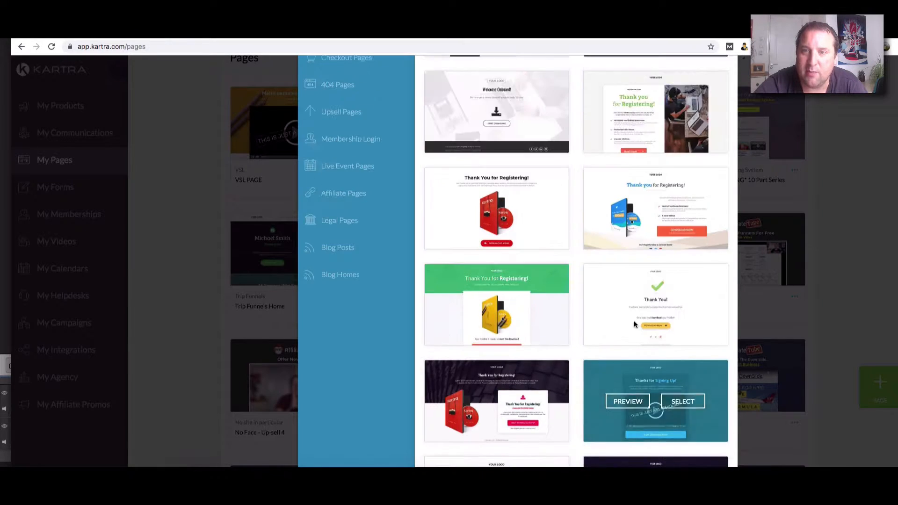
scroll(594, 220, up, 2)
scroll(562, 209, down, 2)
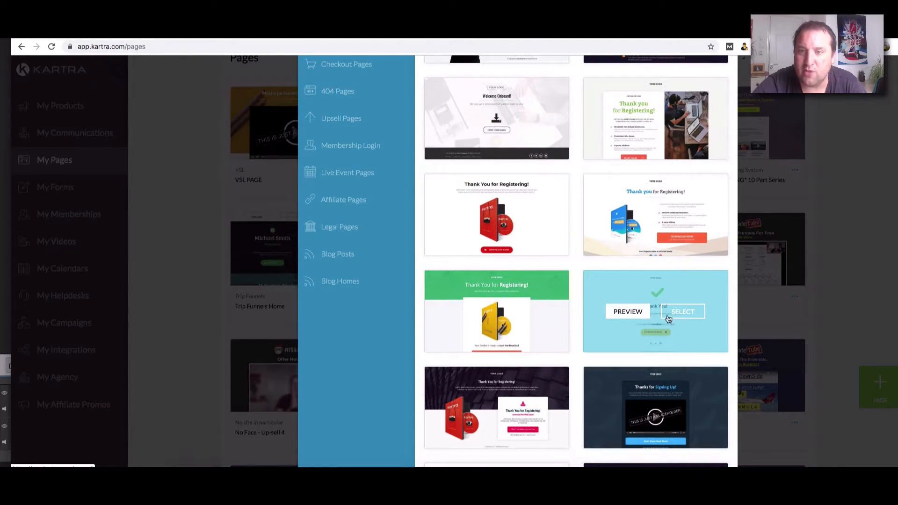
click(683, 312)
click(701, 93)
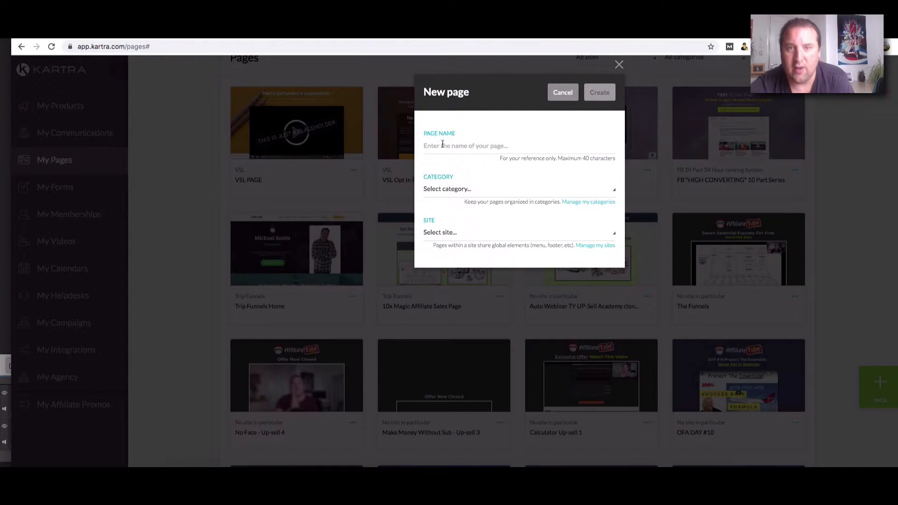
- Enter VSL PAGE as the name of the new page
click(443, 144)
text(VSL PAGE)
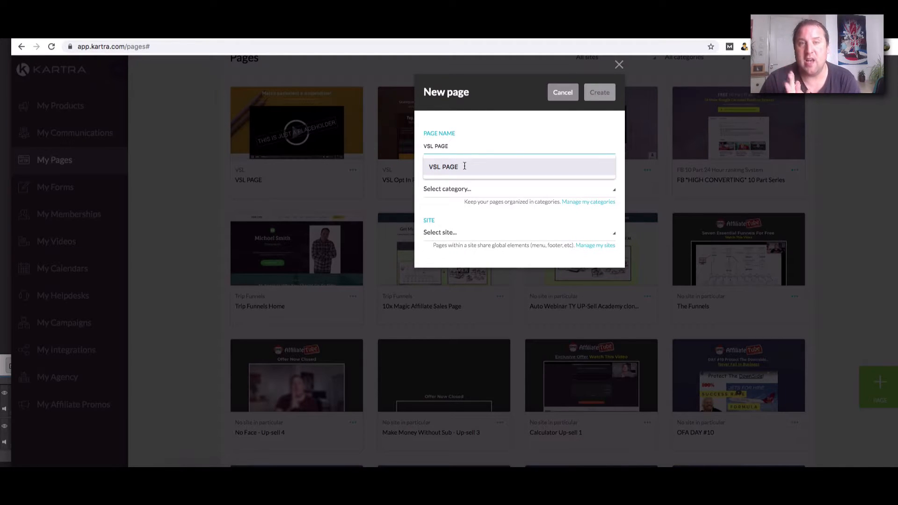
click(465, 167)
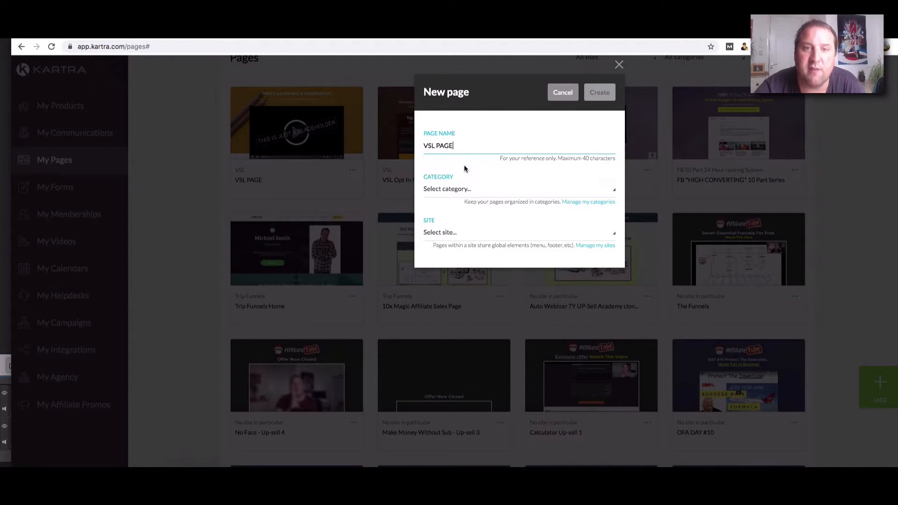
- Assign the new page to the VSL category and the VSL site
click(465, 192)
click(466, 193)
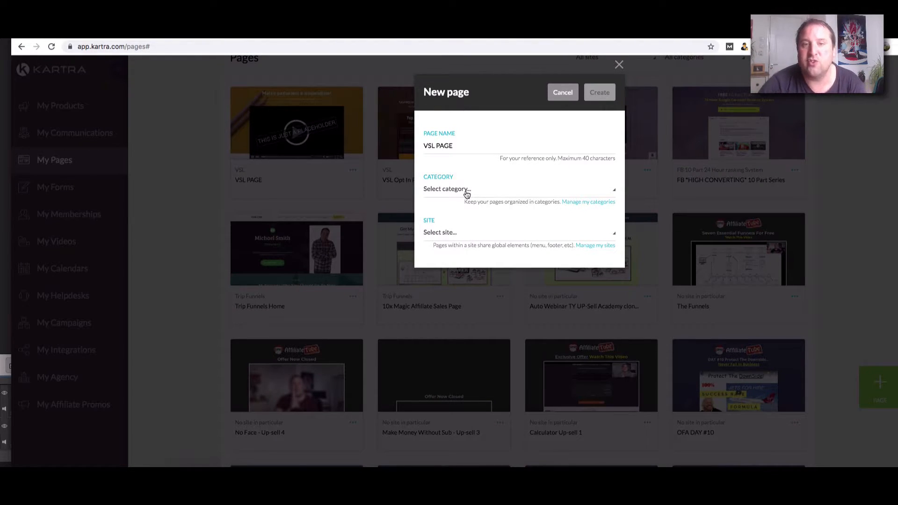
click(459, 190)
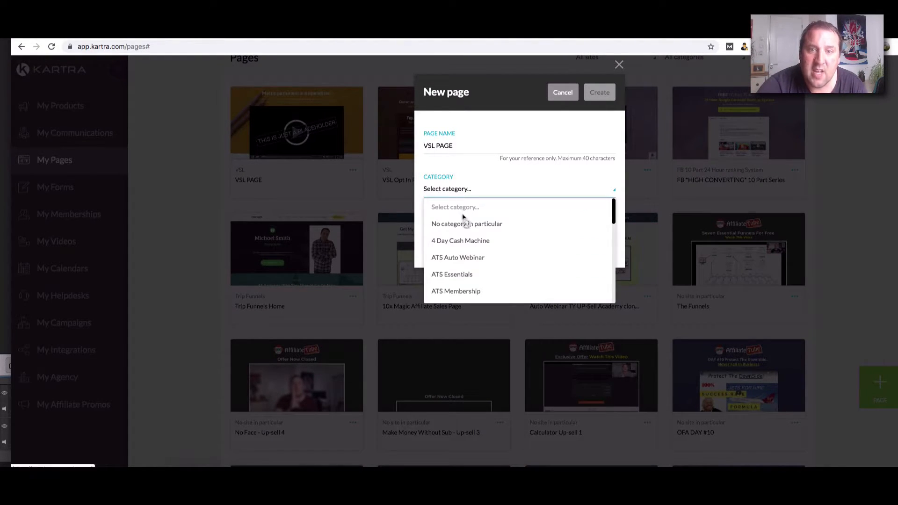
scroll(470, 267, down, 3)
click(456, 279)
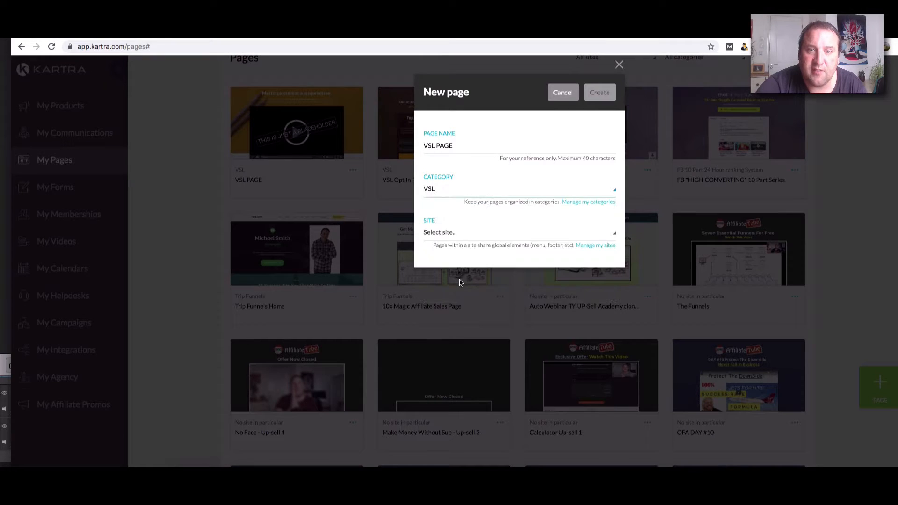
click(453, 234)
click(444, 318)
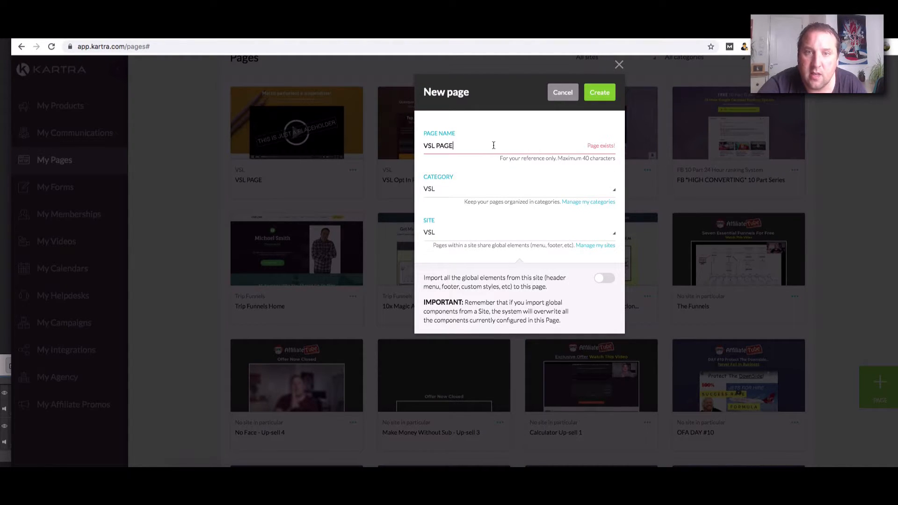
- Change the new page's name to VSL THANK YOU and create the page
drag(453, 146, 437, 145)
text(T)
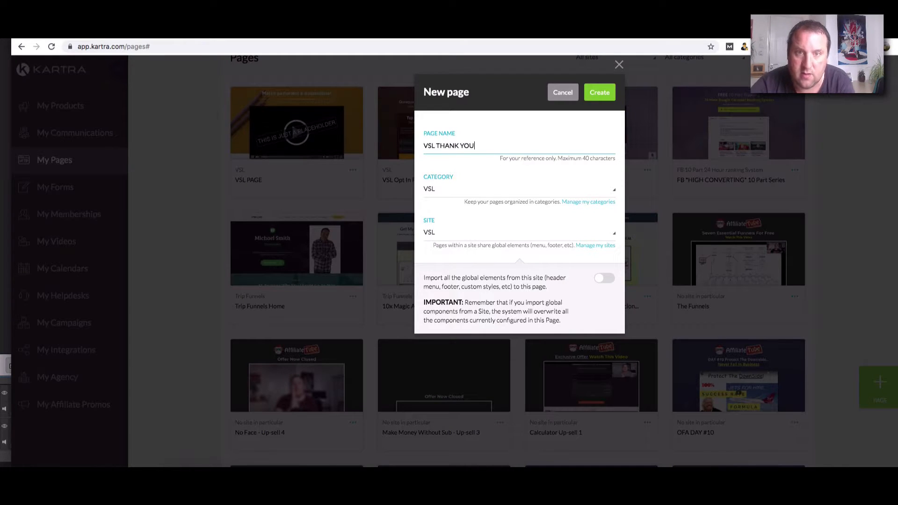
text(HANK YOU)
click(612, 91)
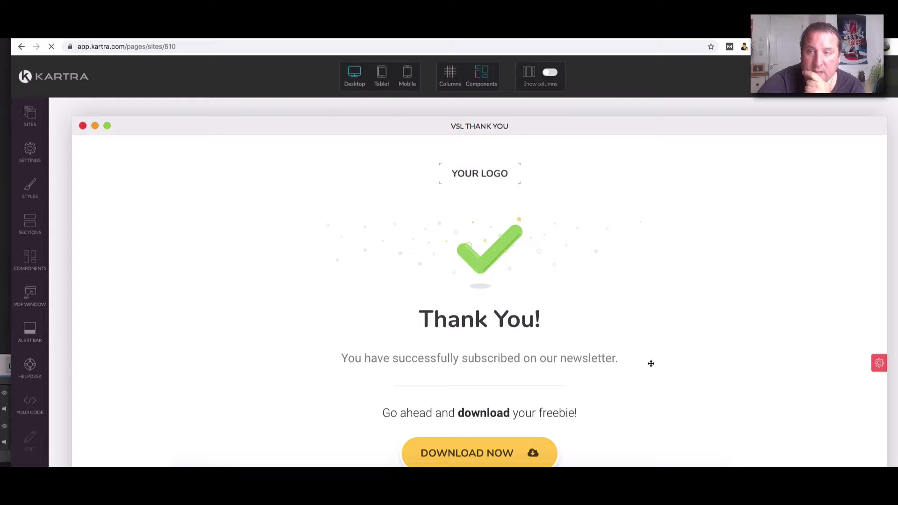
- Publish the VSL THANK YOU page and exit the builder to the dashboard
scroll(647, 363, down, 3)
click(890, 76)
click(848, 171)
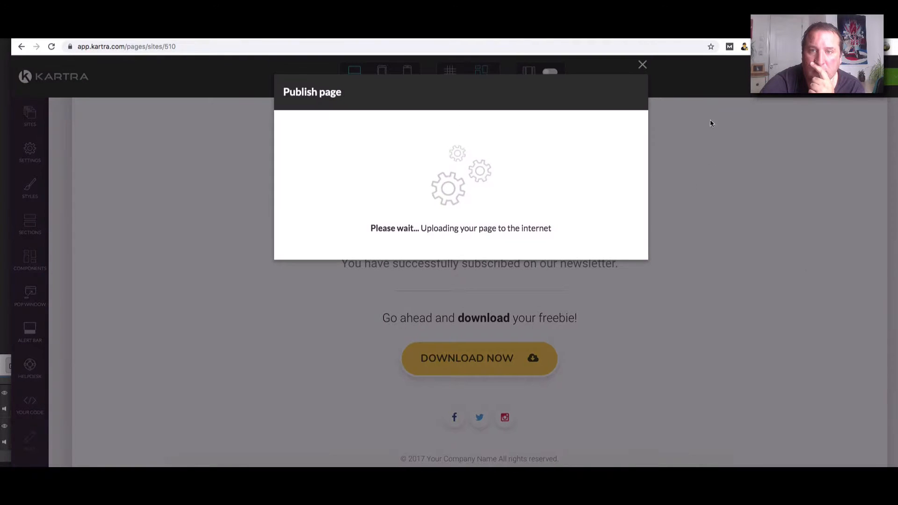
click(643, 67)
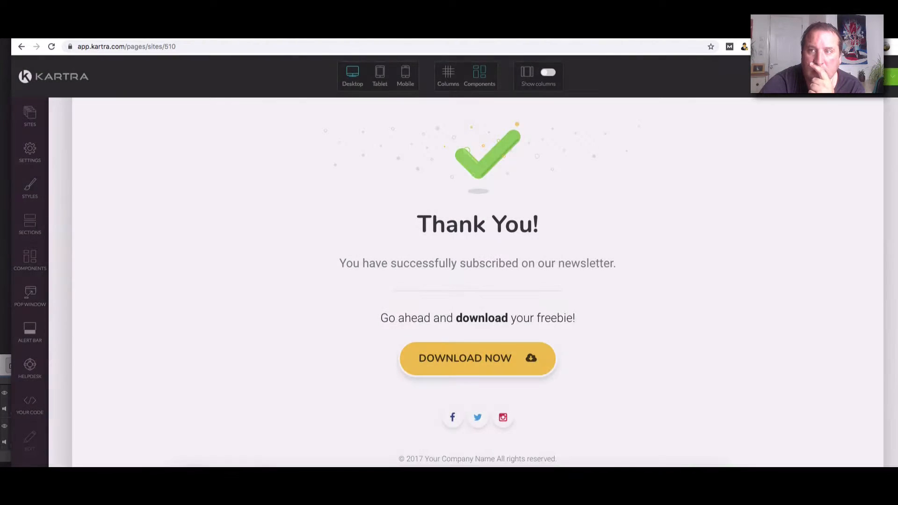
click(855, 174)
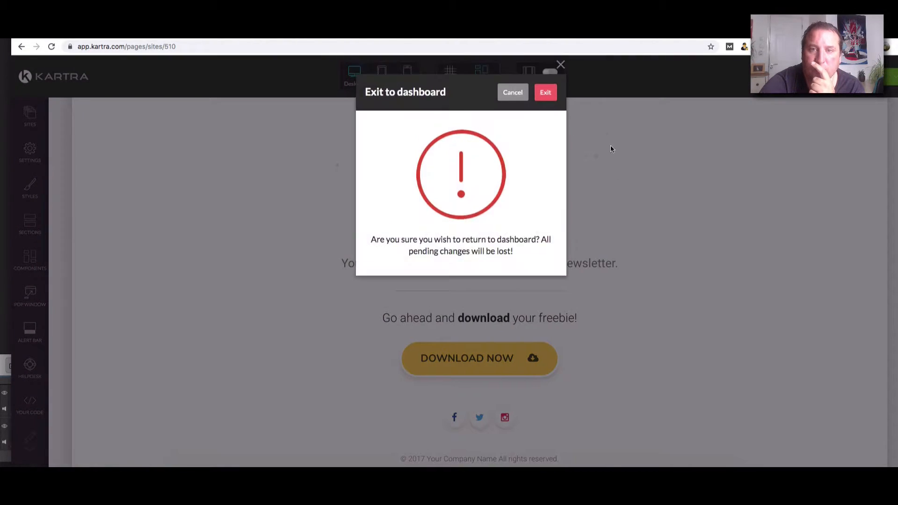
click(546, 92)
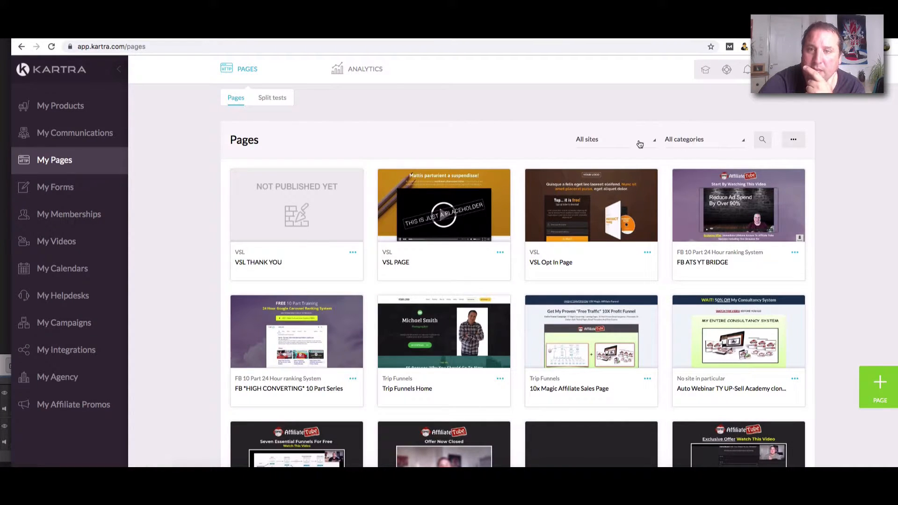
- Filter the page list to the VSL site and open the VSL THANK YOU page for editing
click(646, 140)
click(557, 226)
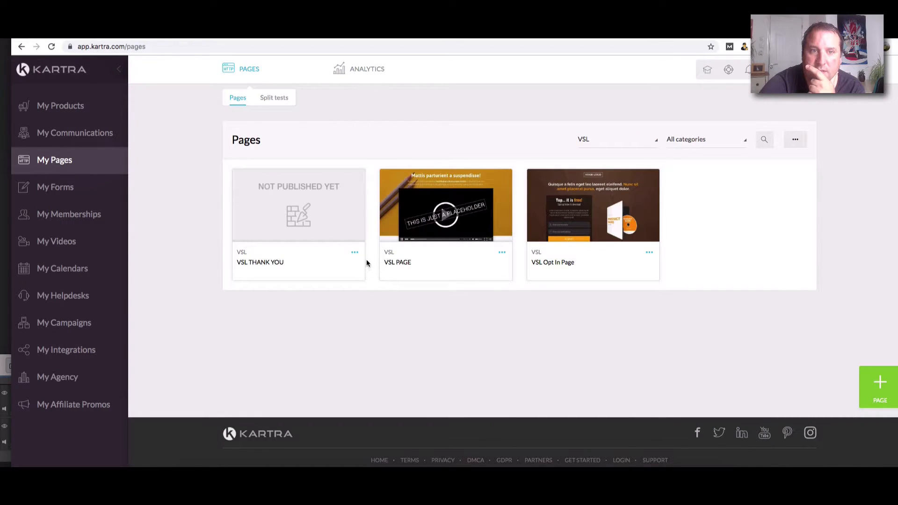
click(354, 252)
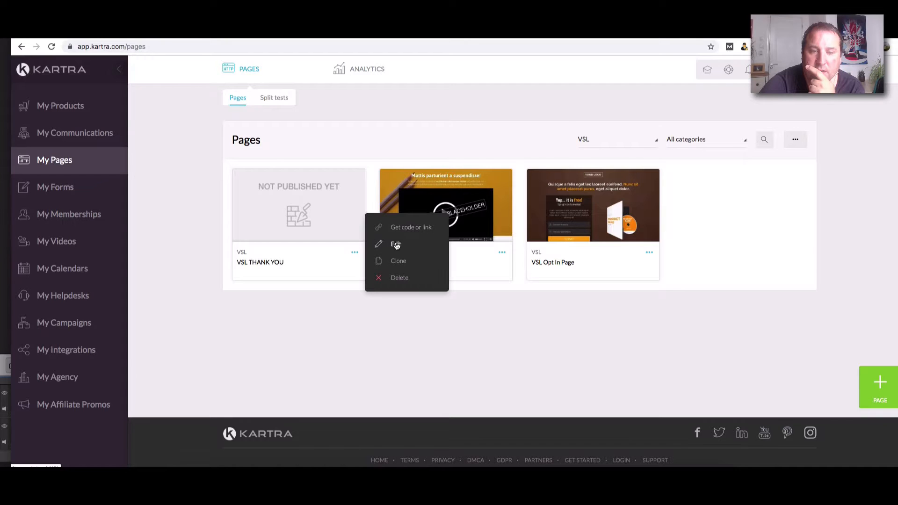
click(395, 244)
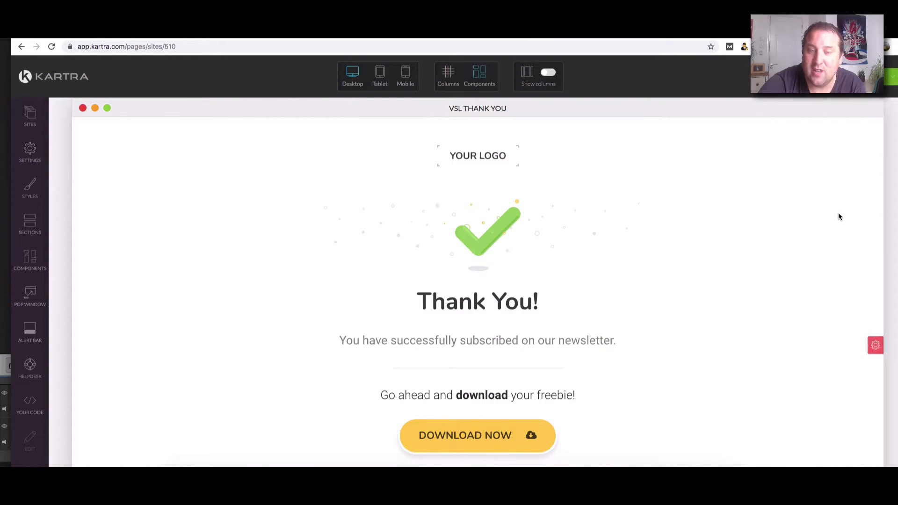
- In the page's tag settings, choose the VSL category and open its tag choices for page visitors
click(28, 153)
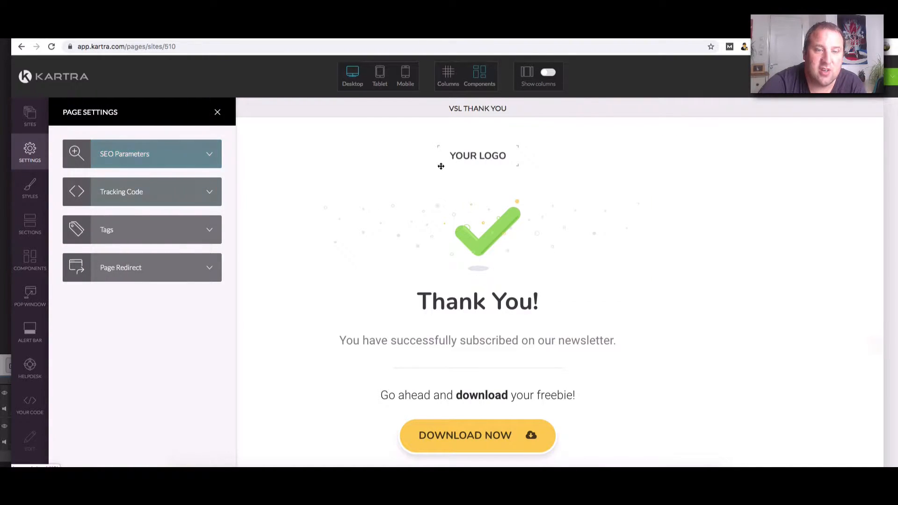
click(217, 111)
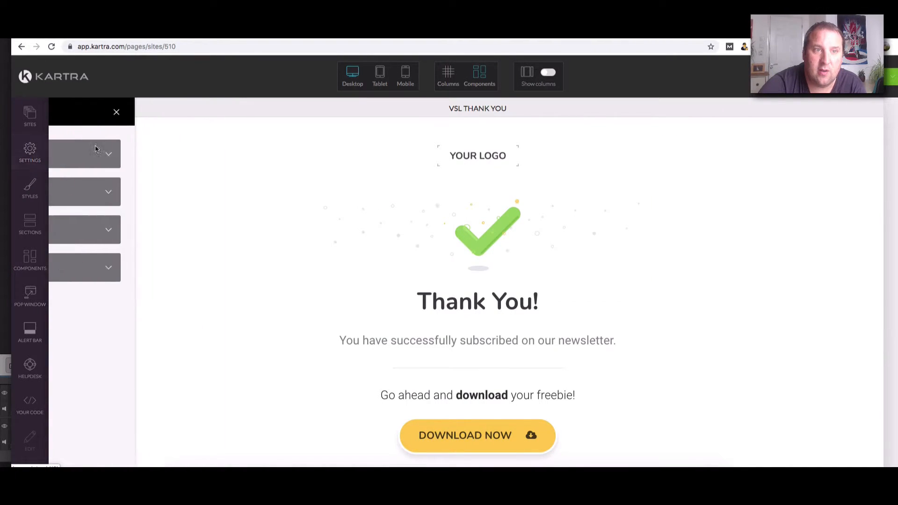
click(30, 150)
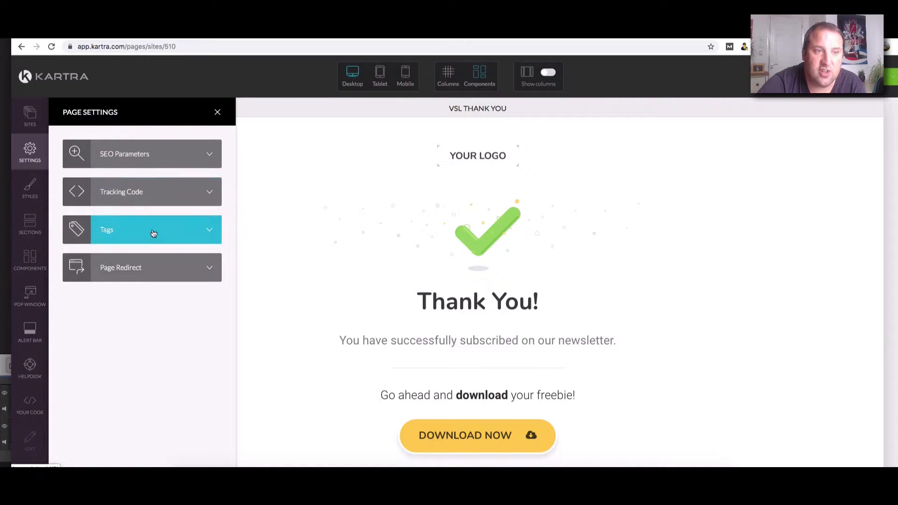
click(205, 235)
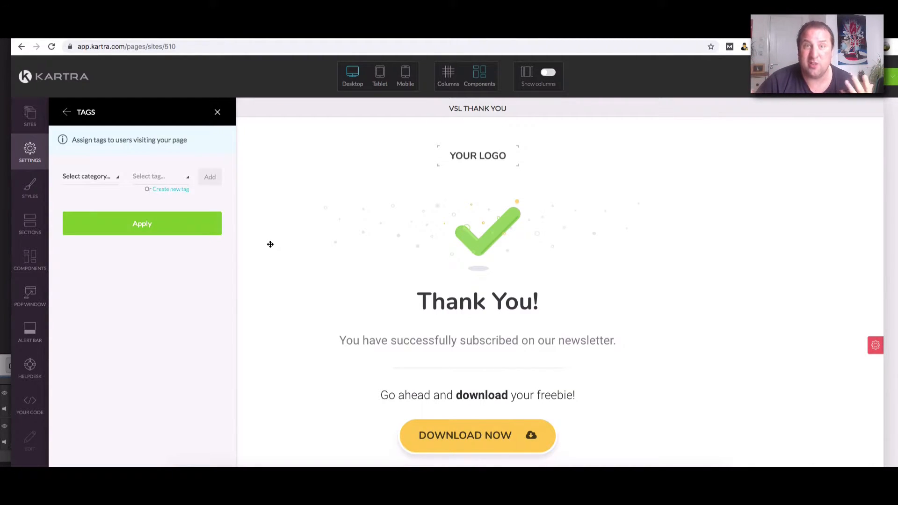
click(114, 177)
scroll(78, 294, down, 3)
scroll(87, 290, down, 5)
click(84, 279)
click(149, 177)
click(172, 184)
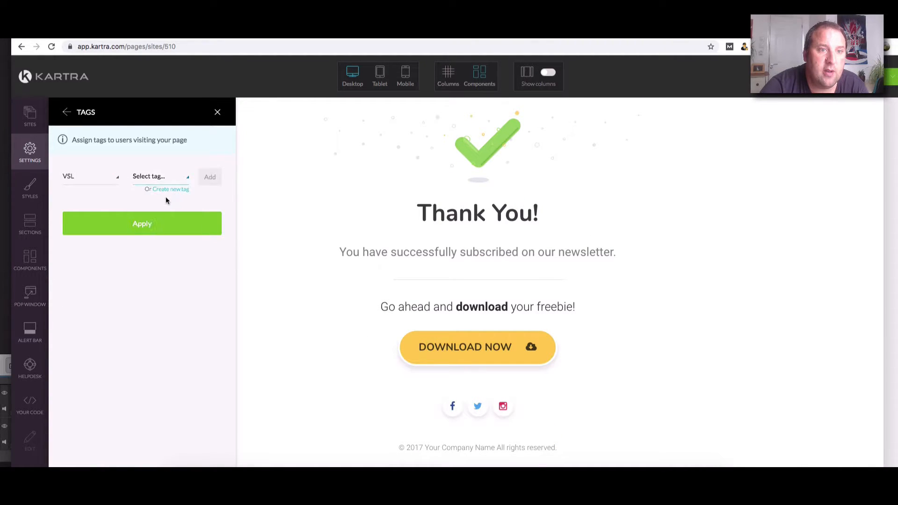
- Start a new tag for the thank-you page and name it "VSL BOOKED A CALL"
click(167, 191)
click(344, 148)
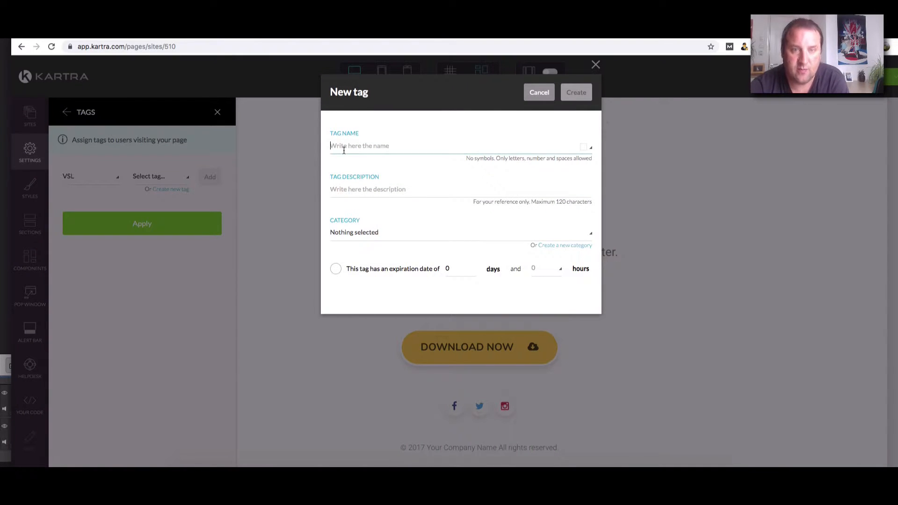
text(vs)
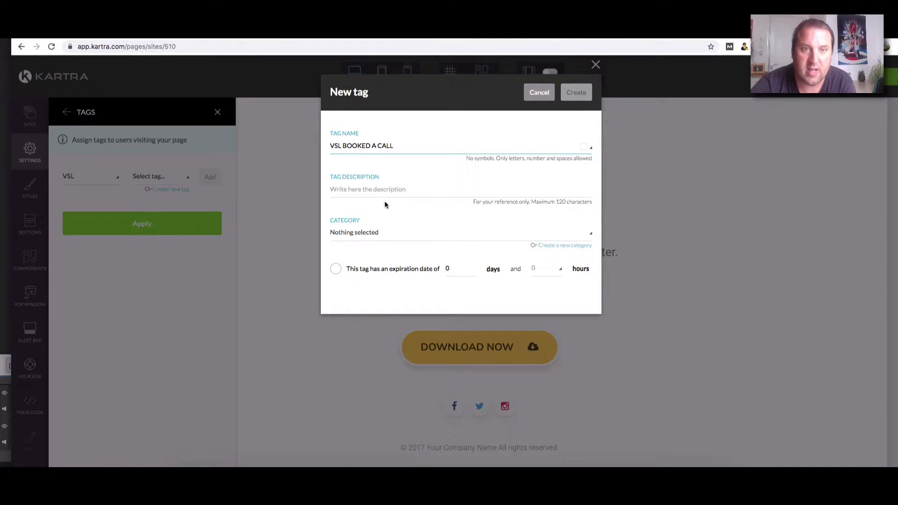
drag(395, 145, 314, 145)
text(x)
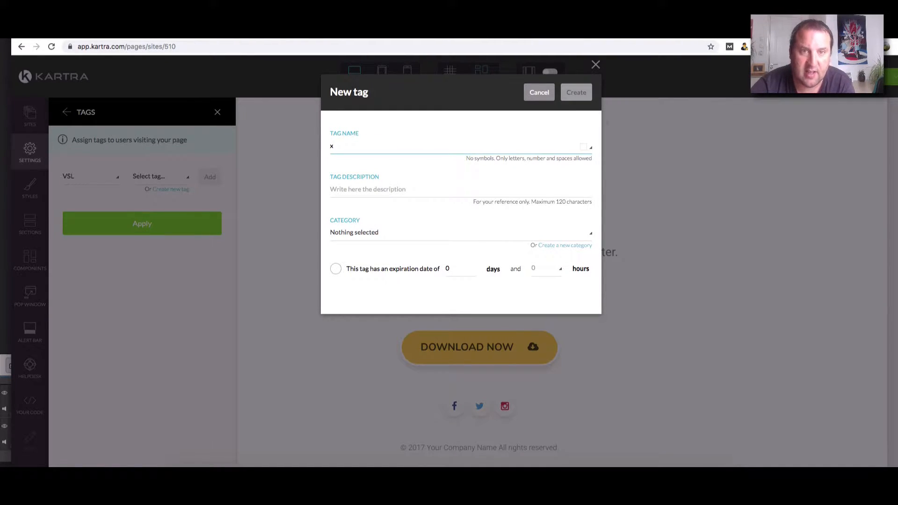
key(BackSpace)
key(super+z)
key(super+z)
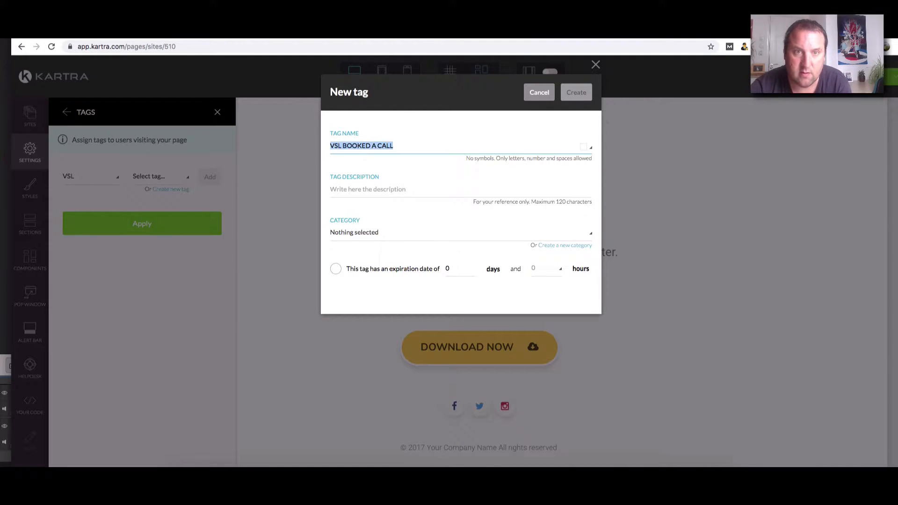
- Copy the tag name "VSL BOOKED A CALL" into the tag description
right_click(388, 146)
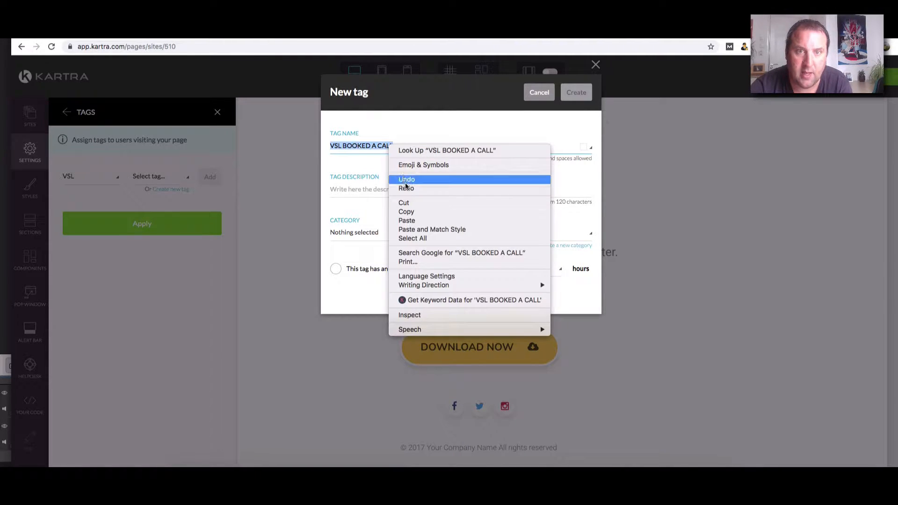
click(406, 210)
click(382, 193)
key(super+v)
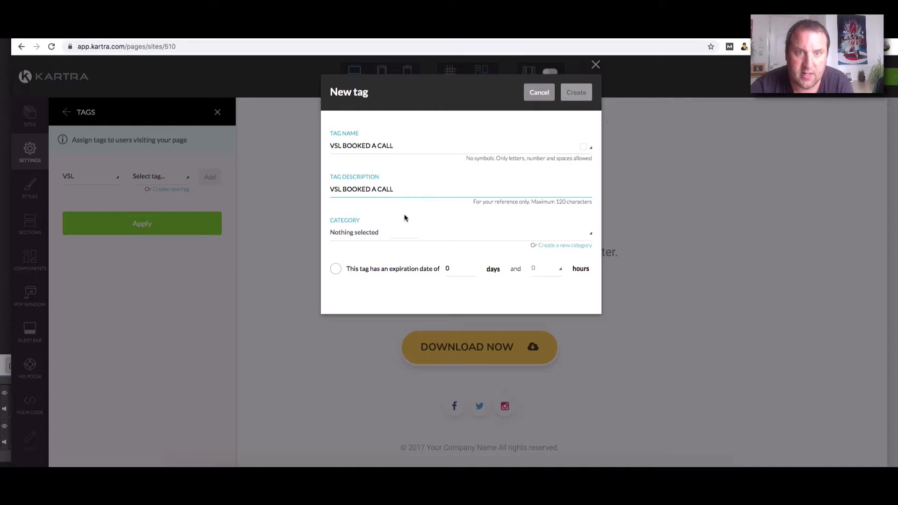
- Assign the new tag to the VSL category and create it
click(367, 234)
scroll(378, 304, down, 5)
click(355, 322)
click(400, 217)
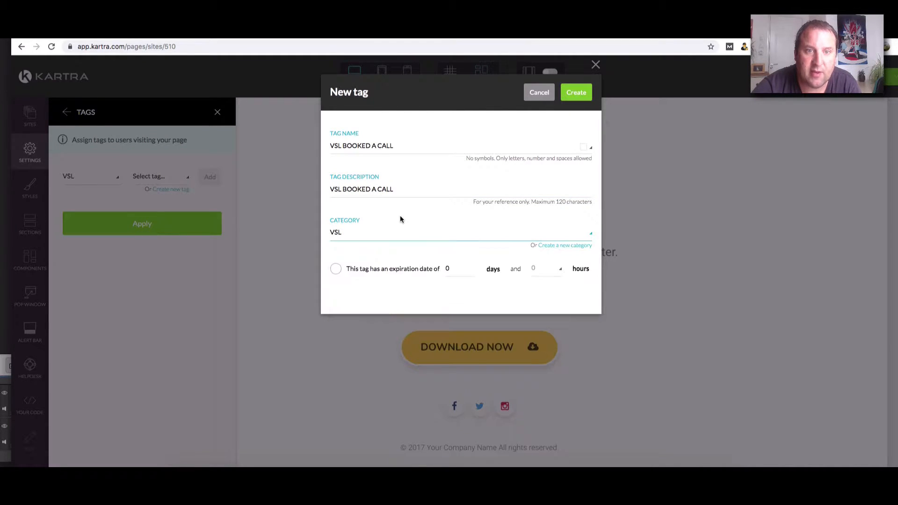
click(570, 95)
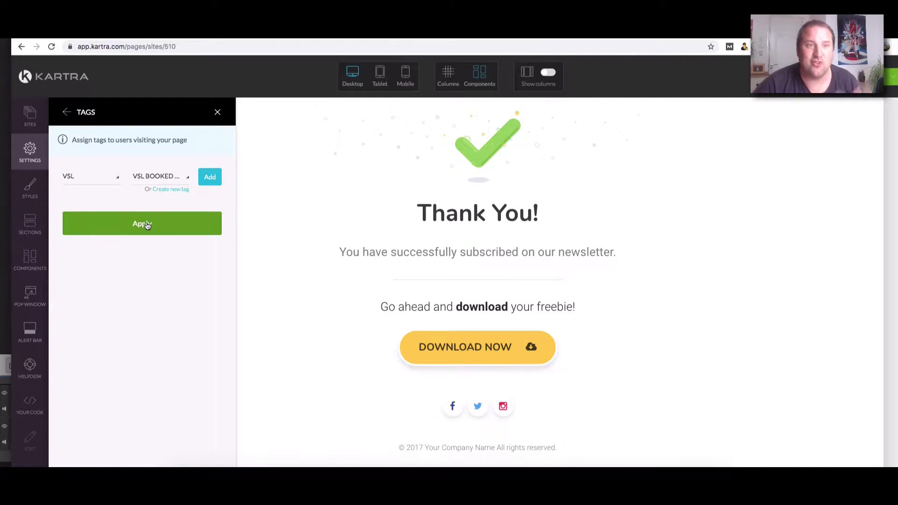
- Apply the thank-you page's tag settings and close them
click(141, 231)
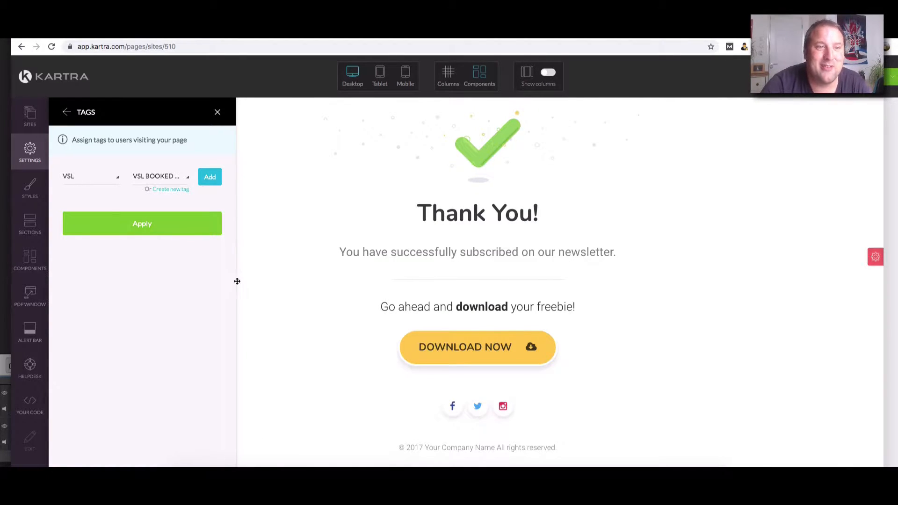
click(216, 224)
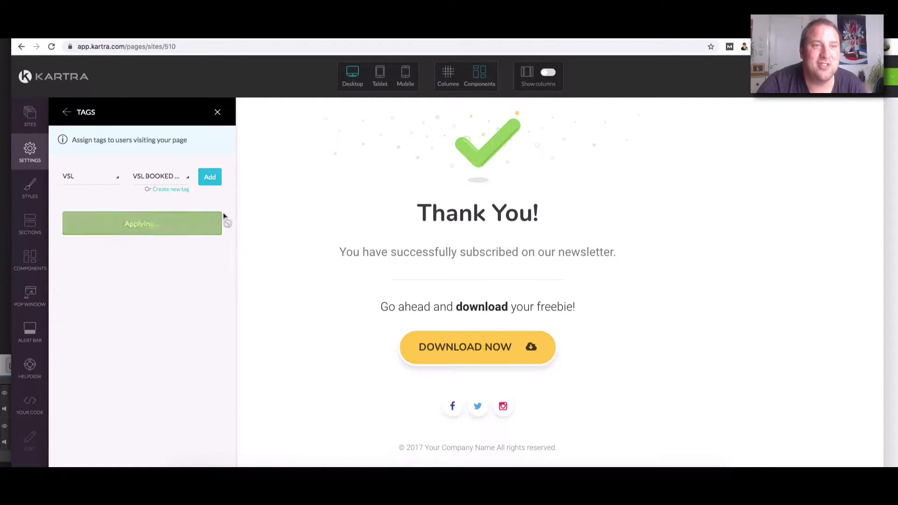
click(218, 113)
- Check the live publishing options for the thank-you page and close them
click(891, 76)
click(824, 176)
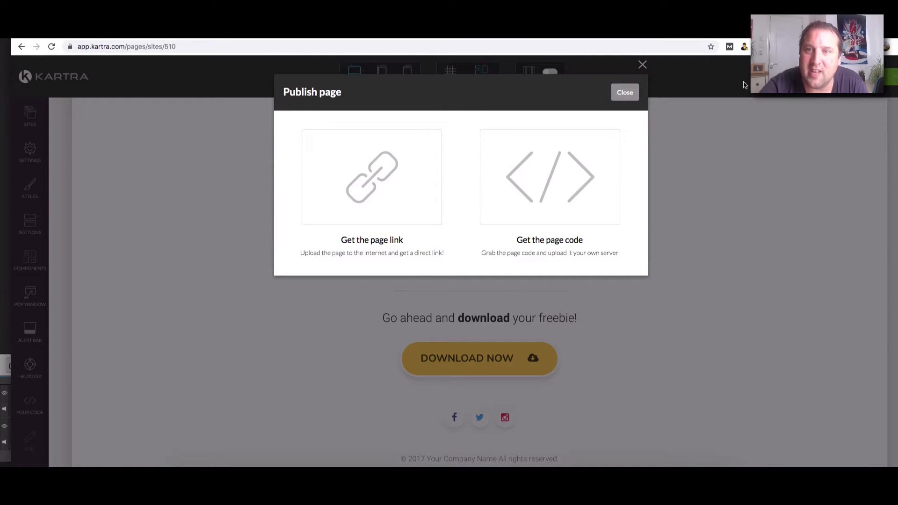
click(619, 97)
- Leave the page editor for the dashboard and switch to the My Calendars list
click(865, 77)
scroll(844, 268, up, 1)
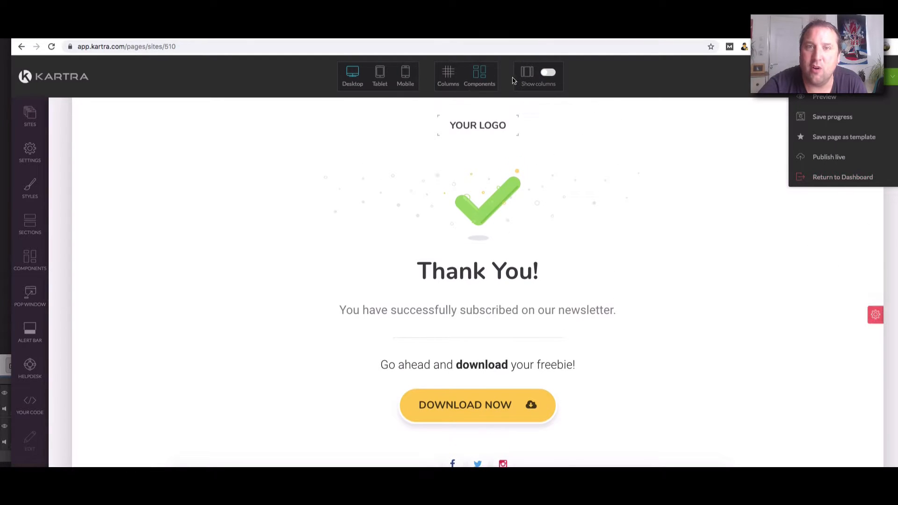
click(833, 177)
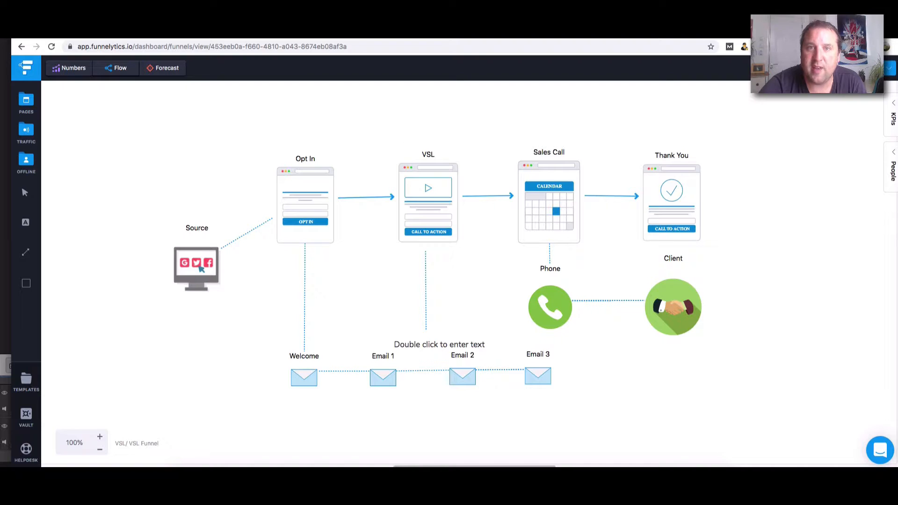
click(585, 31)
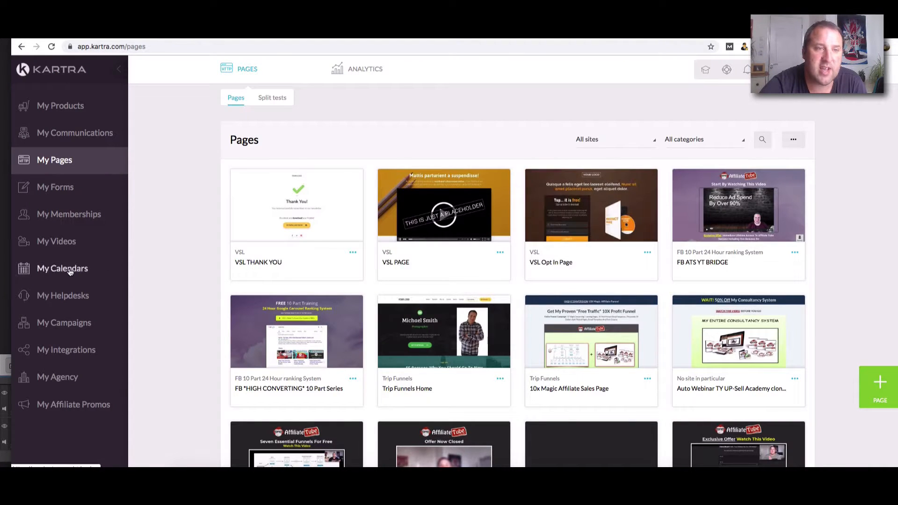
click(568, 31)
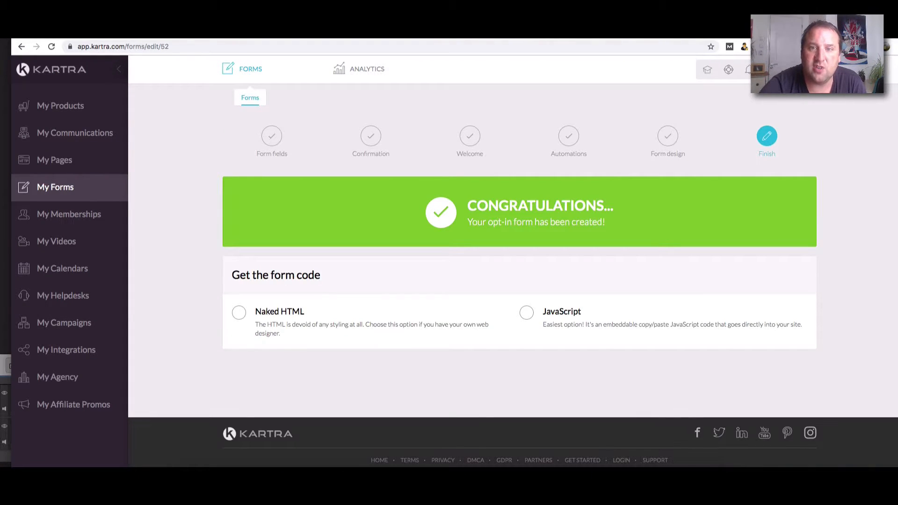
click(590, 31)
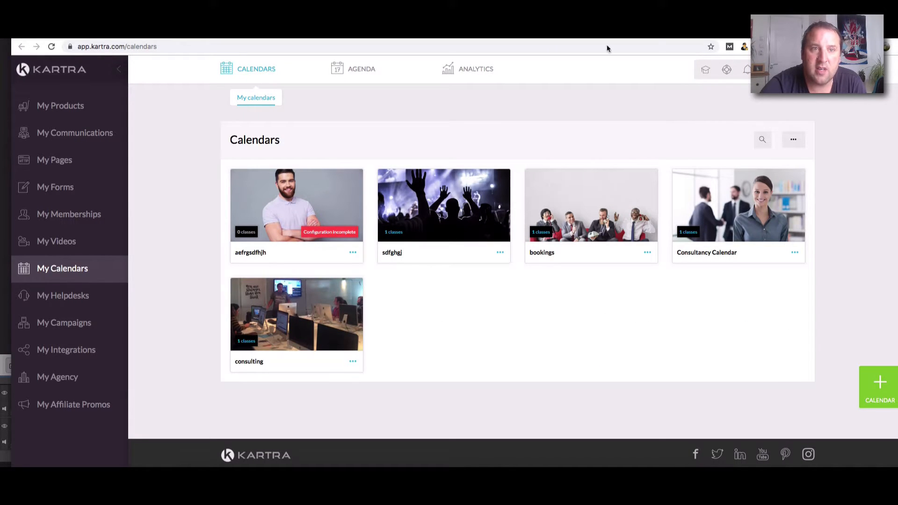
- Delete the calendar named sdfghgj
click(500, 254)
click(544, 304)
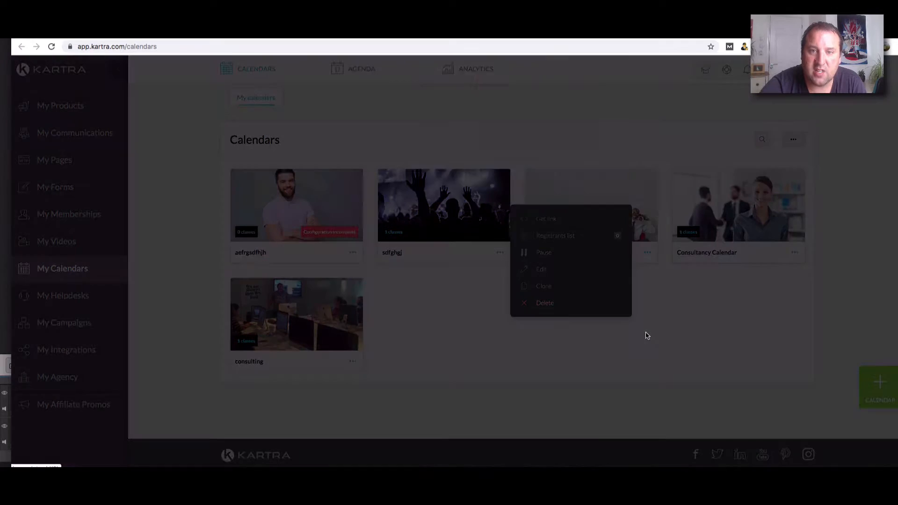
click(598, 91)
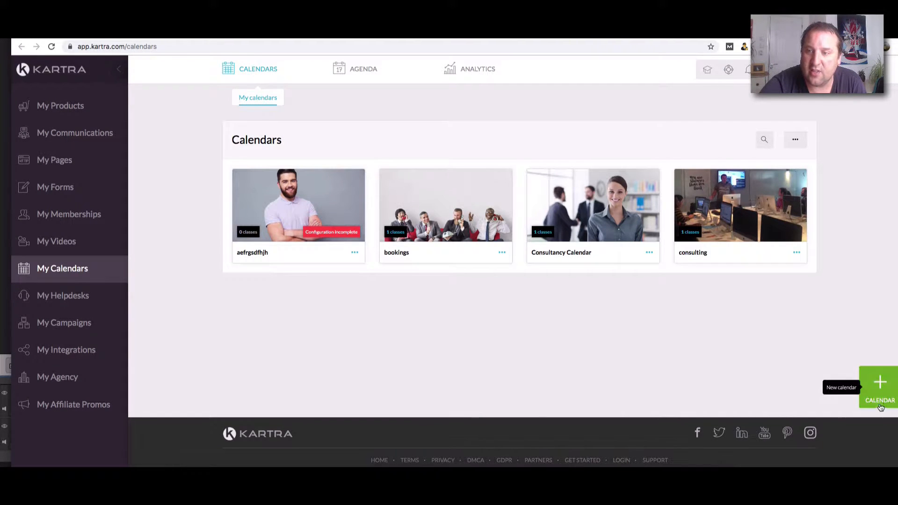
- Delete the incompletely configured calendar named aefrgsdfhjh
click(354, 253)
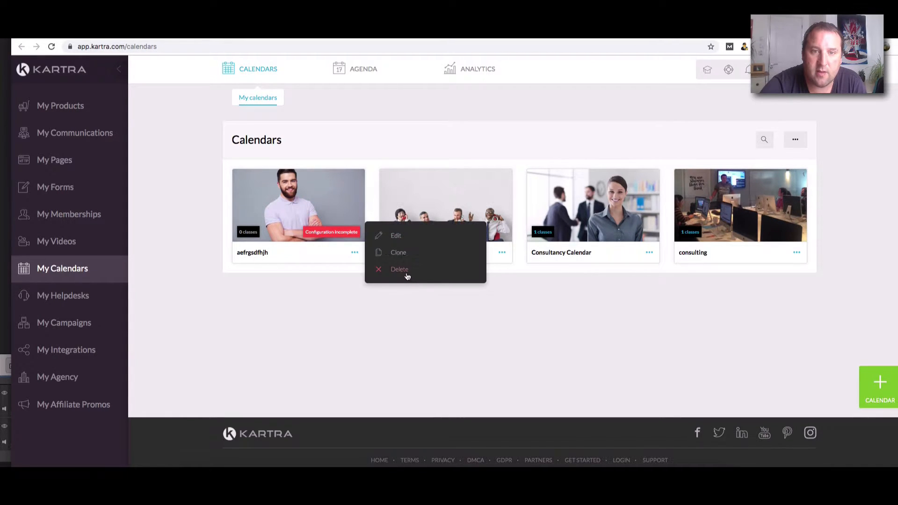
click(406, 274)
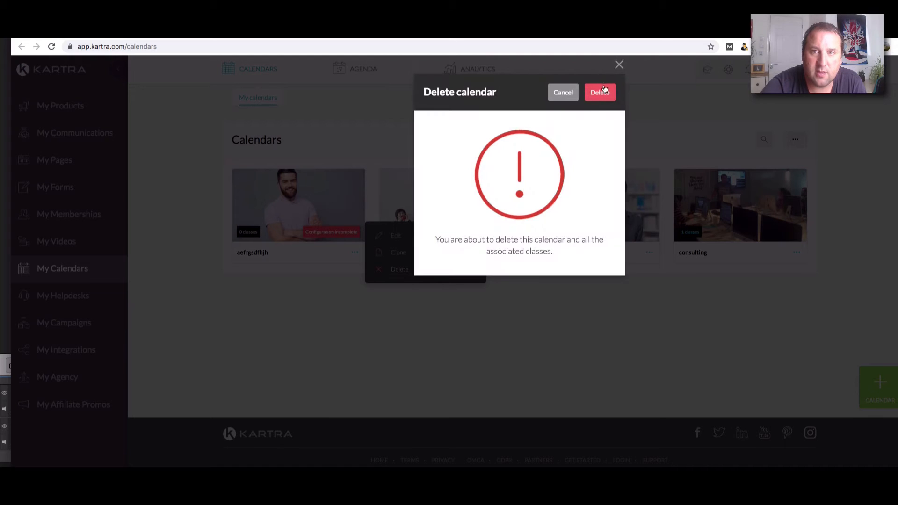
click(600, 92)
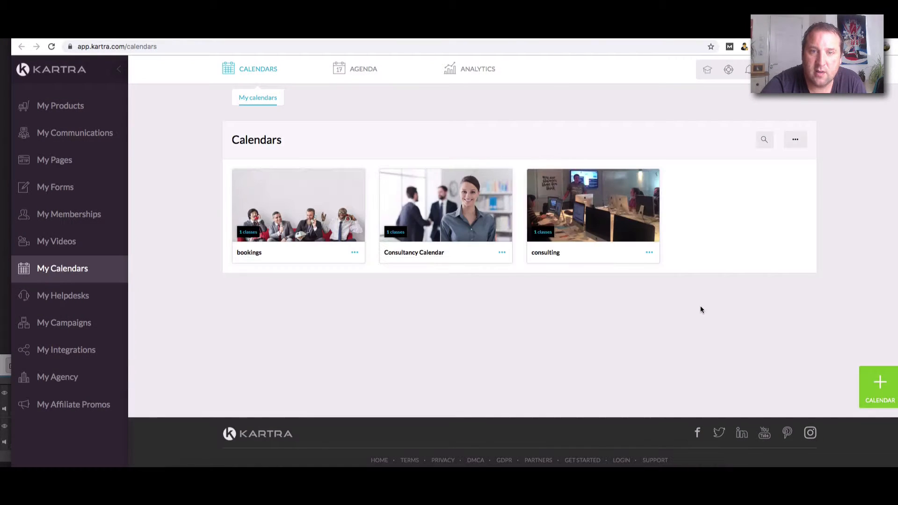
- Start a new calendar based on the Consultant model
click(879, 382)
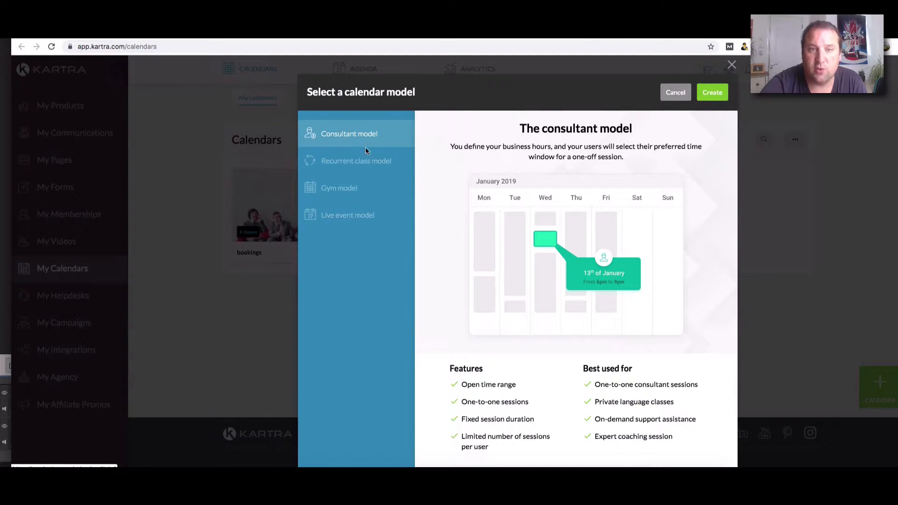
scroll(461, 250, down, 1)
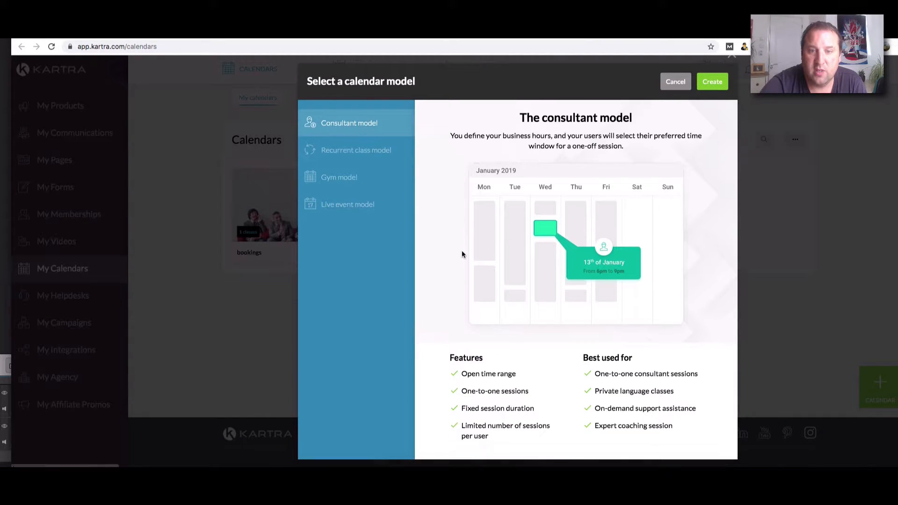
click(712, 82)
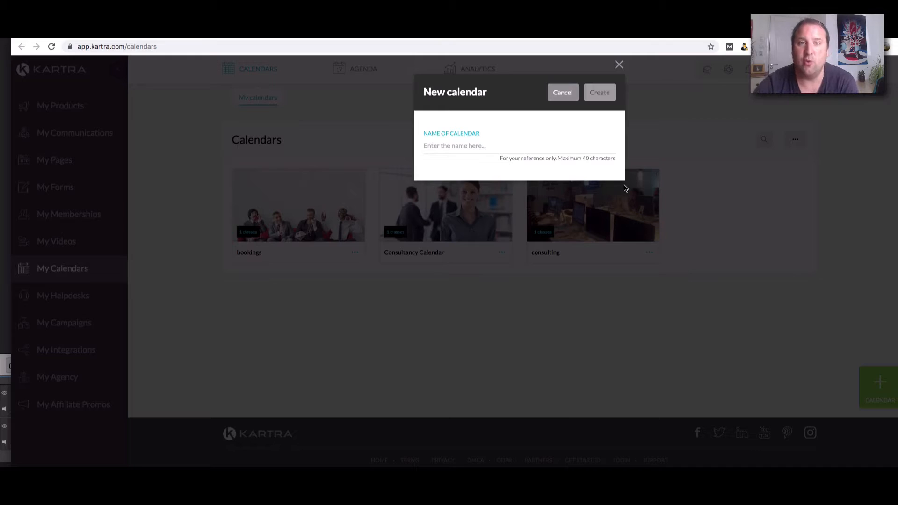
- Name the new calendar "VSL Sales Call" and create it
click(429, 145)
text(Sales Cal)
key(BackSpace)
key(BackSpace)
key(BackSpace)
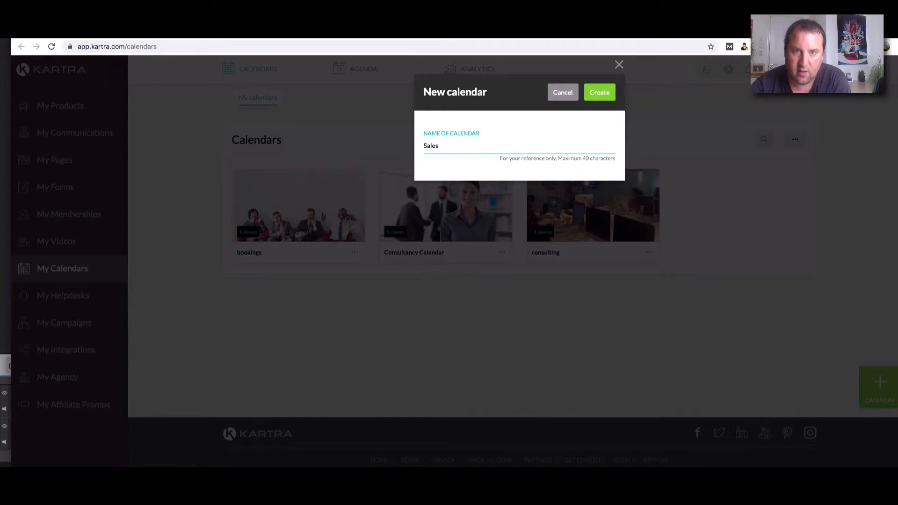
key(BackSpace)
key(BackSpace)
text(VSL)
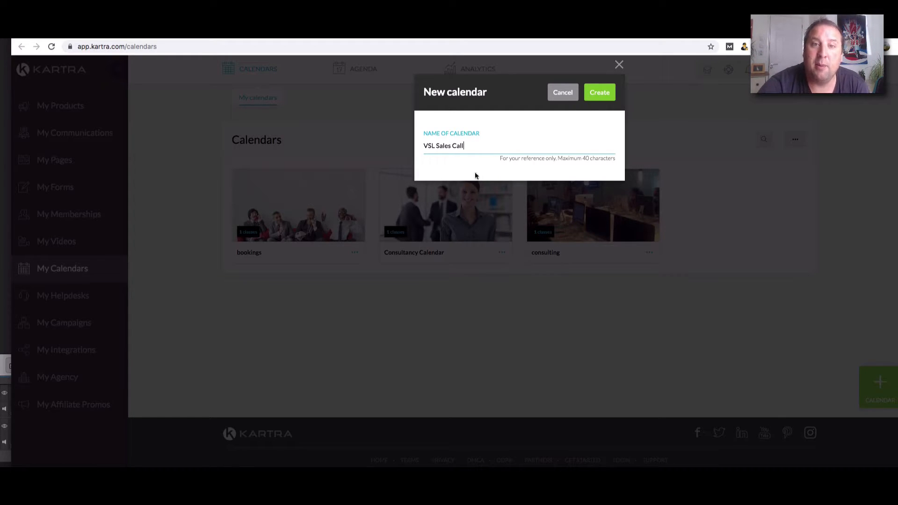
click(599, 96)
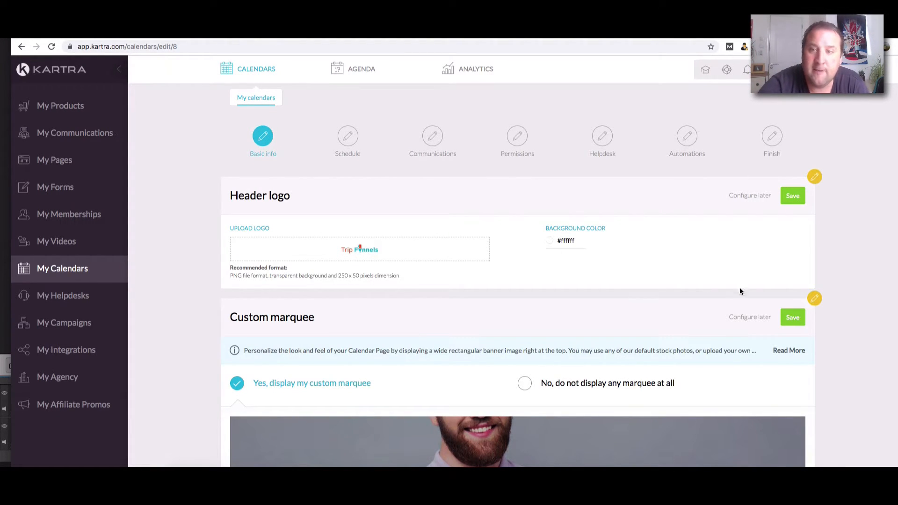
scroll(733, 281, down, 2)
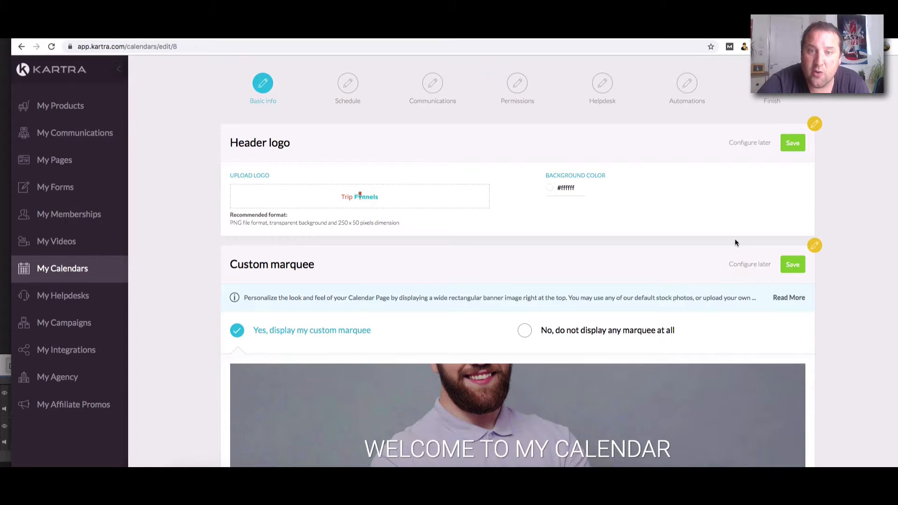
click(348, 205)
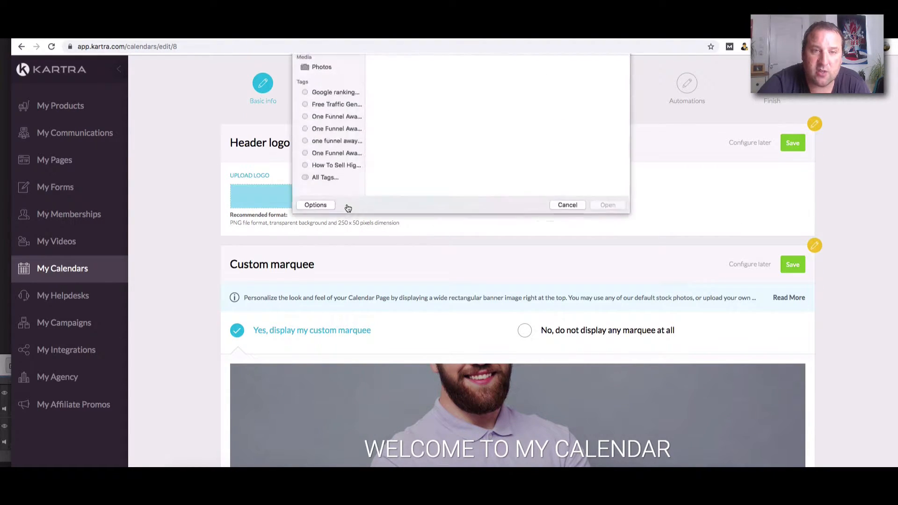
click(525, 362)
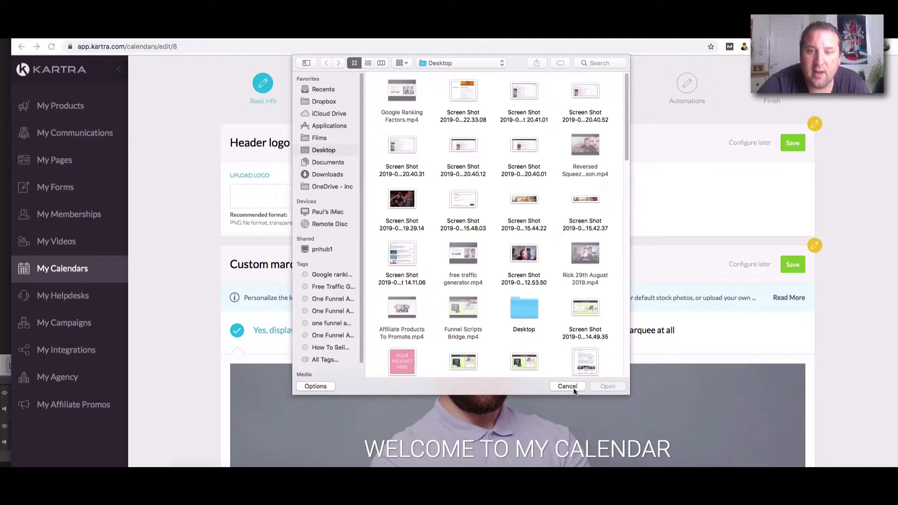
click(608, 386)
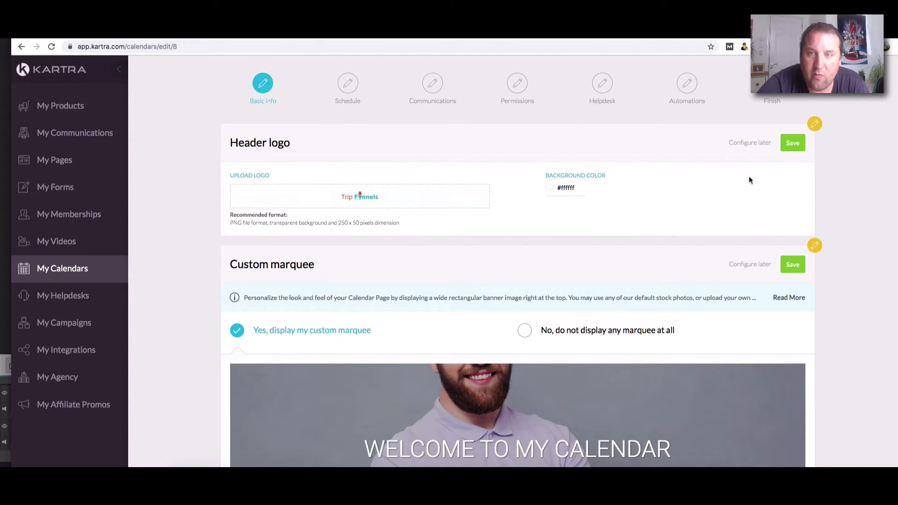
- Set the header logo's background color to #fff5f5, keep the existing logo image, and save the Header logo section
click(546, 197)
text(#fff2f2)
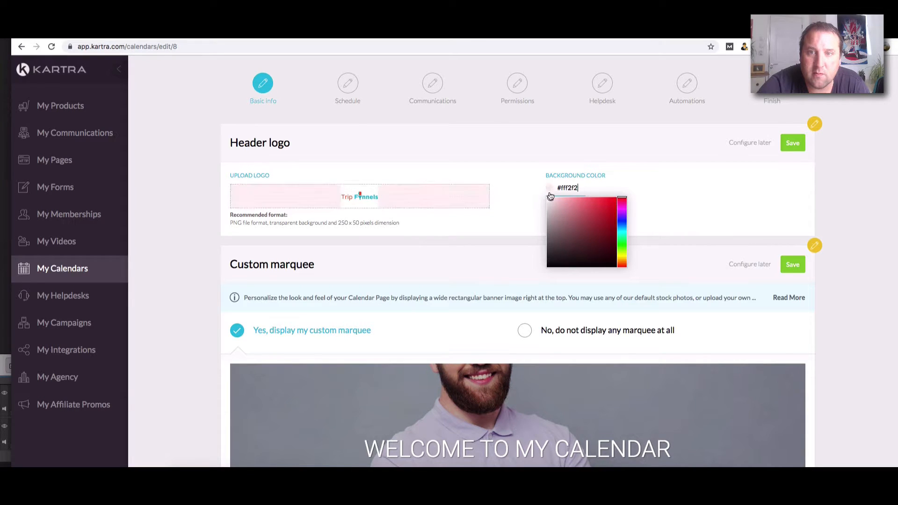
click(361, 197)
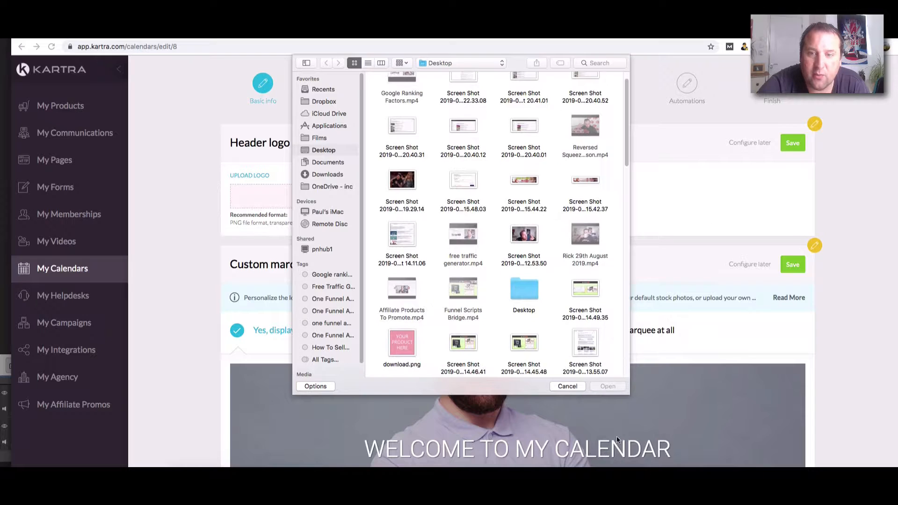
click(567, 386)
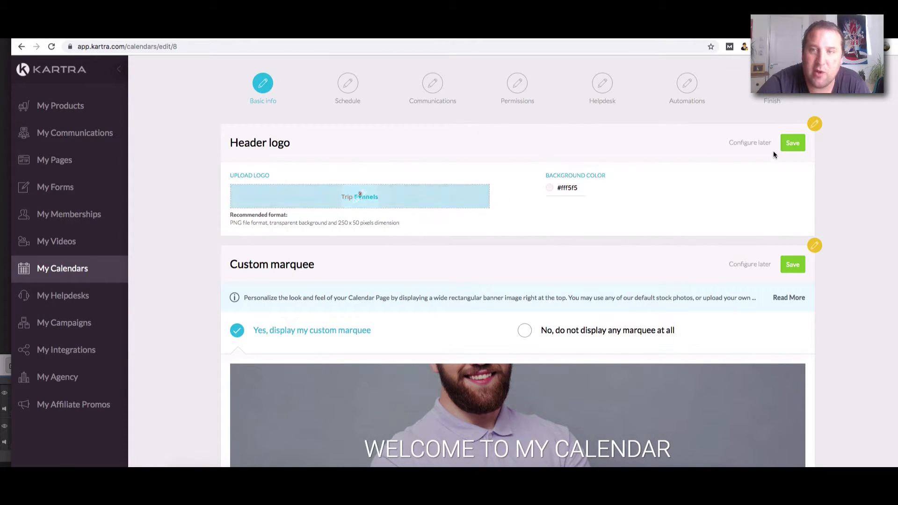
click(793, 143)
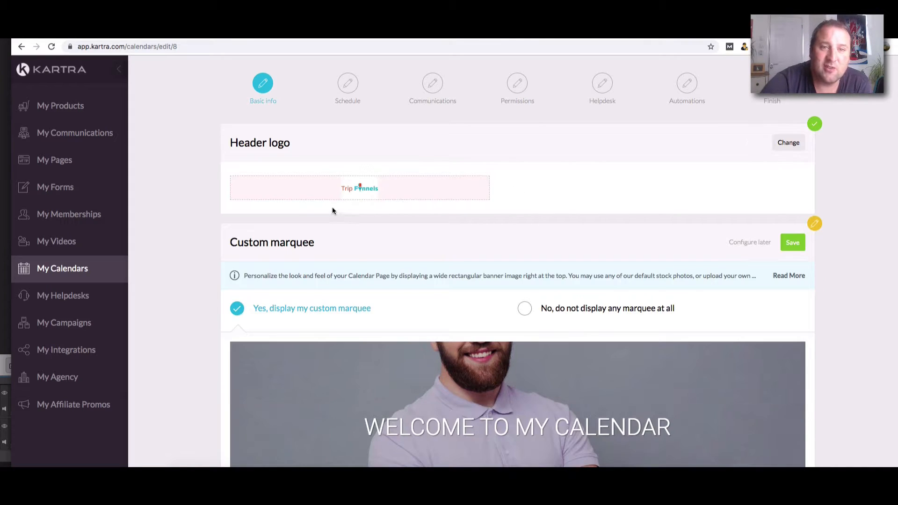
- Choose the stock image of a notebook, pencil and ruler for the custom marquee and save the Custom marquee section
scroll(408, 195, down, 3)
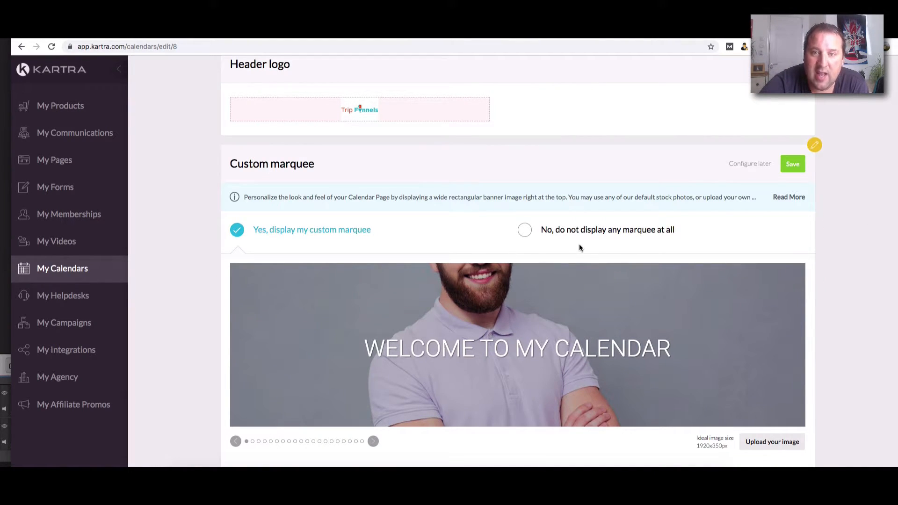
scroll(580, 248, down, 2)
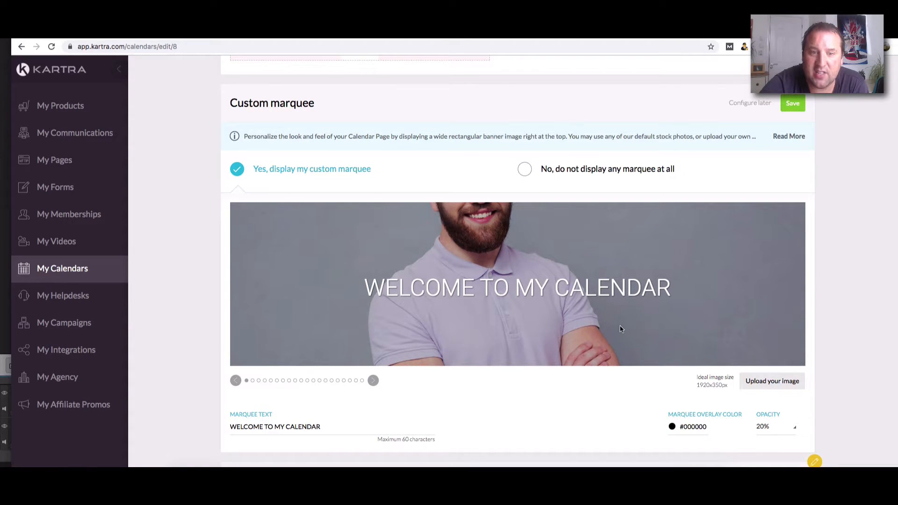
scroll(619, 326, down, 1)
click(375, 364)
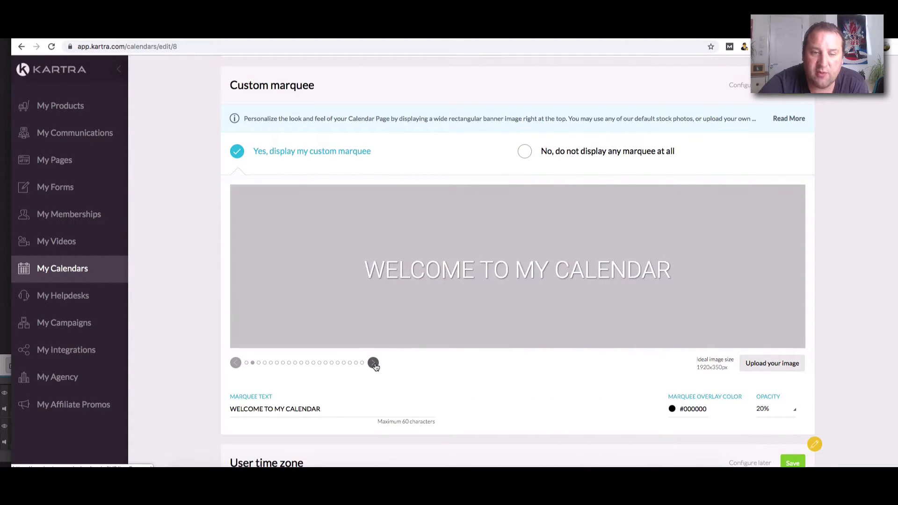
click(375, 364)
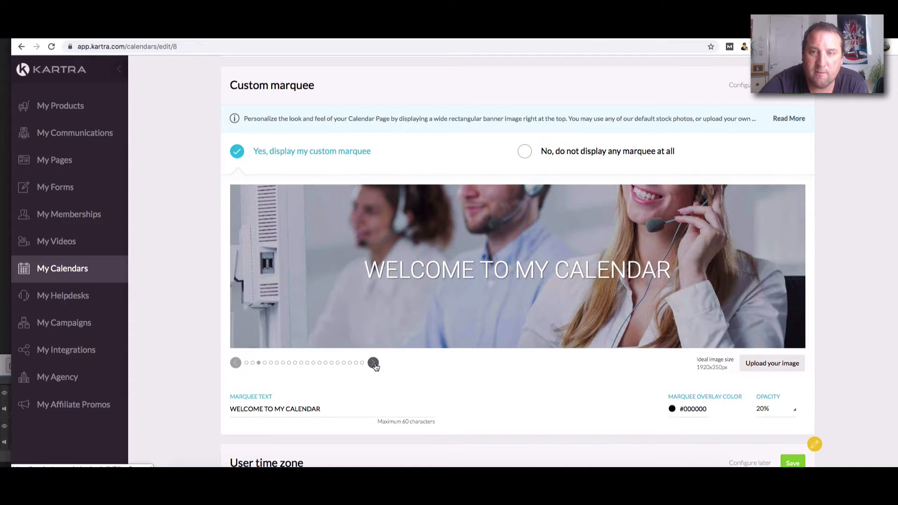
click(374, 363)
click(375, 363)
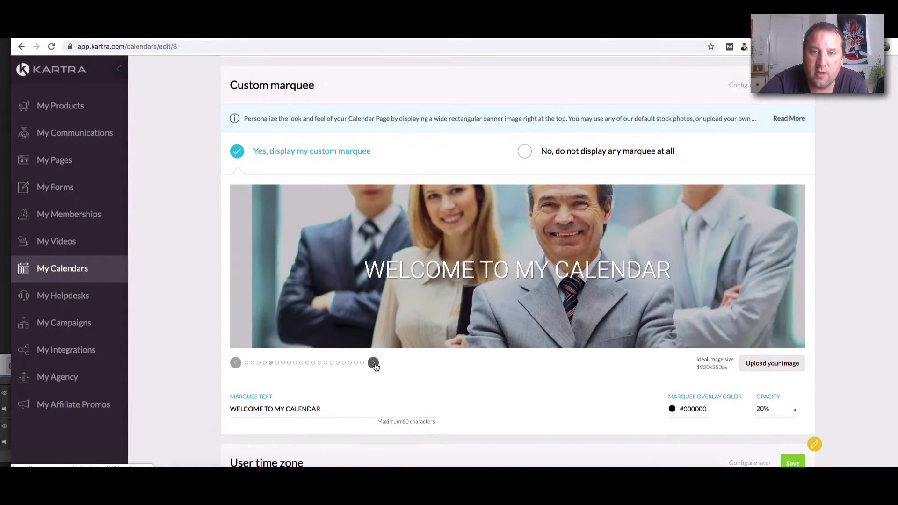
click(375, 364)
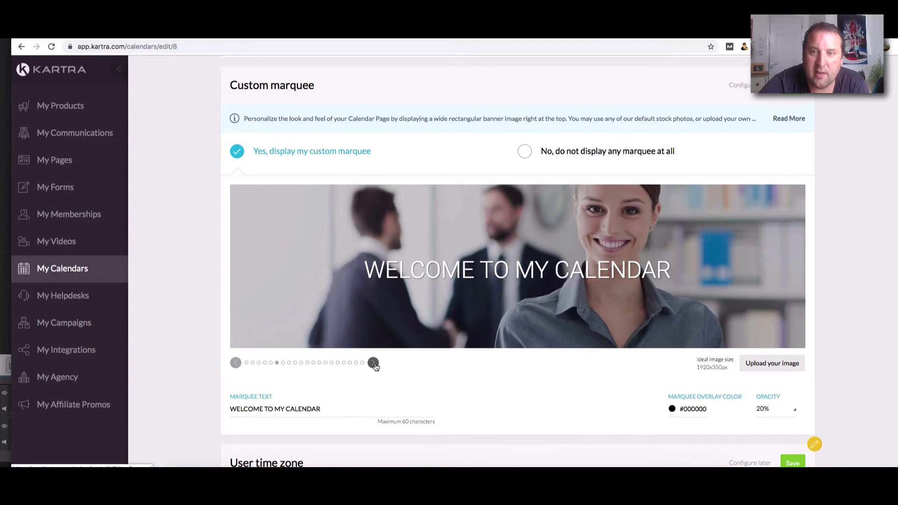
click(375, 364)
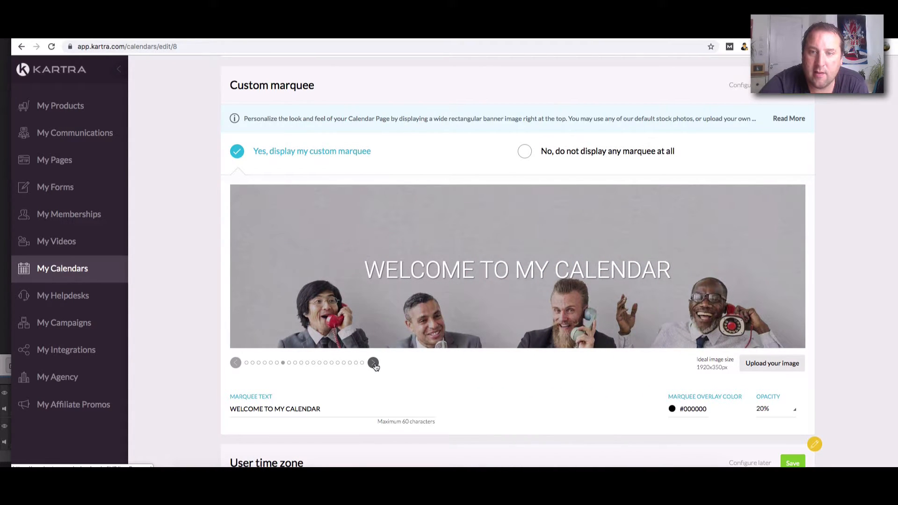
click(375, 363)
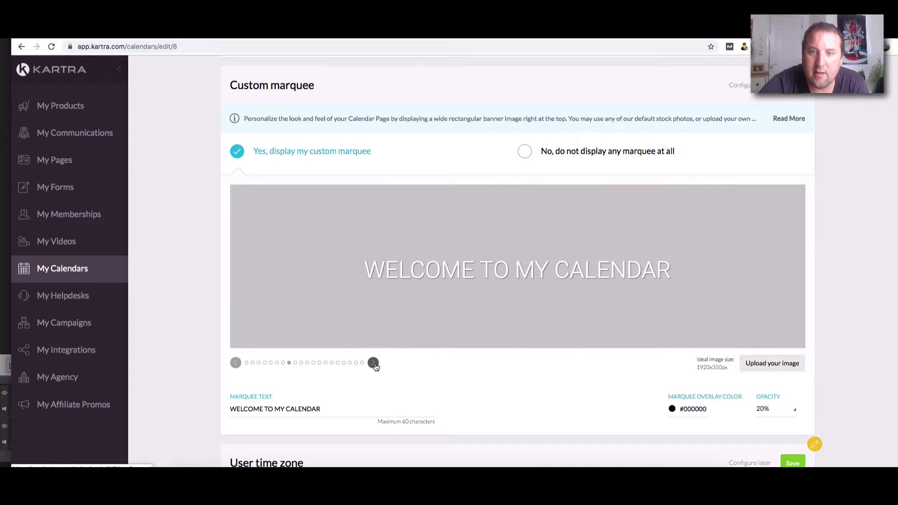
click(374, 363)
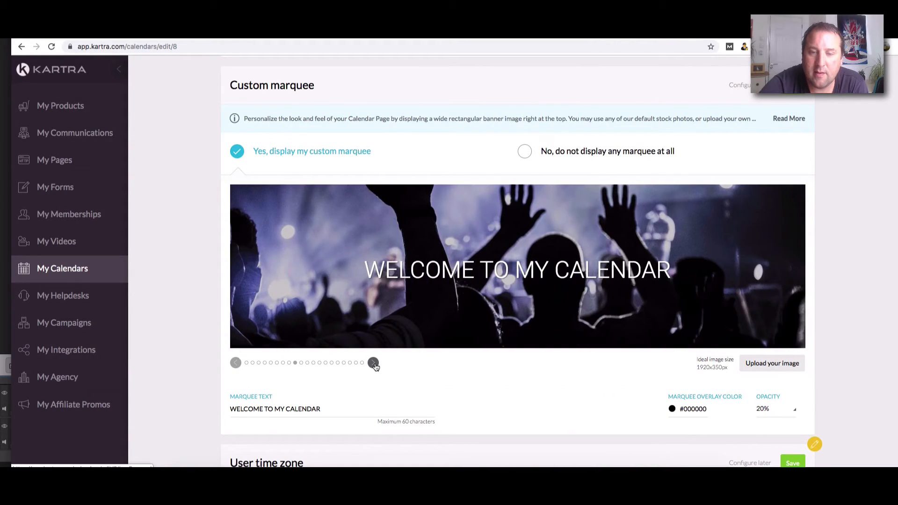
click(374, 364)
click(374, 364)
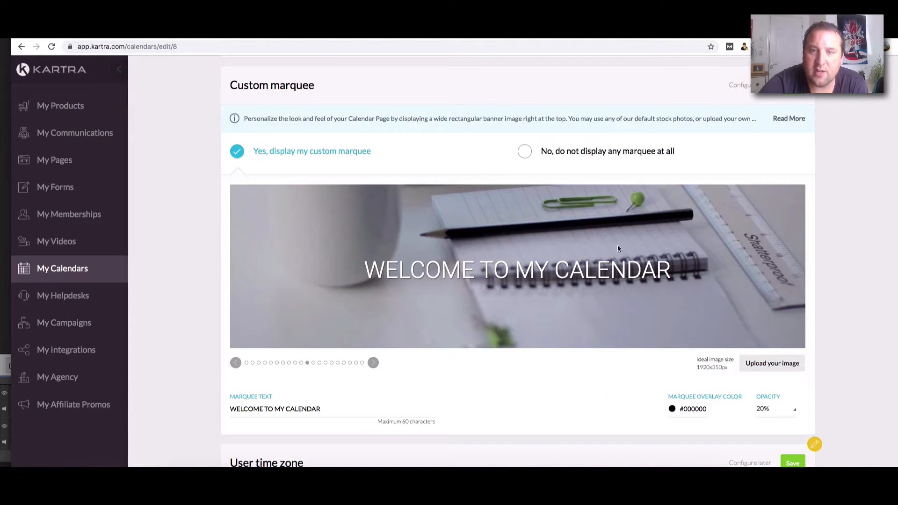
click(791, 86)
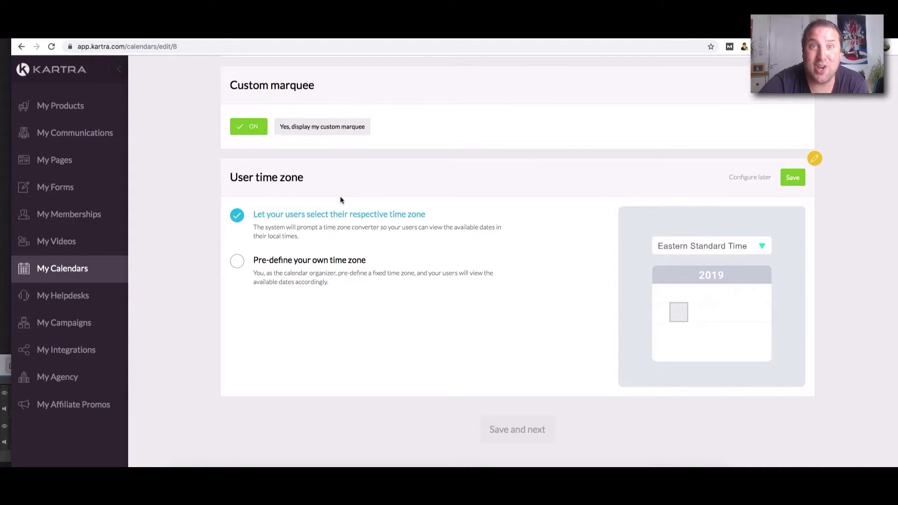
- Save the User time zone section with users selecting their respective time zone, and continue to the Schedule stage
click(787, 179)
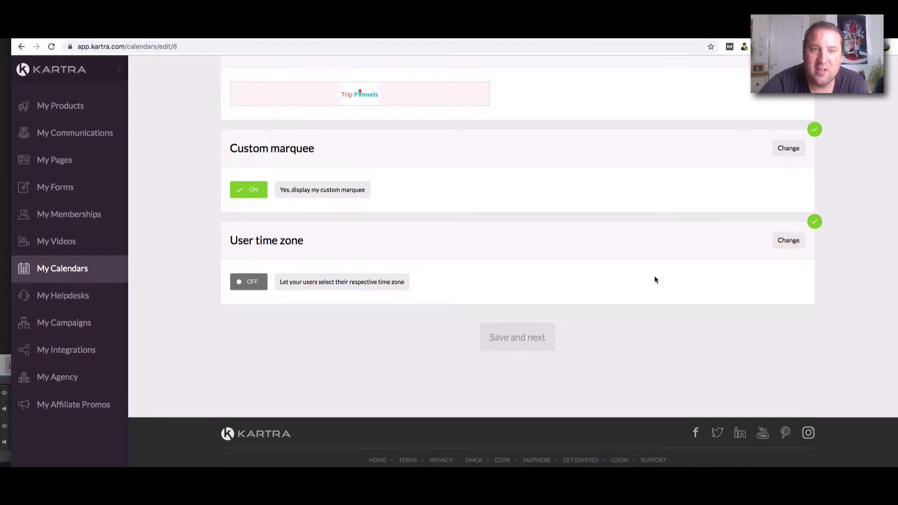
click(549, 333)
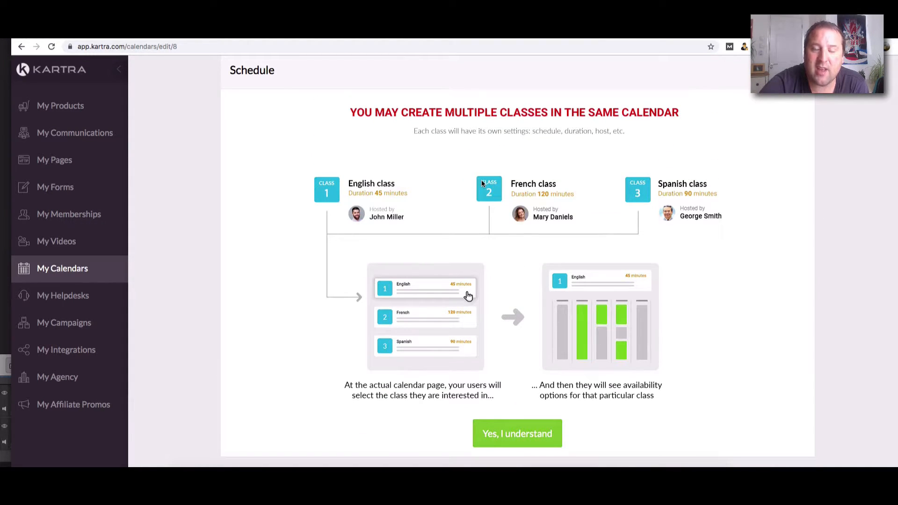
- Read and acknowledge the Schedule explanations about multiple classes and the EST time zone to reach the class settings
scroll(561, 194, down, 3)
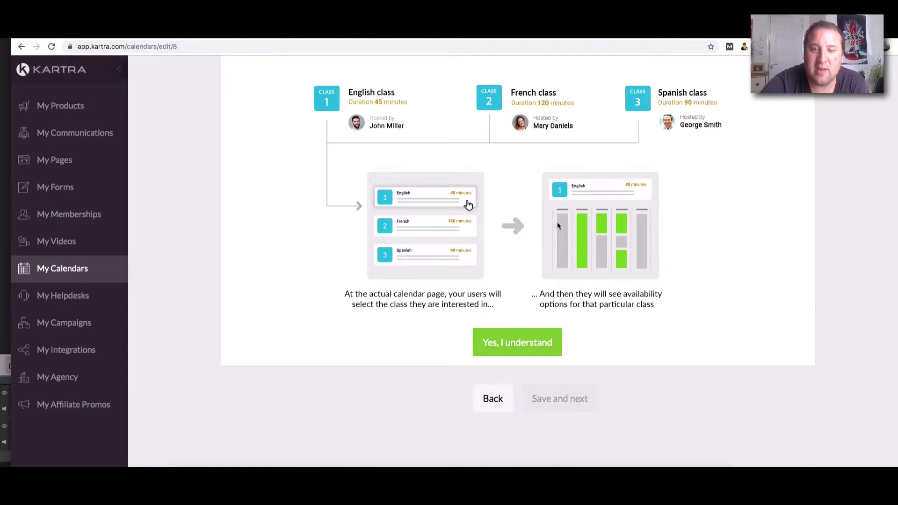
click(522, 347)
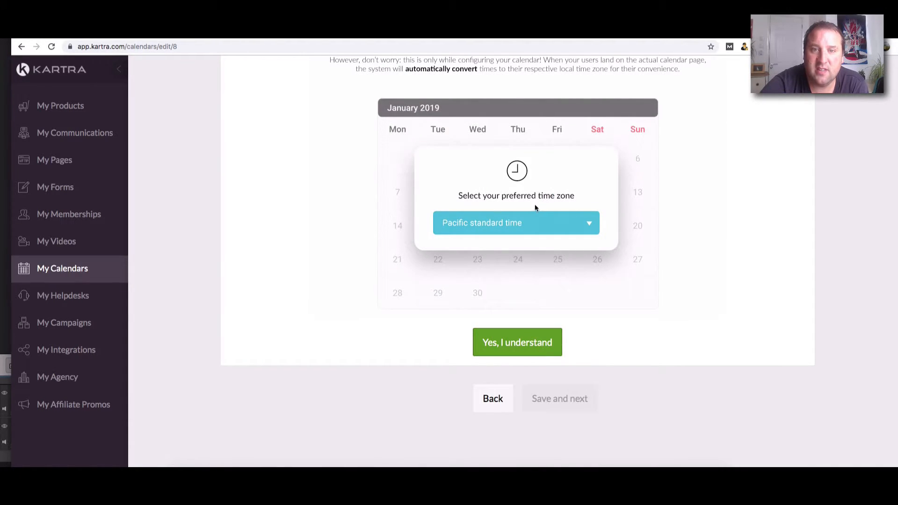
scroll(507, 314, up, 5)
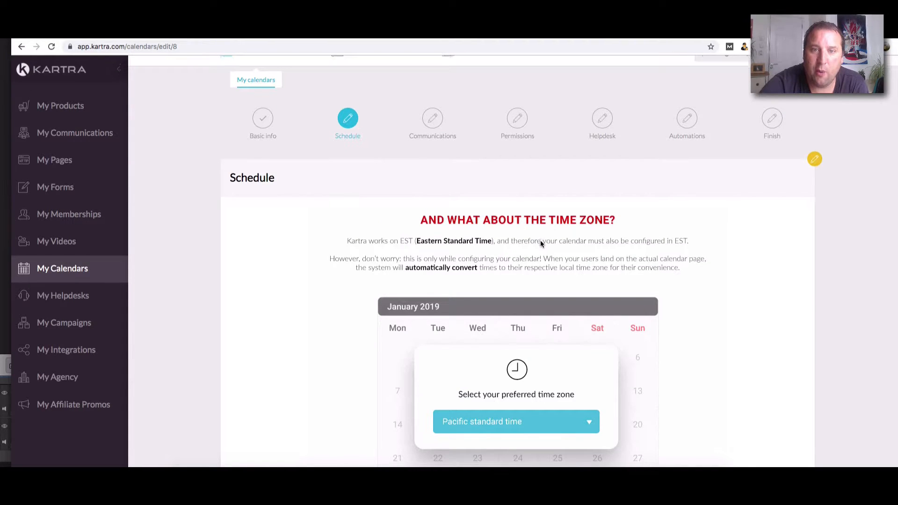
scroll(540, 241, down, 2)
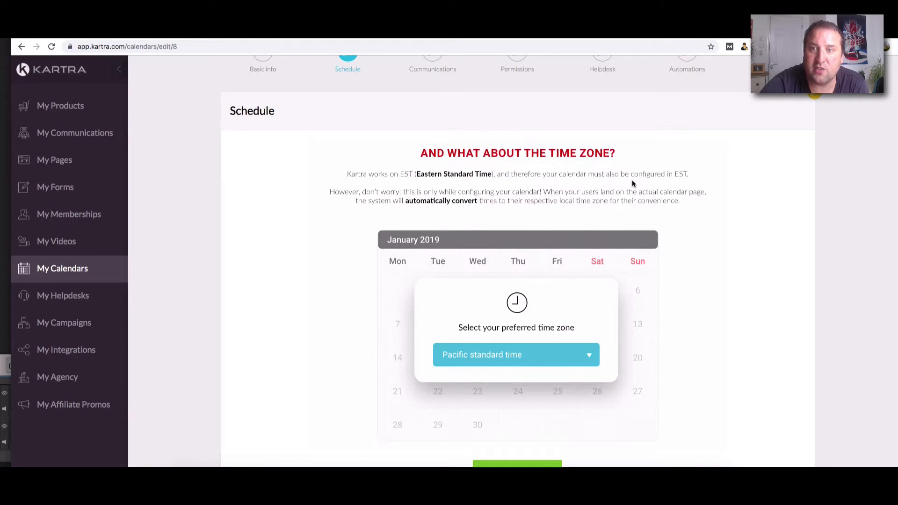
scroll(633, 184, down, 1)
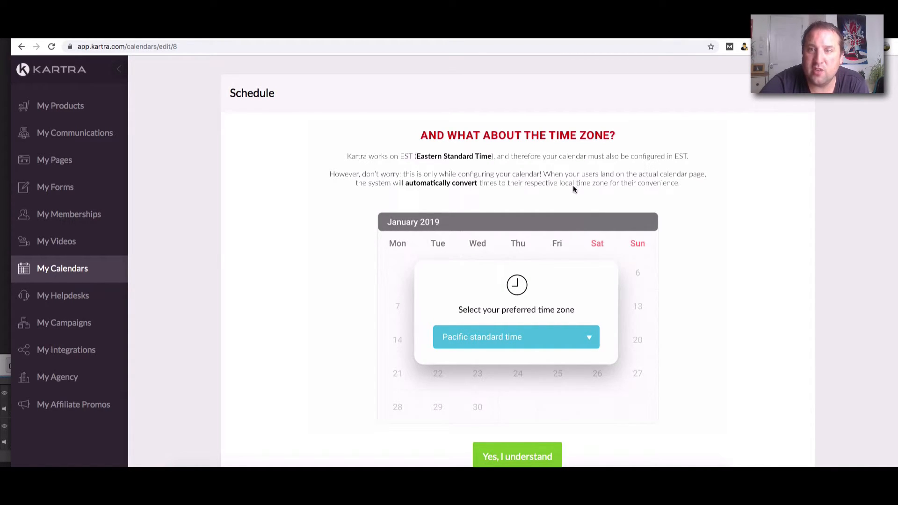
scroll(461, 206, down, 1)
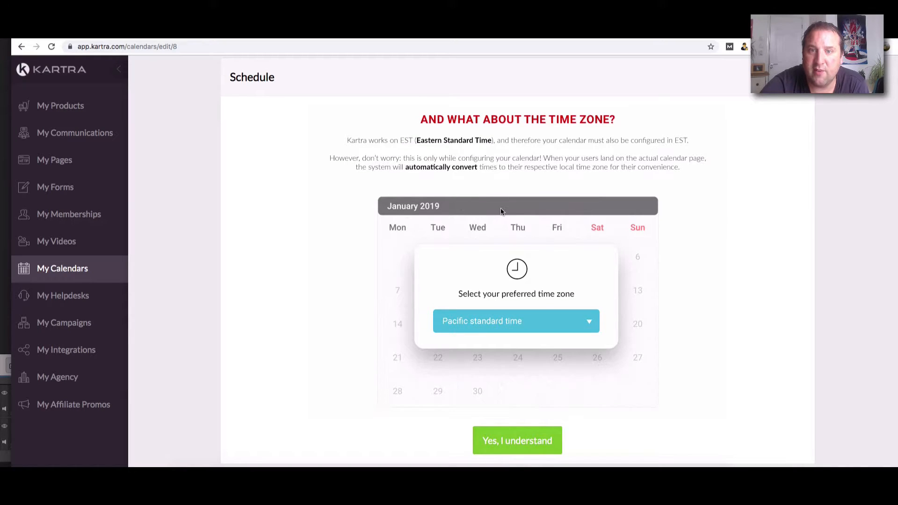
scroll(505, 215, down, 3)
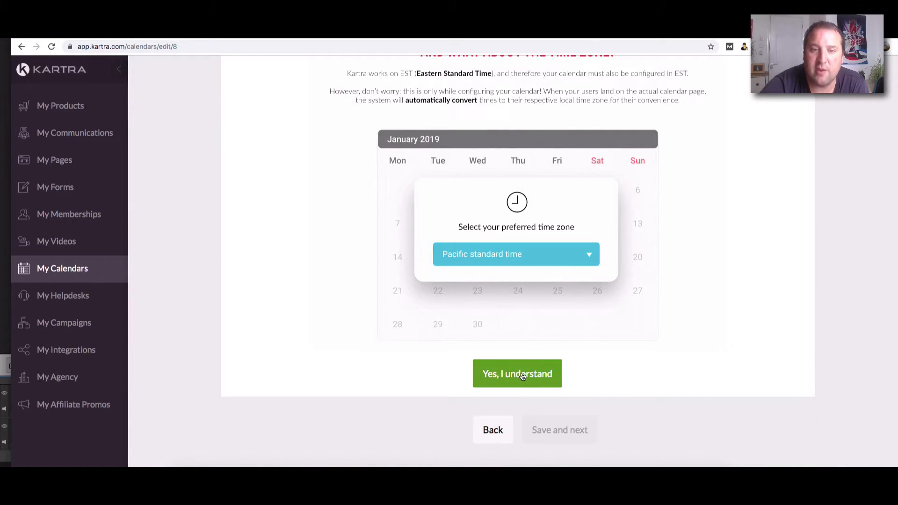
click(523, 374)
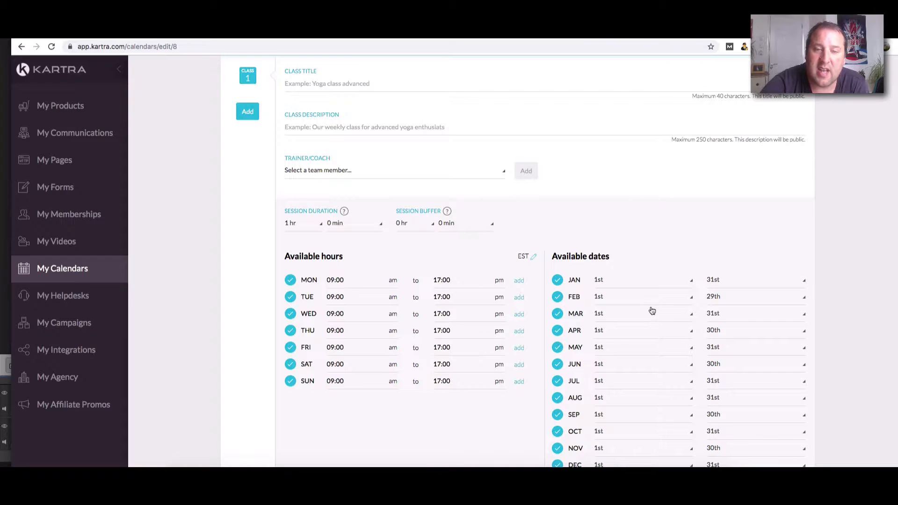
- Review the class schedule settings and set the title of class 1 to "Schedule A Call In With Me"
scroll(652, 311, down, 1)
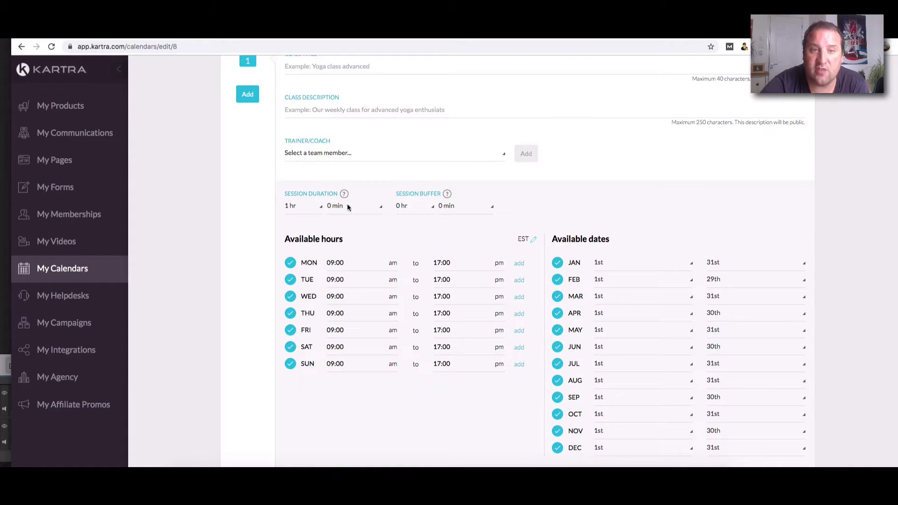
scroll(558, 275, up, 2)
scroll(557, 275, down, 2)
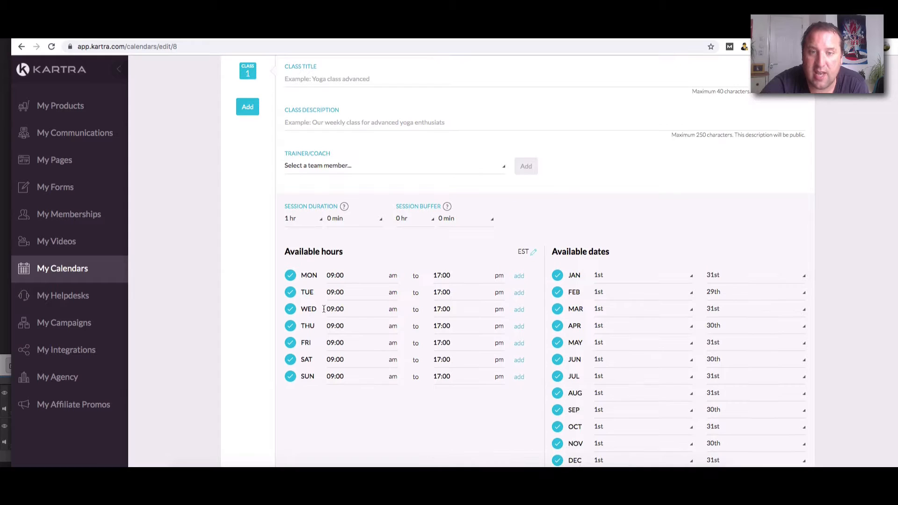
scroll(718, 281, down, 3)
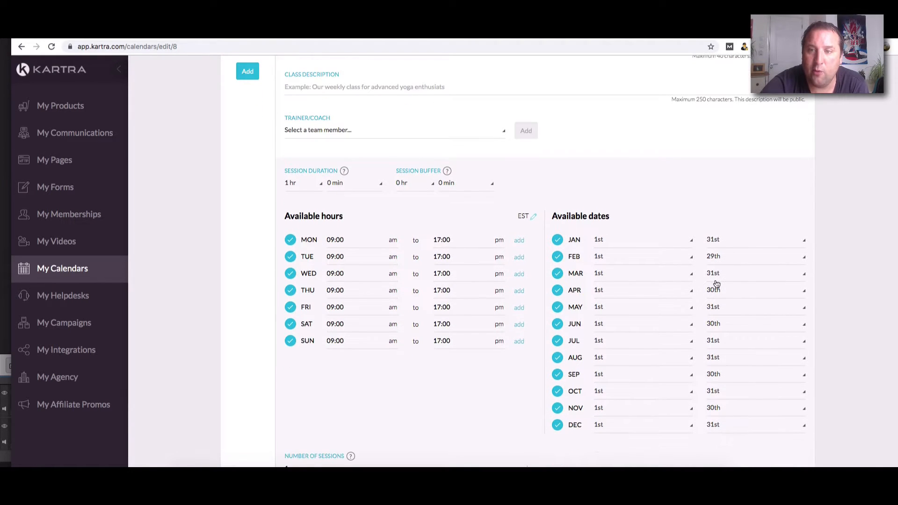
scroll(718, 281, up, 3)
scroll(381, 206, up, 2)
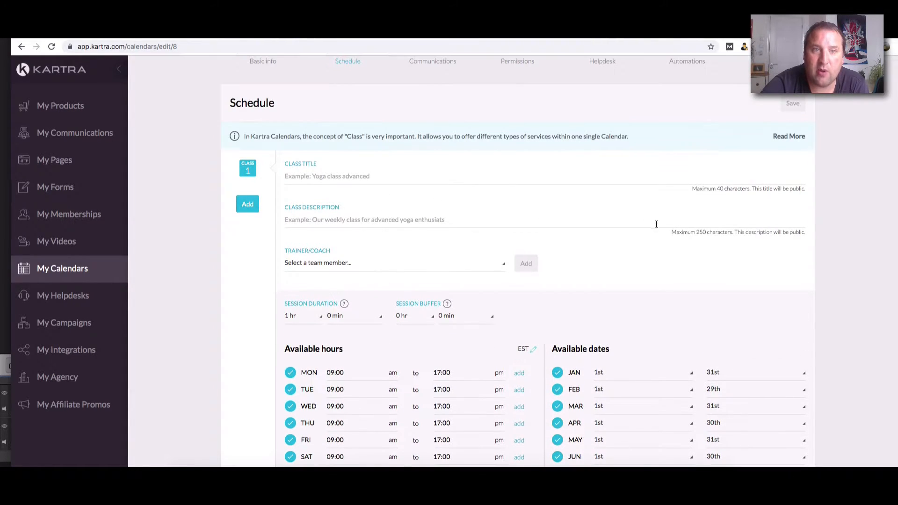
click(338, 174)
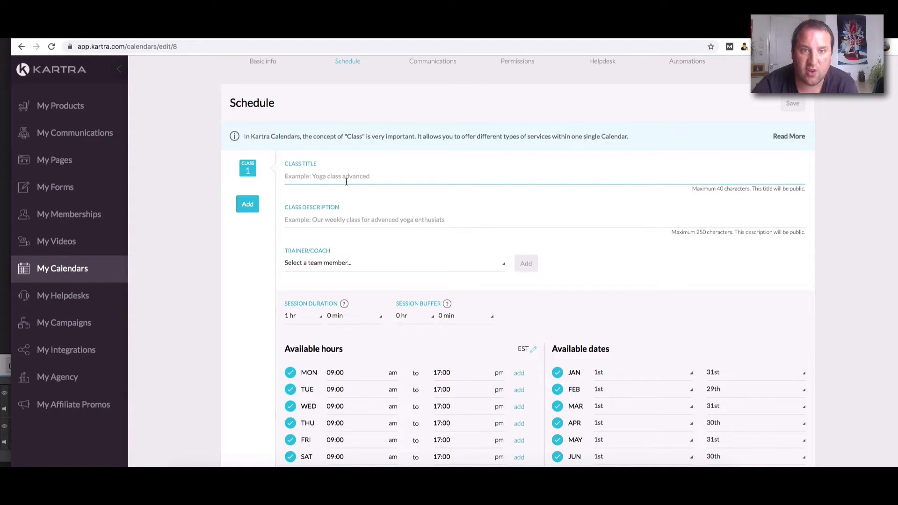
text(Boo)
key(BackSpace)
key(BackSpace)
key(BackSpace)
text(S)
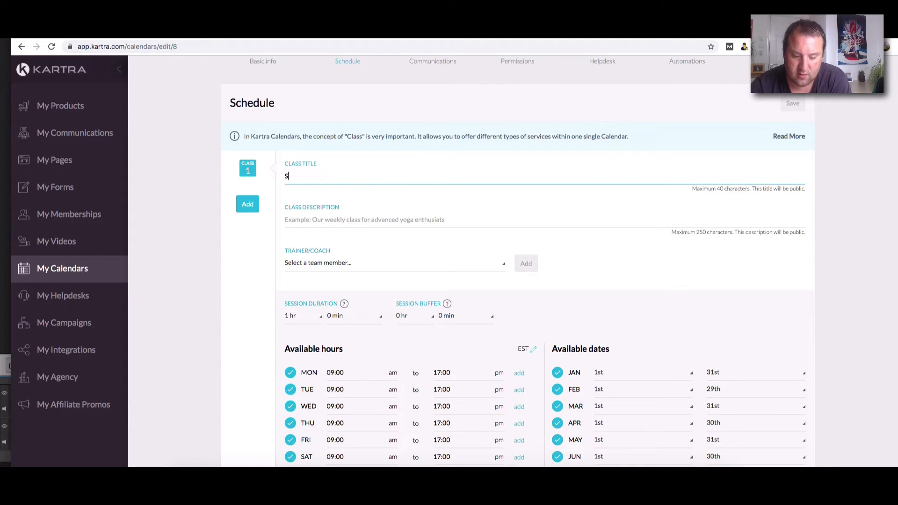
text(chedule A Call In Withg Me)
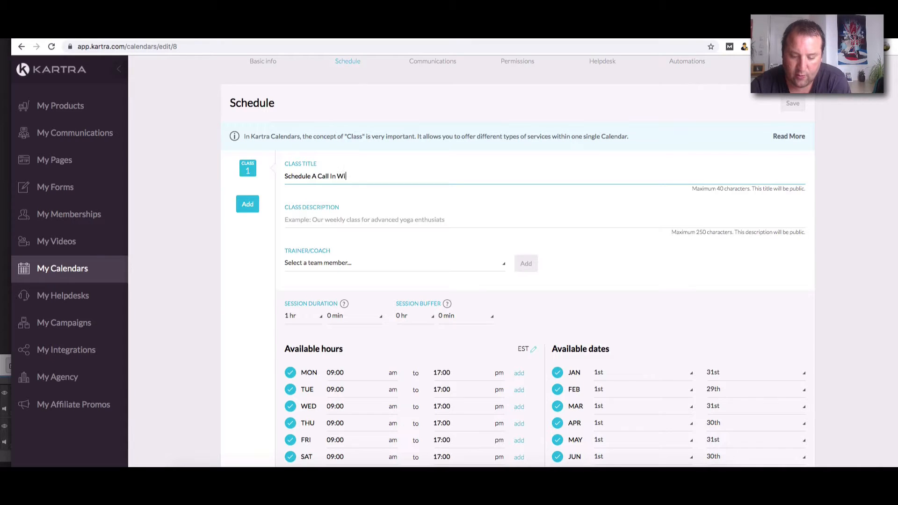
key(BackSpace)
key(BackSpace)
key(BackSpace)
key(BackSpace)
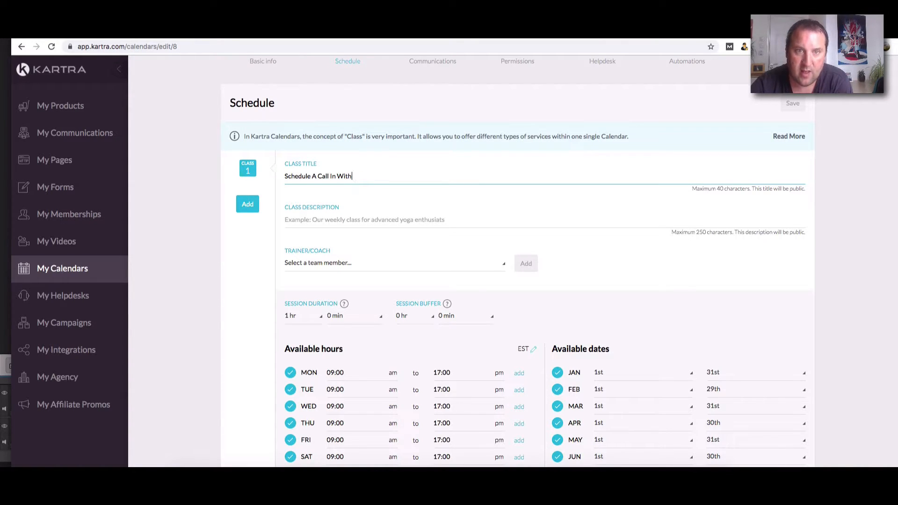
text(Me)
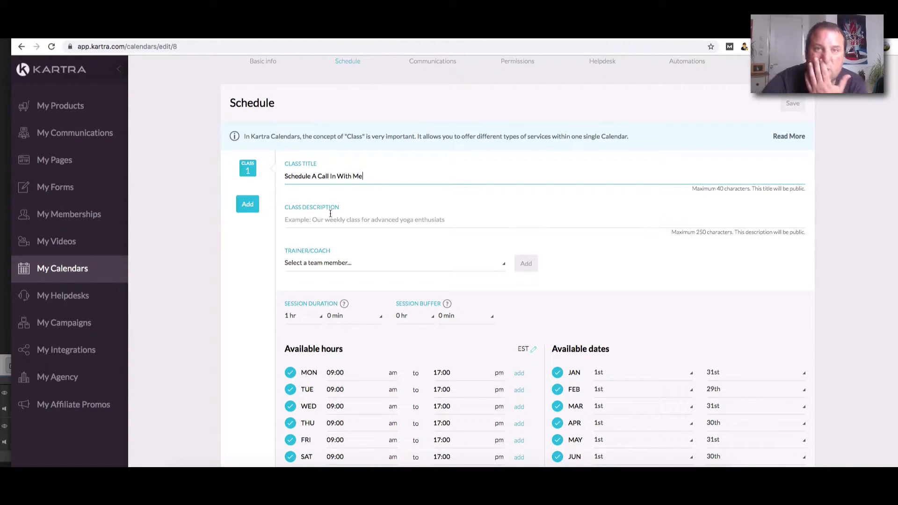
- Copy the class title text "Schedule A Call In With Me" into the class description
click(329, 227)
drag(391, 174, 284, 176)
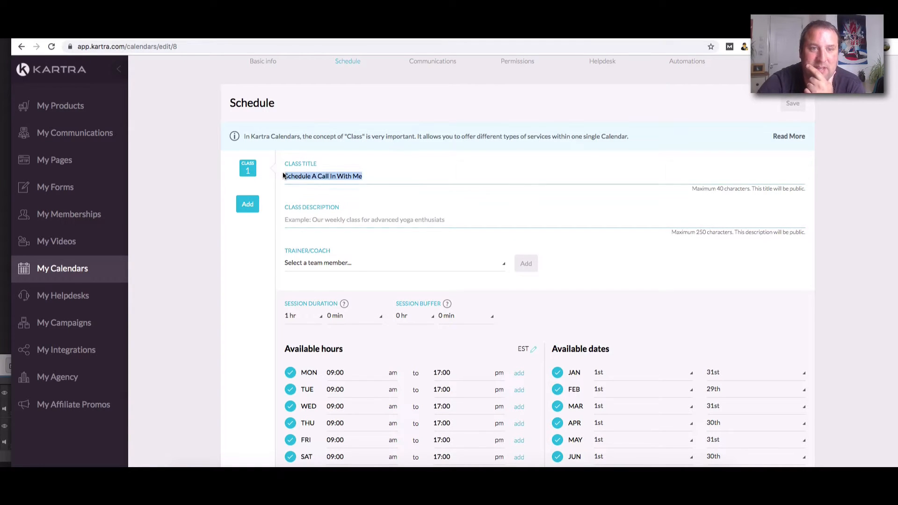
right_click(297, 173)
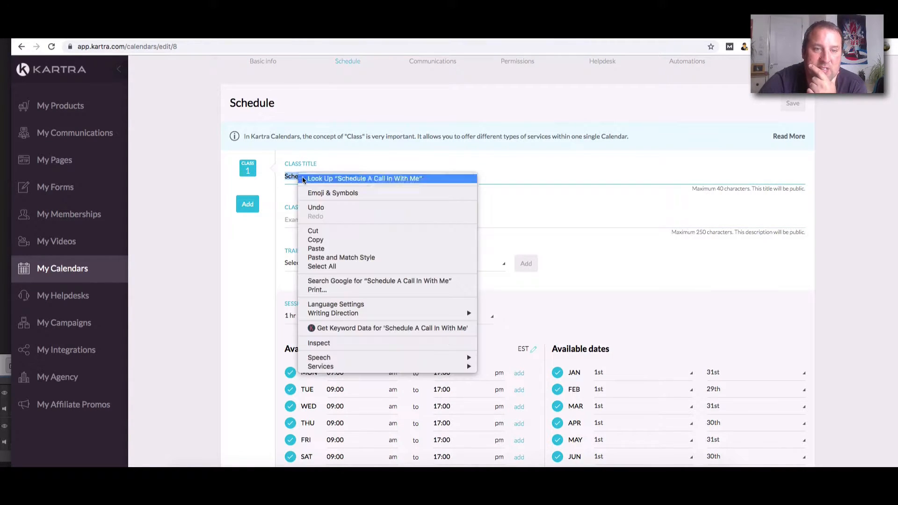
click(321, 239)
right_click(304, 218)
click(323, 277)
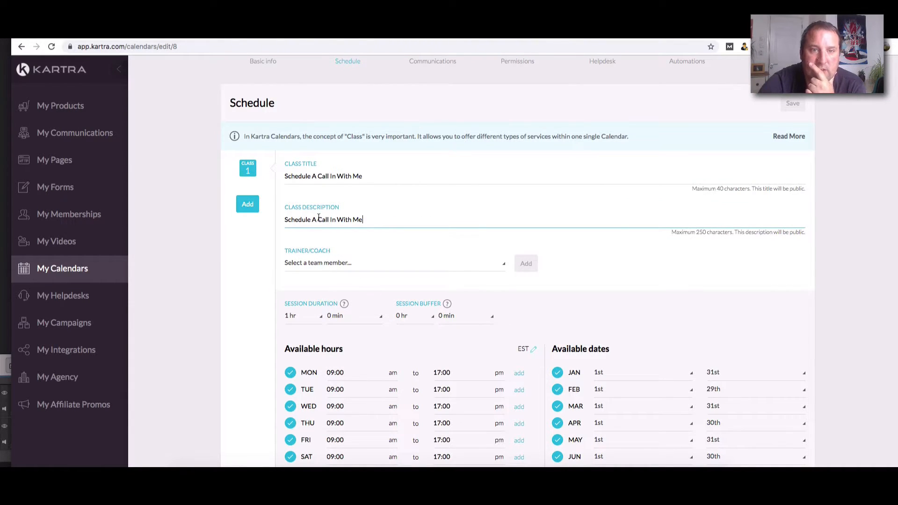
- Insert "Strategy" into the class title and description so both read "Schedule A Strategy Call In With Me"
click(320, 171)
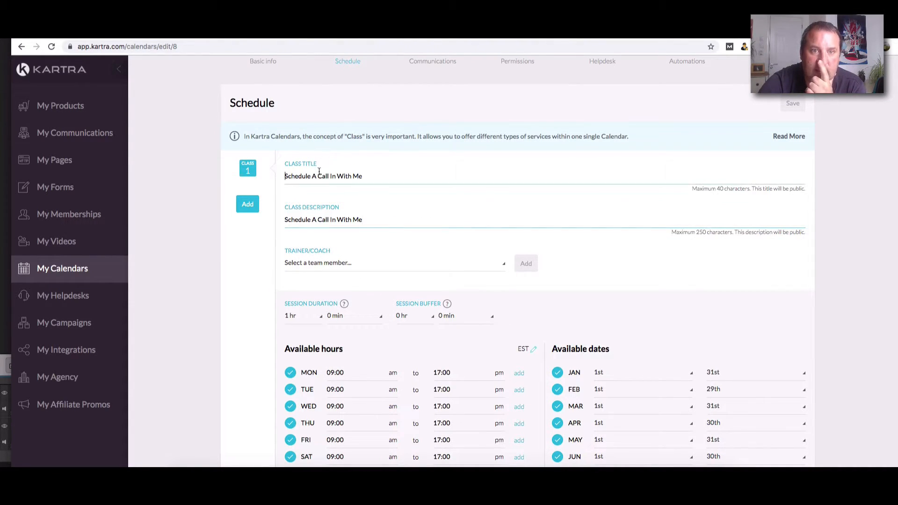
text(Strategy)
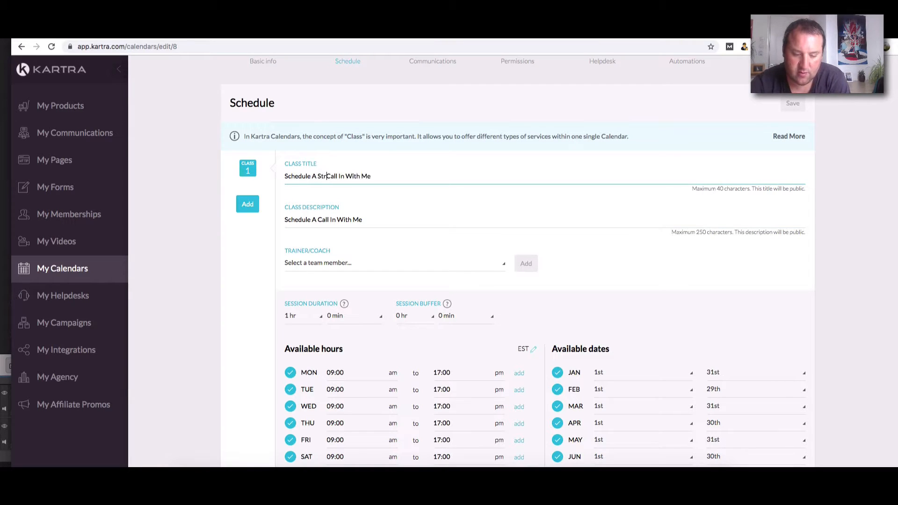
click(320, 220)
text(Star)
text(tegy)
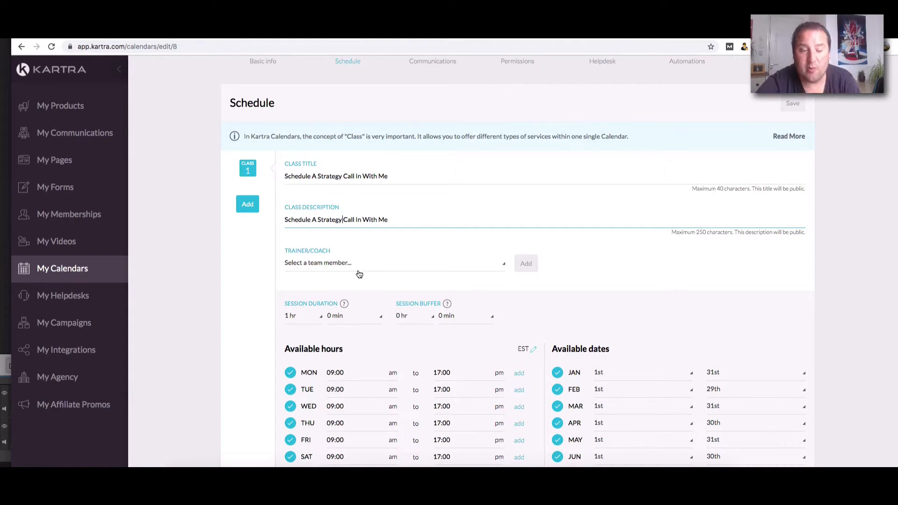
- Set the minimum booking notice of class 1 to "Don't allow same-day booking"
scroll(357, 274, down, 5)
scroll(340, 352, down, 2)
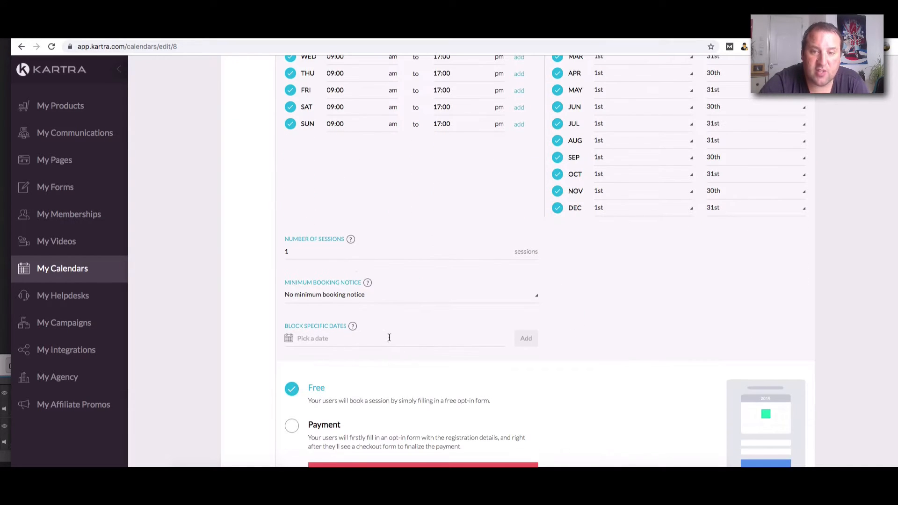
mouse_move(350, 240)
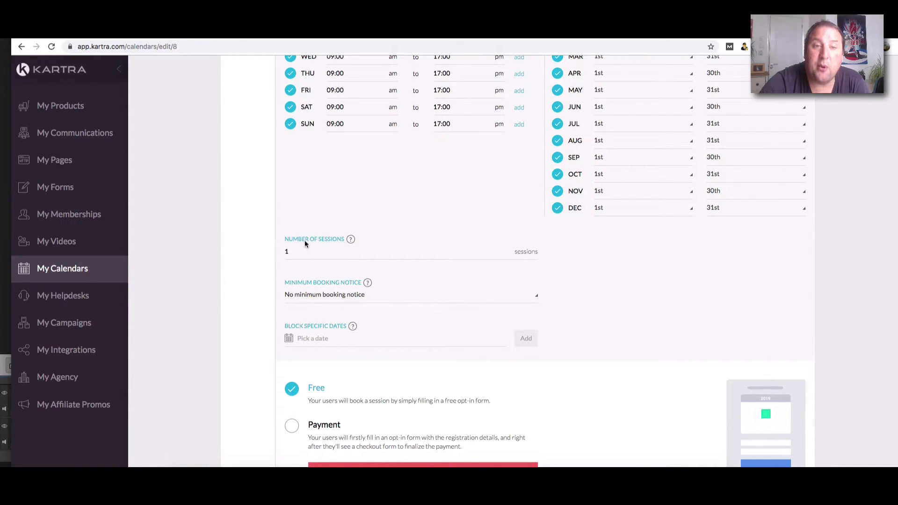
click(340, 297)
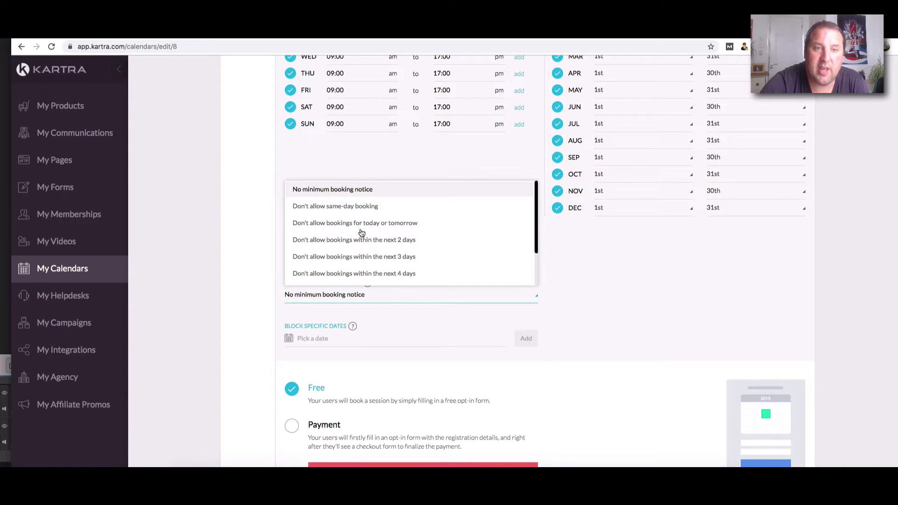
click(349, 206)
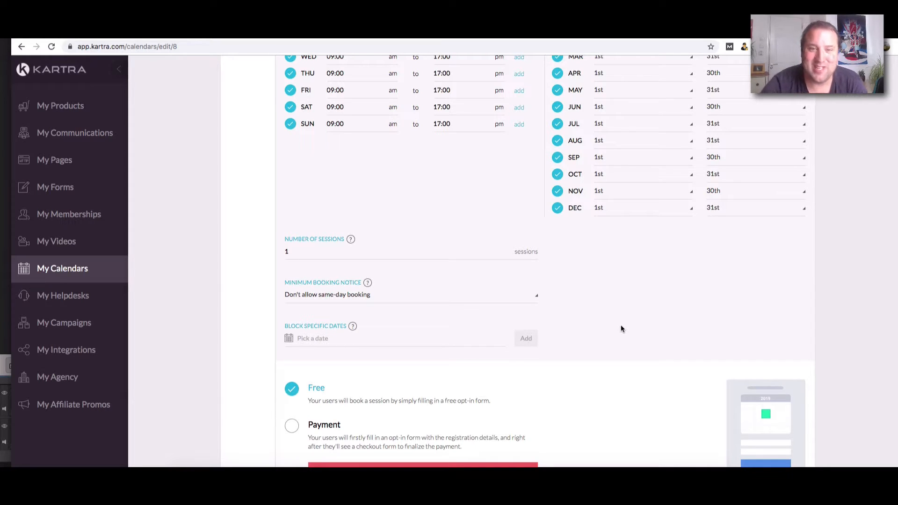
- Add 25 December 2019 to the blocked dates of class 1
click(356, 338)
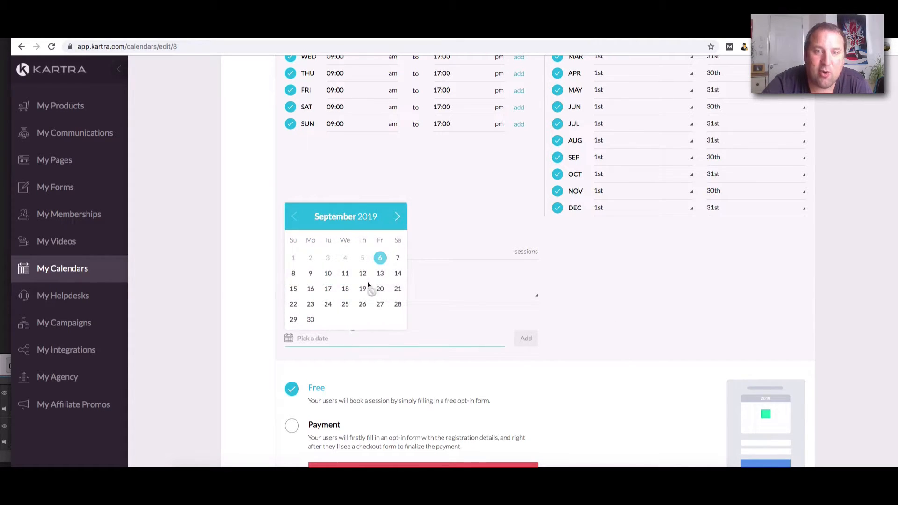
click(398, 216)
click(397, 217)
click(397, 217)
click(397, 216)
click(398, 217)
click(398, 216)
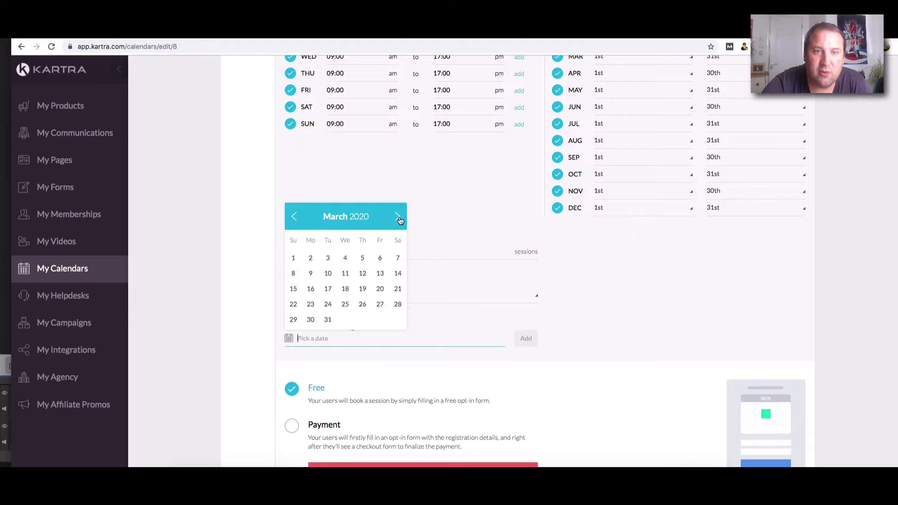
click(294, 217)
click(294, 217)
click(293, 216)
click(294, 216)
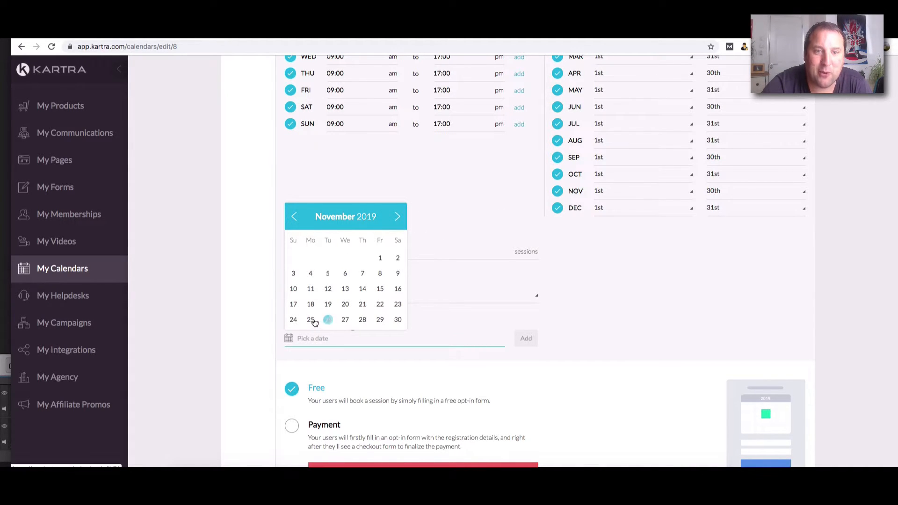
click(398, 216)
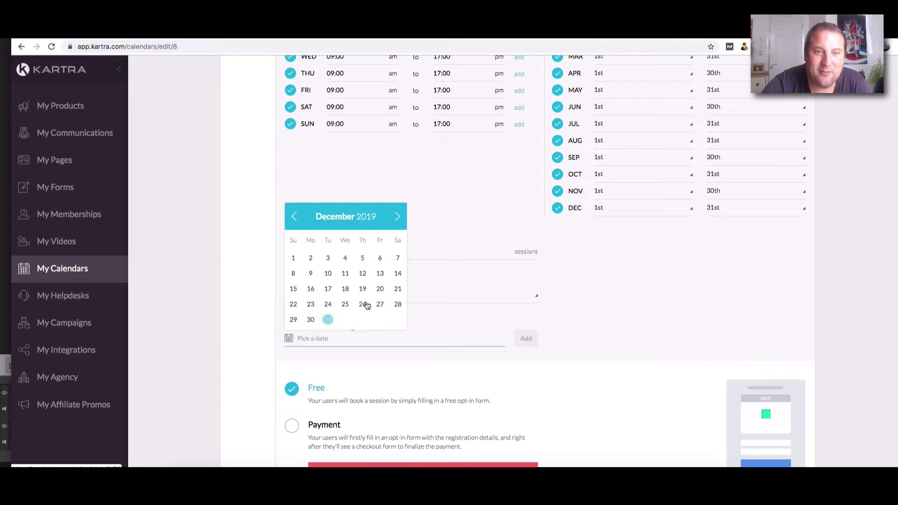
click(345, 305)
click(526, 338)
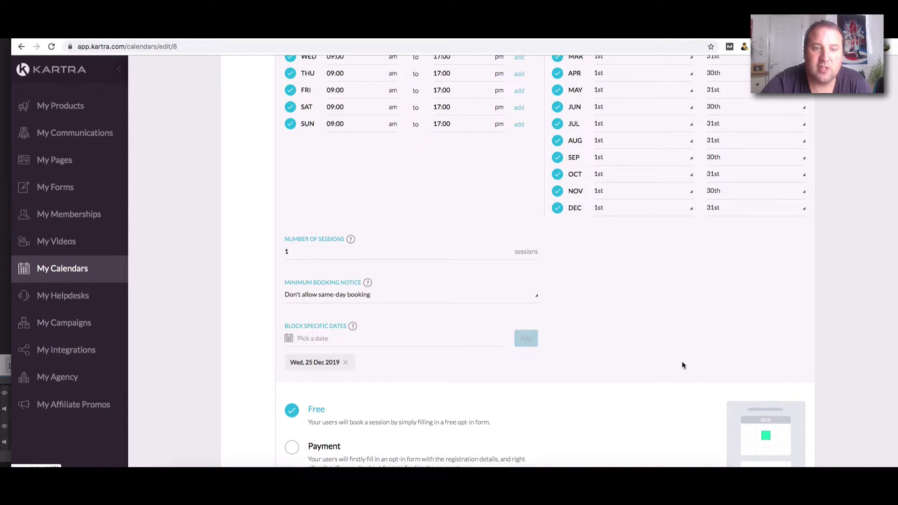
- Add 1 January 2020 as a second blocked date for class 1
scroll(655, 353, down, 1)
click(360, 323)
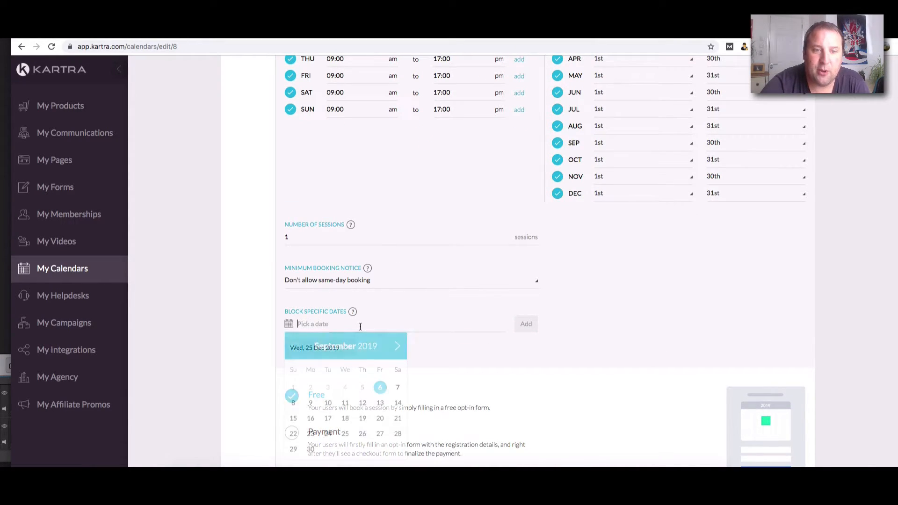
click(398, 347)
click(398, 346)
click(398, 346)
click(397, 347)
click(398, 347)
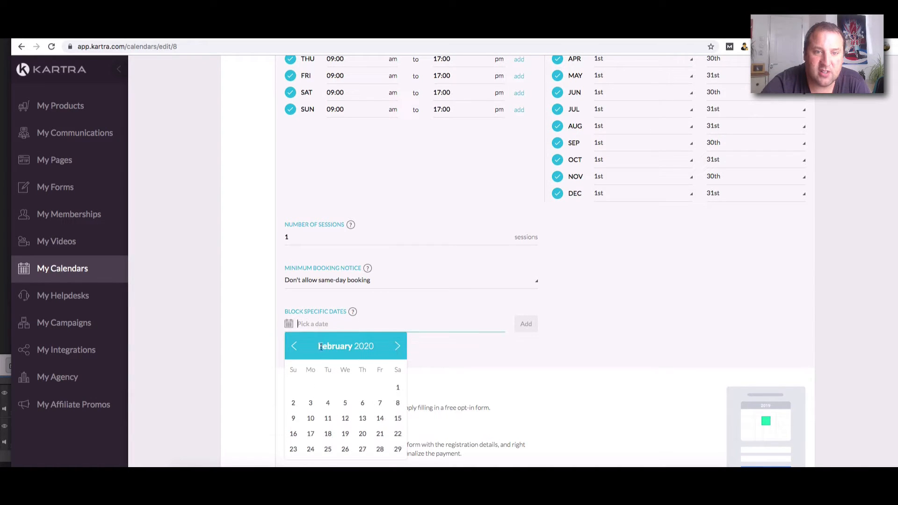
click(294, 346)
click(345, 388)
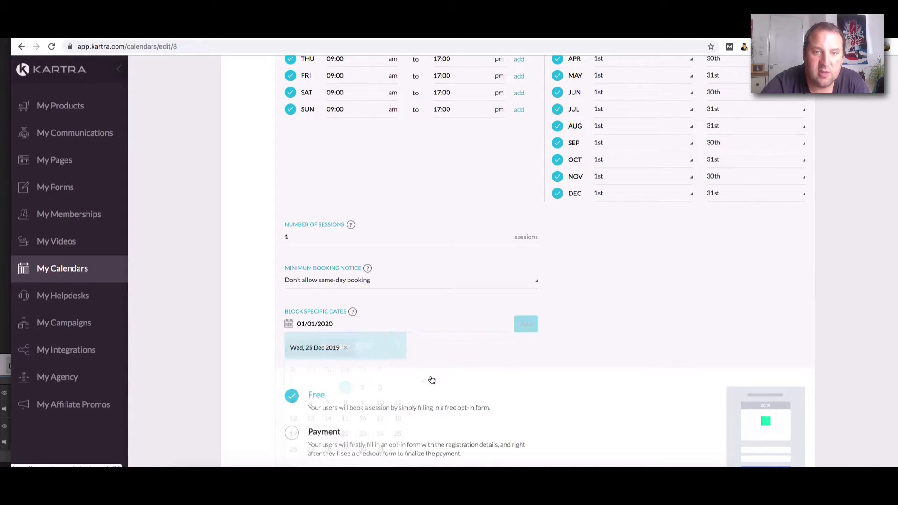
scroll(568, 354, down, 3)
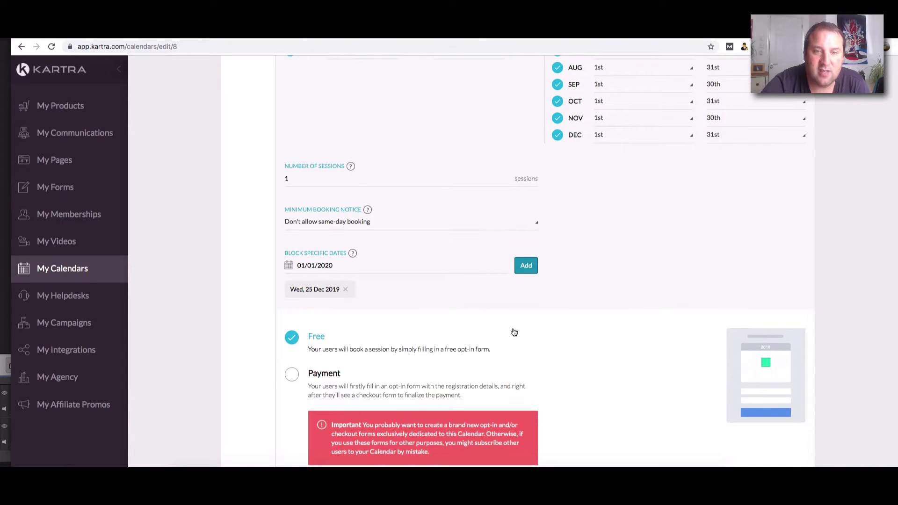
click(537, 266)
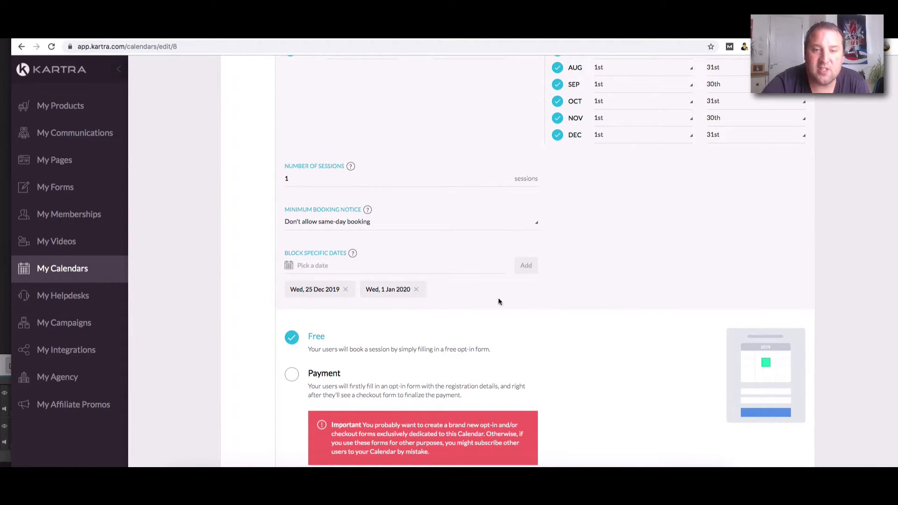
- Choose VSL OPT IN as the opt-in form for the free booking and save the Schedule section
scroll(474, 302, down, 5)
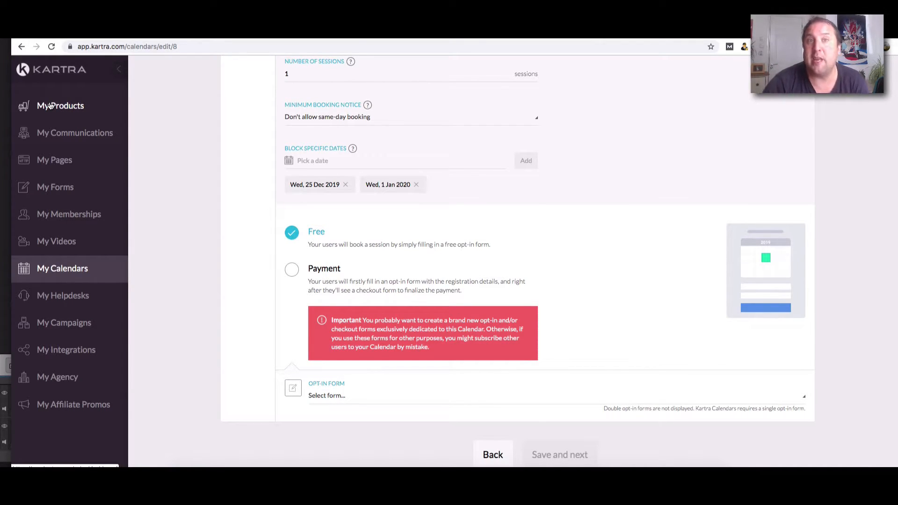
click(348, 398)
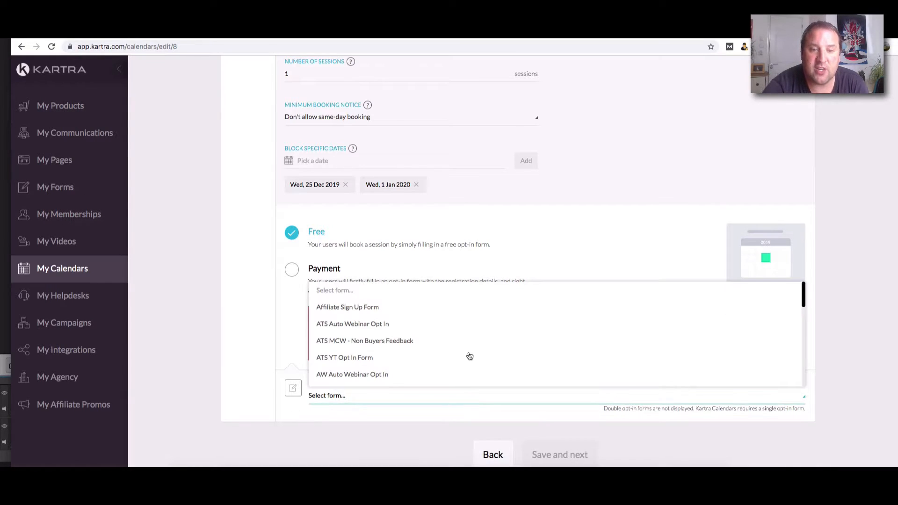
scroll(425, 368, down, 15)
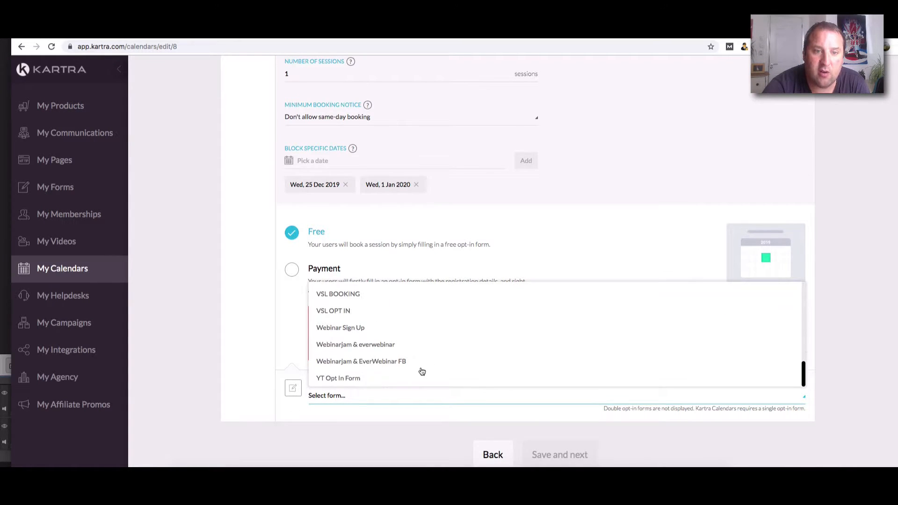
click(335, 225)
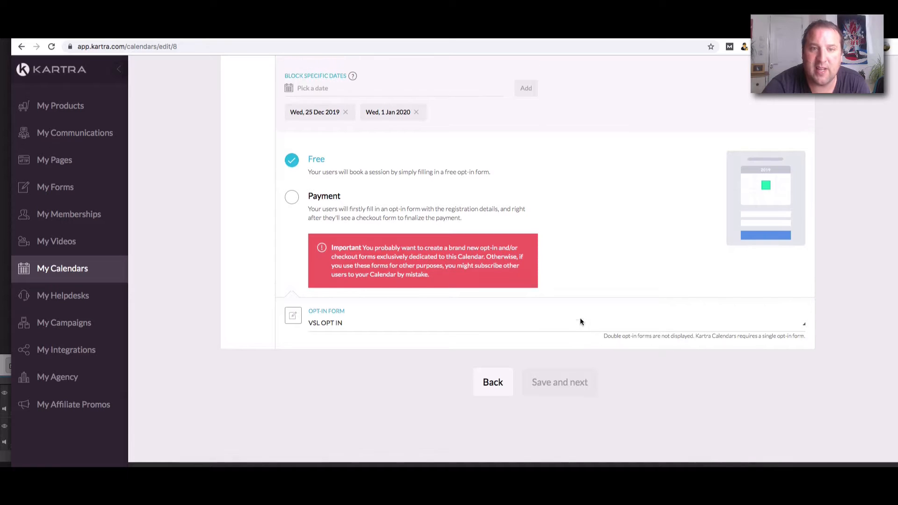
scroll(485, 321, up, 10)
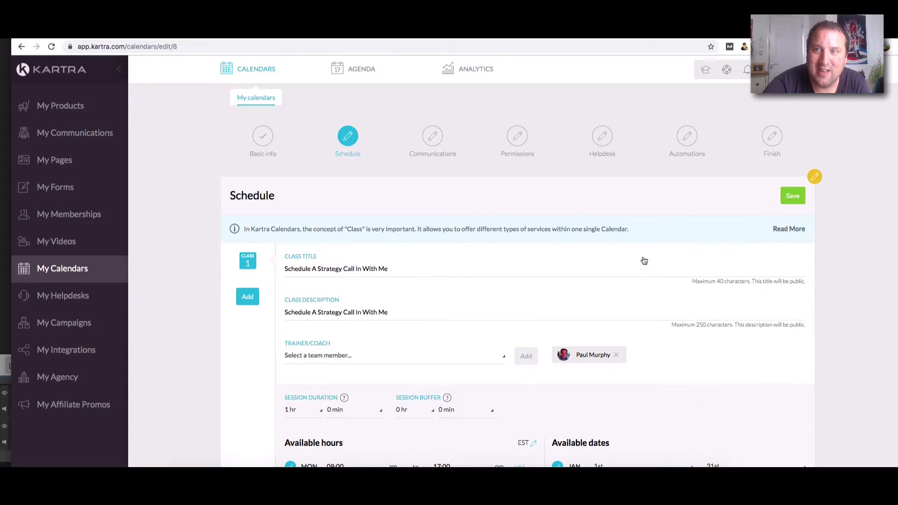
click(793, 196)
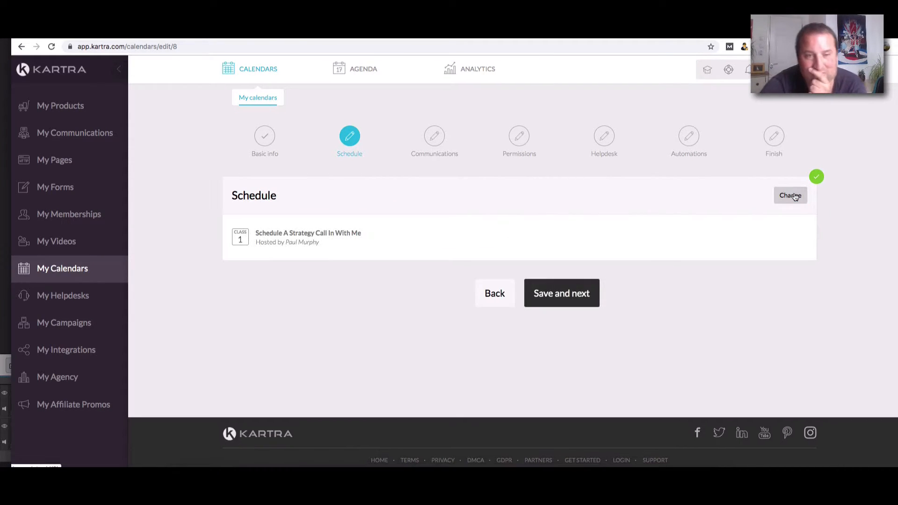
- Continue to Communications, save the email section with "No, don't send any email", and proceed to Permissions
click(566, 298)
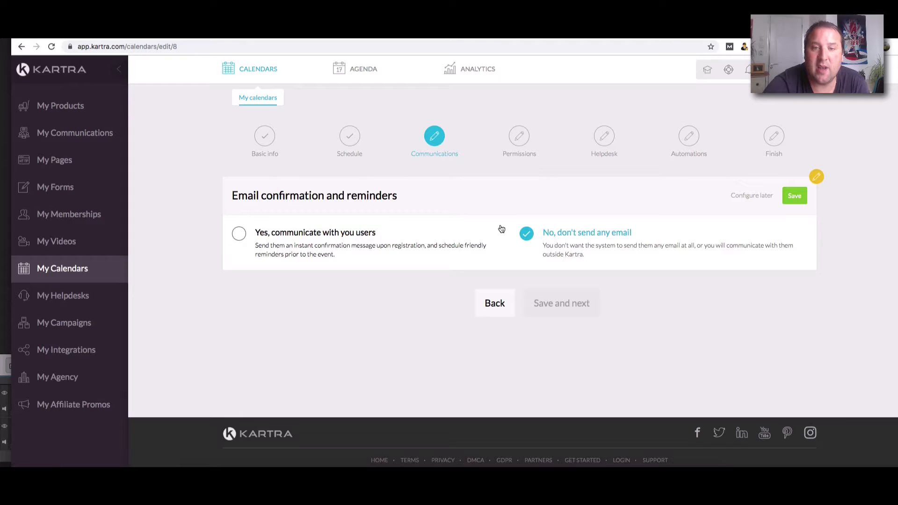
click(794, 196)
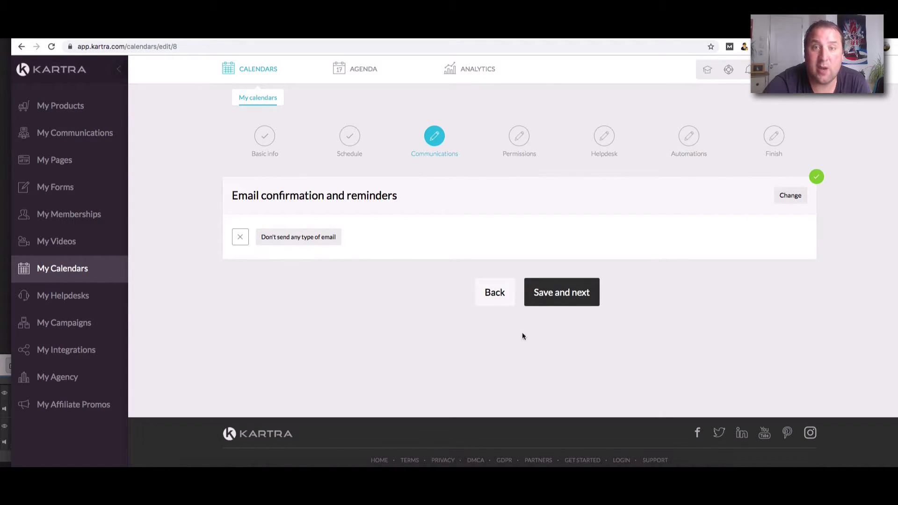
click(579, 297)
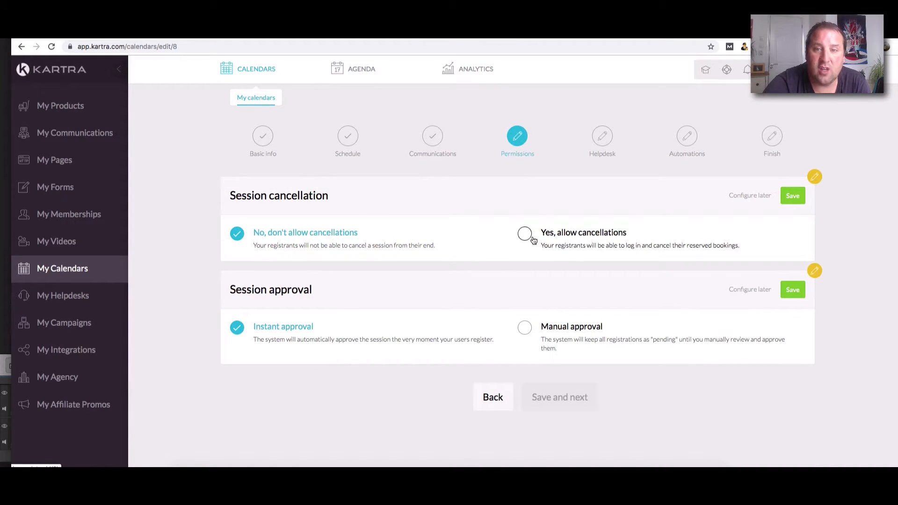
- Allow session cancellations, save that together with instant session approval, and continue to the Helpdesk stage
click(604, 252)
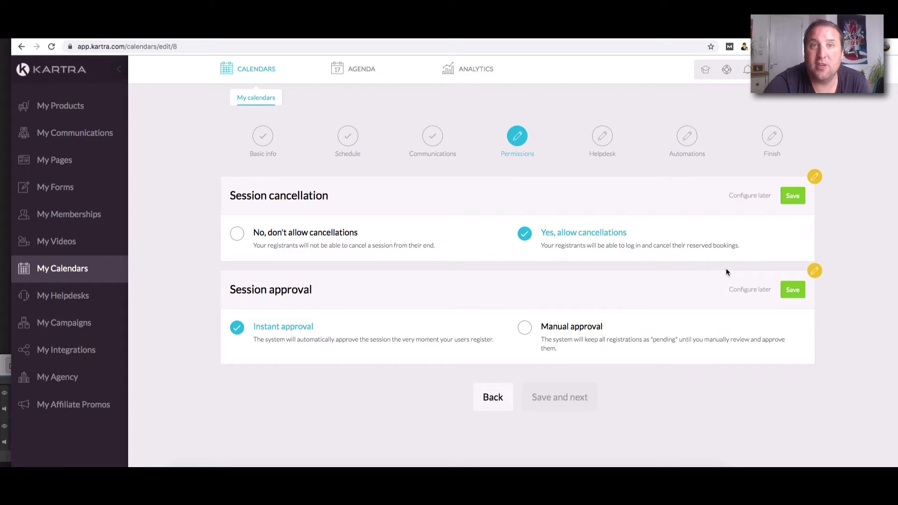
scroll(495, 321, down, 1)
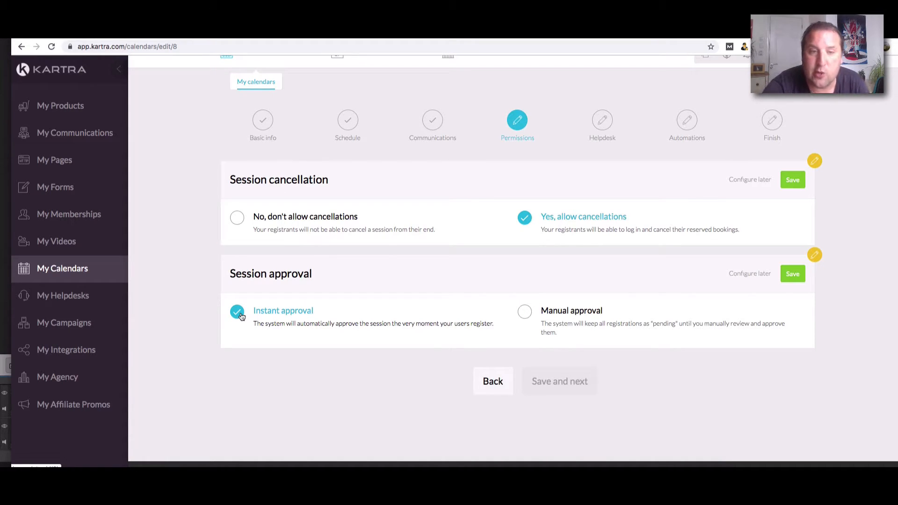
click(793, 274)
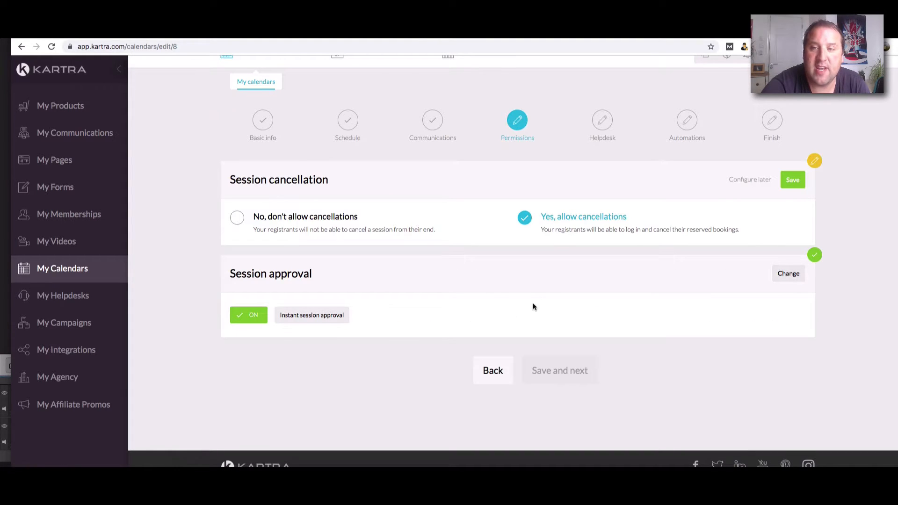
click(793, 181)
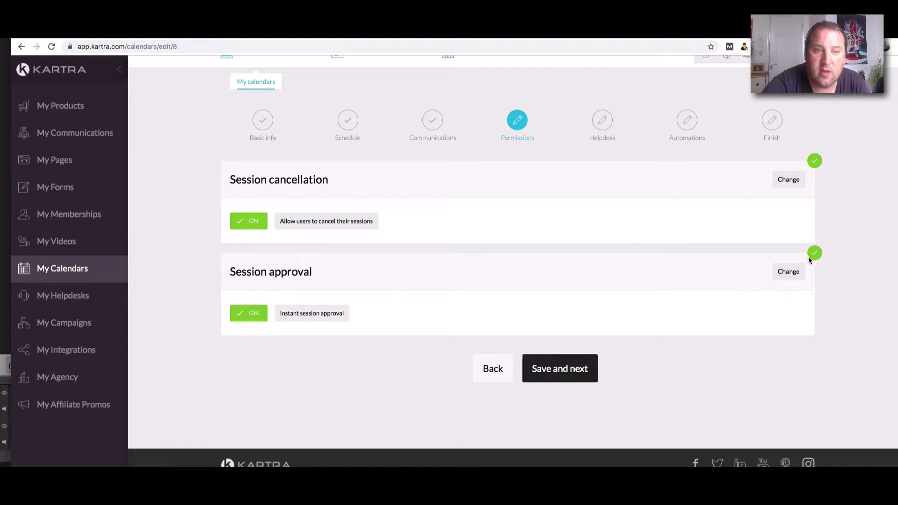
right_click(569, 369)
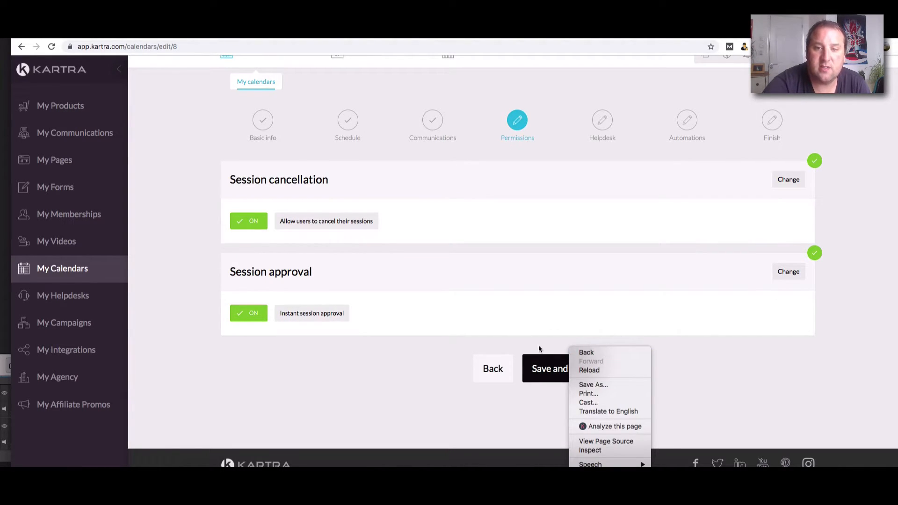
click(556, 369)
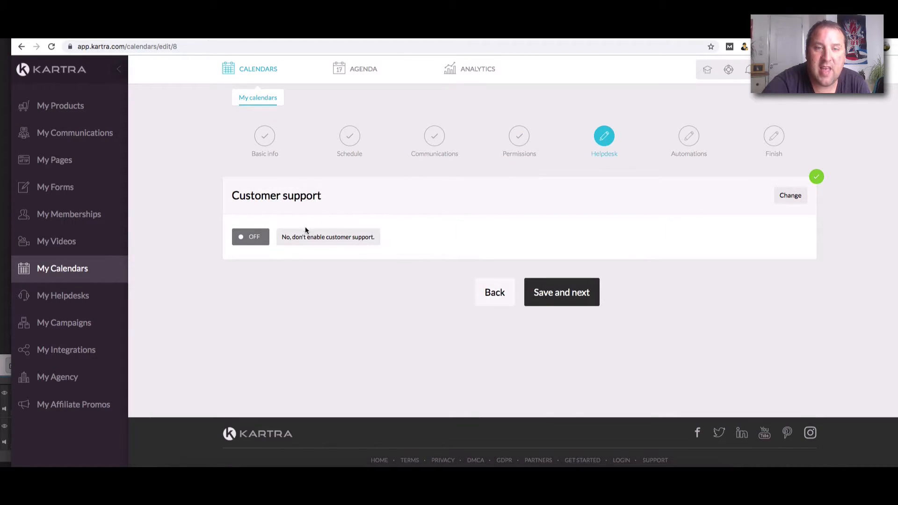
- Set customer support to the Kartra helpdesk ATS YT Conversion Funnel, save it, and continue to the Automations stage
click(796, 197)
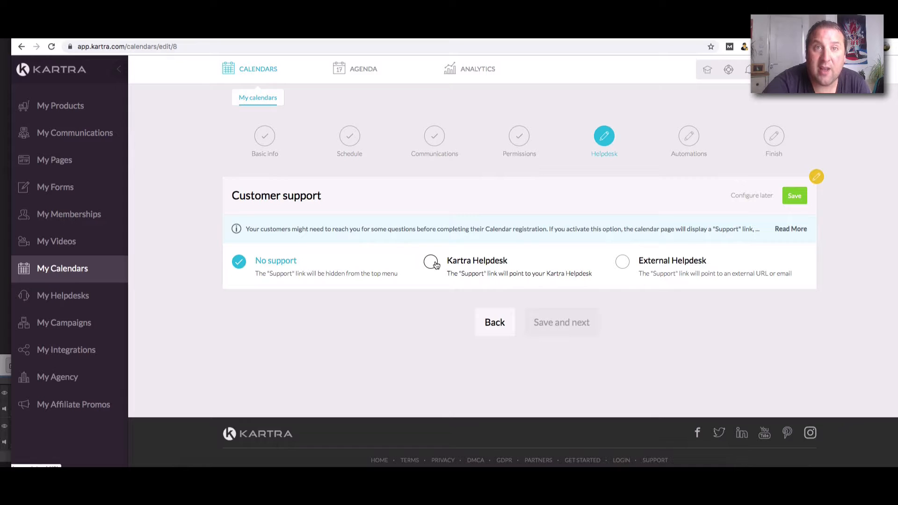
click(431, 262)
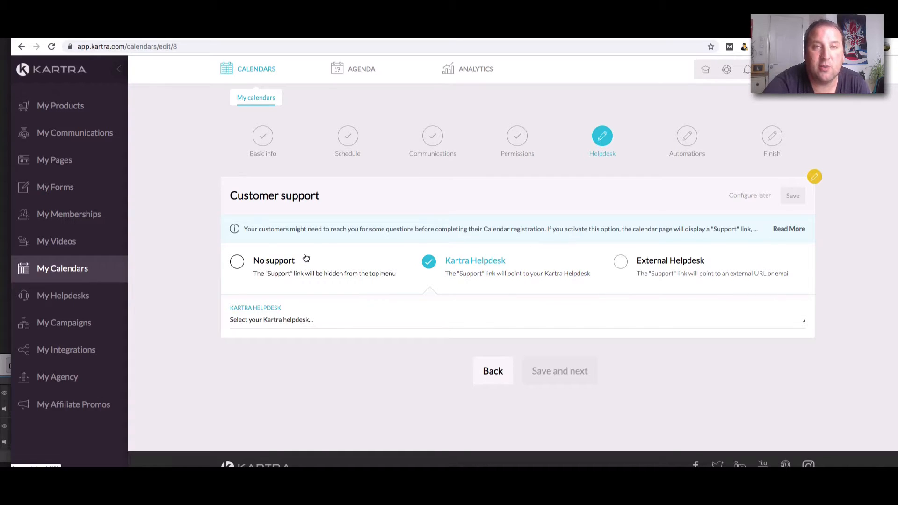
scroll(306, 258, down, 1)
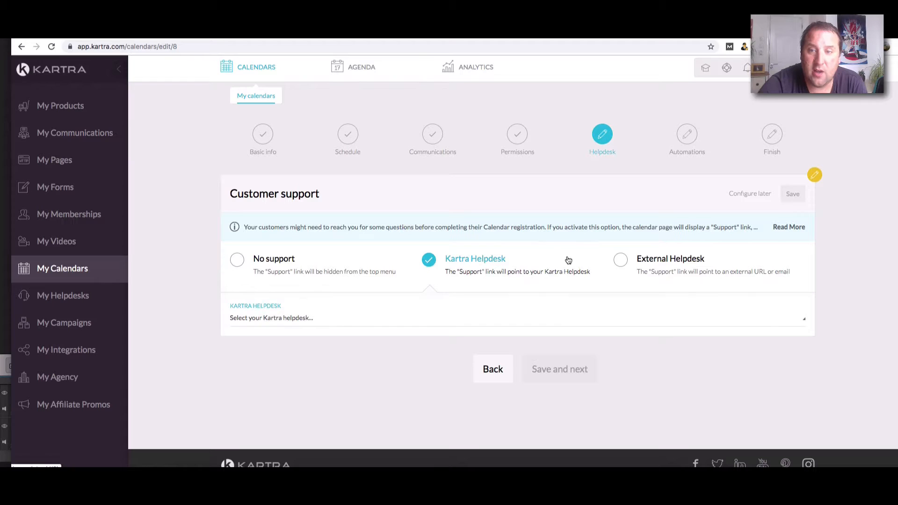
click(404, 318)
click(309, 353)
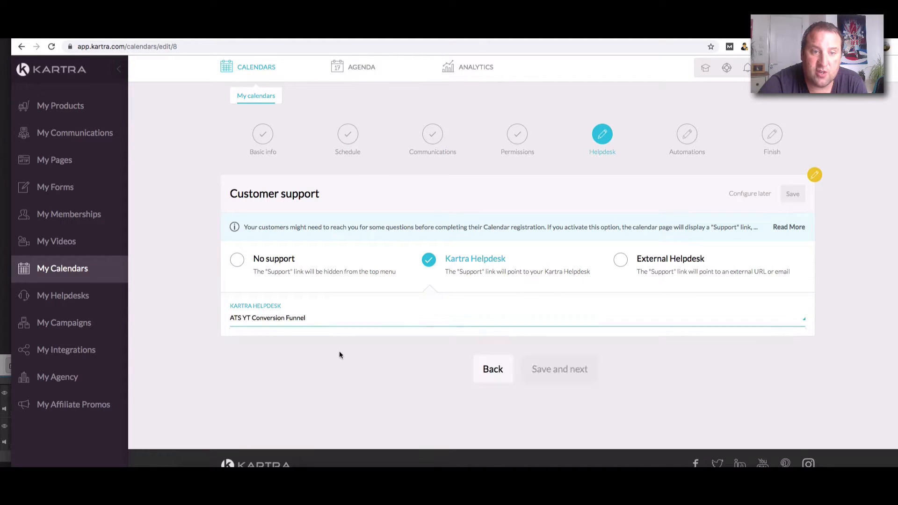
click(797, 193)
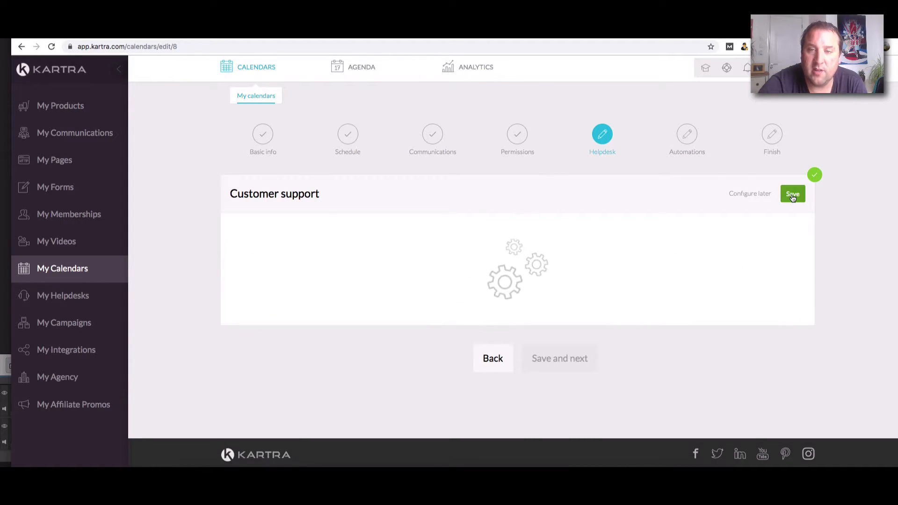
click(564, 292)
- Try to sync class 1 with an external calendar through the Google Calendar integration
scroll(565, 291, down, 2)
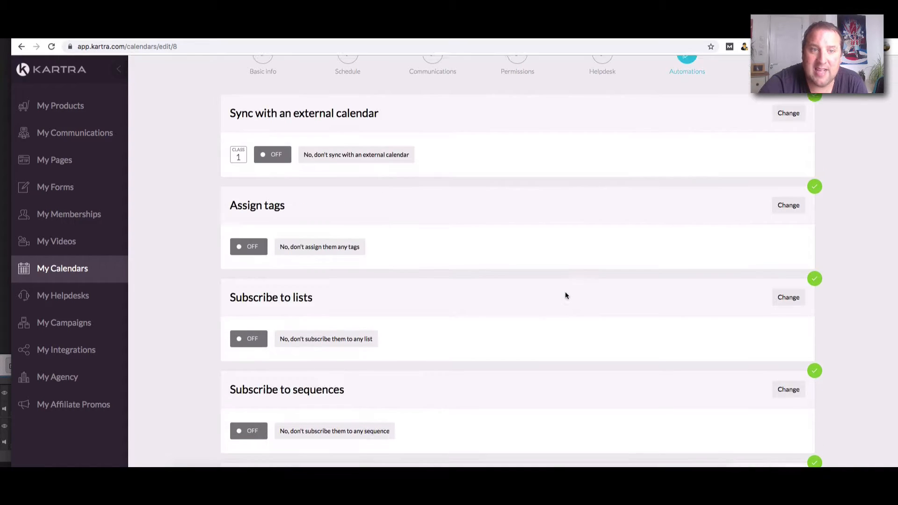
scroll(287, 202, up, 2)
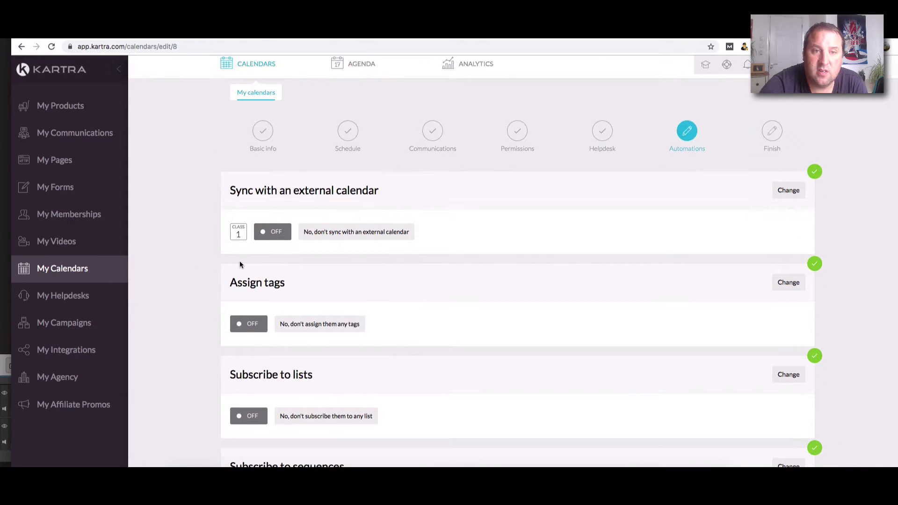
click(778, 197)
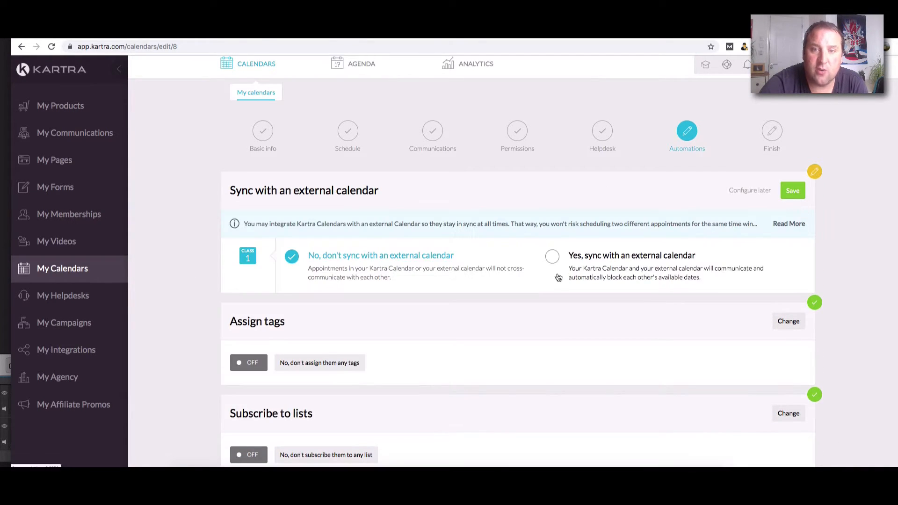
click(642, 280)
click(366, 327)
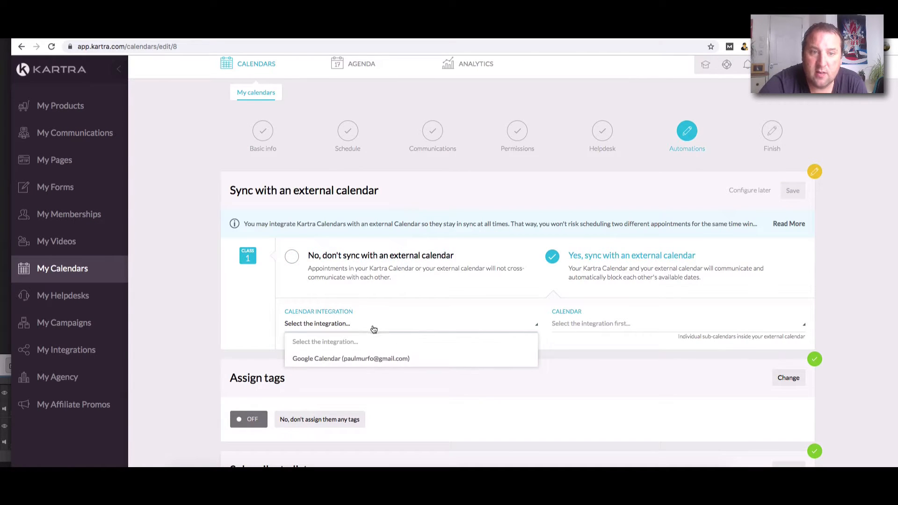
click(355, 358)
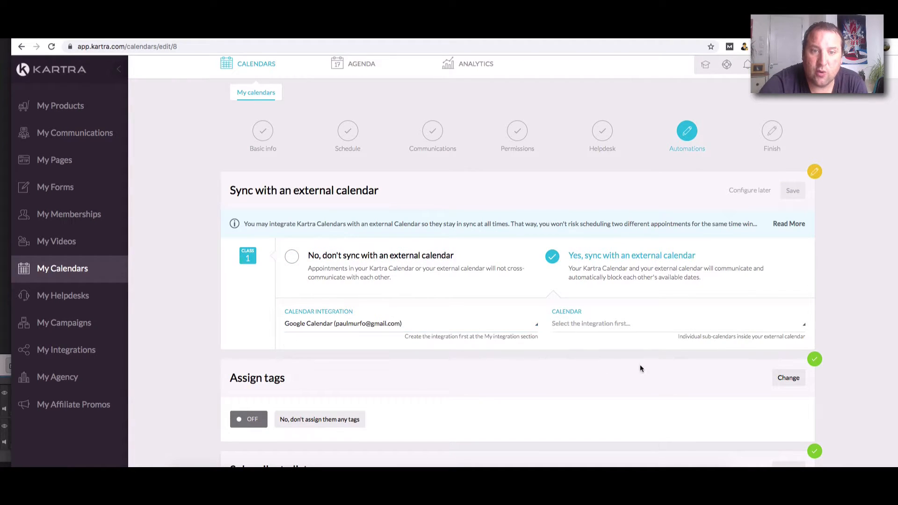
click(582, 330)
click(575, 327)
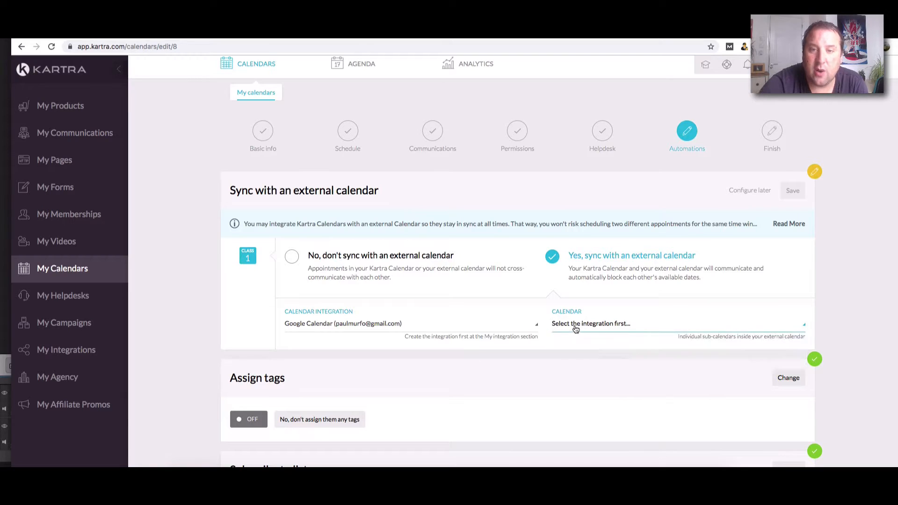
- Set class 1 to "No, don't sync with an external calendar" and save the external calendar section
click(293, 256)
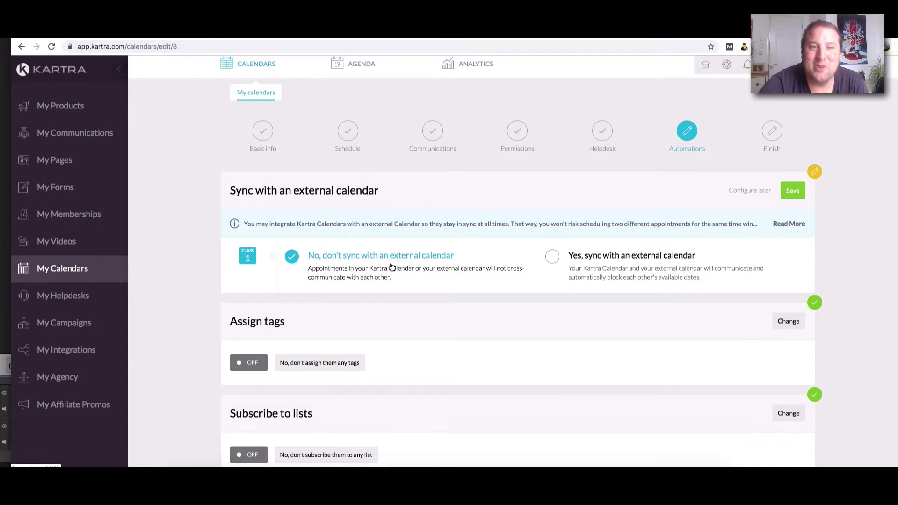
click(553, 257)
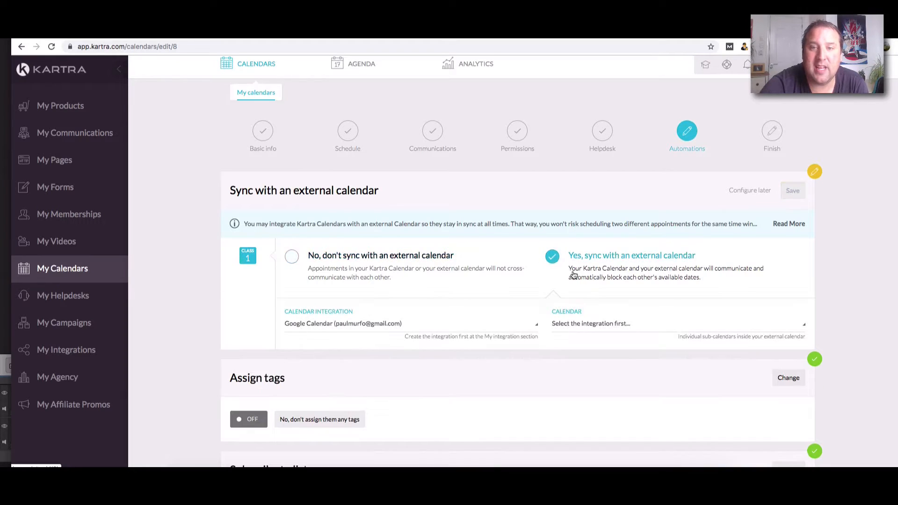
scroll(444, 290, down, 1)
click(417, 305)
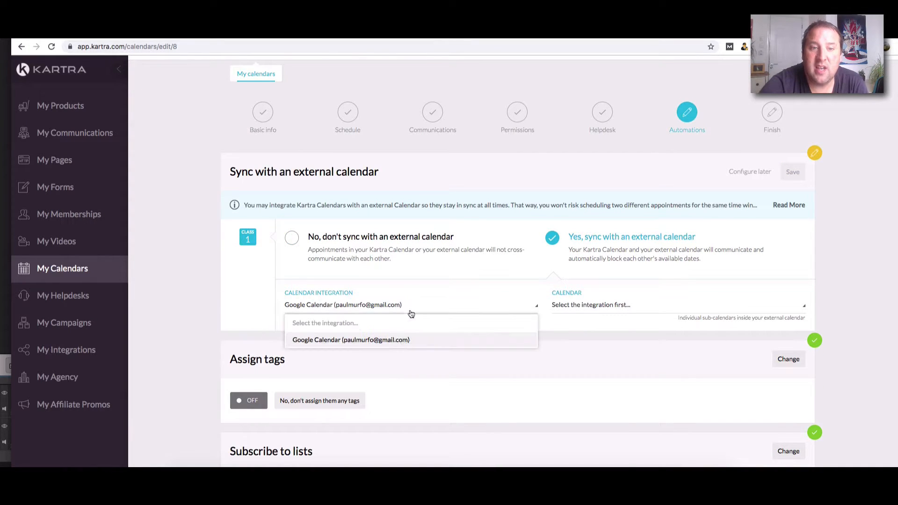
click(520, 297)
click(292, 238)
click(788, 177)
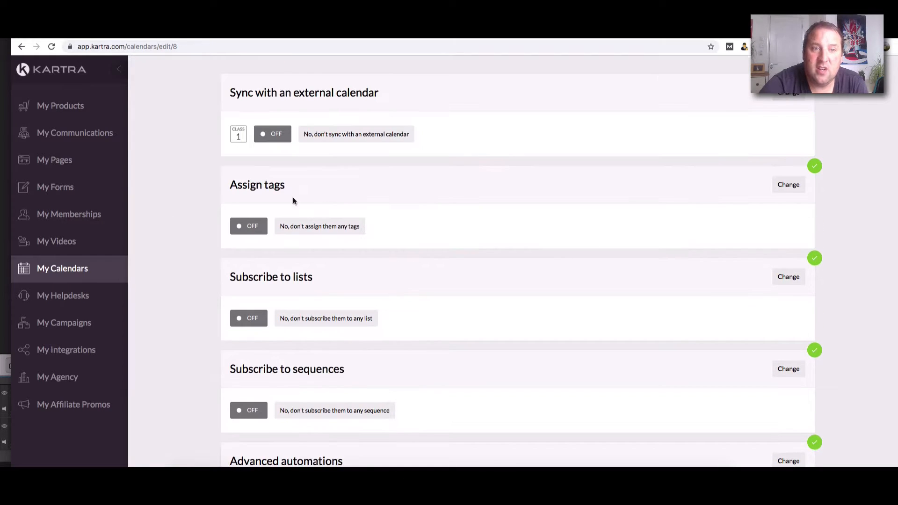
- Assign the VSL BOOKED A CALL tag from the VSL category to calendar registrants and save the tag section
click(787, 185)
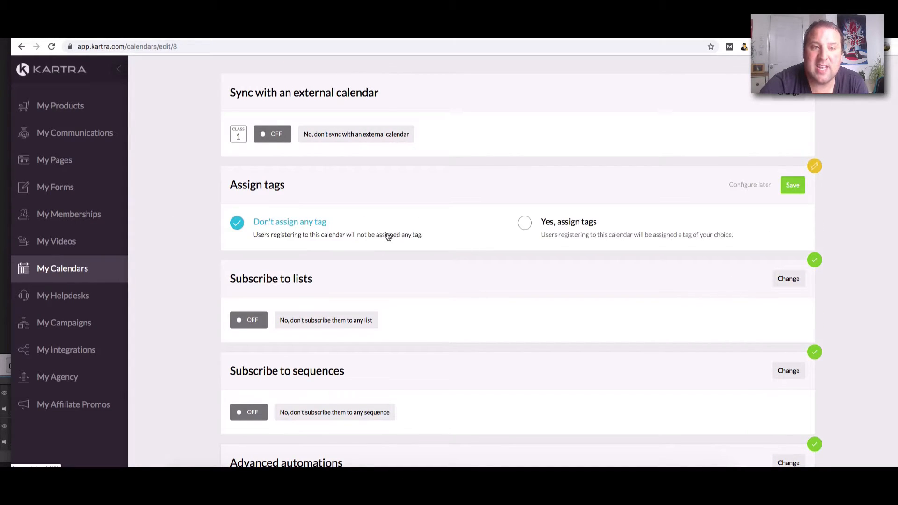
click(529, 225)
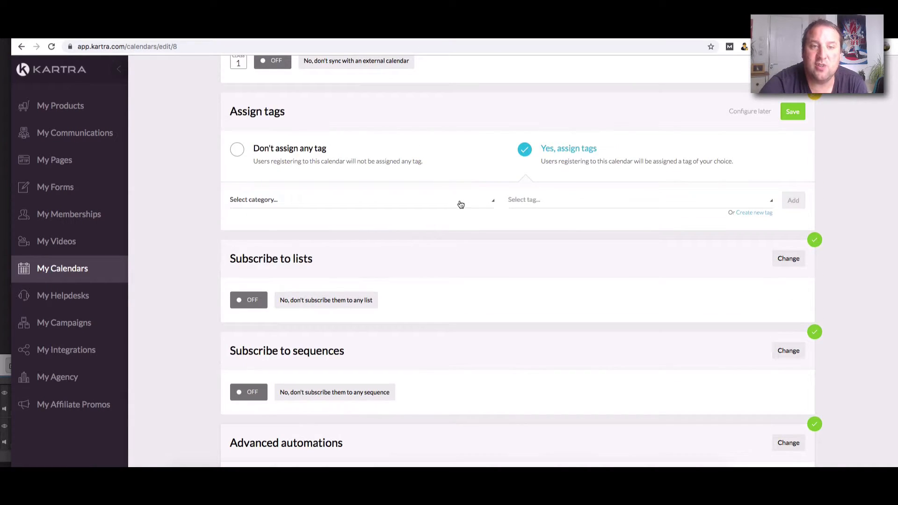
click(459, 203)
scroll(285, 296, down, 10)
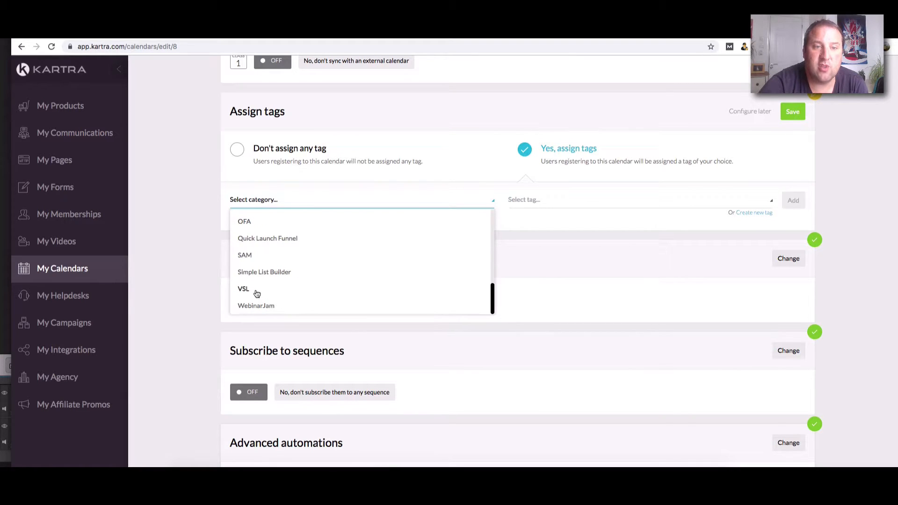
click(256, 291)
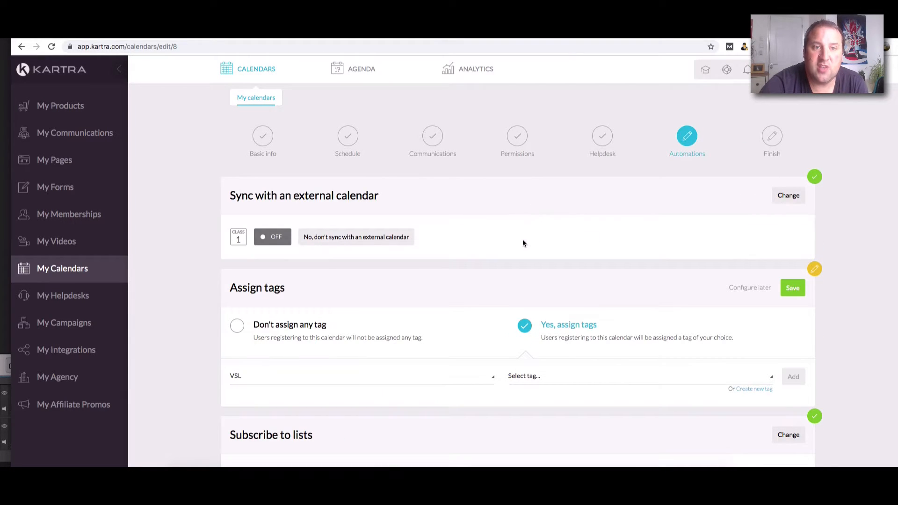
click(538, 232)
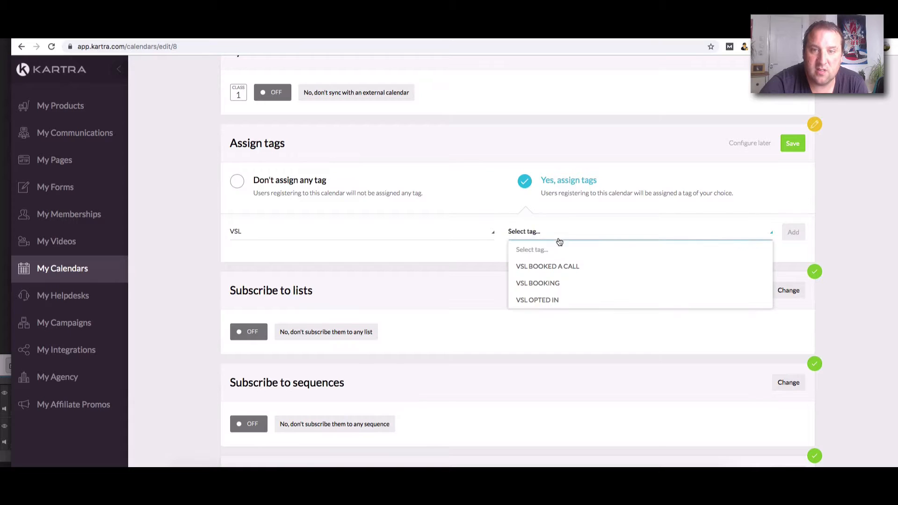
click(556, 268)
click(793, 232)
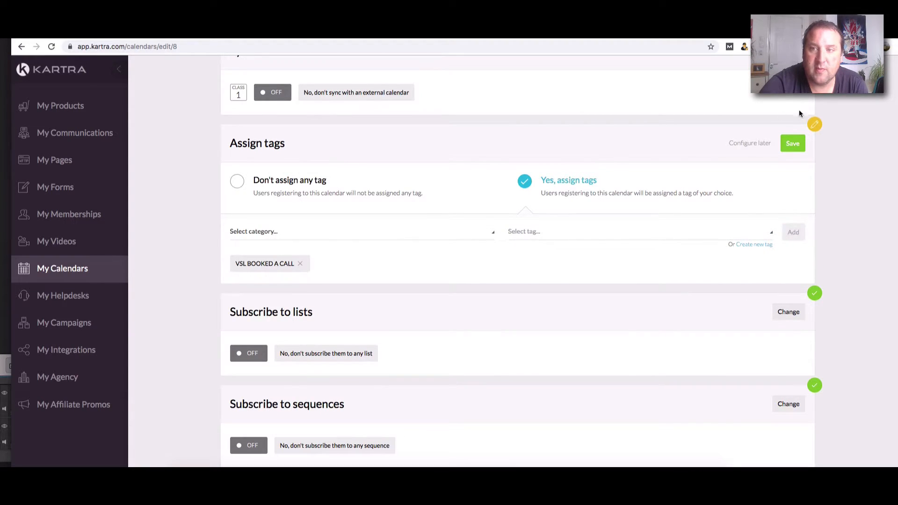
click(792, 145)
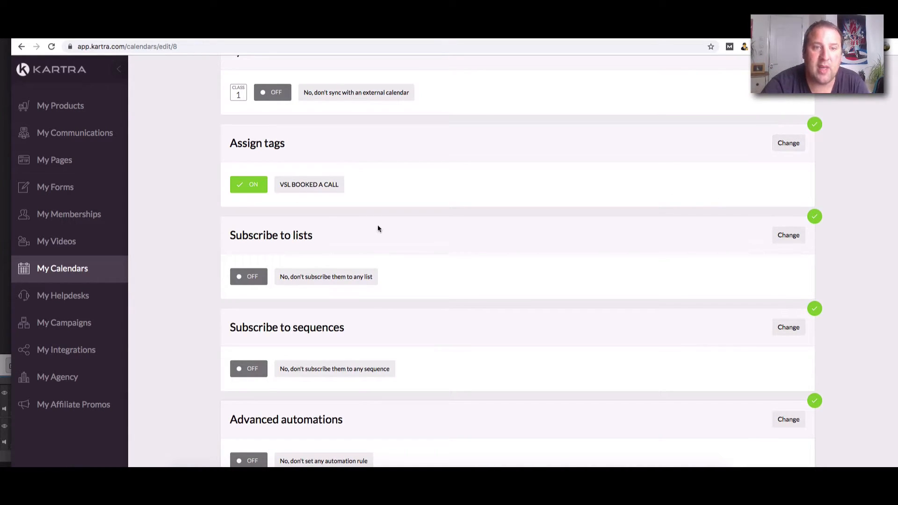
- Save the list subscription section with "Don't subscribe to any list" and complete the Automations stage to finish the calendar
scroll(717, 234, down, 3)
click(789, 153)
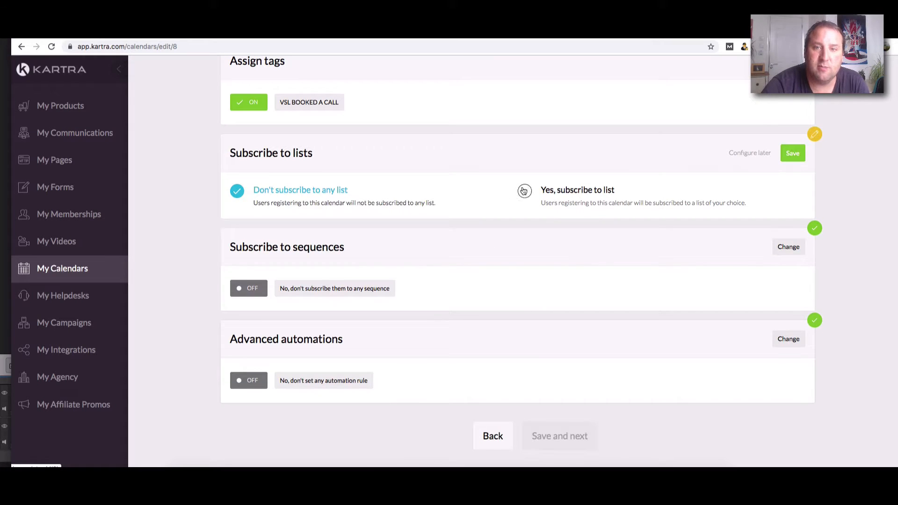
click(793, 154)
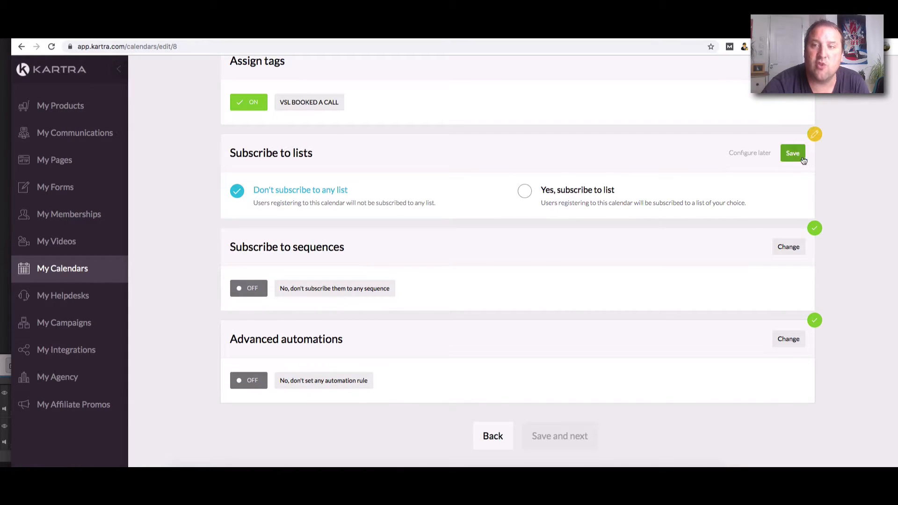
scroll(608, 234, down, 2)
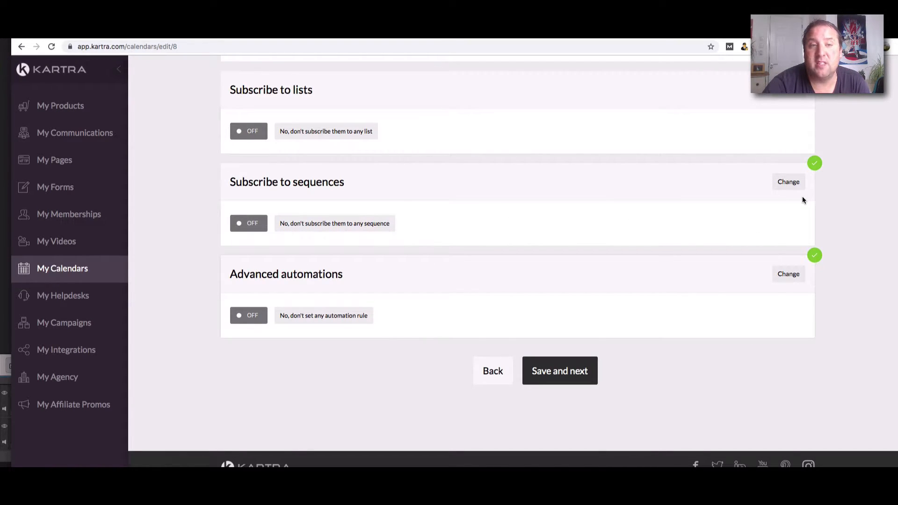
scroll(788, 214, down, 1)
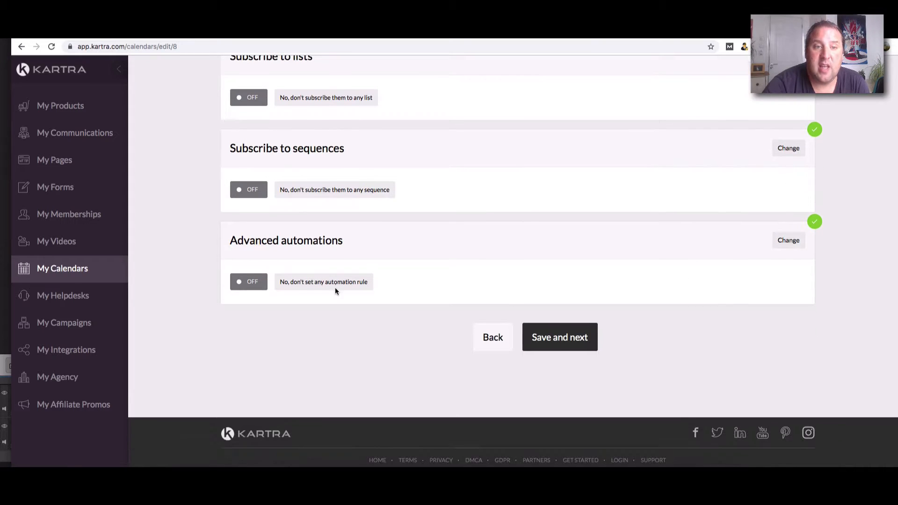
click(572, 333)
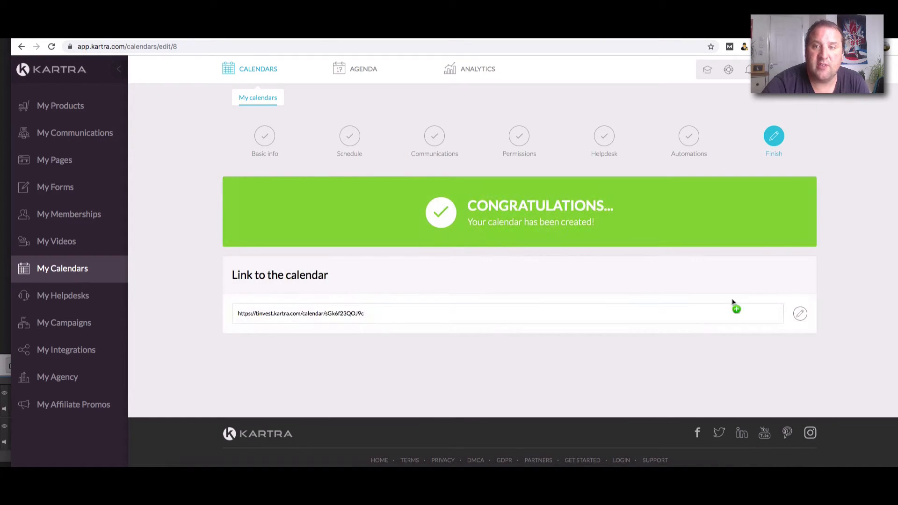
- Create a new helpdesk named VSL
click(80, 269)
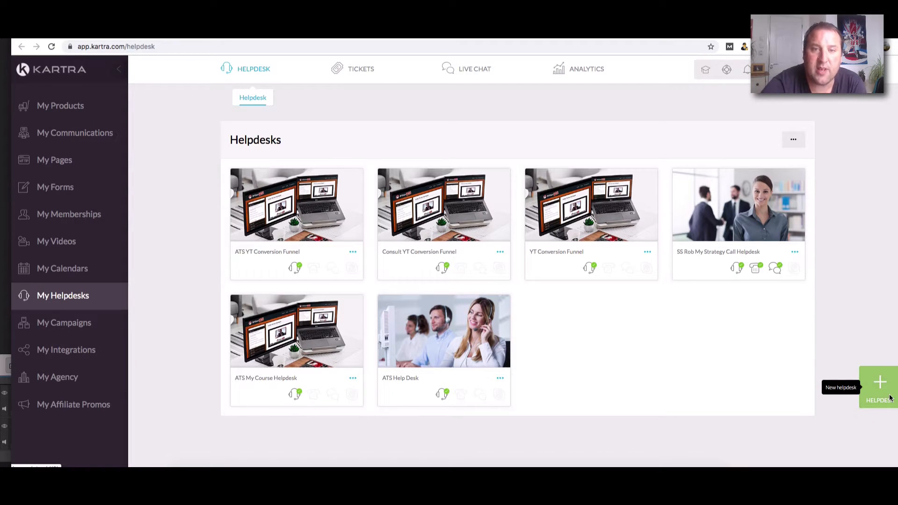
click(876, 402)
click(452, 146)
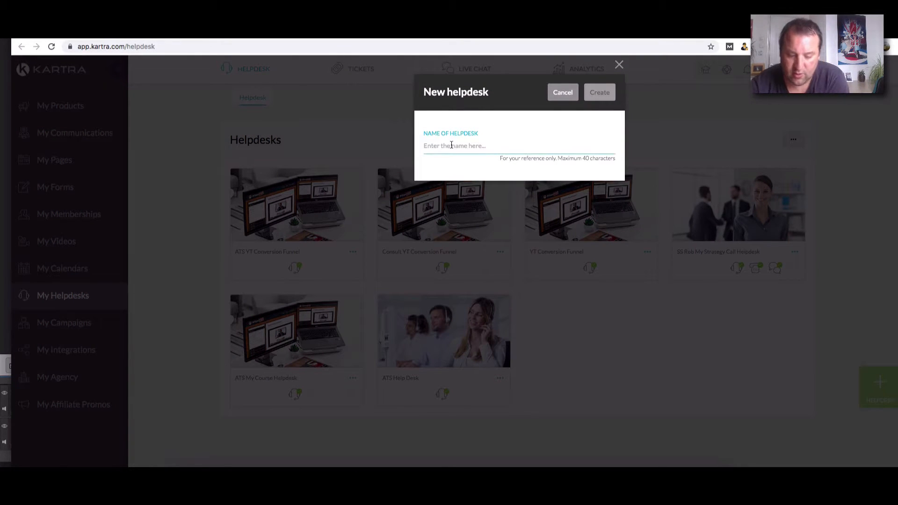
text(VSL)
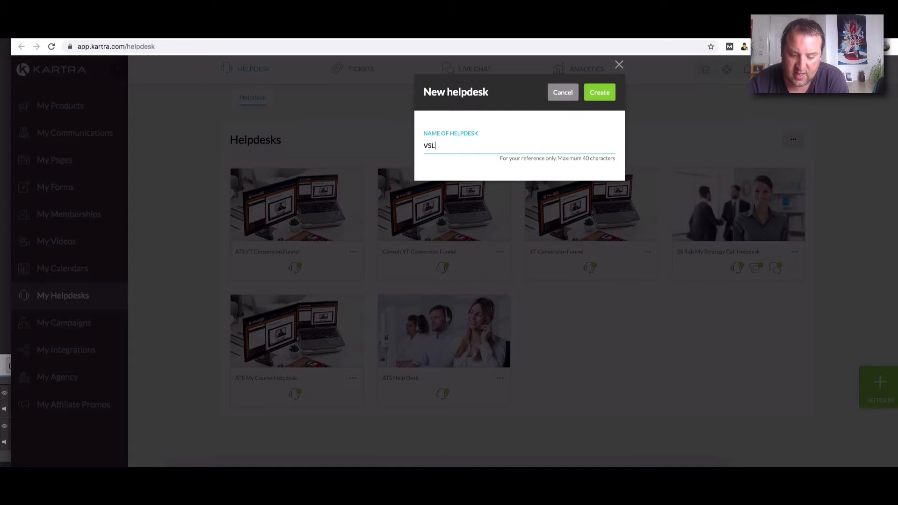
click(607, 92)
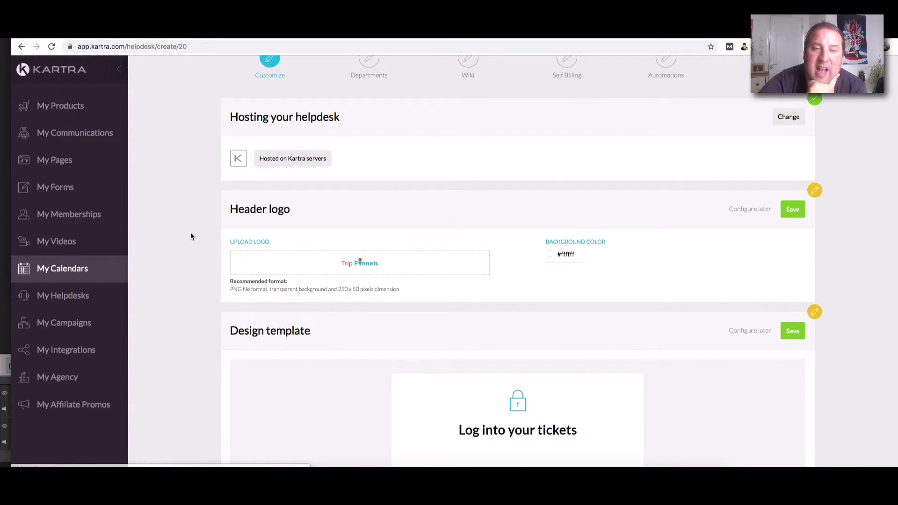
- Save the header logo section, choose the Amber orange design template for the helpdesk and save it
scroll(788, 198, down, 3)
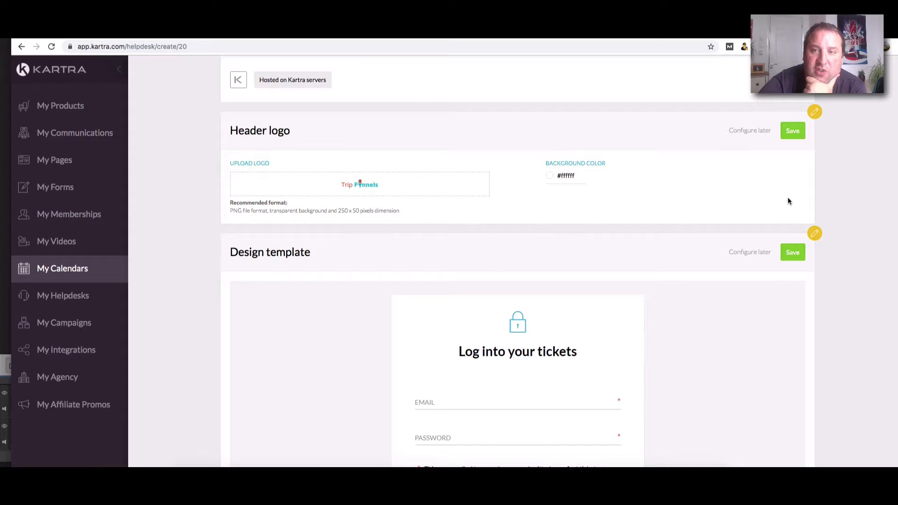
click(800, 130)
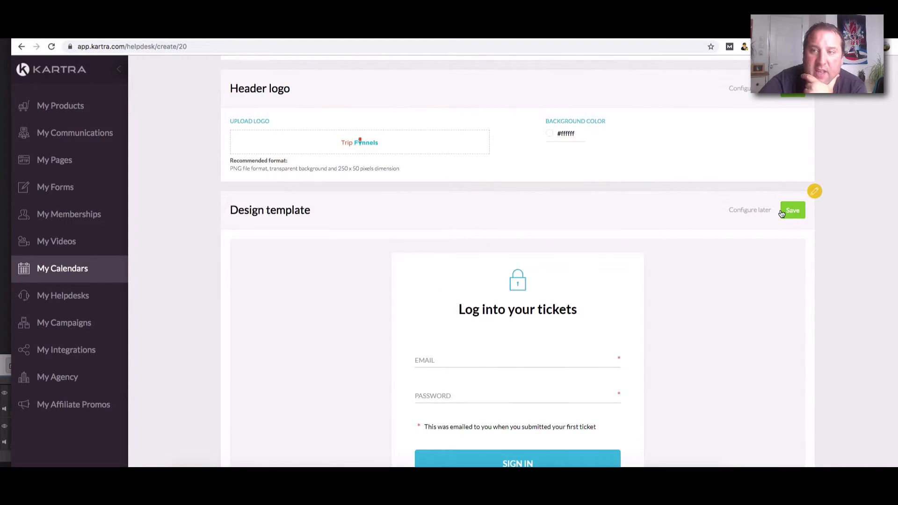
scroll(692, 252, down, 3)
scroll(538, 247, down, 3)
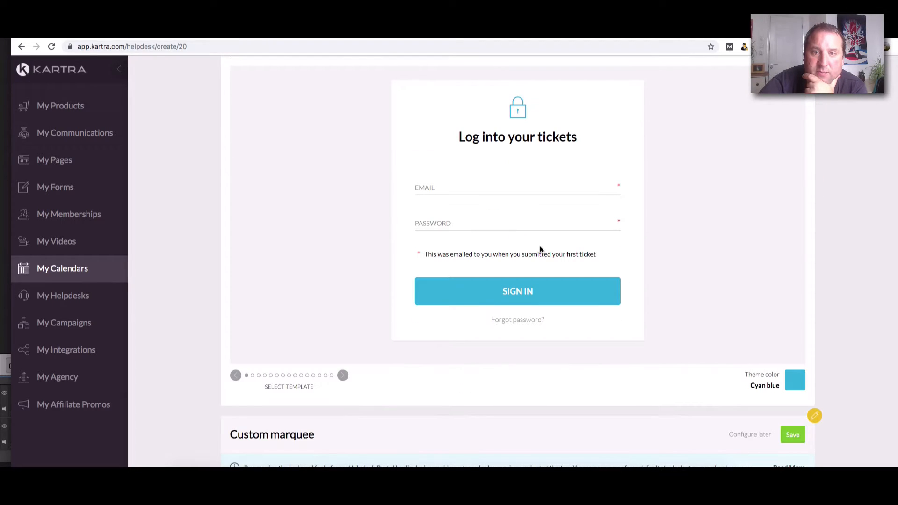
click(342, 376)
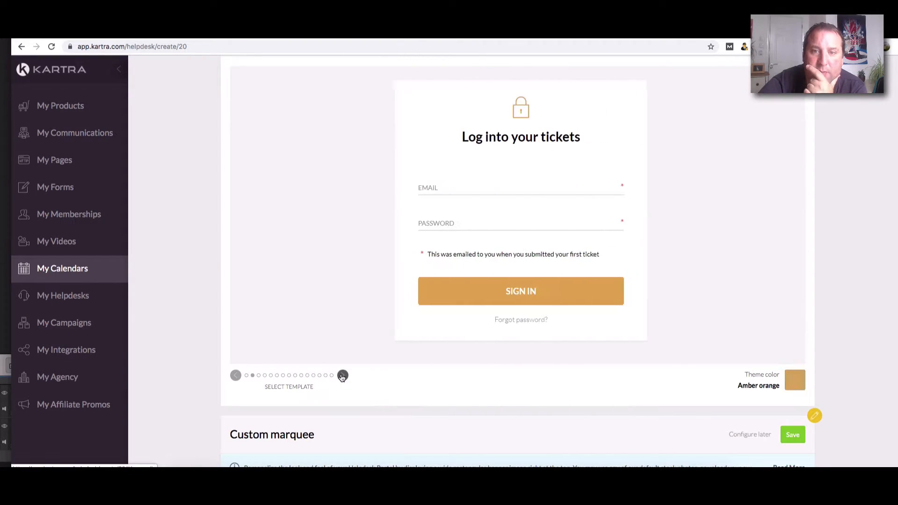
scroll(509, 321, up, 3)
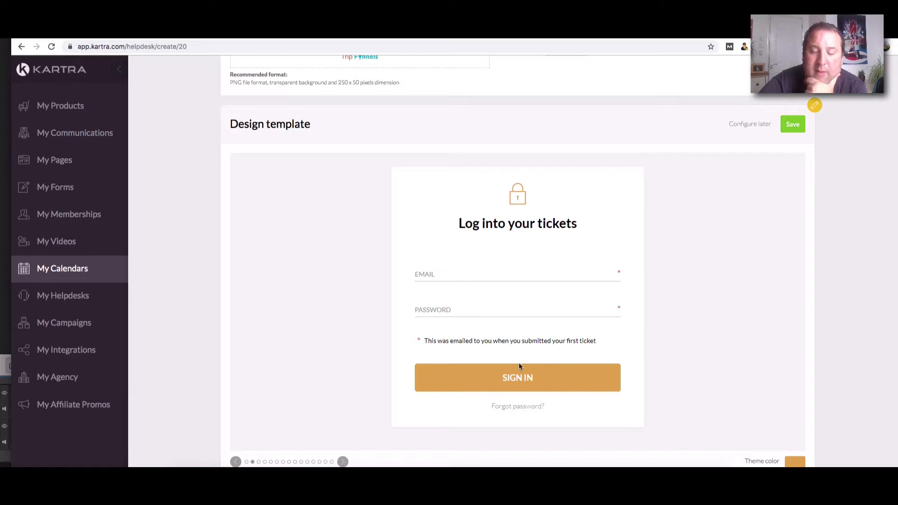
scroll(526, 364, down, 1)
click(792, 110)
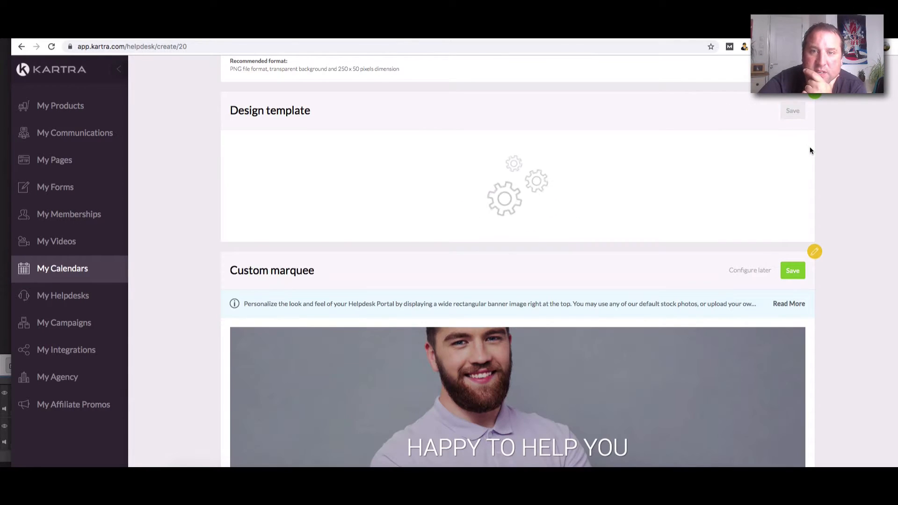
- Select the banner photo of support agents wearing headsets for the custom marquee and save that section
scroll(526, 335, down, 3)
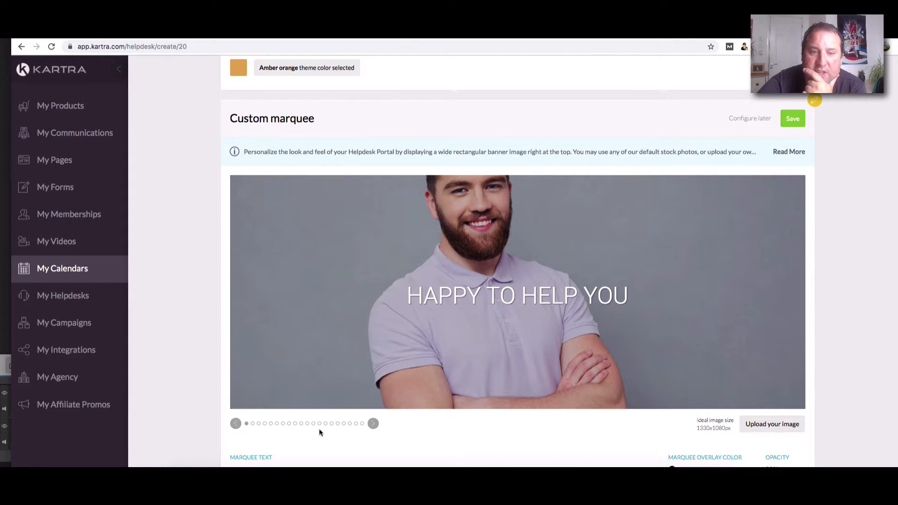
click(374, 423)
click(374, 424)
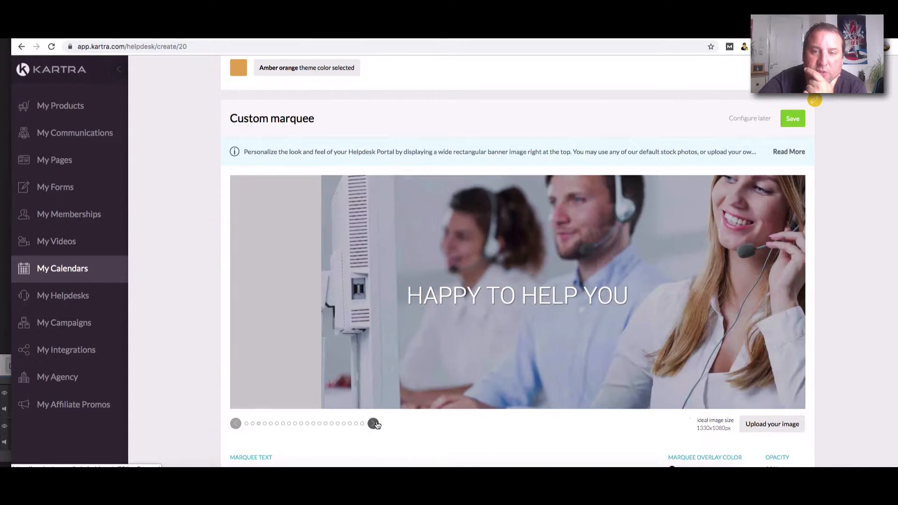
click(373, 424)
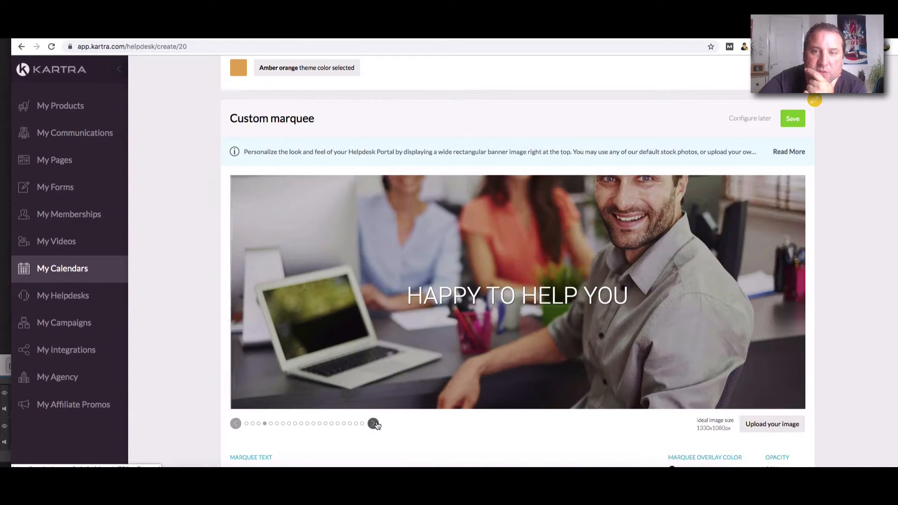
click(236, 424)
click(793, 119)
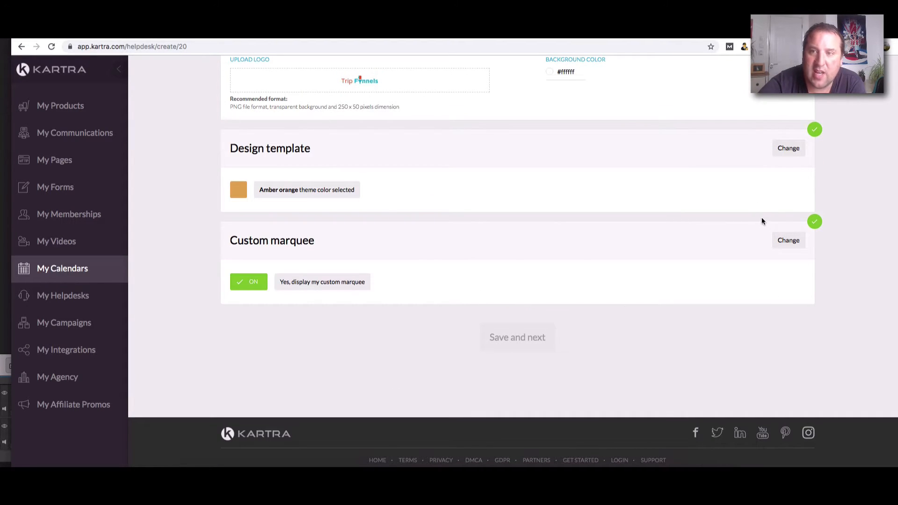
- Save the header logo section with the Trip Funnels logo and complete the Customize stage
scroll(762, 218, up, 5)
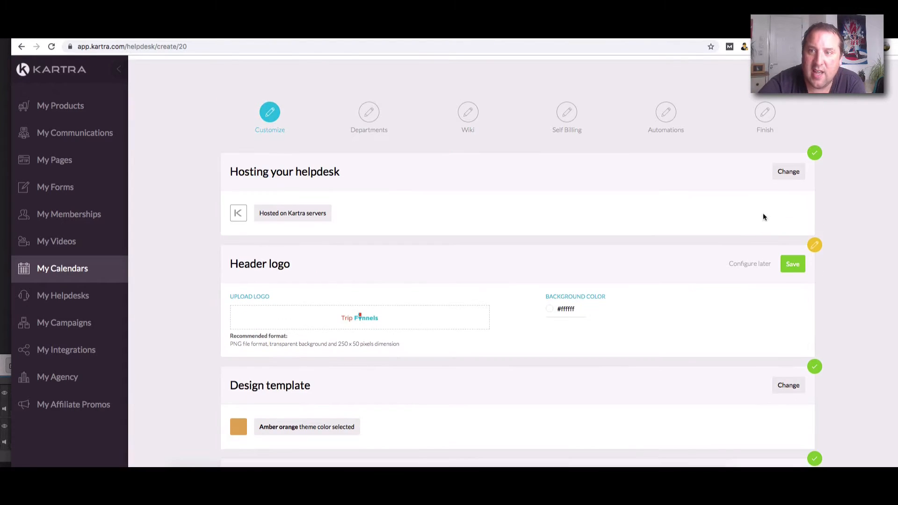
click(793, 264)
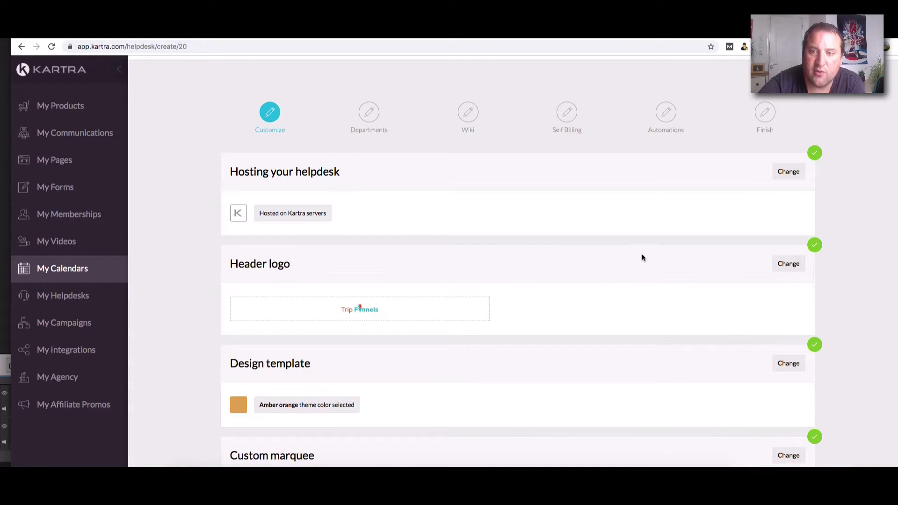
scroll(683, 287, down, 4)
click(518, 358)
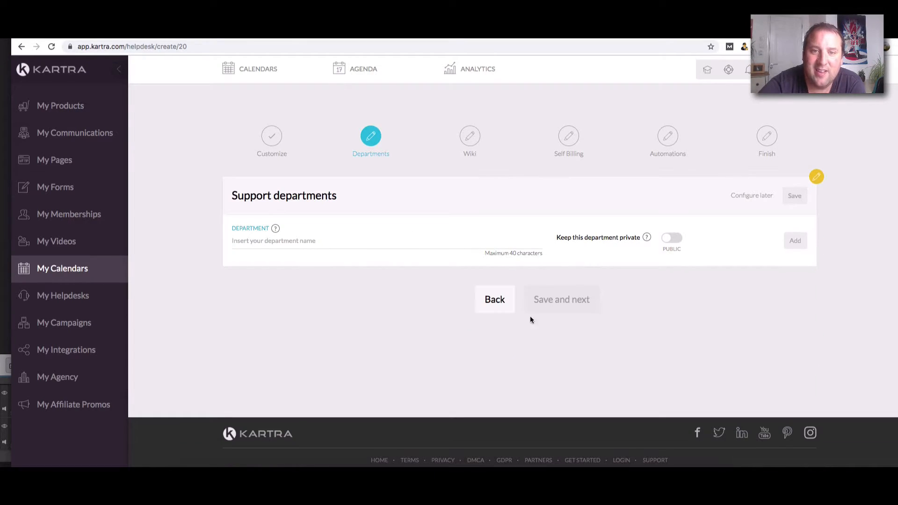
- Add a public department named Support to the helpdesk and save the support departments section
click(404, 241)
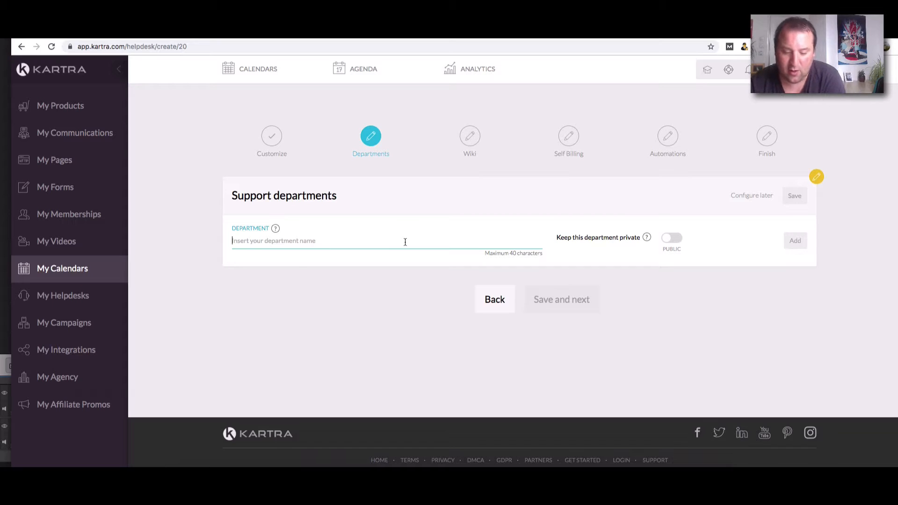
text(Supp)
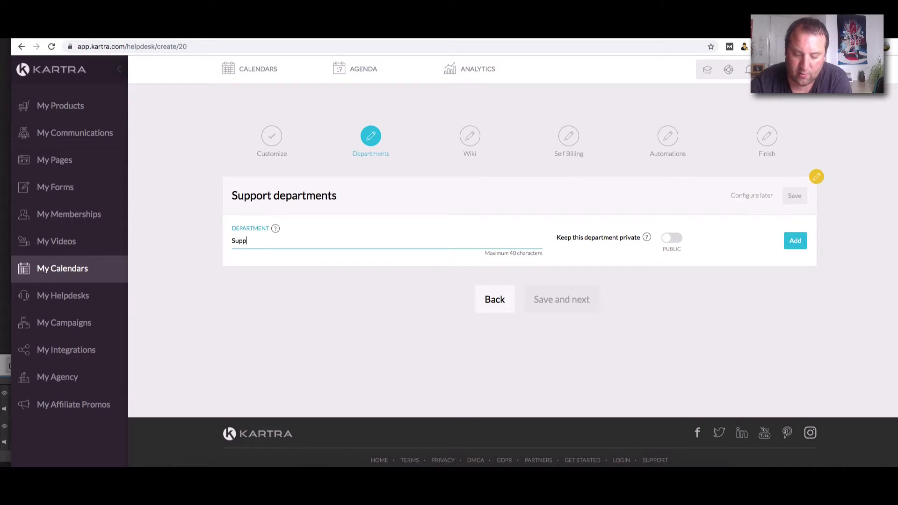
text(ort)
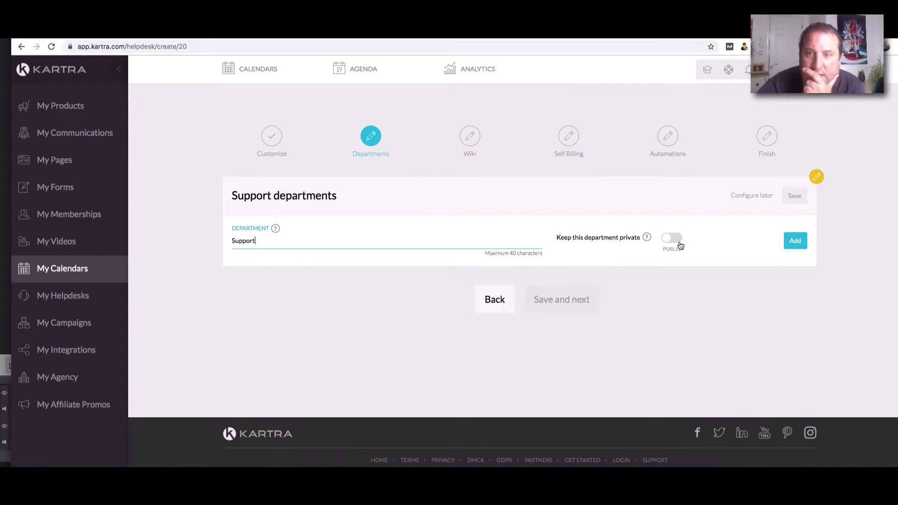
mouse_move(647, 237)
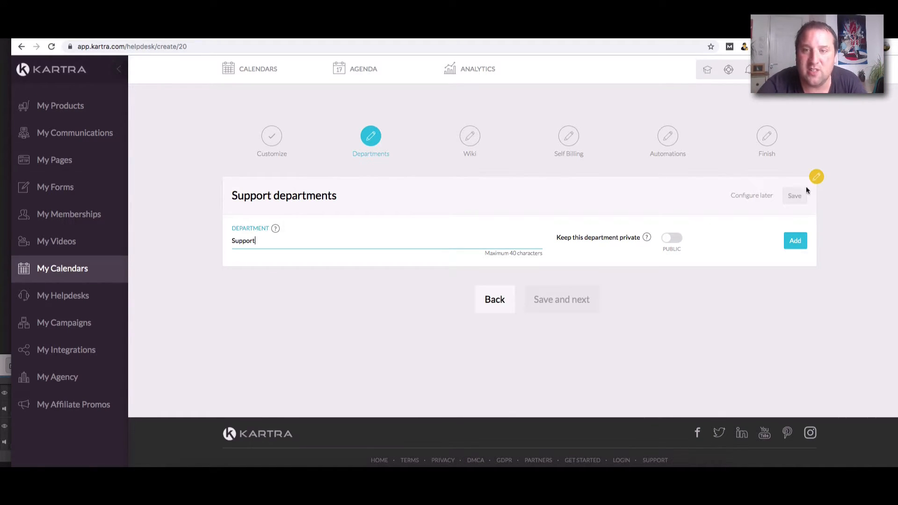
click(671, 241)
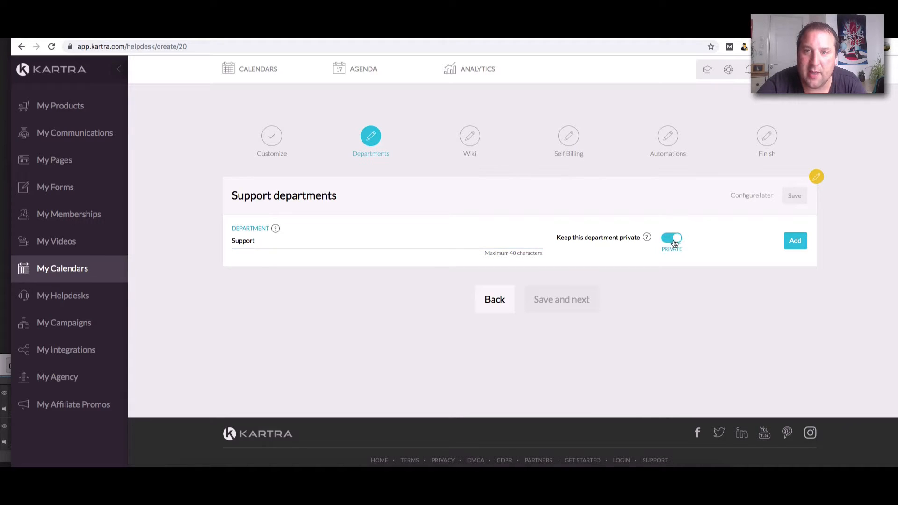
click(672, 241)
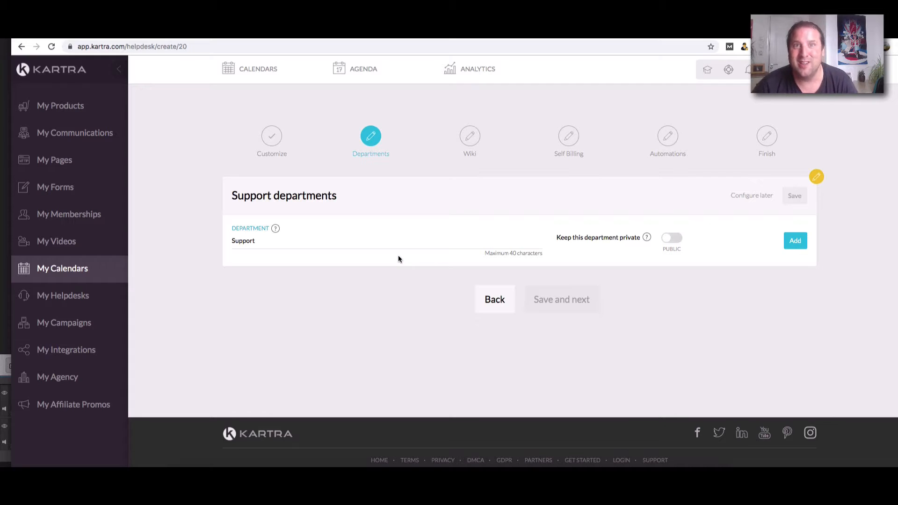
click(789, 243)
click(794, 197)
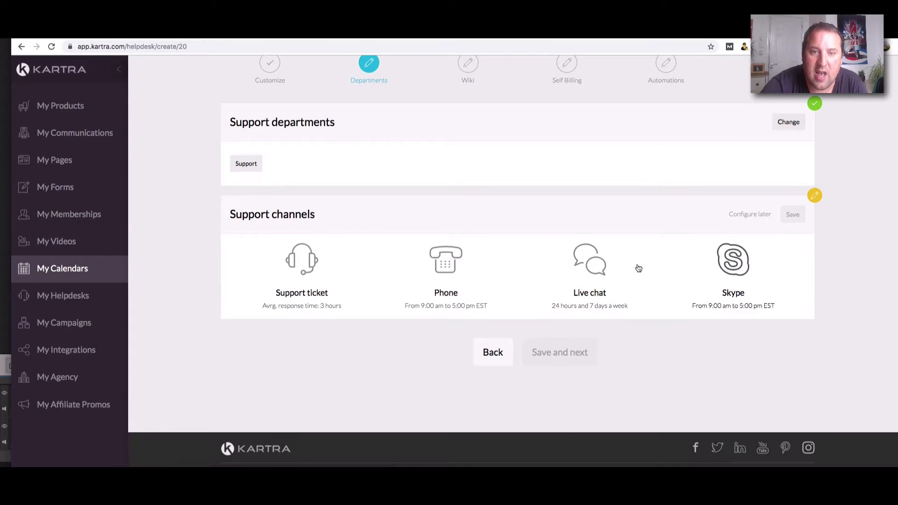
- Activate the Support ticket channel with the tag line "Avrg. response time: 24 hours", save it and complete the Departments stage
click(305, 253)
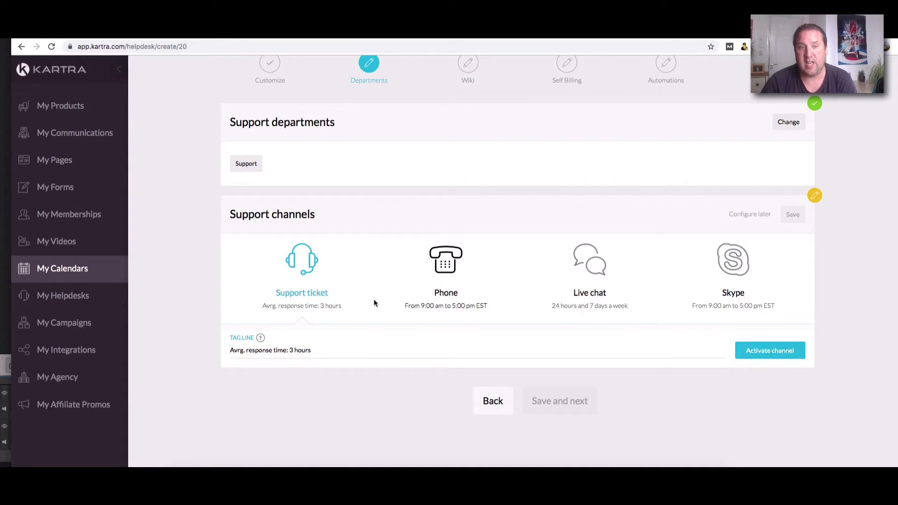
click(294, 349)
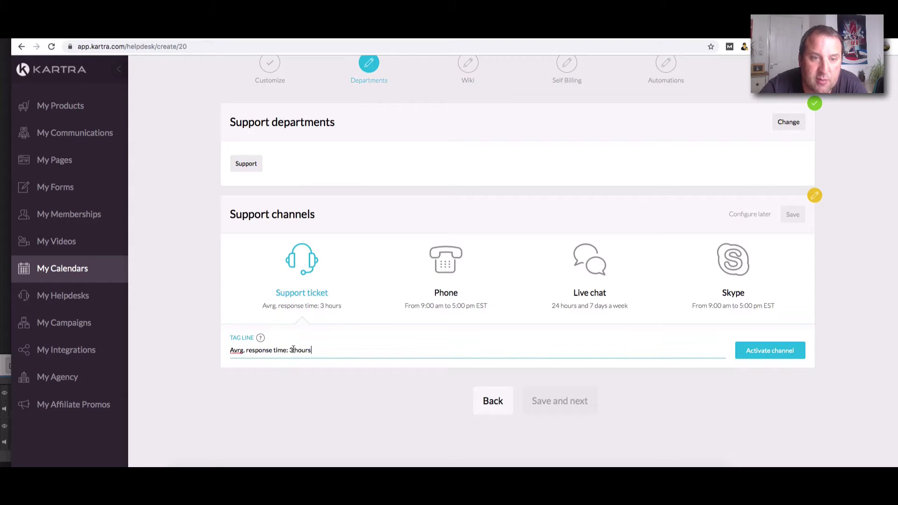
key(BackSpace)
text(24)
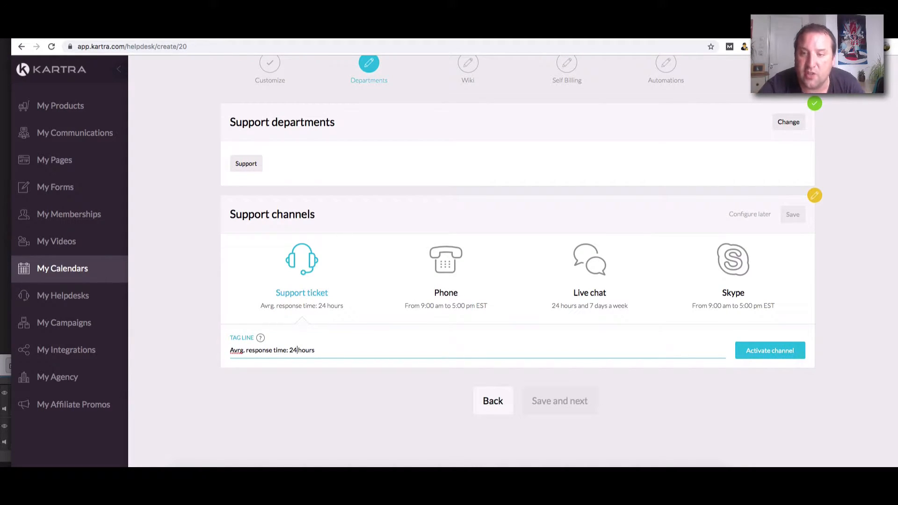
key(Return)
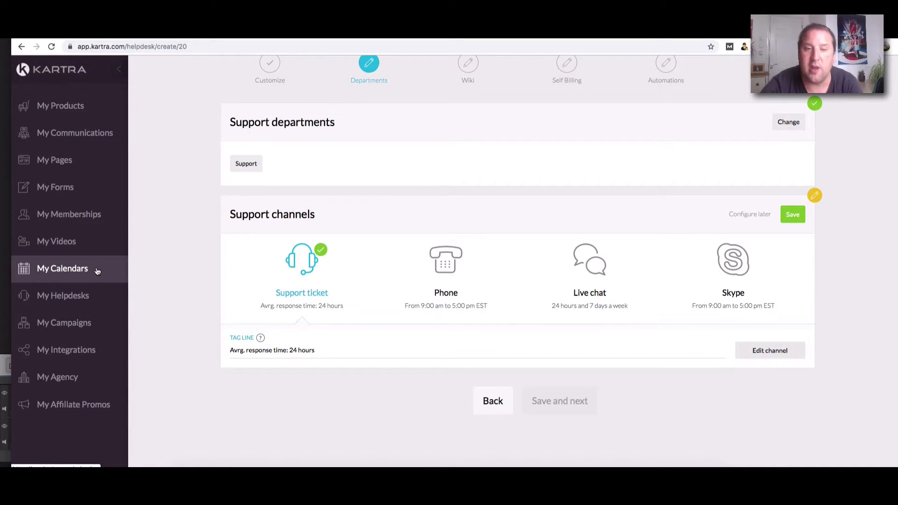
click(802, 219)
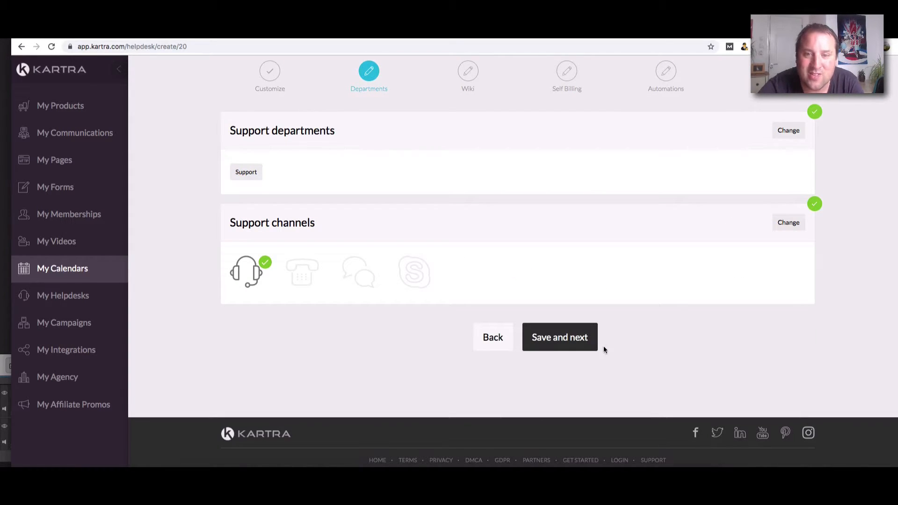
click(590, 345)
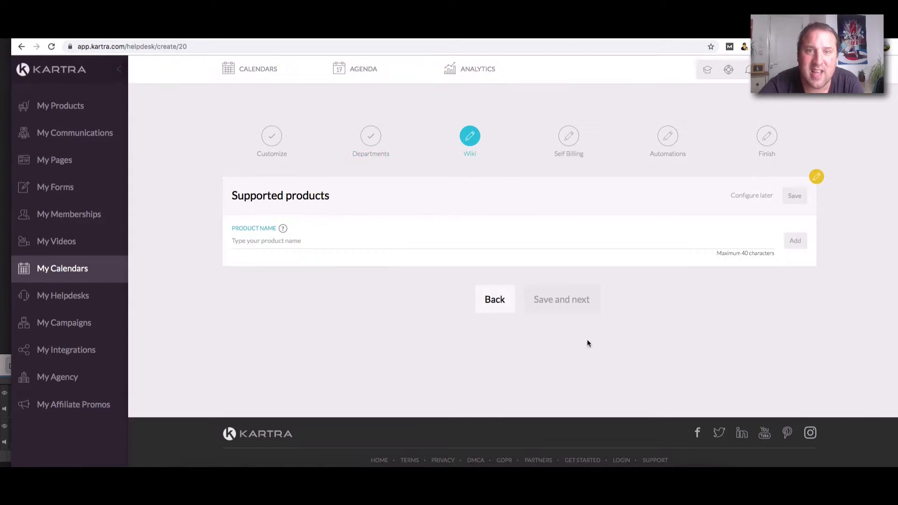
- Add VSL as a supported product, save the section and complete the Wiki stage
click(461, 244)
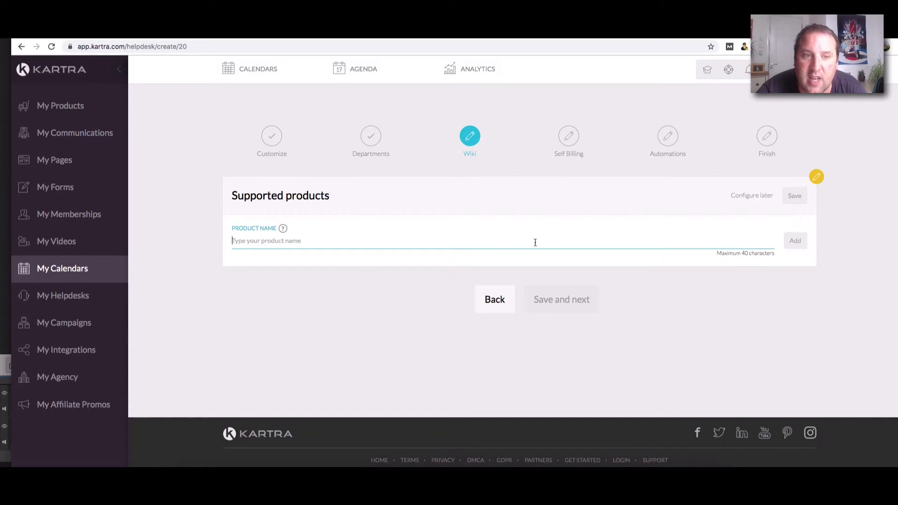
click(447, 254)
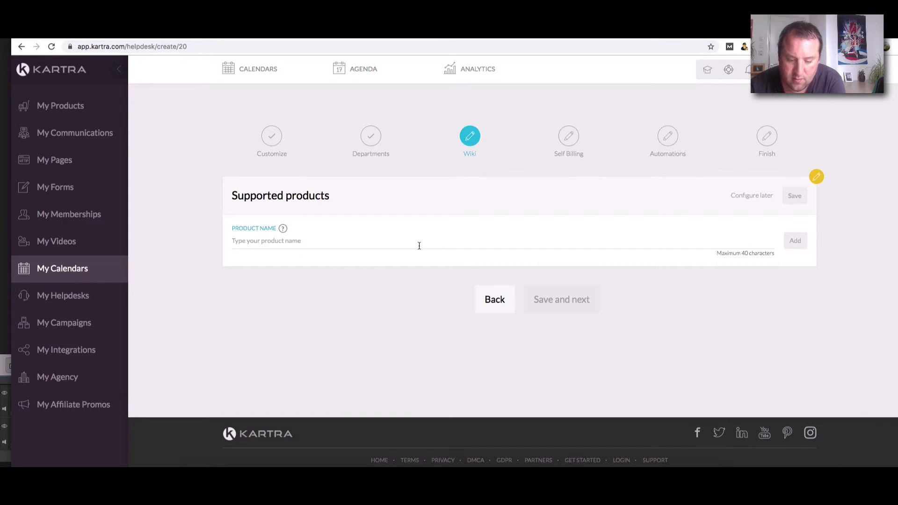
click(339, 234)
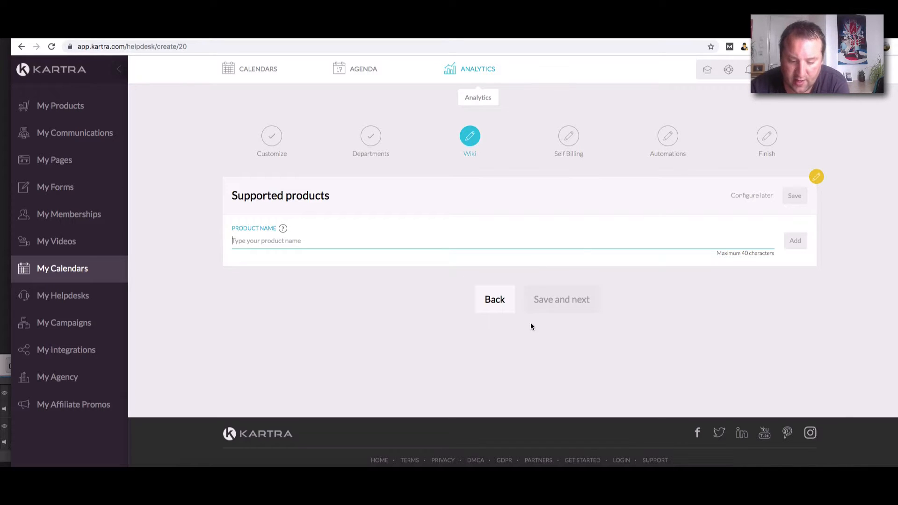
text(VSL)
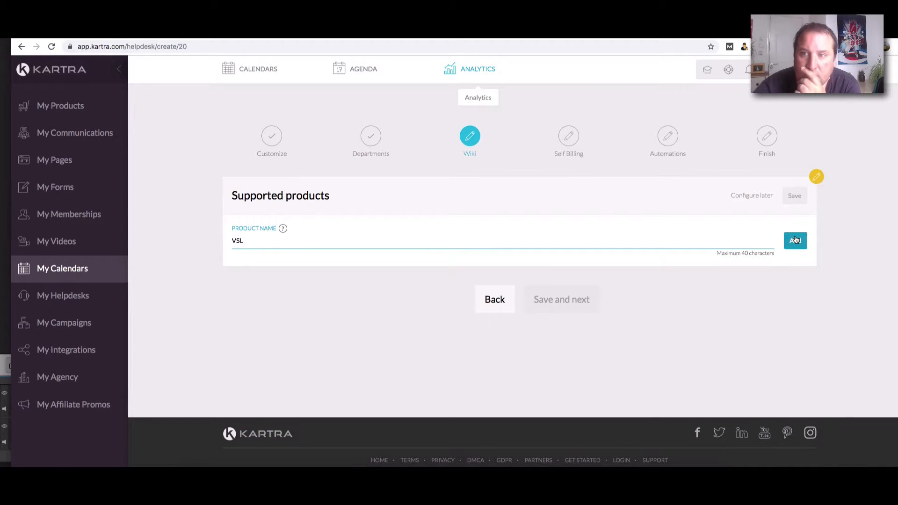
click(795, 240)
click(803, 197)
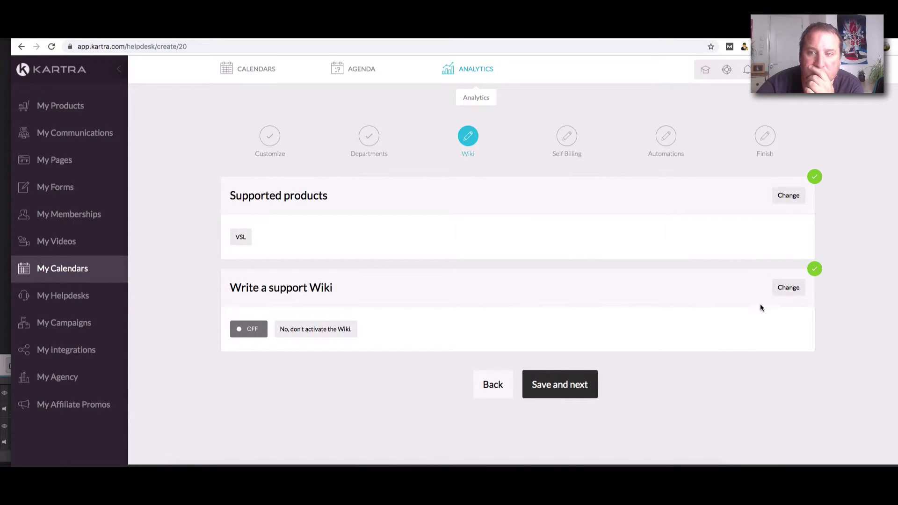
click(590, 381)
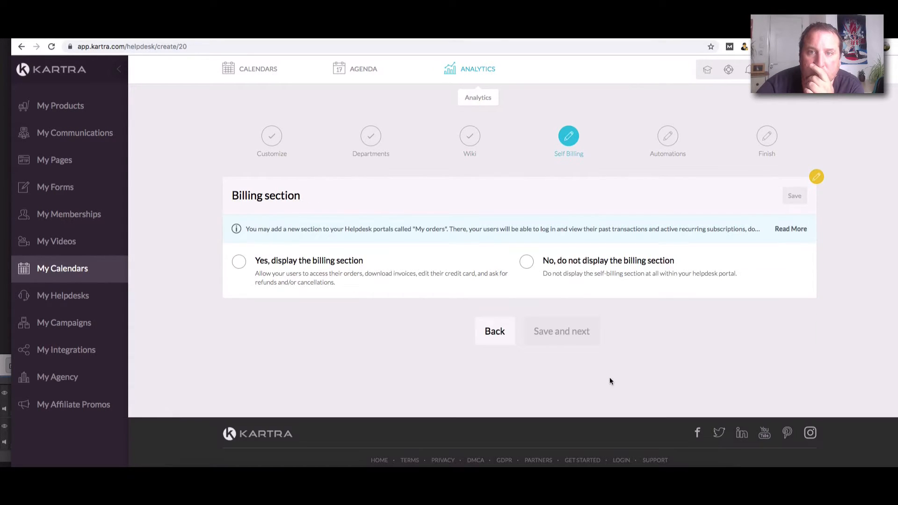
- Return to the Wiki stage and remove VSL from the supported products
click(494, 332)
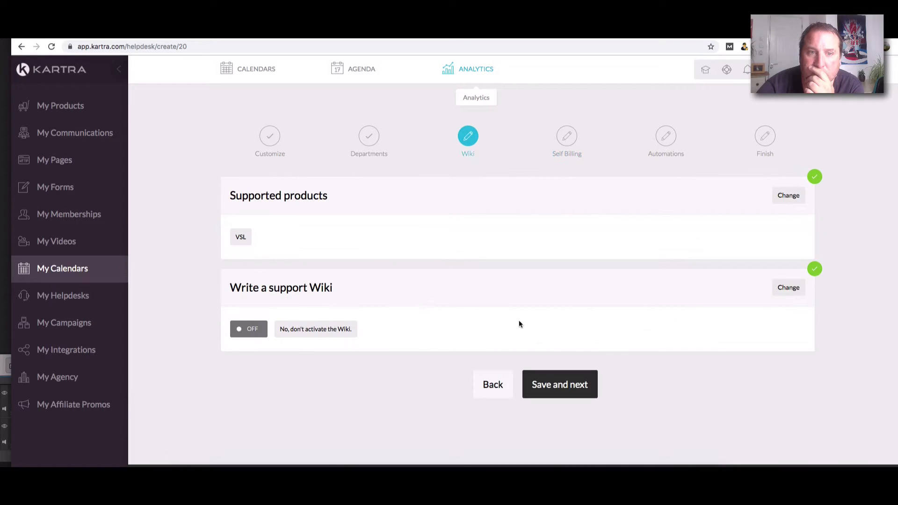
click(789, 195)
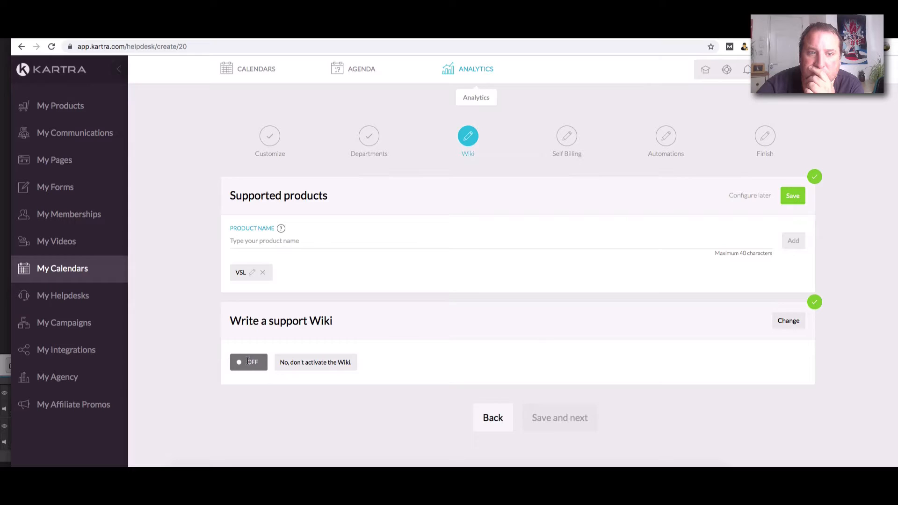
click(263, 274)
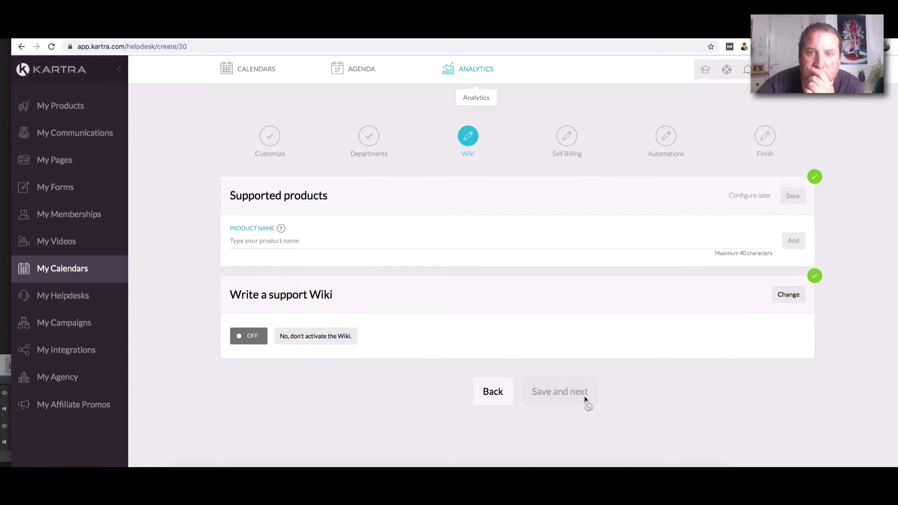
- Add VSL as a supported product again, save the section and complete the Wiki stage
click(338, 237)
text(VSL)
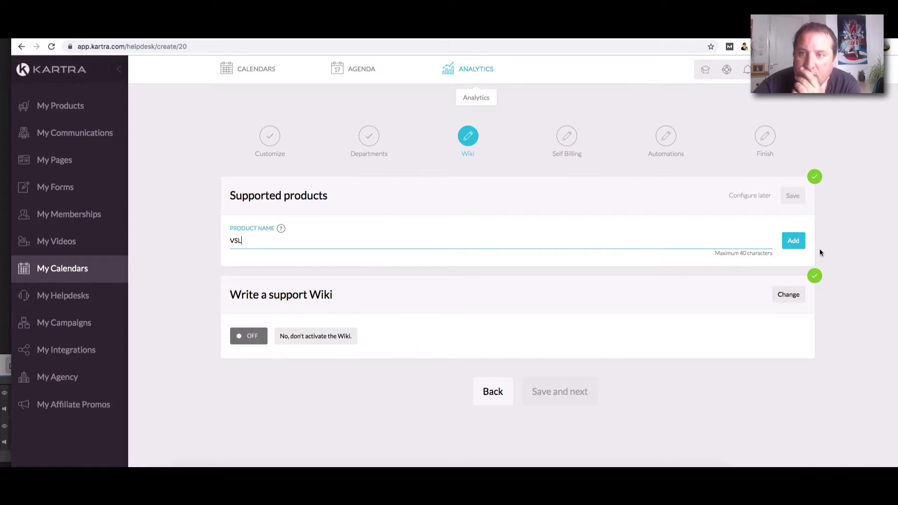
click(793, 241)
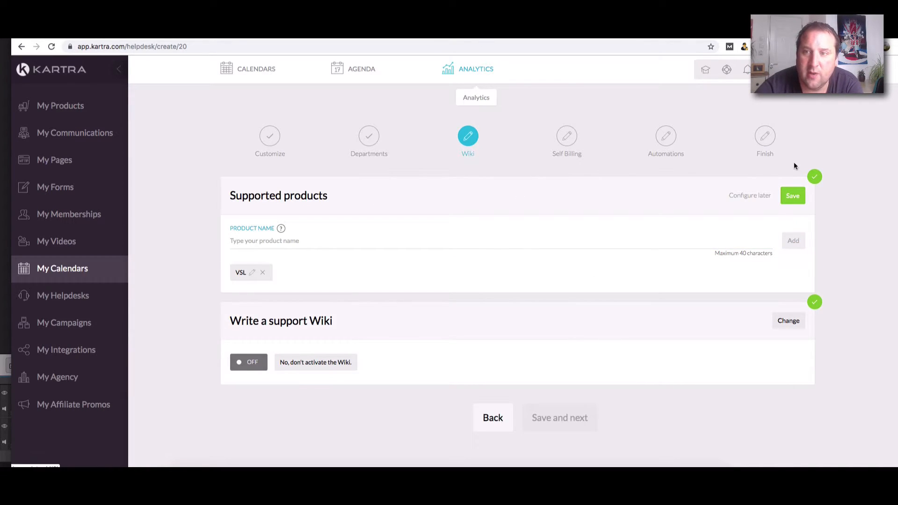
click(792, 195)
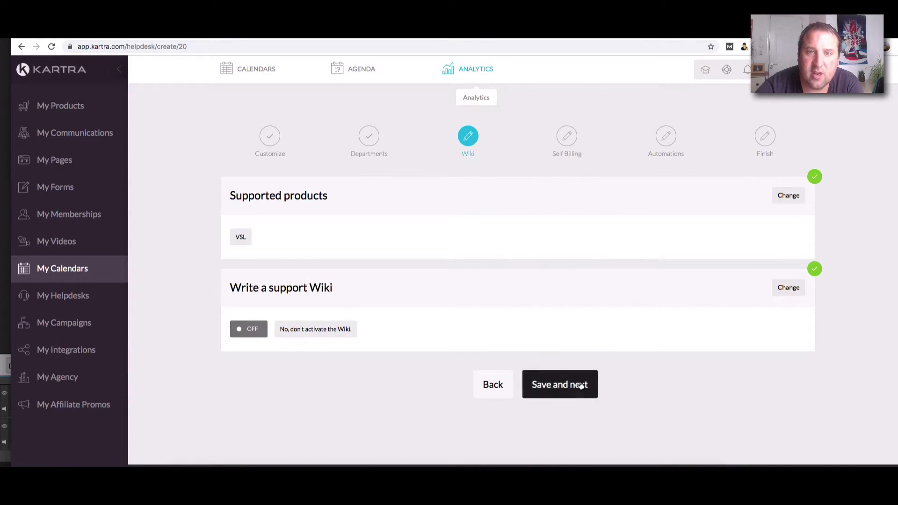
click(581, 382)
- Read the full billing section explanation, choose not to display the billing section, save it and complete the Self Billing stage
drag(335, 219, 358, 236)
click(361, 238)
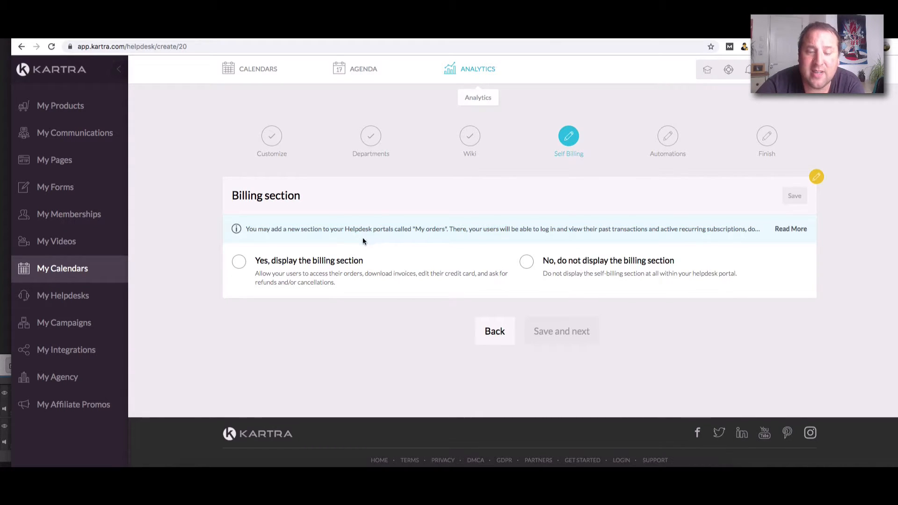
drag(409, 218, 428, 240)
click(429, 240)
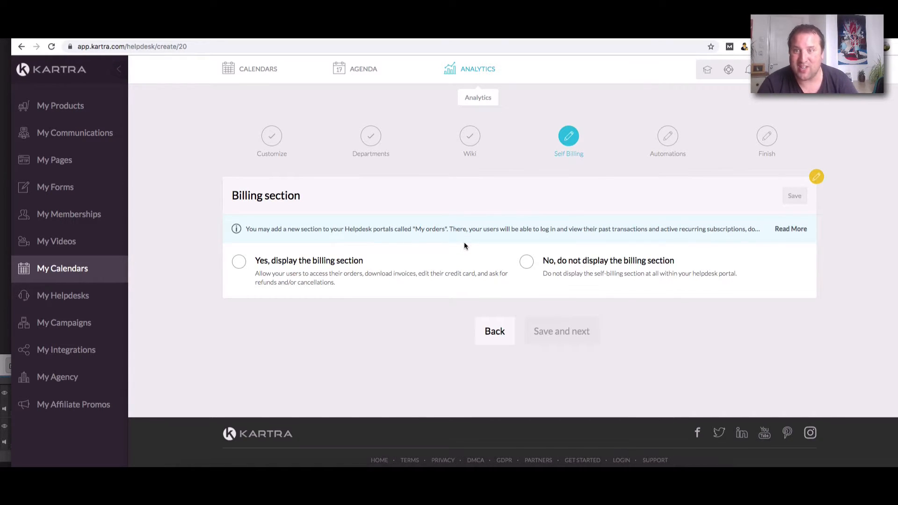
click(795, 229)
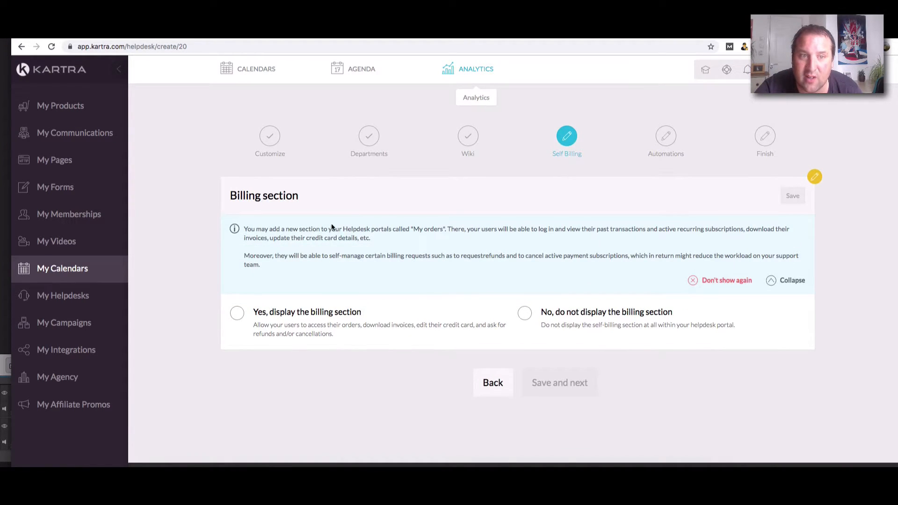
right_click(516, 335)
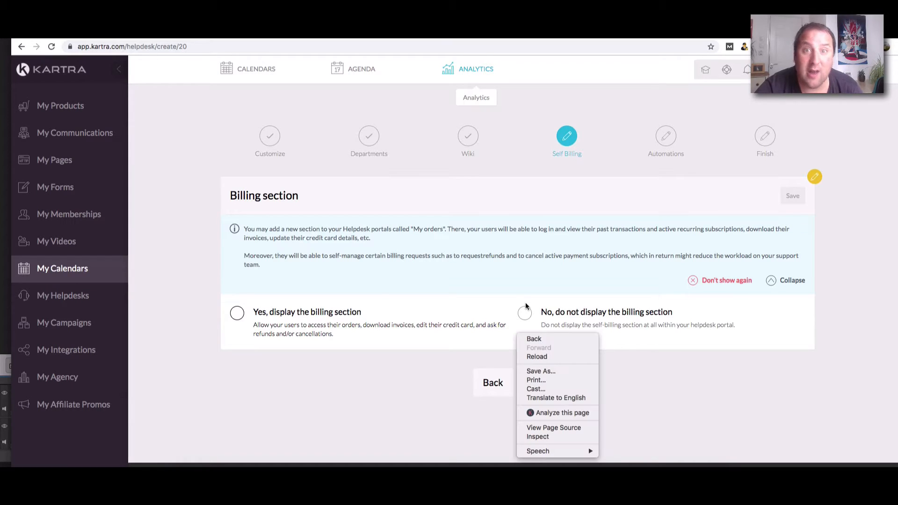
click(495, 290)
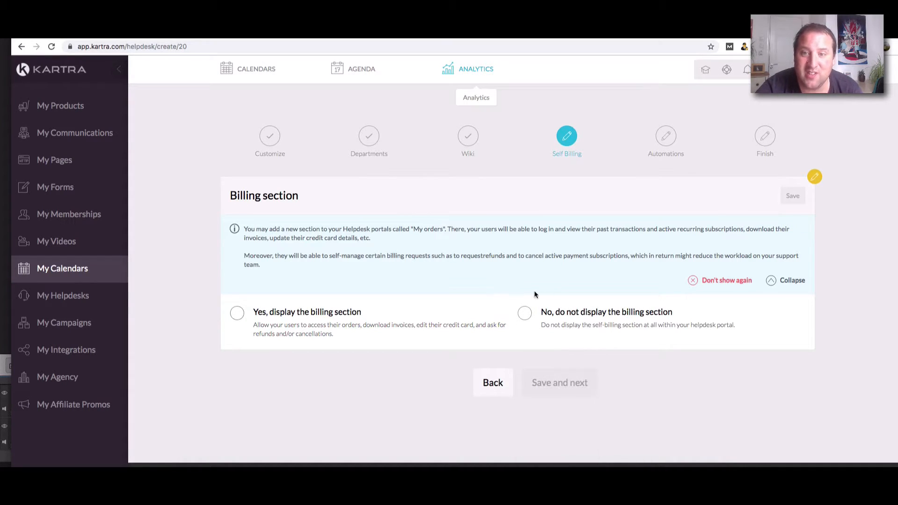
click(525, 313)
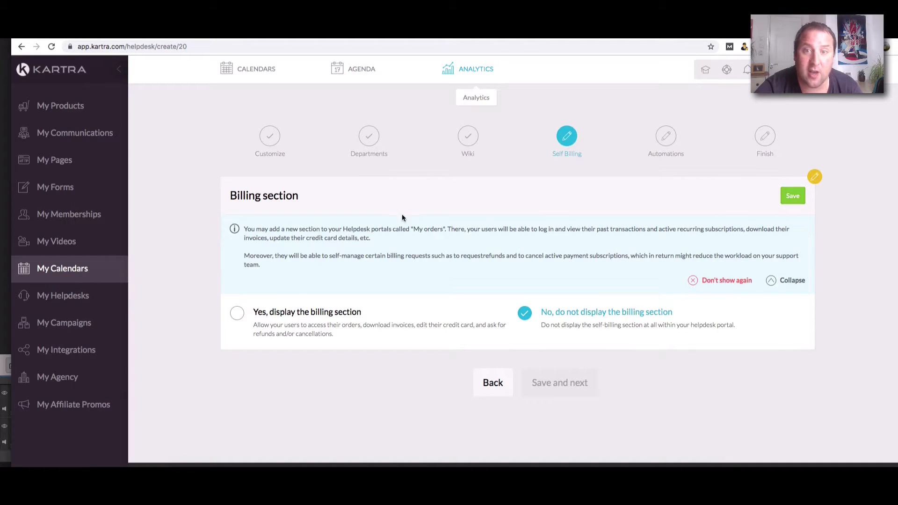
click(791, 196)
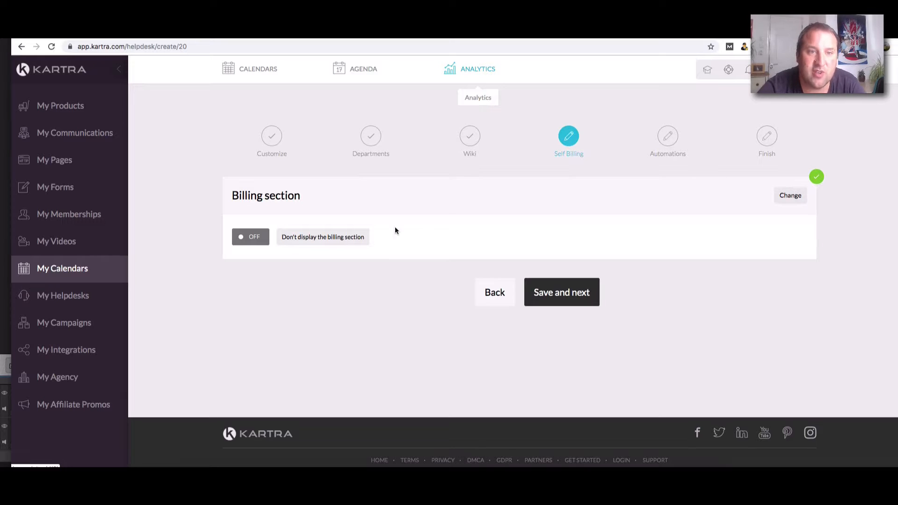
click(585, 298)
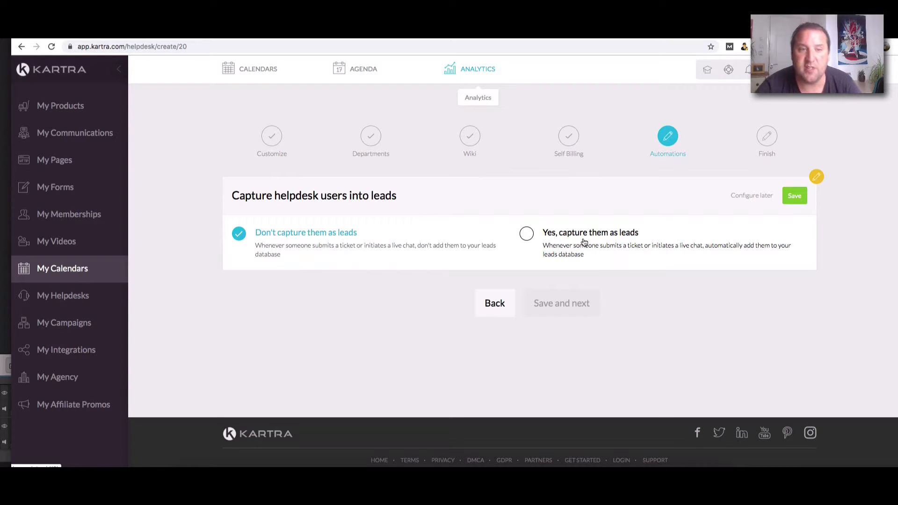
- Save the helpdesk users setting as "Don't capture them as leads" and finish creating the helpdesk portal
click(794, 196)
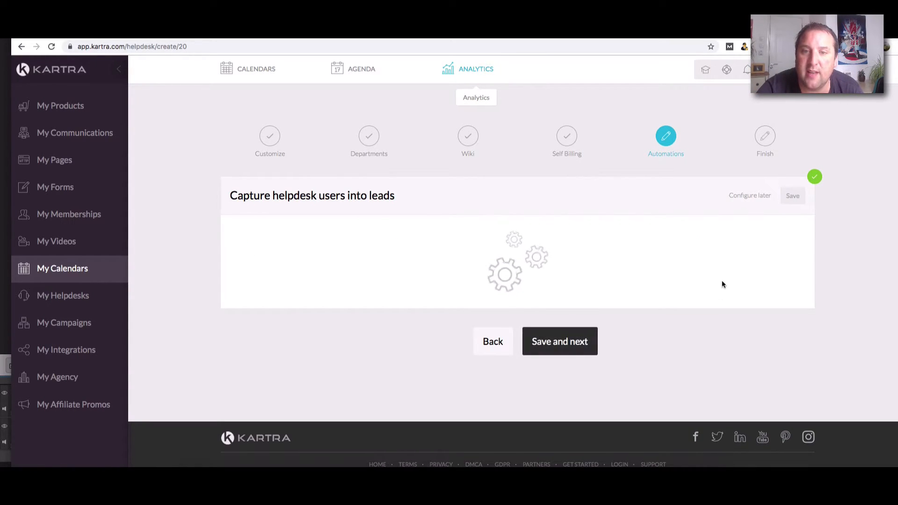
click(572, 292)
scroll(513, 335, down, 3)
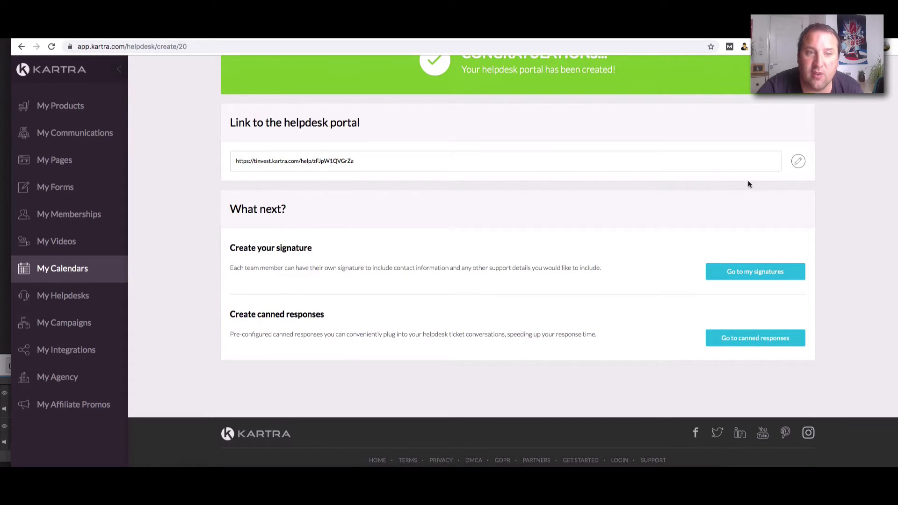
- Open the Auto reply canned response for editing and delete its paragraph about the Facebook support group
click(754, 341)
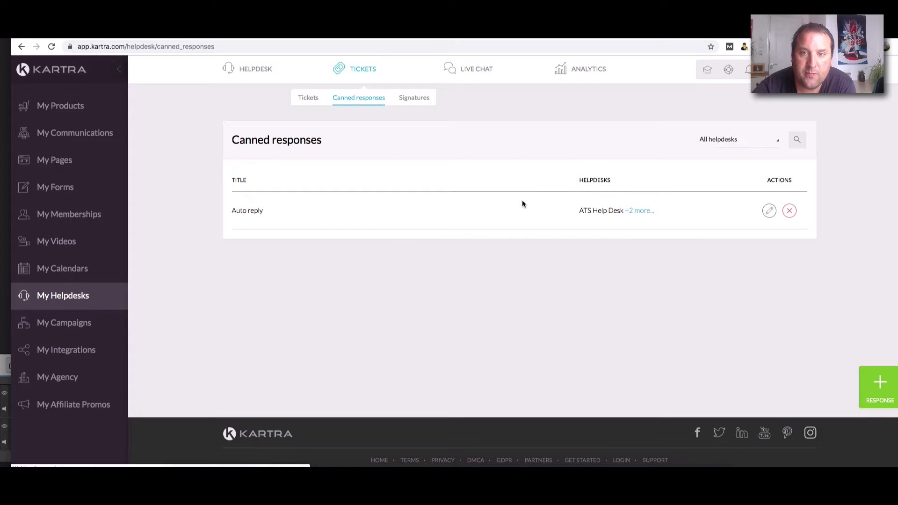
click(769, 210)
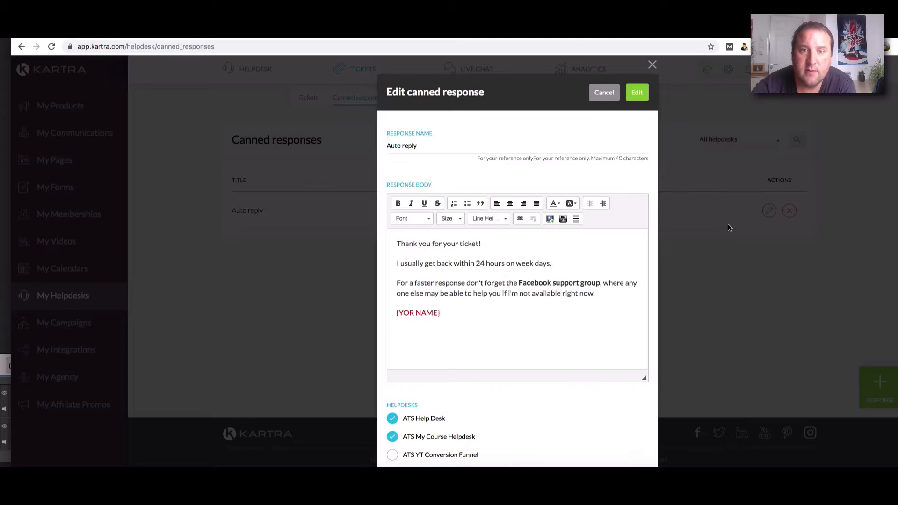
drag(475, 263, 489, 293)
click(490, 294)
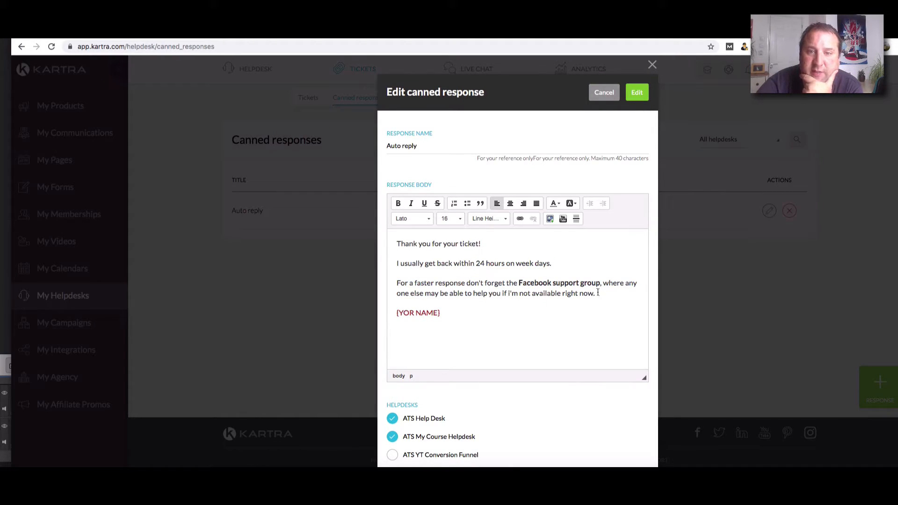
drag(607, 295, 309, 278)
key(BackSpace)
key(BackSpace)
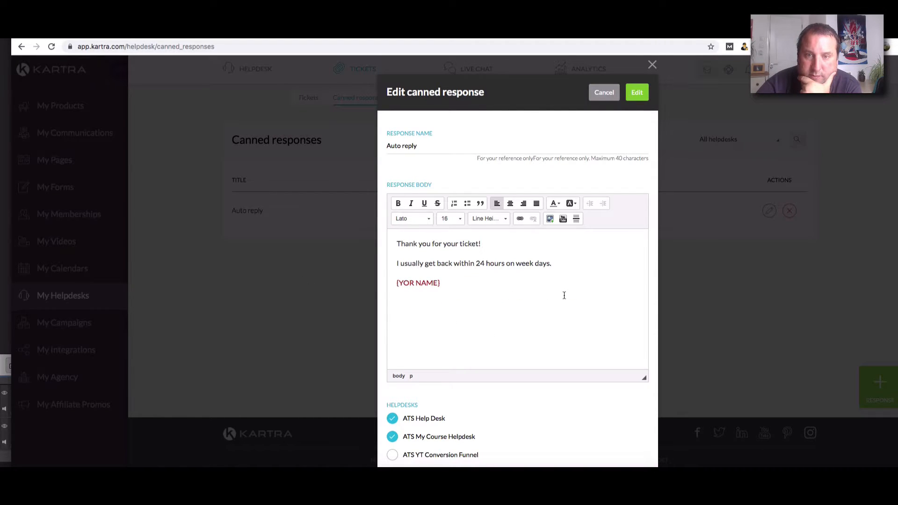
- Add the line "Thank you for your patience." above the name placeholder in the Auto reply response body
key(Return)
key(Return)
text(Thankl you fpo)
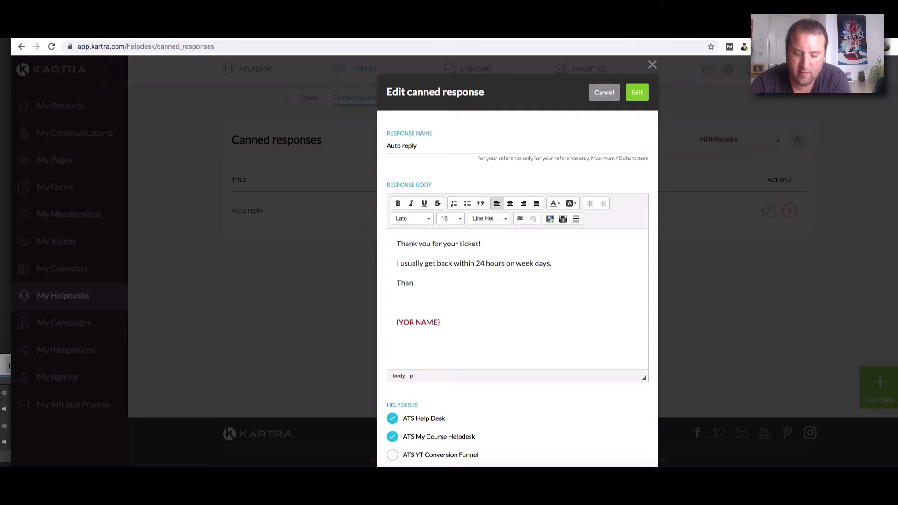
key(BackSpace)
key(BackSpace)
key(BackSpace)
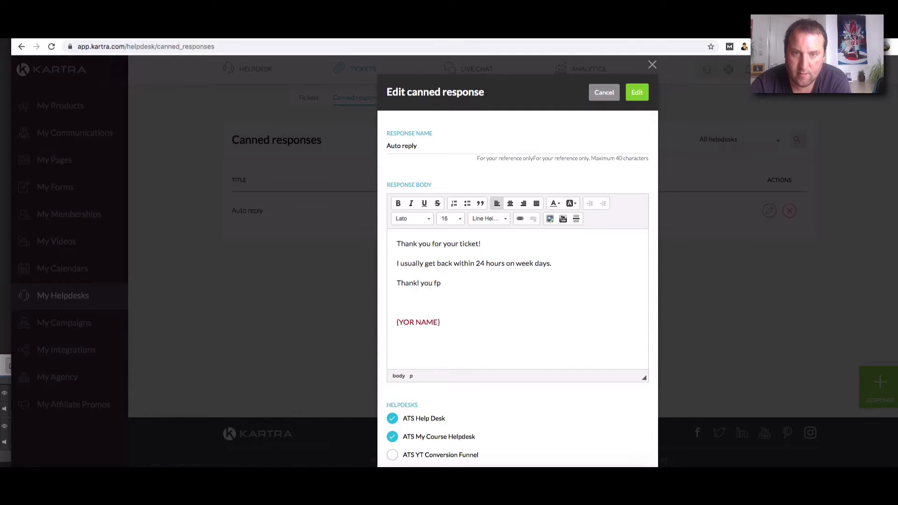
text(for your )
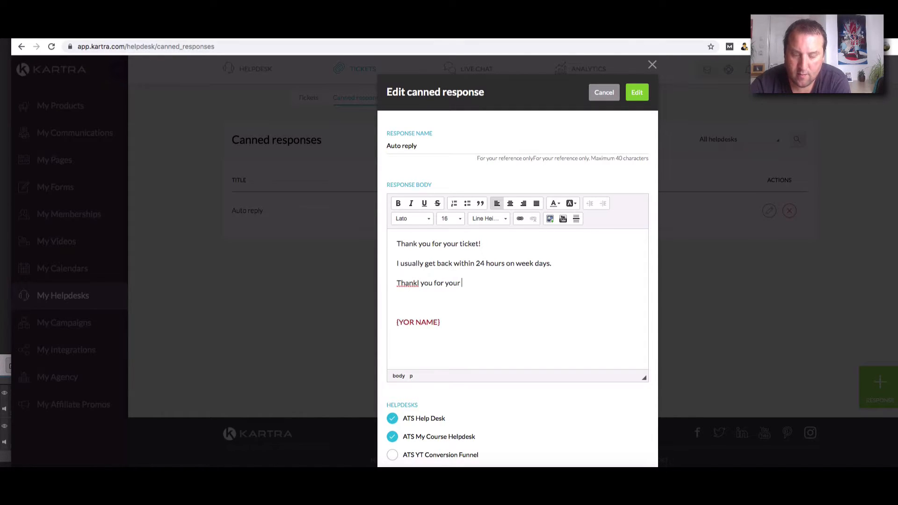
text(patience.)
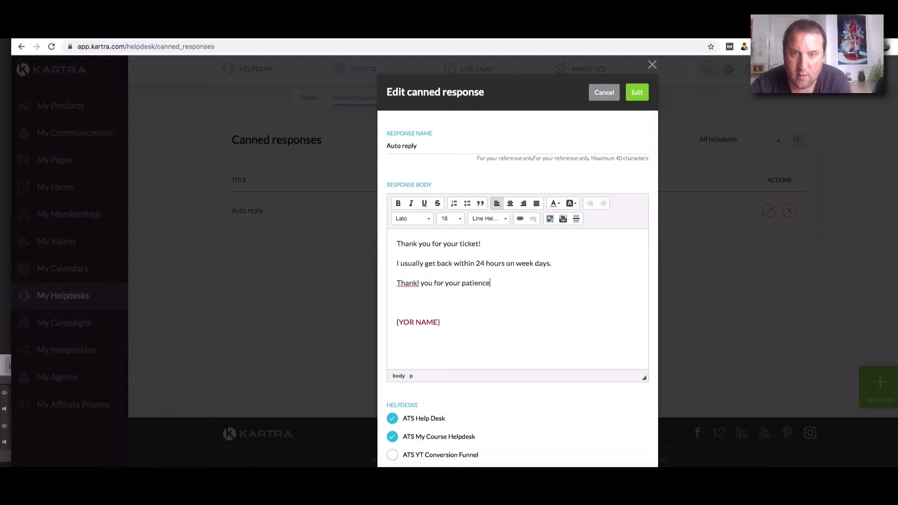
click(419, 283)
key(BackSpace)
scroll(524, 337, down, 2)
scroll(524, 341, up, 2)
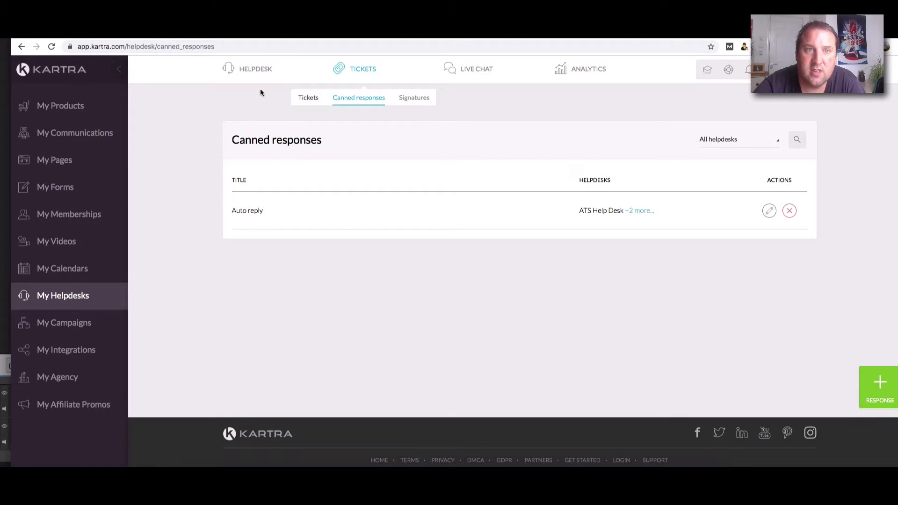
- Show the list of helpdesks and check the options available for the VSL helpdesk
click(252, 71)
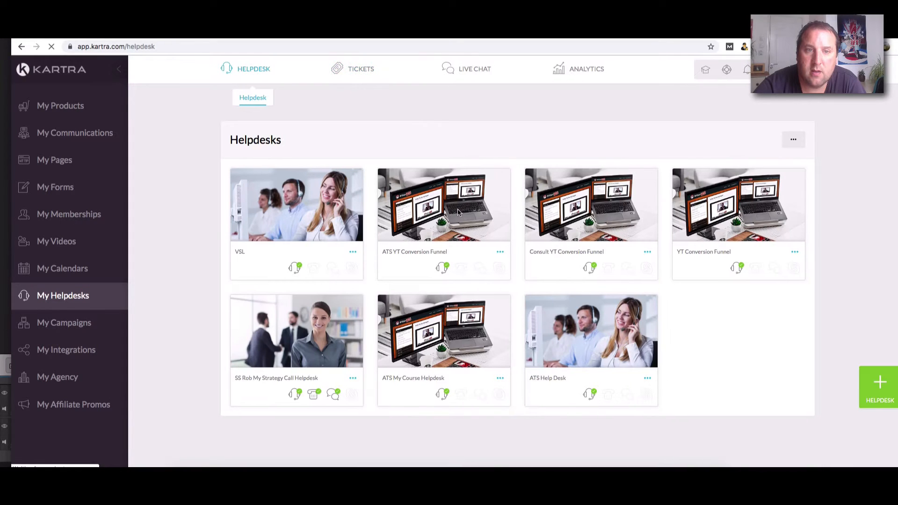
click(353, 252)
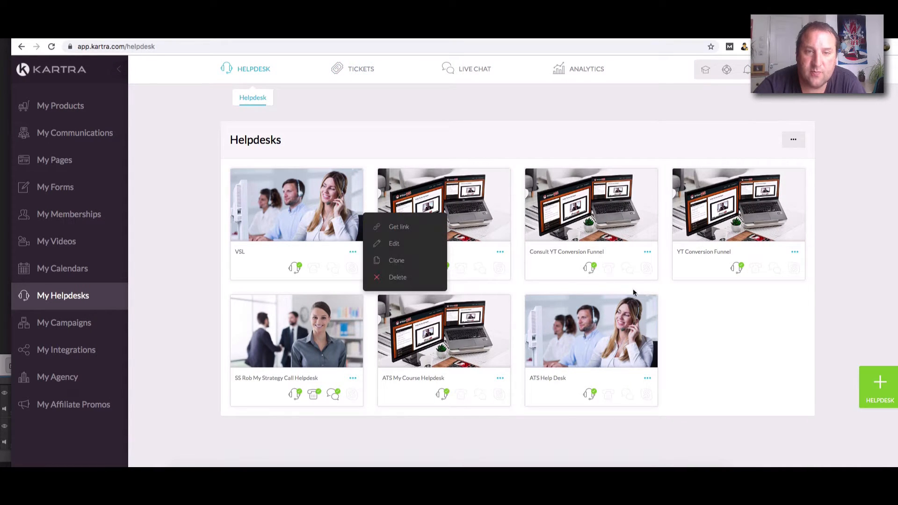
click(803, 359)
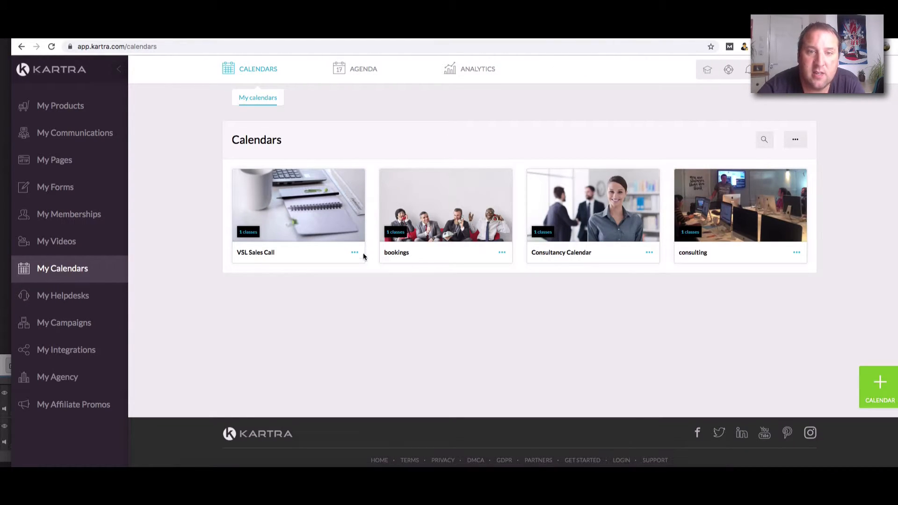
- Open the VSL Sales Call calendar for editing and advance through its stages to Helpdesk, keeping the existing settings
click(356, 253)
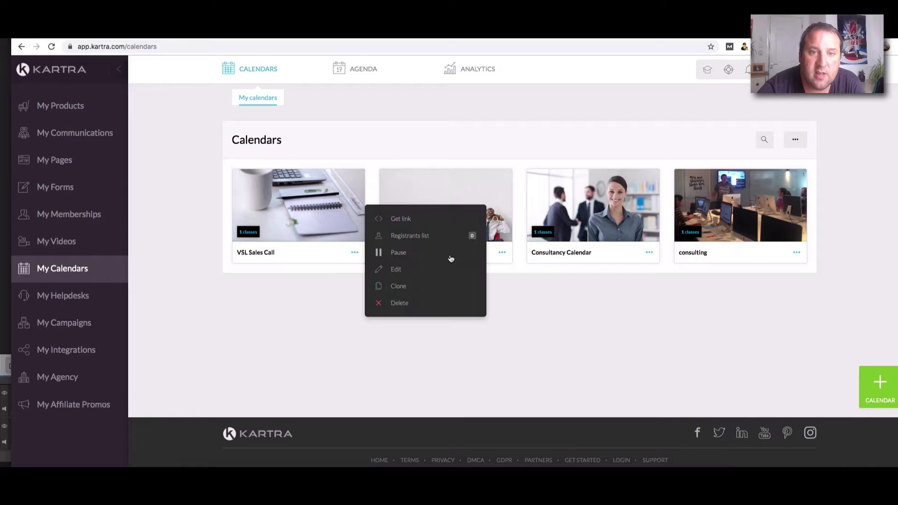
click(396, 270)
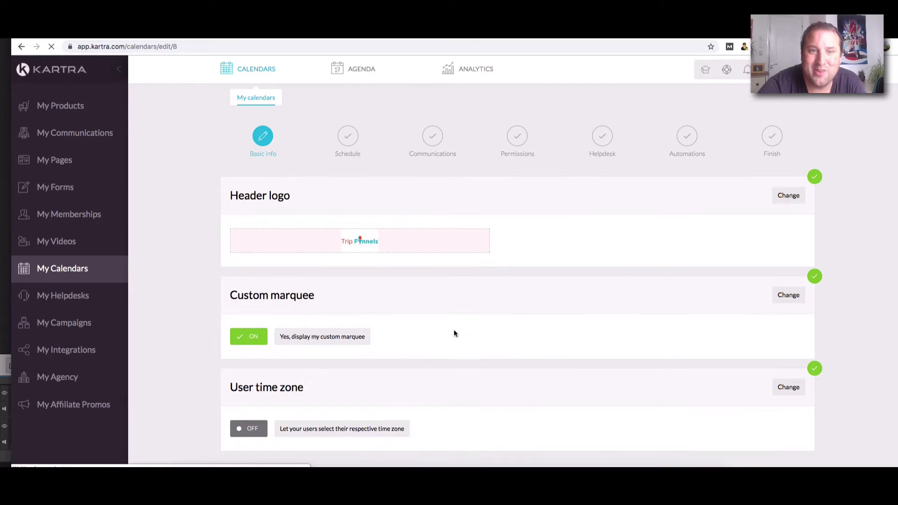
scroll(470, 330, down, 3)
scroll(459, 348, up, 3)
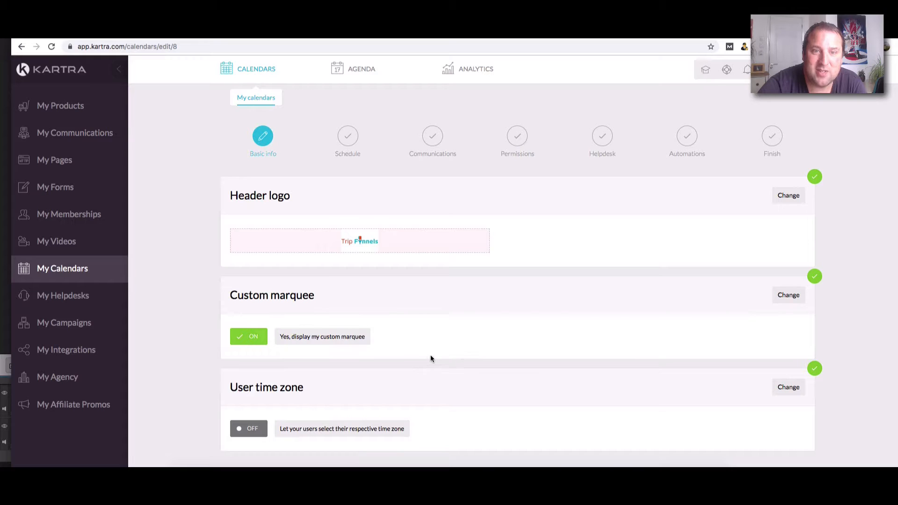
scroll(431, 359, down, 3)
click(515, 336)
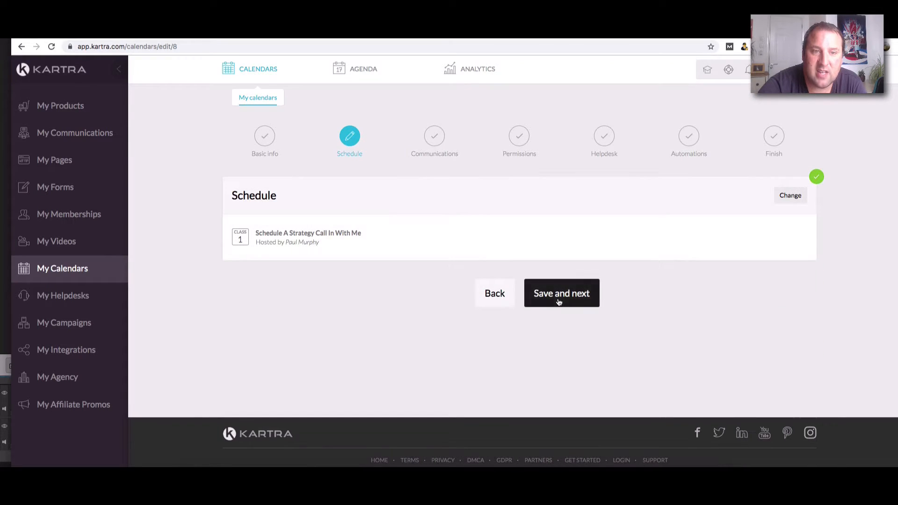
click(559, 302)
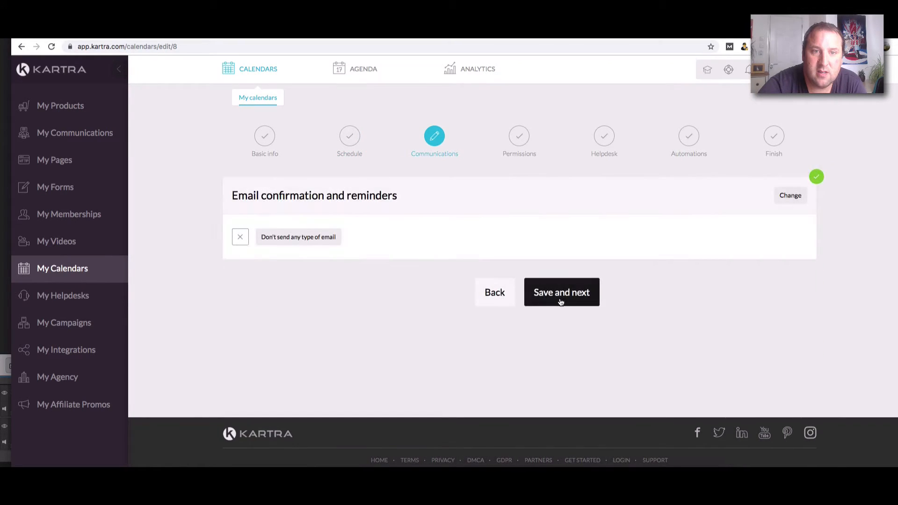
click(560, 301)
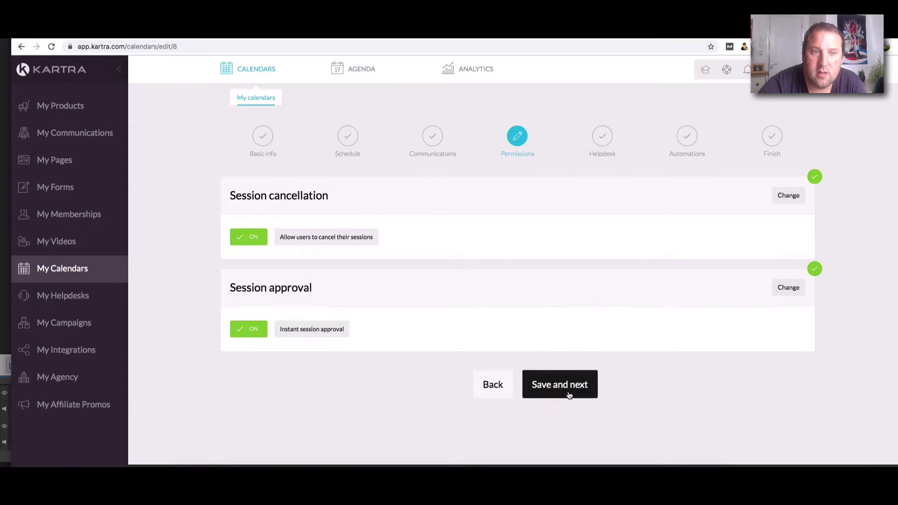
click(563, 392)
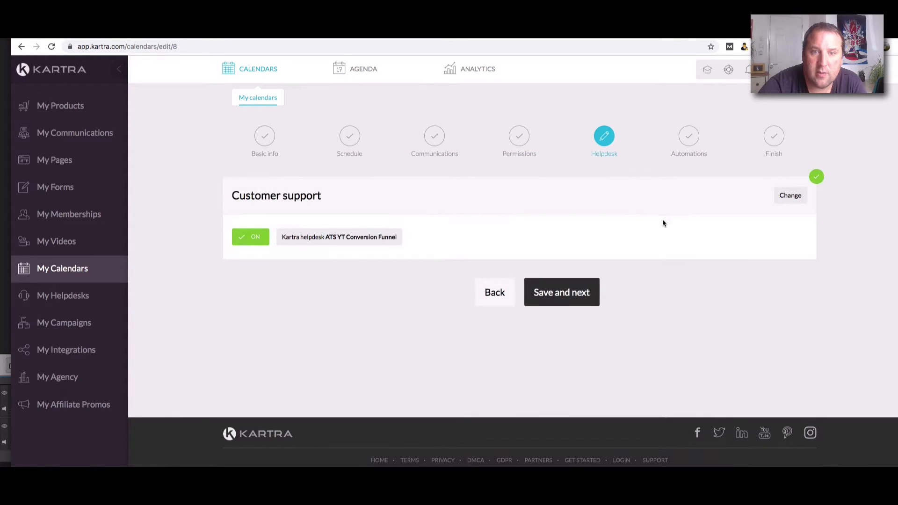
- Change the calendar's customer support to the VSL Kartra helpdesk and save the section
click(784, 199)
click(397, 319)
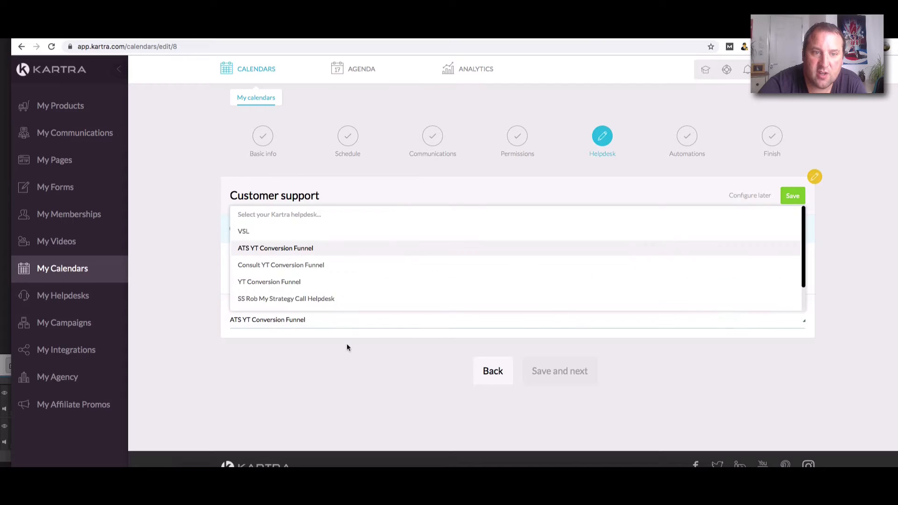
click(270, 232)
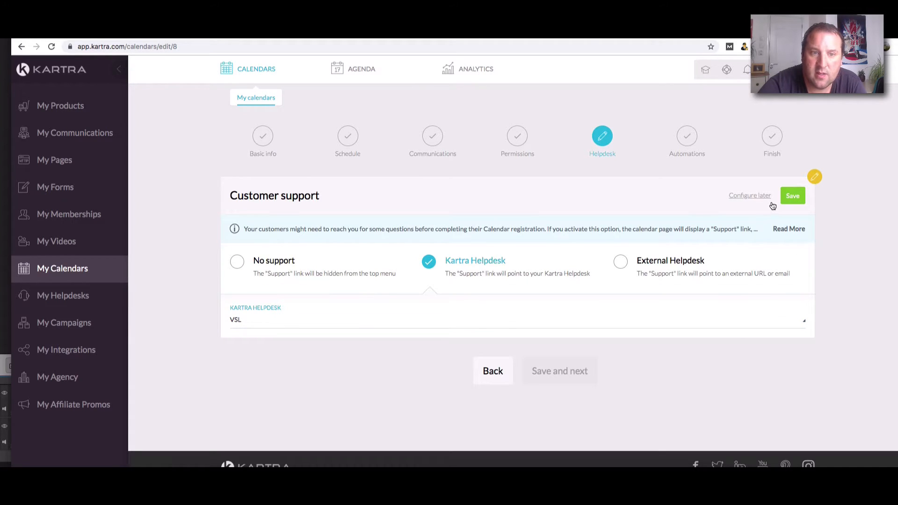
click(793, 195)
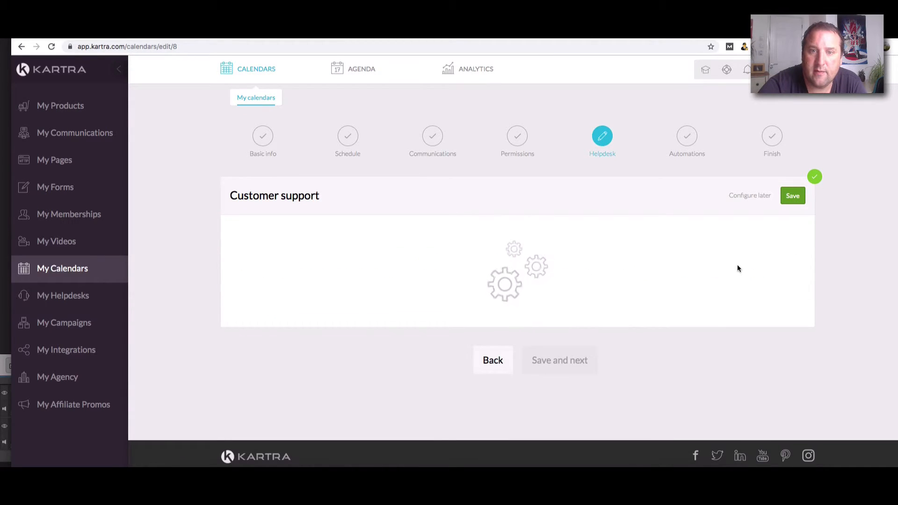
- Advance the calendar setup through the Helpdesk and Automations stages to Finish, keeping the existing settings
click(591, 304)
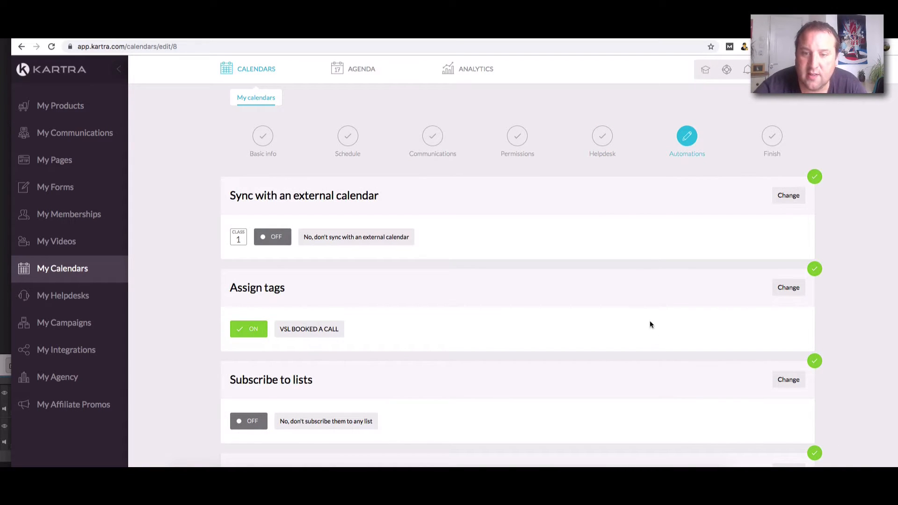
scroll(686, 307, down, 6)
click(576, 335)
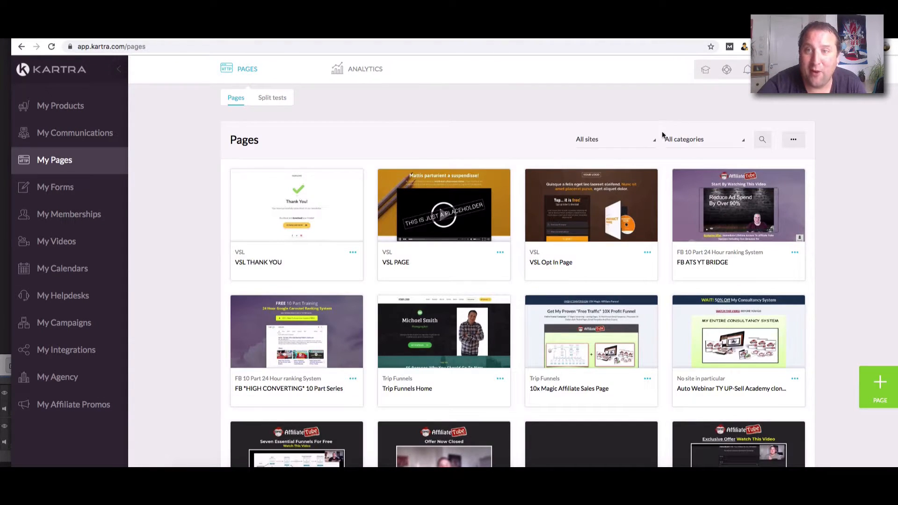
- Filter the Pages list to show only the pages of the VSL site
click(689, 140)
click(610, 143)
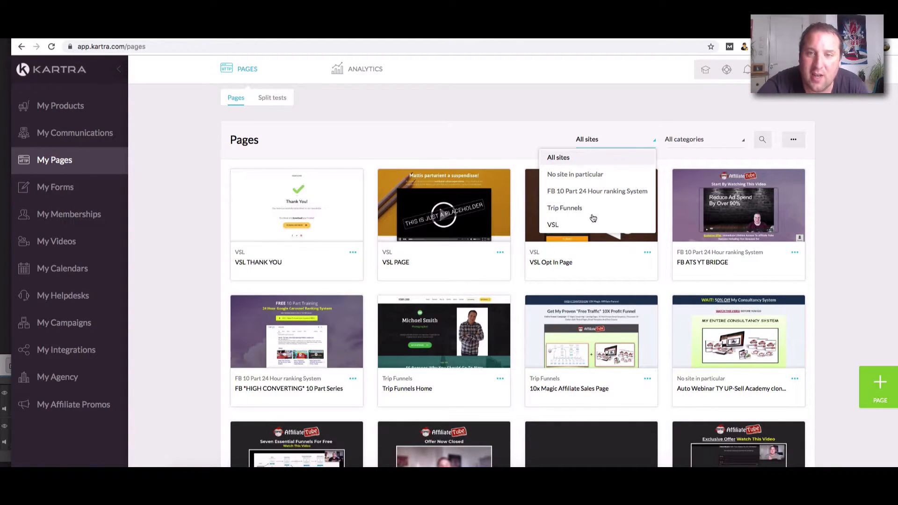
click(559, 226)
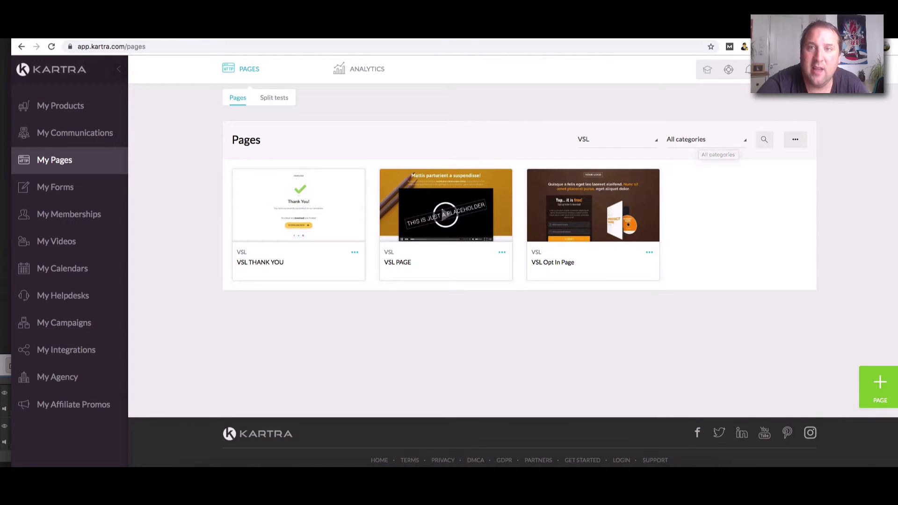
- Switch to Funnelytics to compare the VSL funnel diagram with the filtered Kartra pages
click(498, 30)
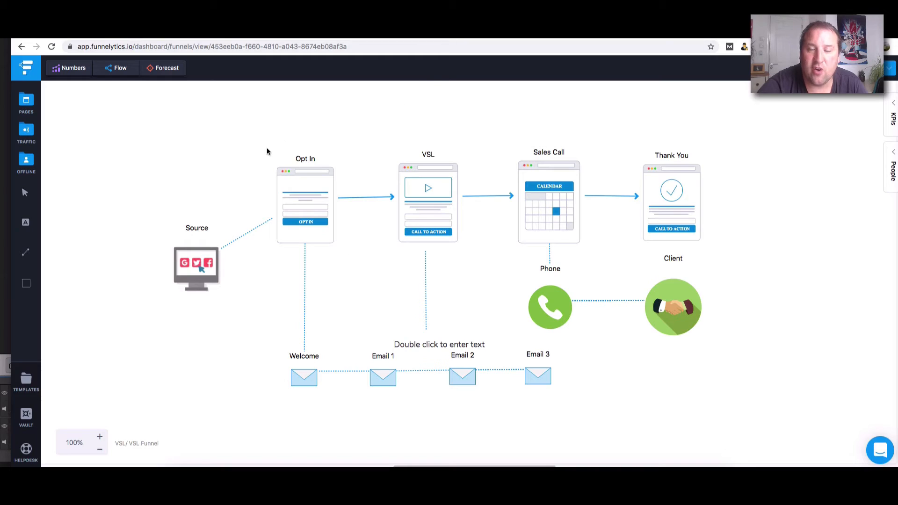
key(ctrl+shift+Tab)
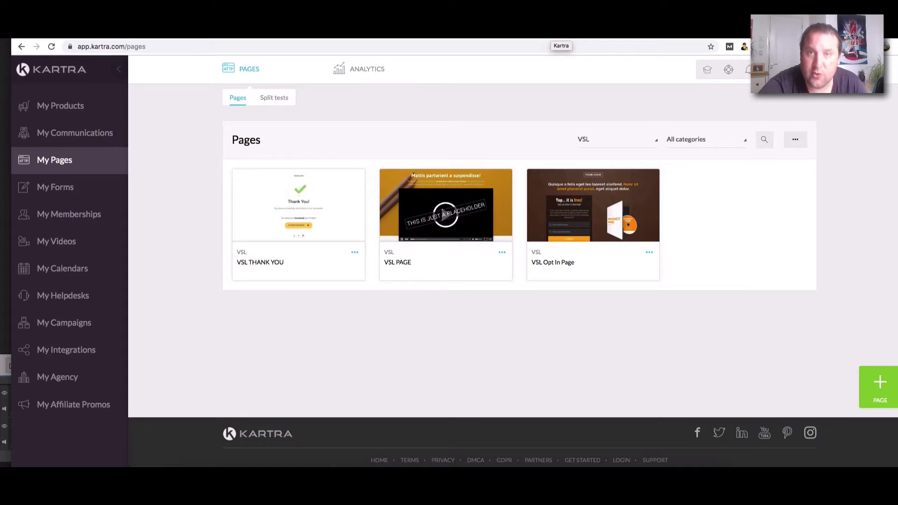
click(519, 32)
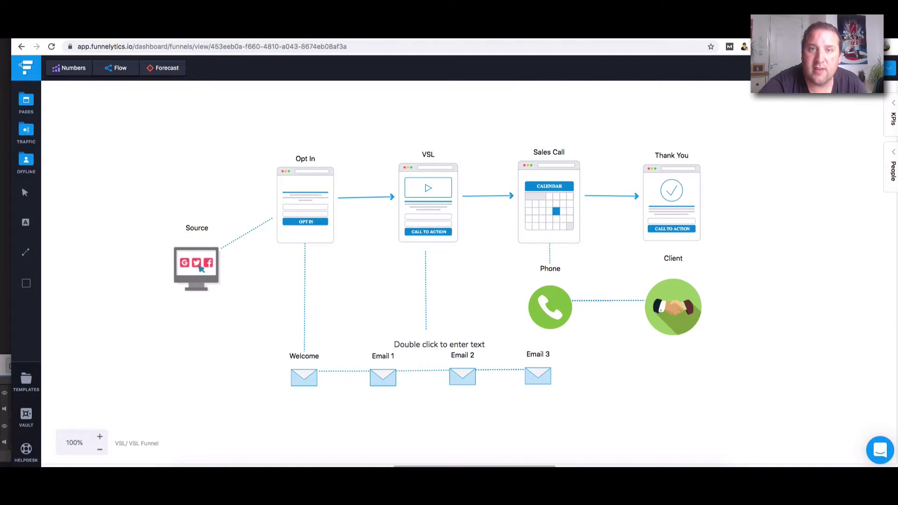
key(ctrl+Tab)
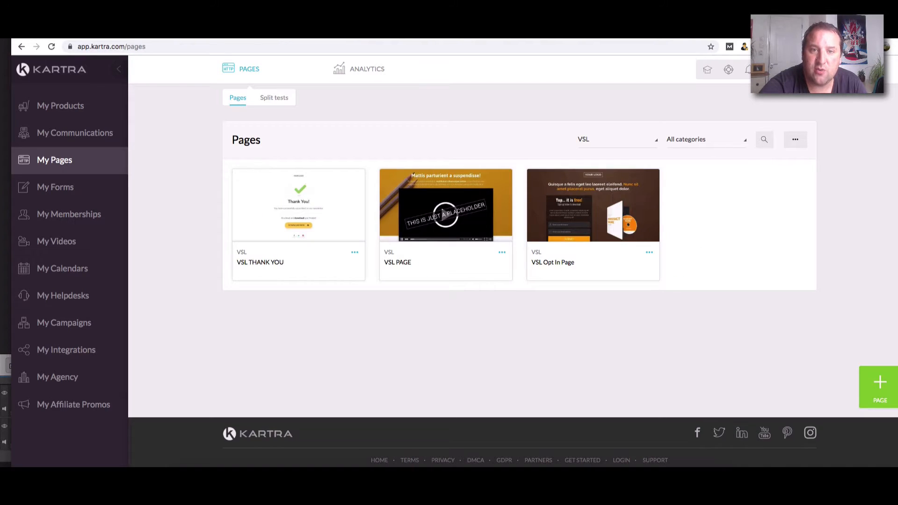
- Show the list of Kartra forms and open the VSL OPT IN form for editing, keeping its name
key(ctrl+Tab)
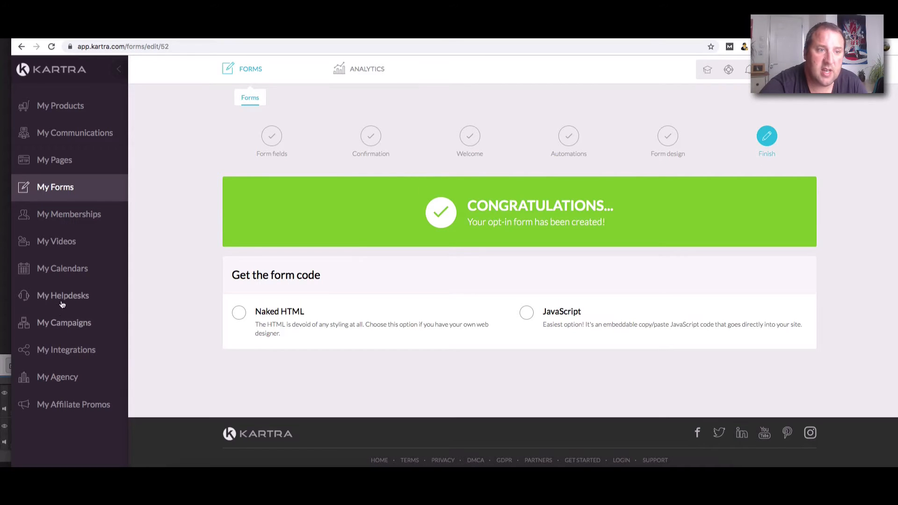
key(ctrl+Tab)
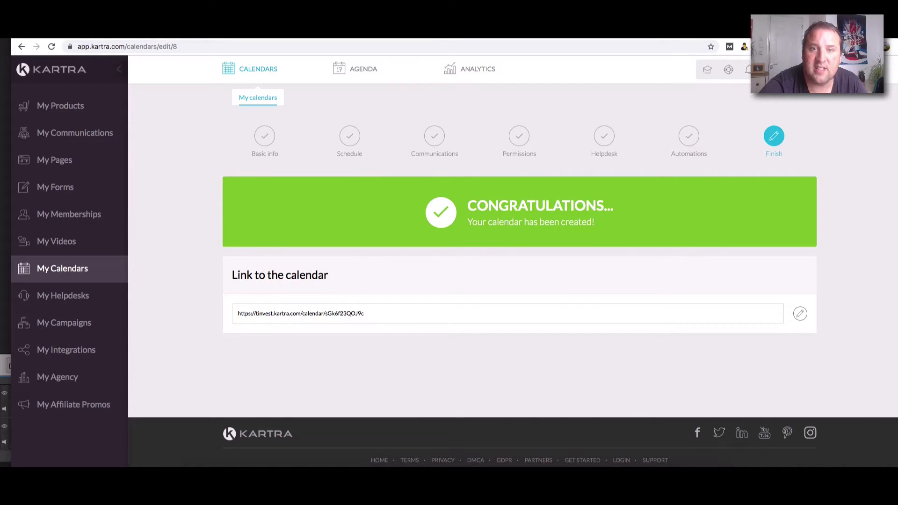
key(ctrl+Tab)
key(ctrl+Tab)
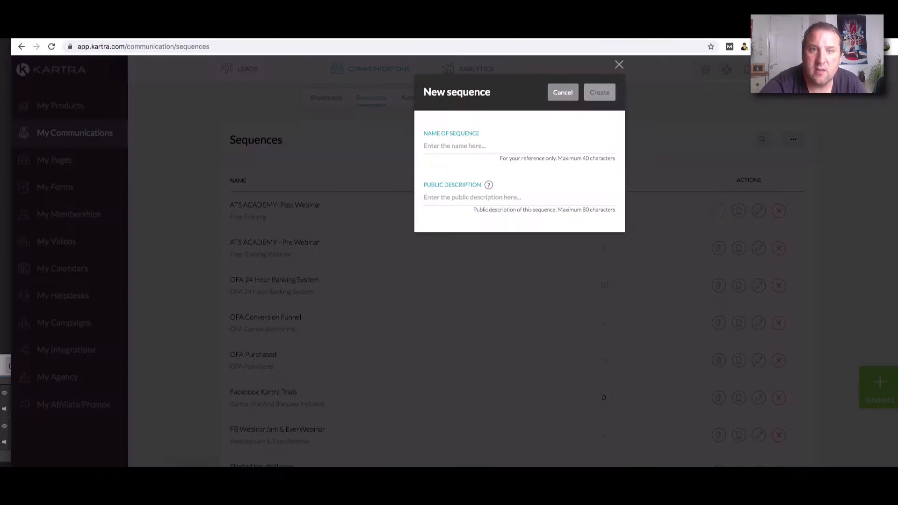
key(ctrl+Tab)
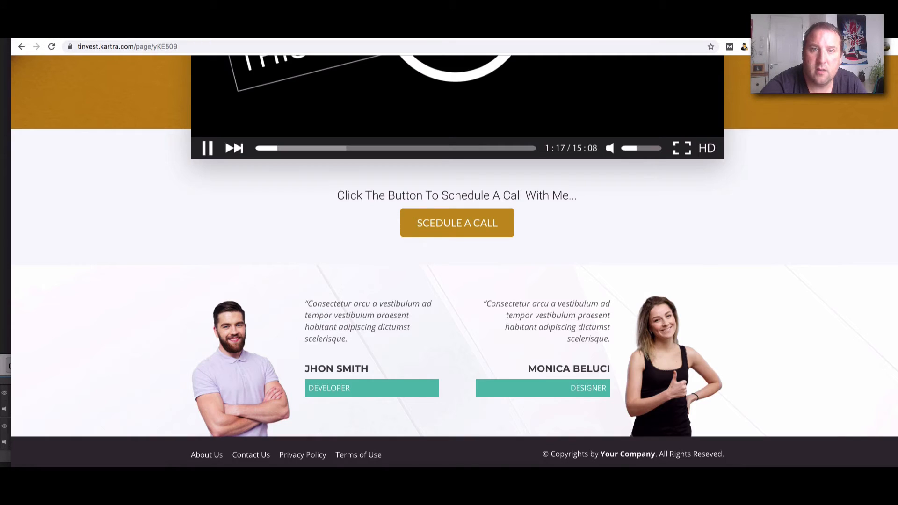
key(ctrl+shift+Tab)
key(ctrl+shift+Tab)
key(ctrl+shift+Tab)
key(ctrl+shift+Tab)
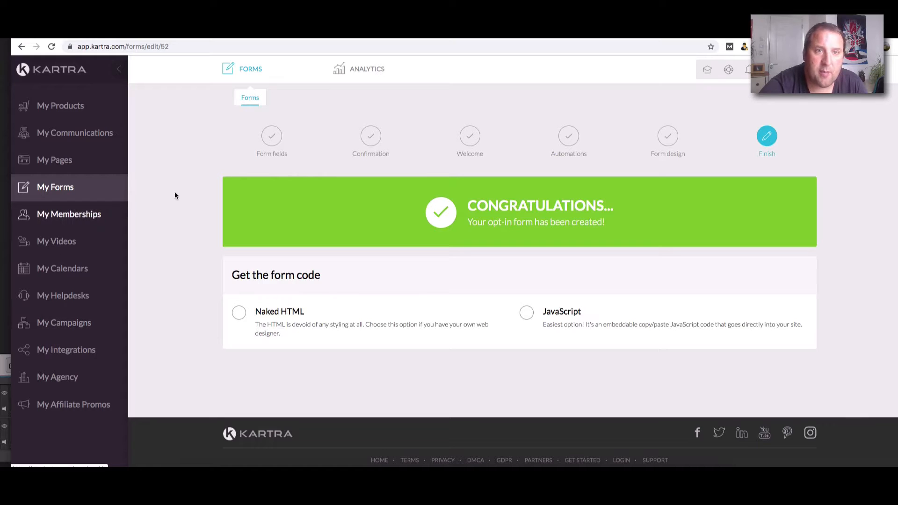
click(54, 188)
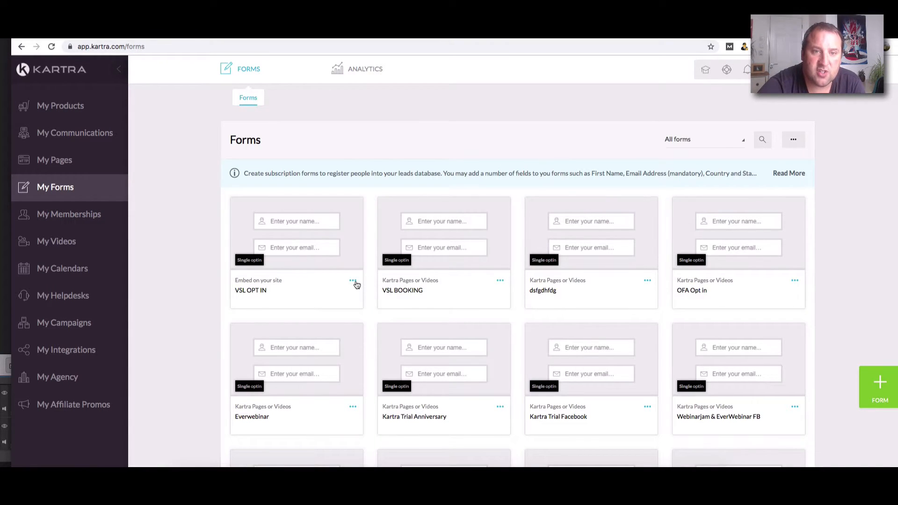
click(352, 280)
click(395, 273)
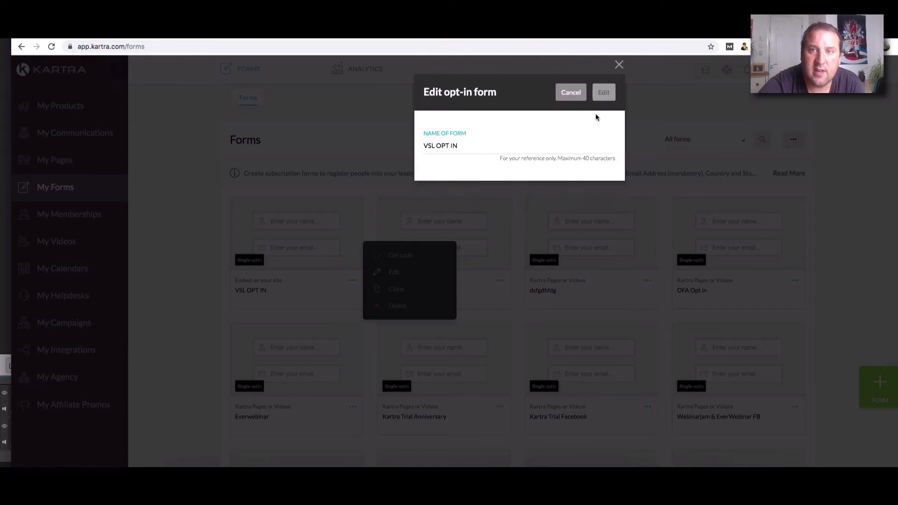
click(604, 93)
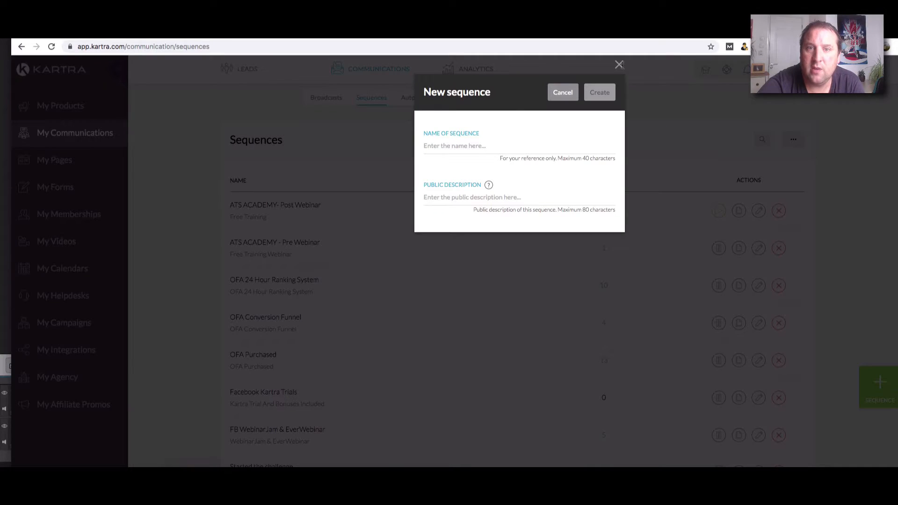
- Name the new communication sequence VSL and begin its public description with VSL
click(458, 146)
text(VSL)
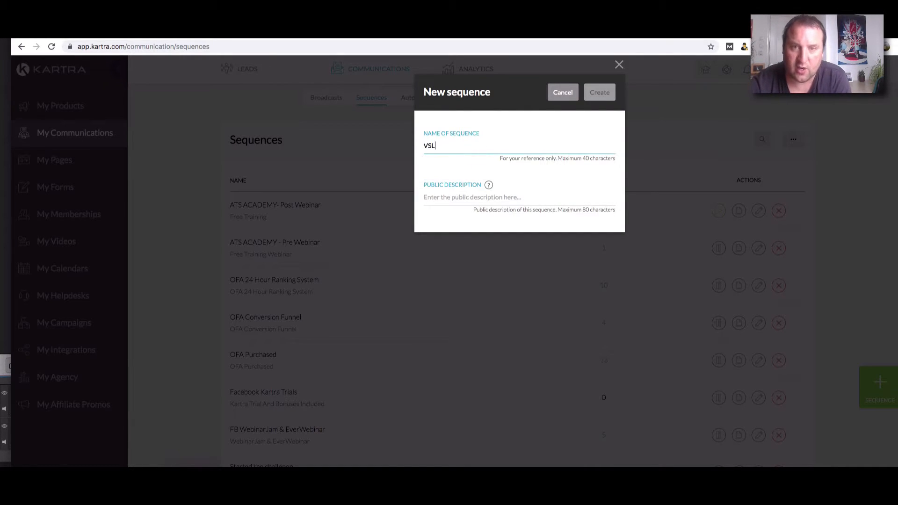
click(449, 203)
text(V)
key(BackSpace)
text(VSKL)
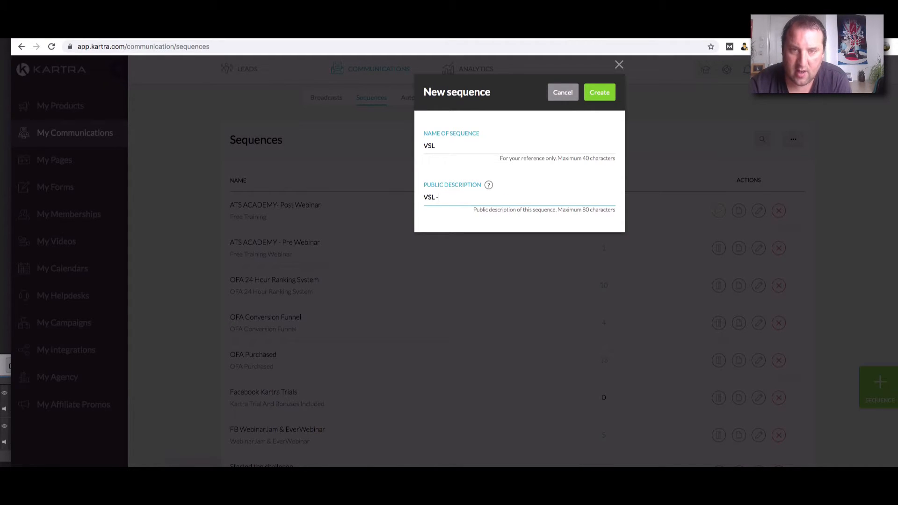
- Complete the public description as "VSL - Indoctrination", correcting its spelling, and create the sequence
text( - Wa)
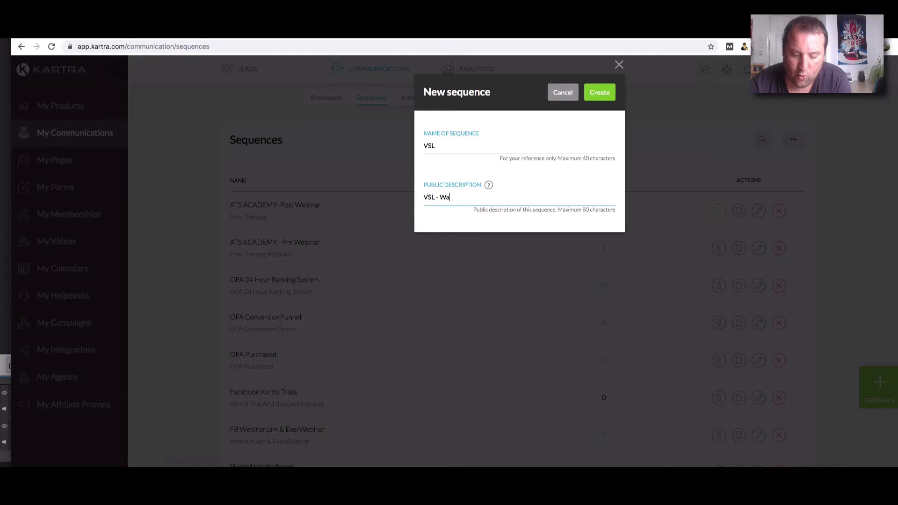
text(rtm U)
key(BackSpace)
key(BackSpace)
key(BackSpace)
key(BackSpace)
key(BackSpace)
key(BackSpace)
key(BackSpace)
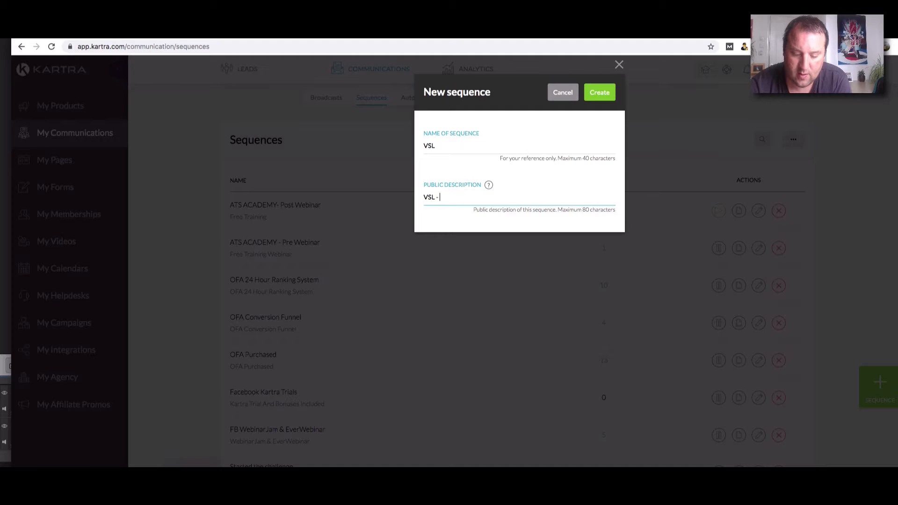
text(Introd)
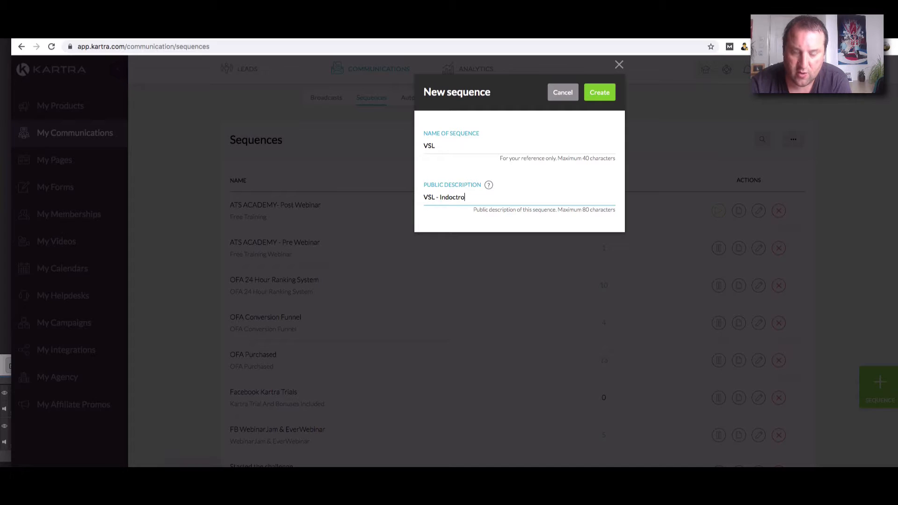
text(nation)
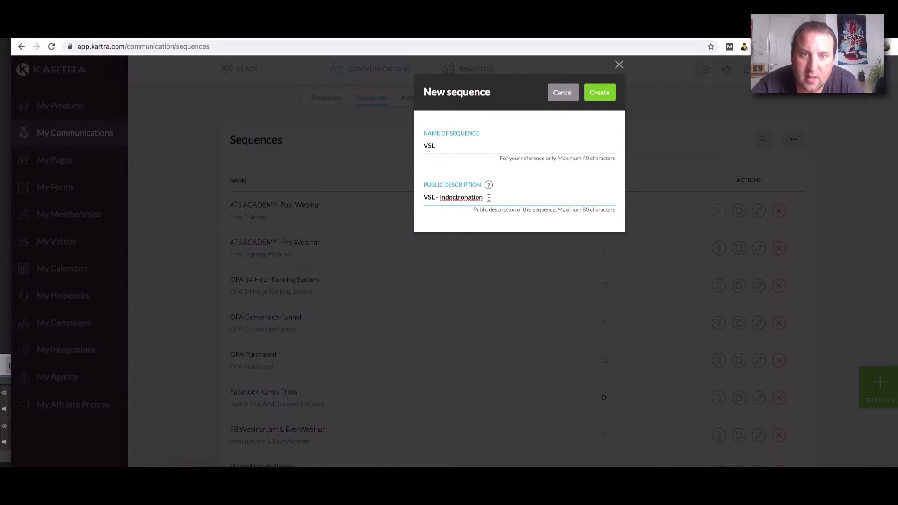
right_click(465, 197)
click(478, 204)
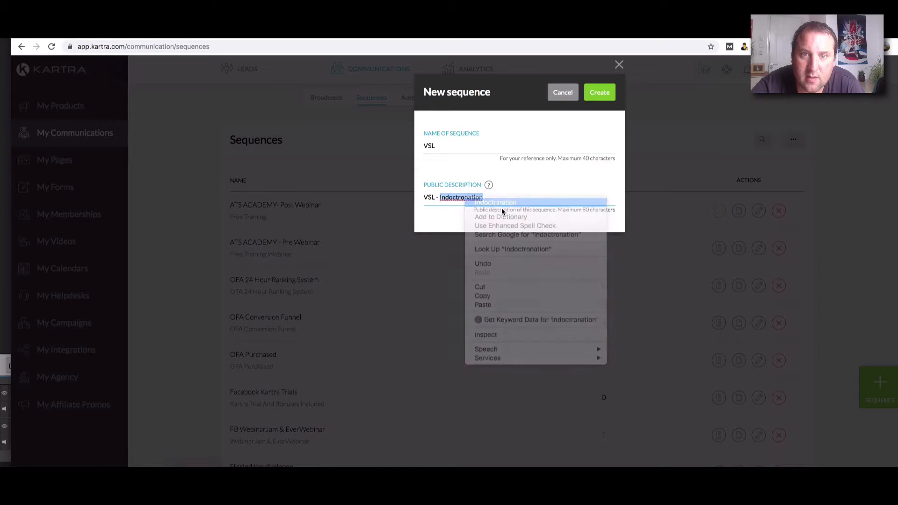
click(607, 95)
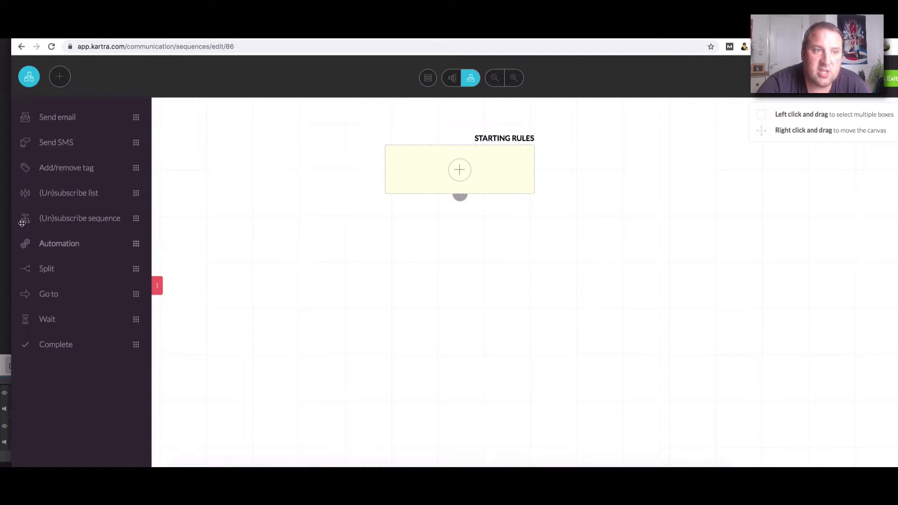
- Place an Add/remove tag step on the canvas, and save a starting rule using the VSL OPTED IN tag from the VSL category
drag(60, 168, 461, 181)
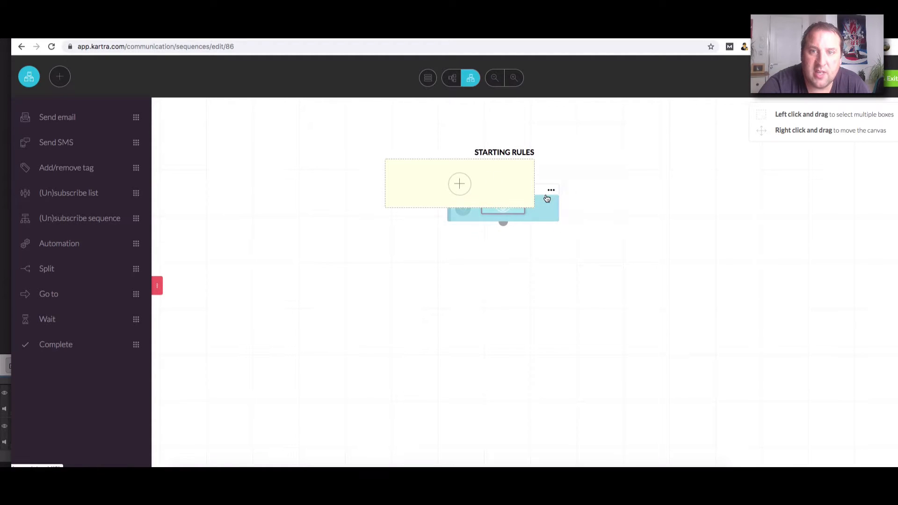
click(461, 185)
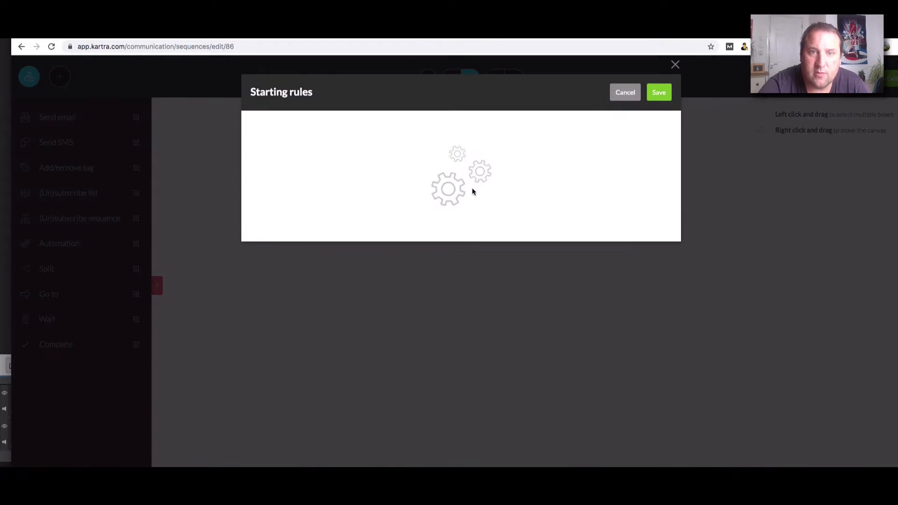
click(344, 182)
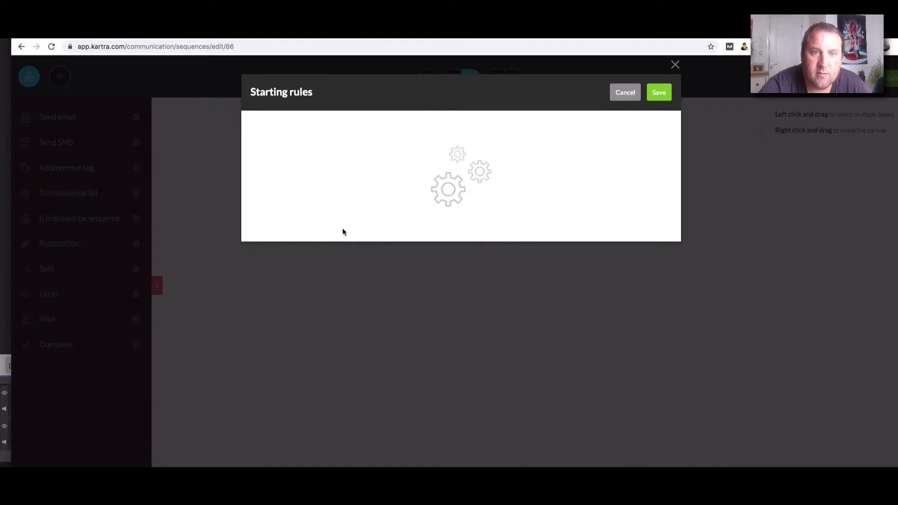
click(324, 234)
scroll(321, 297, down, 5)
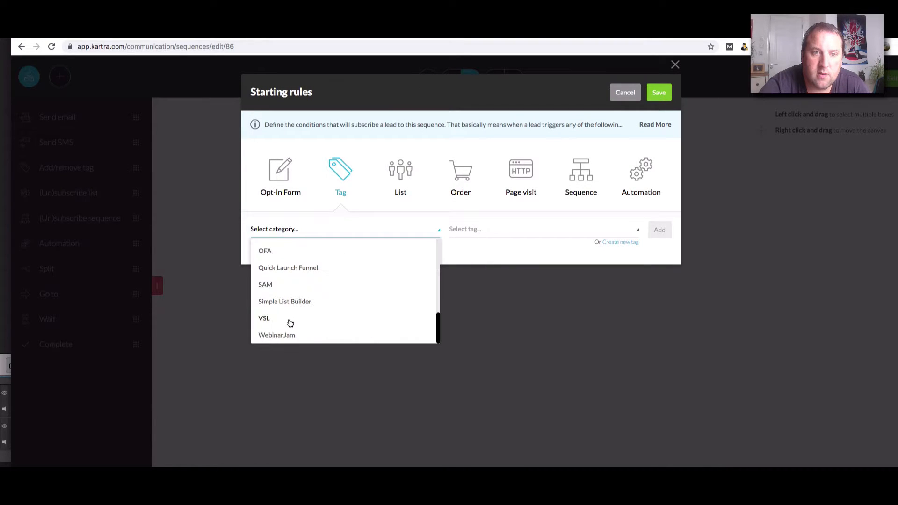
click(290, 320)
click(456, 237)
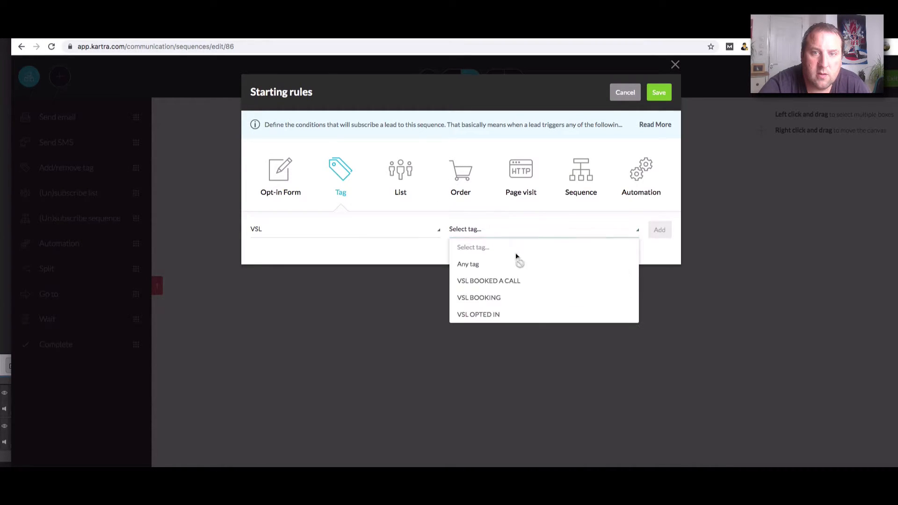
click(486, 314)
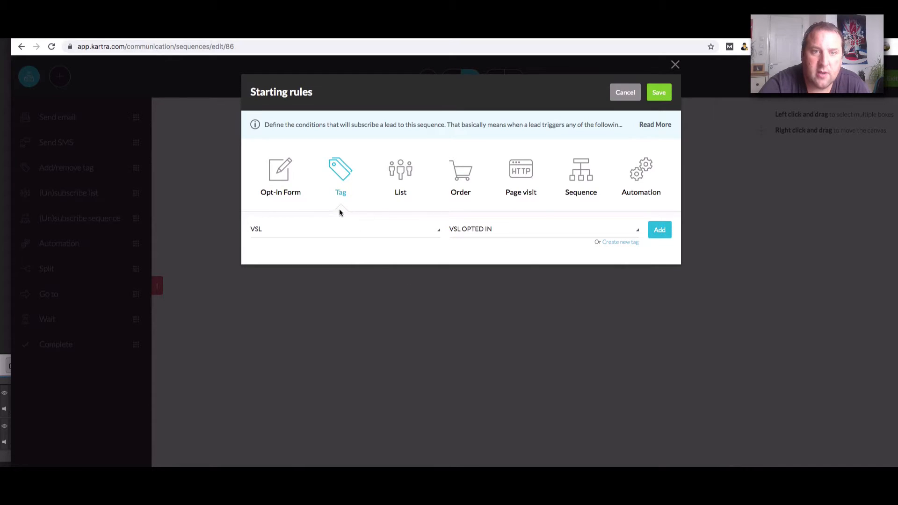
click(661, 232)
click(654, 95)
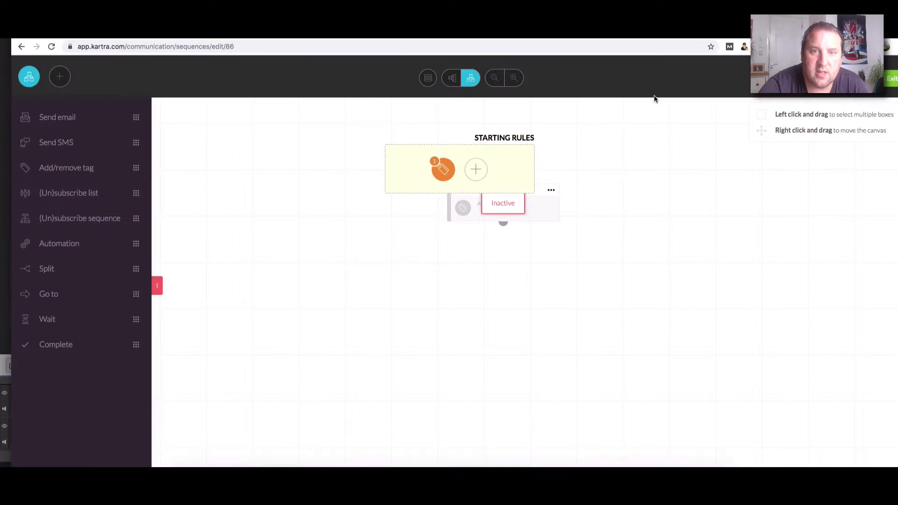
- Delete the inactive tag step beneath the starting rules and confirm its removal
click(551, 191)
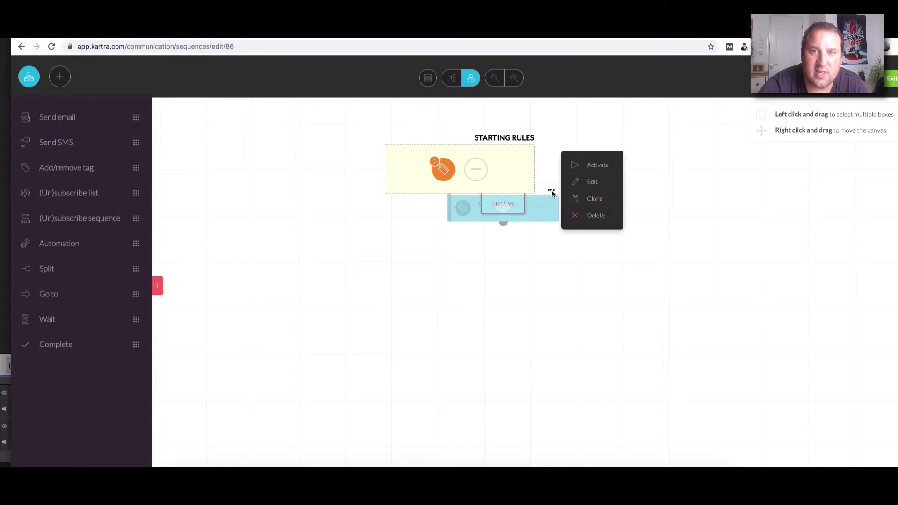
click(595, 215)
click(576, 92)
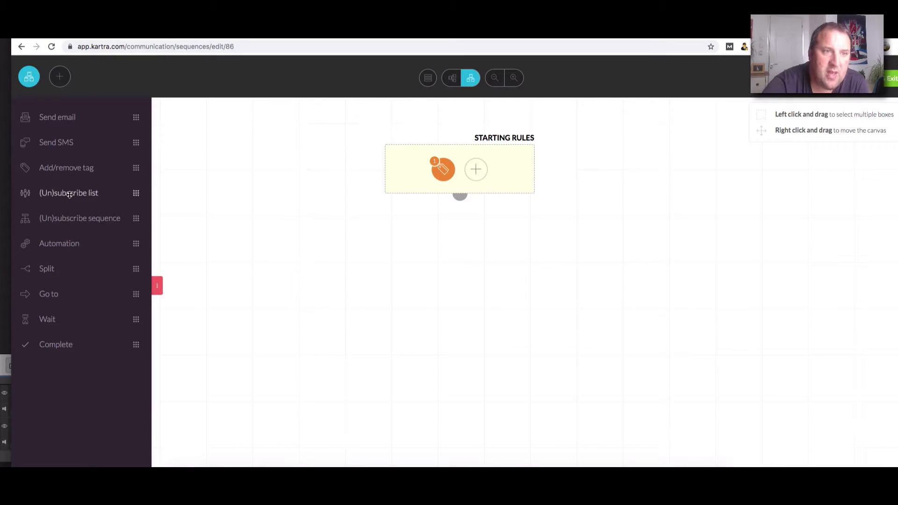
- Add a Send email step below the starting rules, sending right after the previous step on all days at any time
drag(96, 117, 479, 253)
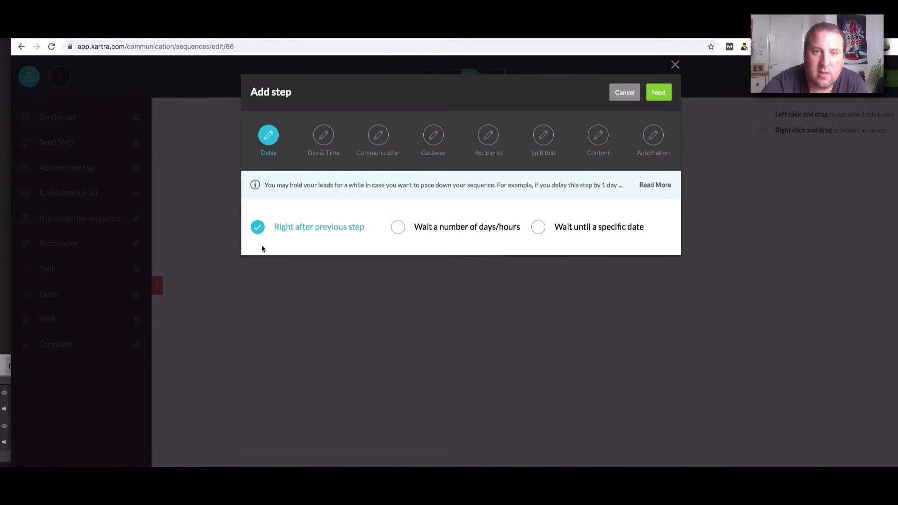
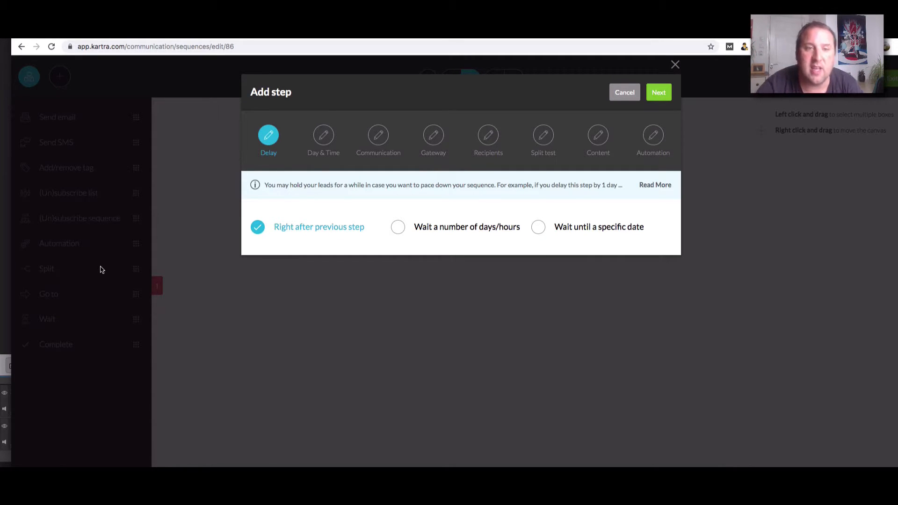
click(668, 94)
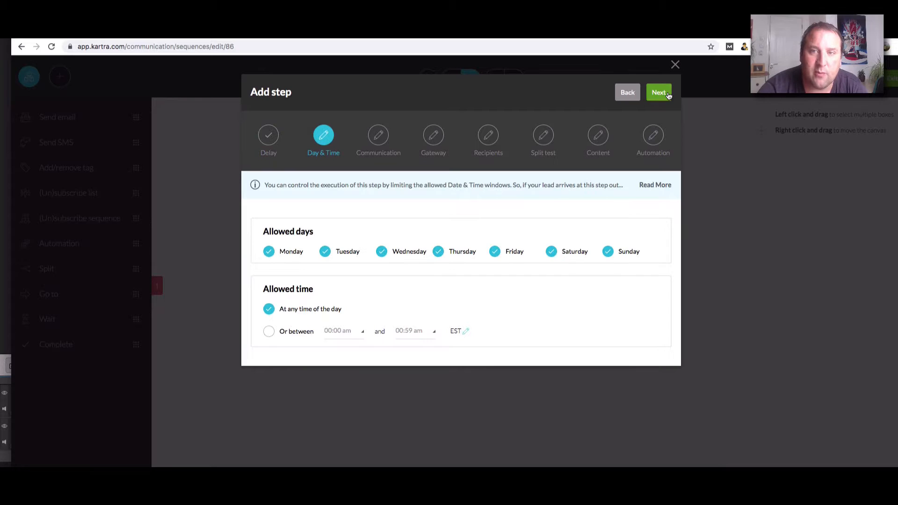
click(669, 94)
click(639, 91)
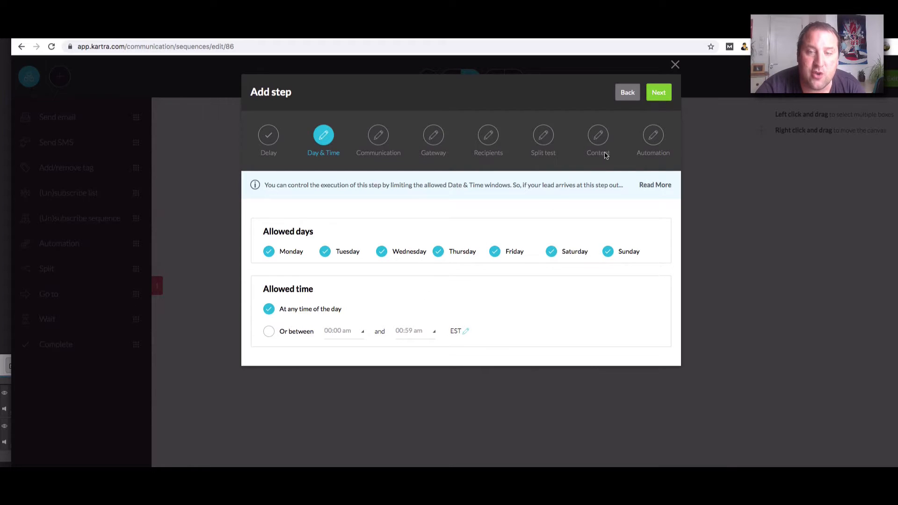
click(656, 95)
- Name the email broadcast "VSL Welcome" and accept the Trip Funnels gateway with its default sender details
click(335, 209)
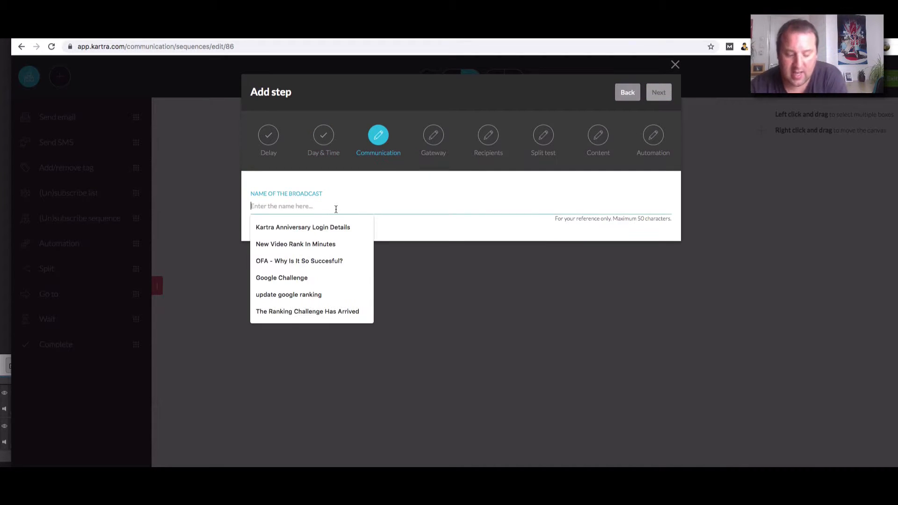
text(vs)
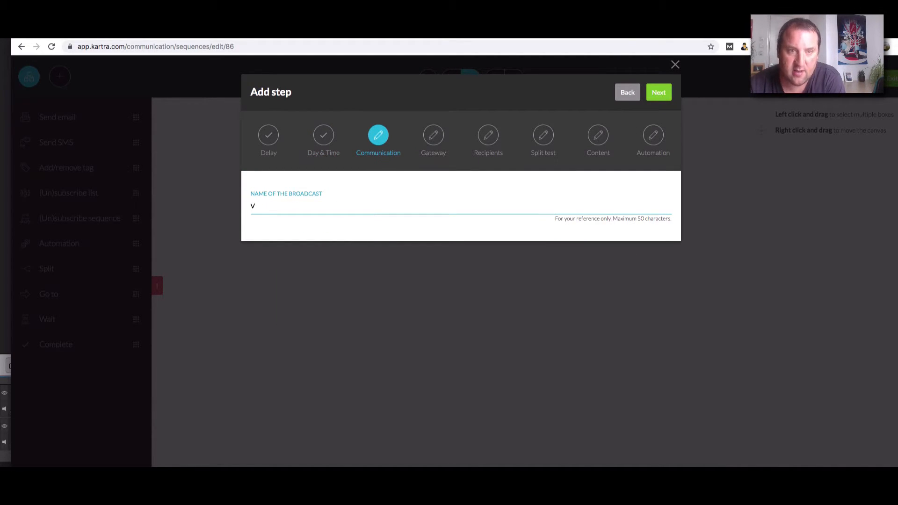
text(L Welome)
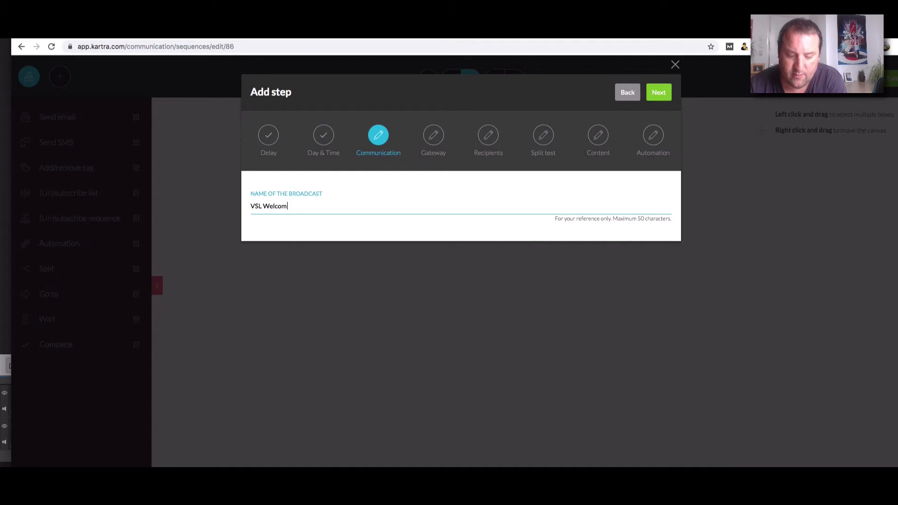
click(666, 97)
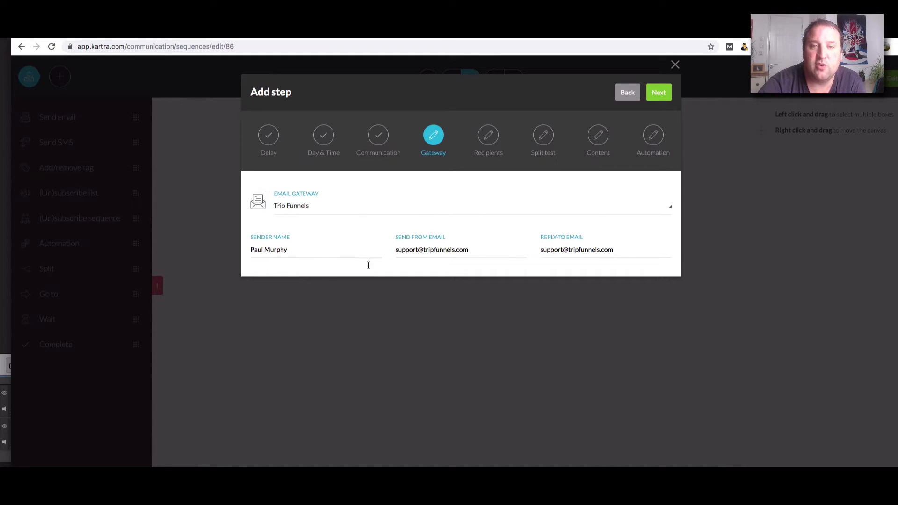
click(657, 93)
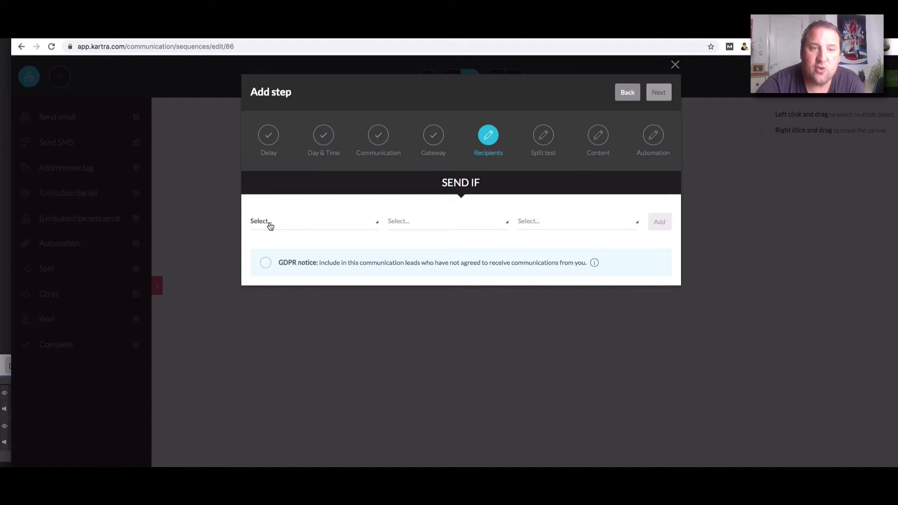
- Send the email to anyone reaching this step, with the GDPR inclusion option off, as a single email
click(270, 226)
click(261, 256)
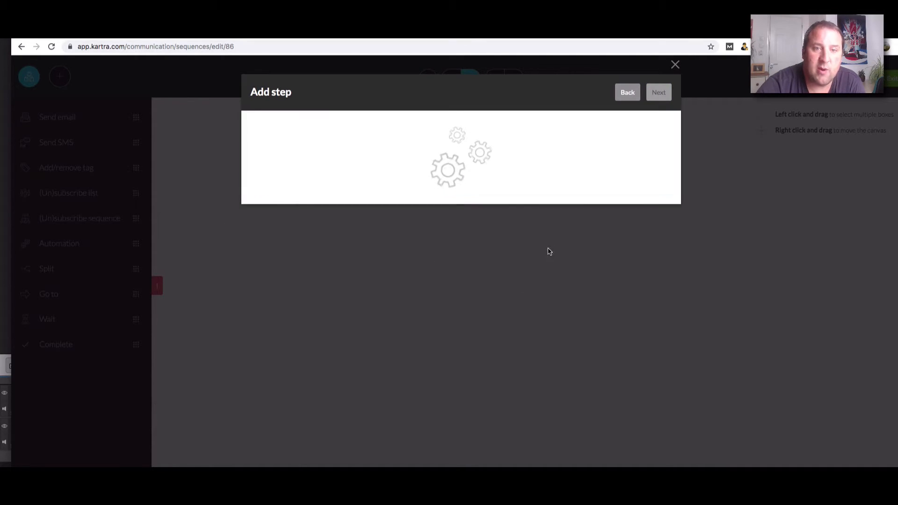
click(666, 227)
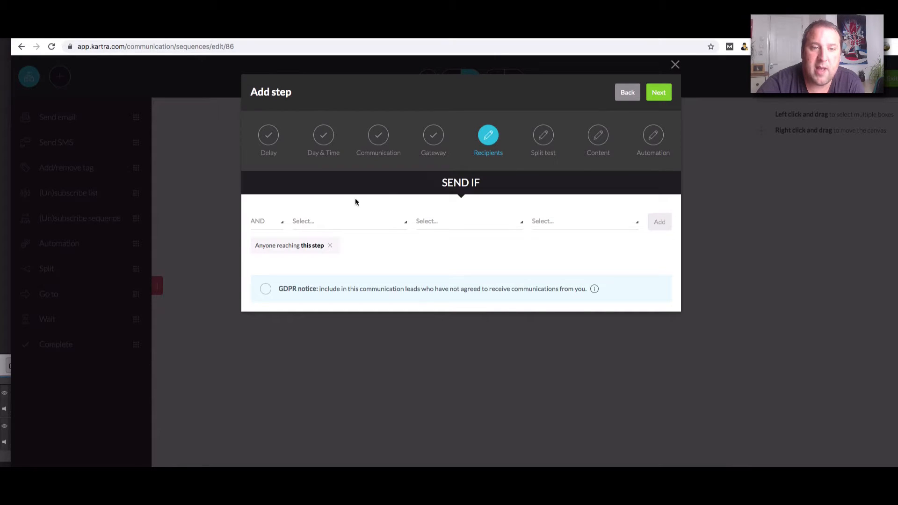
click(265, 290)
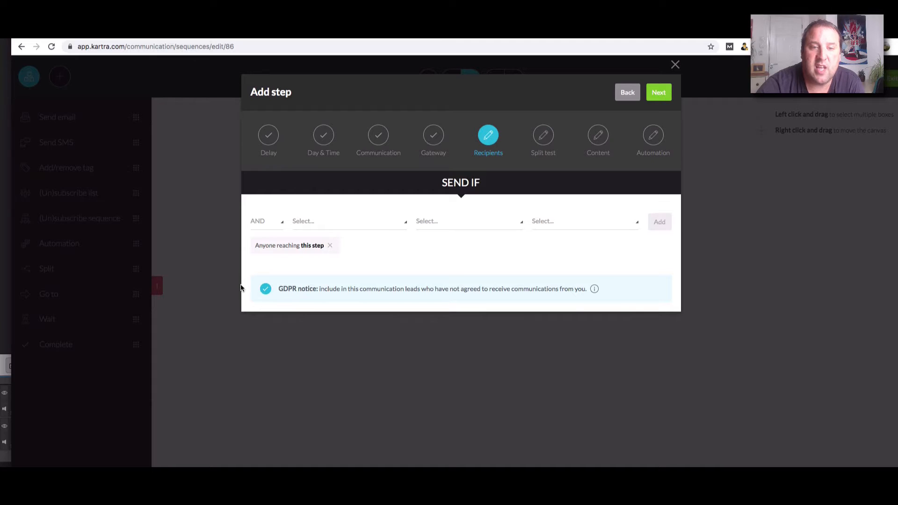
click(265, 289)
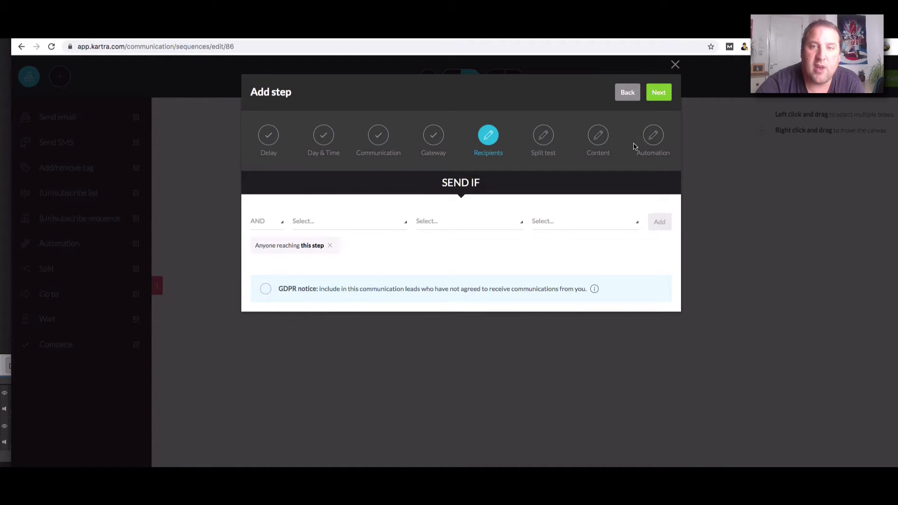
click(657, 92)
click(283, 199)
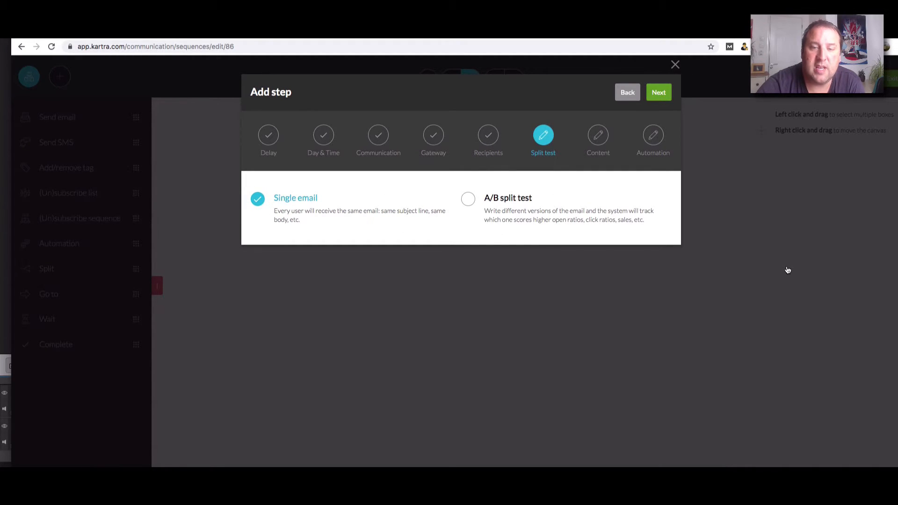
- Write the email with subject "Welcome! Here's What To Do Next?" and body "Hi {first_name},", "VIDEO >>", "Your Name" and "Link To Calendar >"
click(344, 207)
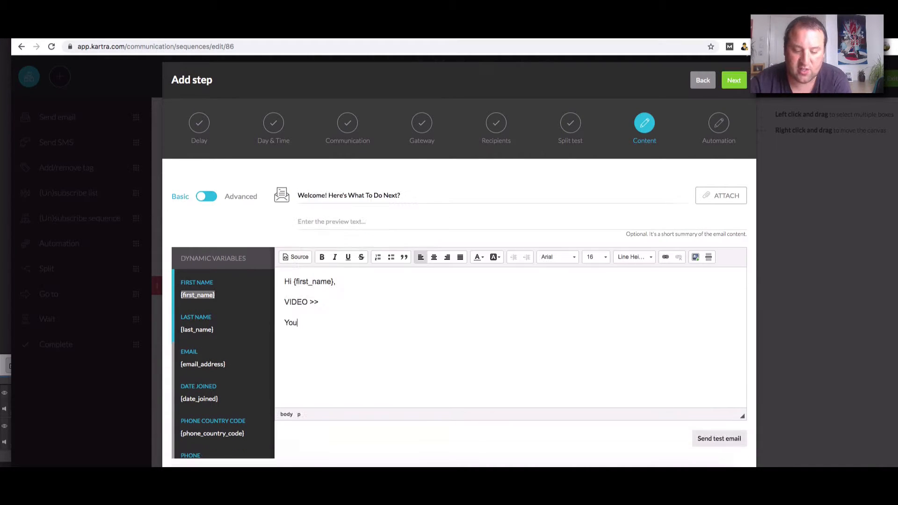
text(me )
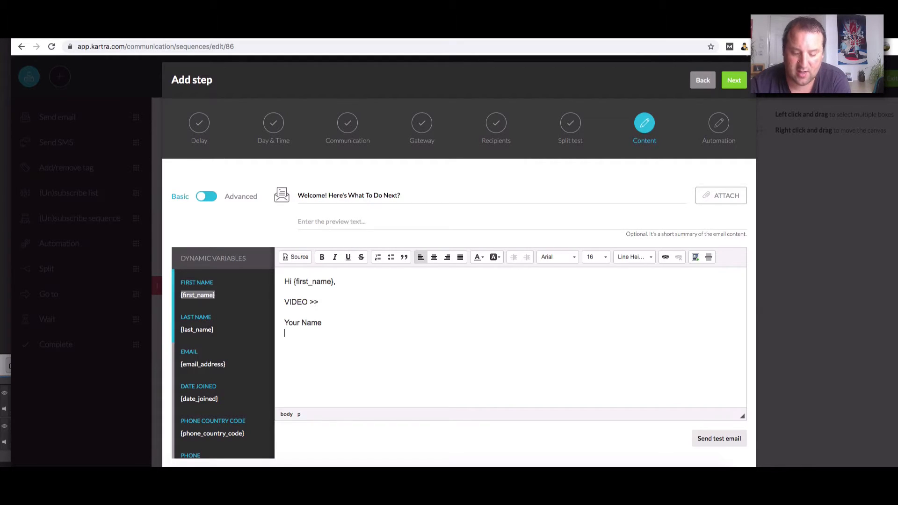
text(Ca)
key(BackSpace)
text(Link To Calend)
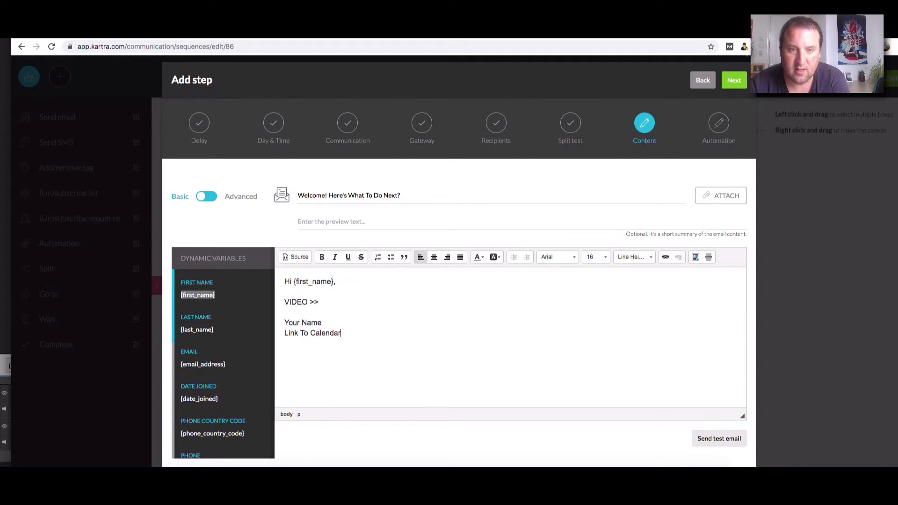
click(322, 302)
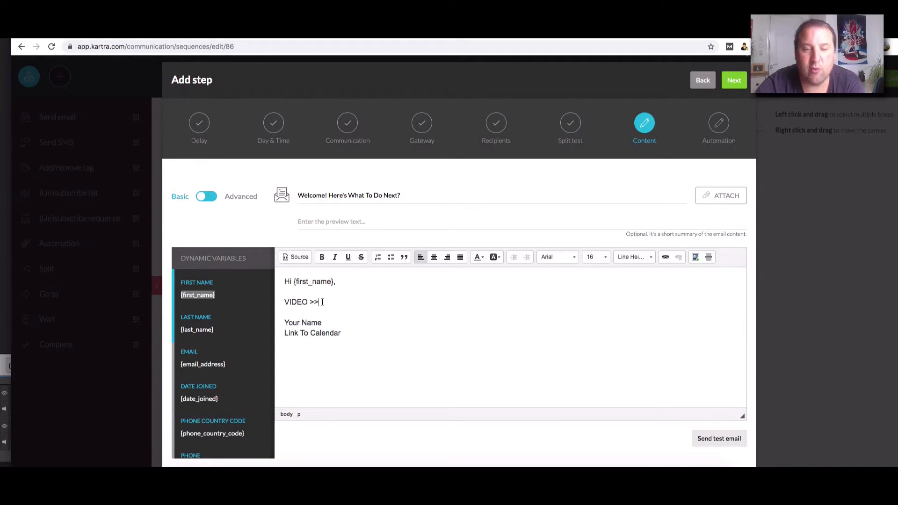
click(342, 334)
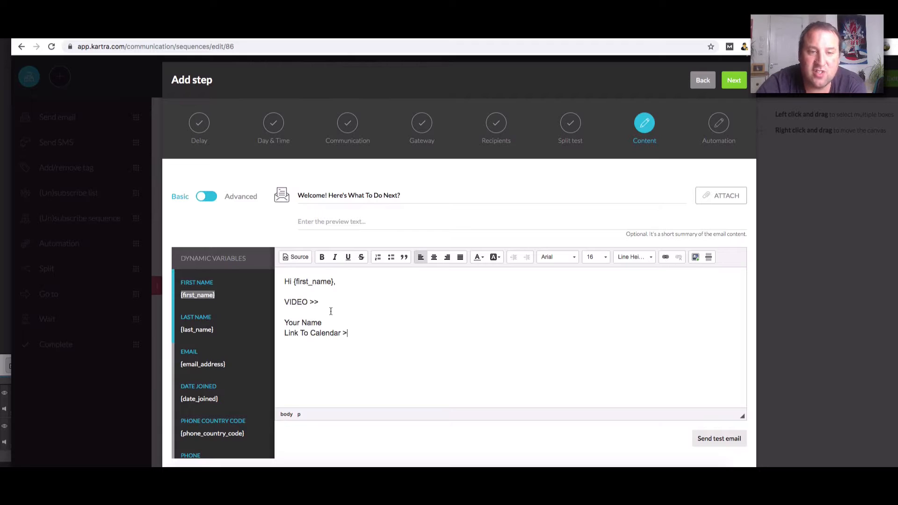
- Review the drafted welcome email body from the first-name greeting to the calendar link line
scroll(334, 297, down, 1)
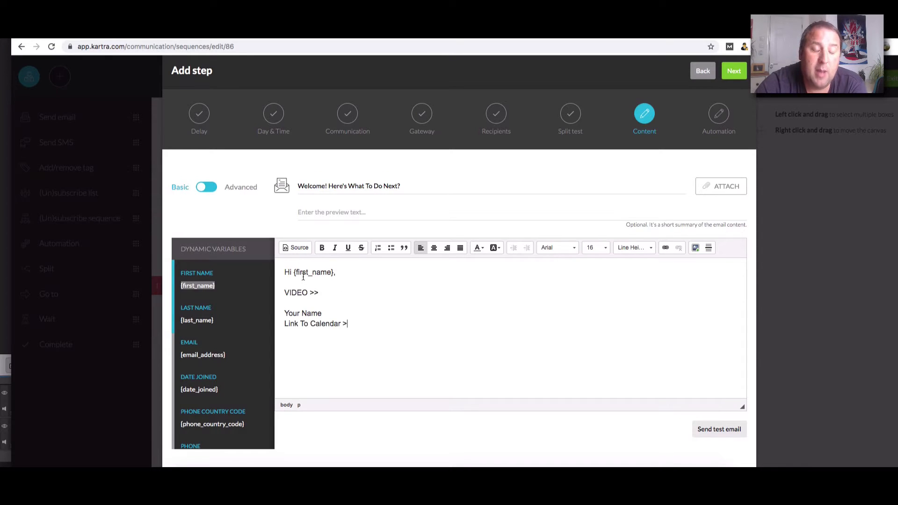
scroll(303, 281, up, 1)
scroll(304, 281, down, 1)
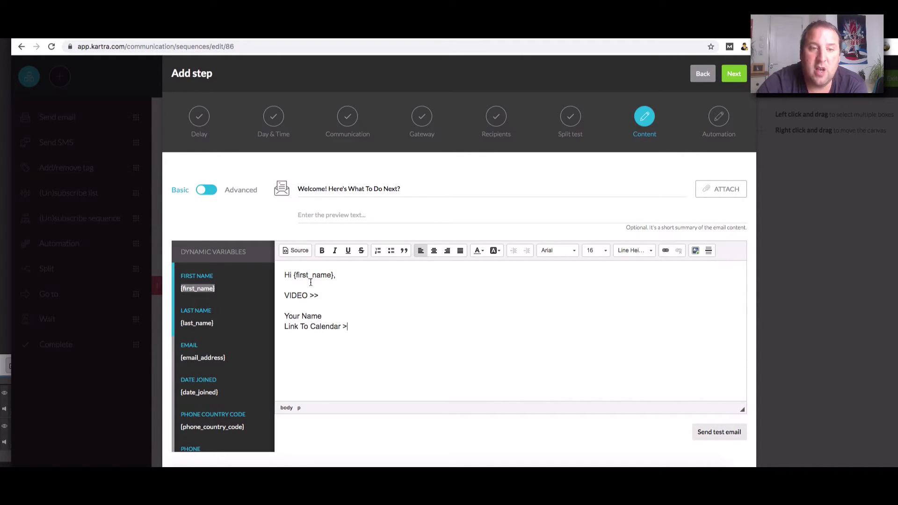
drag(309, 278, 363, 334)
click(363, 335)
scroll(385, 327, down, 1)
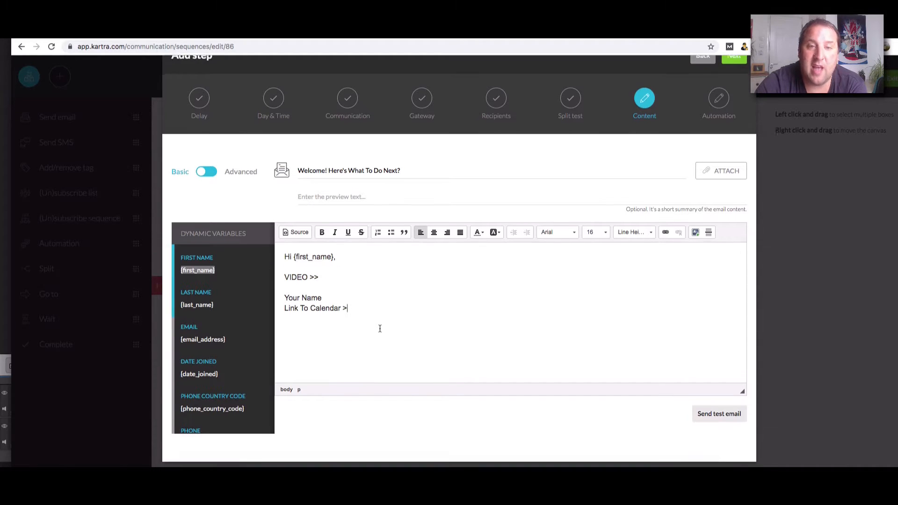
scroll(379, 328, up, 1)
drag(285, 283, 390, 355)
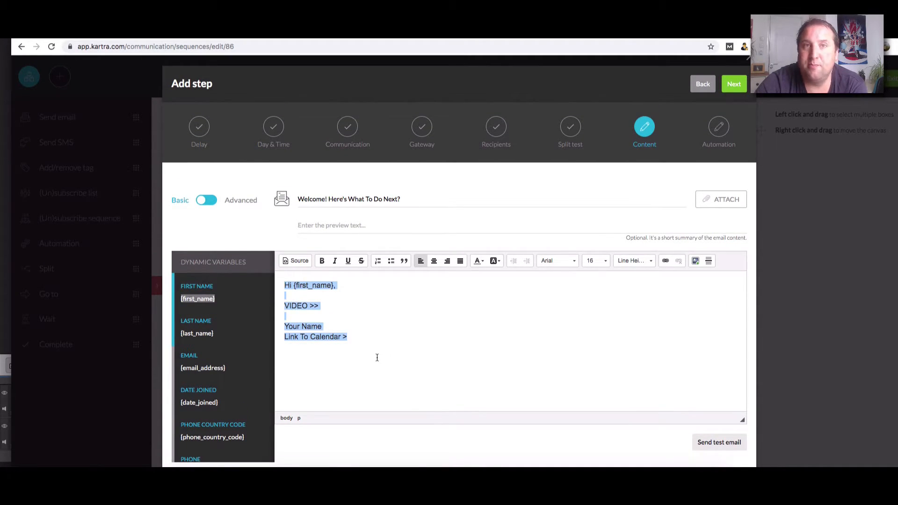
click(396, 342)
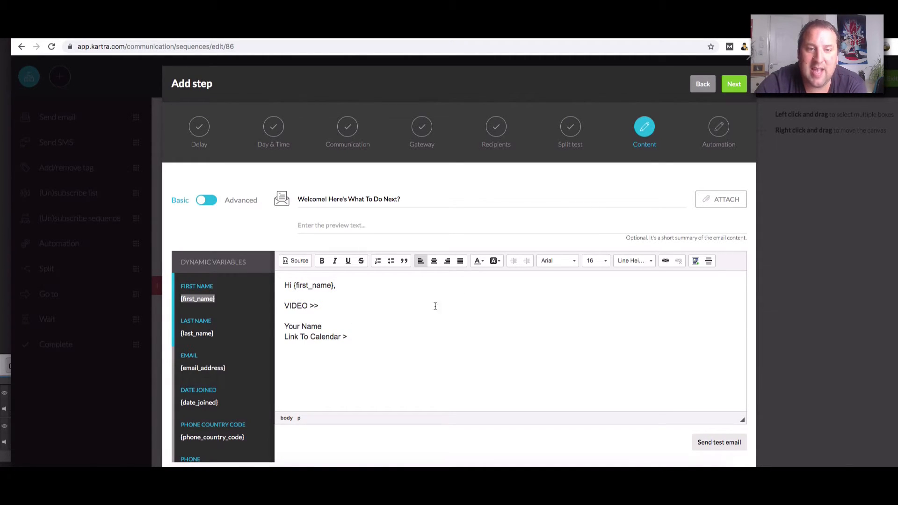
- Create the welcome email step without an automation and align its box beneath the starting rules
click(734, 84)
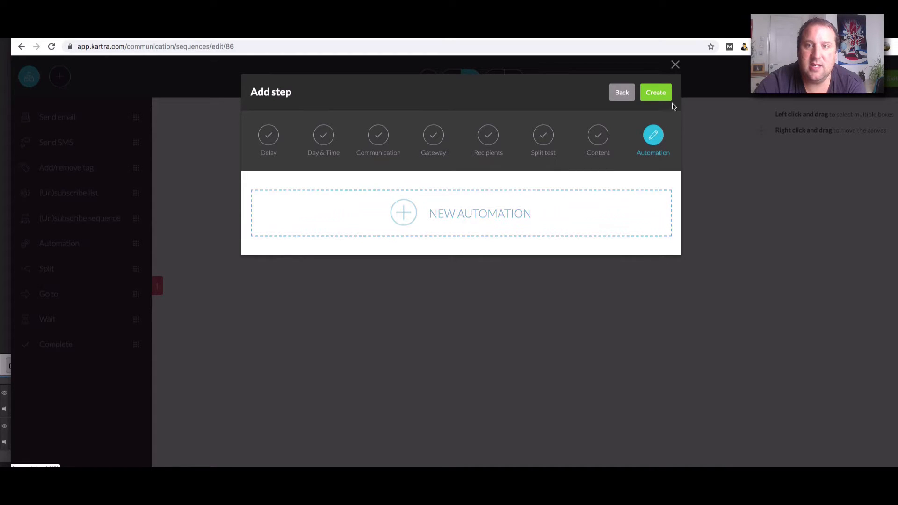
click(657, 94)
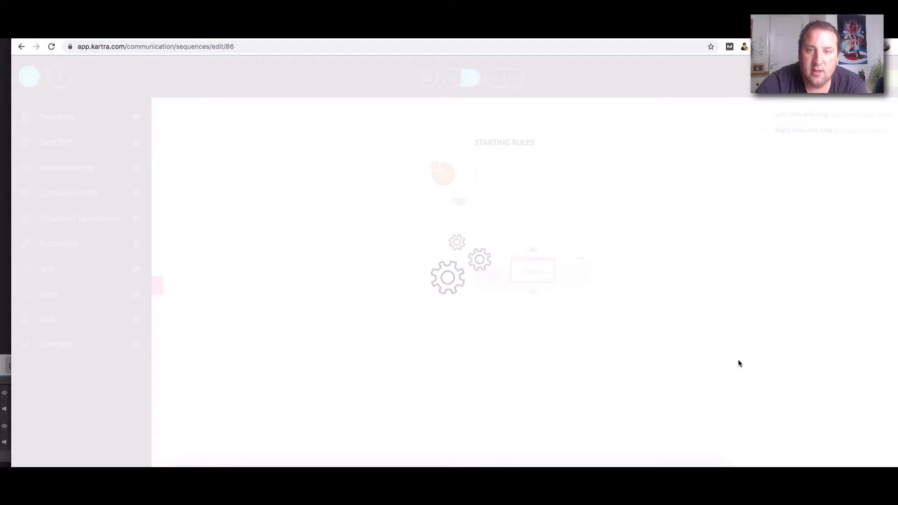
drag(534, 252, 458, 245)
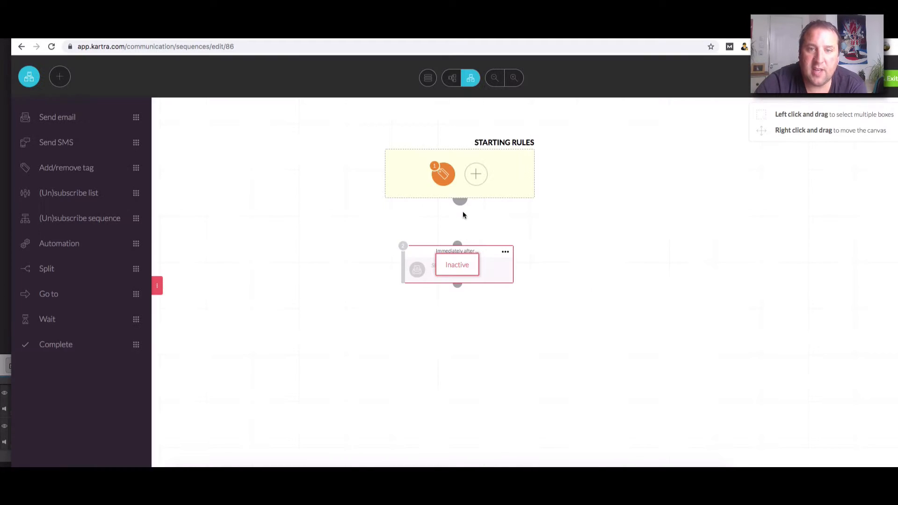
- Connect the starting rules to the welcome email step and activate that step
click(505, 252)
click(543, 226)
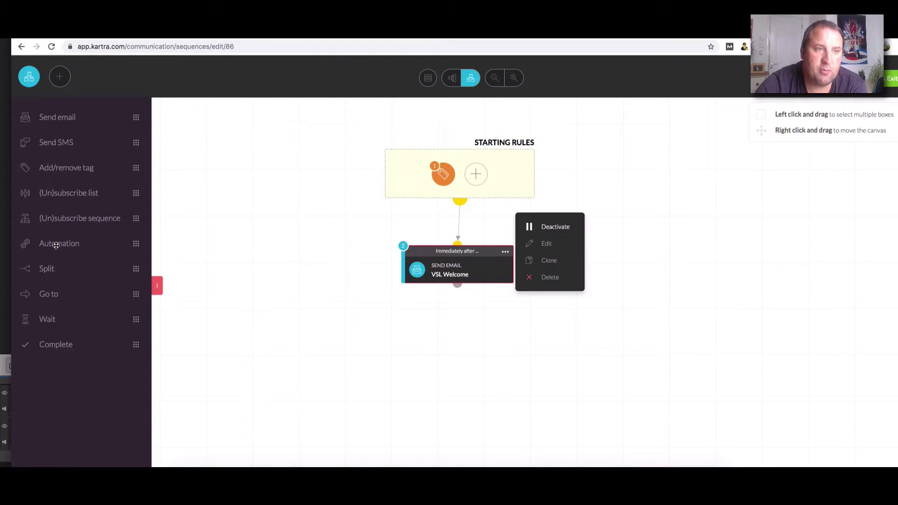
click(323, 319)
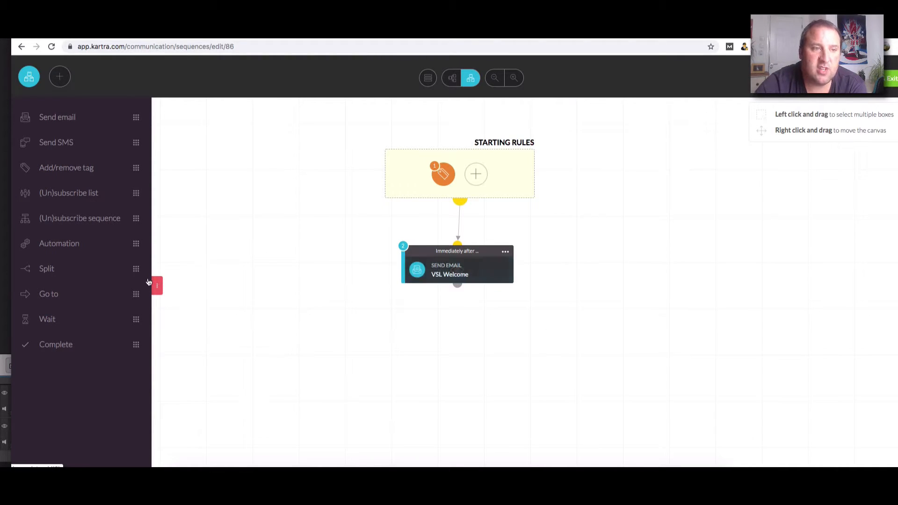
- Clone the VSL Welcome email step and place the copy directly beneath the original
drag(84, 116, 494, 343)
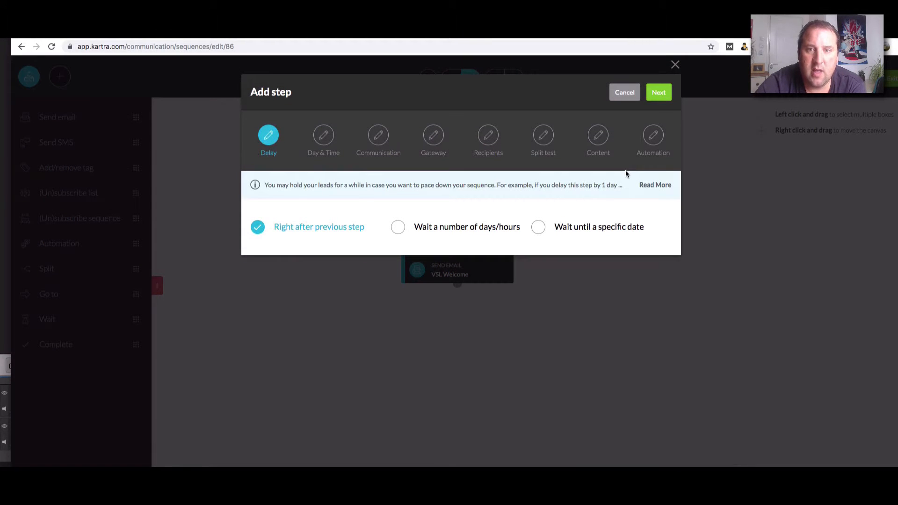
click(675, 66)
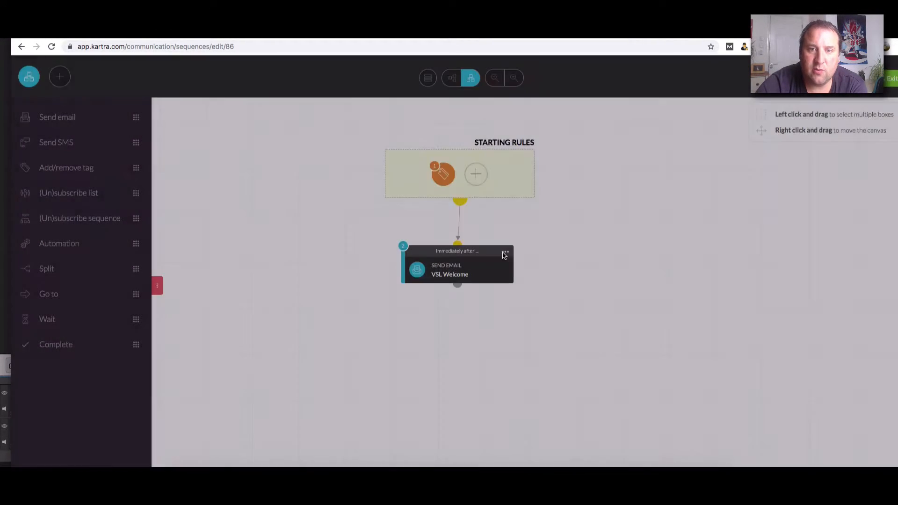
click(505, 251)
click(548, 260)
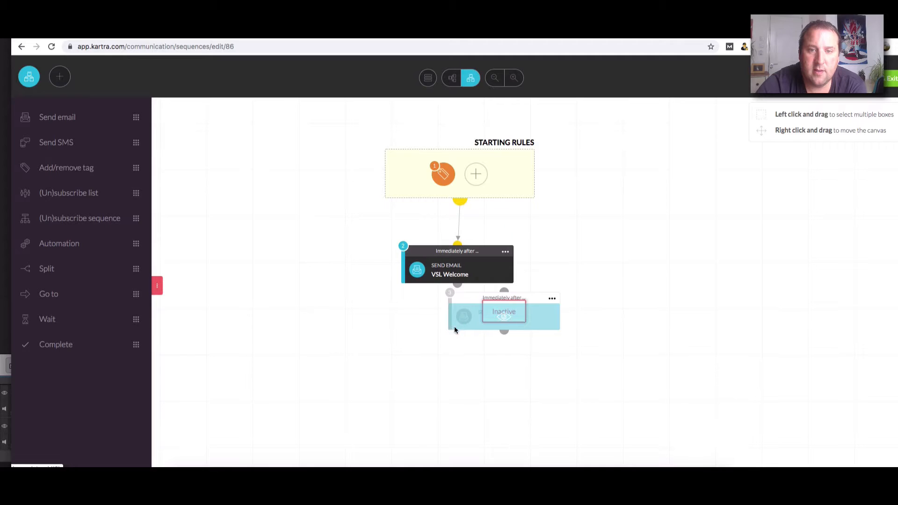
double_click(457, 329)
click(657, 93)
- Rename the cloned welcome email's broadcast to VSL One Day Later
click(505, 298)
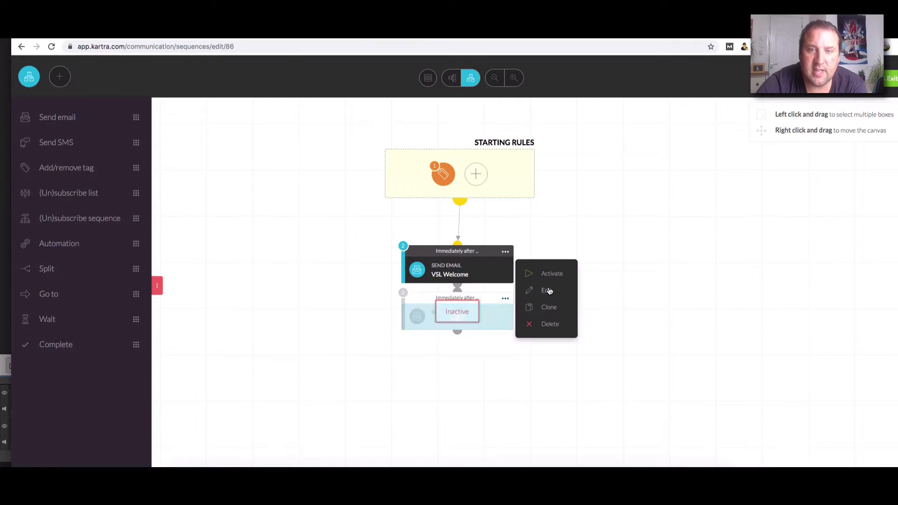
click(547, 290)
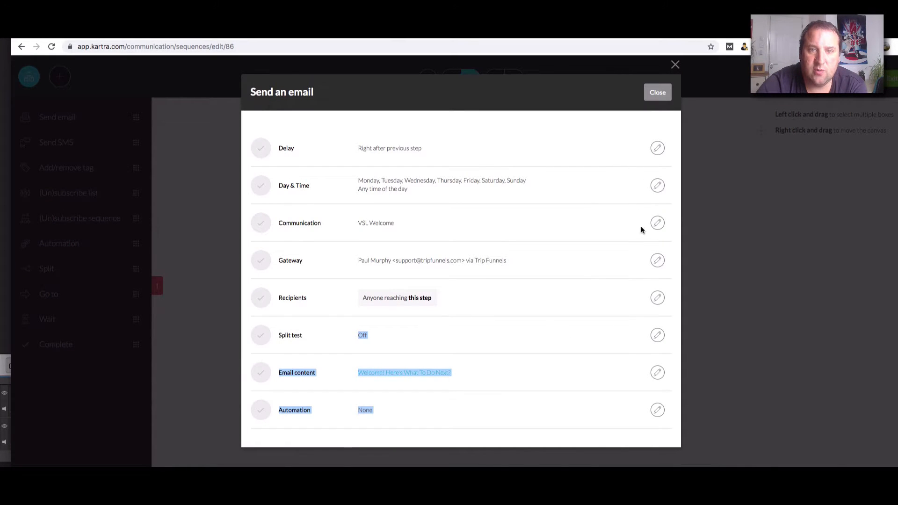
click(657, 223)
drag(301, 147, 264, 145)
text(One Day Later)
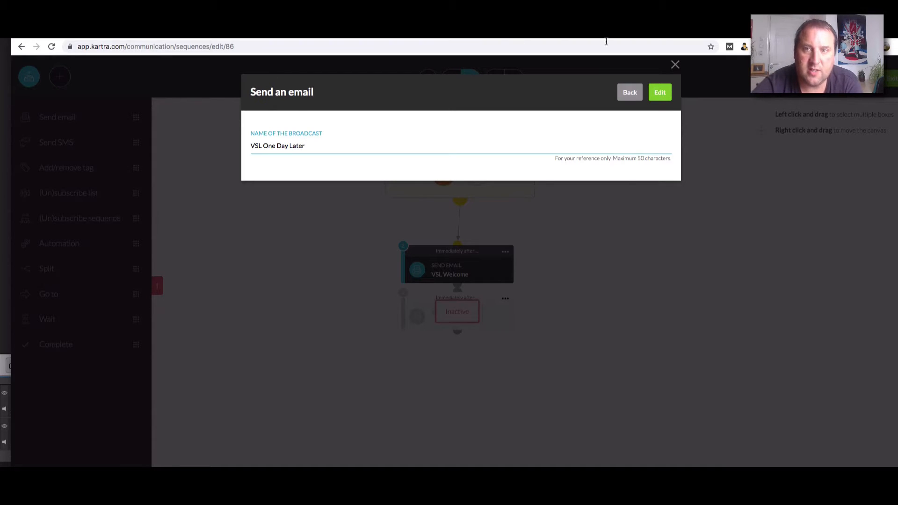
click(661, 96)
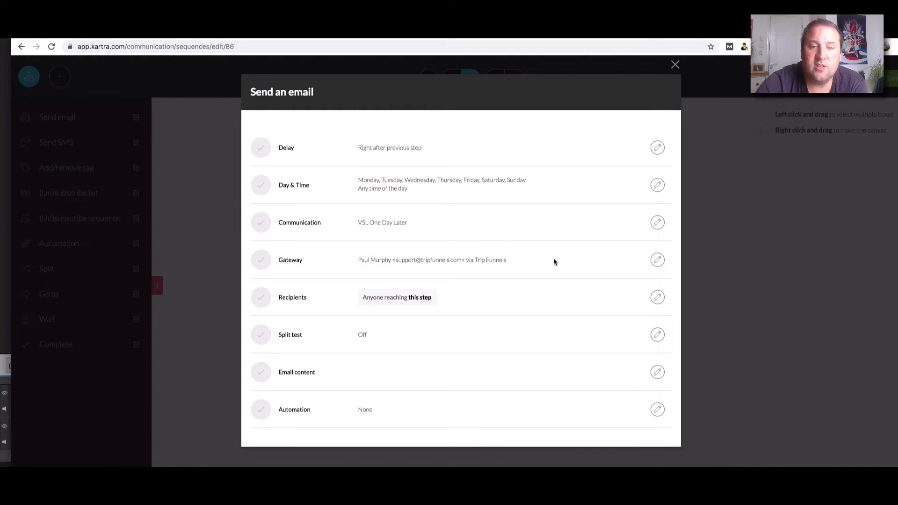
- Set the cloned email's broadcast name to VSL 3 hours later and save it
click(657, 223)
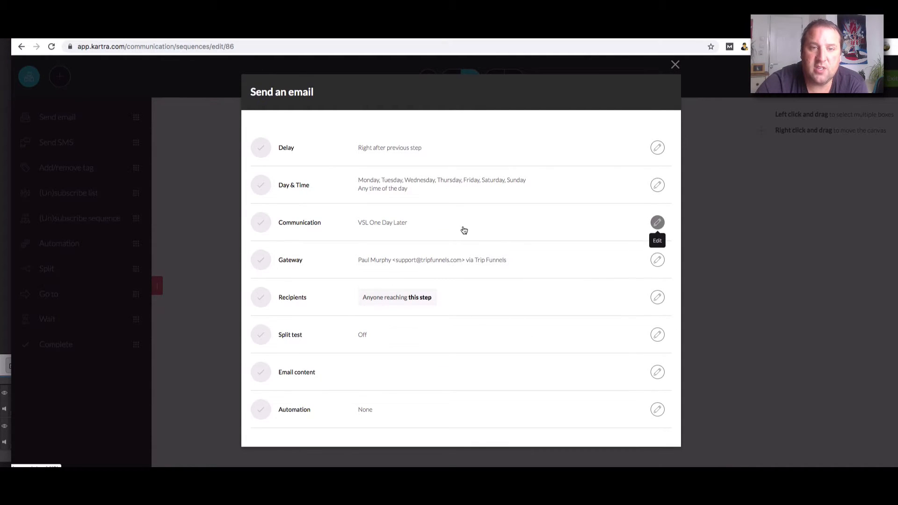
drag(341, 146, 262, 144)
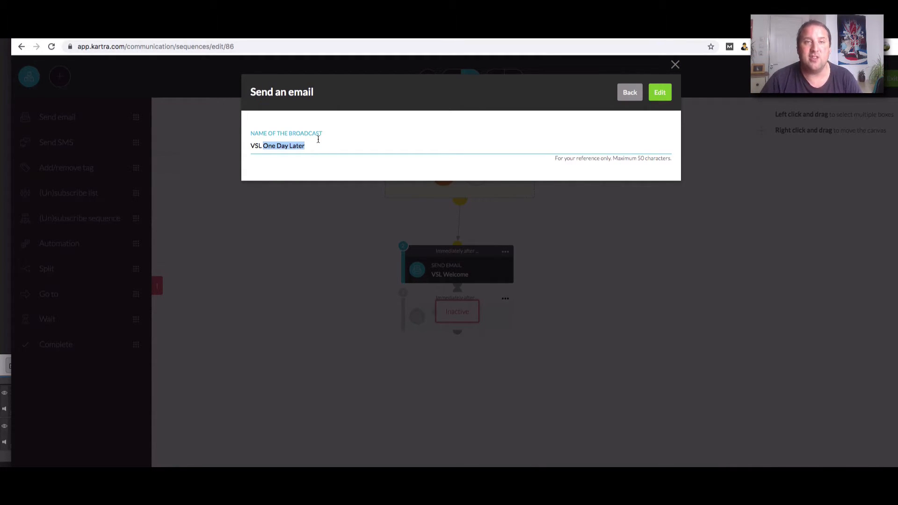
key(BackSpace)
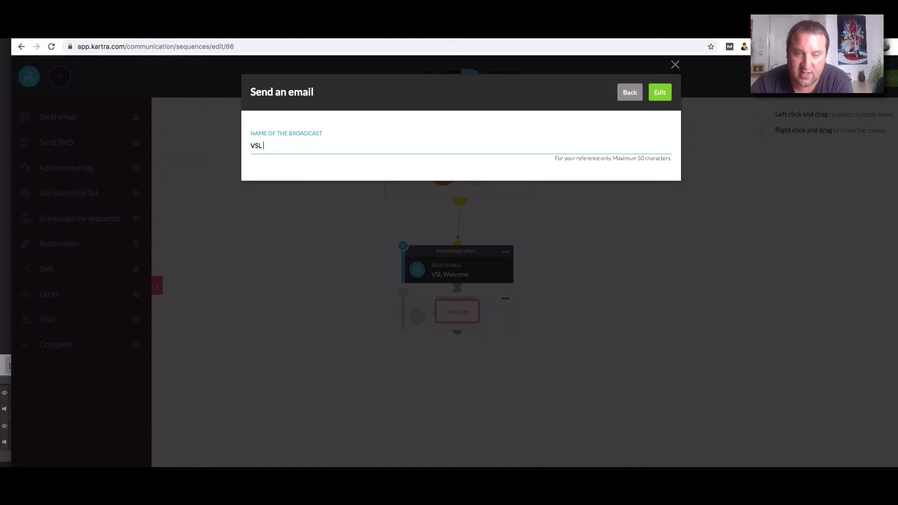
text(3 )
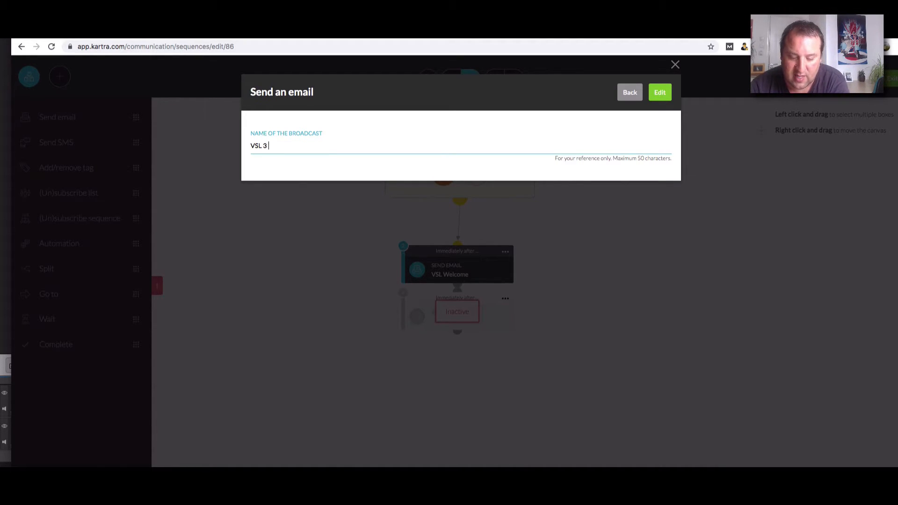
text(hours later)
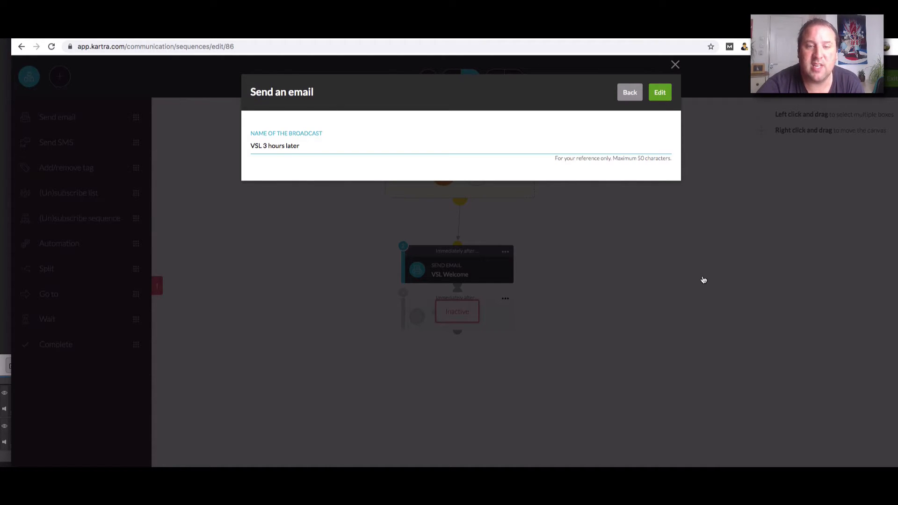
click(667, 93)
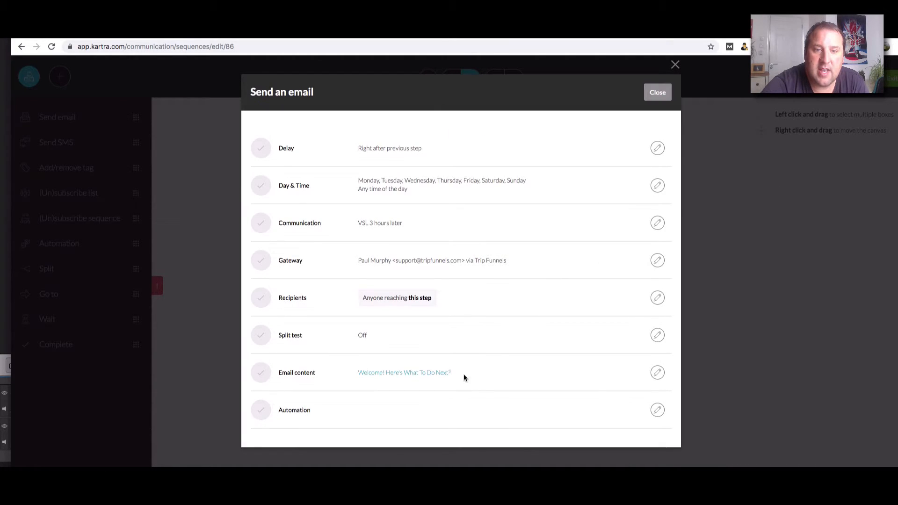
- Replace the subject line in the email content with "Did you know?"
click(656, 372)
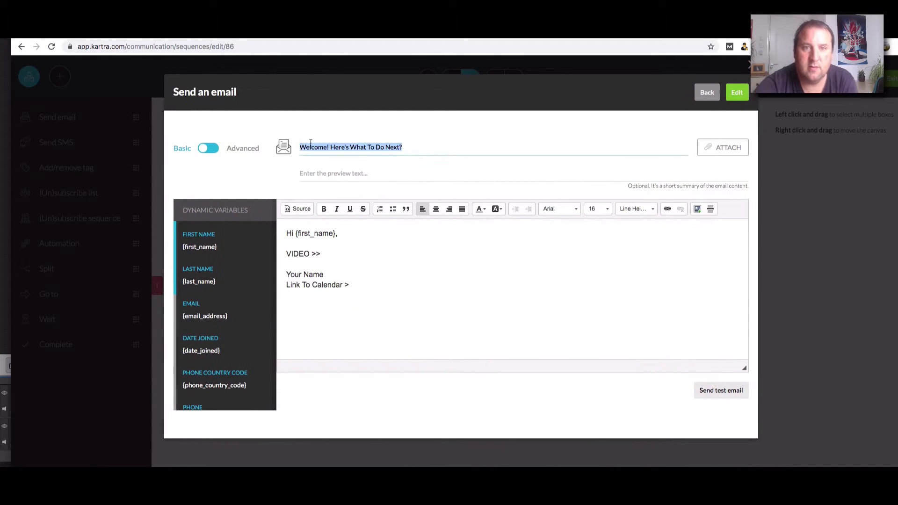
key(BackSpace)
text(DID YOU KN)
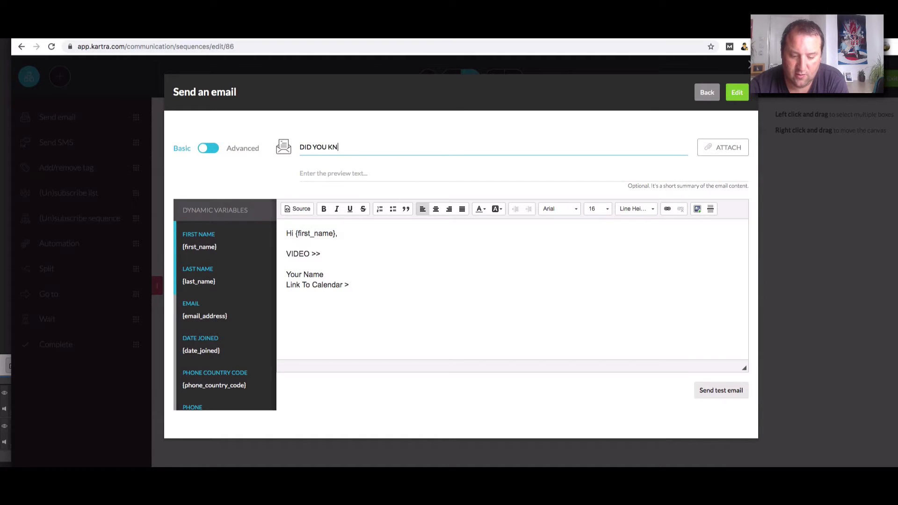
text(WO)
key(BackSpace)
key(BackSpace)
key(BackSpace)
key(BackSpace)
key(BackSpace)
key(BackSpace)
key(BackSpace)
key(BackSpace)
key(BackSpace)
key(BackSpace)
key(BackSpace)
text(id you know?)
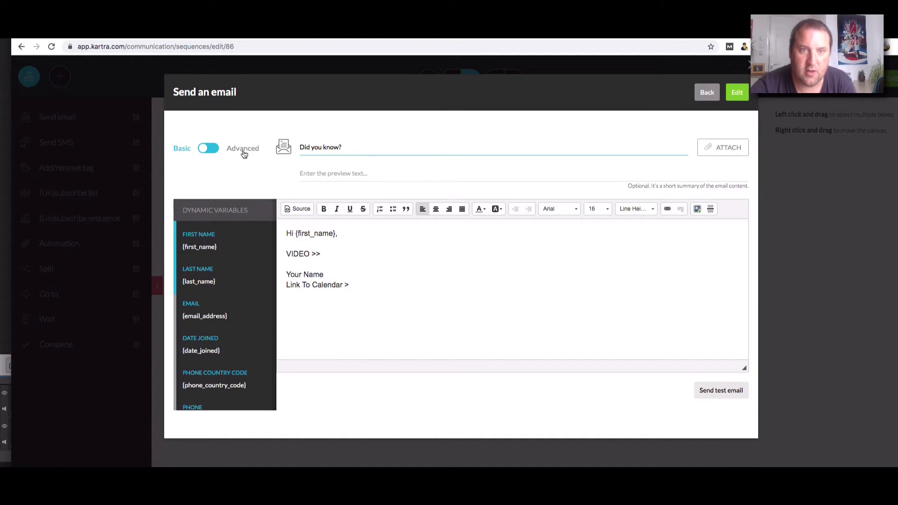
click(371, 295)
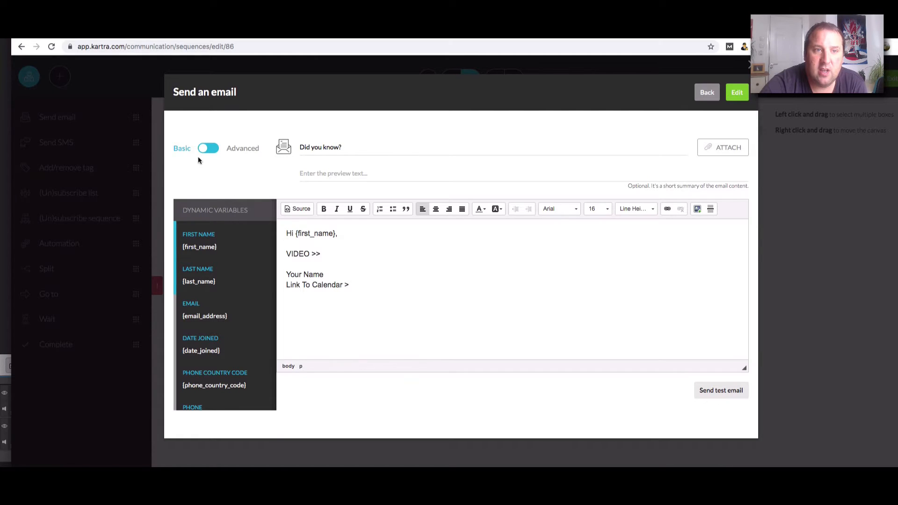
- Look through the Advanced editor's design templates and return the email to Basic mode
click(216, 148)
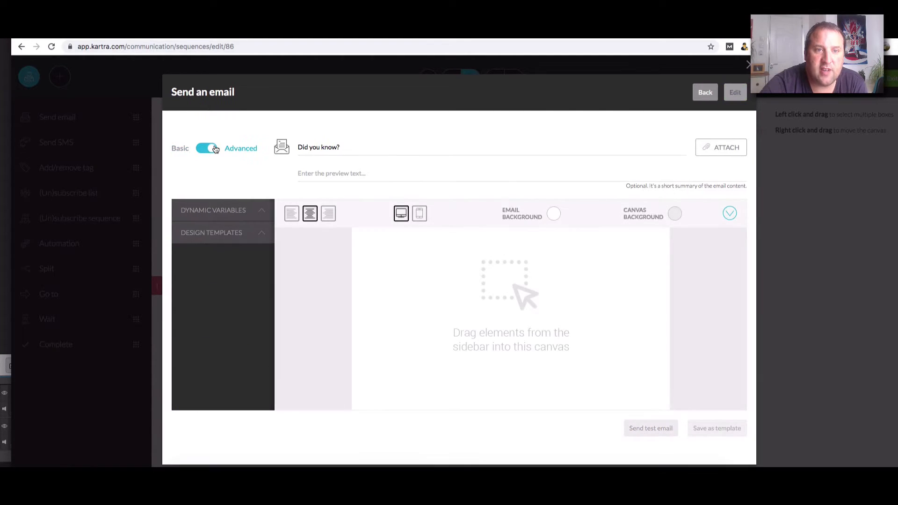
click(232, 232)
scroll(223, 395, down, 4)
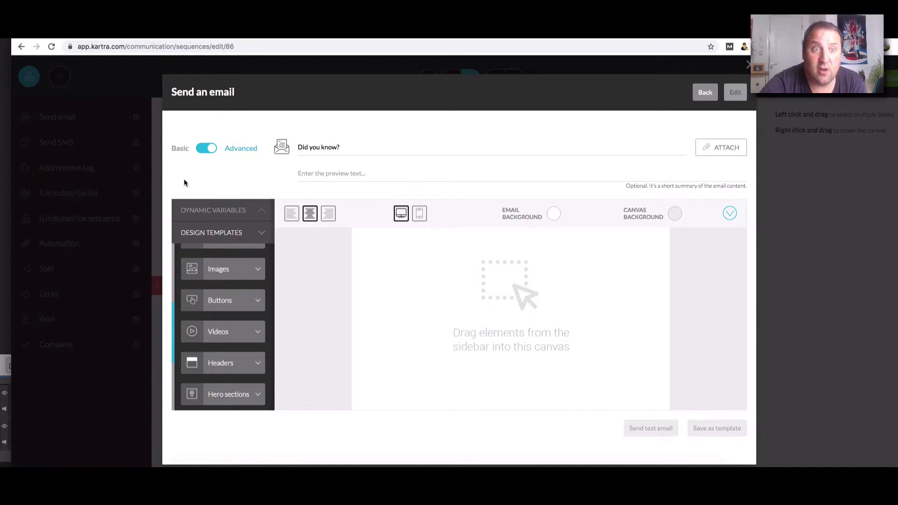
click(206, 147)
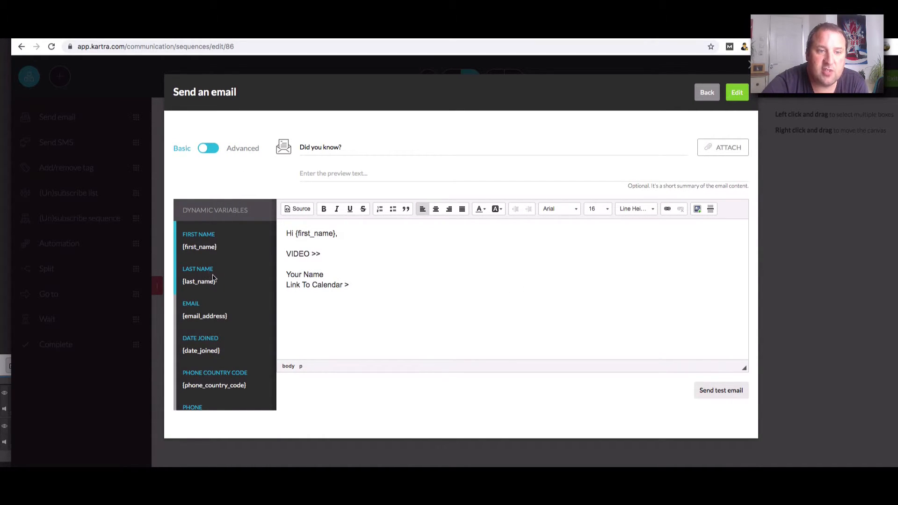
- Check the dynamic variables available for the email and save the edited email content
scroll(215, 290, down, 5)
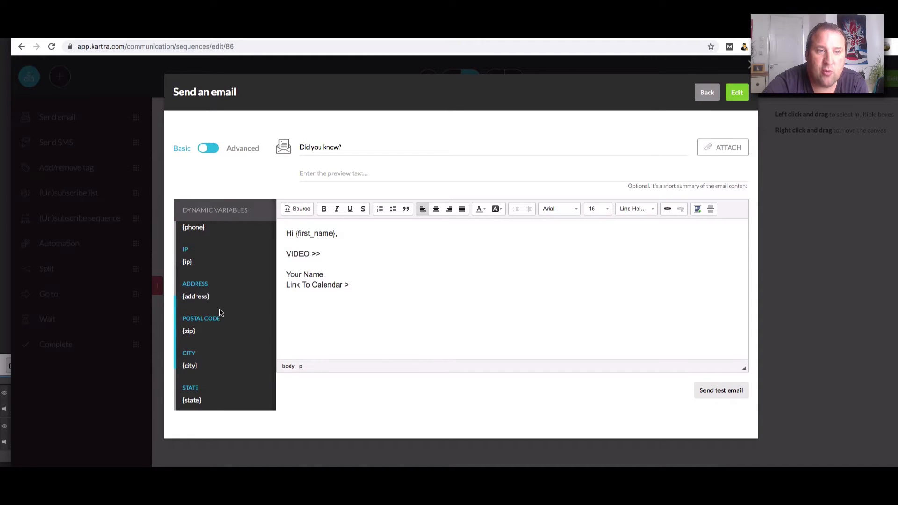
scroll(206, 307, down, 4)
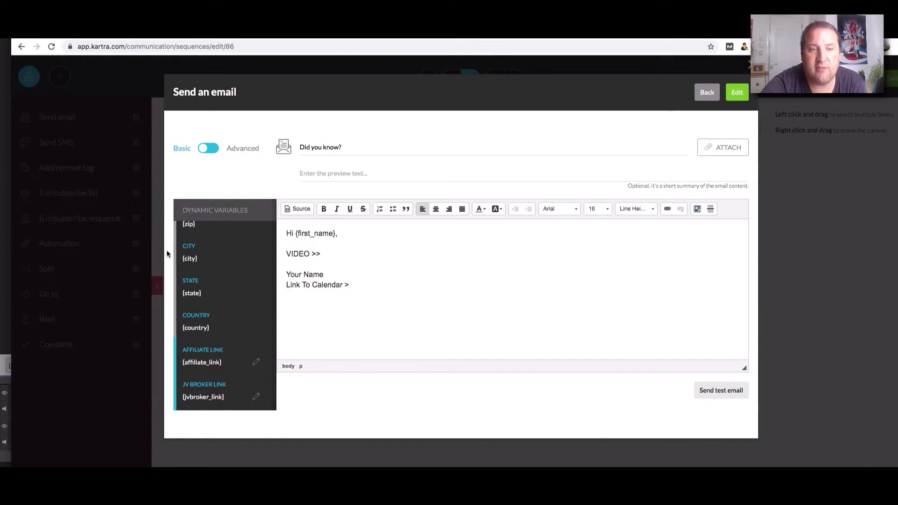
scroll(210, 276, up, 9)
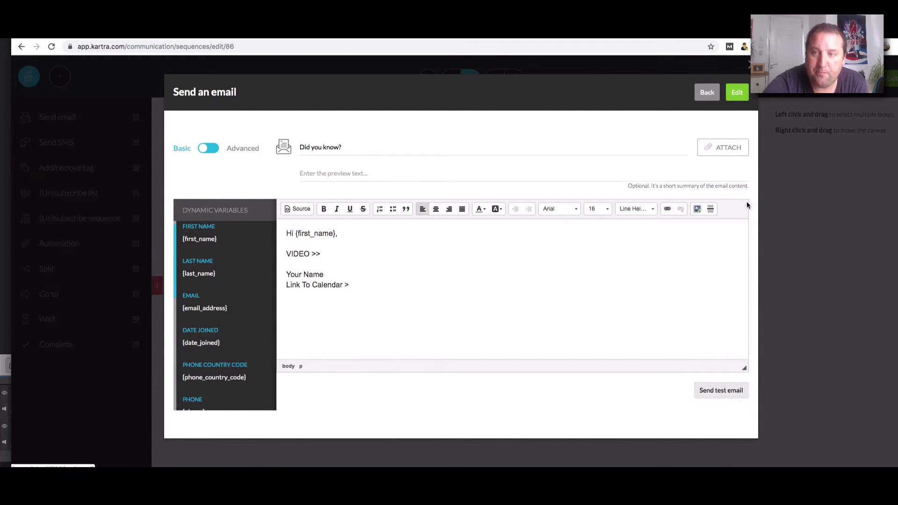
click(737, 93)
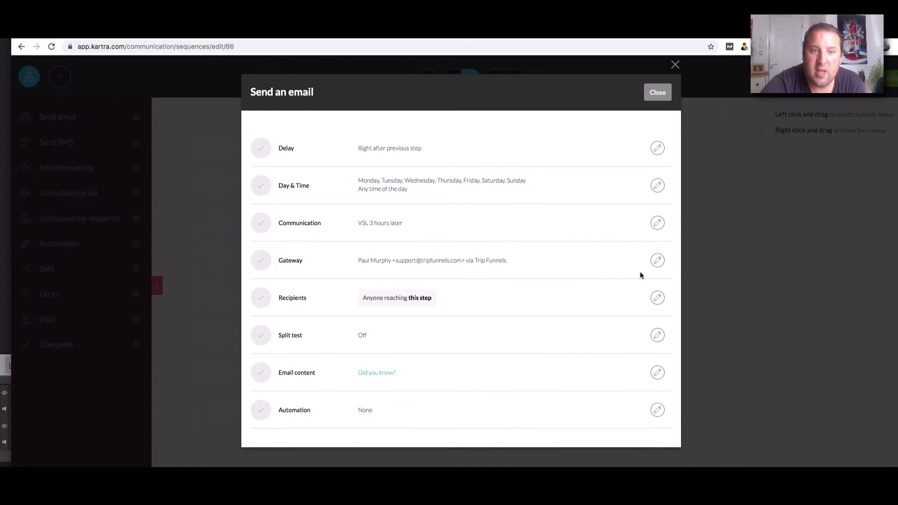
- Replace the email's recipient condition with Has tag, category VSL, tag VSL BOOKED A CALL, and leave the email settings
click(657, 297)
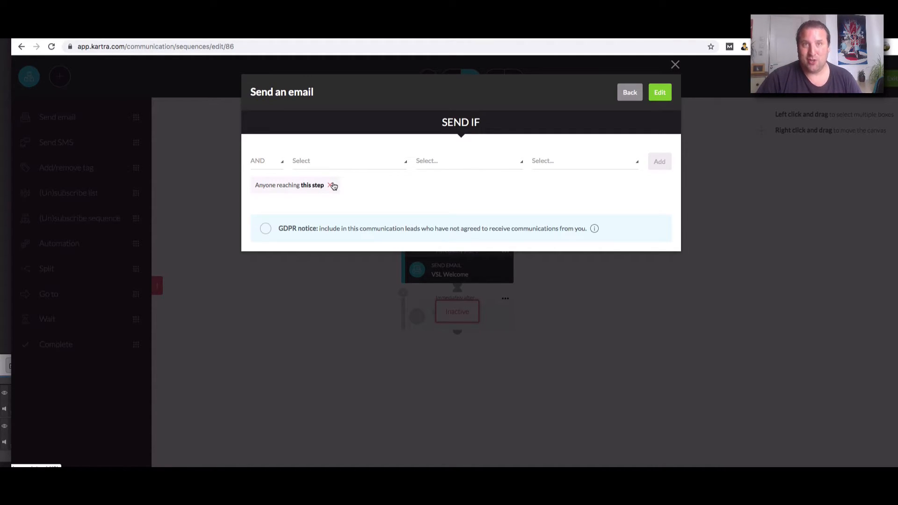
click(334, 186)
click(300, 165)
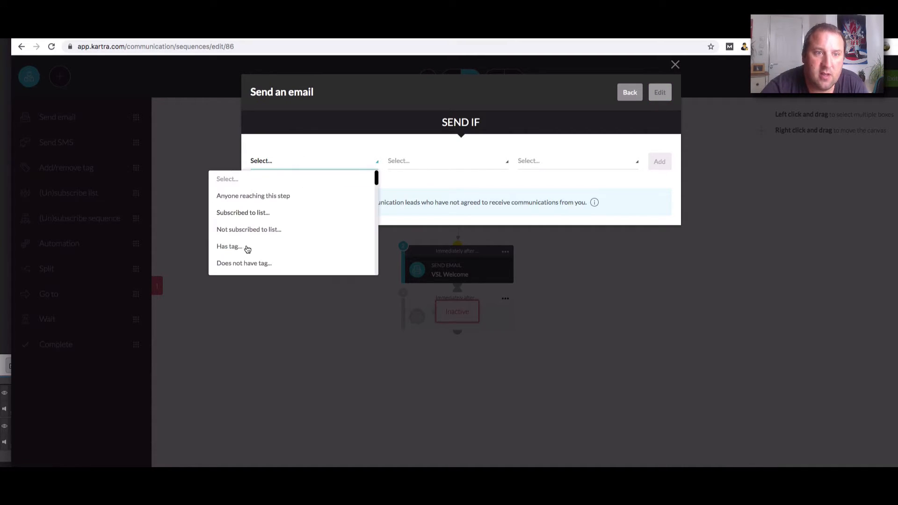
click(247, 248)
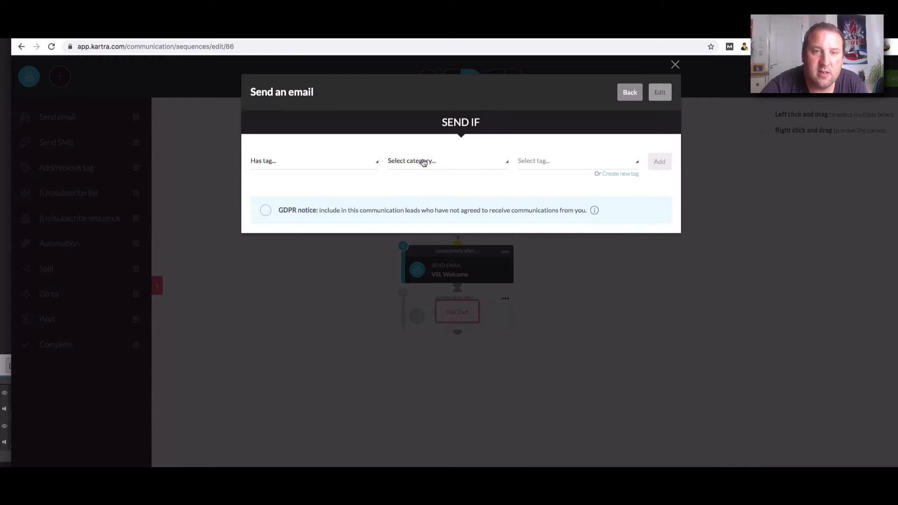
click(423, 163)
scroll(412, 250, down, 5)
click(403, 249)
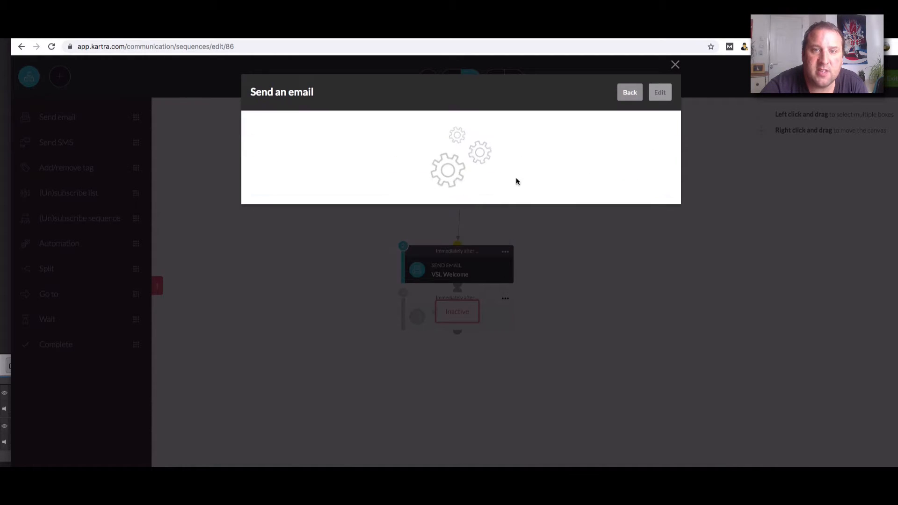
click(555, 162)
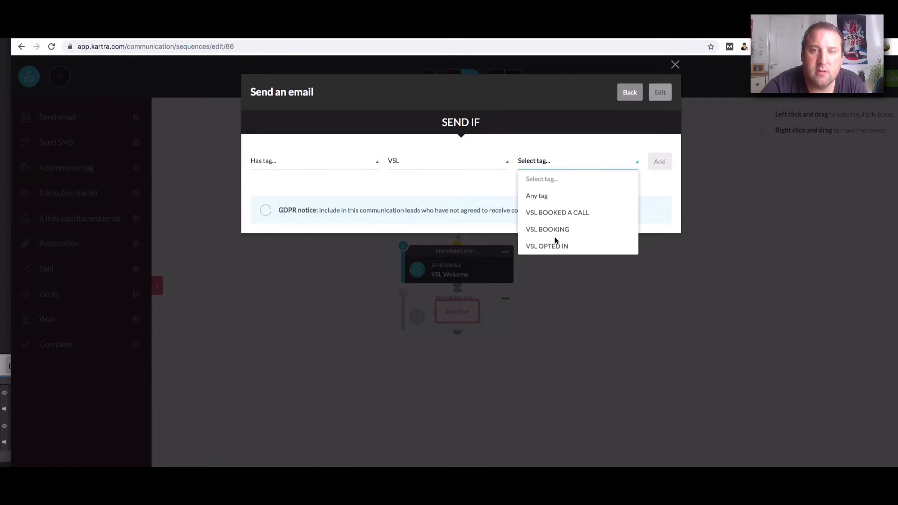
click(552, 215)
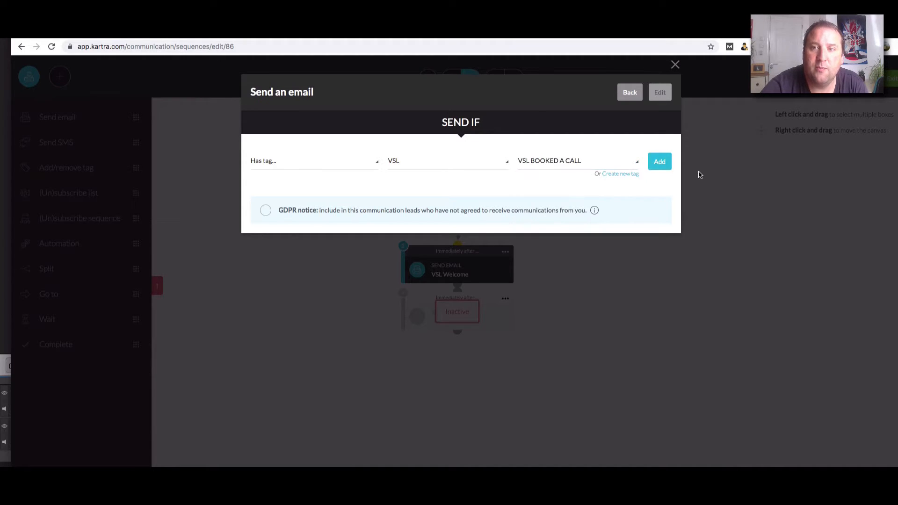
click(659, 161)
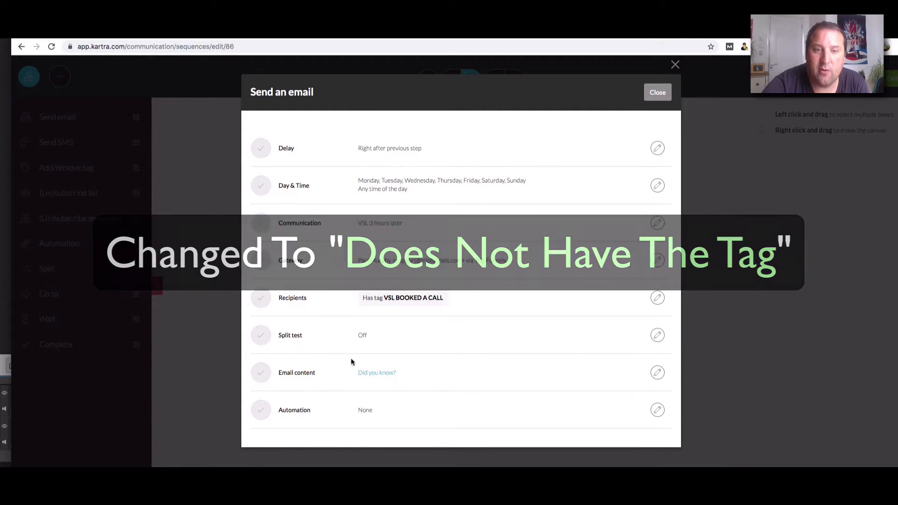
drag(353, 283, 431, 307)
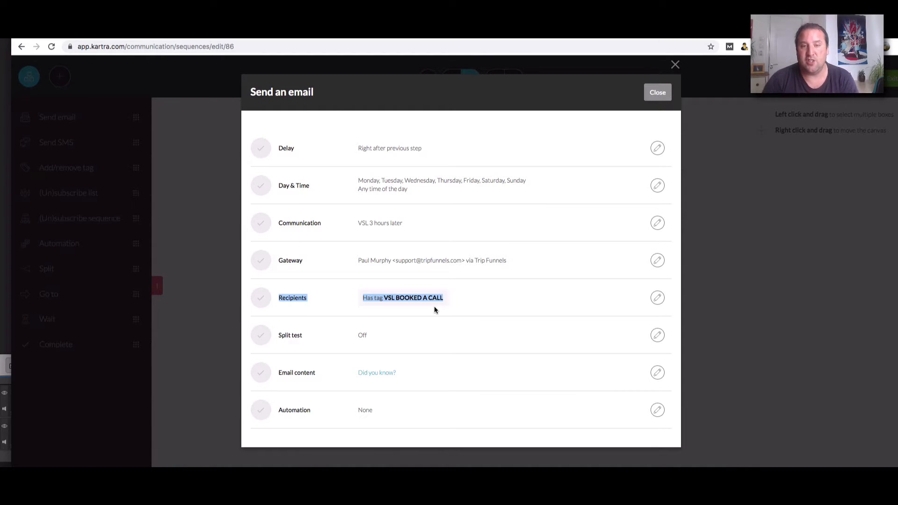
click(397, 301)
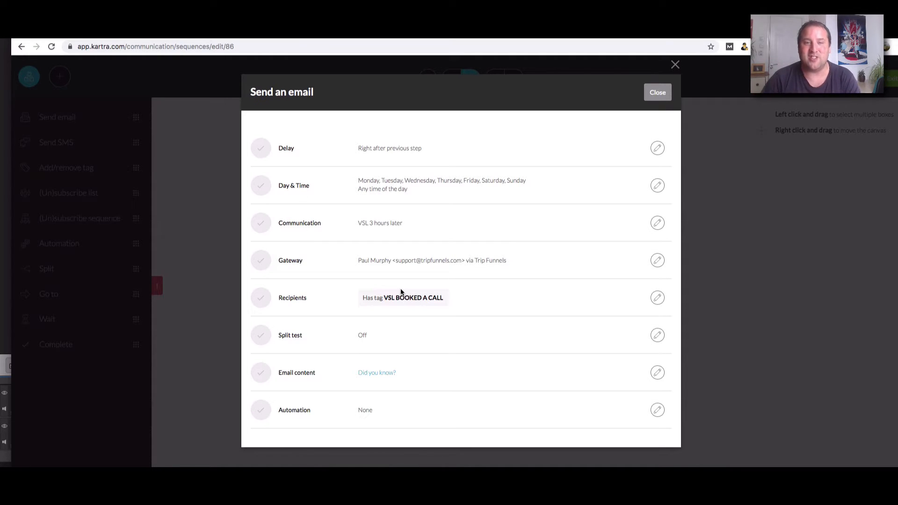
click(657, 93)
- Activate the VSL 3 hours later step and place it beneath the VSL Welcome step, connected to it
click(505, 298)
click(548, 274)
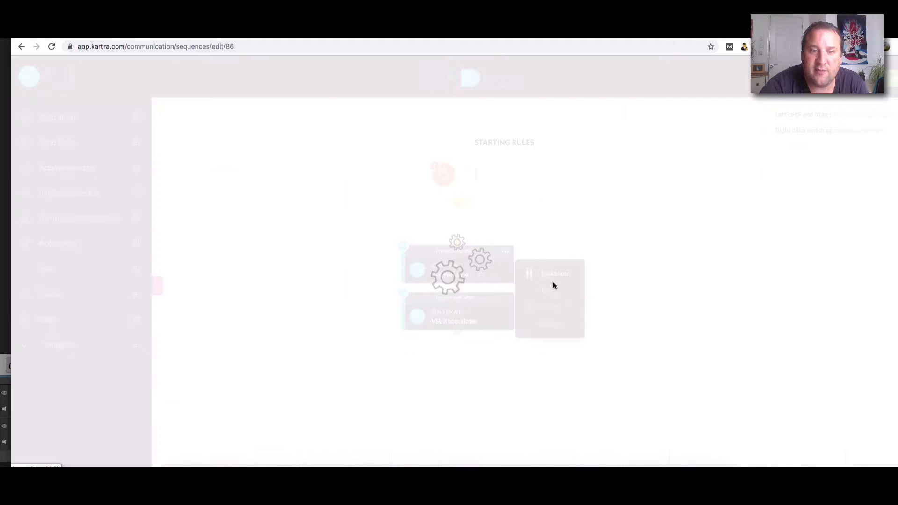
drag(463, 293, 462, 311)
click(525, 361)
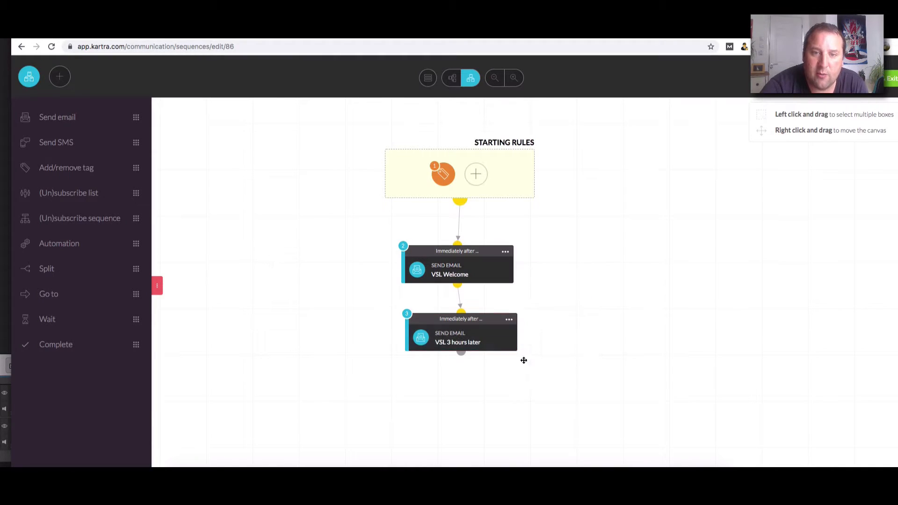
- Clone the VSL 3 hours later email step
click(510, 322)
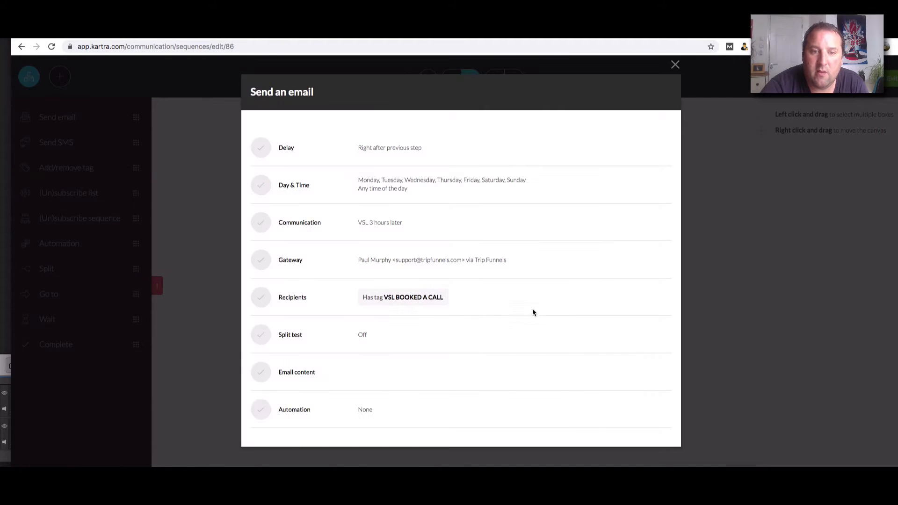
click(657, 91)
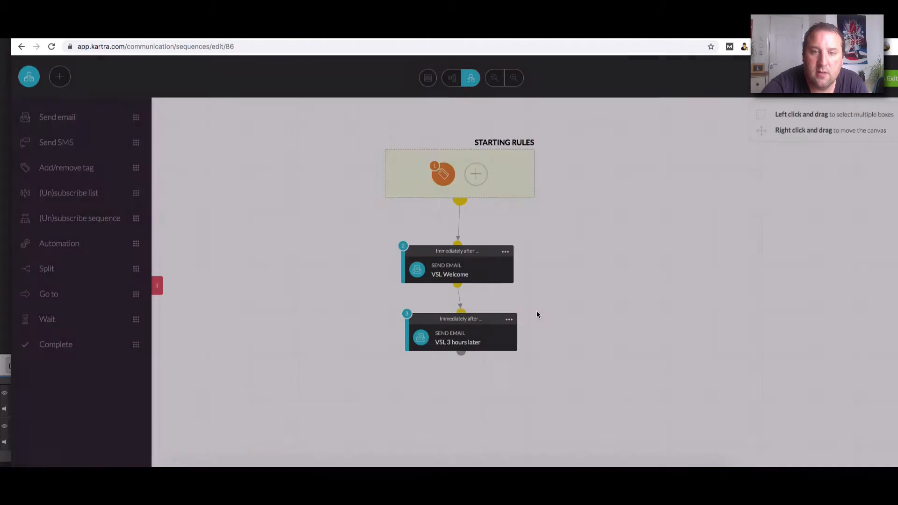
click(509, 320)
click(547, 328)
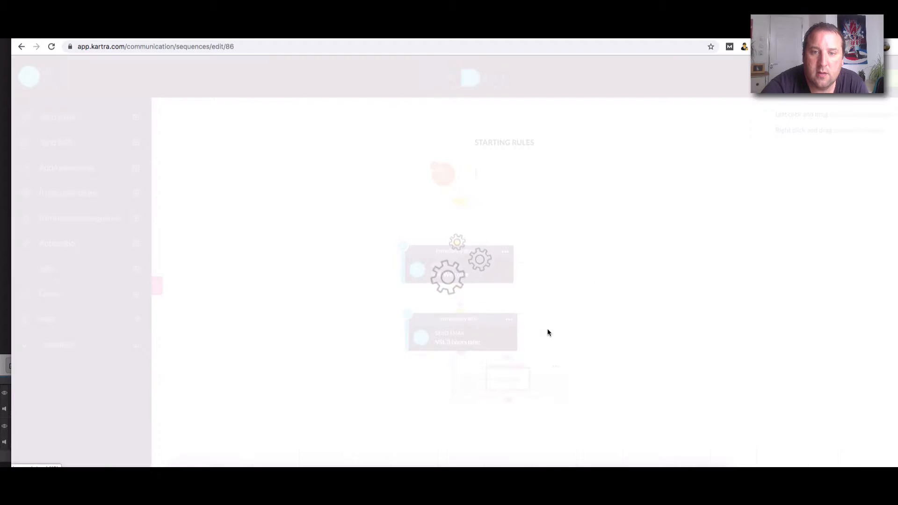
- Rename the cloned inactive email step's broadcast as VSL 7 Hours Later and leave its settings
click(555, 367)
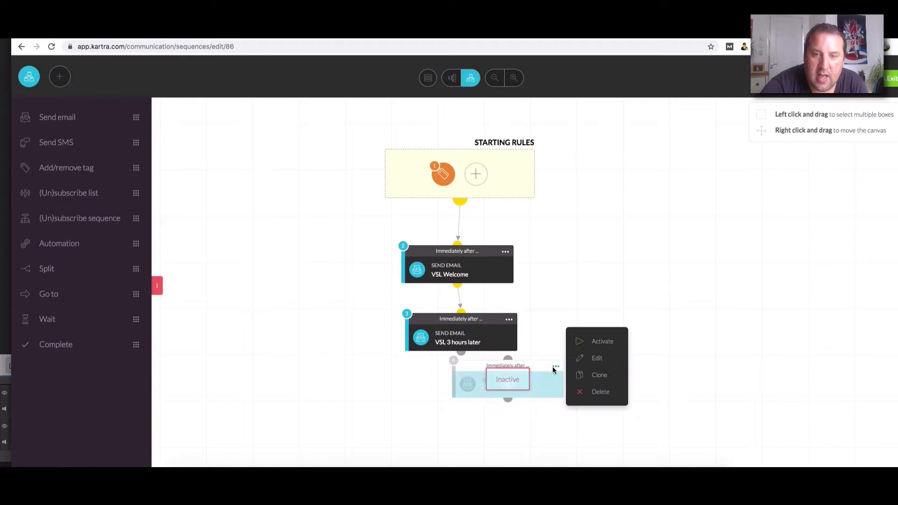
click(594, 359)
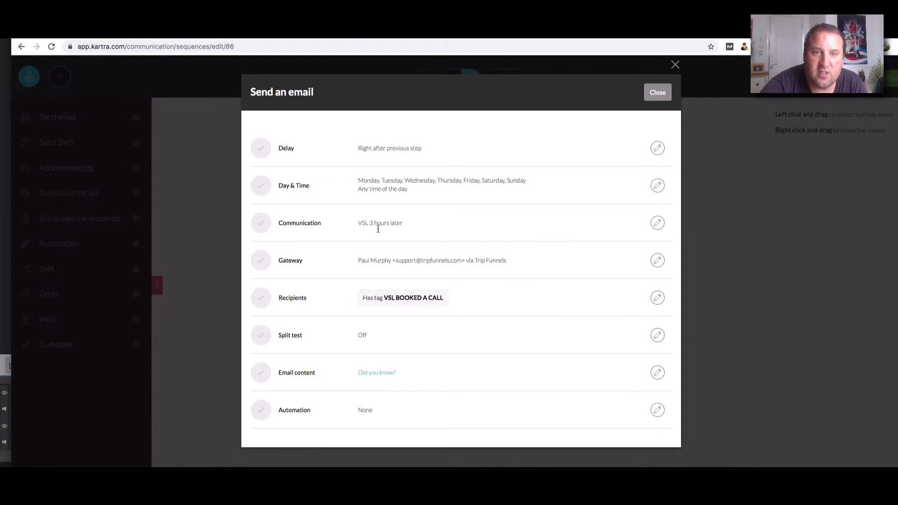
click(657, 222)
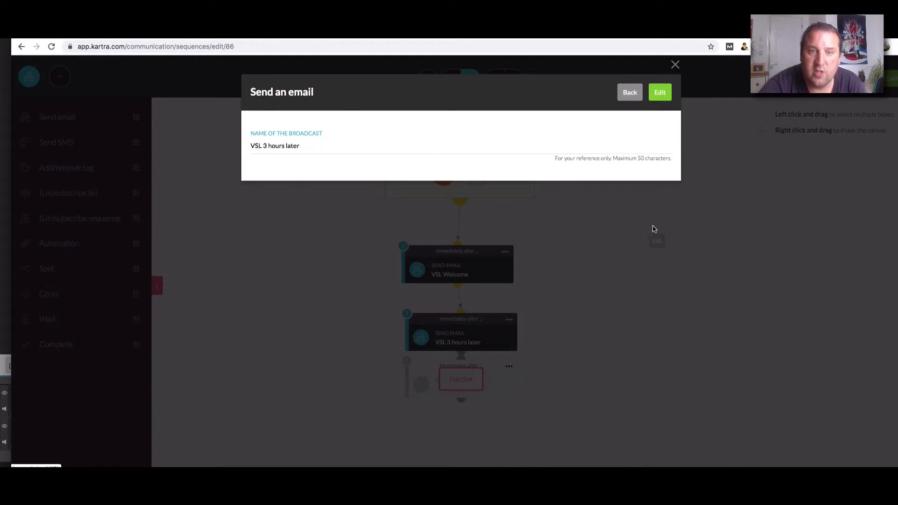
drag(307, 147, 265, 145)
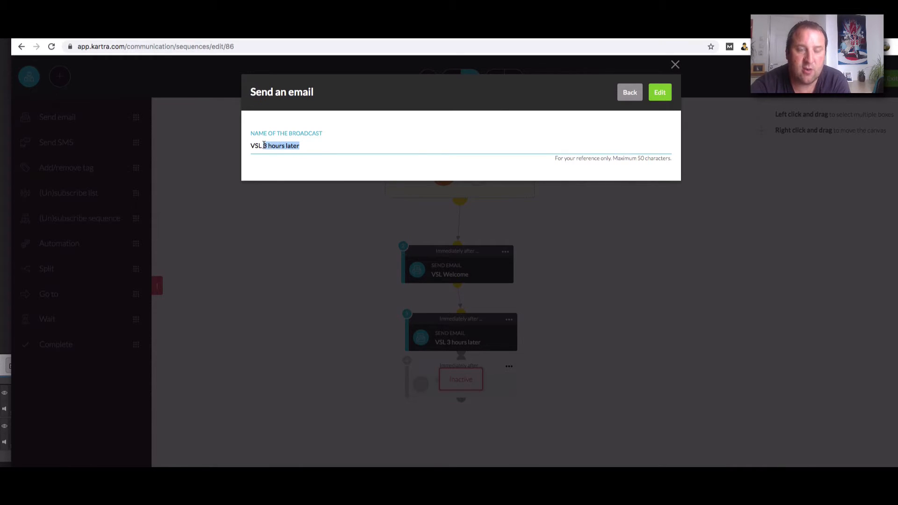
text(6)
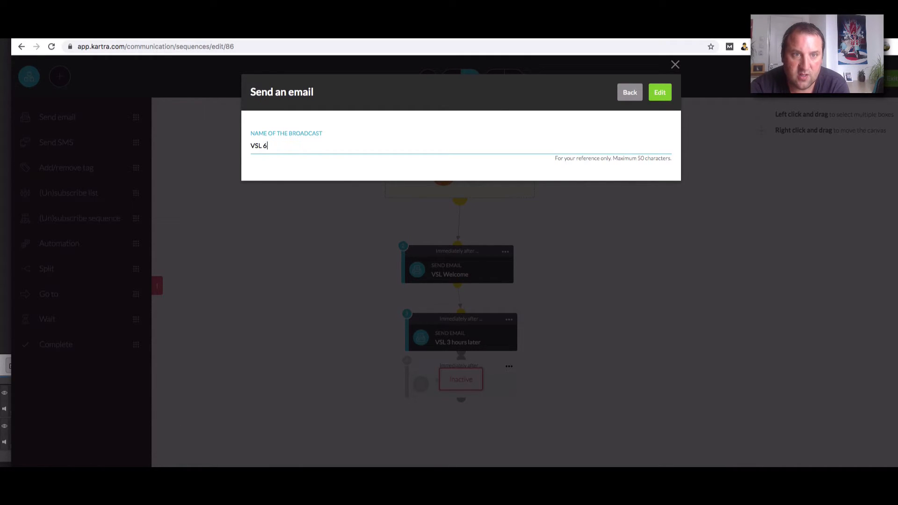
key(BackSpace)
text(7 Hours L)
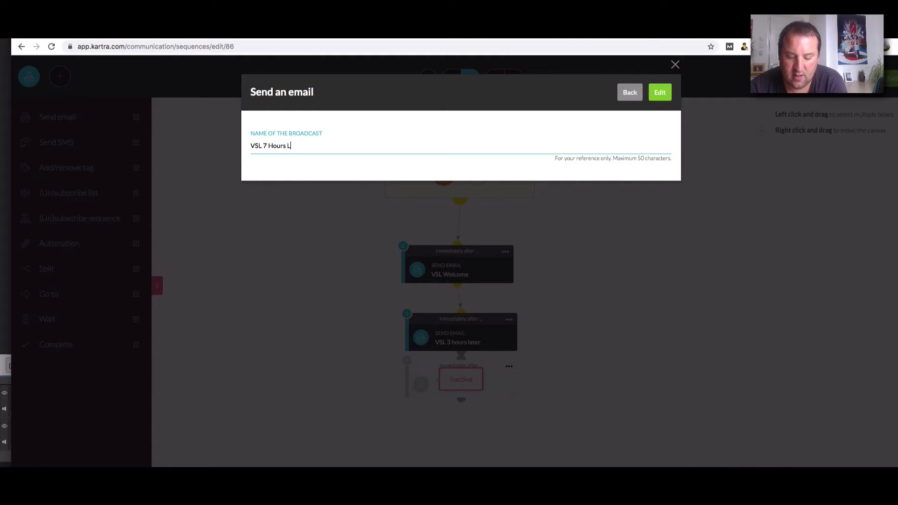
text(ater)
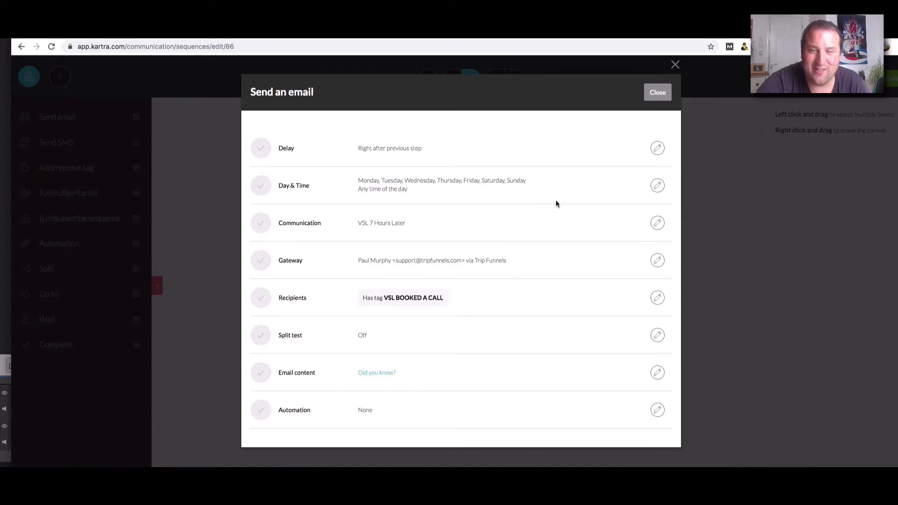
click(660, 93)
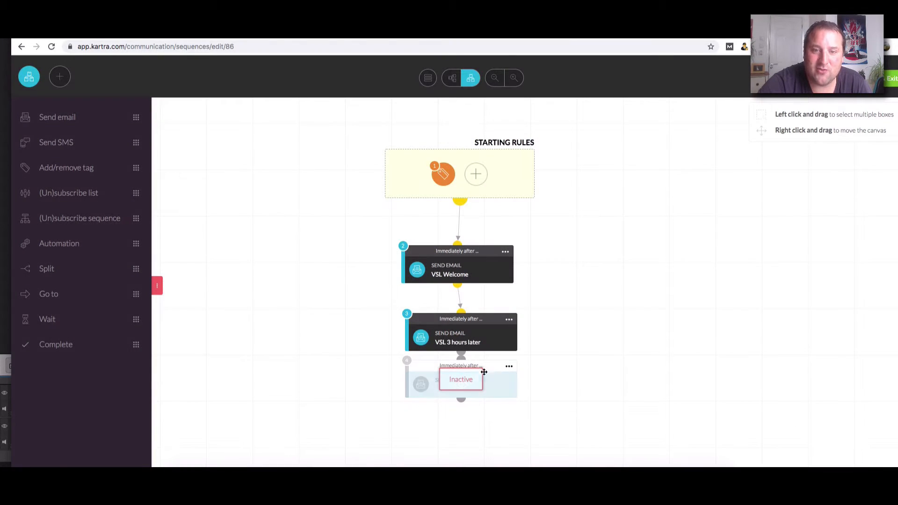
- Connect the VSL 7 Hours Later step beneath VSL 3 hours later, activate it, and align the VSL 3 hours later step between its neighbours
drag(483, 372, 473, 394)
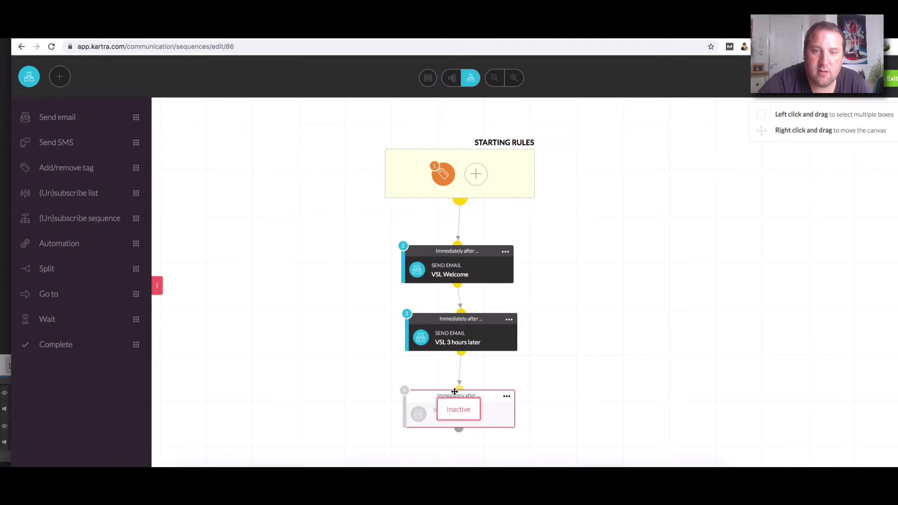
click(507, 397)
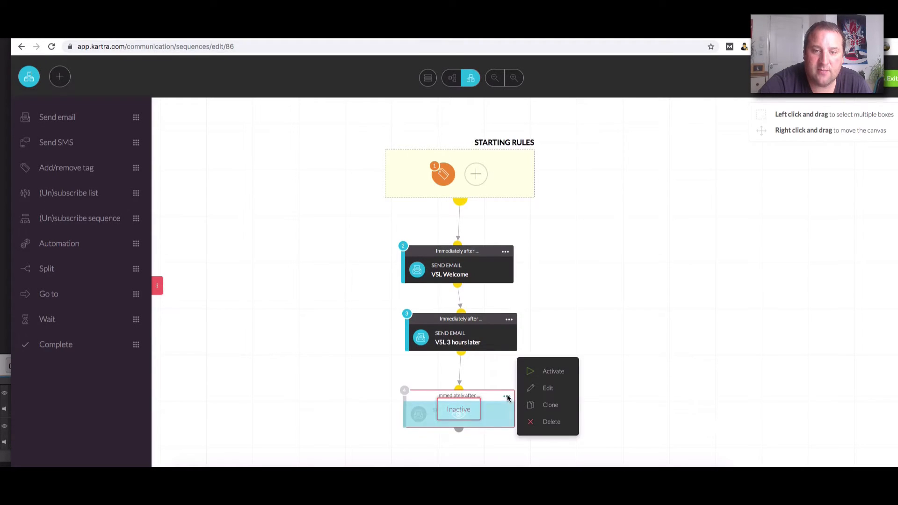
click(548, 374)
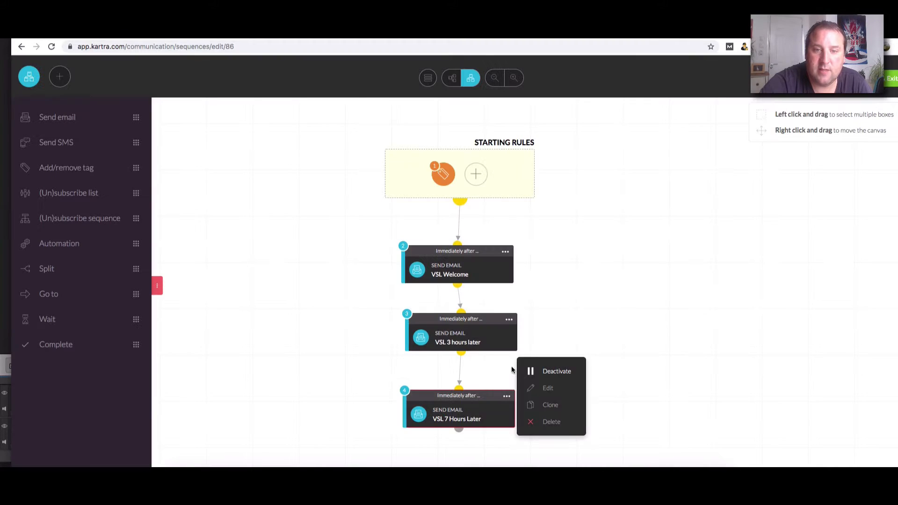
drag(478, 312, 471, 318)
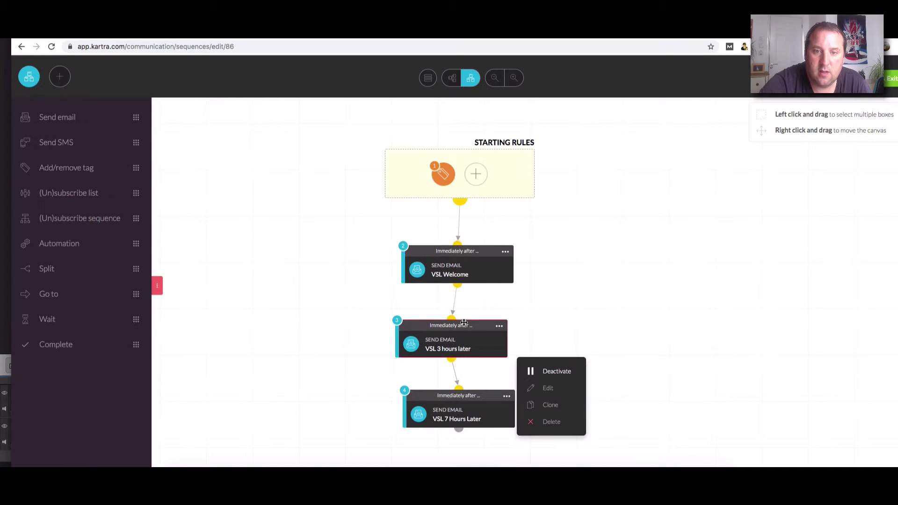
click(617, 363)
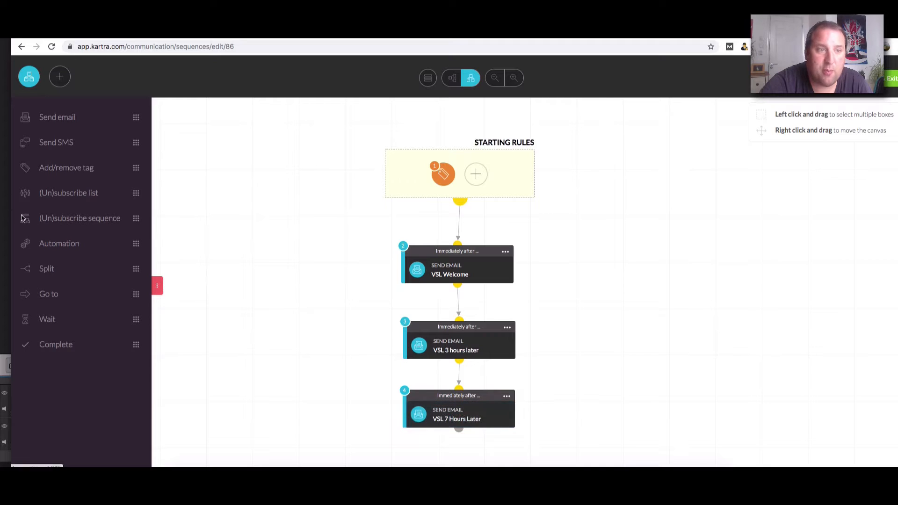
- Clone the VSL 7 Hours Later email step
click(506, 395)
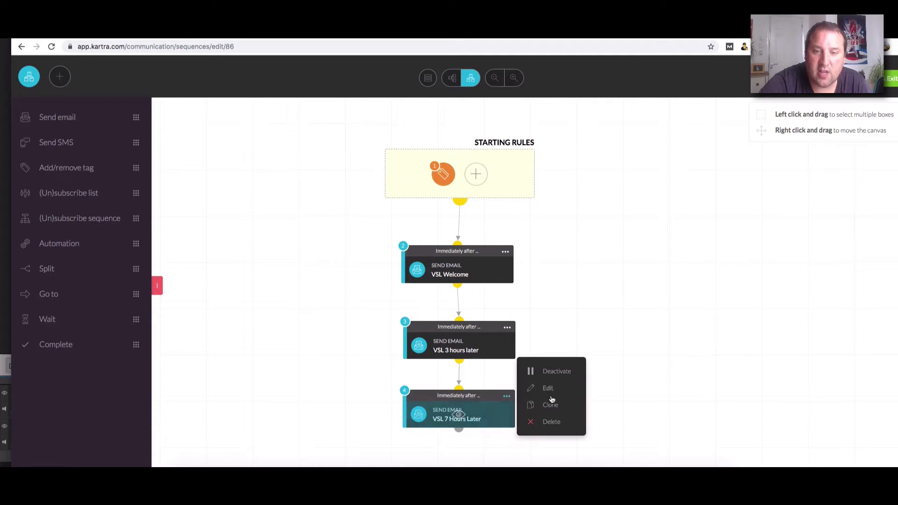
click(551, 405)
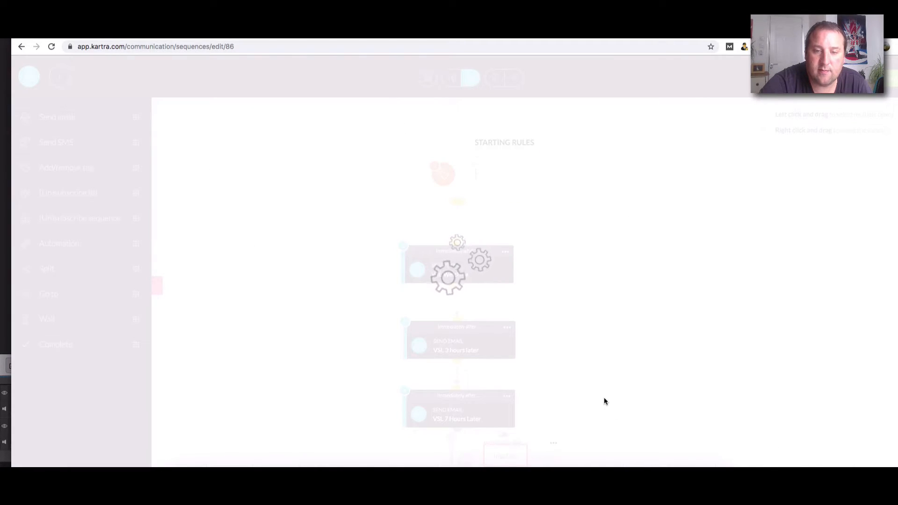
scroll(604, 401, down, 1)
- Rename the new clone's broadcast as VSL 14 Day Later and connect the step beneath VSL 7 Hours Later
click(553, 412)
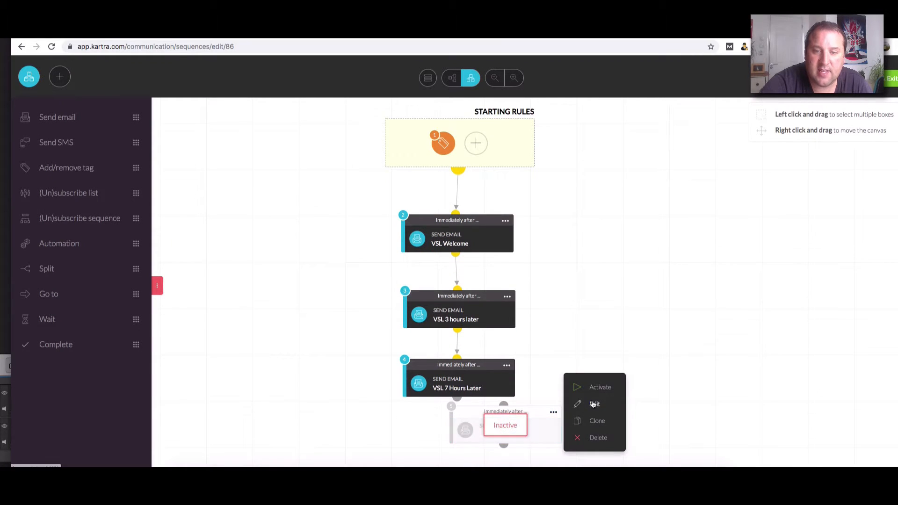
click(611, 405)
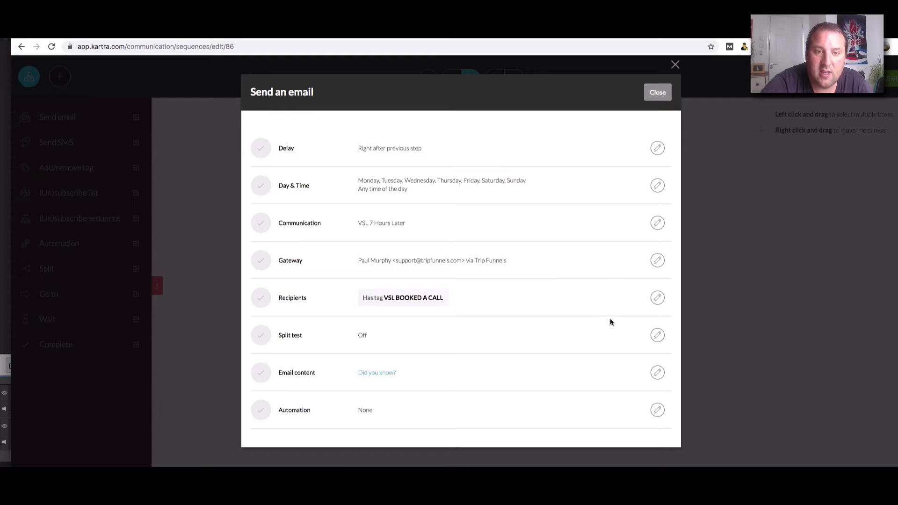
click(657, 223)
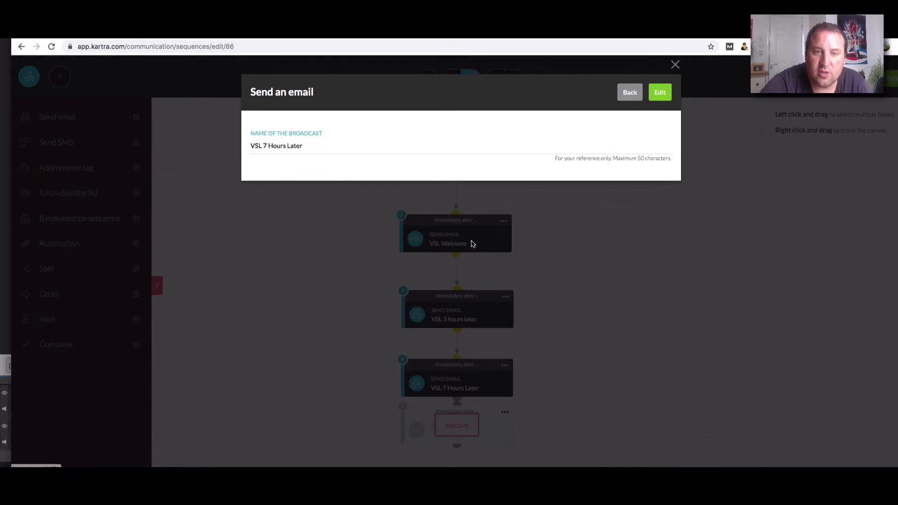
click(267, 145)
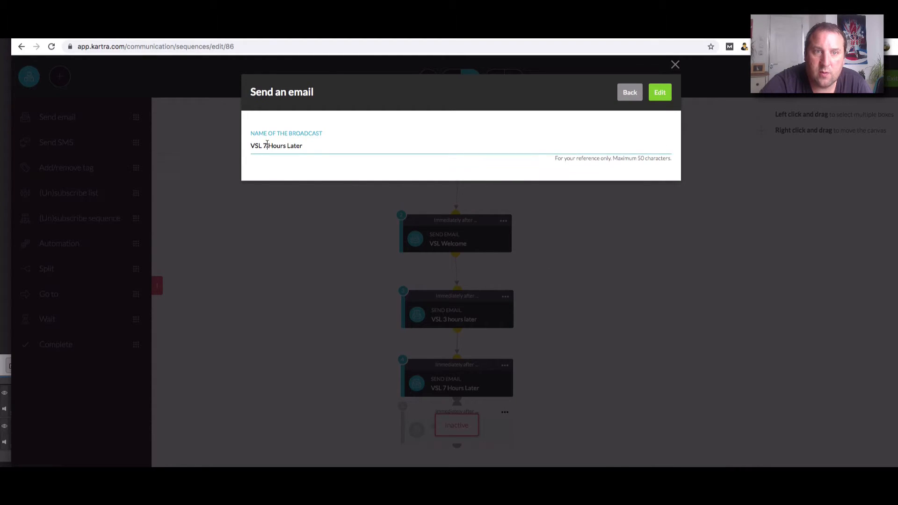
key(BackSpace)
text(1 Day)
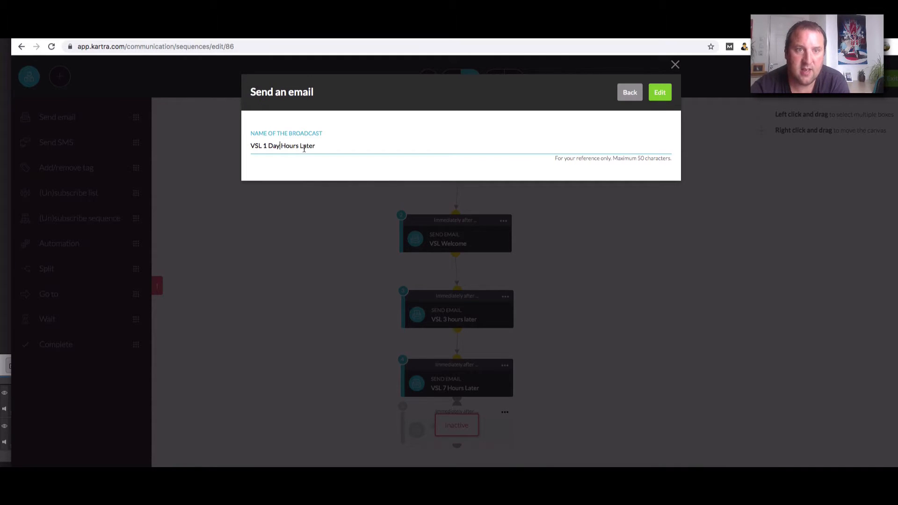
drag(300, 145, 281, 145)
key(BackSpace)
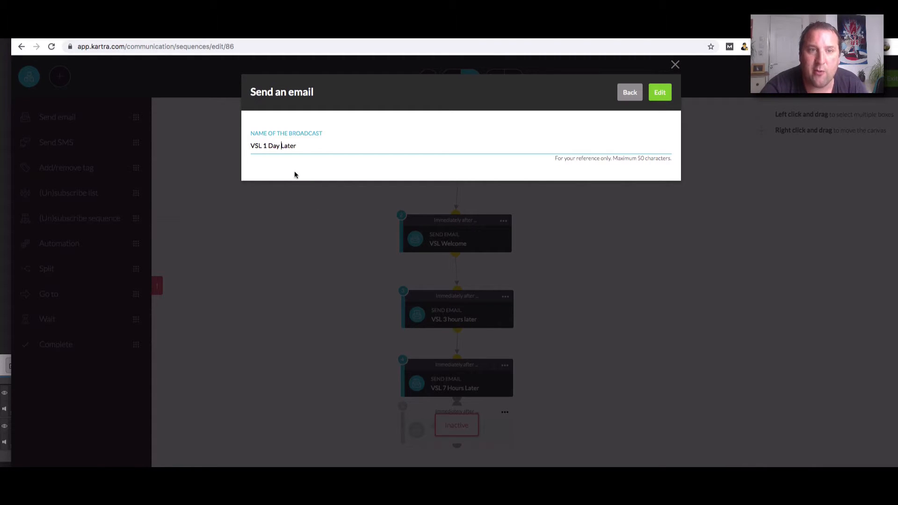
key(BackSpace)
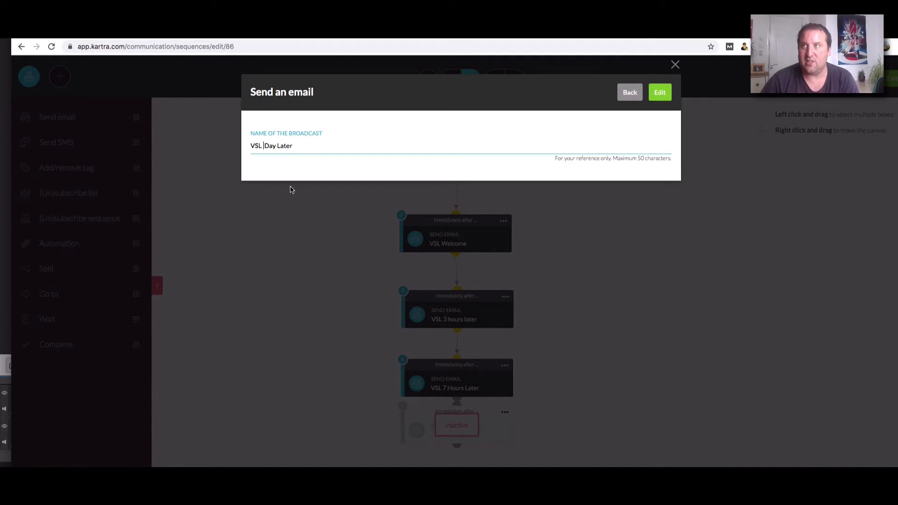
text(14)
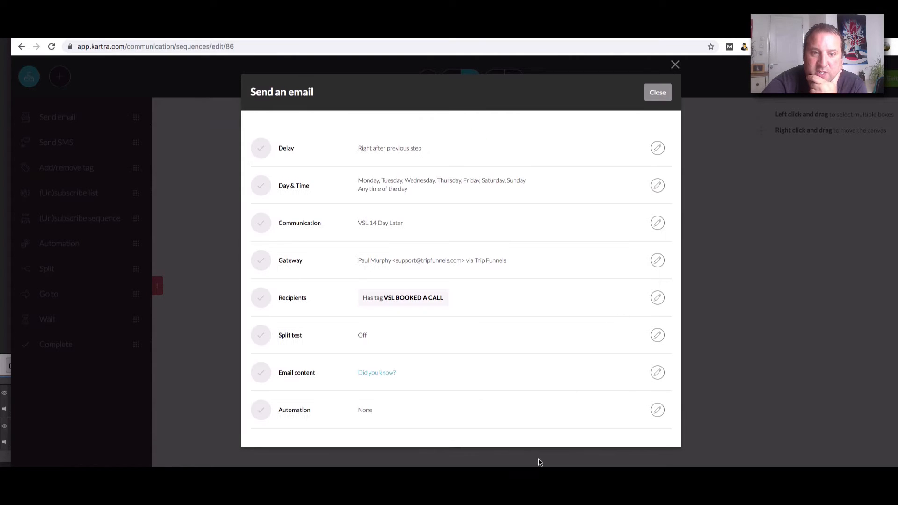
click(658, 93)
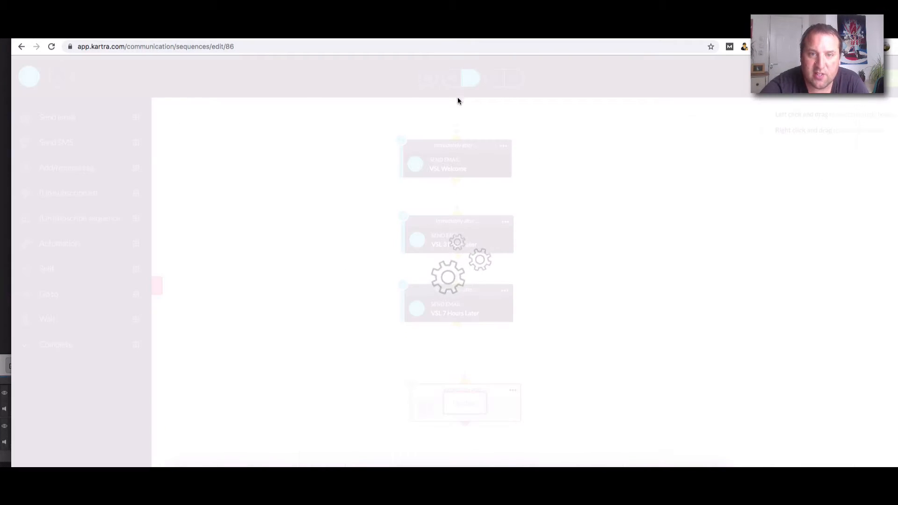
click(512, 389)
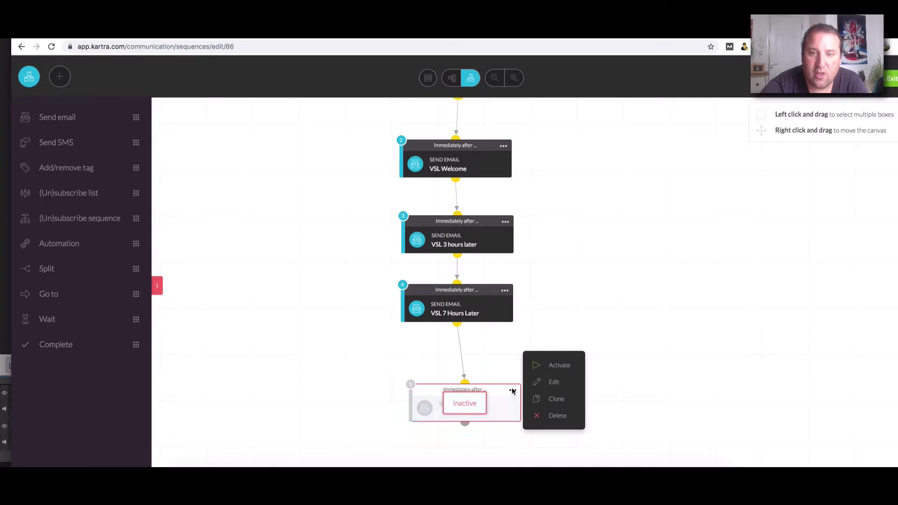
click(554, 382)
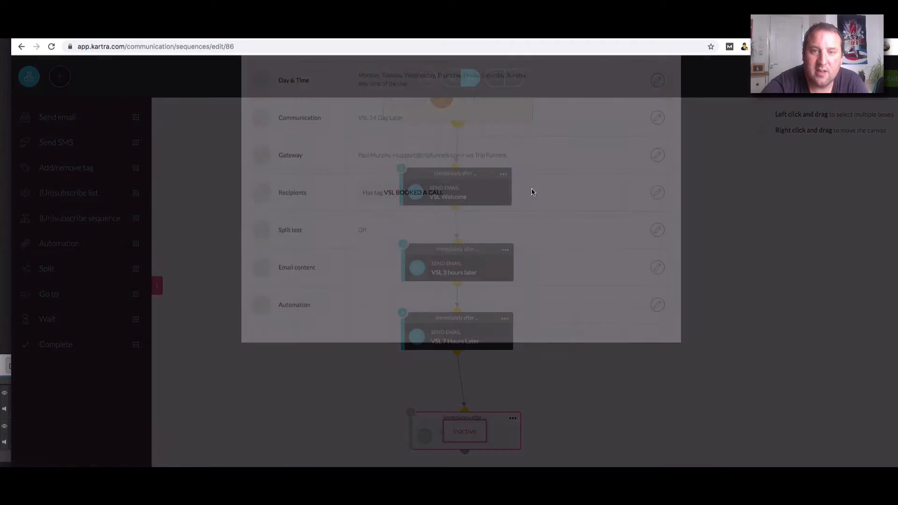
scroll(594, 343, down, 1)
key(Escape)
- Activate the VSL 14 Day Later step and move it up closer beneath VSL 7 Hours Later
click(512, 417)
click(551, 394)
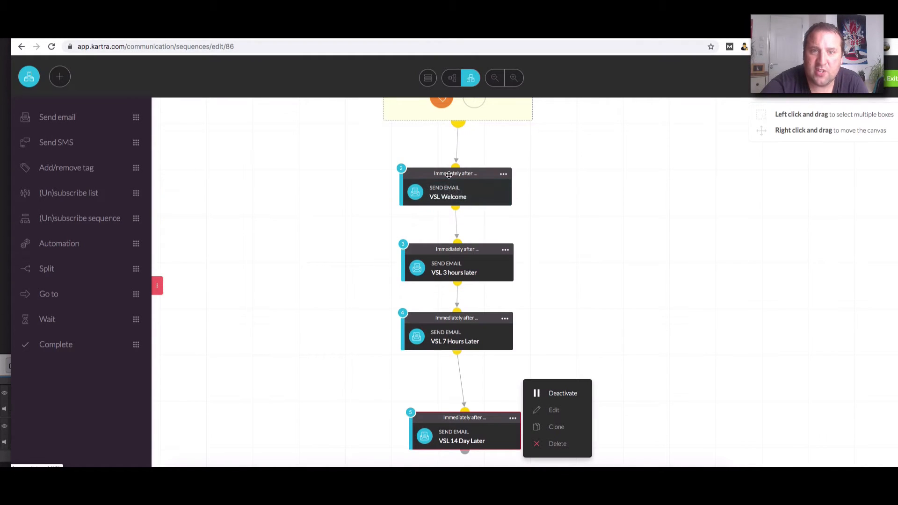
drag(465, 411, 462, 365)
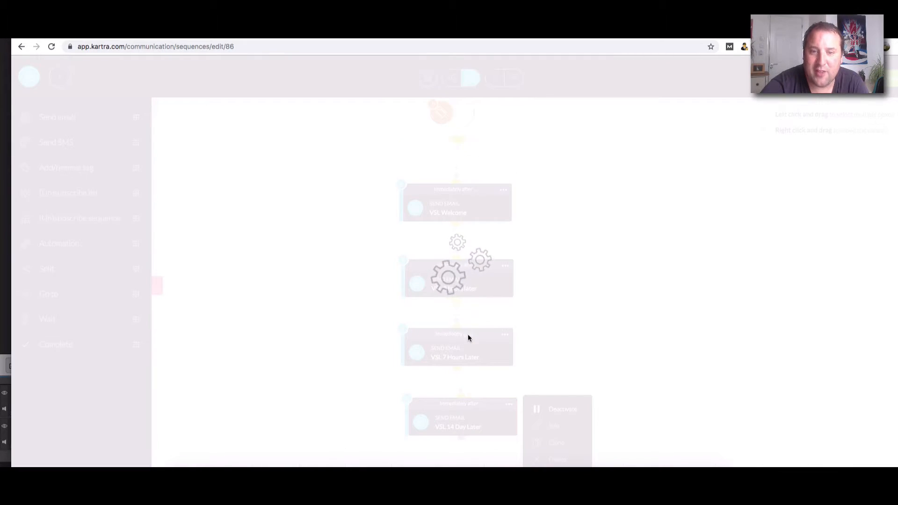
- Set the VSL 3 hours later email's delay to wait 0 days and 3 hours after the previous step
click(505, 267)
click(506, 270)
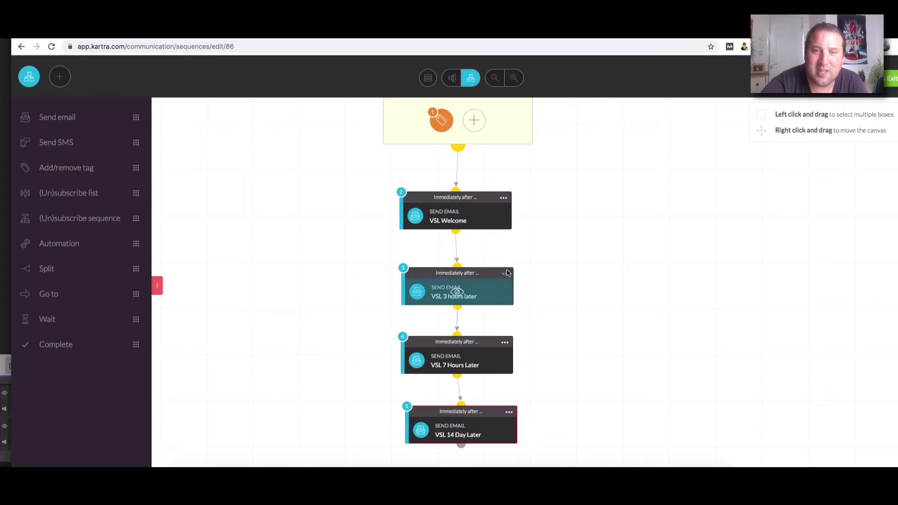
mouse_move(509, 273)
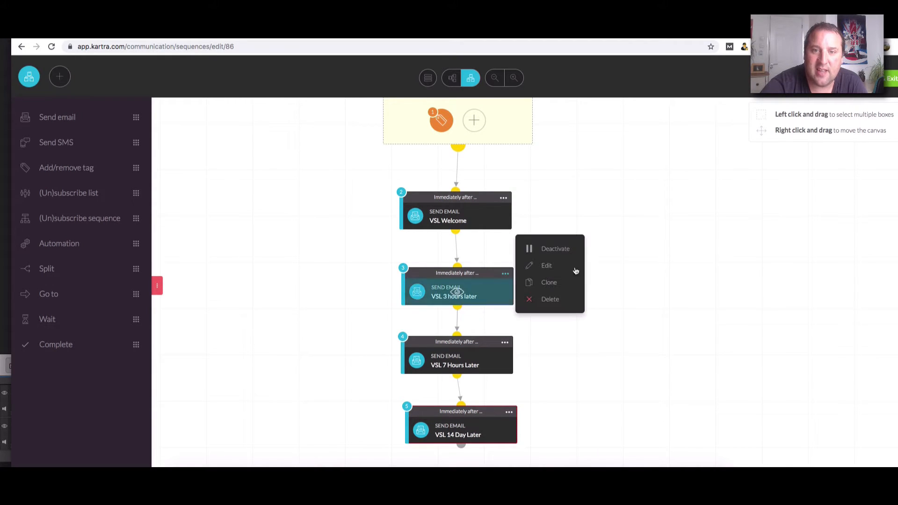
click(554, 267)
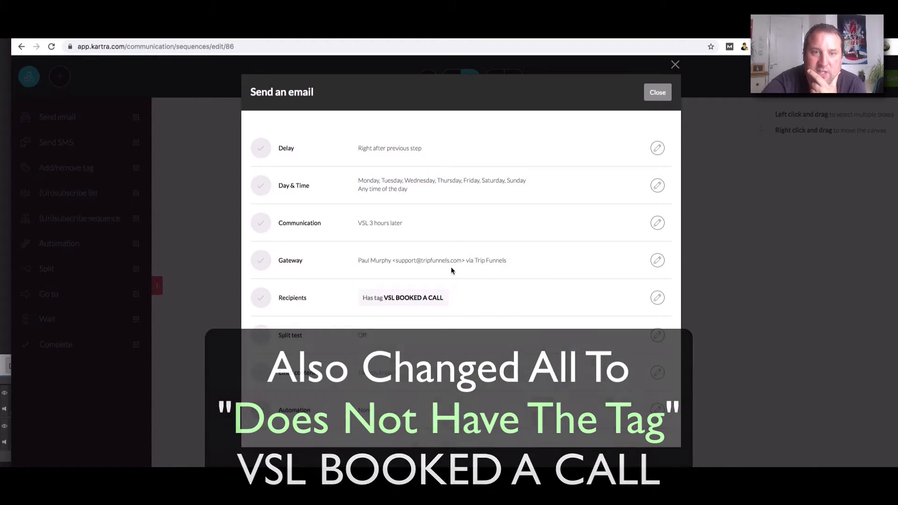
click(657, 148)
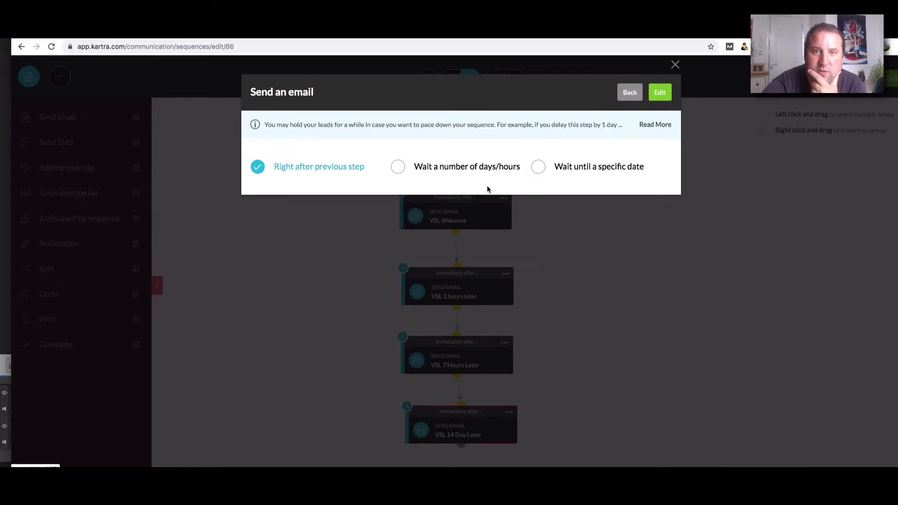
click(410, 168)
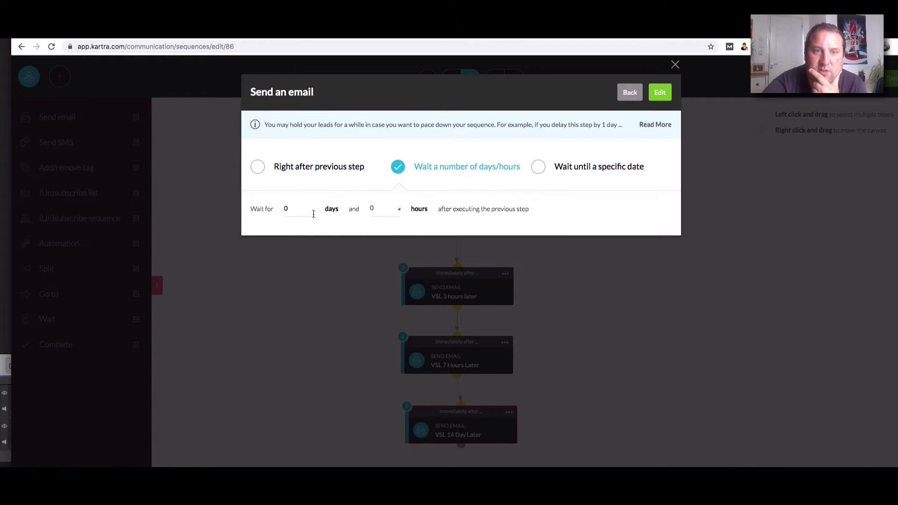
click(387, 209)
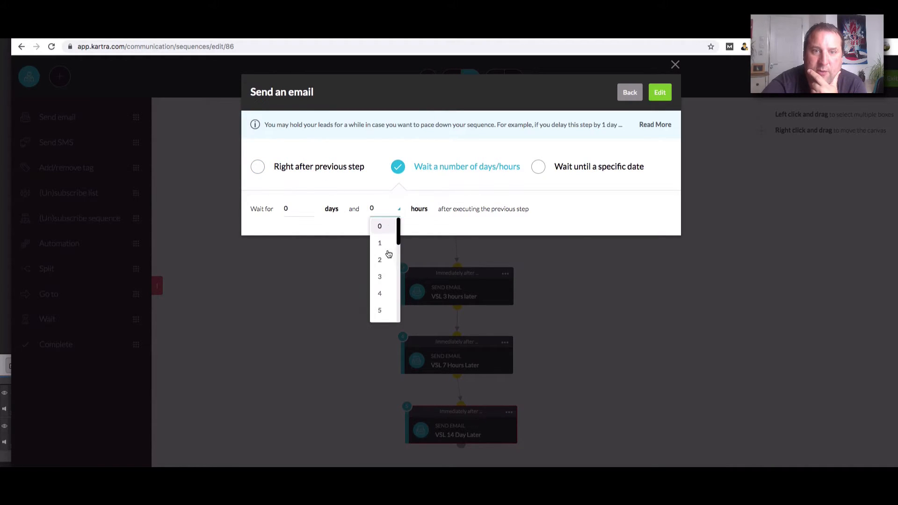
click(384, 279)
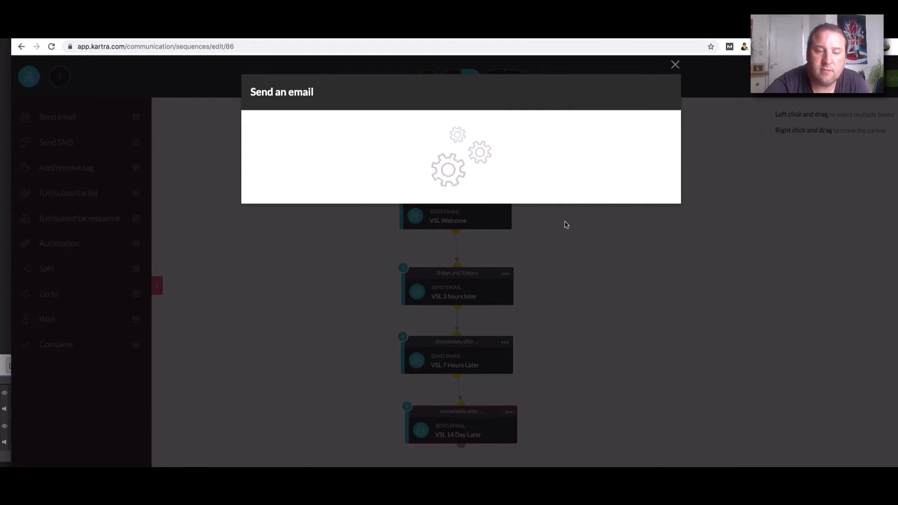
- Set the VSL 7 Hours Later email's delay to wait 0 days and 7 hours after the previous step
click(675, 64)
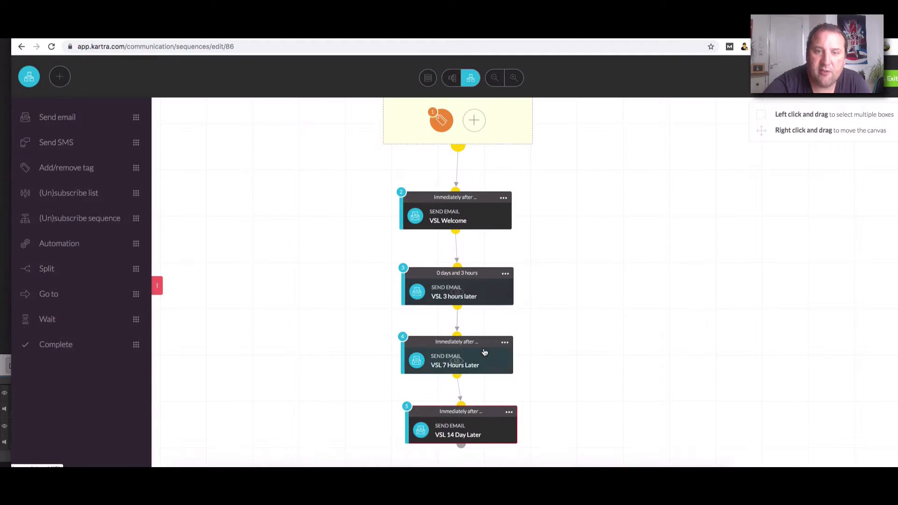
click(505, 342)
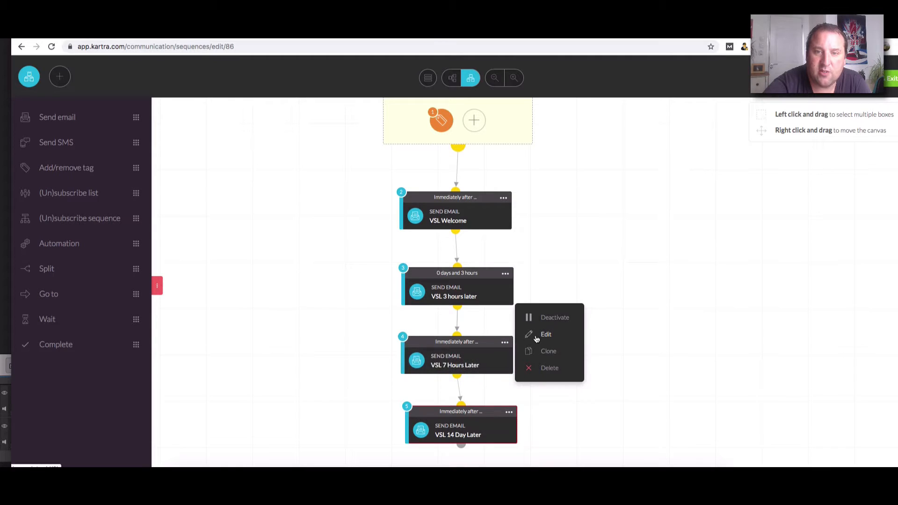
click(537, 336)
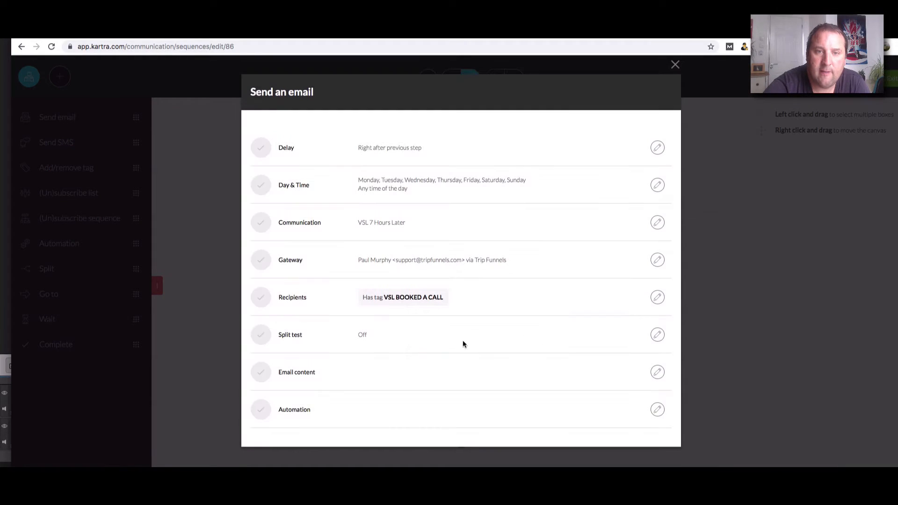
click(657, 148)
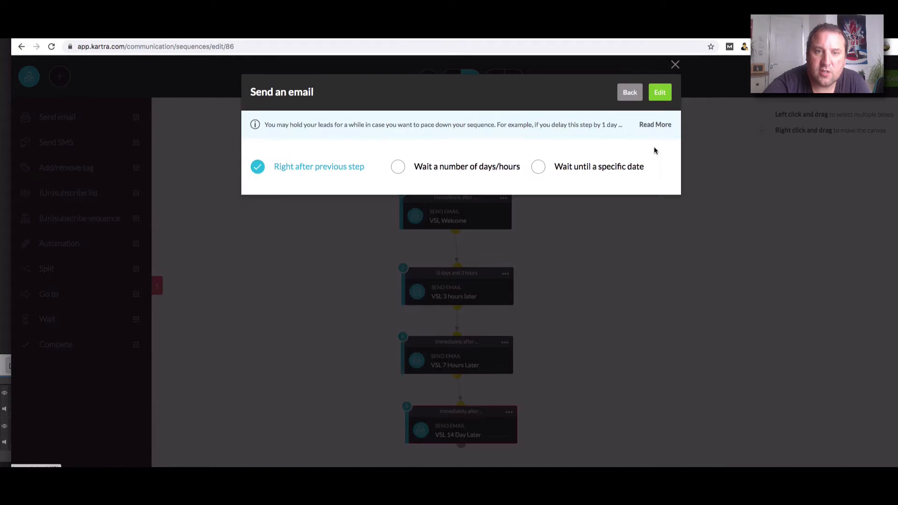
click(398, 167)
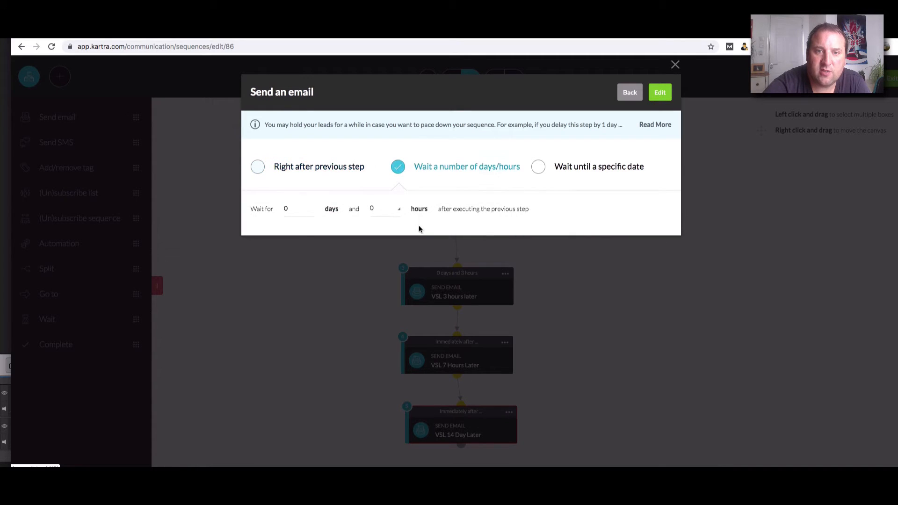
click(382, 209)
scroll(385, 304, down, 2)
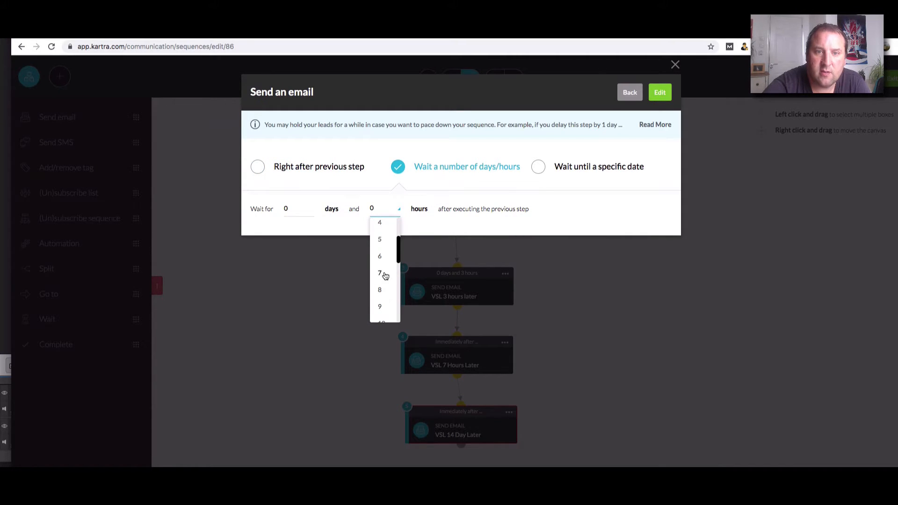
click(385, 275)
click(660, 93)
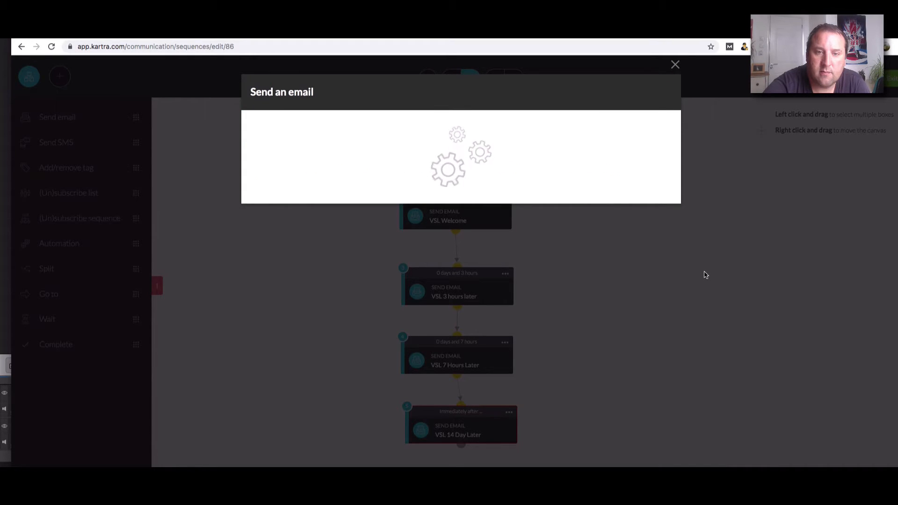
click(675, 65)
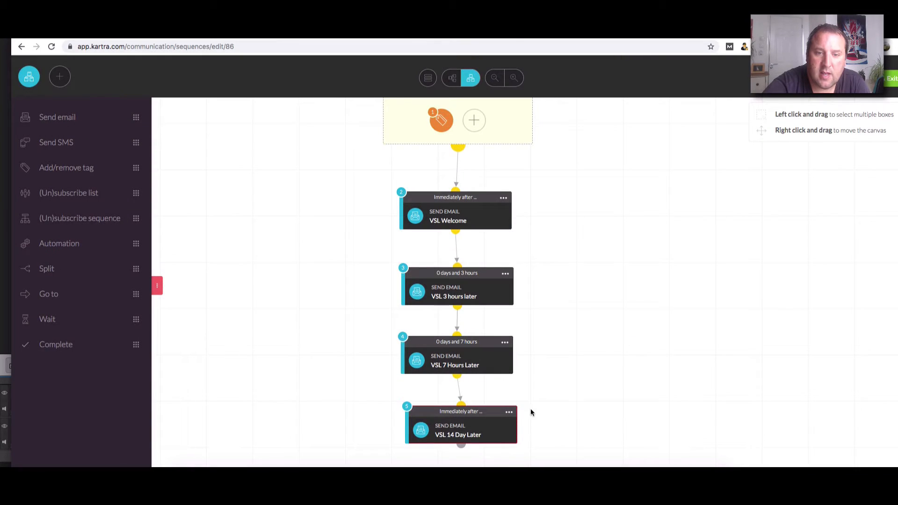
- Open the broadcast name of the VSL 14 Day Later email step for editing
click(509, 412)
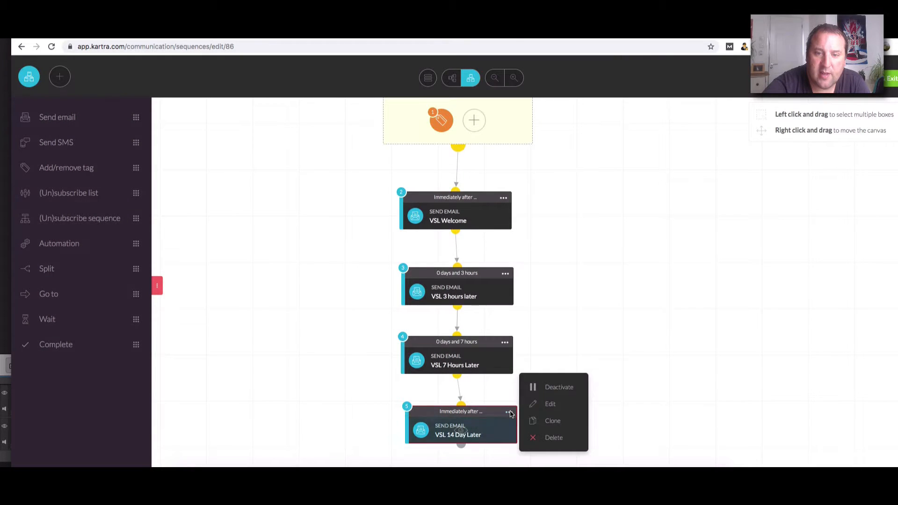
click(548, 405)
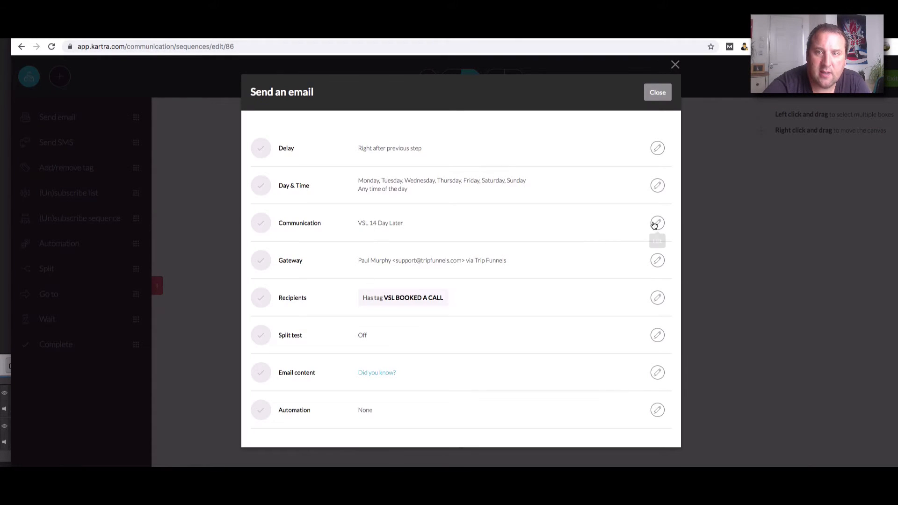
click(655, 224)
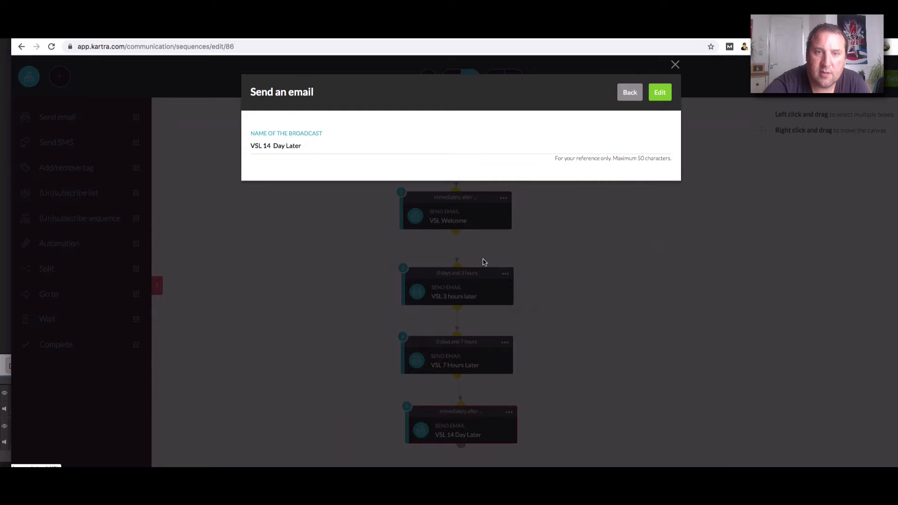
- Rename the last email's broadcast as VSL 14 Hours Later
click(283, 146)
key(BackSpace)
key(BackSpace)
key(BackSpace)
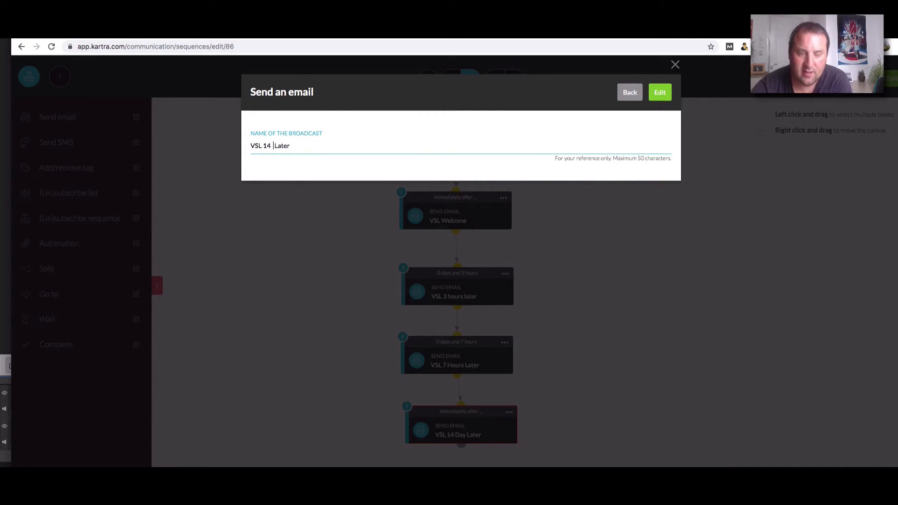
text(Ha)
key(BackSpace)
text(ours)
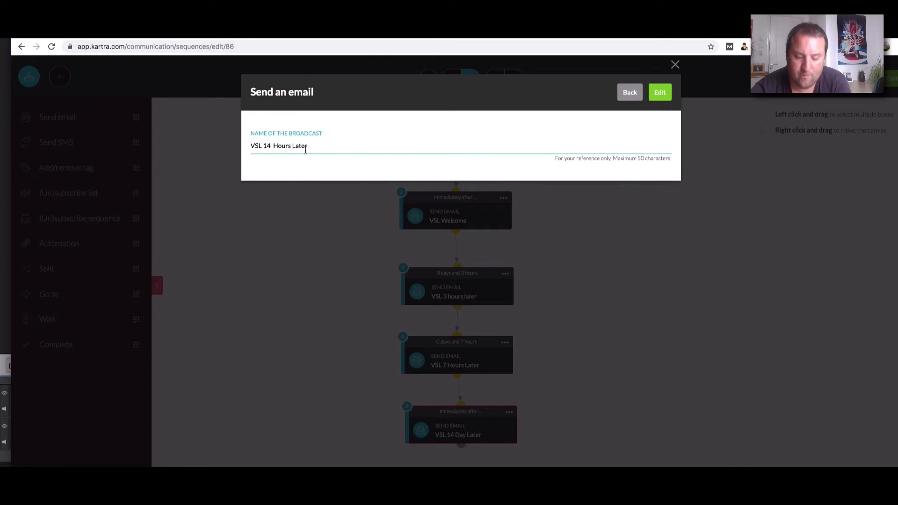
click(497, 428)
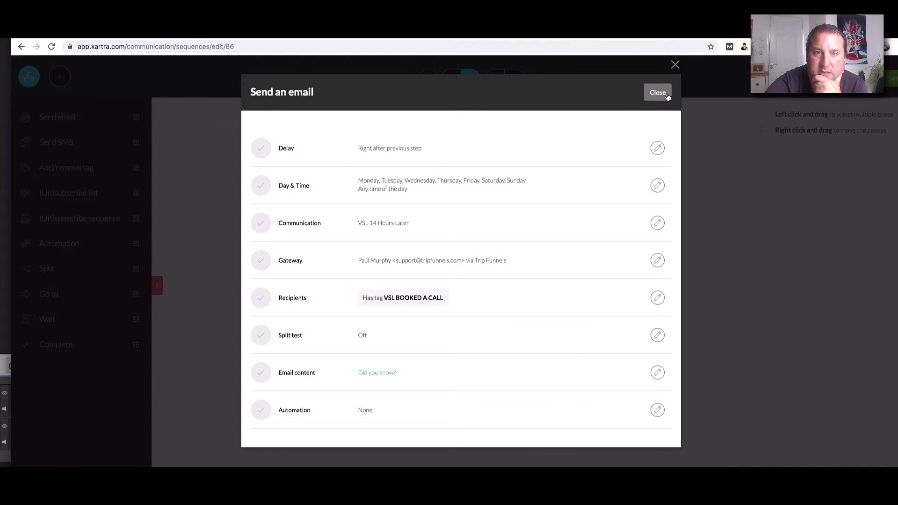
- Set the VSL 14 Hours Later email to wait 0 days and 14 hours after the previous step, and close its settings
click(657, 148)
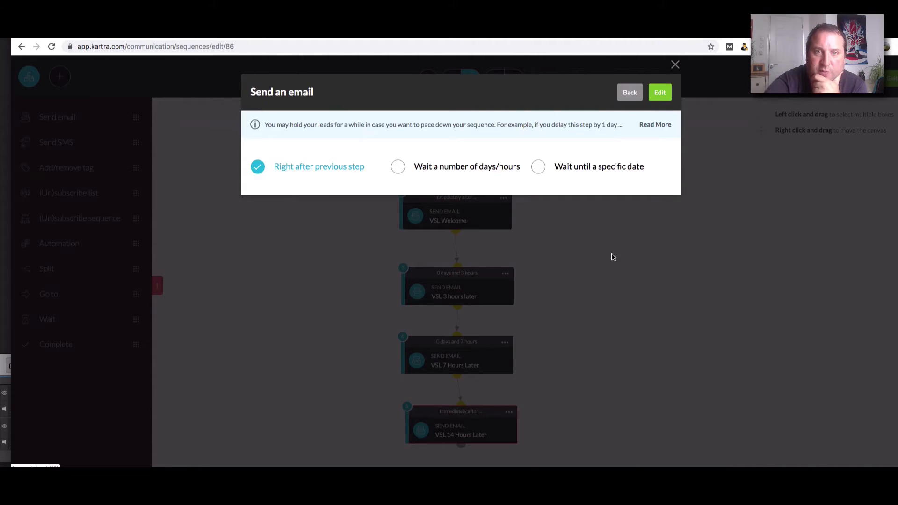
click(397, 168)
click(383, 209)
scroll(397, 307, down, 3)
click(387, 314)
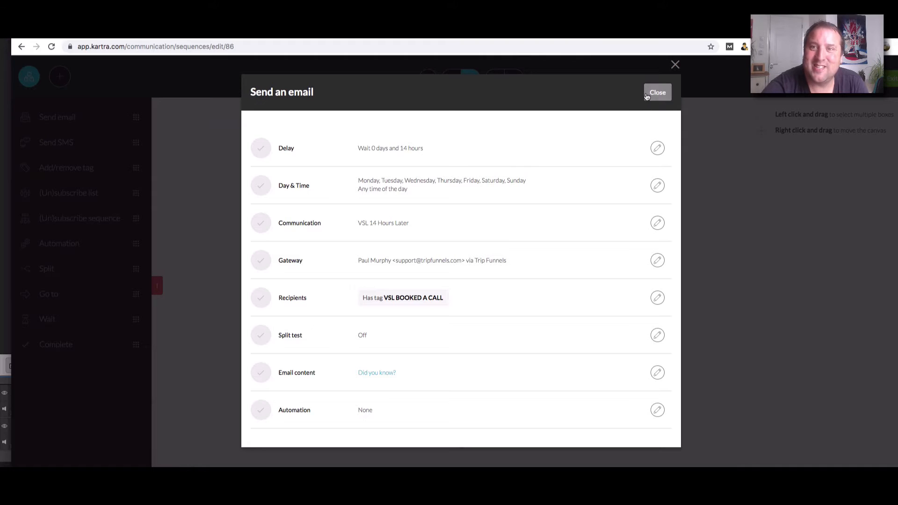
click(647, 94)
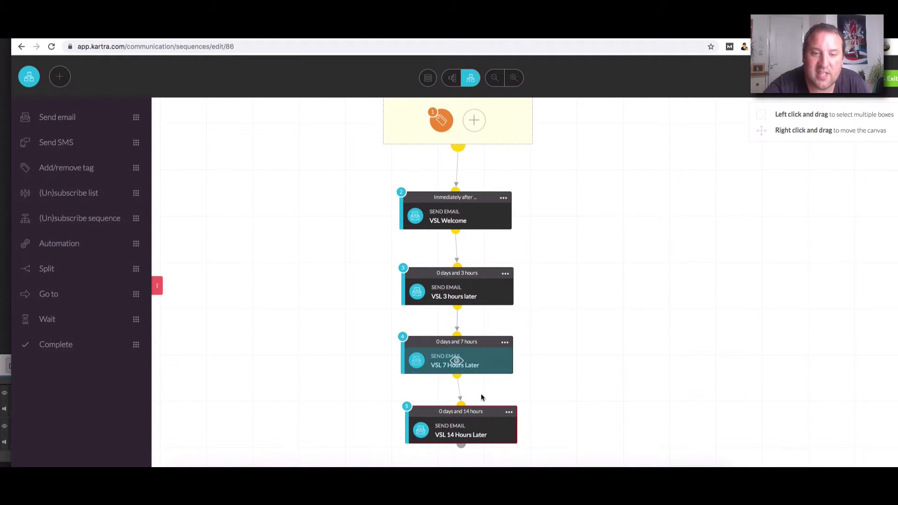
- Clone the VSL 14 Hours Later email and rename the copy's broadcast as VSL 24 Hours Later
click(514, 411)
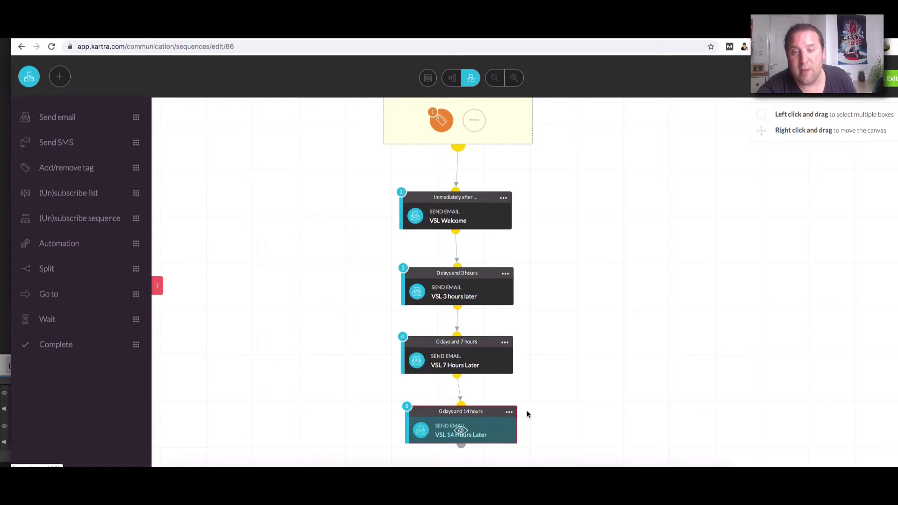
click(509, 411)
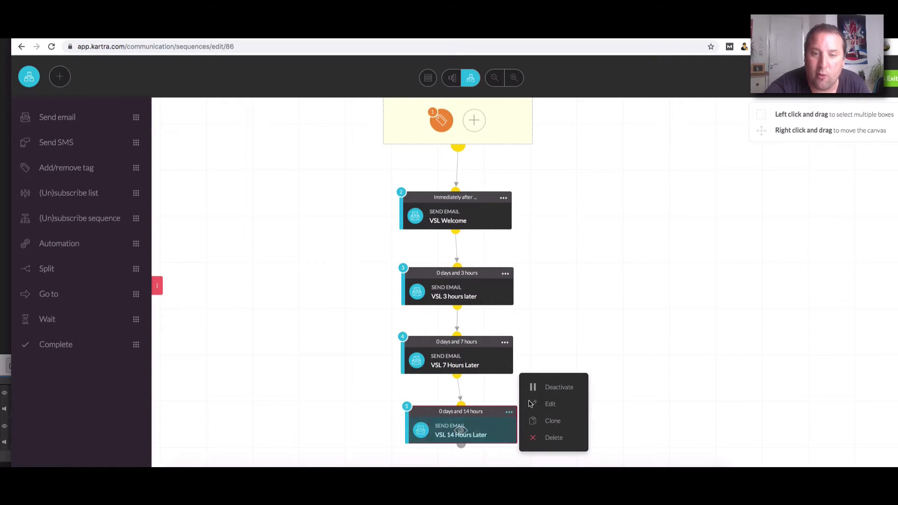
click(552, 420)
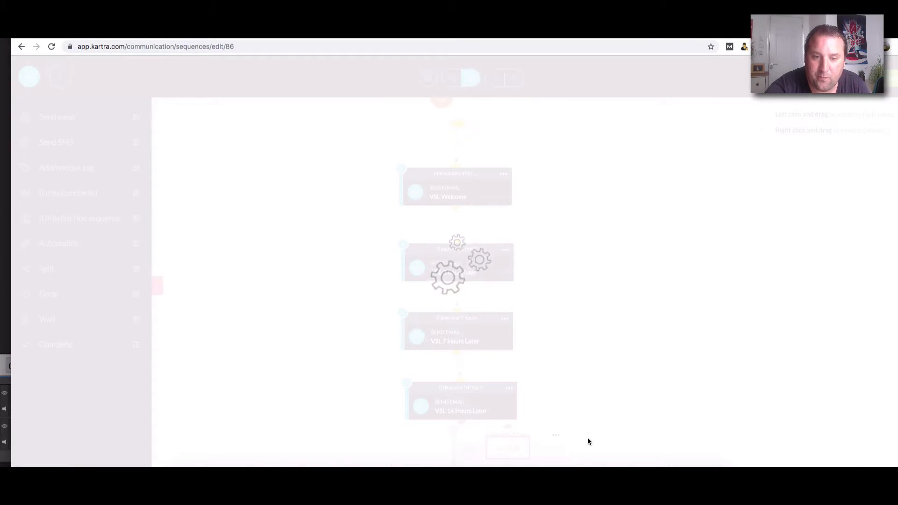
click(556, 412)
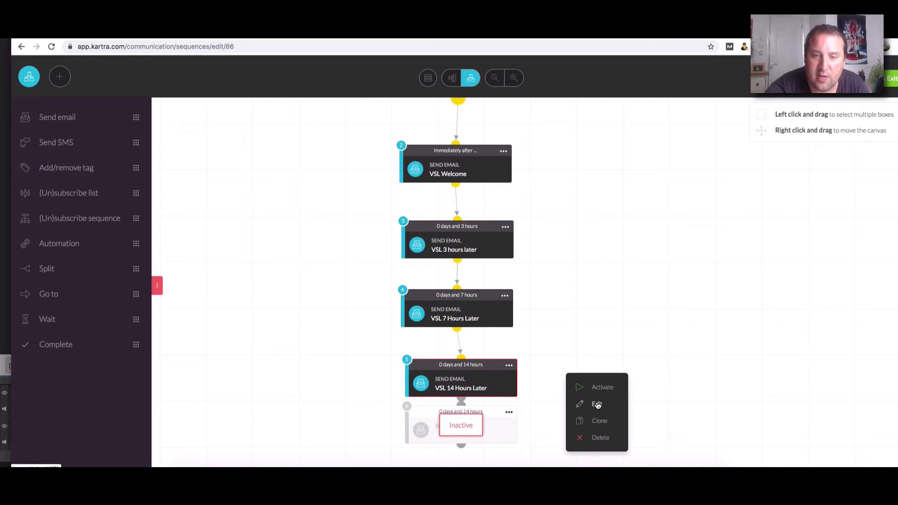
click(653, 447)
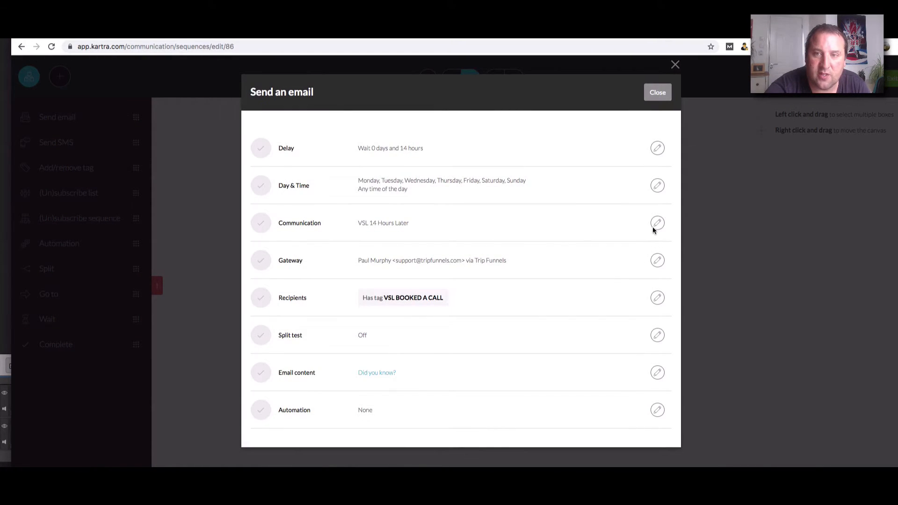
click(657, 223)
mouse_move(309, 146)
mouse_down()
mouse_move(286, 136)
mouse_move(267, 144)
mouse_up()
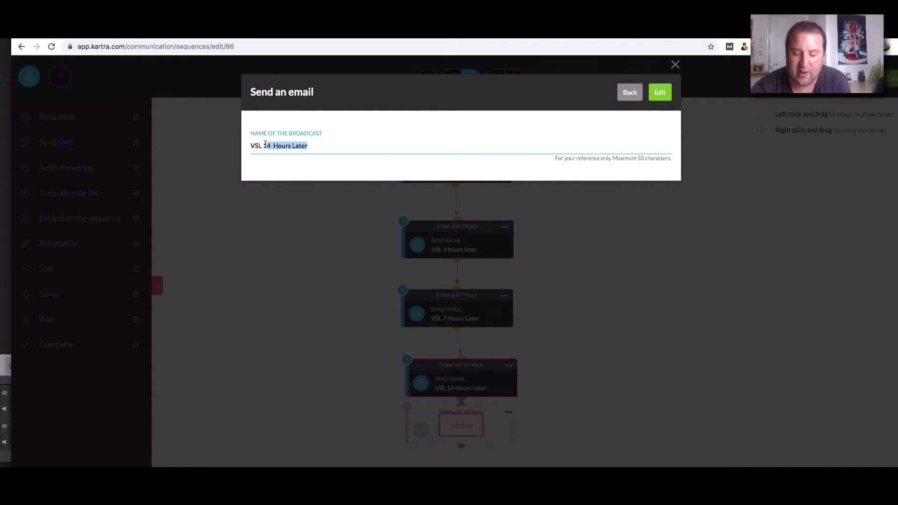
key(BackSpace)
text(24 Hours)
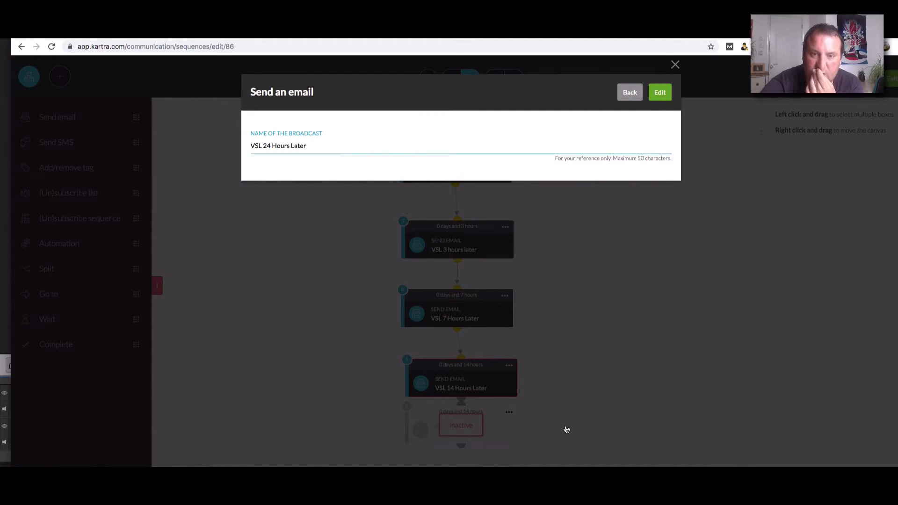
key(Return)
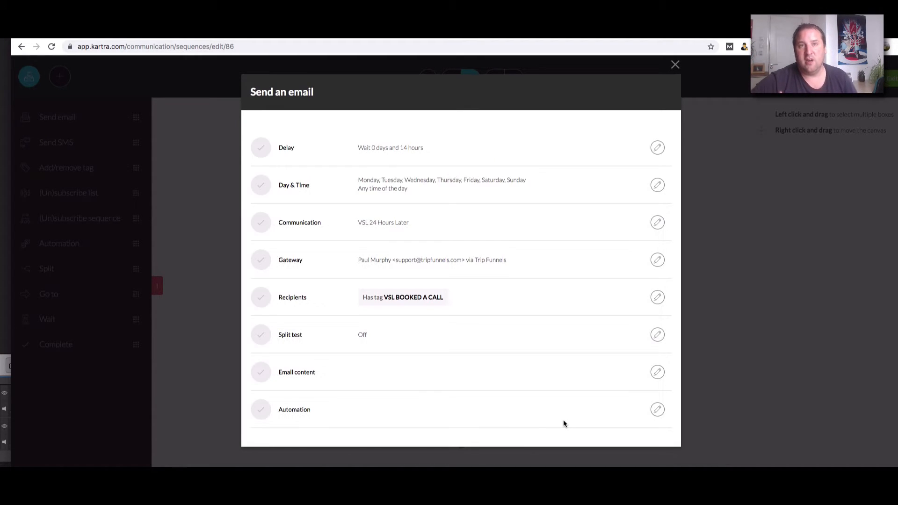
- Set the VSL 24 Hours Later email's delay to 1 day and 0 hours, and close its settings
click(657, 149)
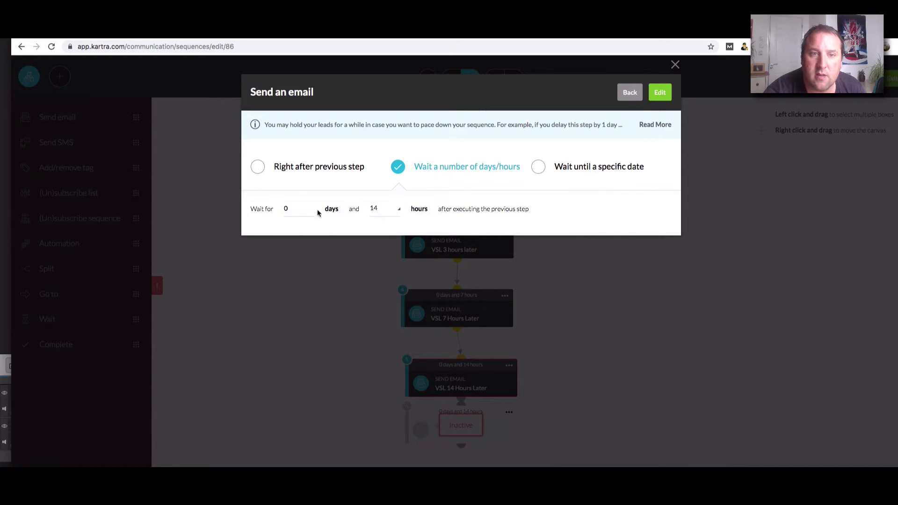
click(295, 216)
text(1)
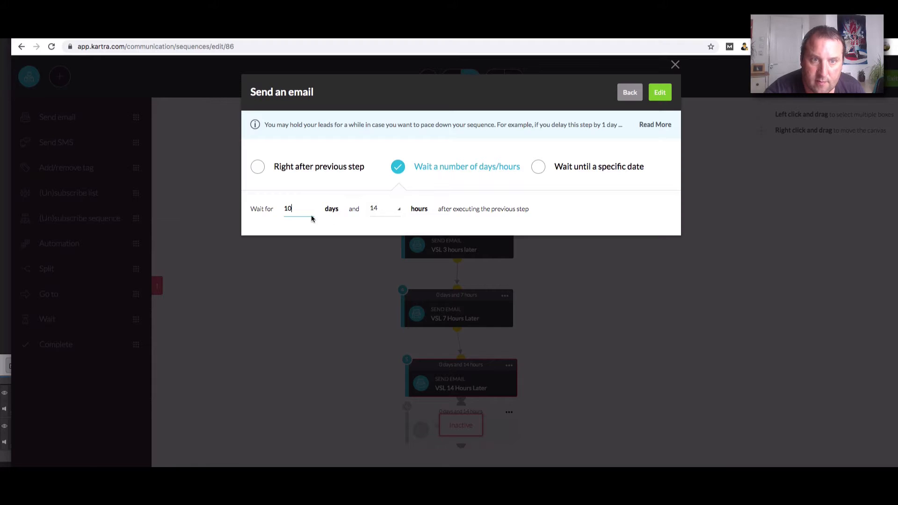
click(399, 208)
scroll(386, 262, up, 5)
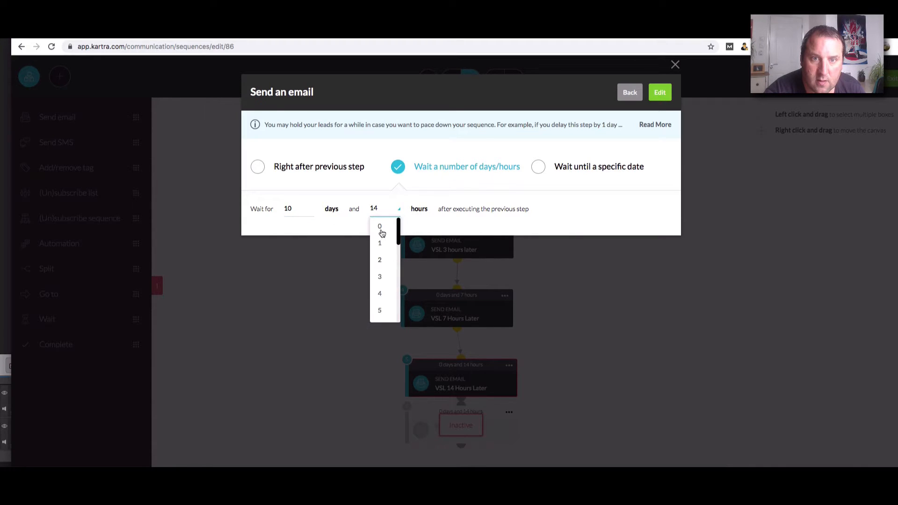
click(381, 229)
click(294, 209)
key(BackSpace)
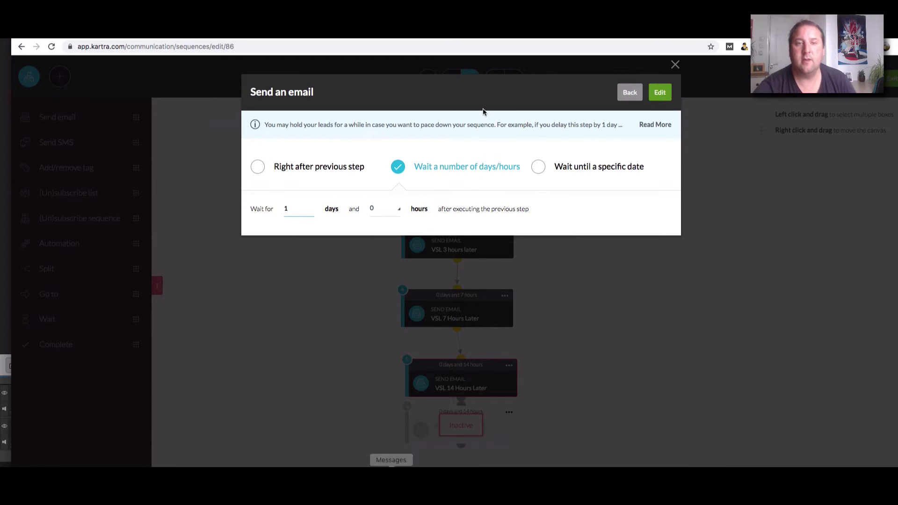
click(627, 94)
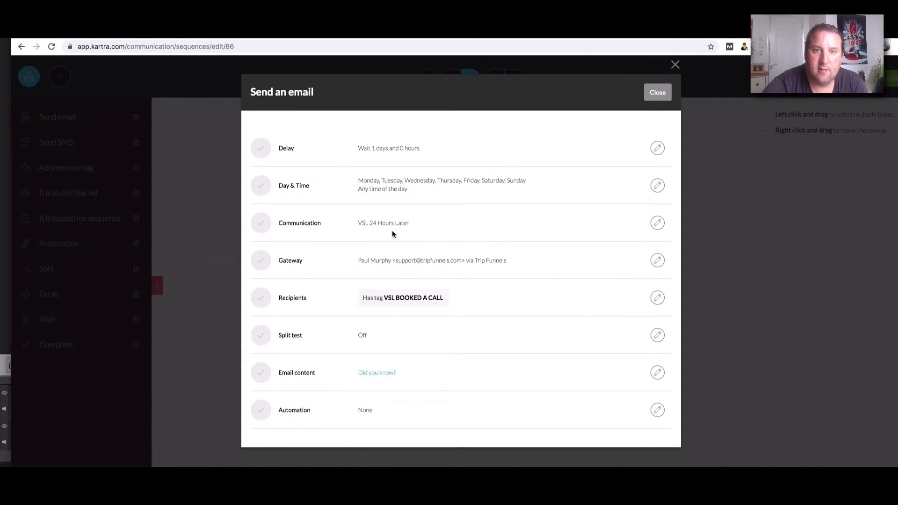
click(690, 222)
- Reposition the inactive cloned email below VSL 14 Hours Later and connect the two steps
click(509, 411)
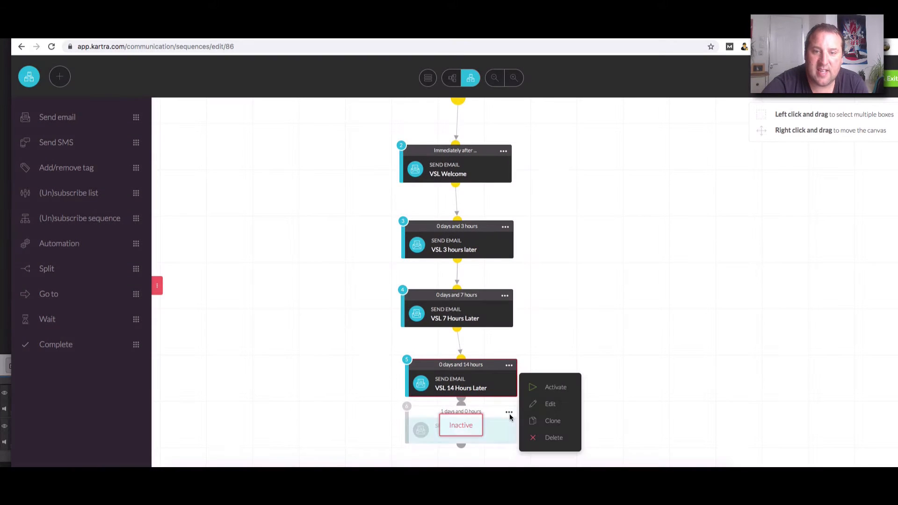
drag(480, 421, 474, 412)
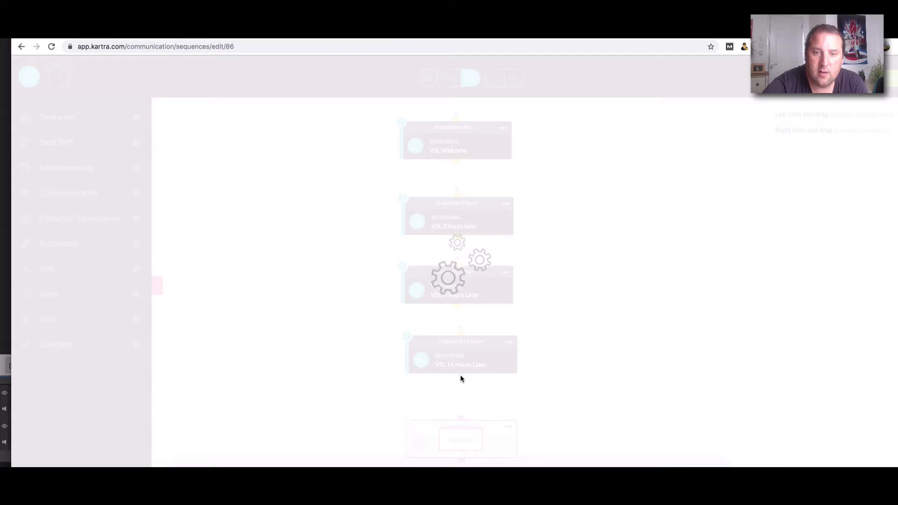
mouse_move(462, 374)
mouse_down()
mouse_move(462, 421)
mouse_move(460, 389)
mouse_up()
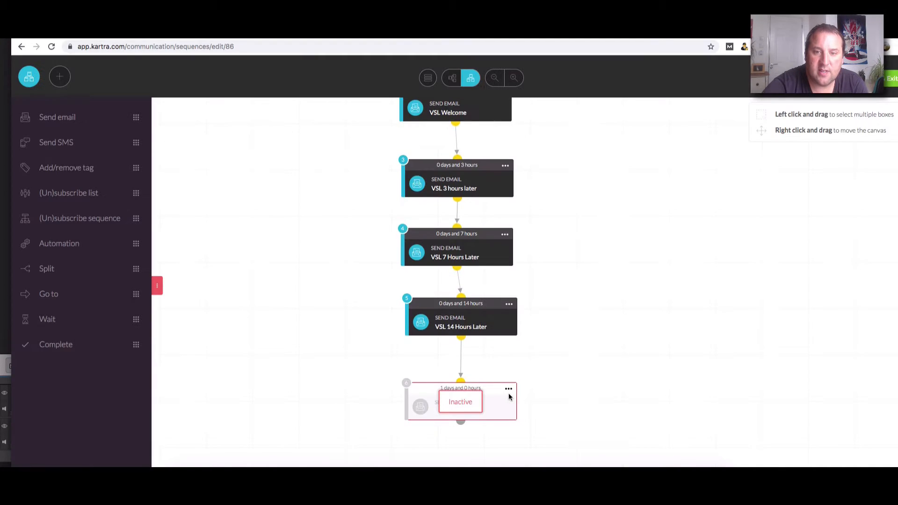
- Activate the VSL 24 Hours Later email at the end of the sequence
click(511, 393)
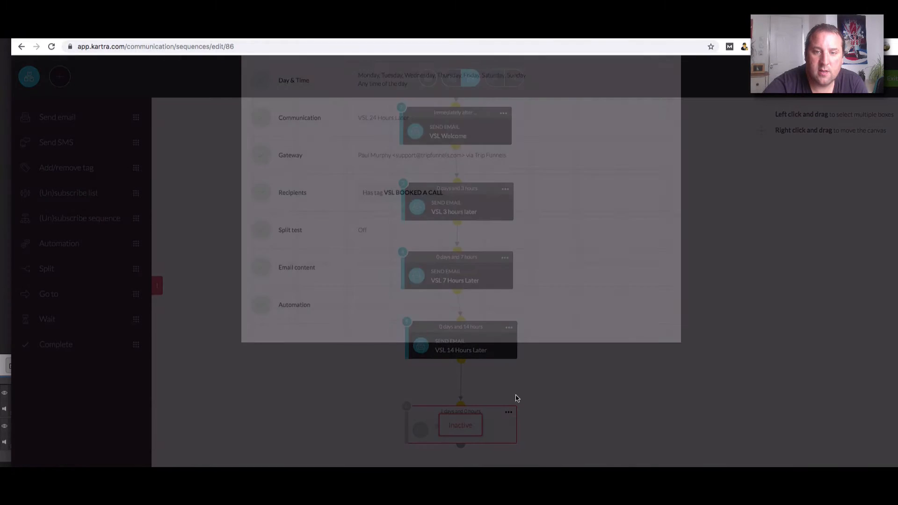
click(659, 95)
click(509, 412)
click(554, 387)
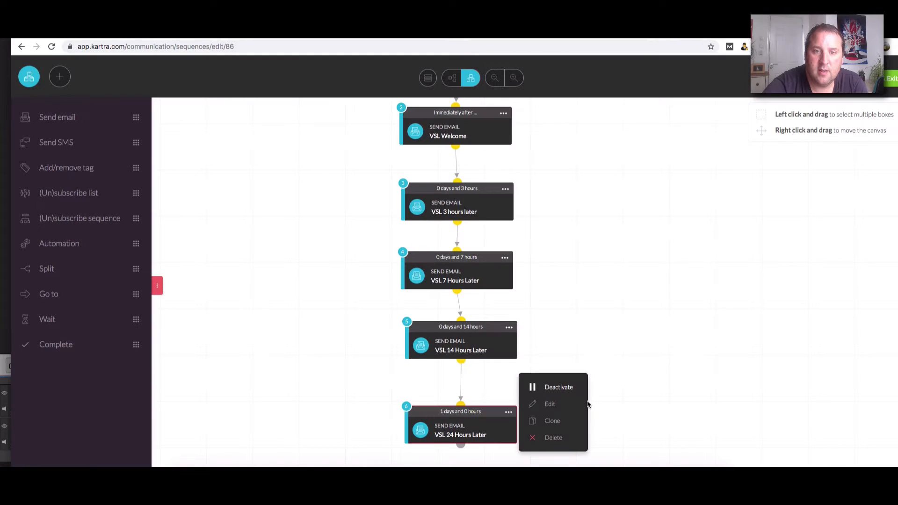
click(595, 298)
- Review the email sequence from its starting rules to the last email and view the VSL 14 Hours Later email's settings
scroll(667, 253, up, 3)
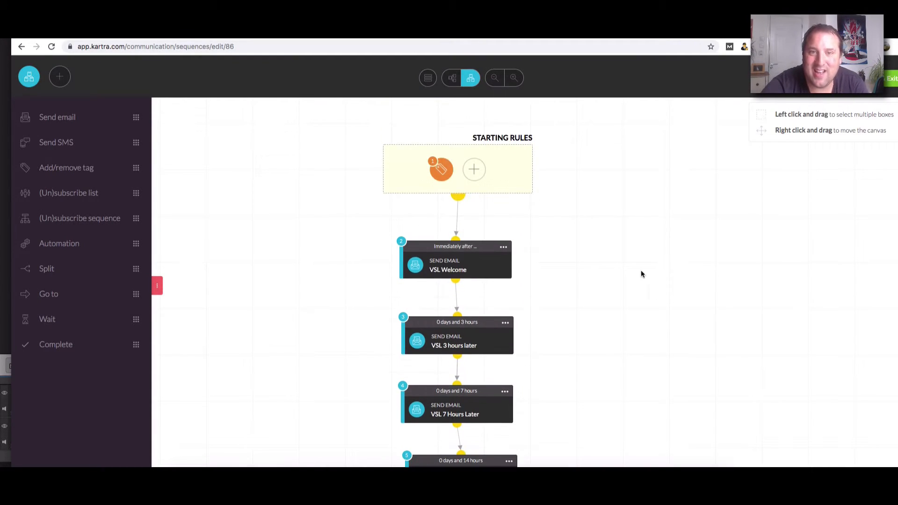
scroll(453, 268, down, 3)
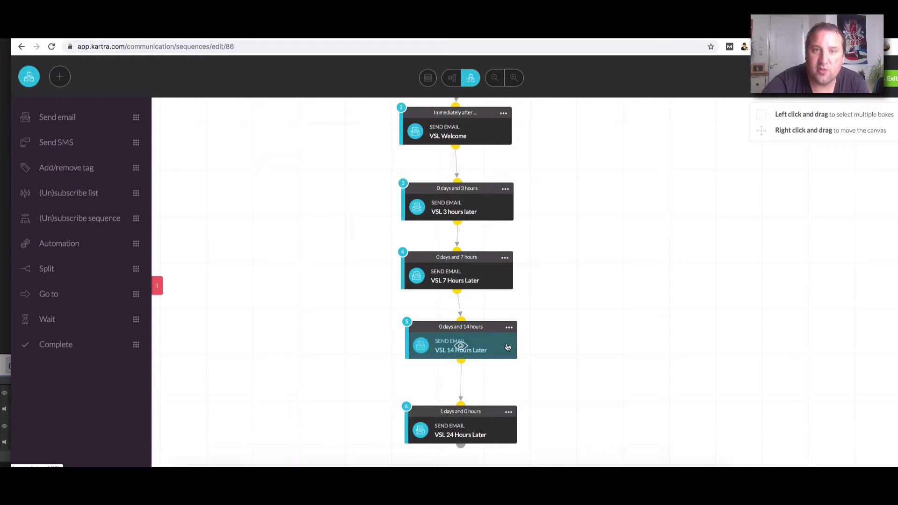
scroll(506, 347, up, 1)
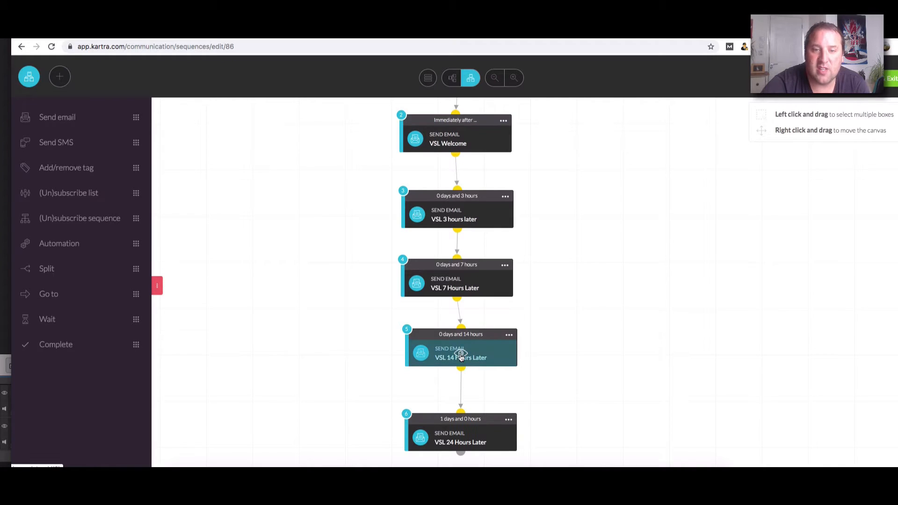
click(459, 223)
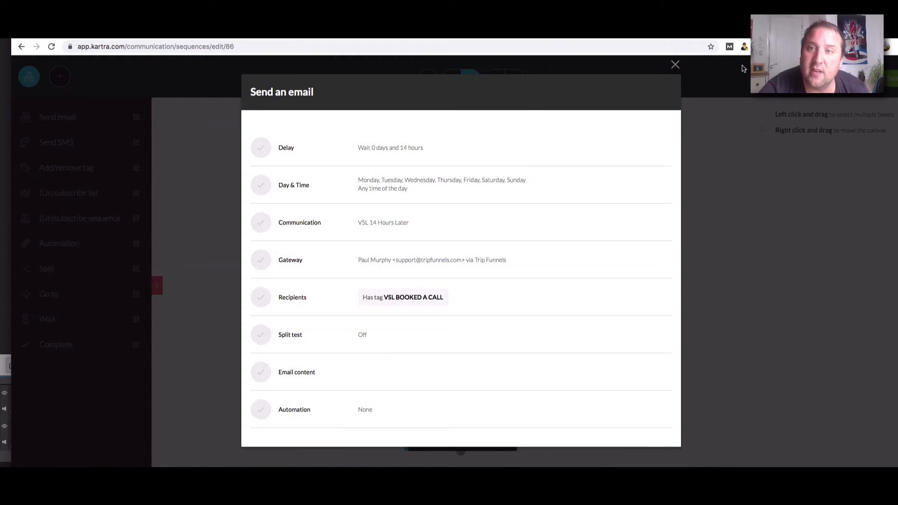
click(708, 186)
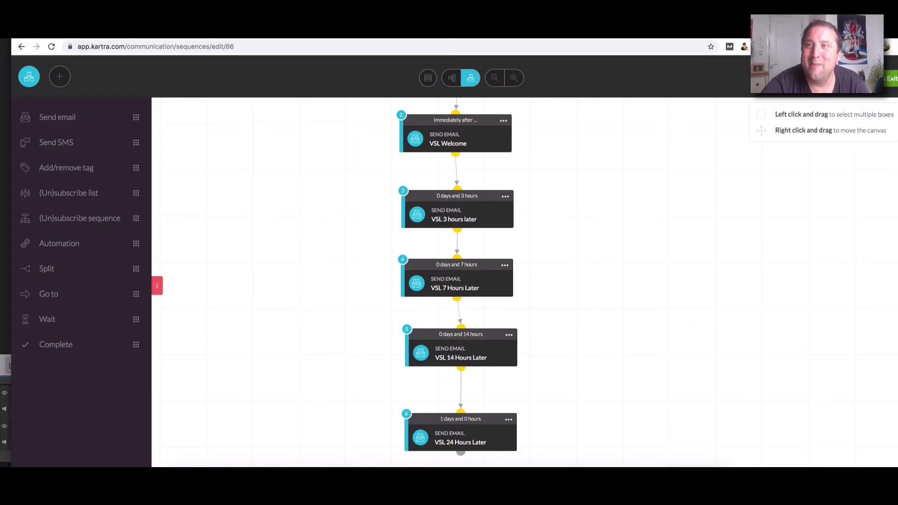
- Exit the sequence editor, and pause and resume the VSL sequence in the sequences list
click(891, 79)
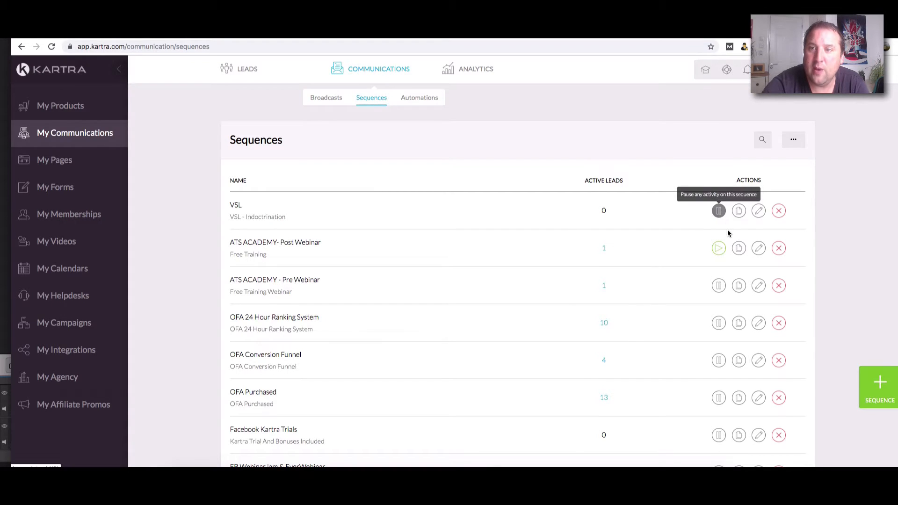
click(719, 211)
click(713, 214)
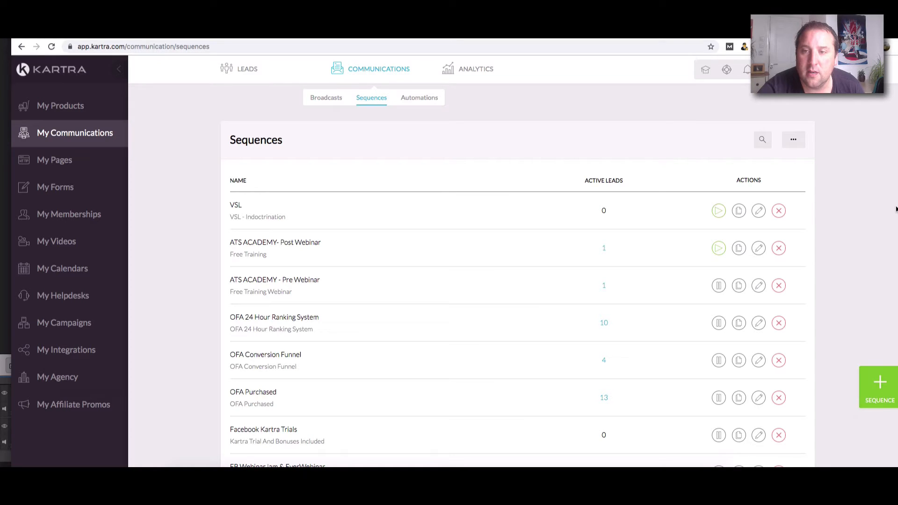
click(719, 213)
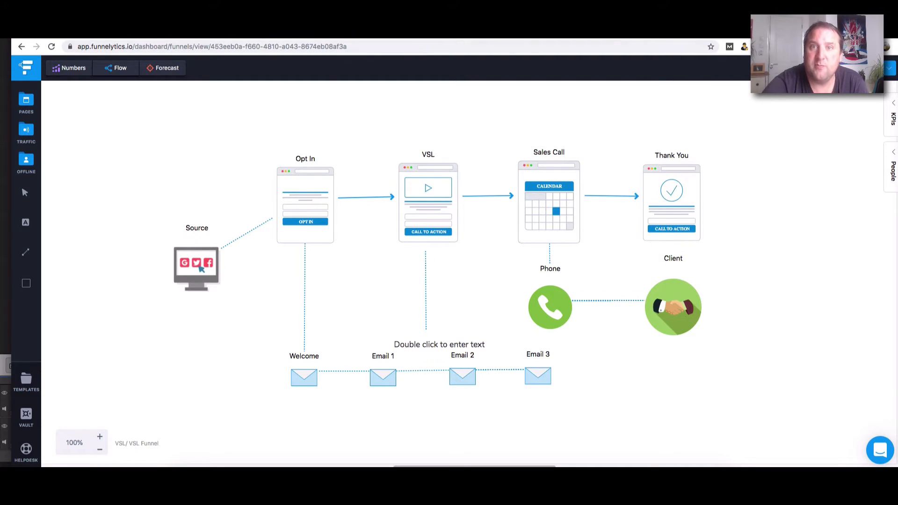
- Switch to Kartra's pages list and open the VSL Opt In Page in the page editor, keeping its name, category and site
key(ctrl+Tab)
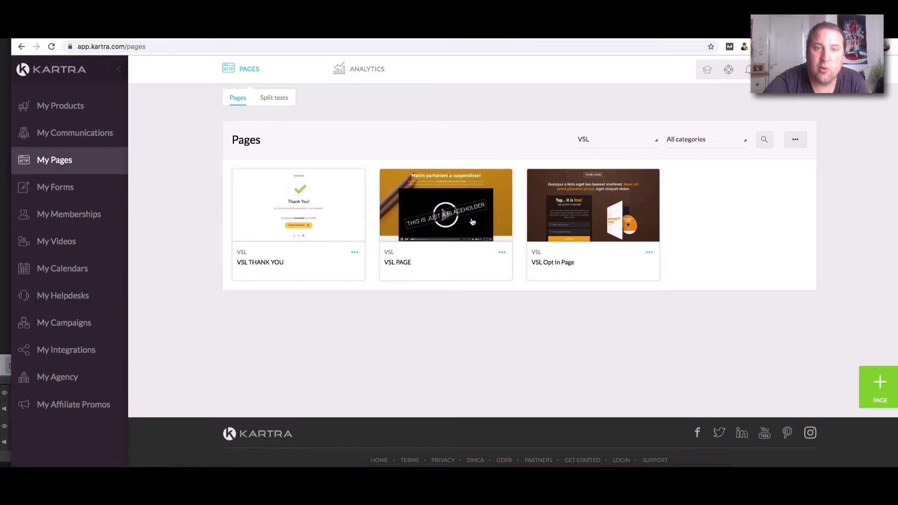
click(650, 253)
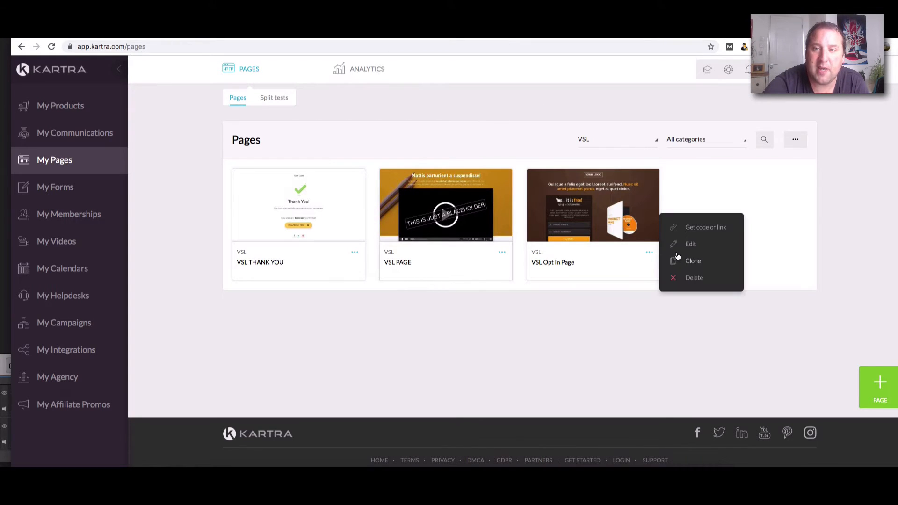
click(684, 244)
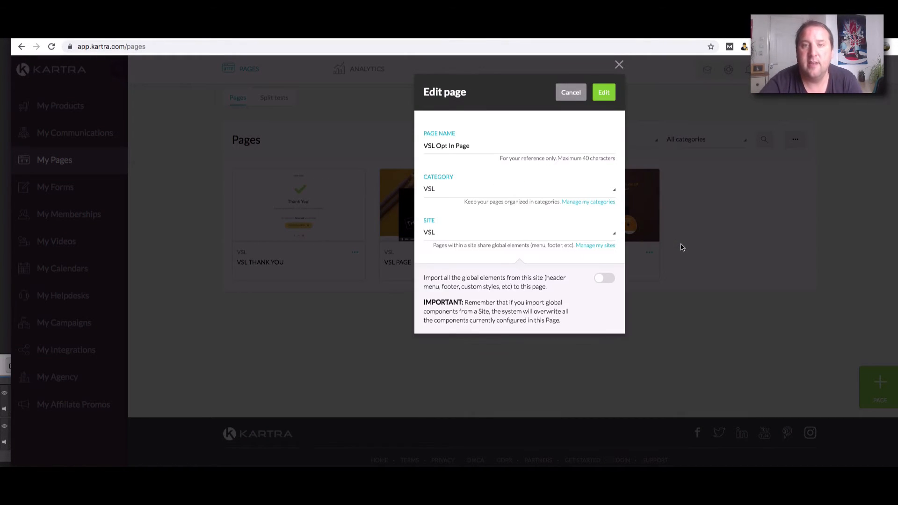
click(604, 92)
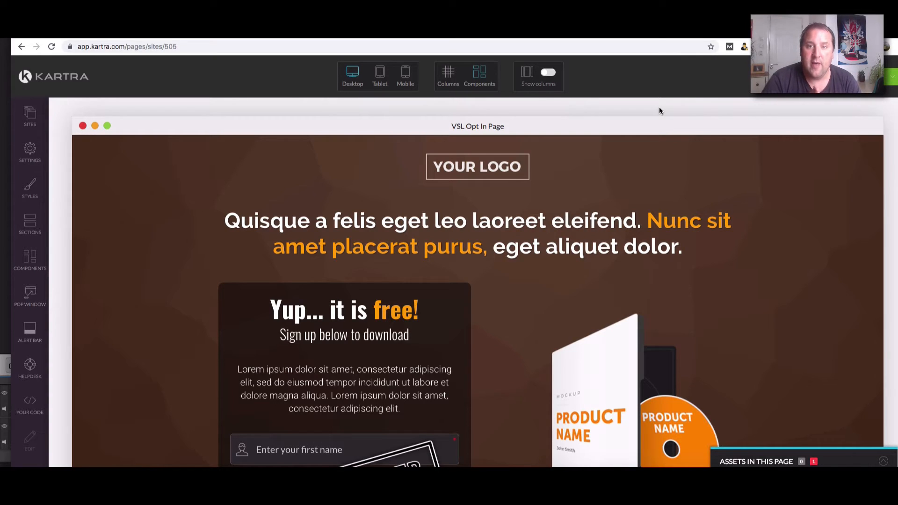
- Assign the VSL OPT IN form to the placeholder form in the page's sign-up box
scroll(575, 180, down, 3)
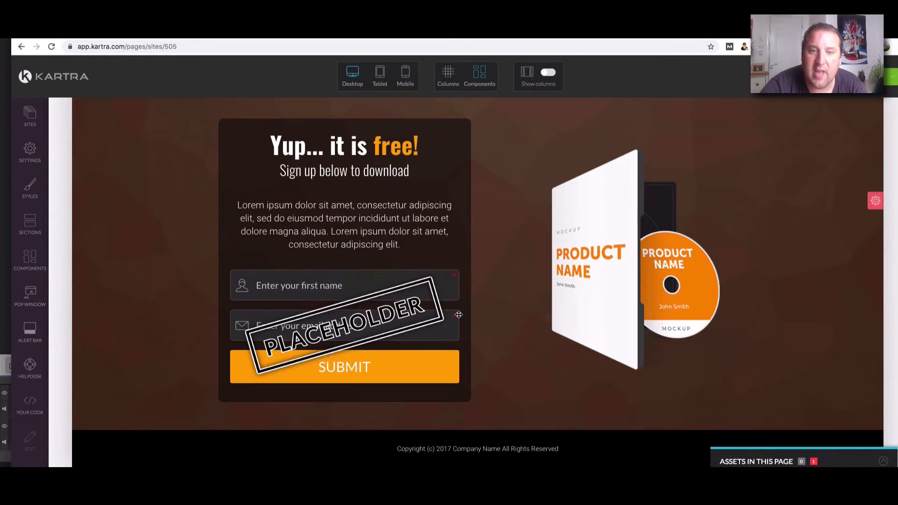
scroll(573, 264, up, 3)
scroll(405, 258, down, 3)
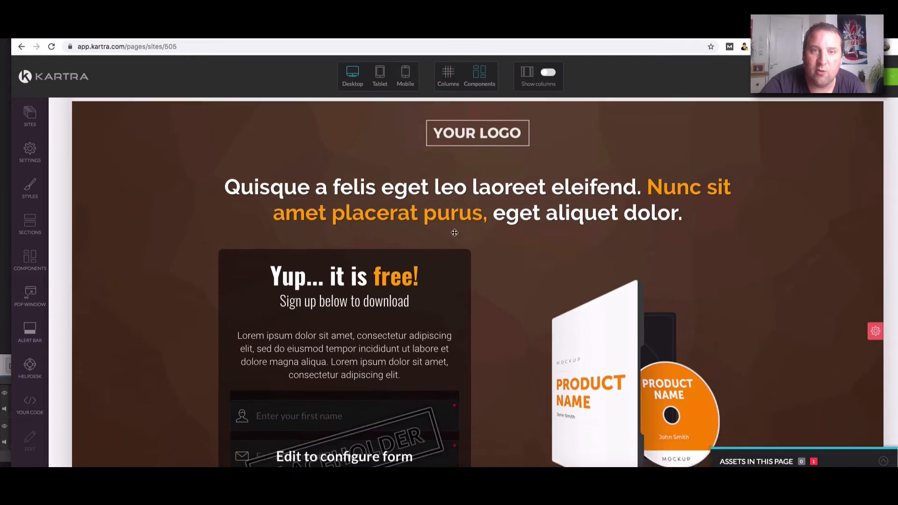
mouse_move(359, 302)
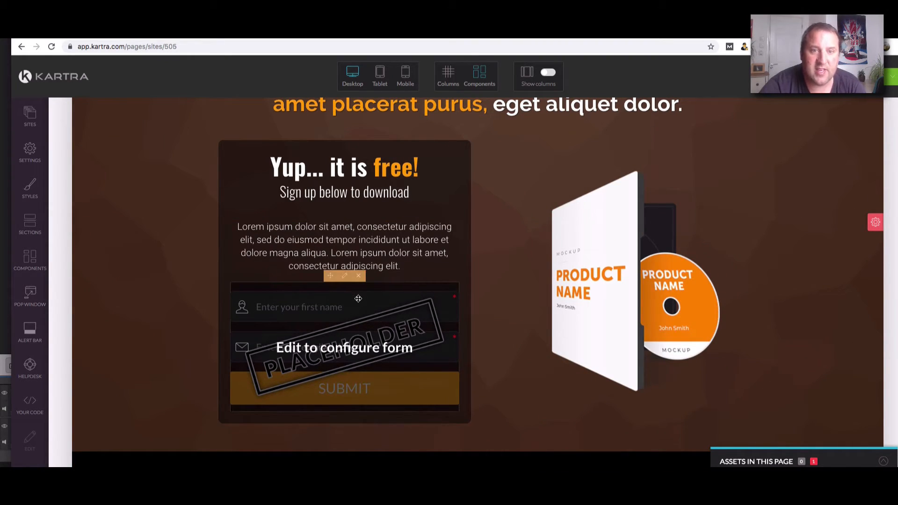
click(344, 276)
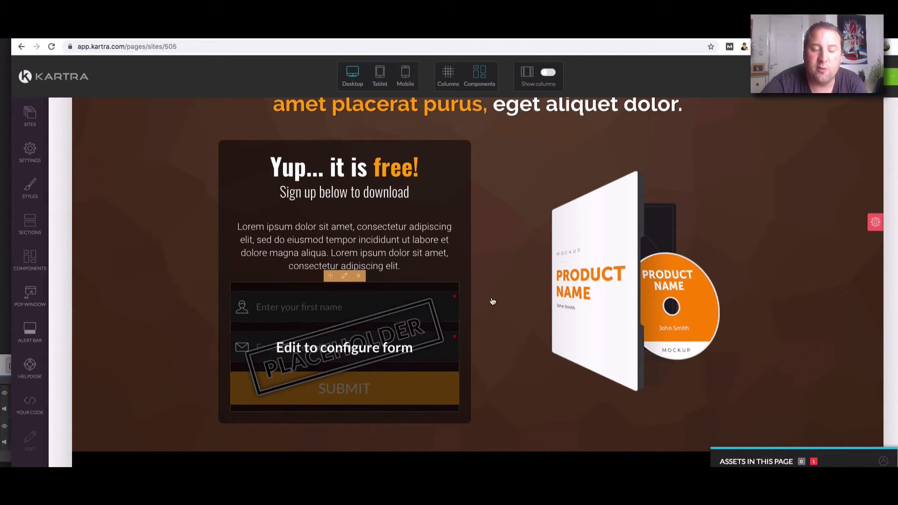
click(177, 199)
scroll(136, 276, down, 5)
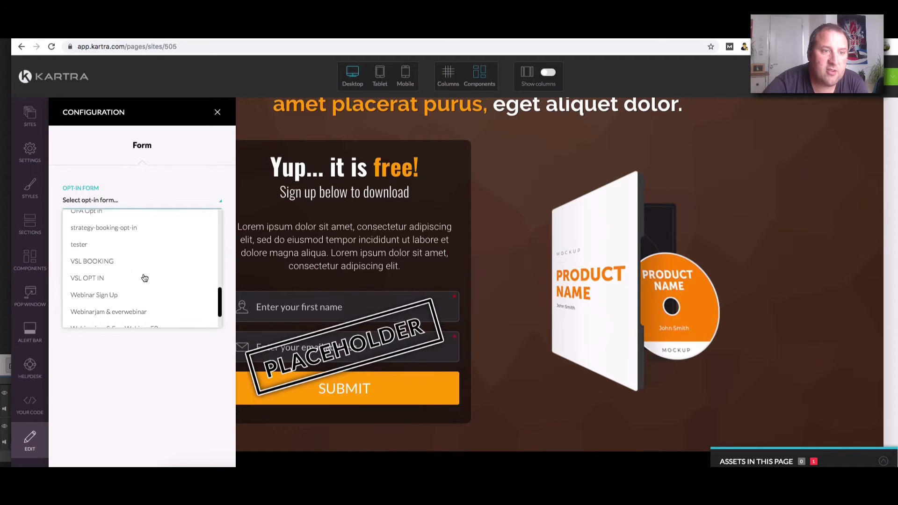
click(101, 279)
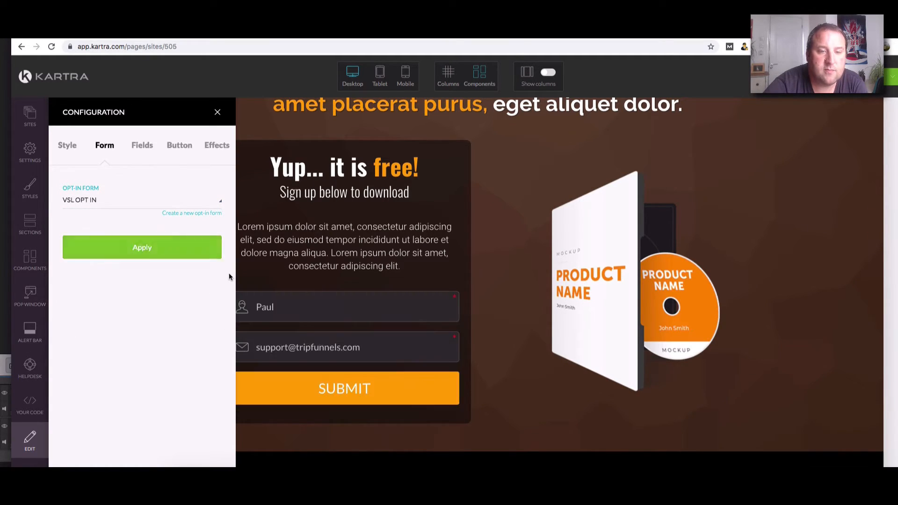
- Set the opt-in form's button text to "YES! Show Me How It's Done", apply it and close the form configuration
click(139, 147)
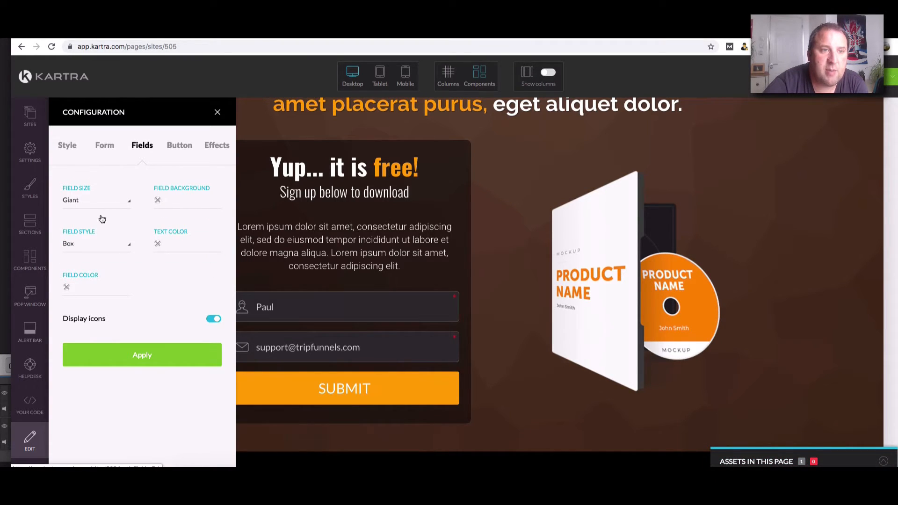
click(67, 145)
click(112, 147)
click(143, 146)
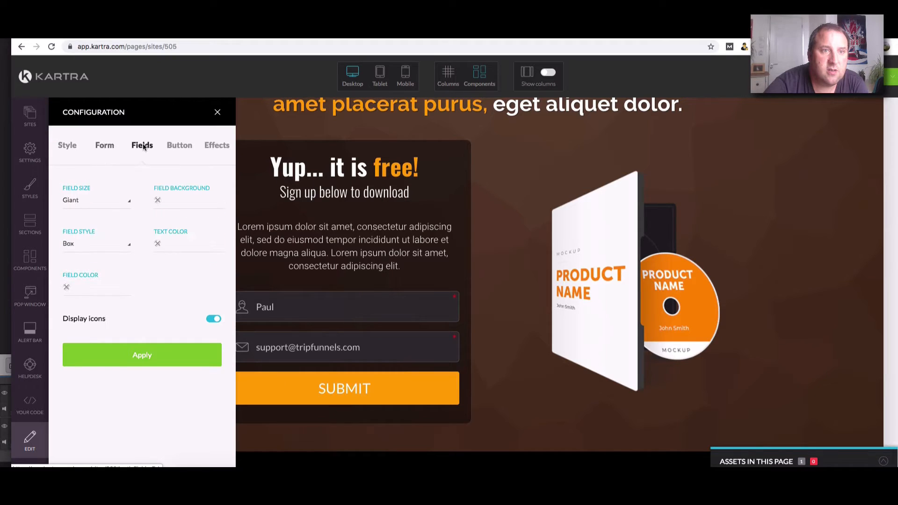
click(190, 151)
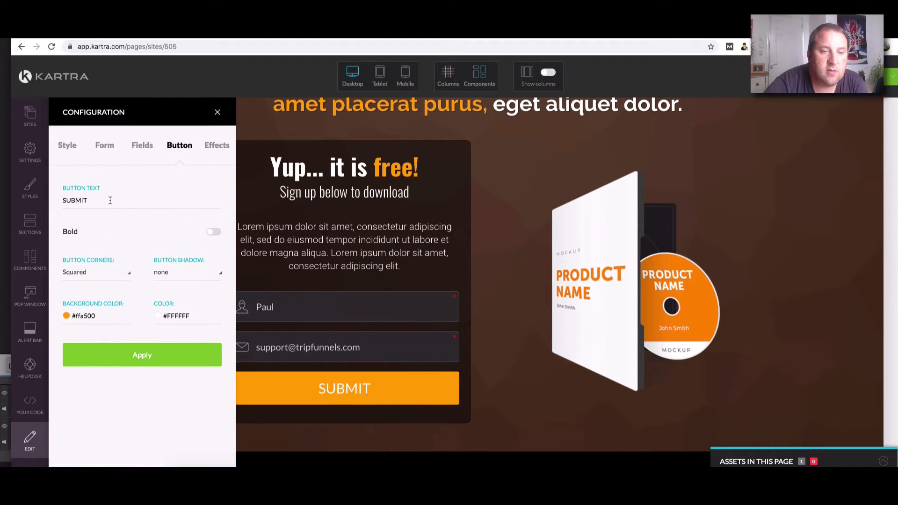
drag(110, 200, 59, 185)
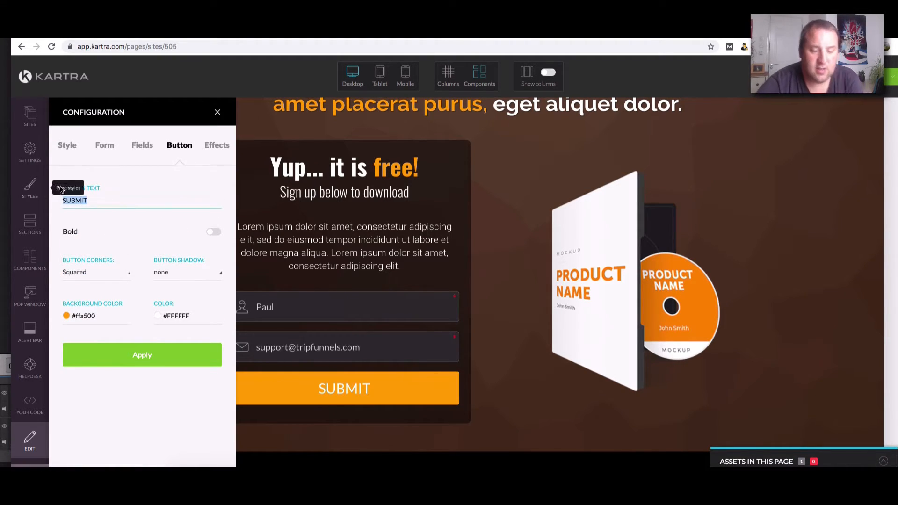
text(YES! S)
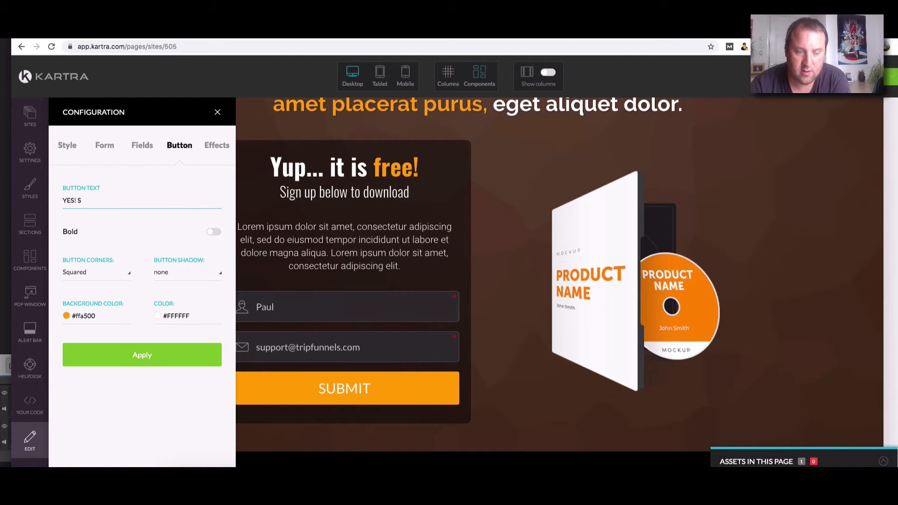
text(Hhoe)
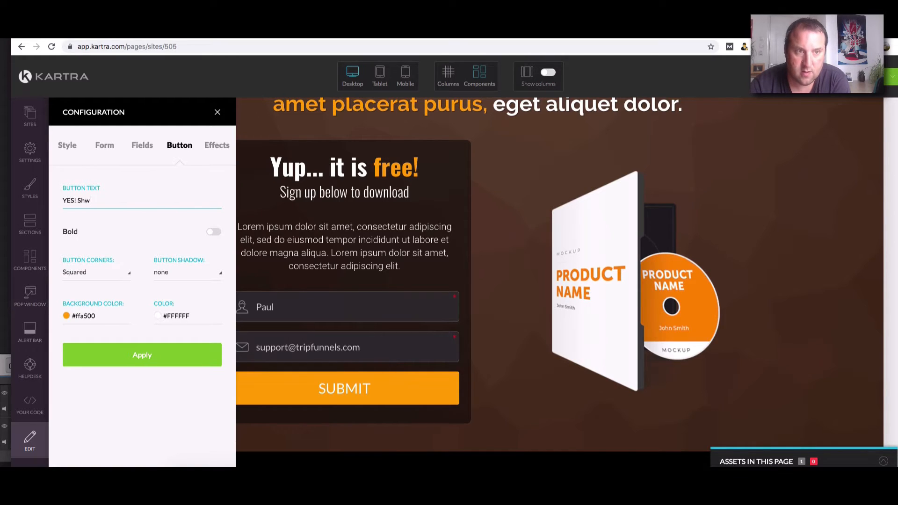
text(w Me)
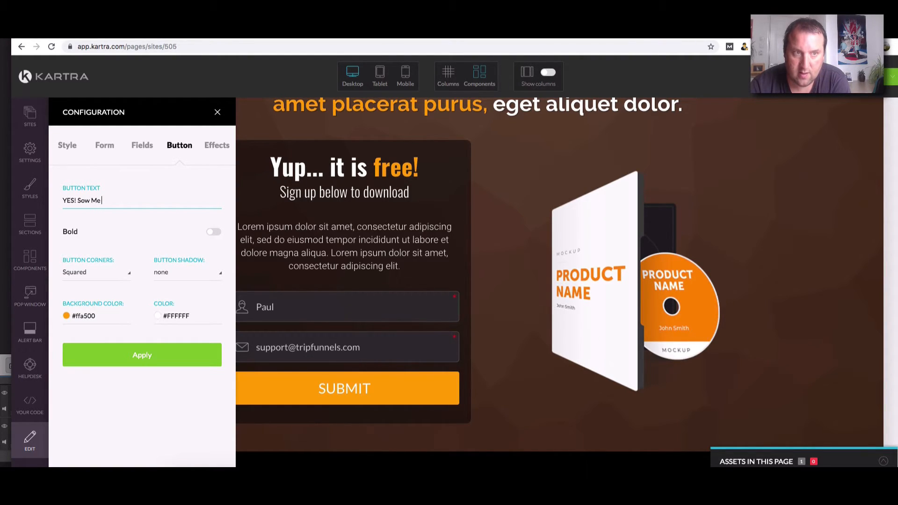
text( How It's Done)
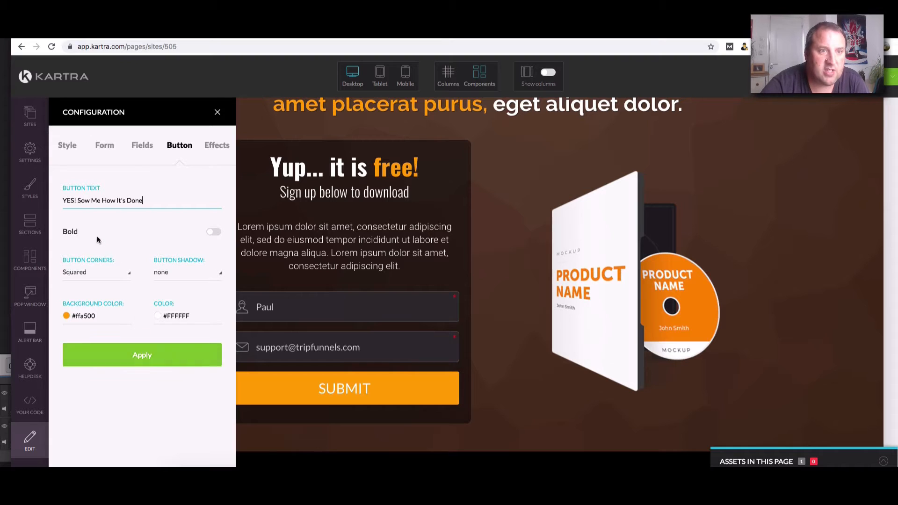
click(81, 200)
text(h)
click(125, 355)
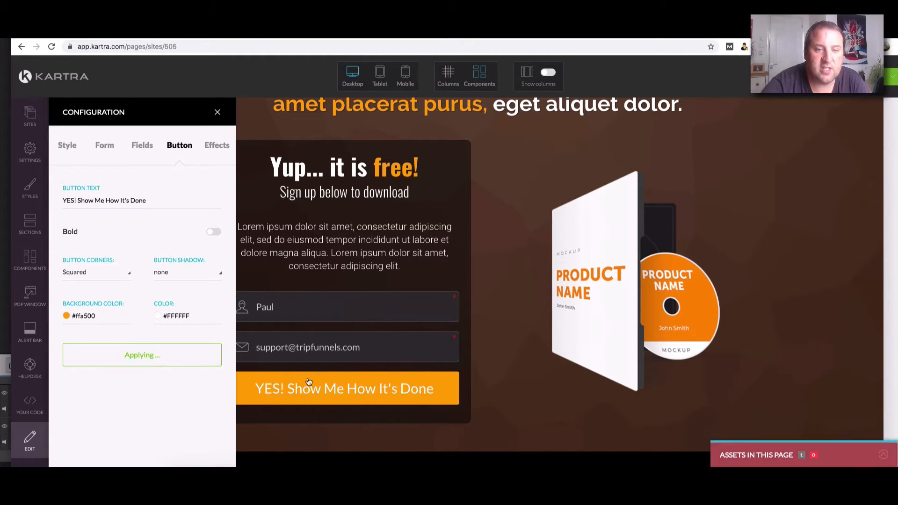
click(217, 112)
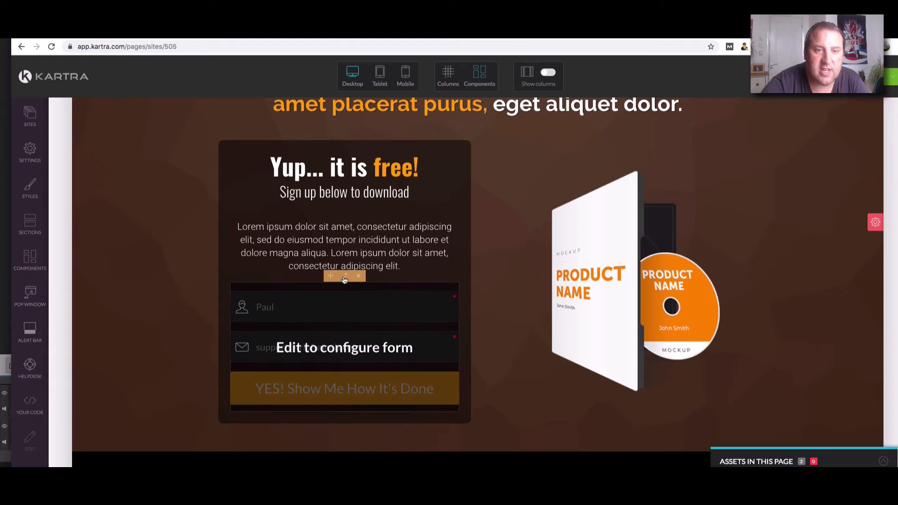
- Reopen the opt-in form's configuration and review its style, form, field, button and effects settings
click(344, 279)
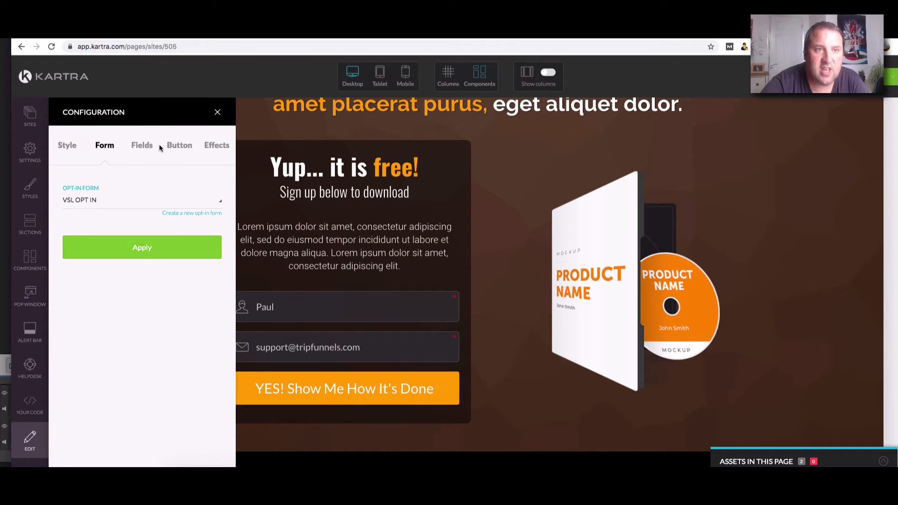
click(70, 146)
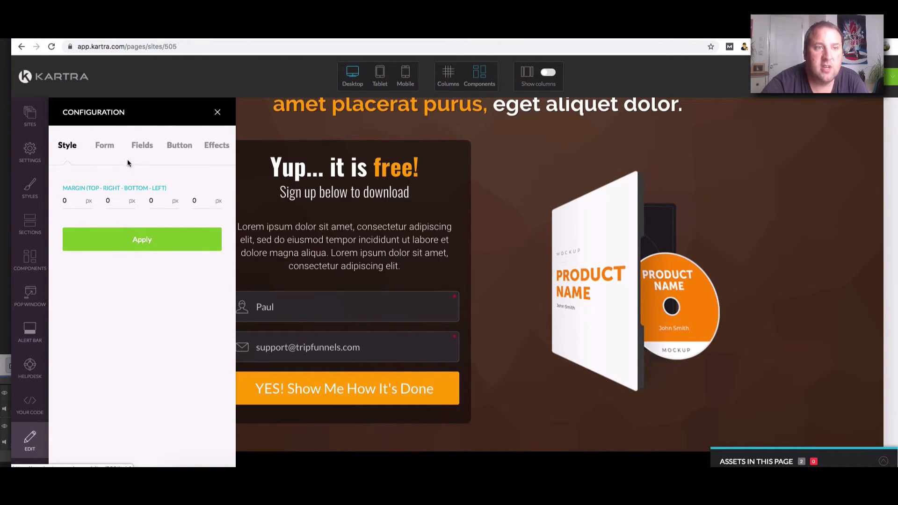
click(141, 145)
click(113, 145)
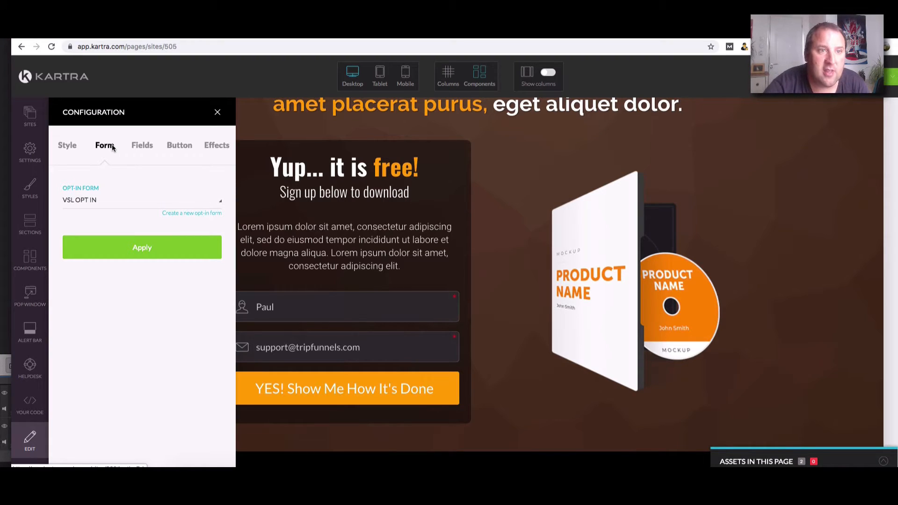
click(140, 146)
click(171, 145)
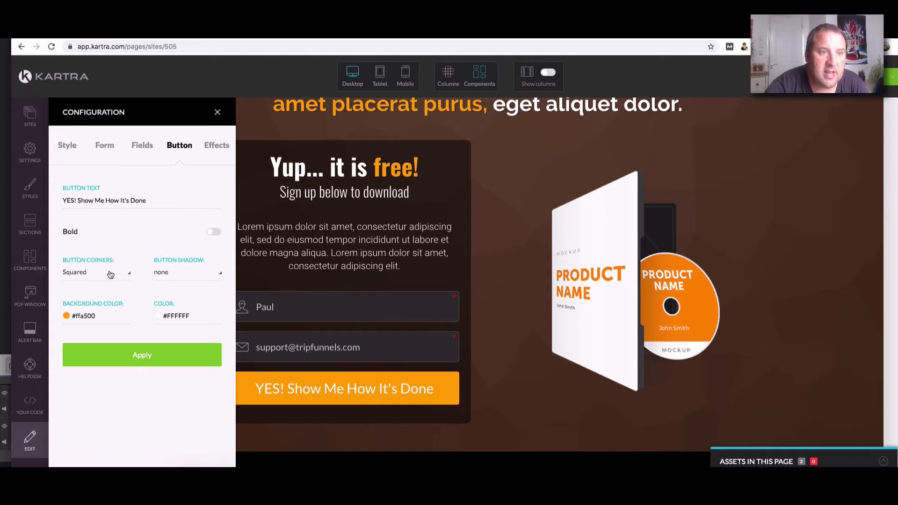
click(66, 147)
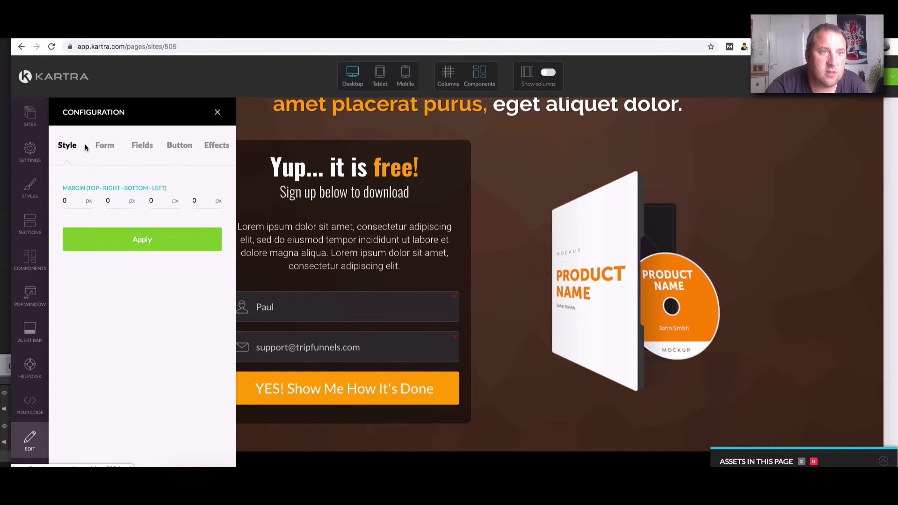
click(104, 146)
click(137, 147)
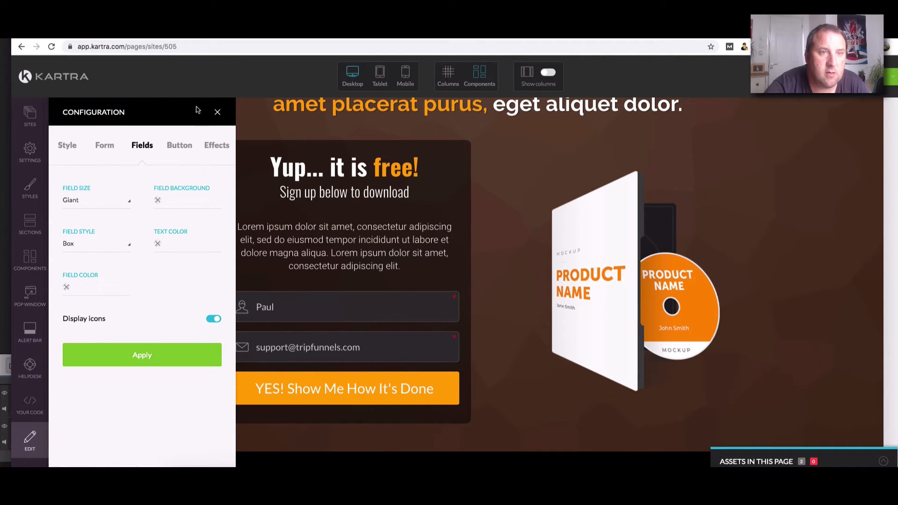
click(181, 148)
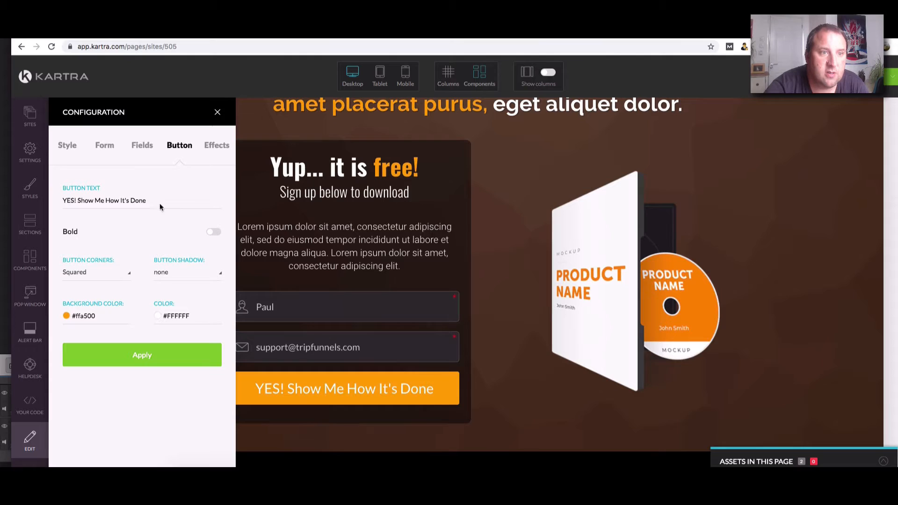
click(212, 148)
click(217, 113)
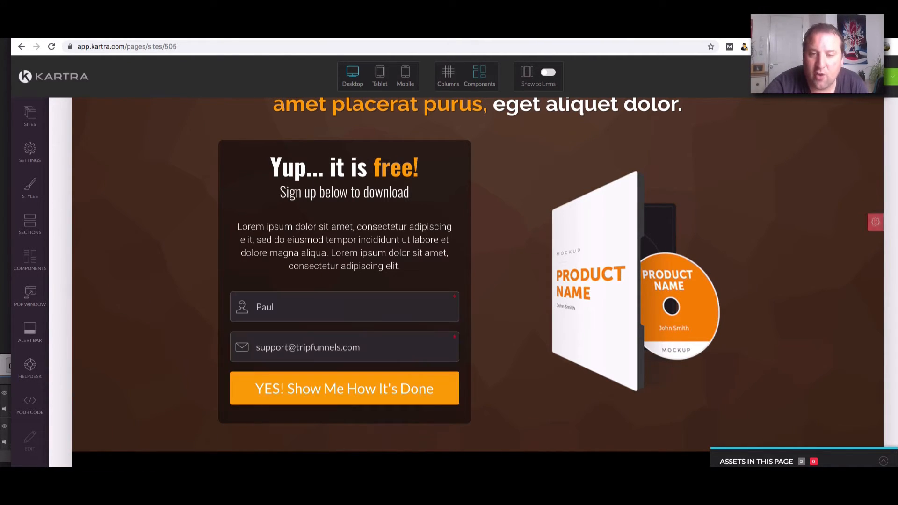
- Look over the opt-in page's main headline, sign-up box texts, product image and footer, opening the box's texts for editing without changing them
mouse_move(273, 388)
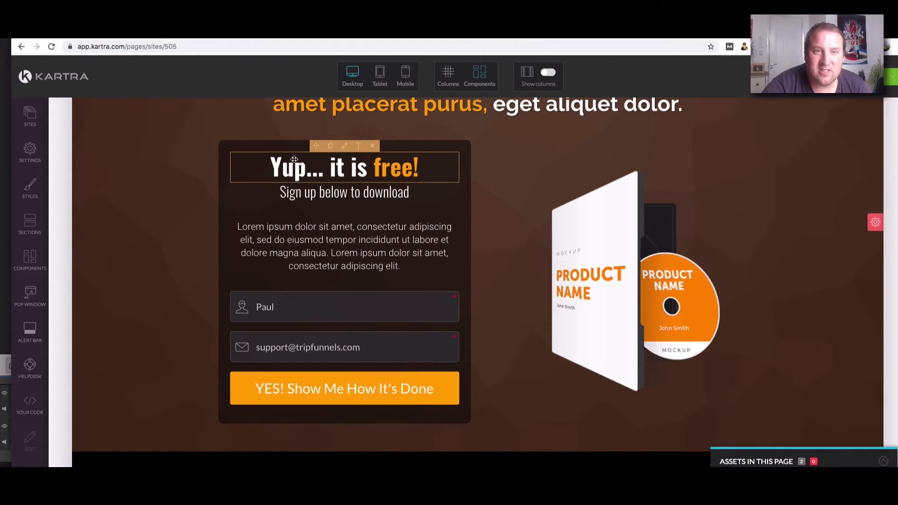
scroll(463, 280, up, 3)
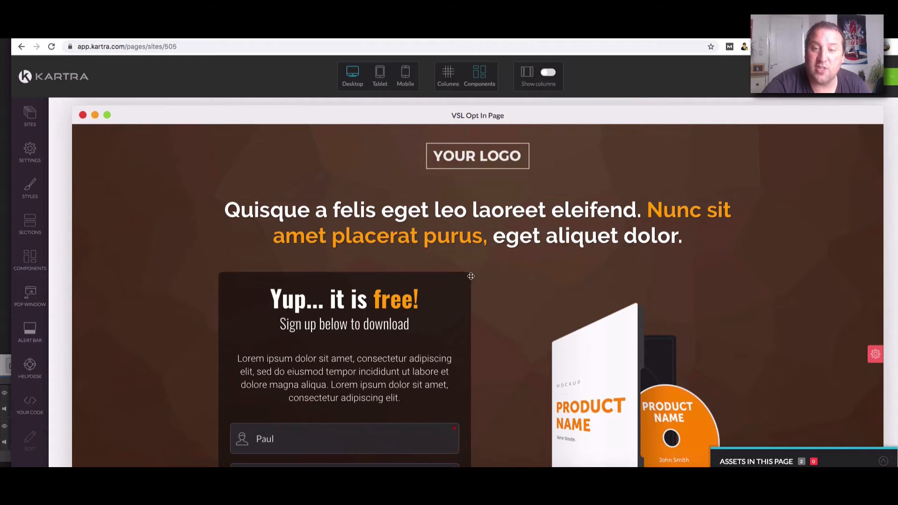
scroll(462, 279, down, 4)
scroll(323, 197, up, 1)
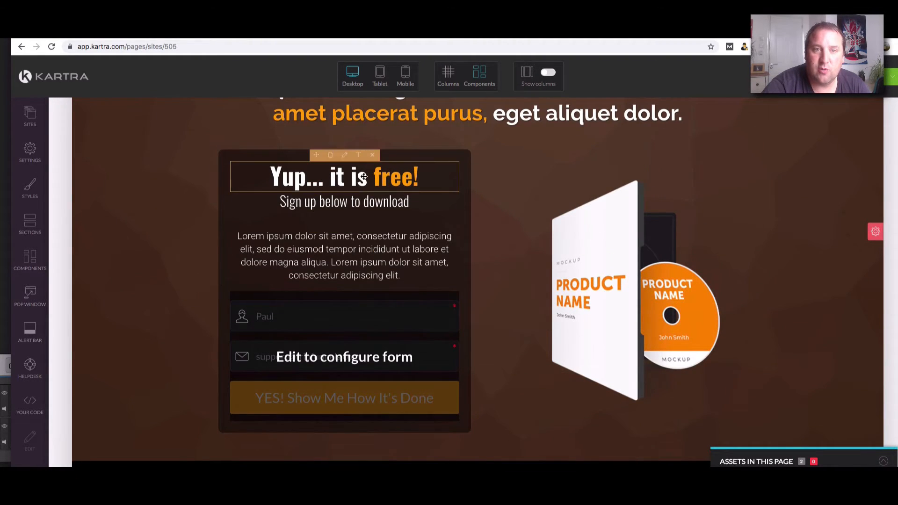
click(358, 155)
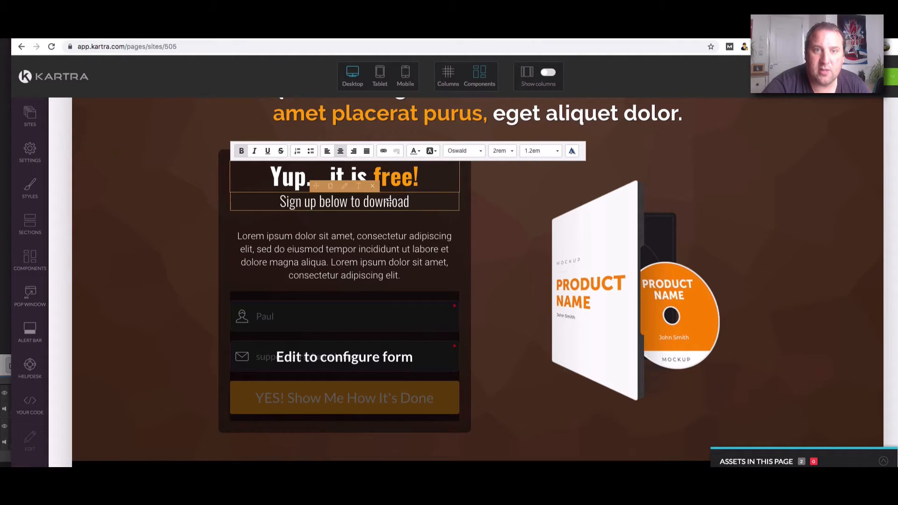
click(389, 202)
click(359, 188)
click(378, 251)
click(373, 245)
click(621, 251)
scroll(621, 252, down, 1)
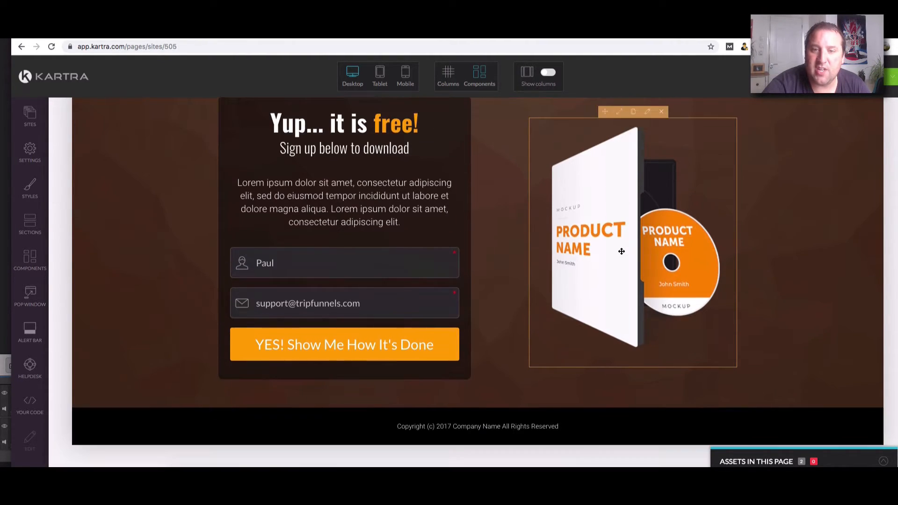
scroll(621, 251, up, 3)
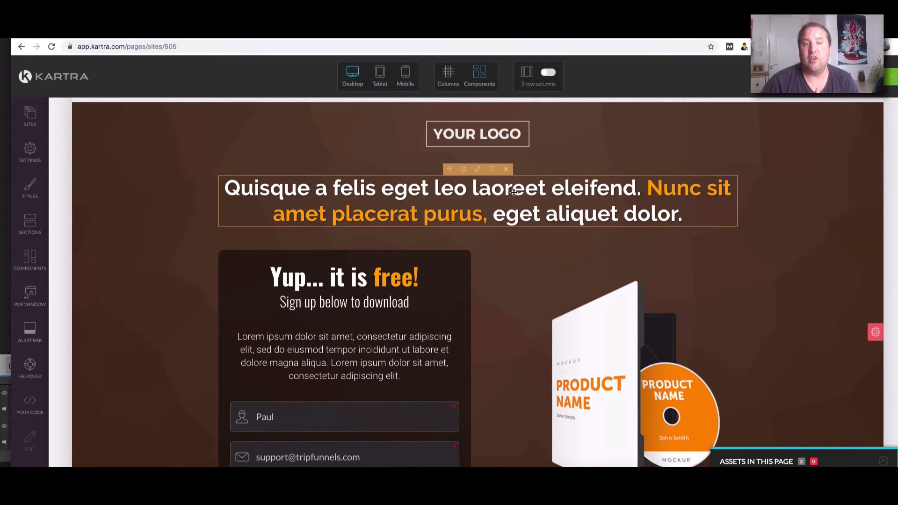
scroll(374, 321, down, 3)
scroll(376, 326, up, 3)
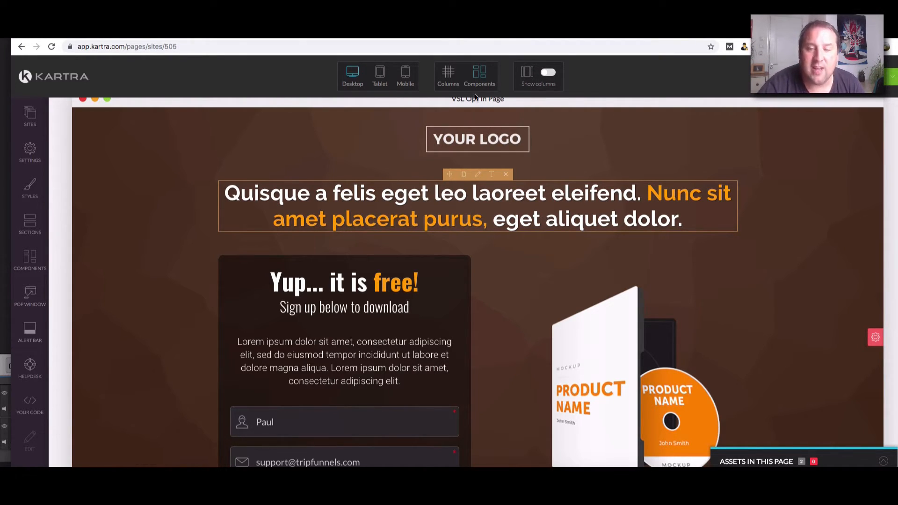
- Publish the VSL opt-in page live and close the page link and code options
scroll(514, 187, down, 3)
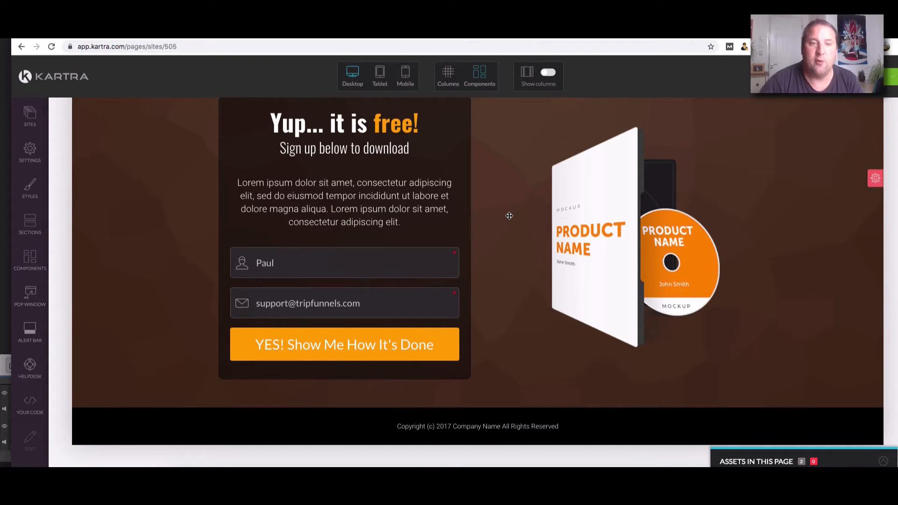
scroll(449, 132, up, 1)
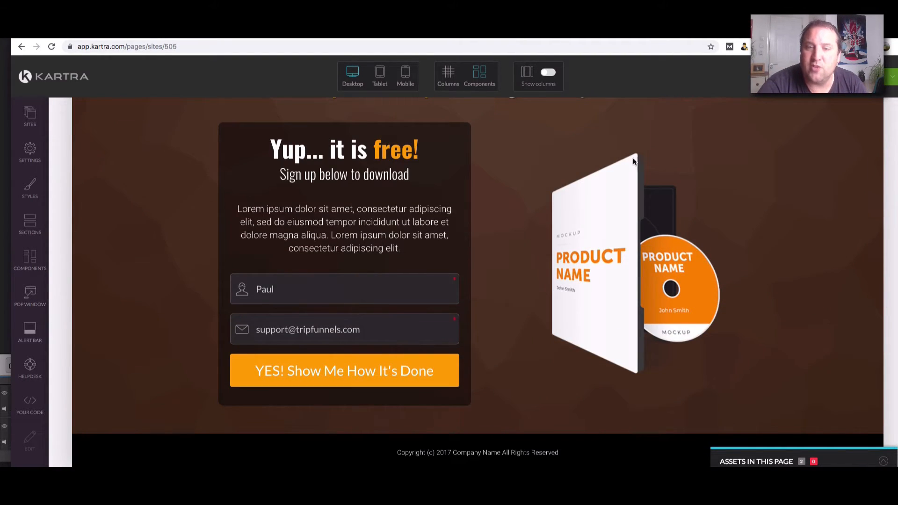
scroll(615, 398, down, 1)
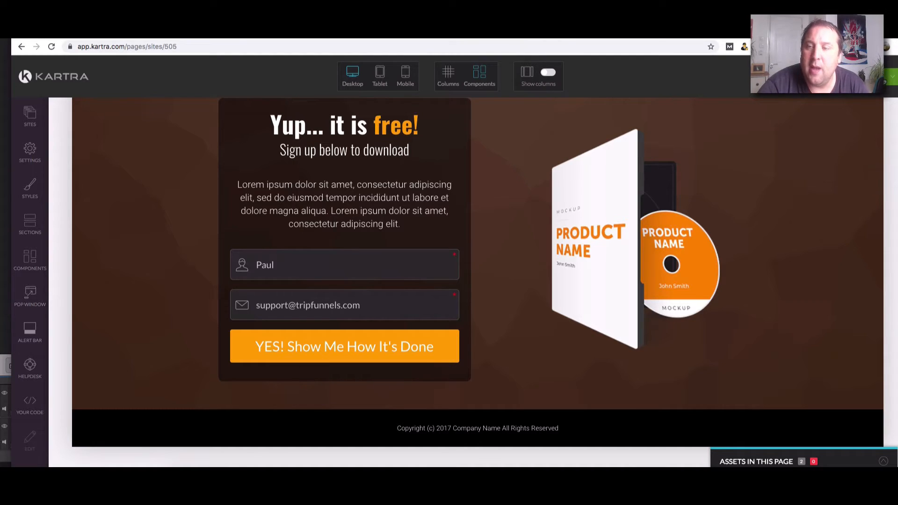
click(886, 83)
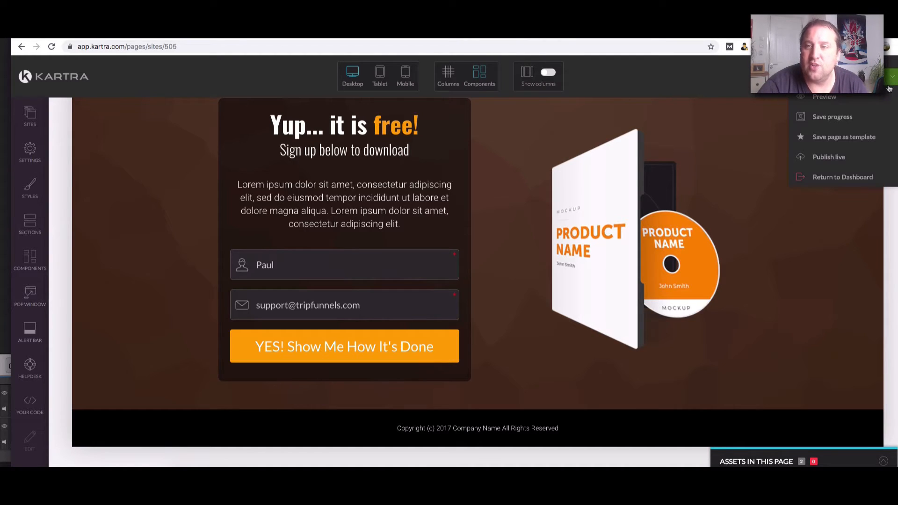
click(837, 158)
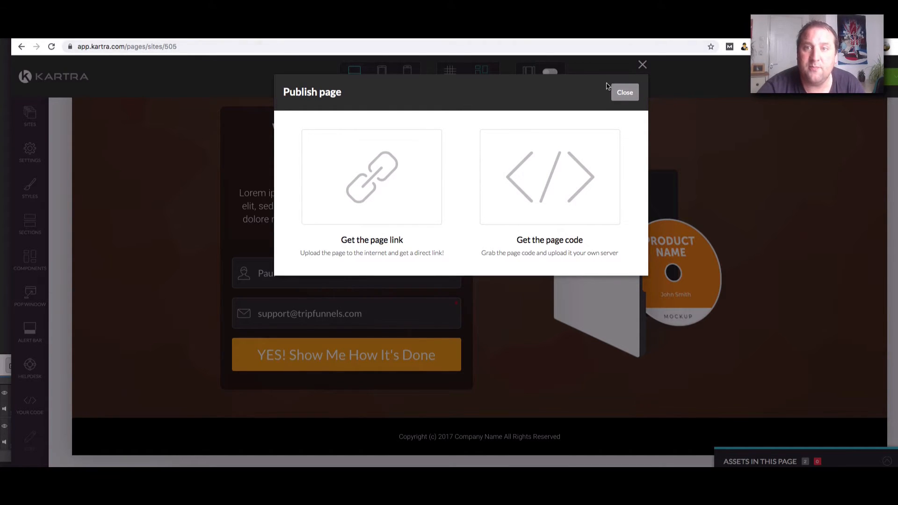
click(625, 92)
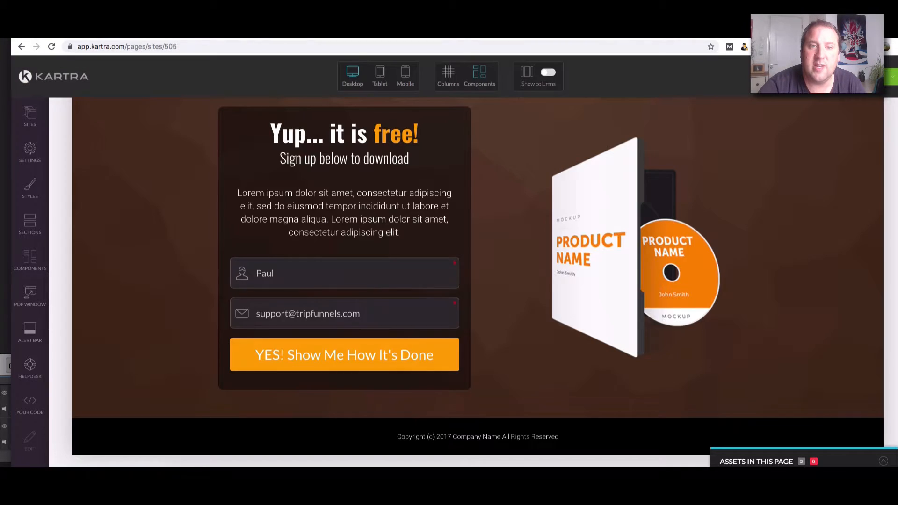
- Leave the opt-in page for the dashboard and open VSL PAGE for editing
click(891, 76)
click(831, 180)
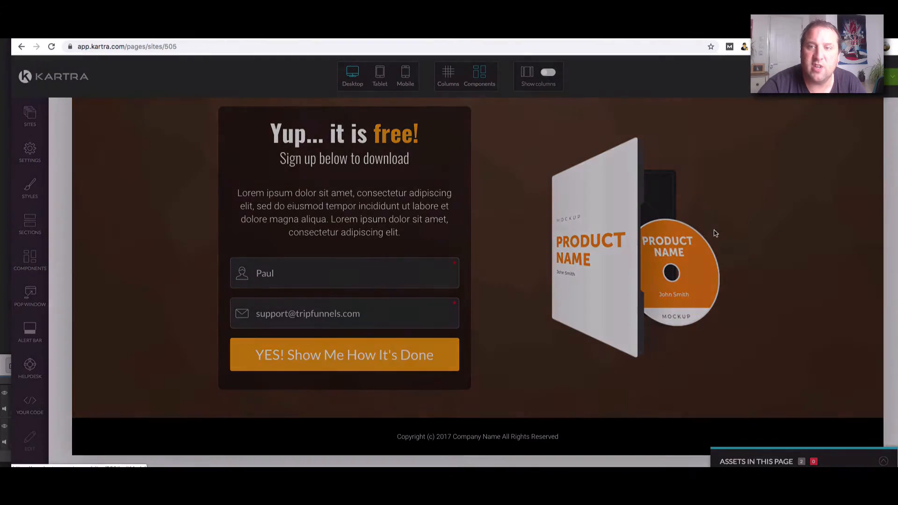
click(545, 92)
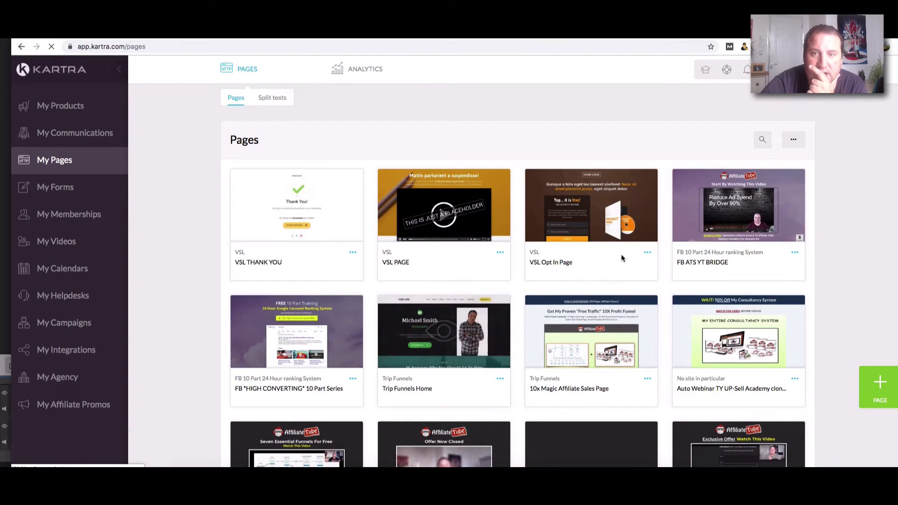
click(500, 253)
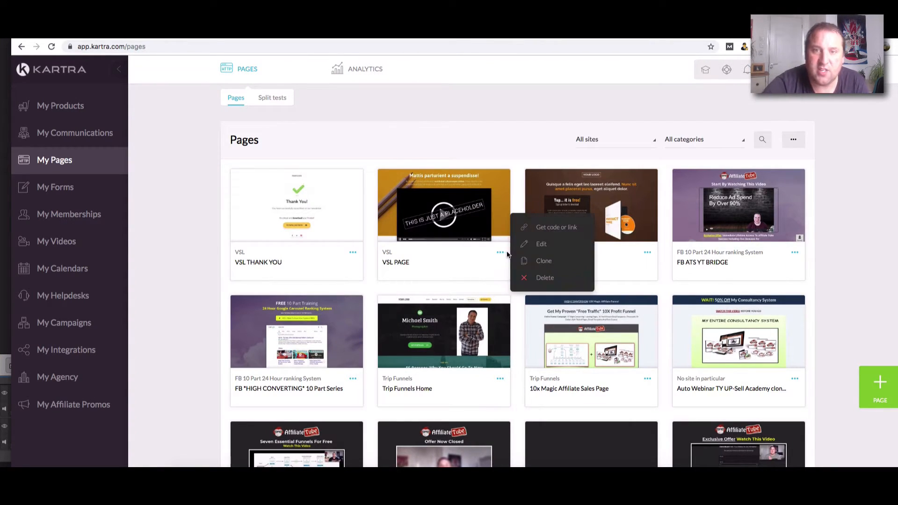
click(548, 245)
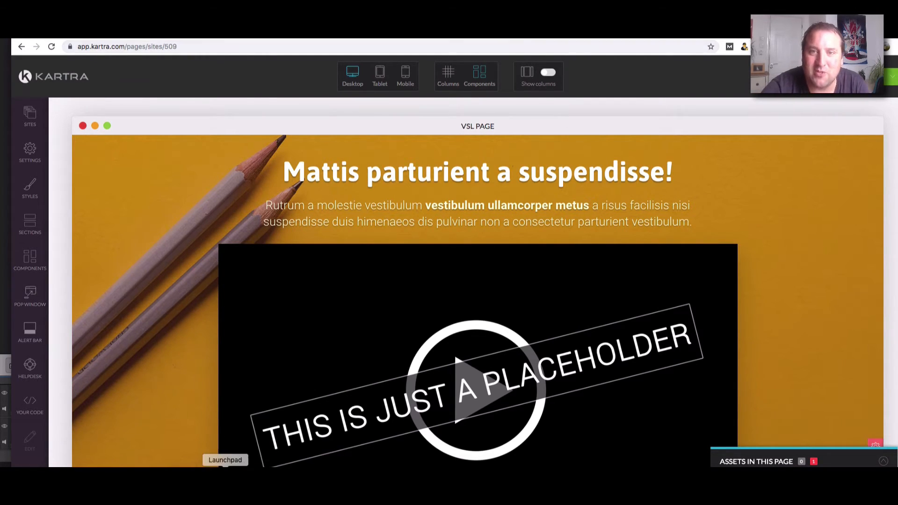
- Look over the VSL page's headline, placeholder video and call scheduling section
click(381, 282)
scroll(384, 285, down, 3)
scroll(327, 308, down, 4)
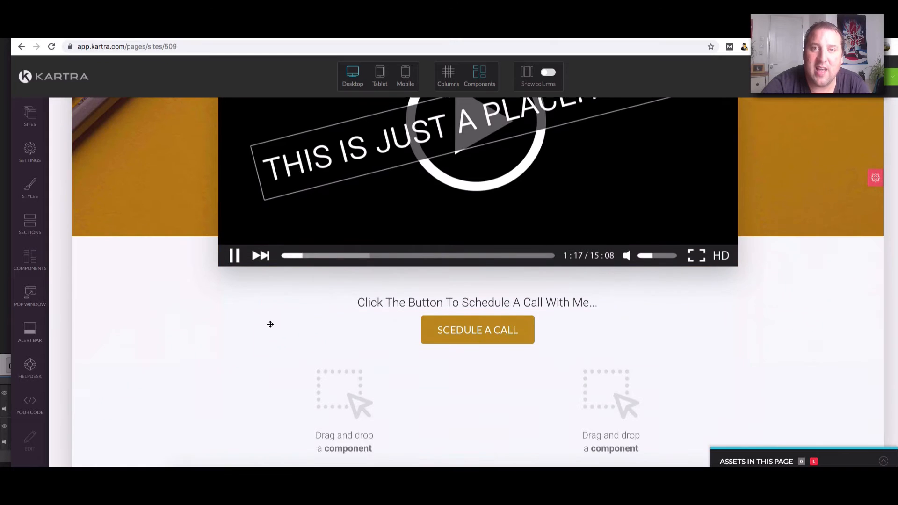
scroll(234, 304, up, 4)
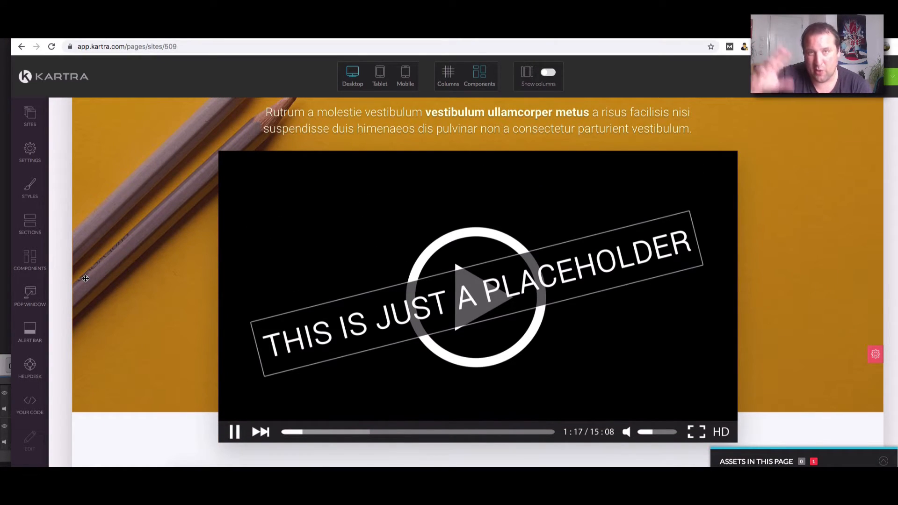
scroll(463, 215, down, 1)
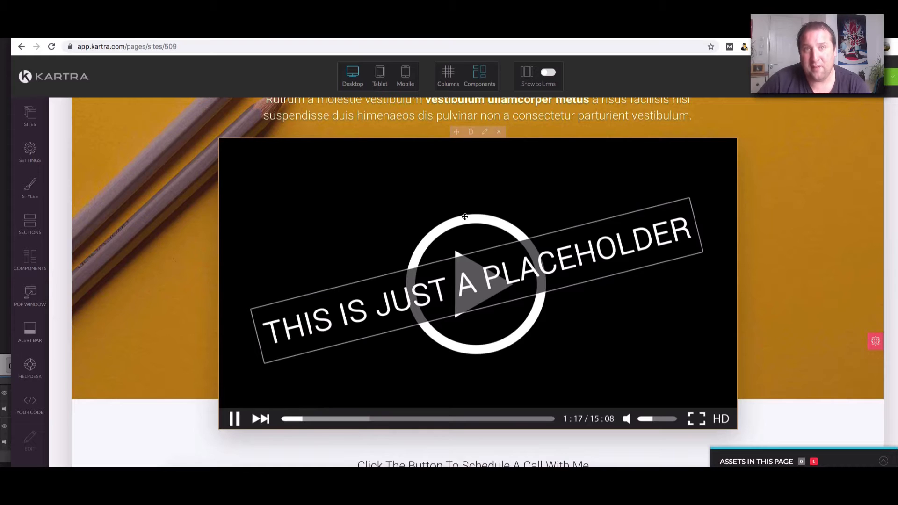
scroll(465, 216, down, 1)
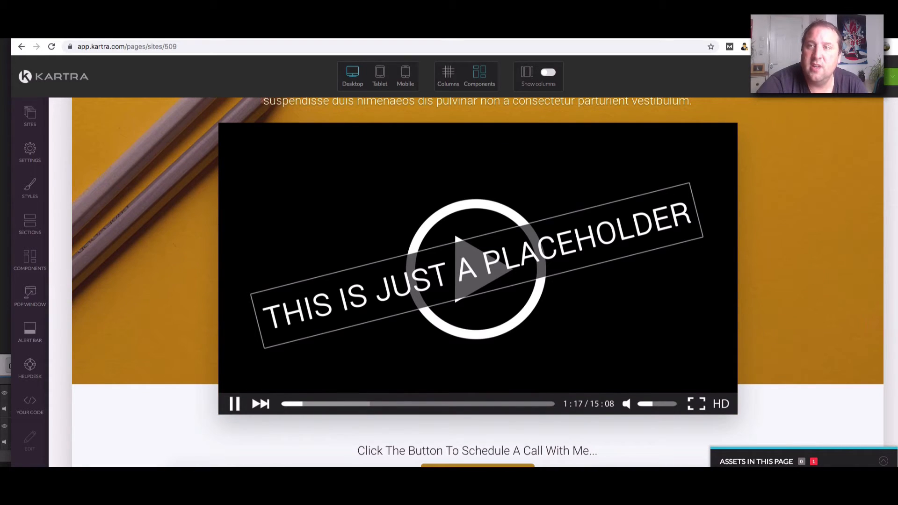
click(892, 77)
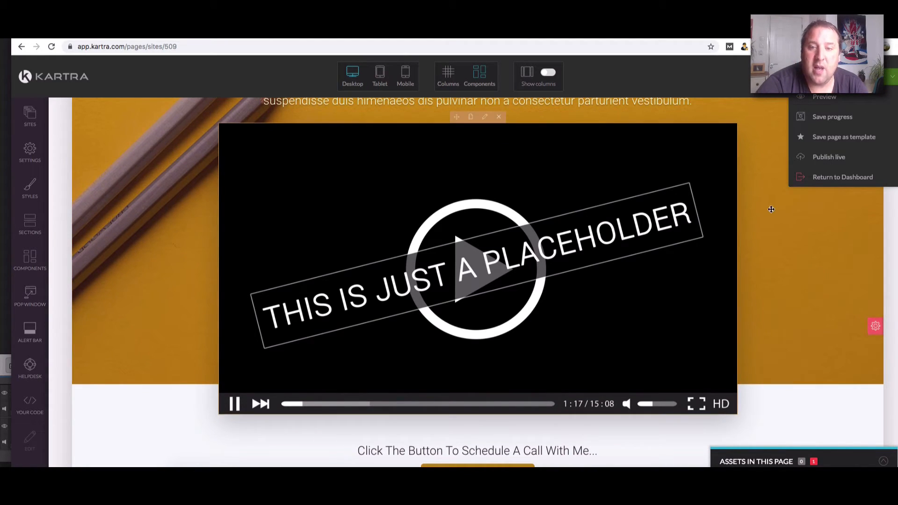
scroll(646, 232, down, 3)
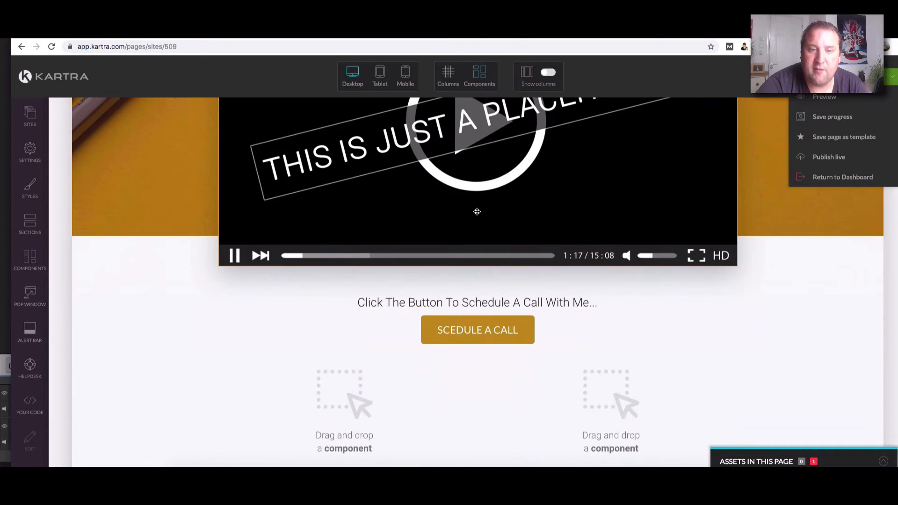
scroll(525, 274, up, 5)
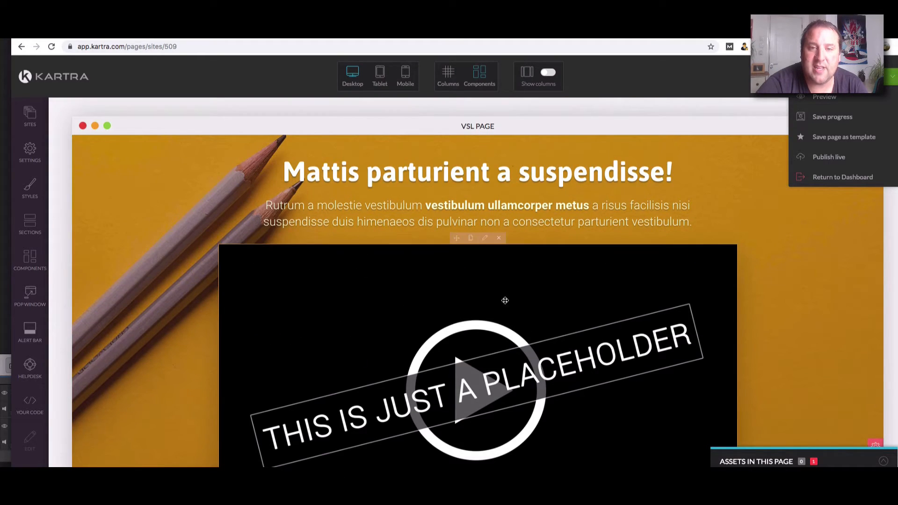
- Review the placeholder video's source options, close its configuration and examine the video area with the call prompt beneath it
click(485, 240)
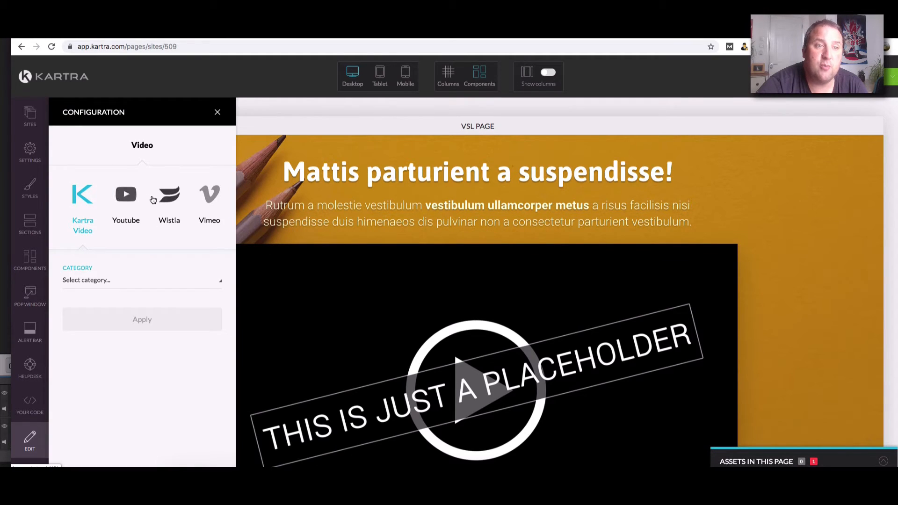
click(218, 114)
scroll(436, 243, down, 3)
scroll(482, 242, up, 1)
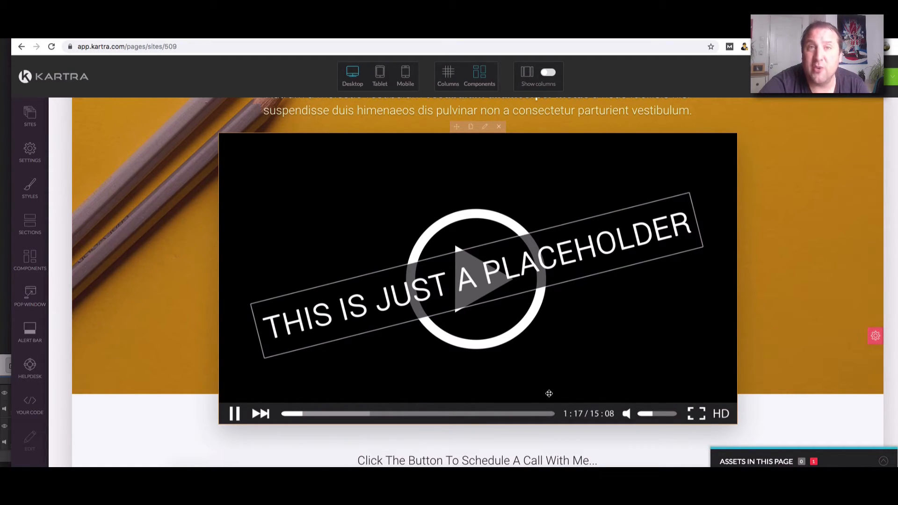
scroll(538, 392, down, 3)
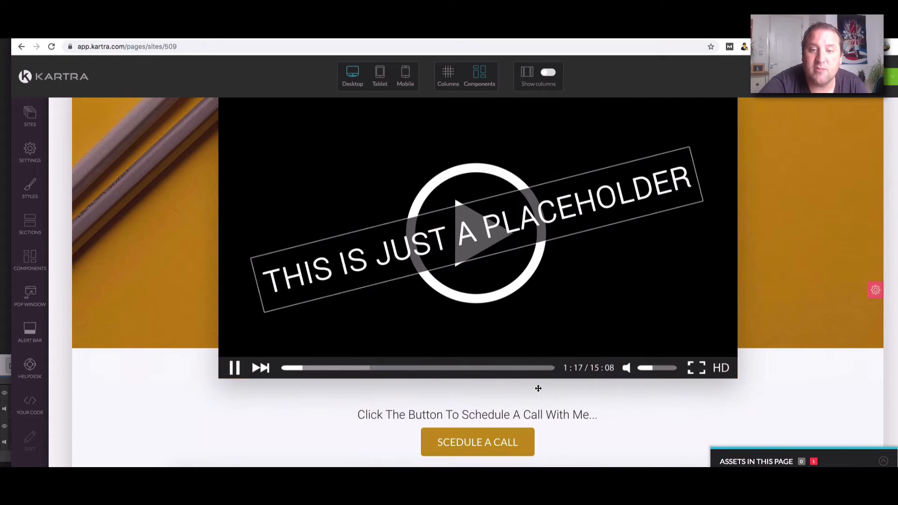
scroll(538, 393, down, 2)
scroll(538, 393, up, 2)
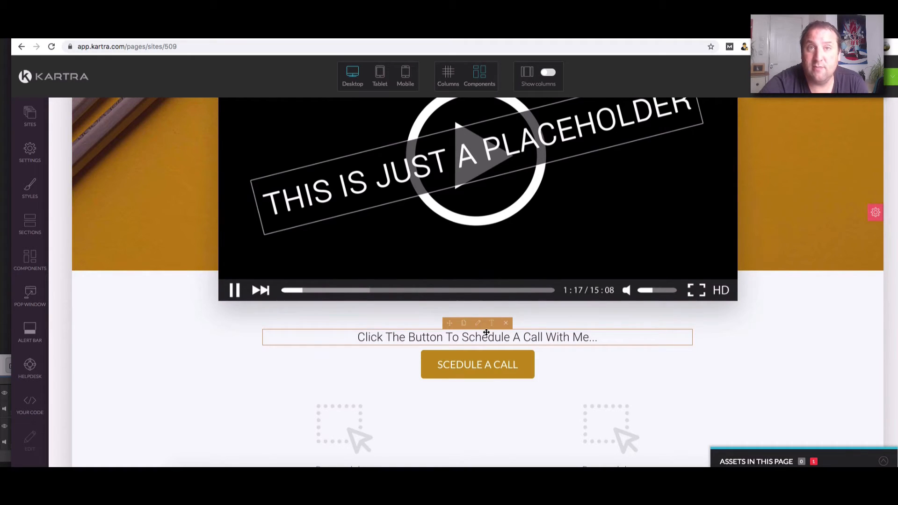
scroll(489, 327, up, 3)
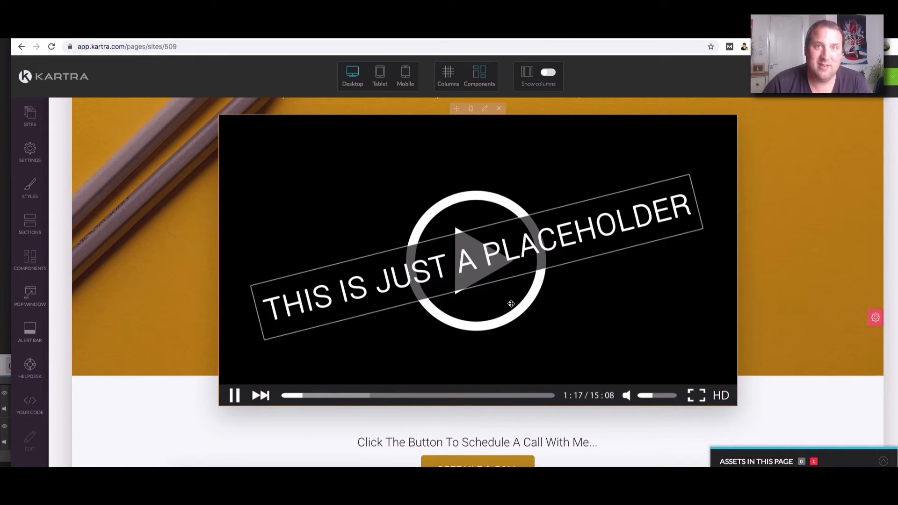
scroll(445, 311, up, 1)
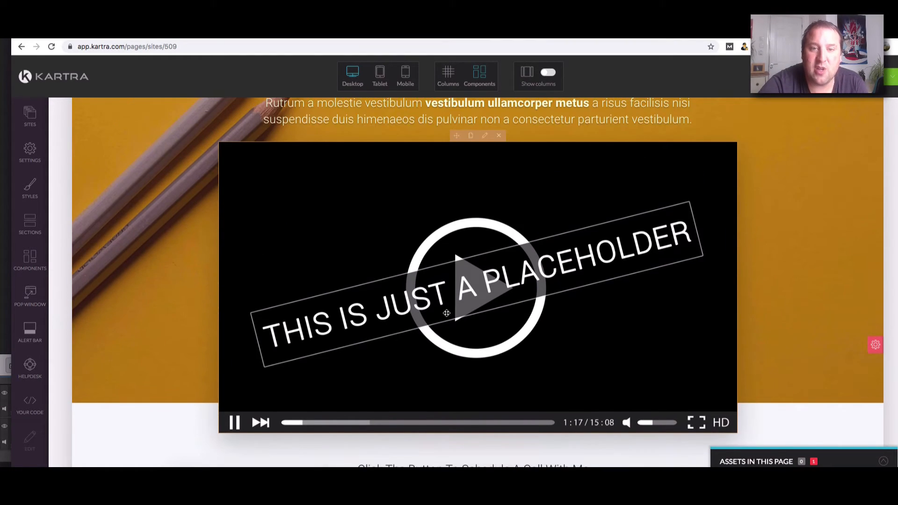
scroll(603, 303, down, 1)
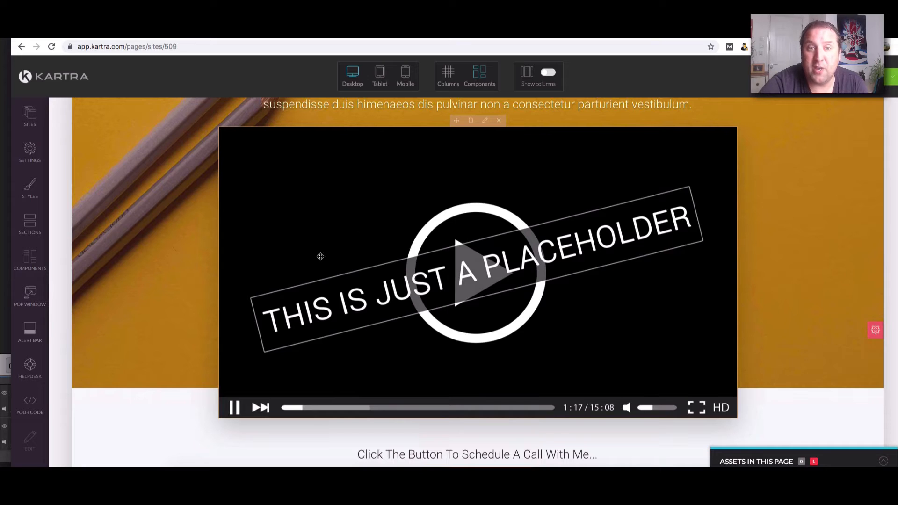
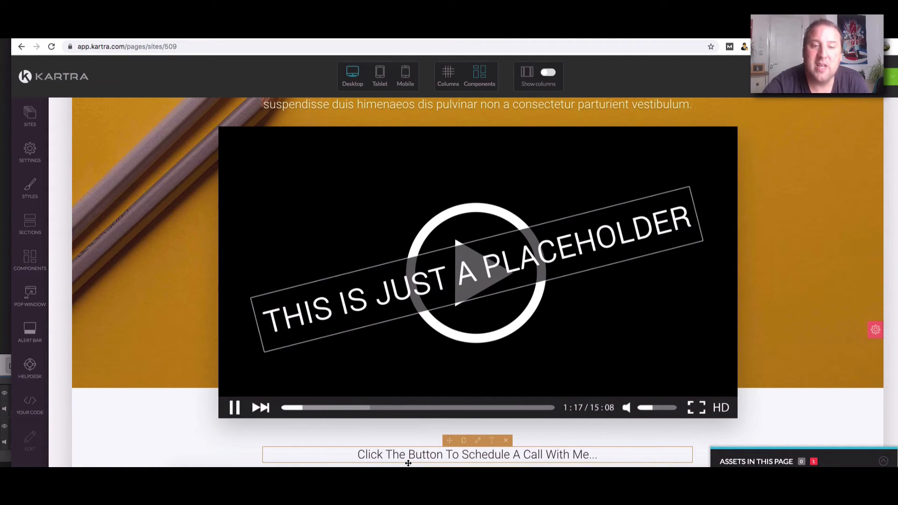
- Examine the VSL page's full layout from the headline down to the empty component slots, testimonials and footer
scroll(508, 310, down, 4)
scroll(498, 328, down, 5)
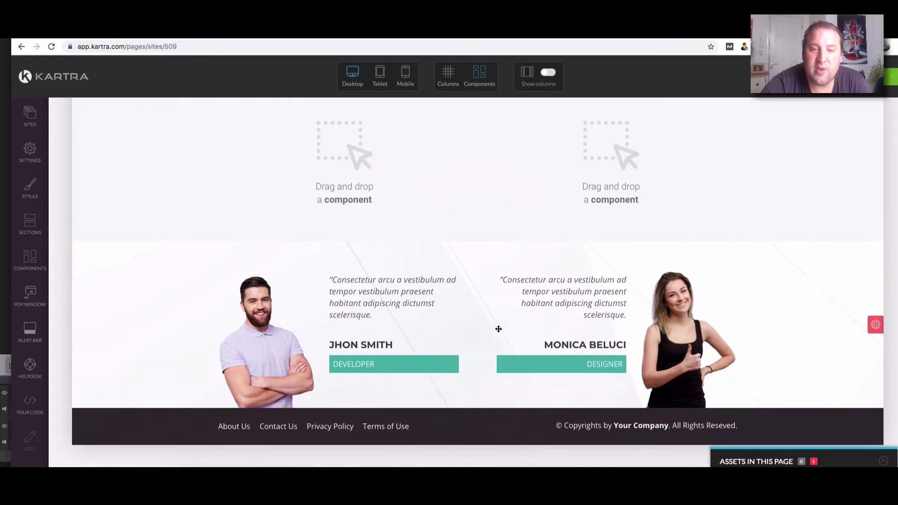
scroll(498, 329, up, 9)
scroll(498, 332, down, 8)
scroll(499, 335, up, 8)
scroll(499, 339, down, 9)
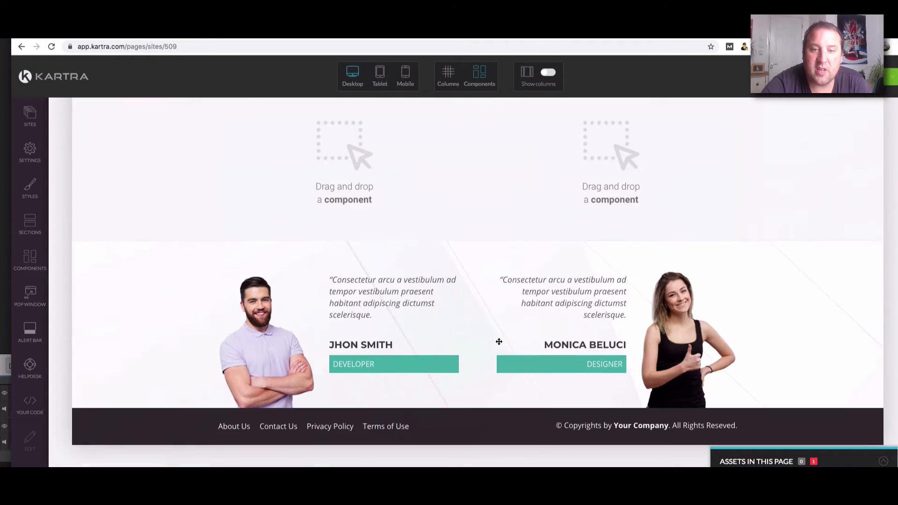
scroll(664, 283, up, 10)
scroll(533, 306, down, 3)
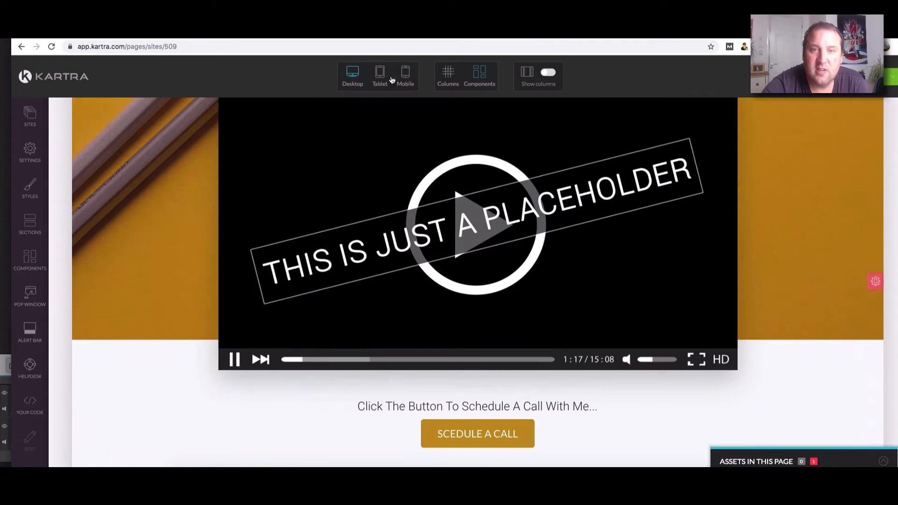
scroll(402, 180, up, 3)
scroll(447, 187, down, 6)
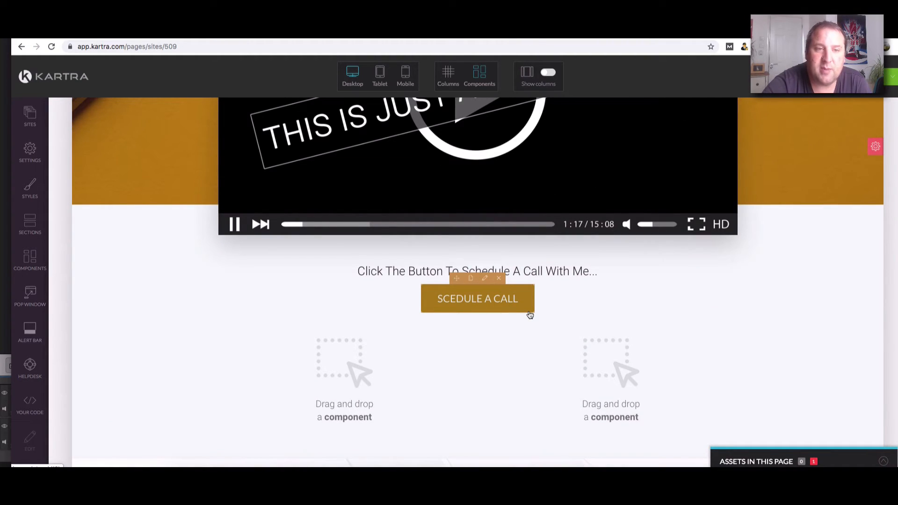
- Link the call scheduling button on the VSL page to the VSL Sales Call Kartra calendar
click(485, 278)
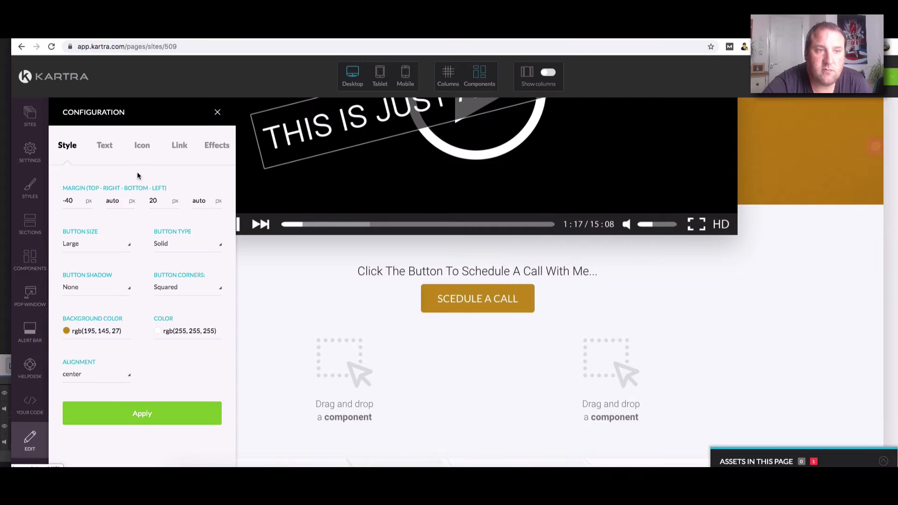
click(178, 144)
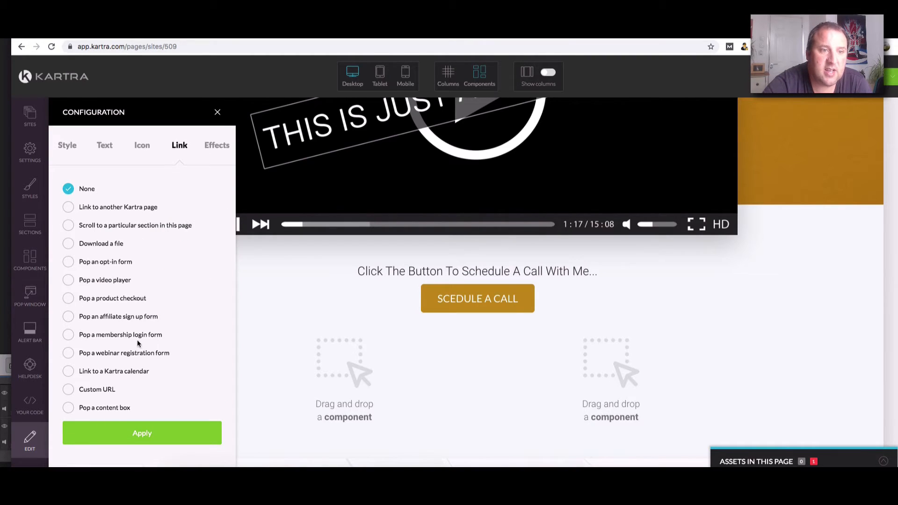
click(68, 371)
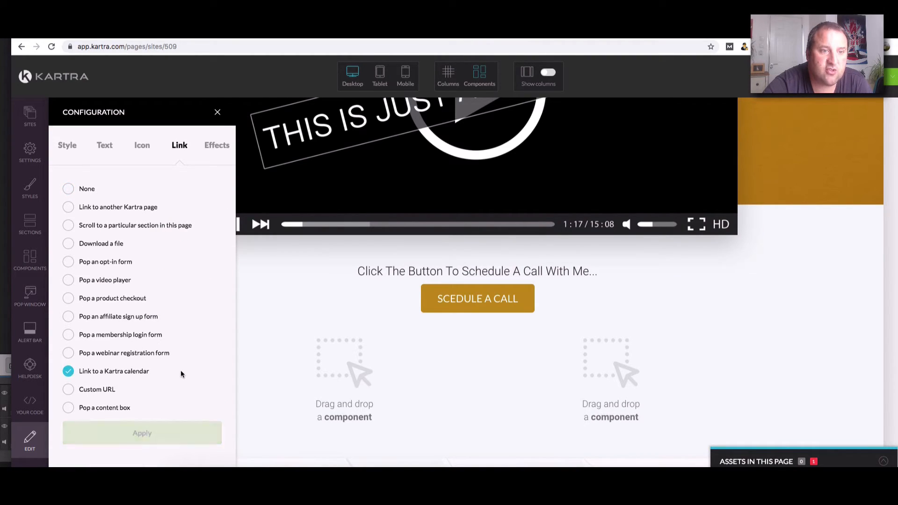
scroll(180, 372, down, 2)
click(147, 385)
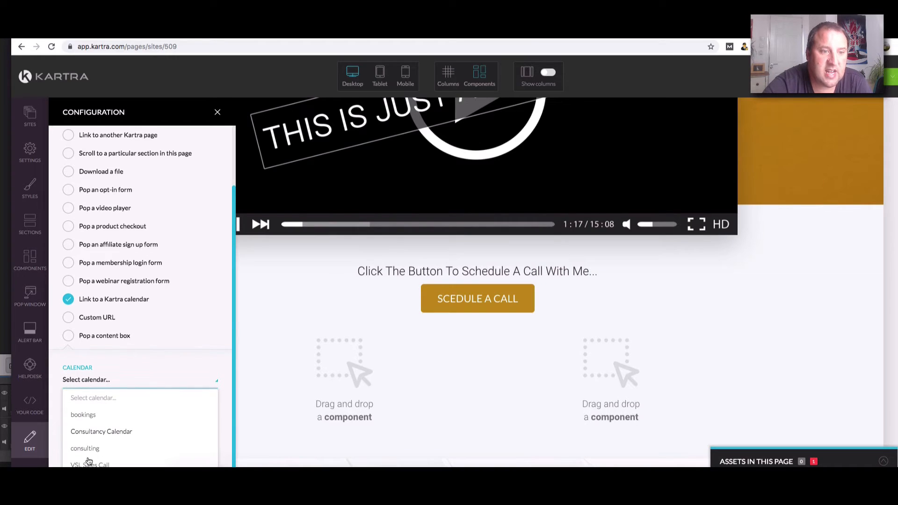
scroll(108, 453, down, 3)
click(94, 465)
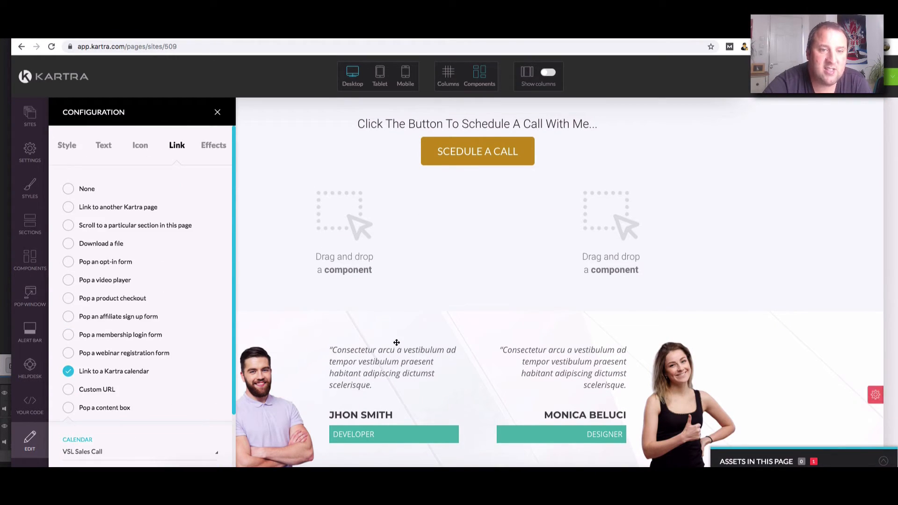
- Make the button's calendar link open in a new tab, apply the settings and close the configuration
scroll(140, 421, down, 2)
click(70, 414)
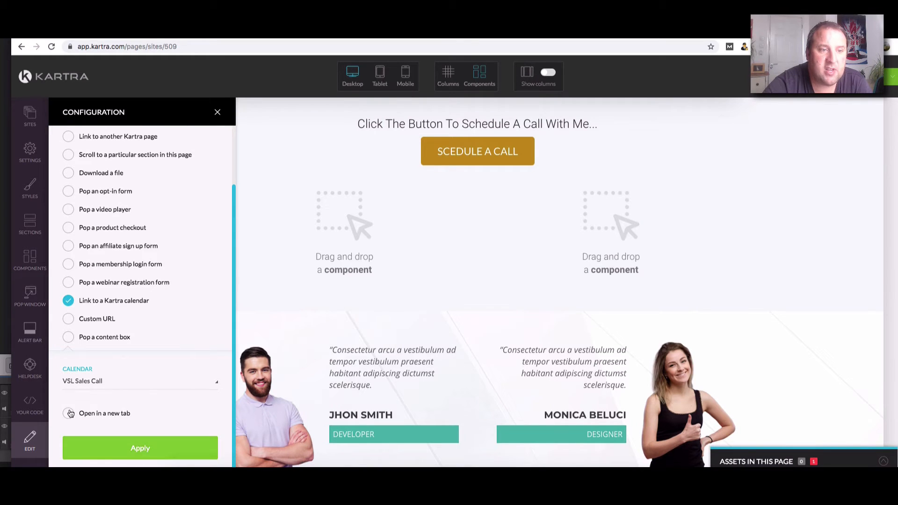
scroll(477, 344, up, 8)
scroll(515, 349, down, 4)
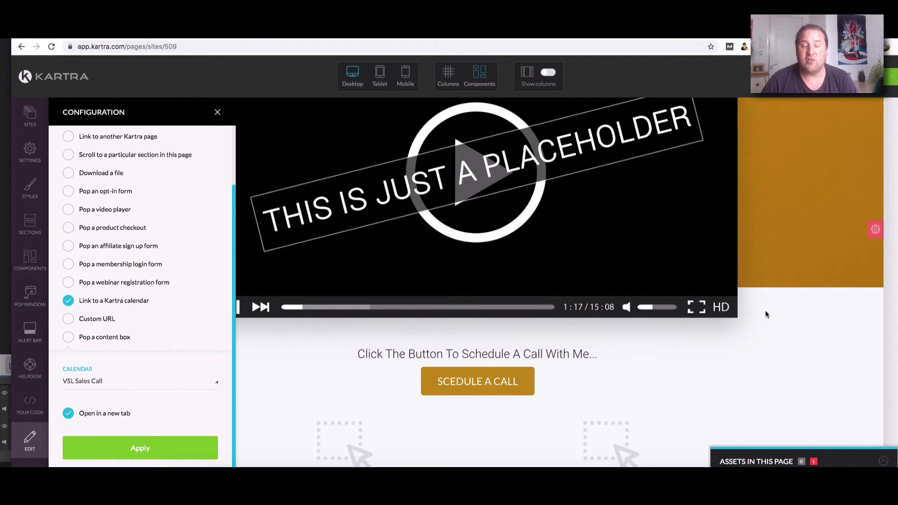
scroll(676, 328, up, 3)
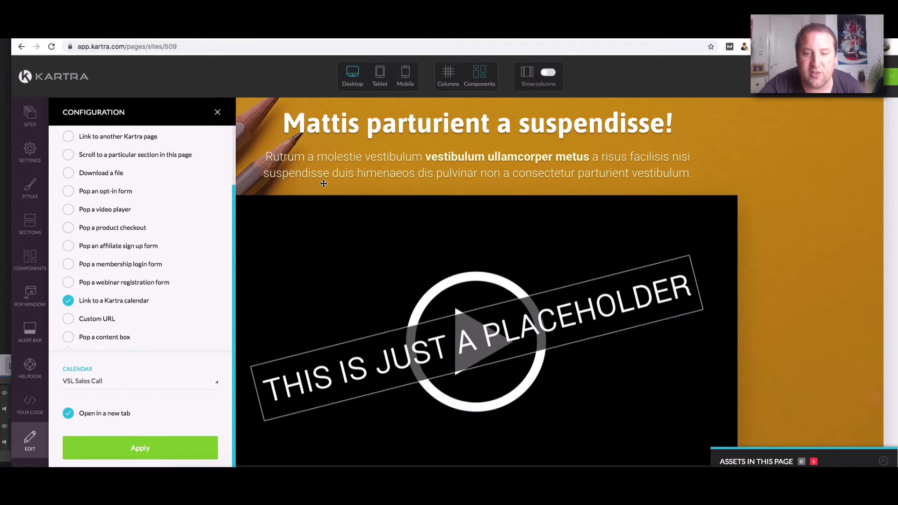
scroll(393, 322, down, 3)
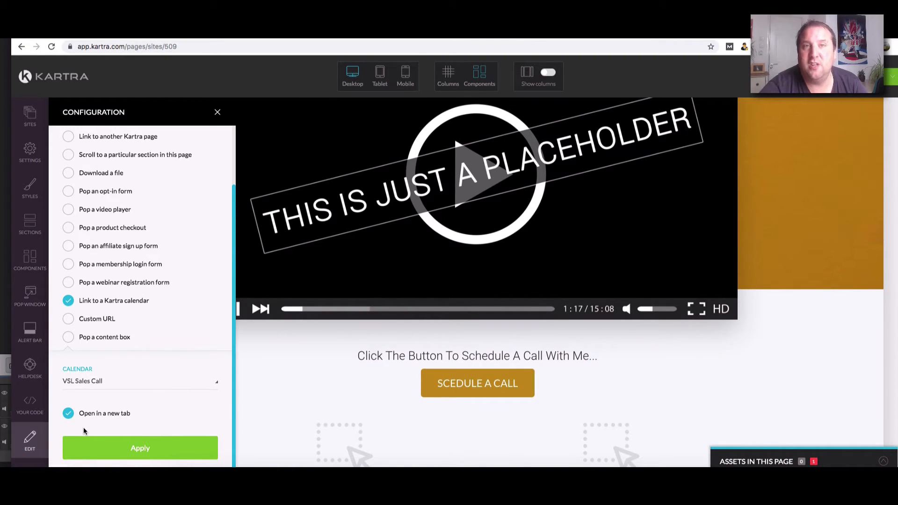
scroll(197, 370, up, 2)
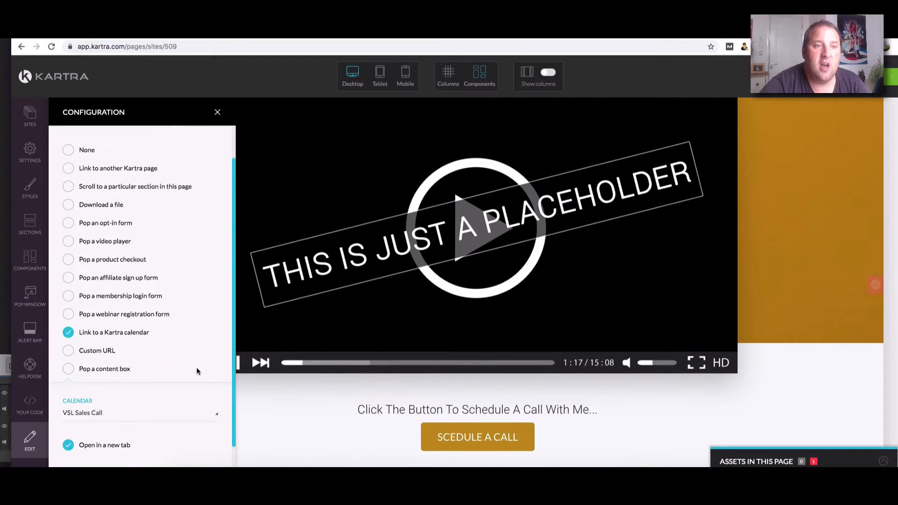
click(157, 450)
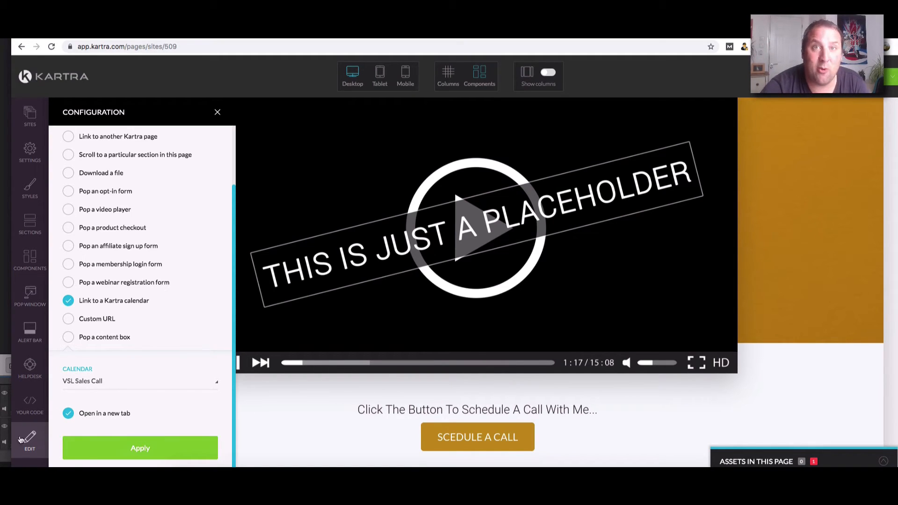
click(122, 448)
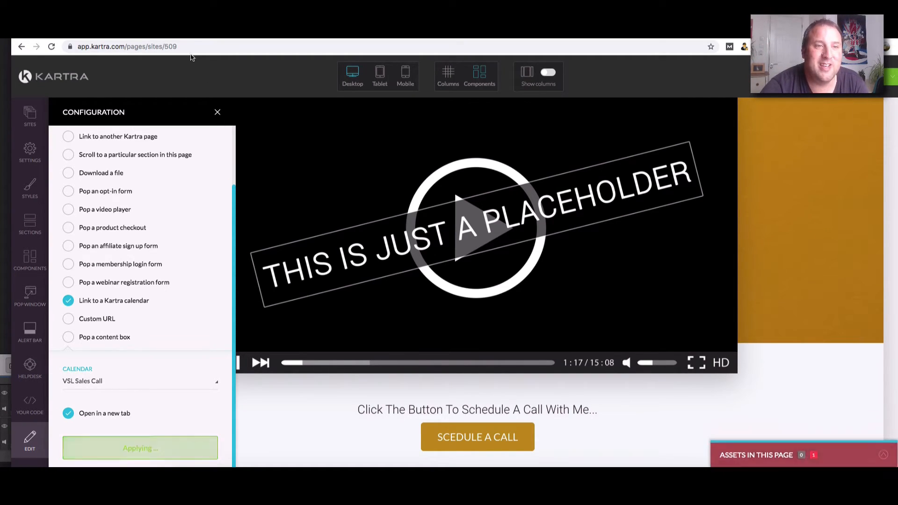
click(218, 114)
- Publish the VSL page and dismiss the page link and code options
scroll(623, 311, down, 5)
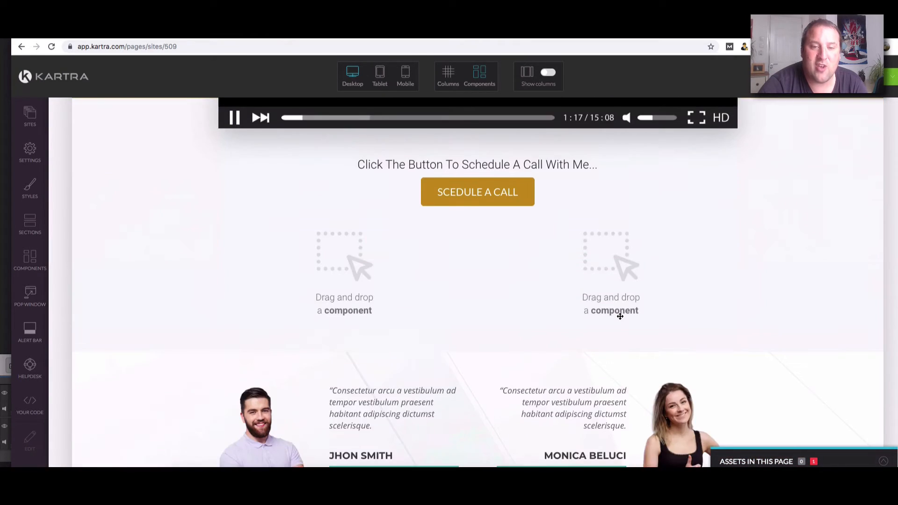
scroll(619, 314, up, 3)
scroll(590, 345, down, 1)
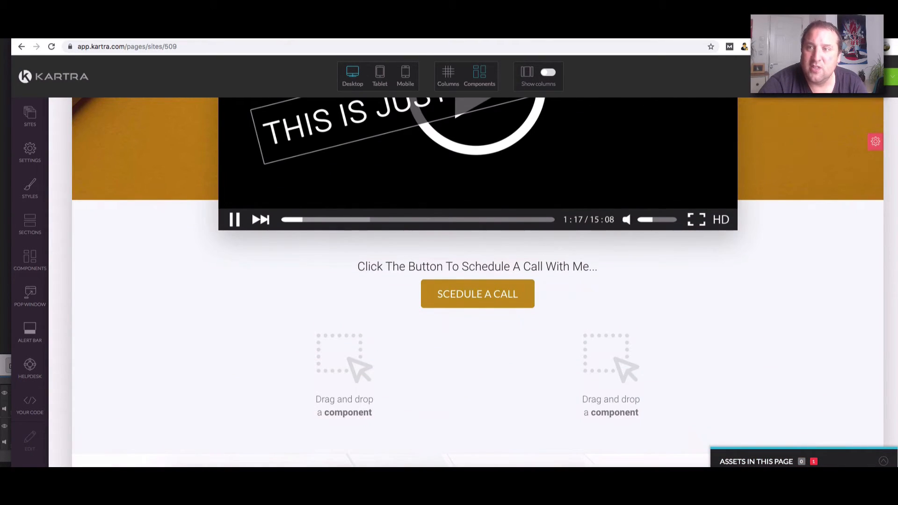
click(891, 76)
click(835, 178)
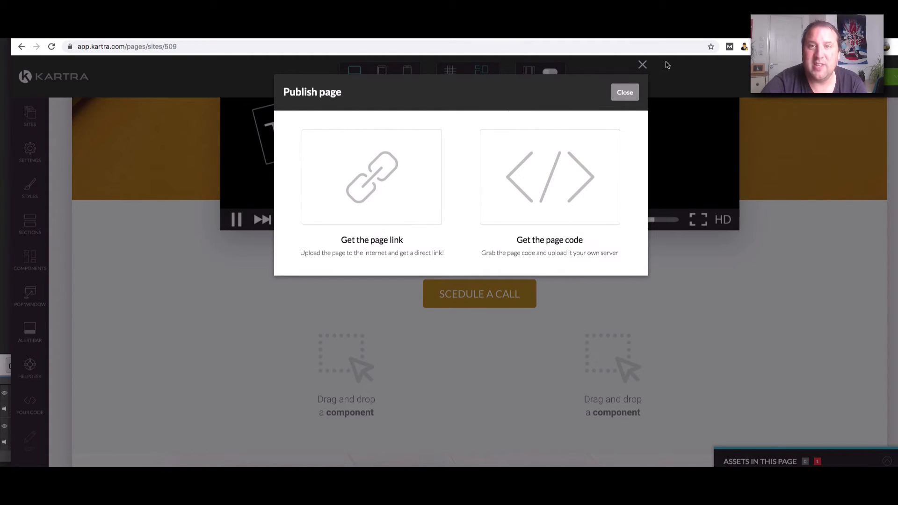
click(626, 92)
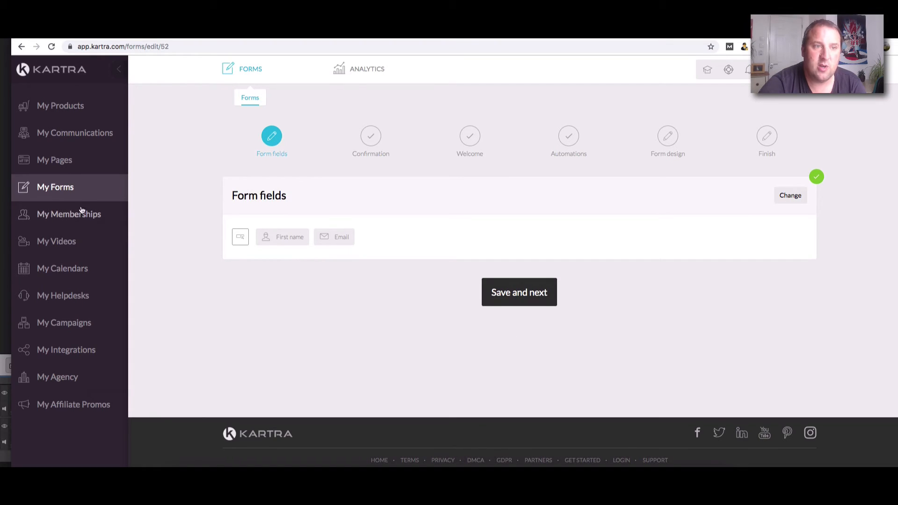
- Go from the forms to the communication sequences and resume activity on the VSL sequence
click(66, 187)
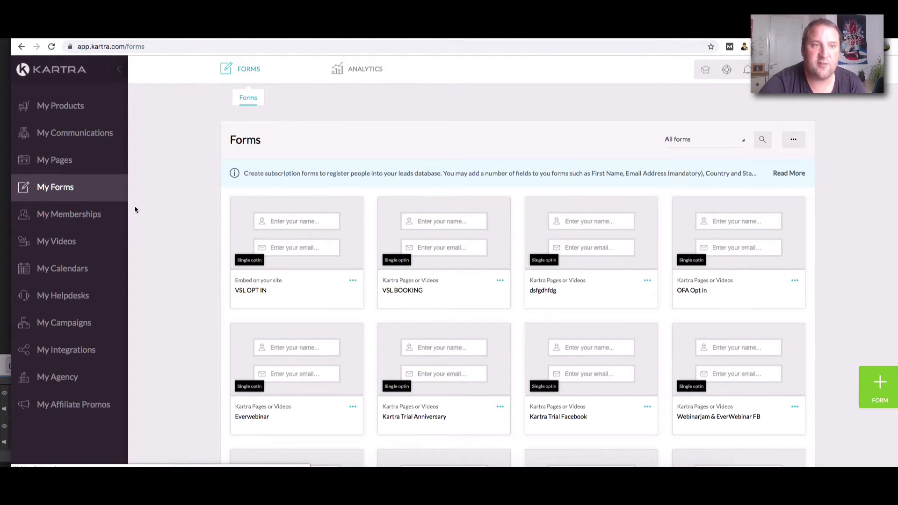
click(93, 135)
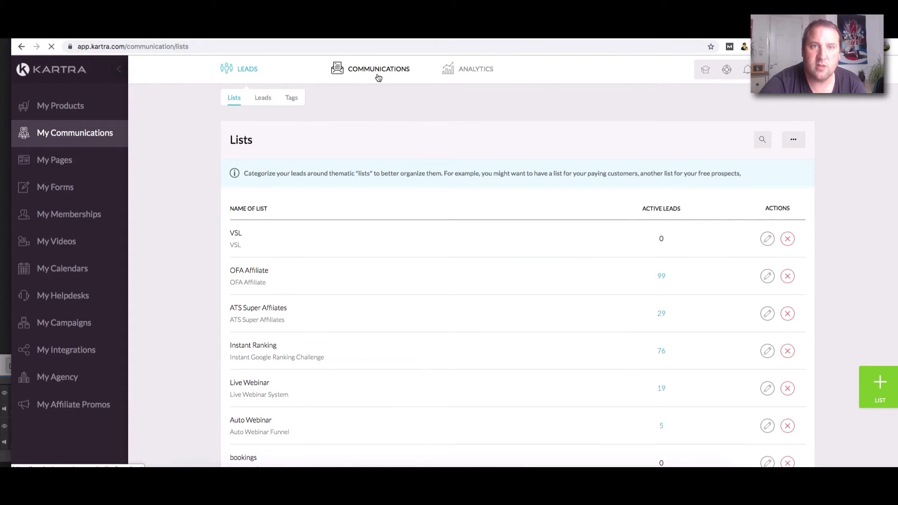
click(373, 96)
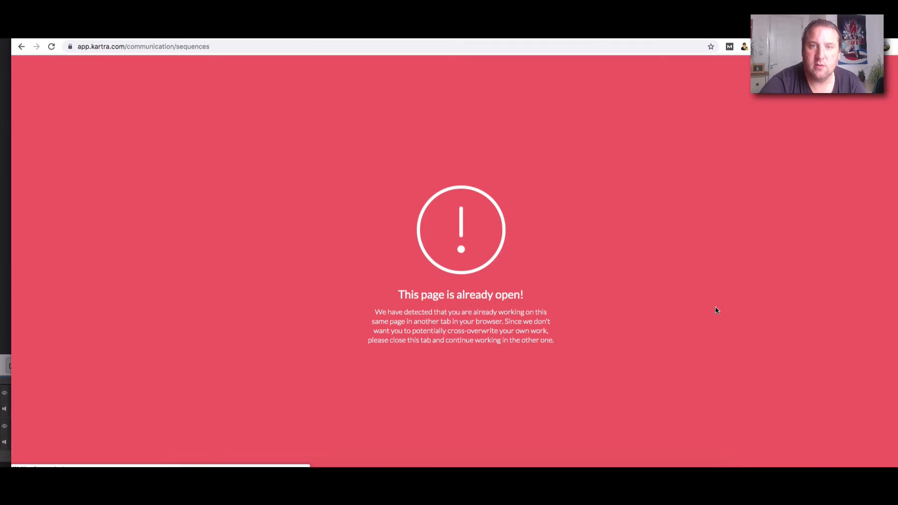
click(22, 47)
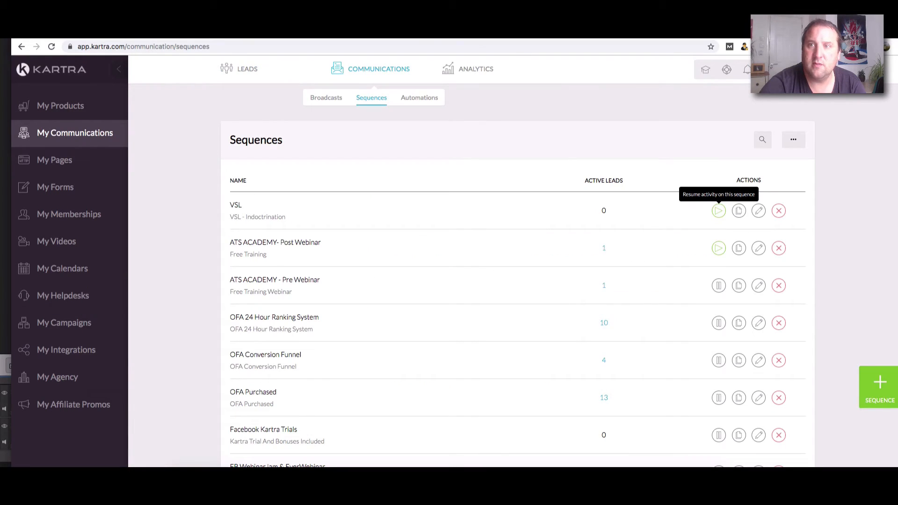
click(720, 213)
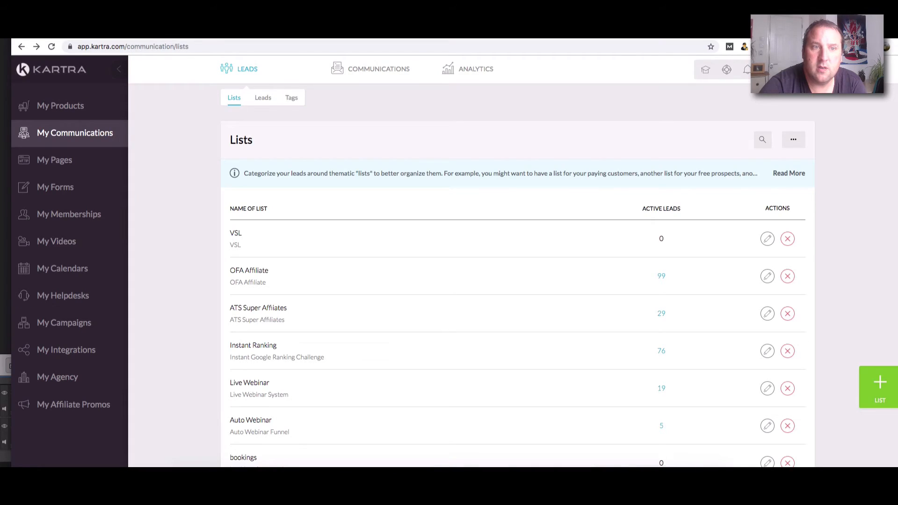
- Open the VSL OPT IN form for editing and keep its form fields to reach the confirmation settings
click(56, 187)
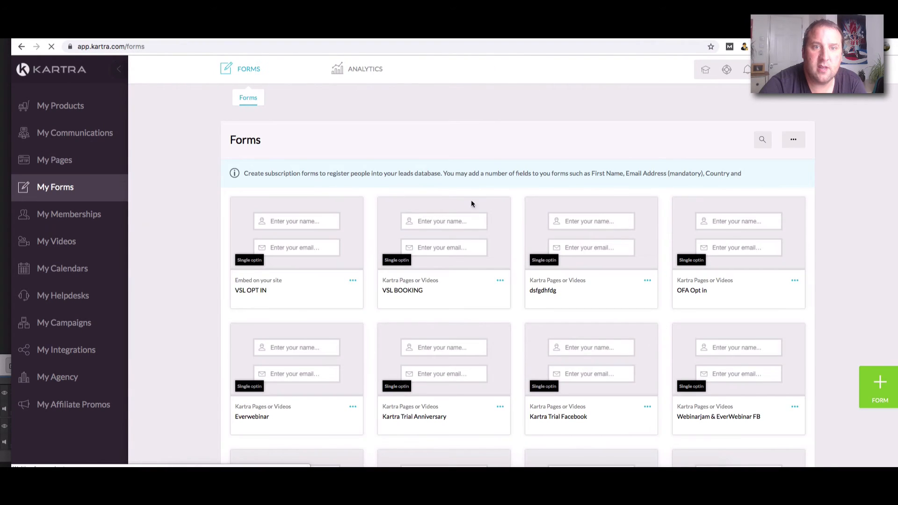
click(353, 281)
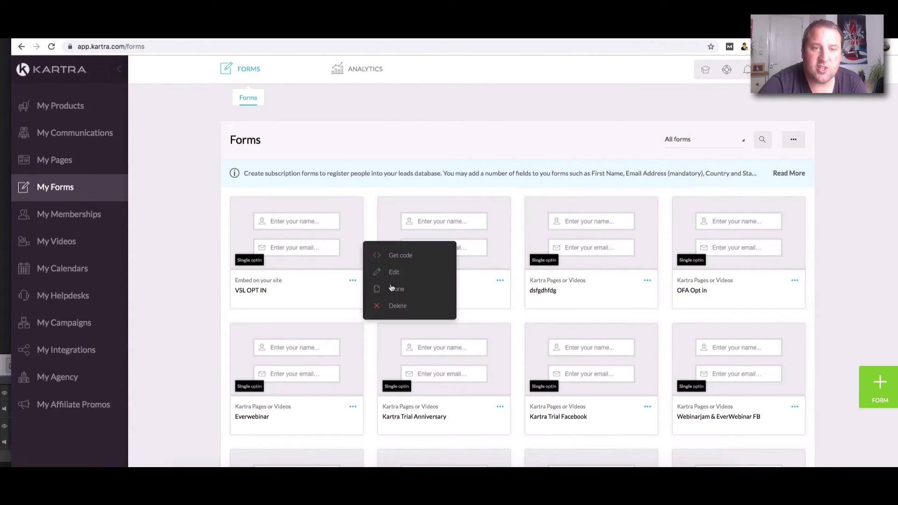
click(395, 272)
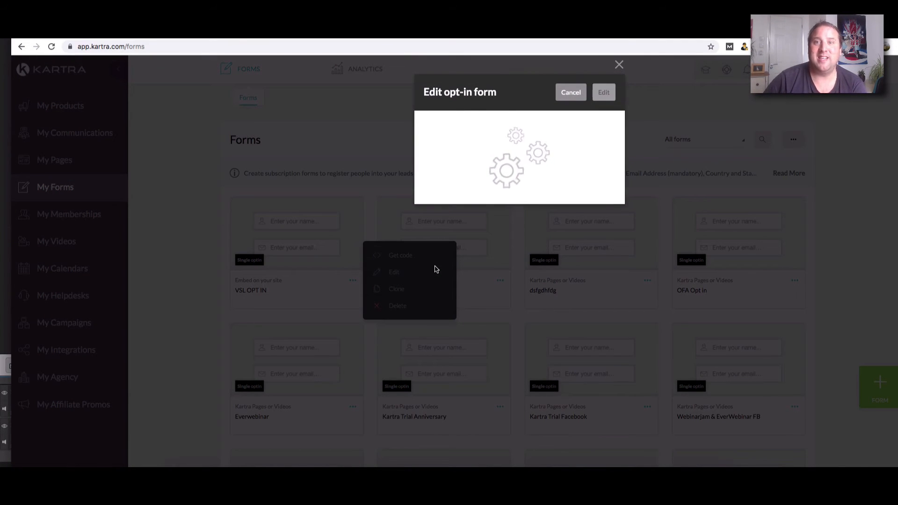
click(607, 92)
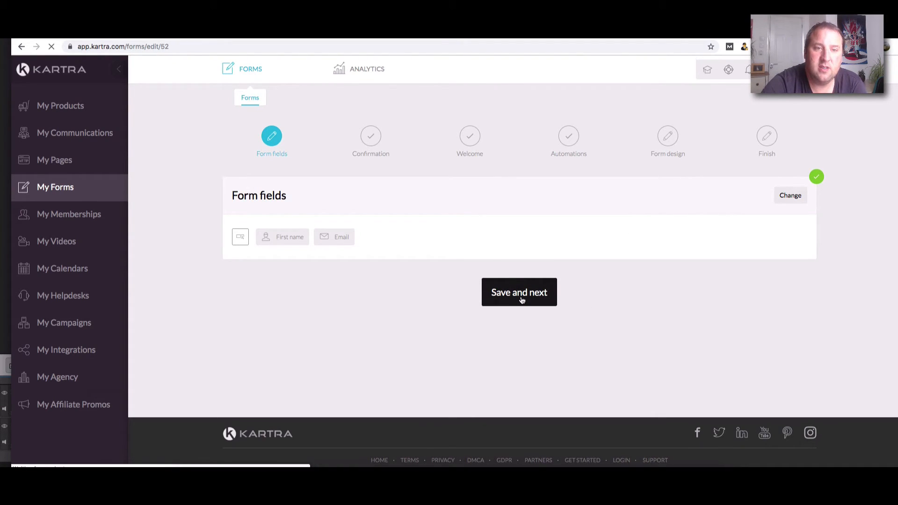
click(522, 300)
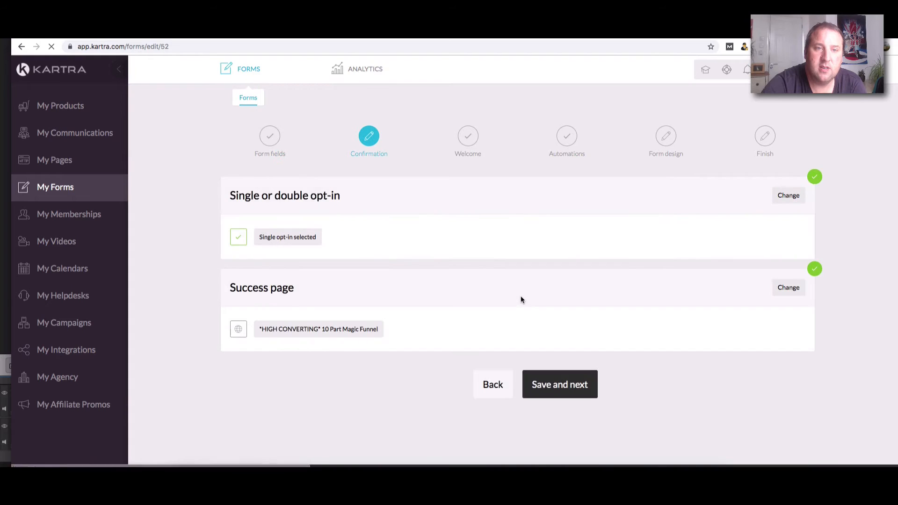
- Set the form's success page to VSL PAGE from the VSL site, save it and continue to the welcome settings
click(779, 285)
click(401, 334)
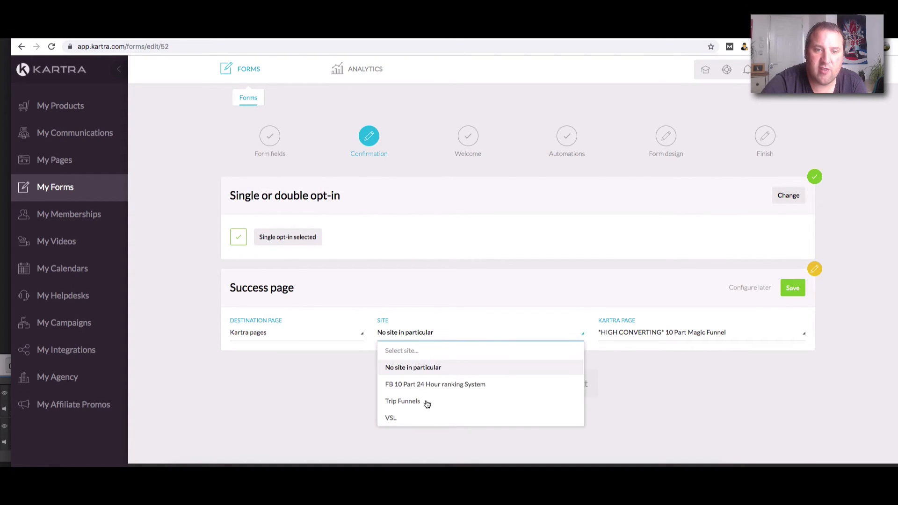
click(401, 417)
click(661, 334)
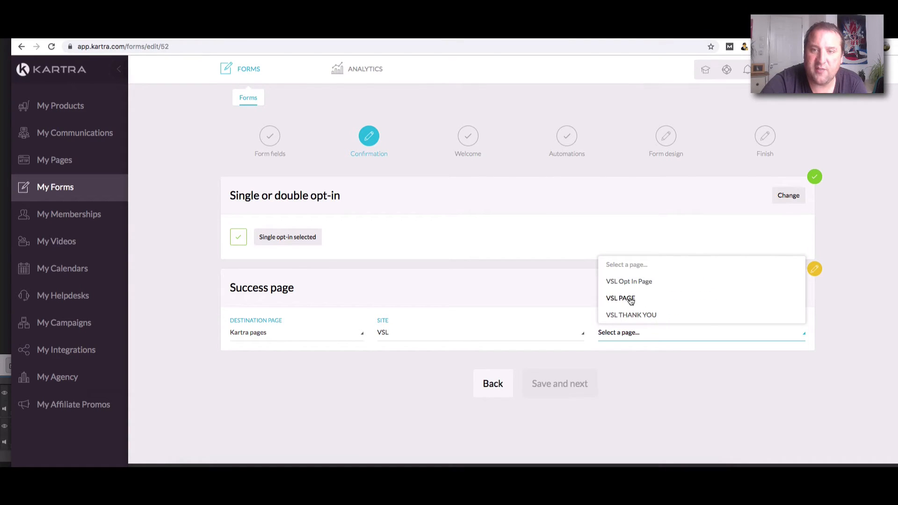
click(631, 299)
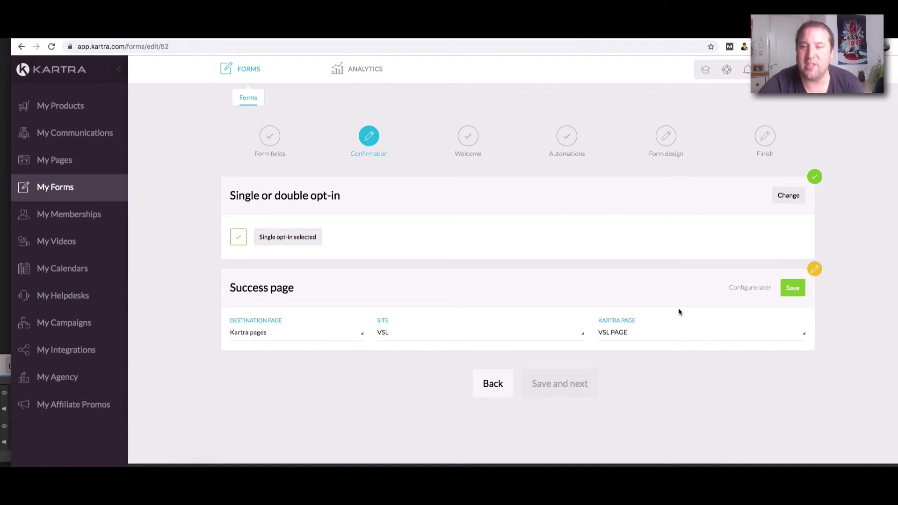
click(794, 288)
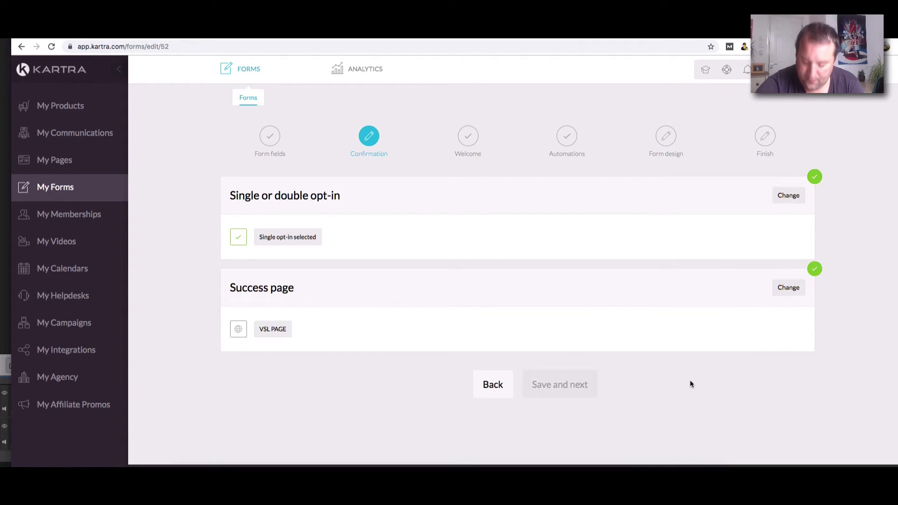
click(583, 384)
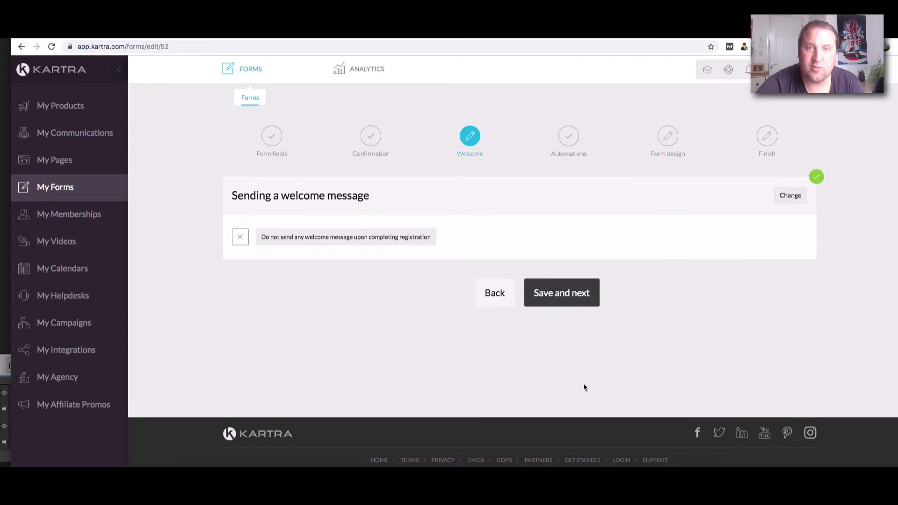
- Keep the welcome setting and subscribe the form's registrants to the VSL sequence at step 2, the VSL Welcome email, saving the choice
click(561, 294)
scroll(437, 310, down, 2)
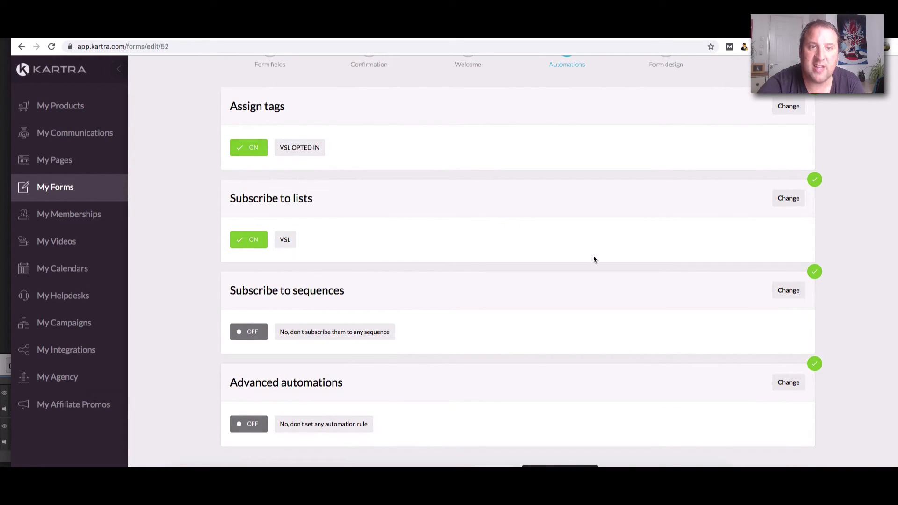
click(788, 290)
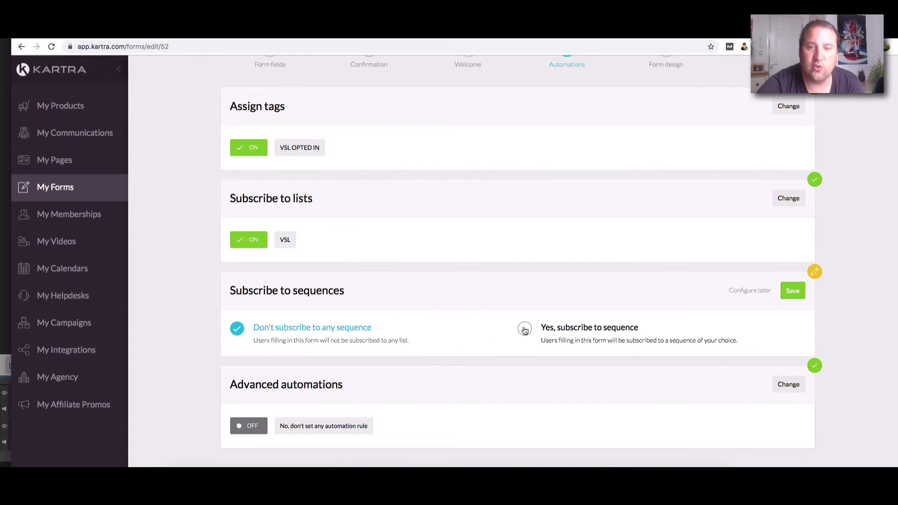
click(646, 355)
click(492, 378)
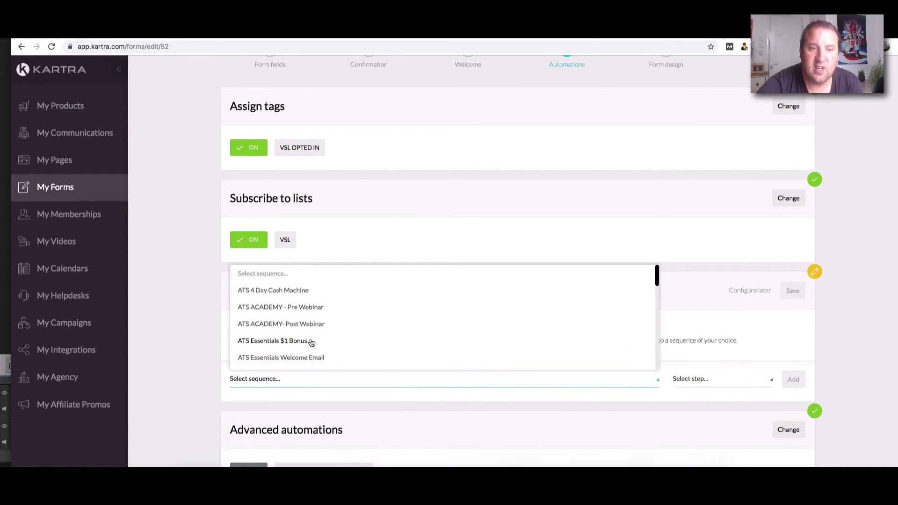
scroll(309, 342, down, 5)
scroll(280, 356, down, 3)
click(242, 327)
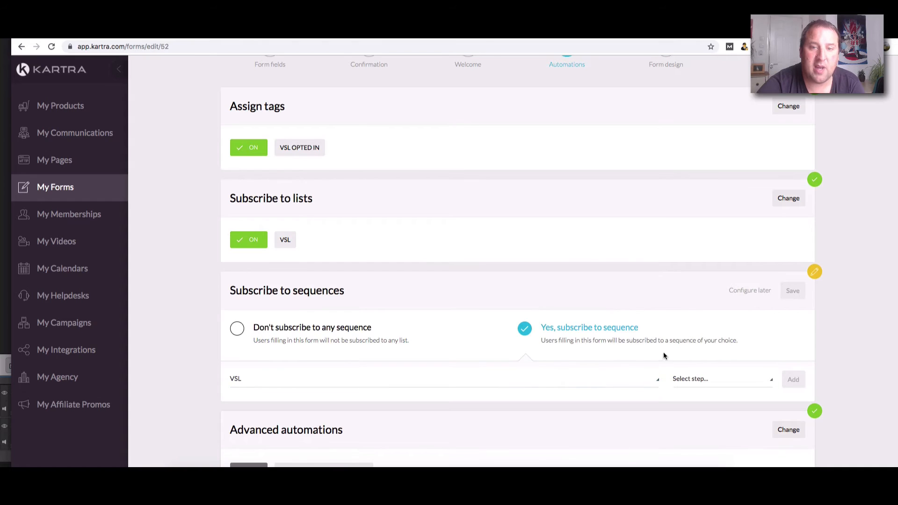
click(723, 379)
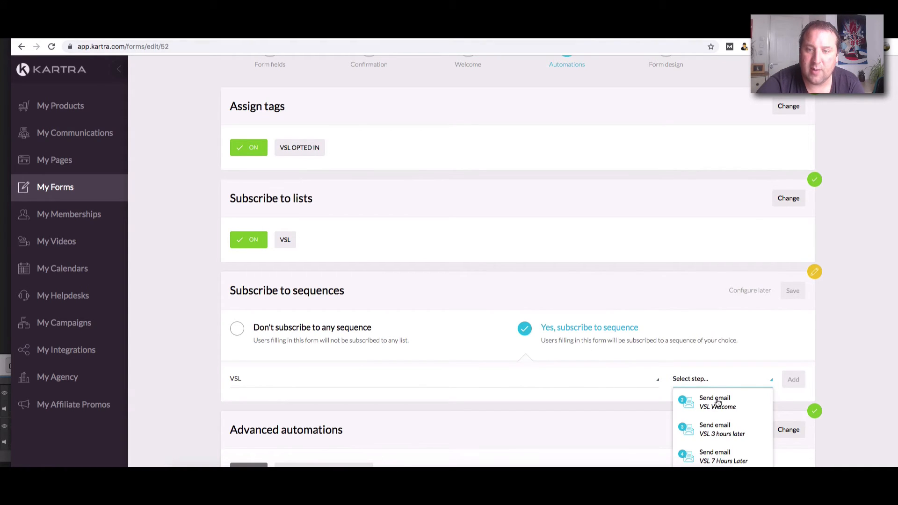
click(719, 403)
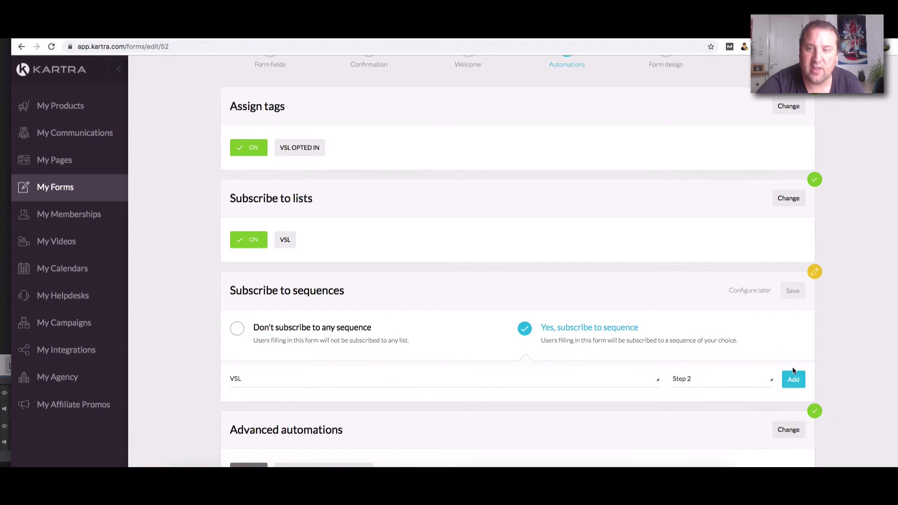
click(794, 380)
click(790, 293)
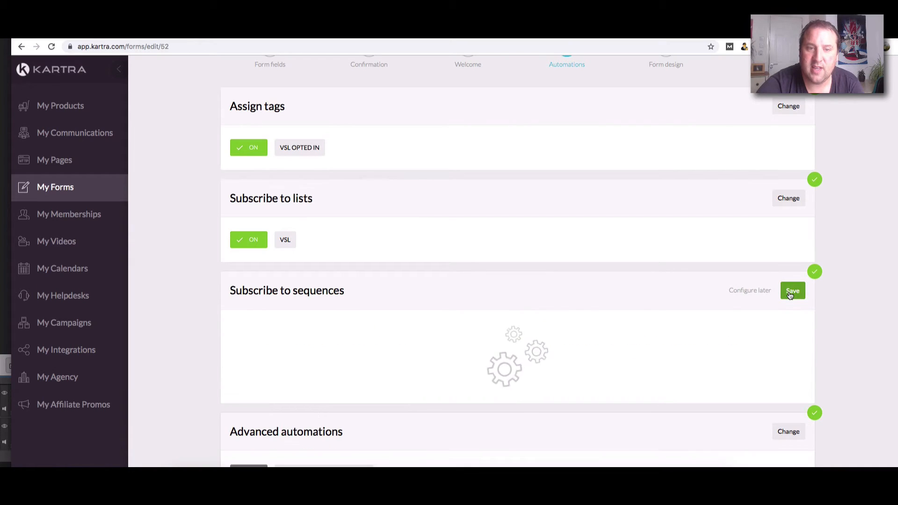
- Save the automations and keep the embedded form design to finish the VSL OPT IN form
scroll(631, 355, down, 3)
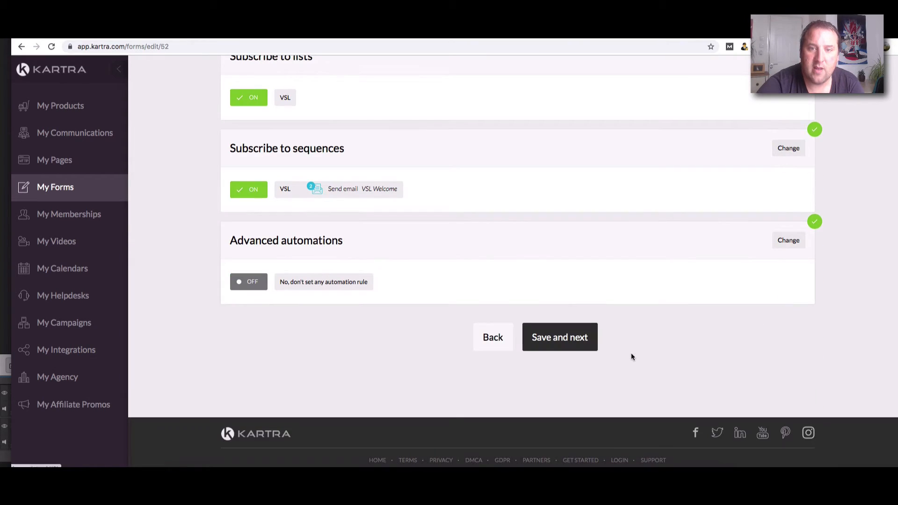
click(562, 347)
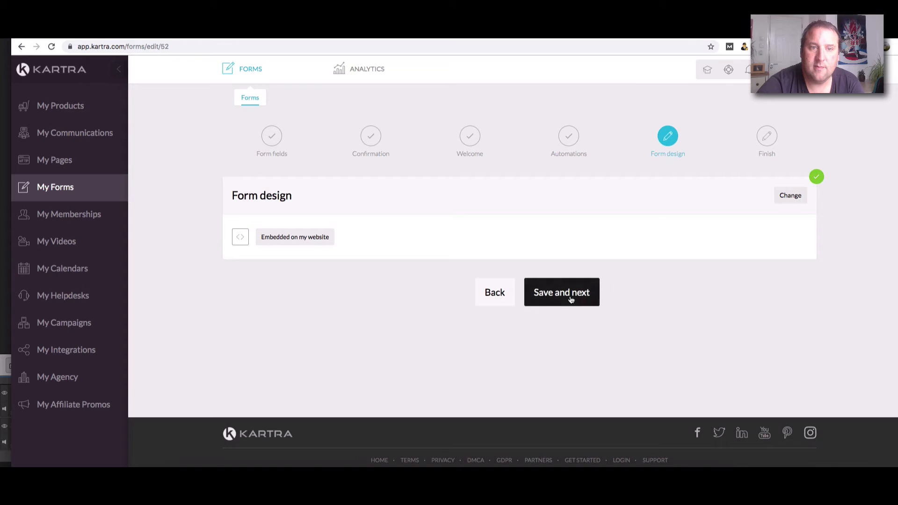
click(571, 293)
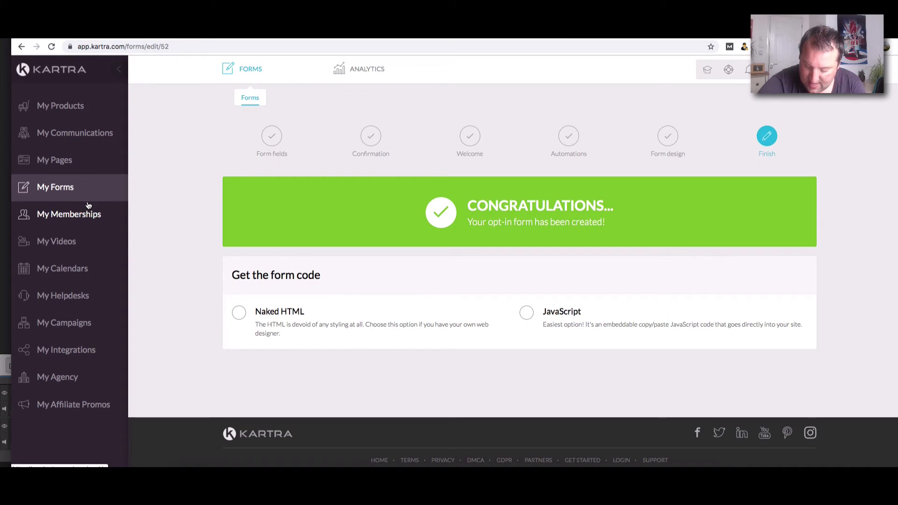
- Open the VSL BOOKING form for editing and keep its form fields to reach the confirmation settings
click(54, 192)
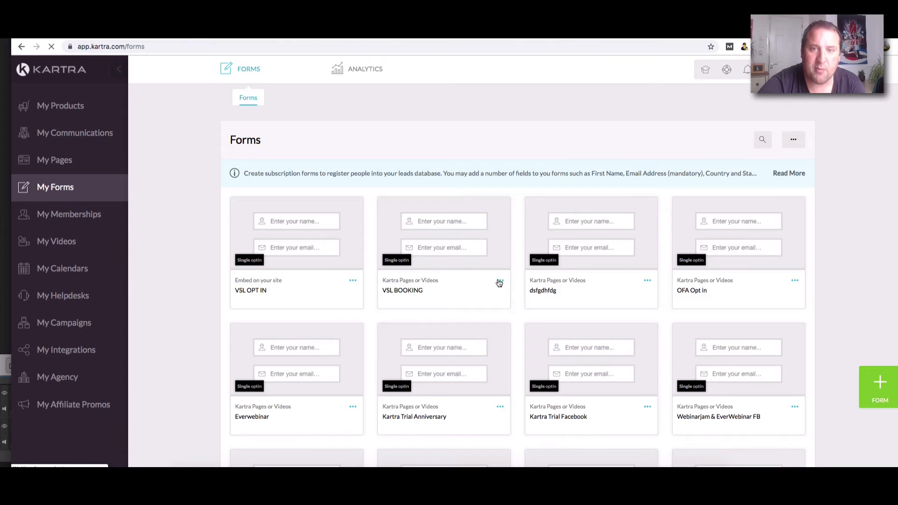
click(500, 281)
click(541, 272)
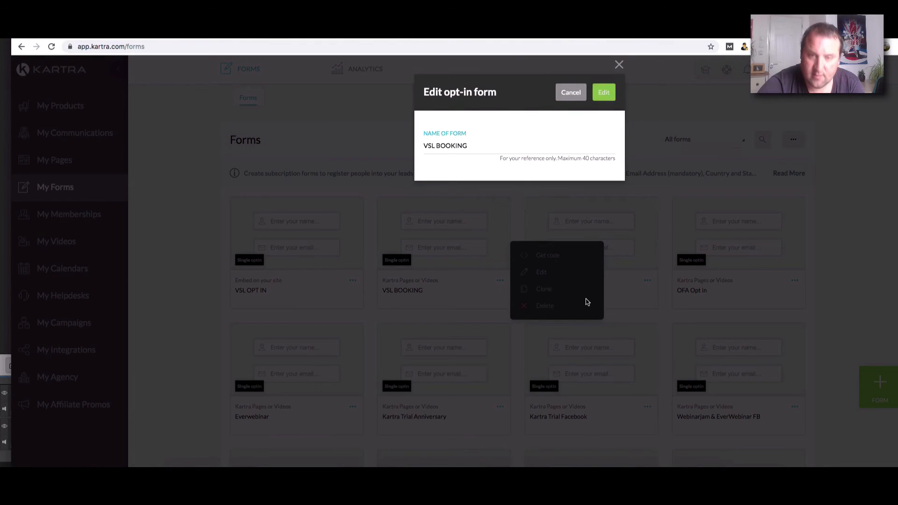
key(Return)
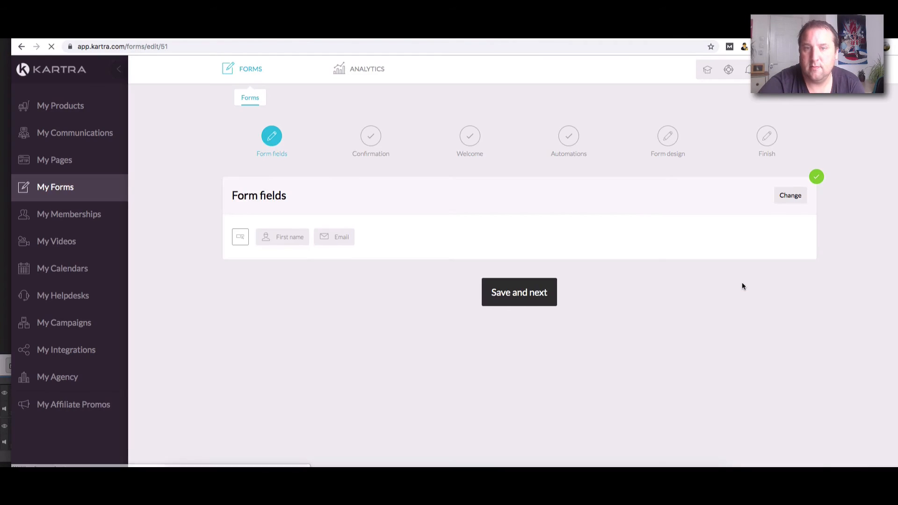
click(525, 293)
scroll(523, 291, down, 2)
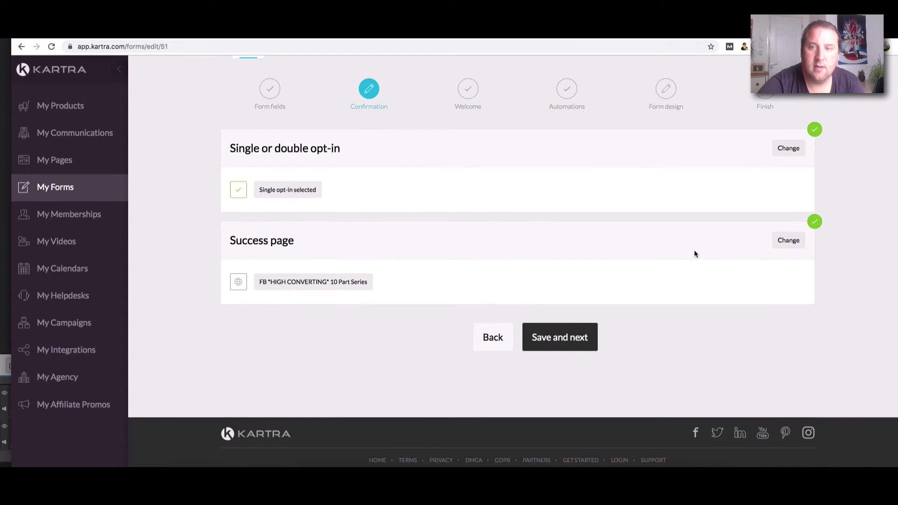
- Set the booking form's success page to VSL THANK YOU from the VSL site and save it
click(788, 240)
click(403, 286)
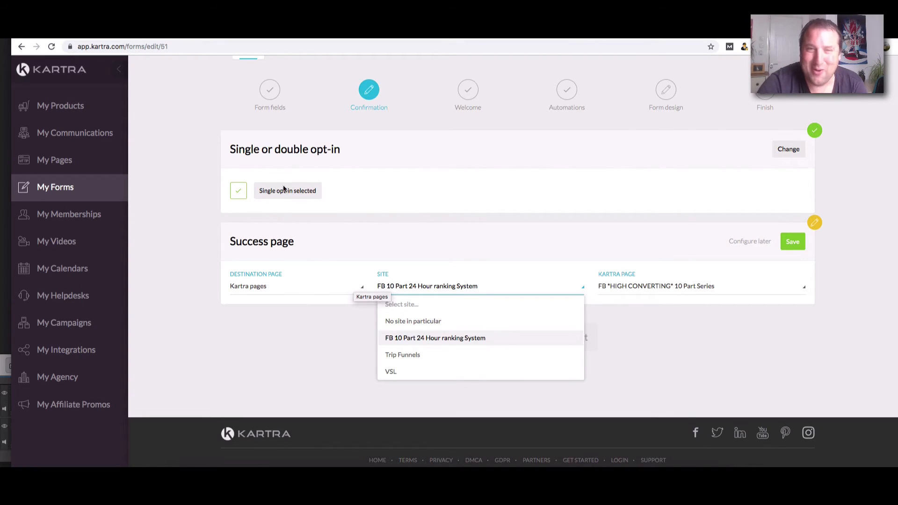
click(454, 288)
click(455, 288)
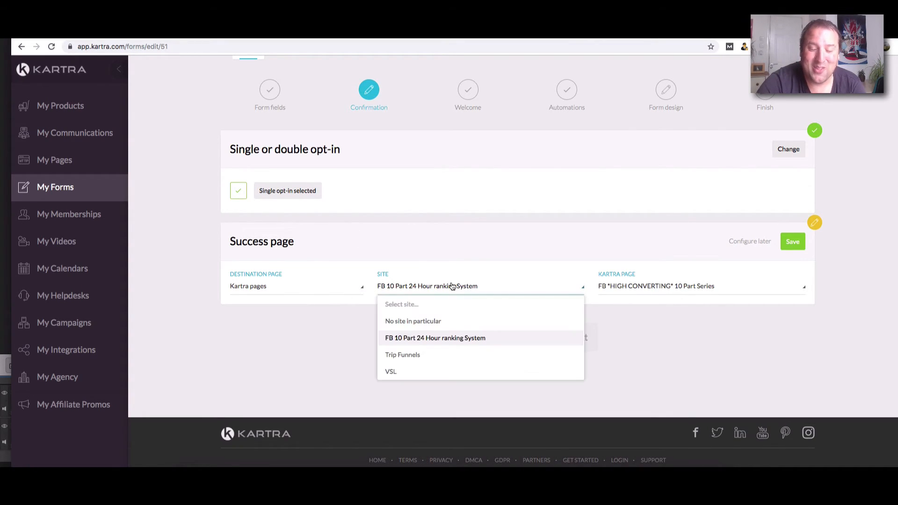
click(436, 290)
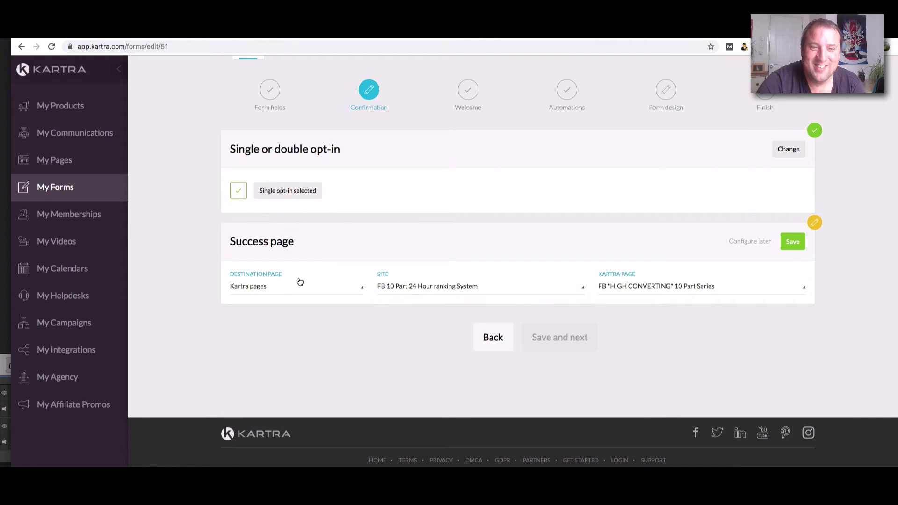
click(437, 286)
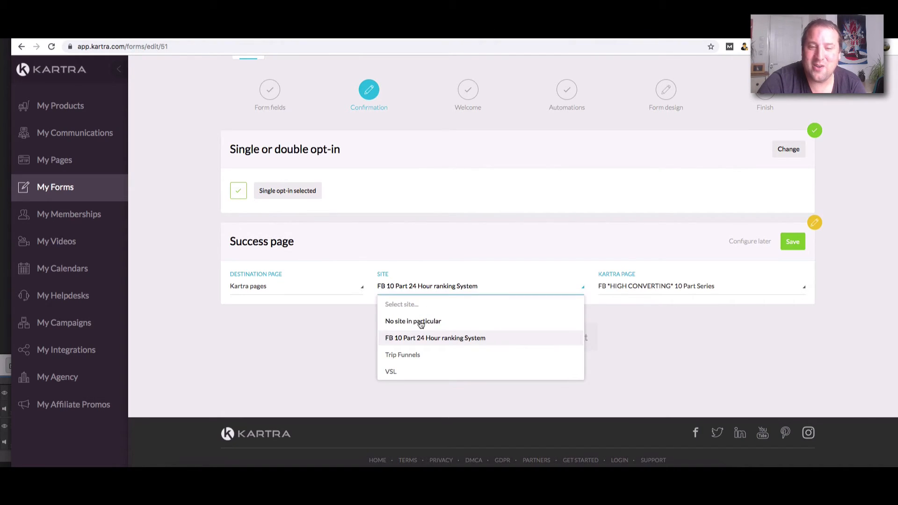
click(406, 371)
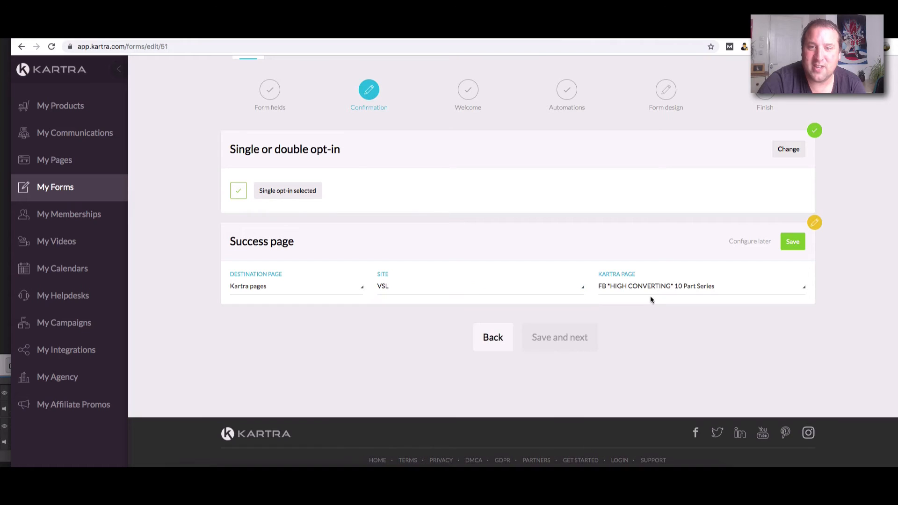
click(651, 290)
click(644, 357)
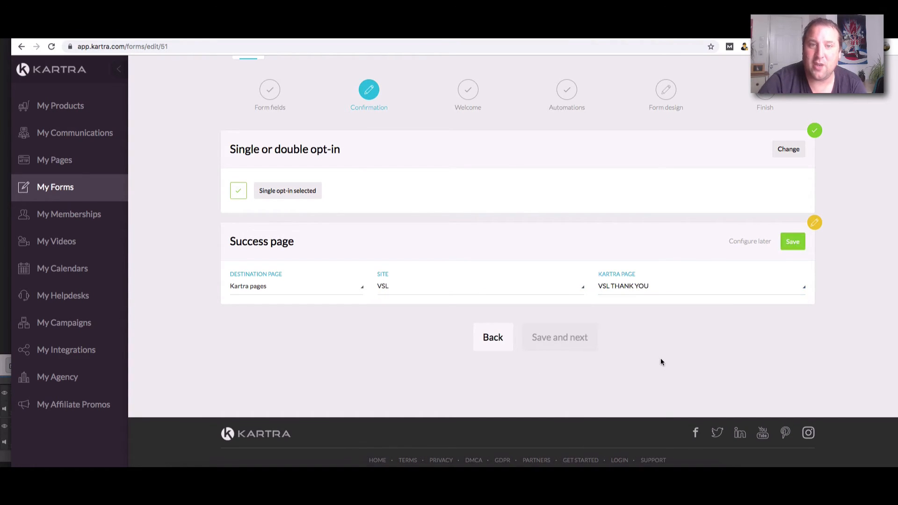
scroll(538, 266, up, 2)
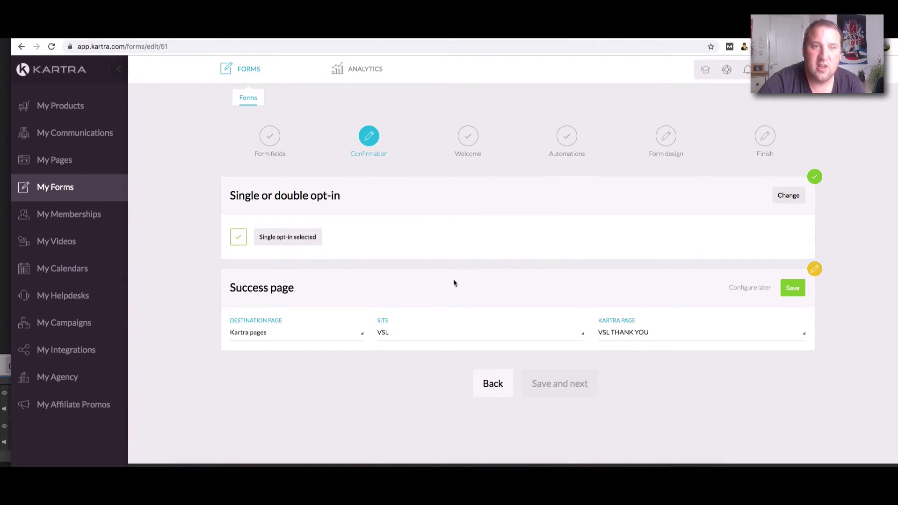
scroll(527, 256, down, 1)
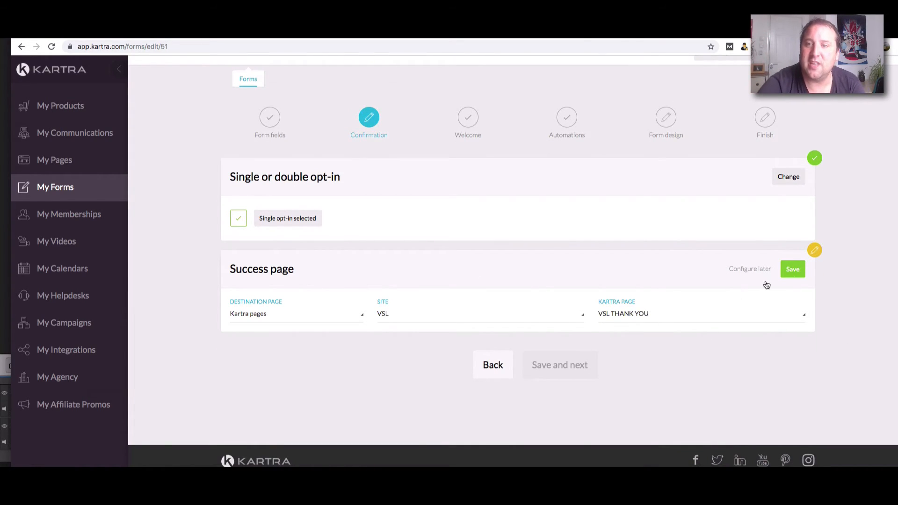
click(801, 273)
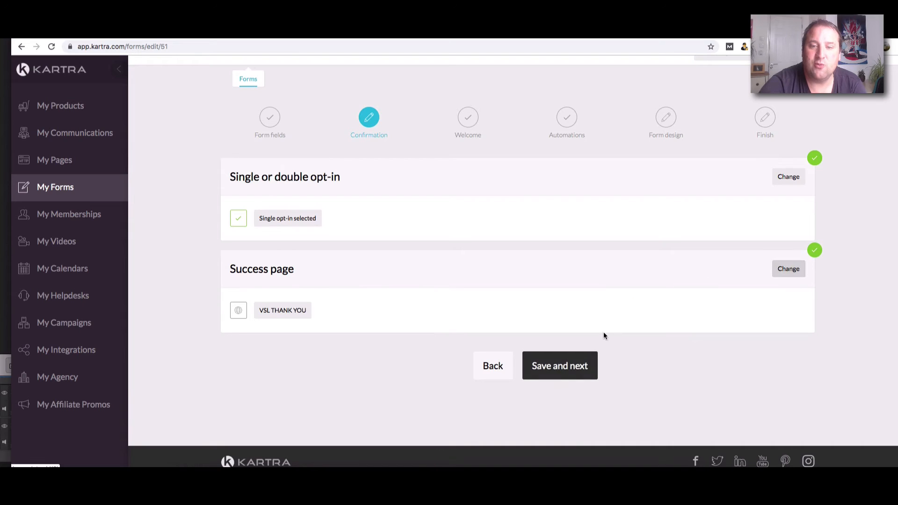
- Keep the booking form's welcome, automation and form design settings, saving each stage to finish the form
click(579, 366)
click(570, 290)
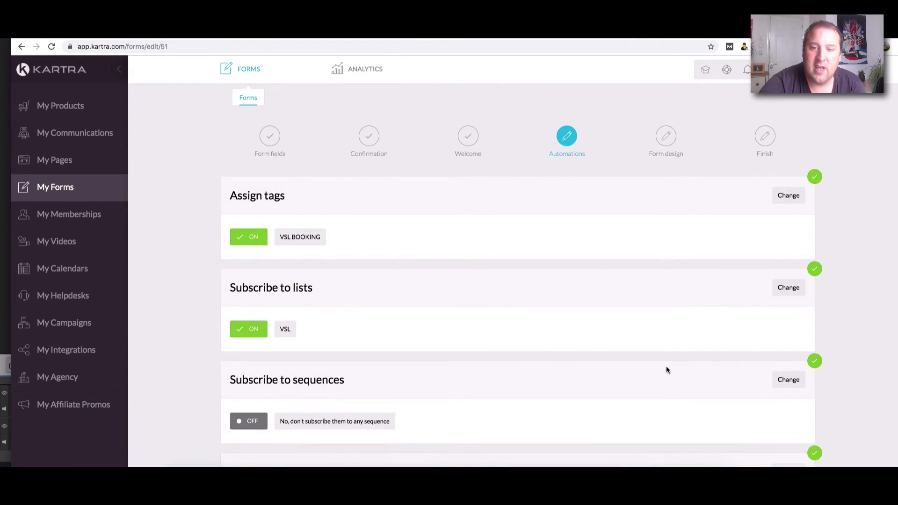
scroll(608, 369, down, 5)
click(589, 377)
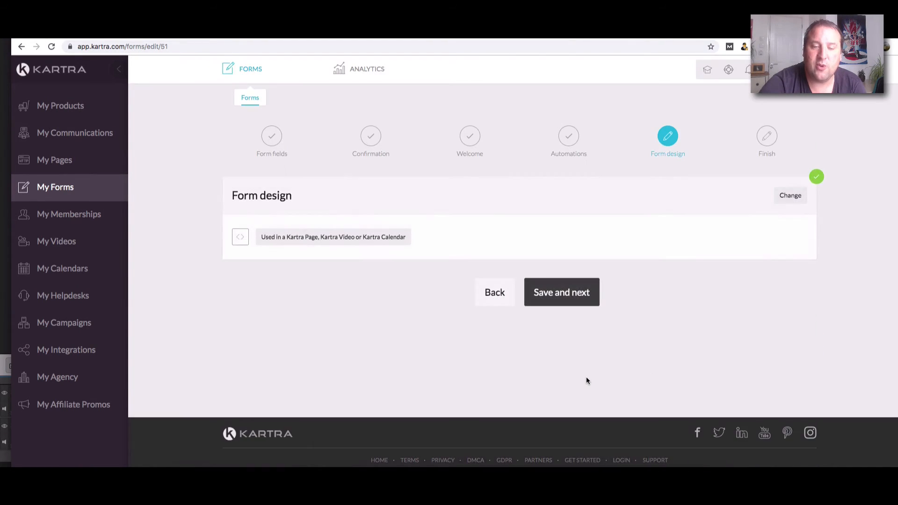
click(566, 302)
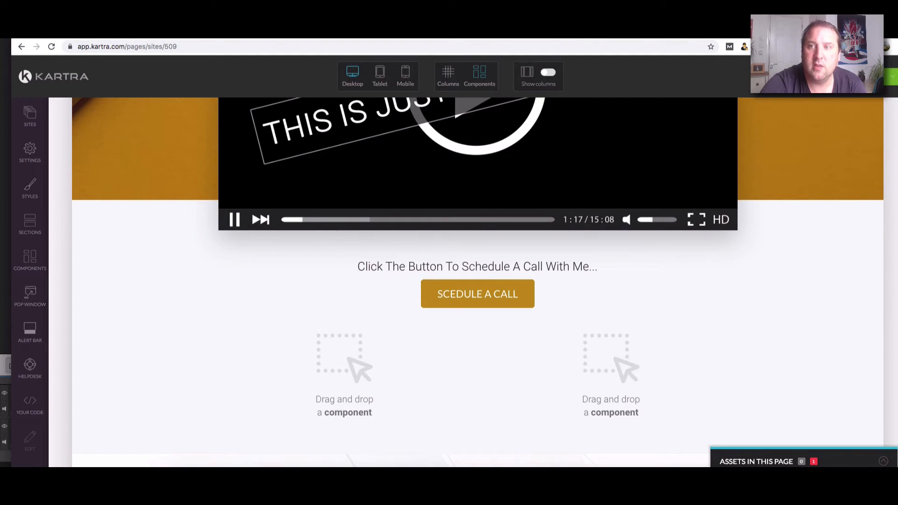
- Turn on the helpdesk icon for the VSL page and link it to the VSL Kartra helpdesk
scroll(673, 241, up, 6)
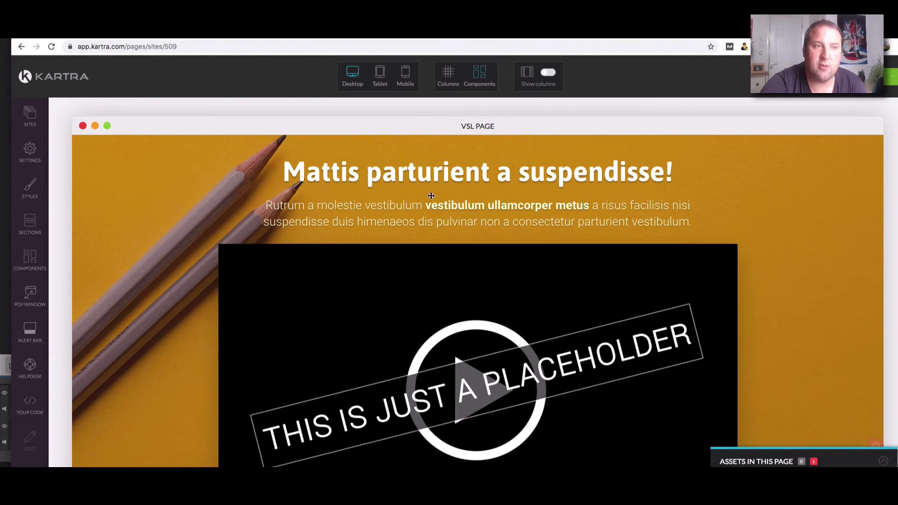
scroll(632, 215, down, 6)
scroll(632, 218, up, 1)
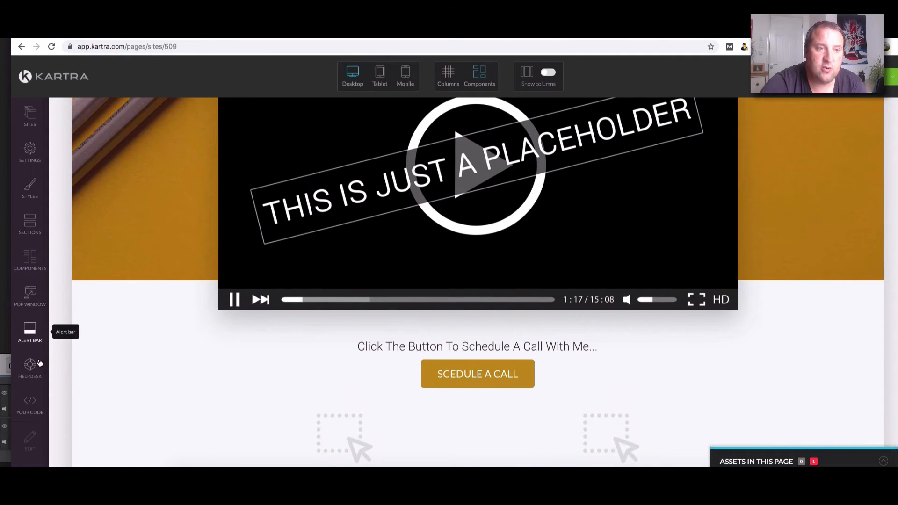
click(37, 368)
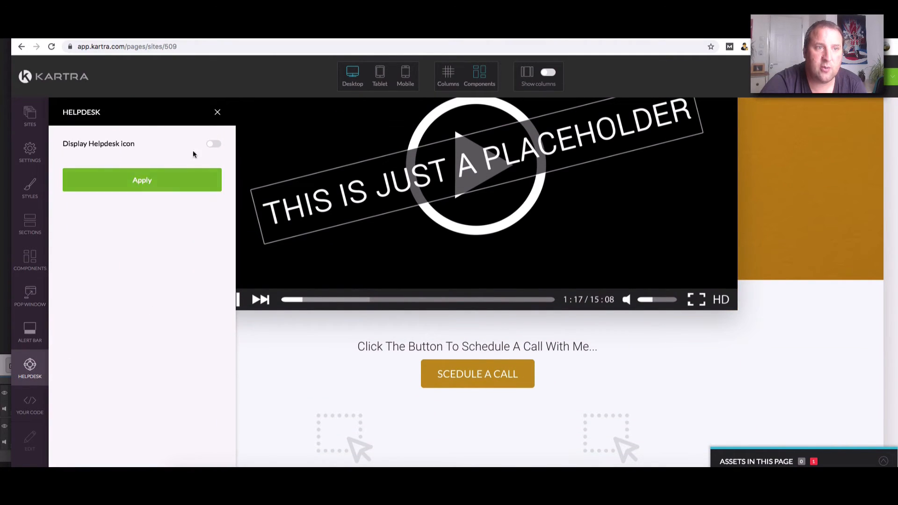
click(213, 144)
click(101, 195)
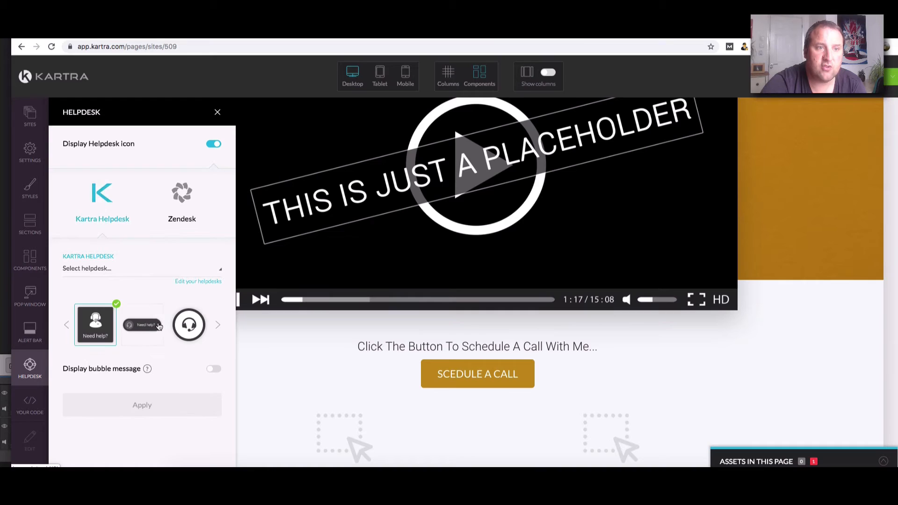
click(175, 268)
scroll(106, 364, down, 1)
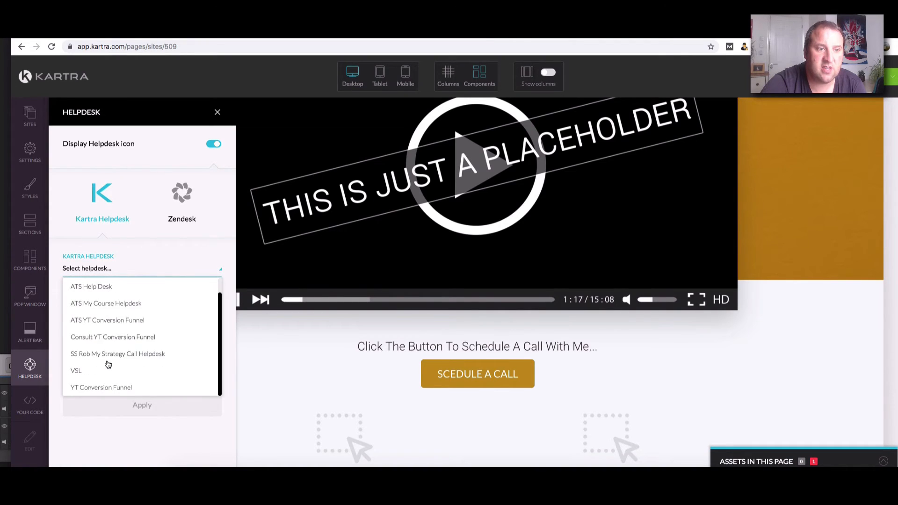
click(86, 372)
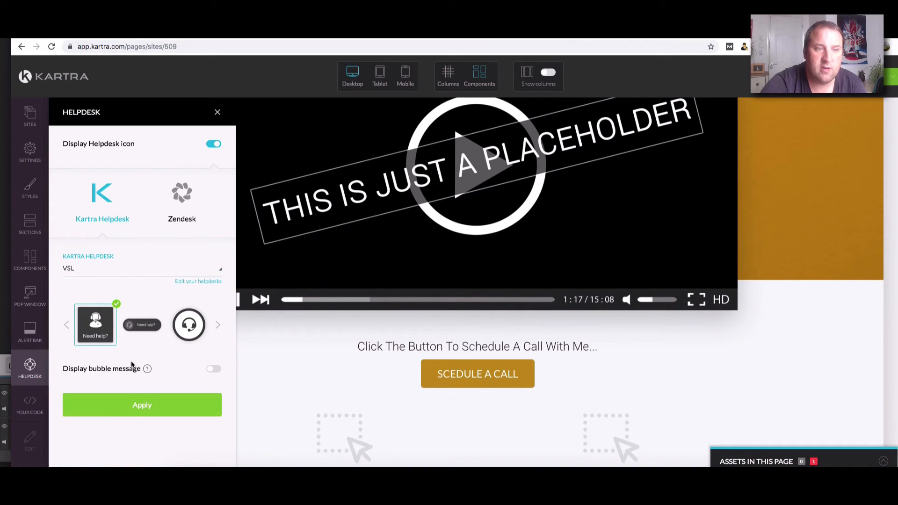
- Choose the light grey "Need help?" icon with the headset figure for the helpdesk and apply it to the page
click(218, 326)
click(218, 326)
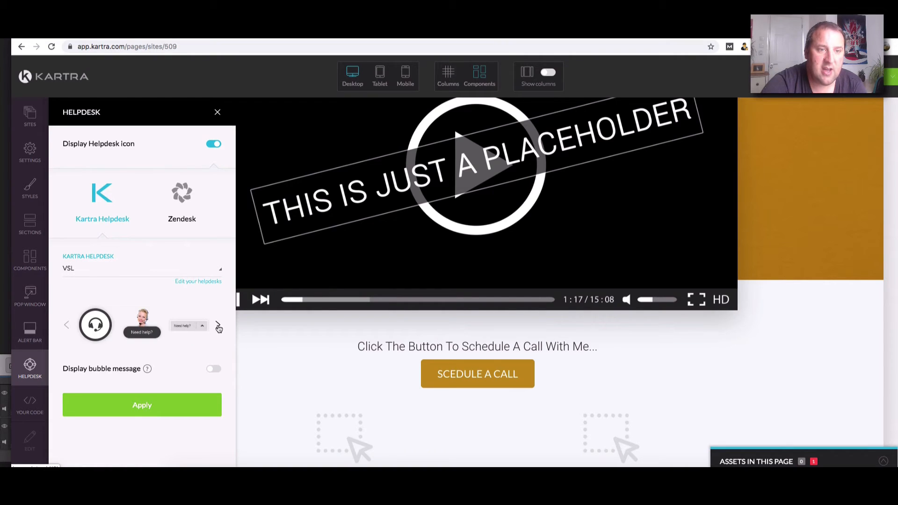
click(218, 326)
click(218, 326)
click(184, 332)
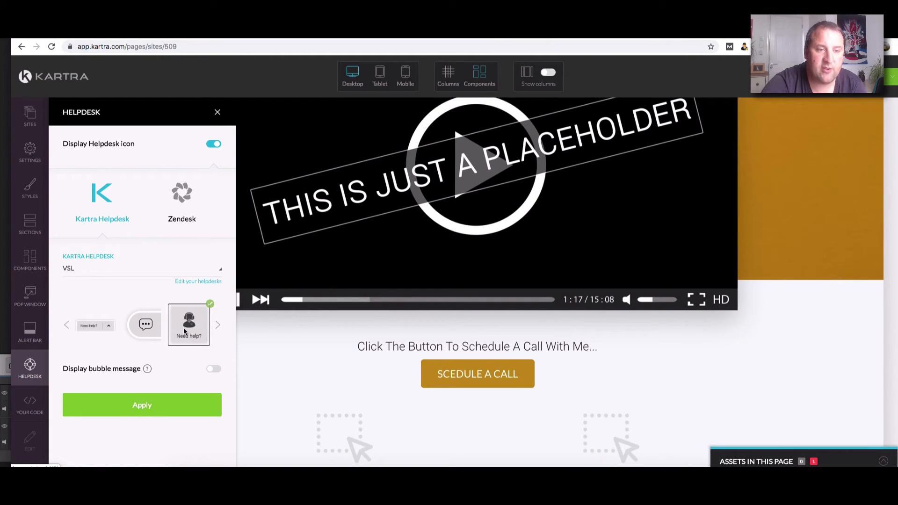
click(159, 400)
scroll(866, 368, down, 2)
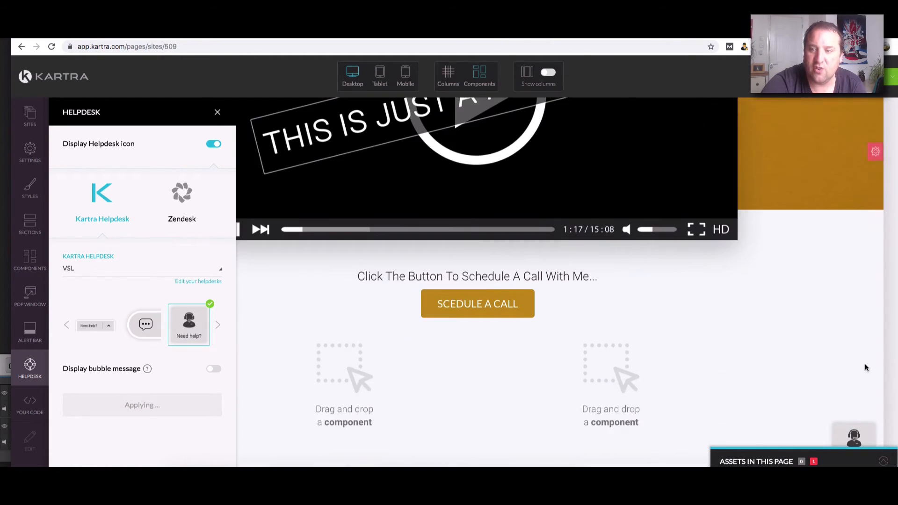
- Check the helpdesk icon along the length of the VSL page, reapply the helpdesk settings and close them
scroll(860, 390, down, 5)
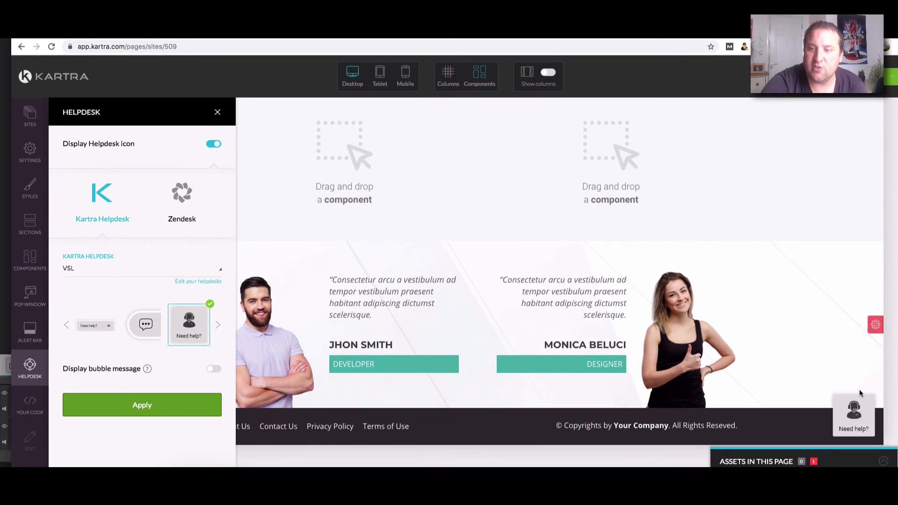
scroll(859, 392, up, 11)
scroll(860, 393, down, 5)
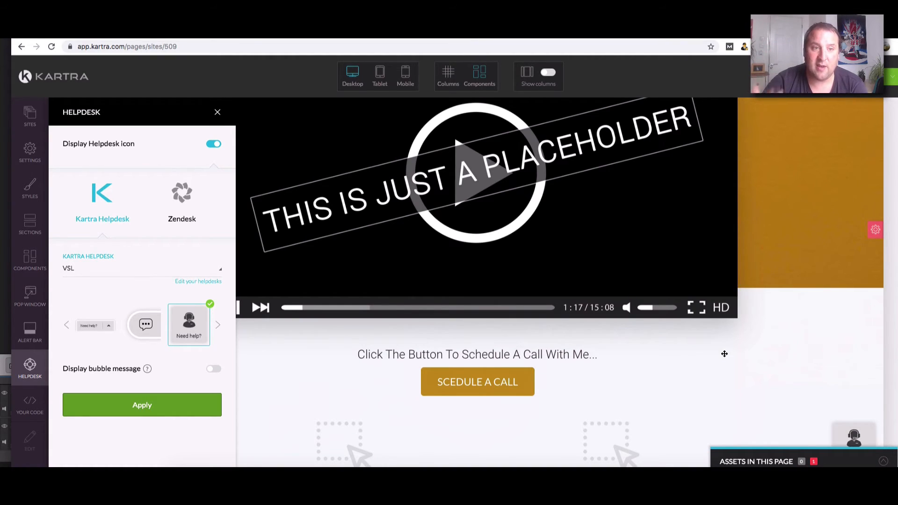
click(141, 413)
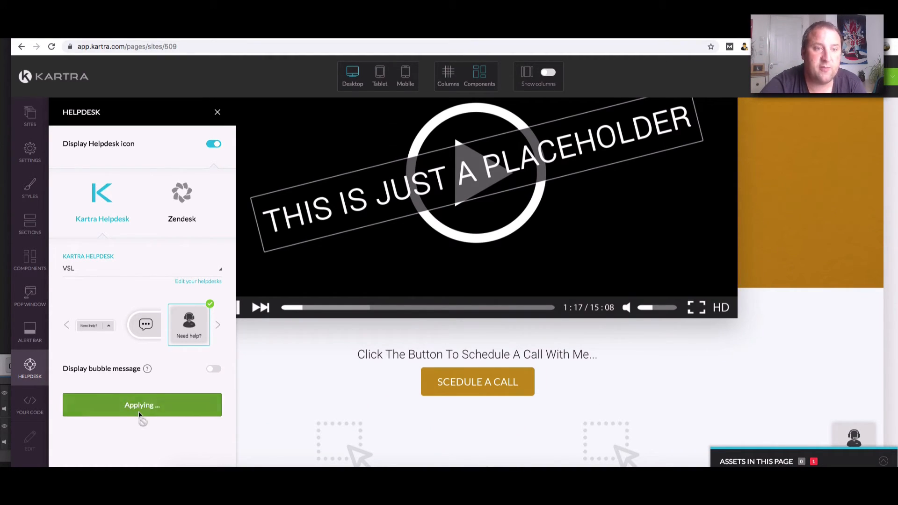
click(217, 113)
click(891, 76)
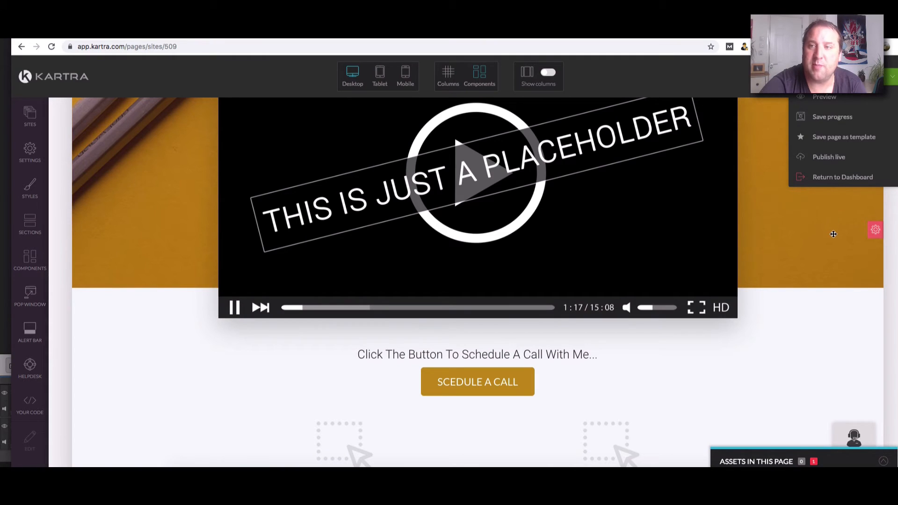
click(891, 76)
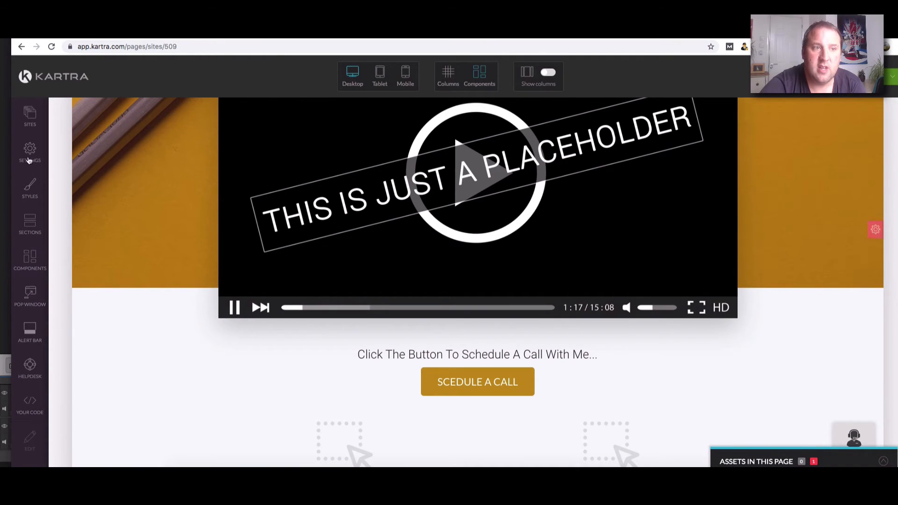
- Change the page title in the VSL page's SEO parameters to "FREE Training"
scroll(63, 153, up, 5)
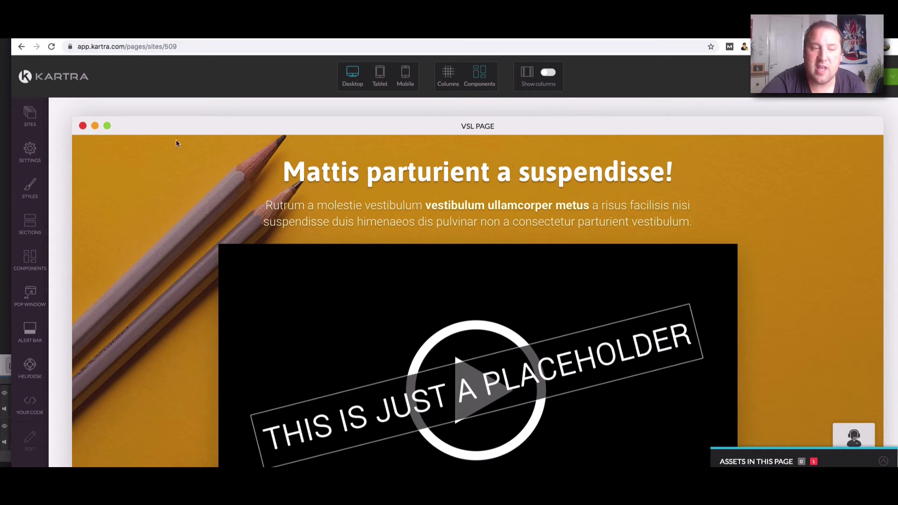
click(30, 149)
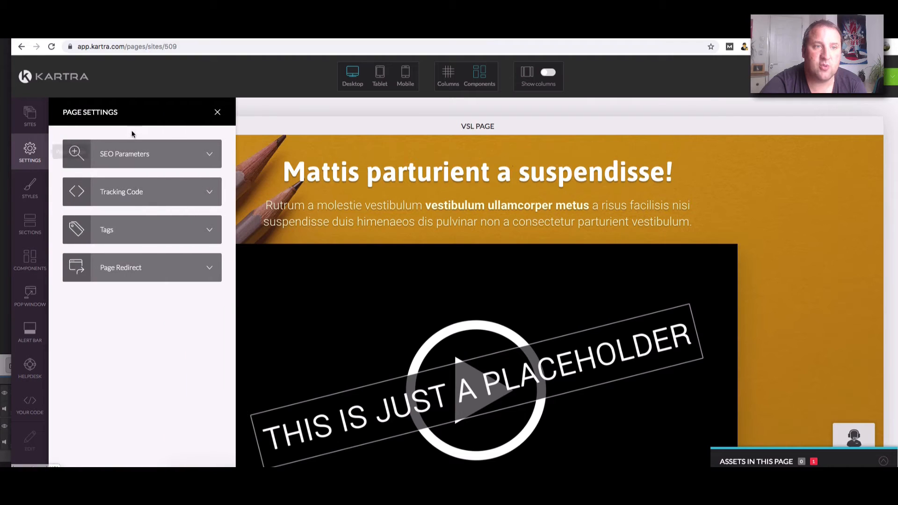
click(135, 153)
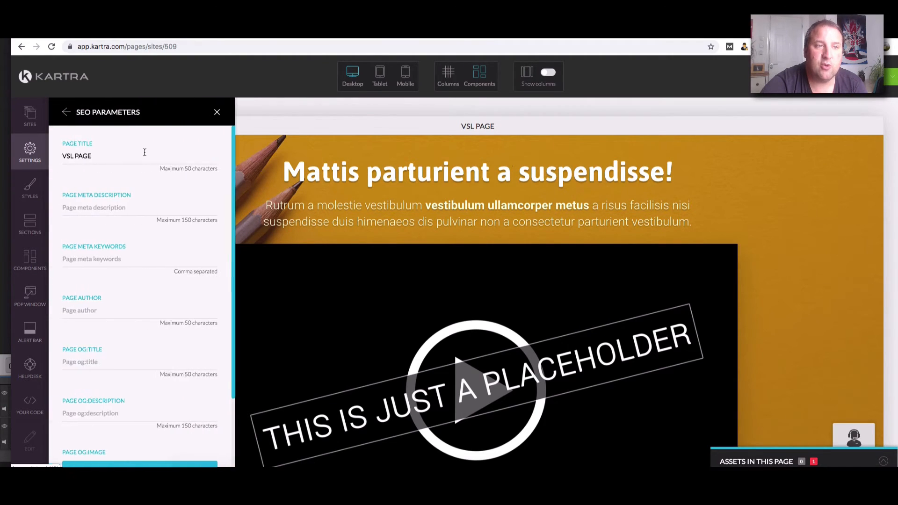
click(127, 159)
drag(127, 158, 41, 155)
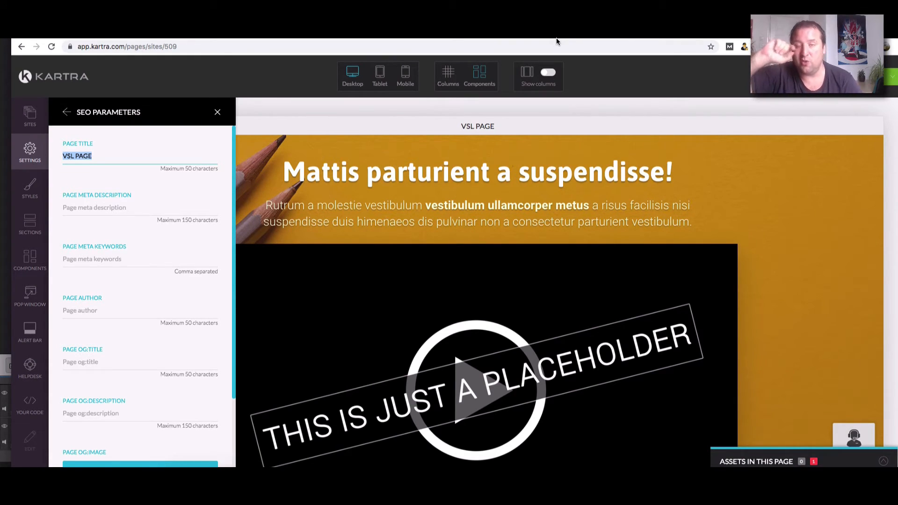
text(FREE Training)
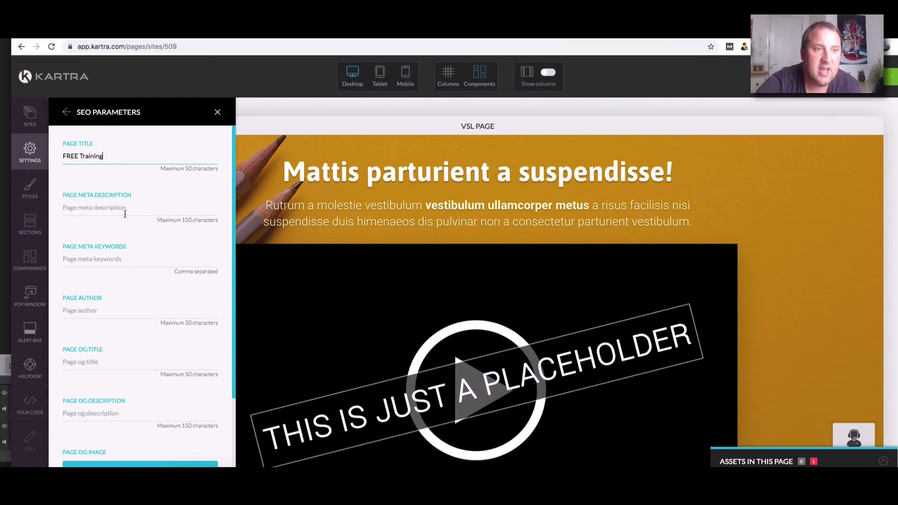
- Examine the remaining SEO parameters, from meta description, keywords and author to the og fields, image and search engine hiding
click(134, 213)
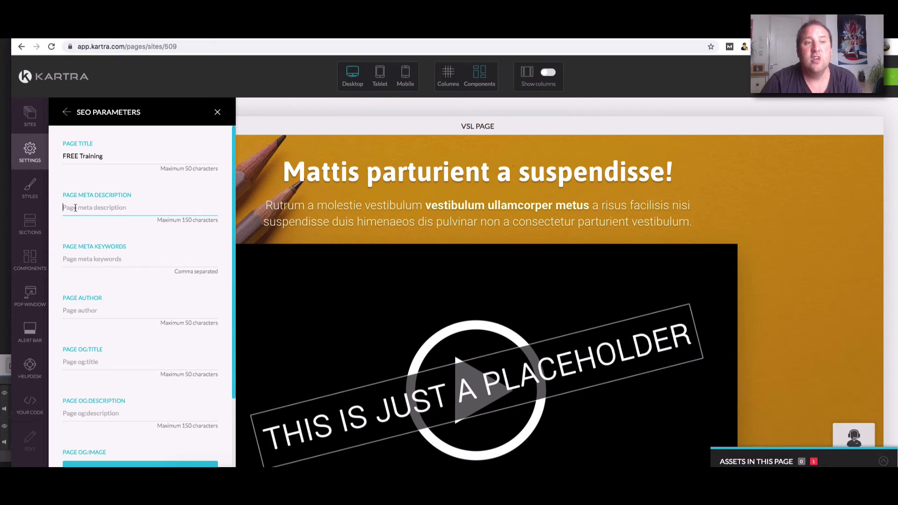
scroll(74, 208, down, 5)
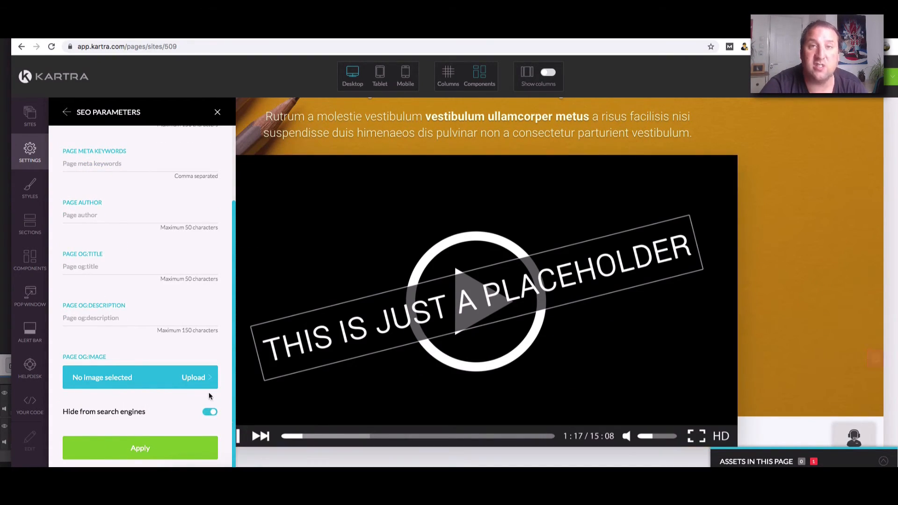
scroll(154, 347, up, 2)
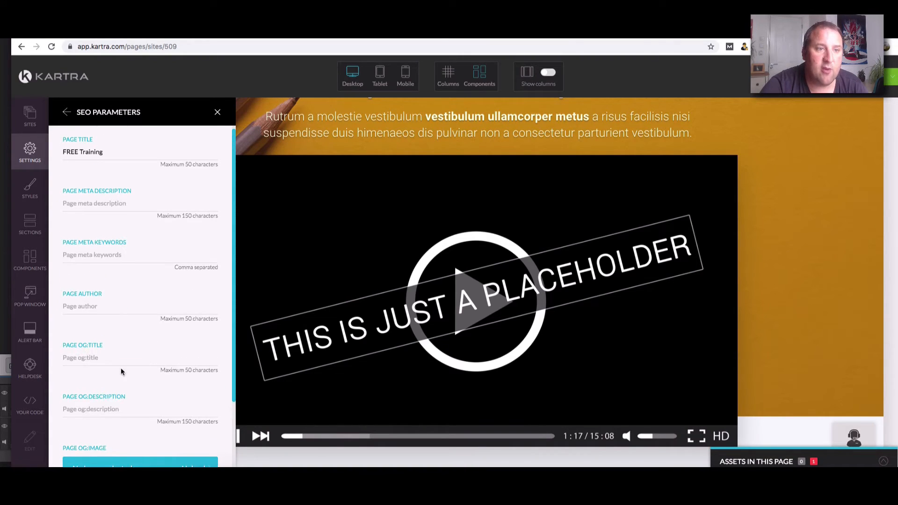
scroll(122, 369, down, 2)
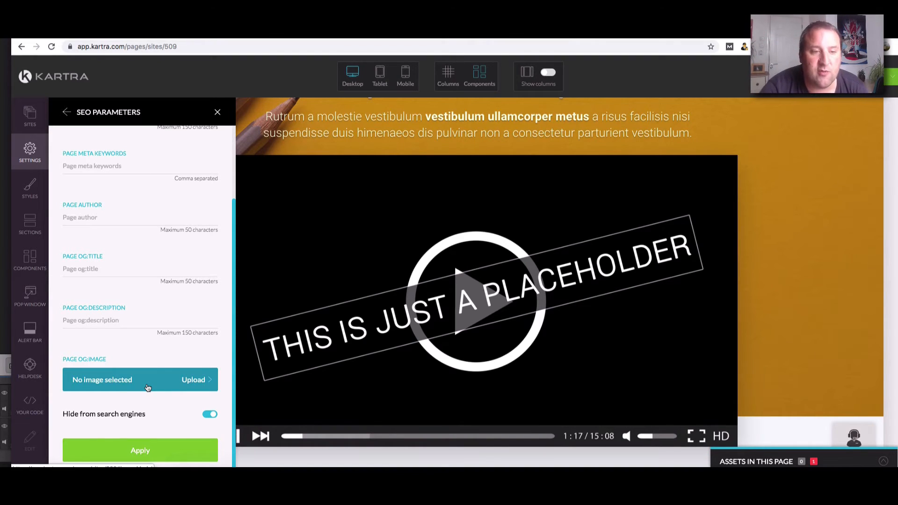
scroll(88, 241, up, 3)
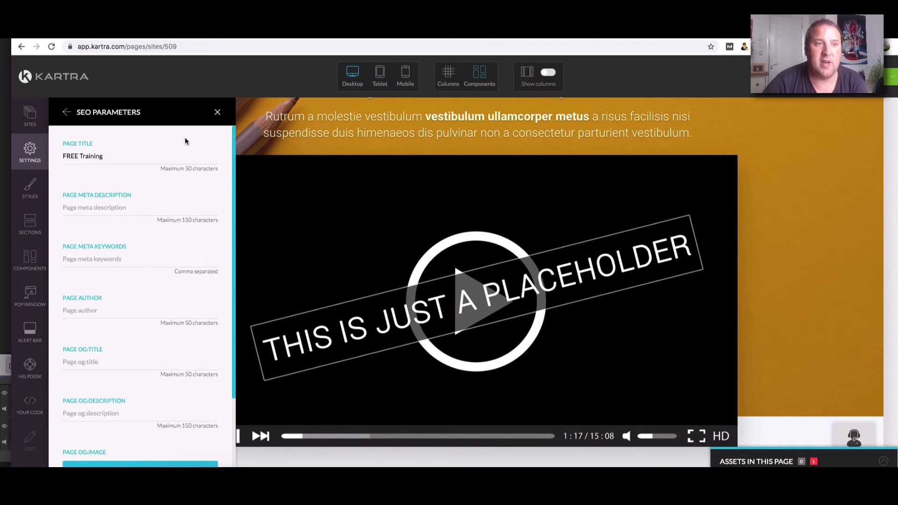
scroll(189, 280, down, 3)
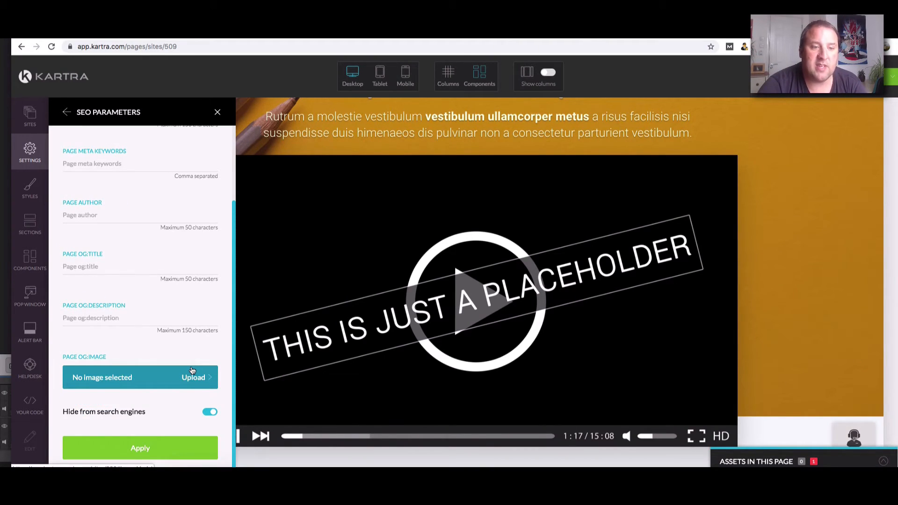
scroll(120, 238, up, 3)
scroll(120, 239, down, 2)
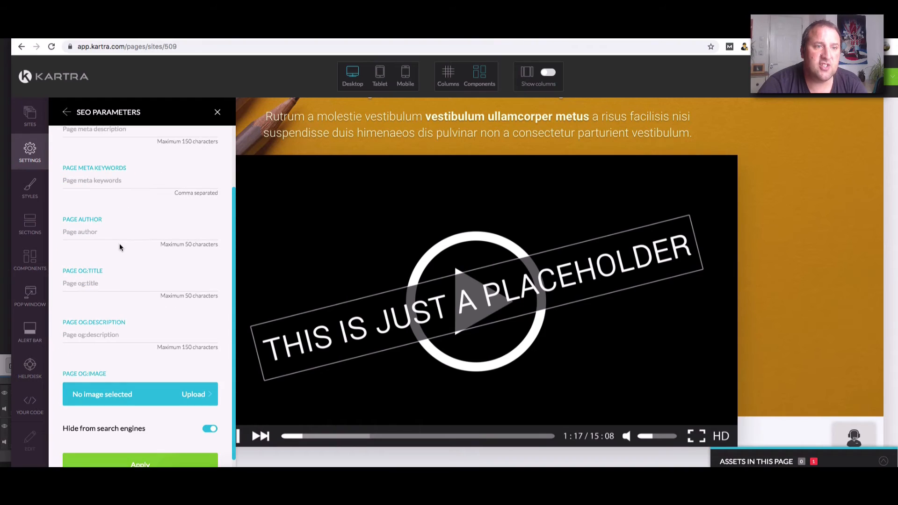
scroll(120, 247, down, 1)
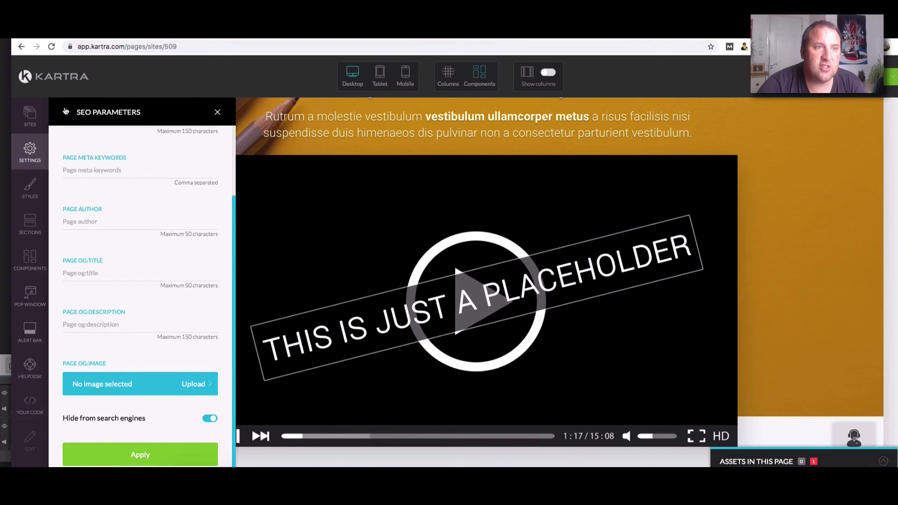
- Apply the SEO parameters with the page kept hidden from search engines, and return to the page settings
click(134, 462)
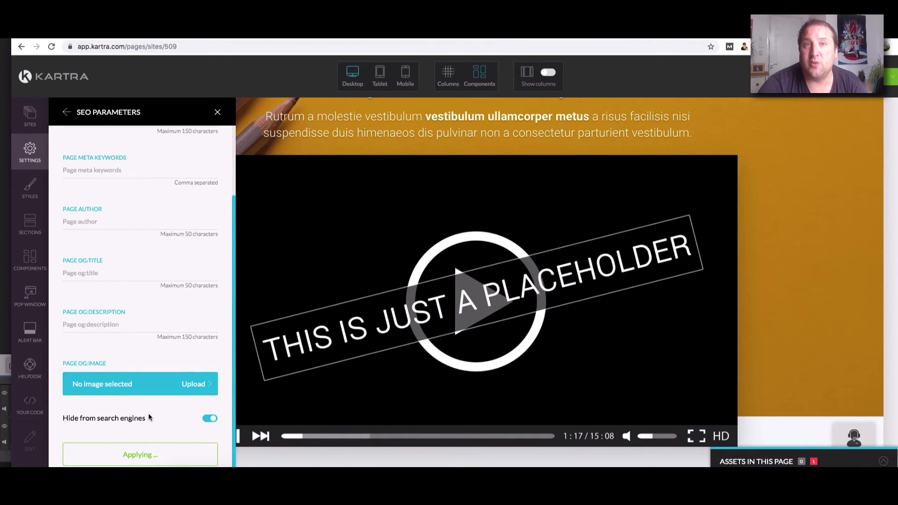
scroll(73, 124, up, 1)
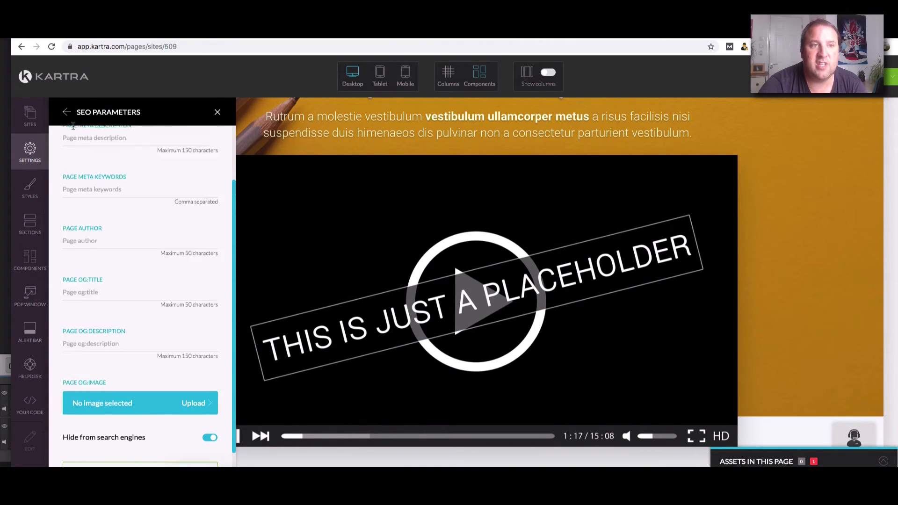
scroll(72, 127, up, 3)
scroll(108, 298, down, 4)
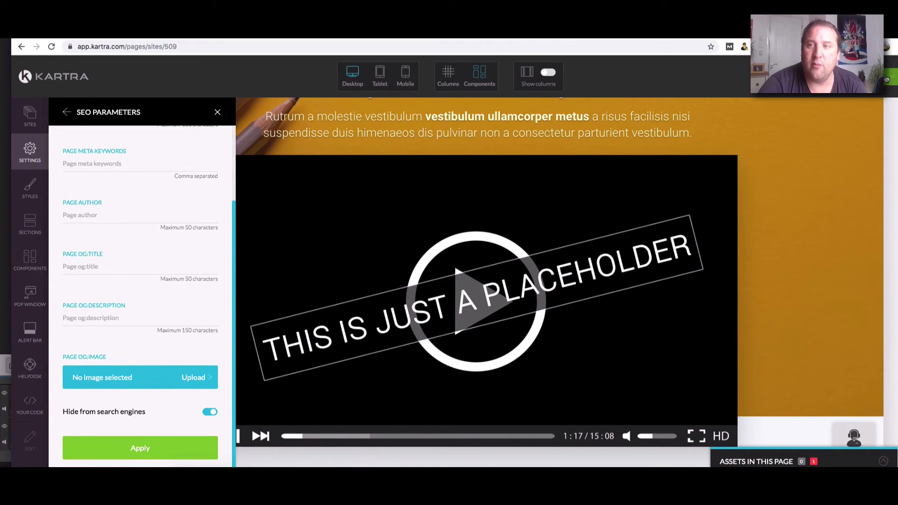
click(132, 449)
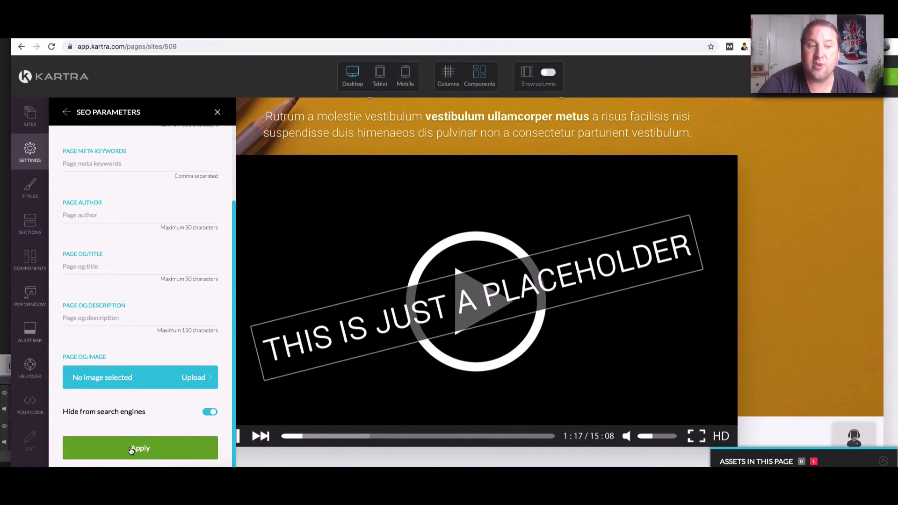
click(67, 116)
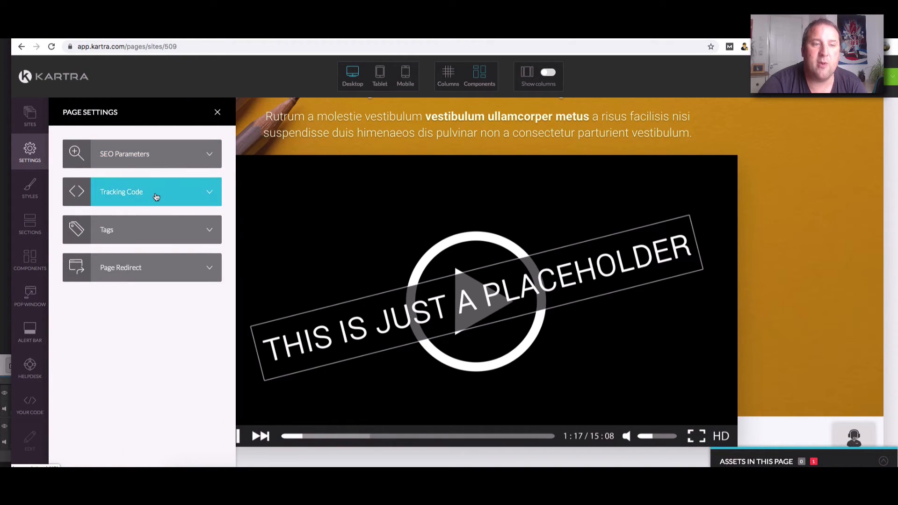
- Review the page's tracking code fields for head, body, footer and Facebook ads, and its visitor tag options
click(157, 193)
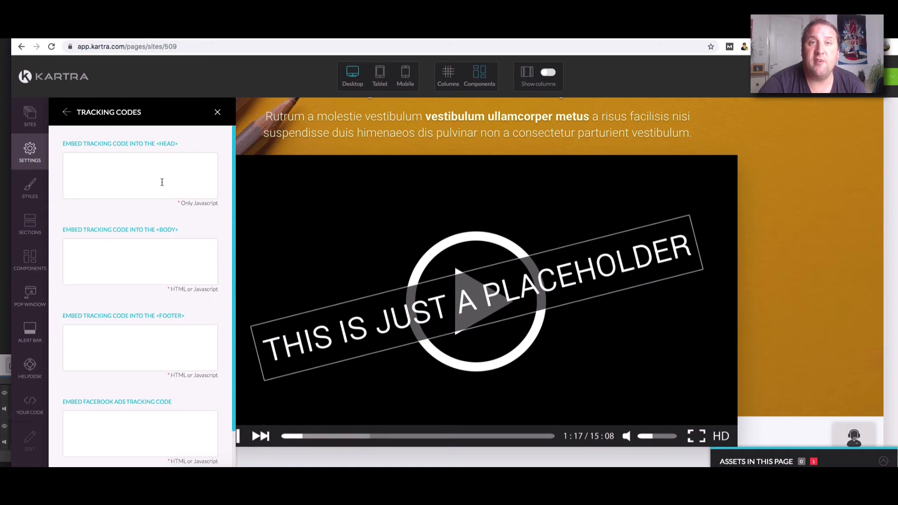
scroll(162, 182, down, 2)
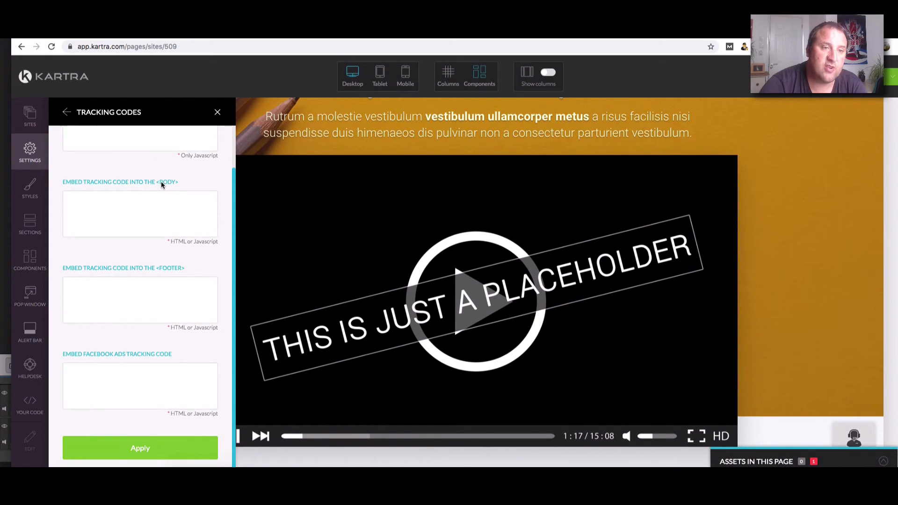
scroll(159, 180, up, 2)
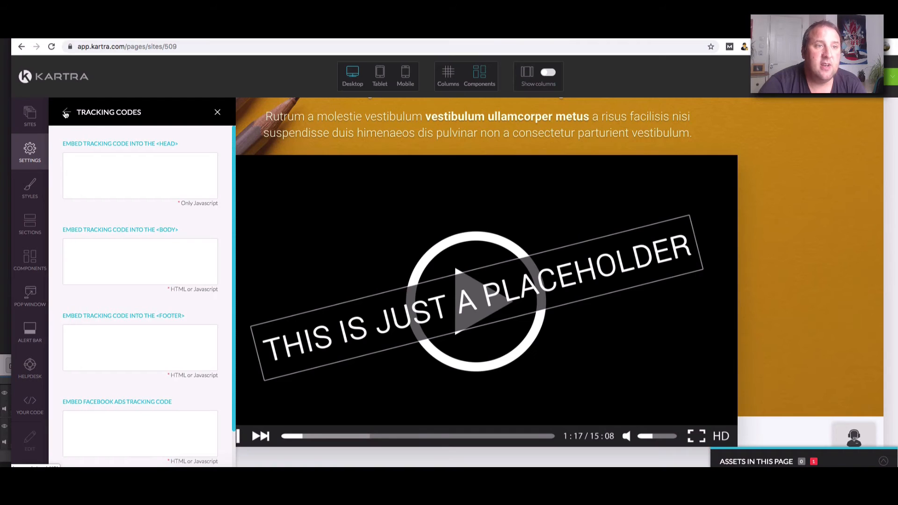
click(65, 114)
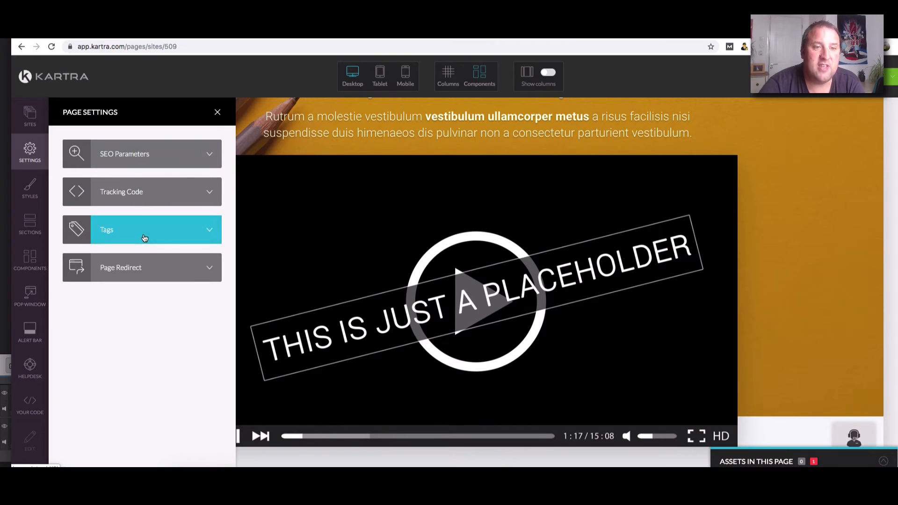
click(155, 231)
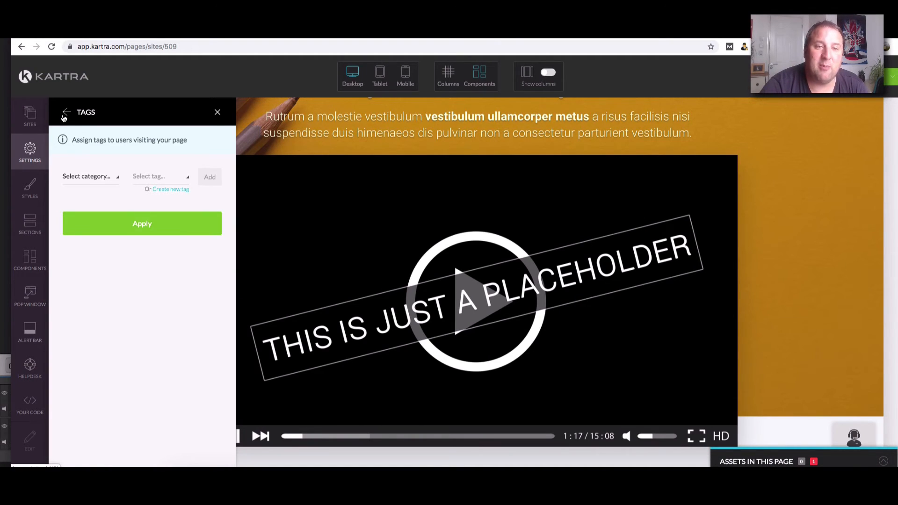
click(67, 114)
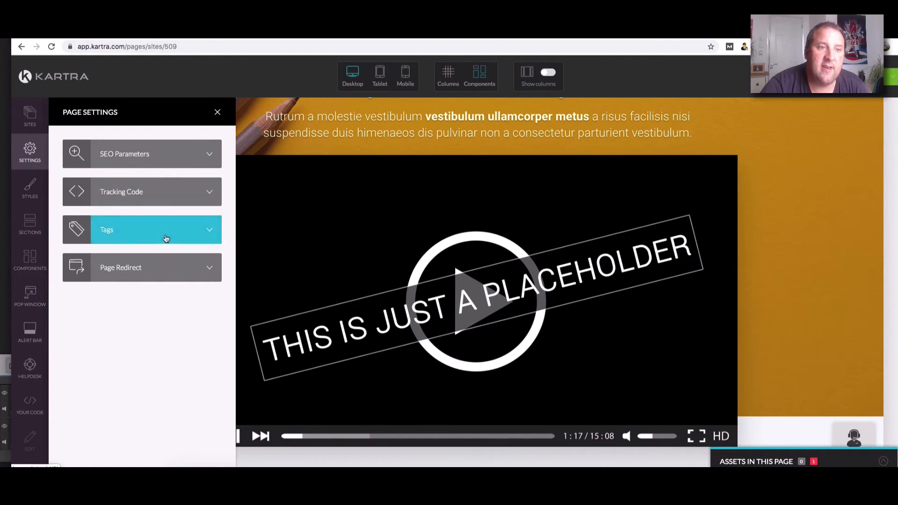
scroll(166, 238, down, 2)
scroll(169, 238, up, 3)
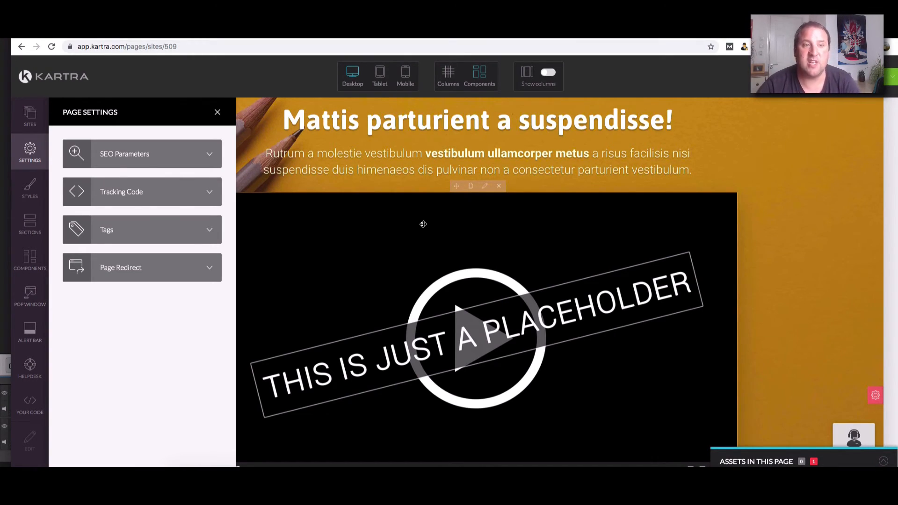
- Assign the VSL OPTED IN tag from the VSL category to visitors of the page and apply it
click(202, 240)
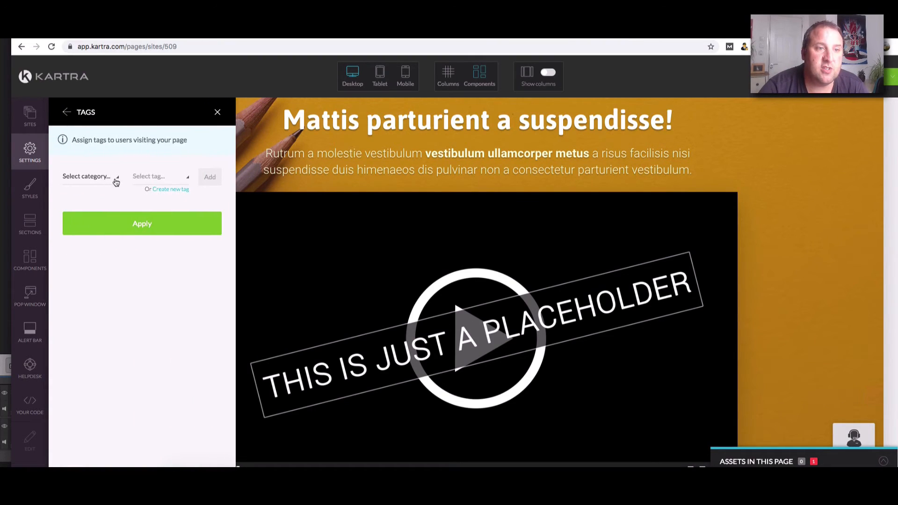
click(116, 182)
scroll(96, 281, down, 5)
click(89, 280)
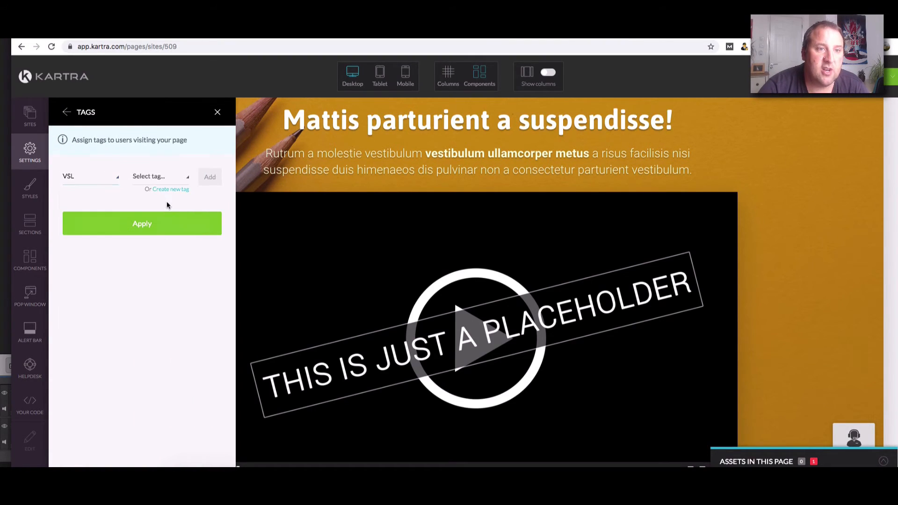
click(170, 181)
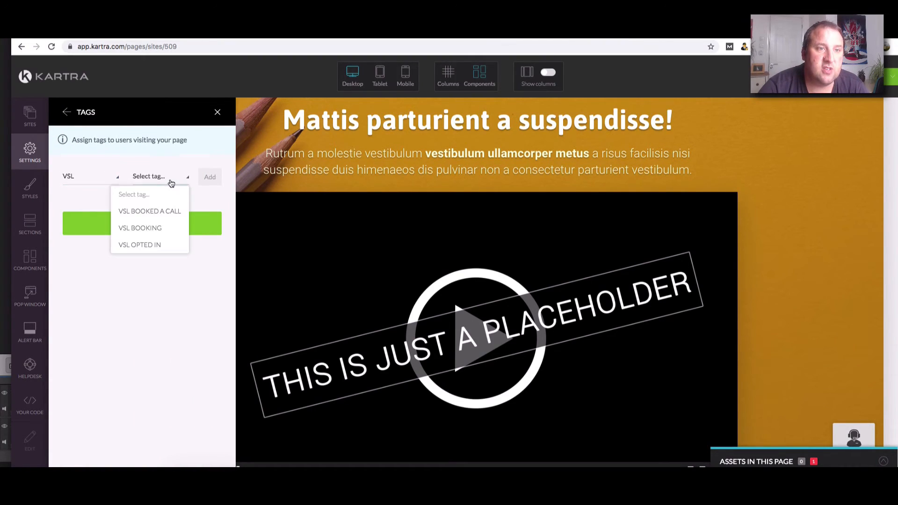
click(148, 247)
click(210, 177)
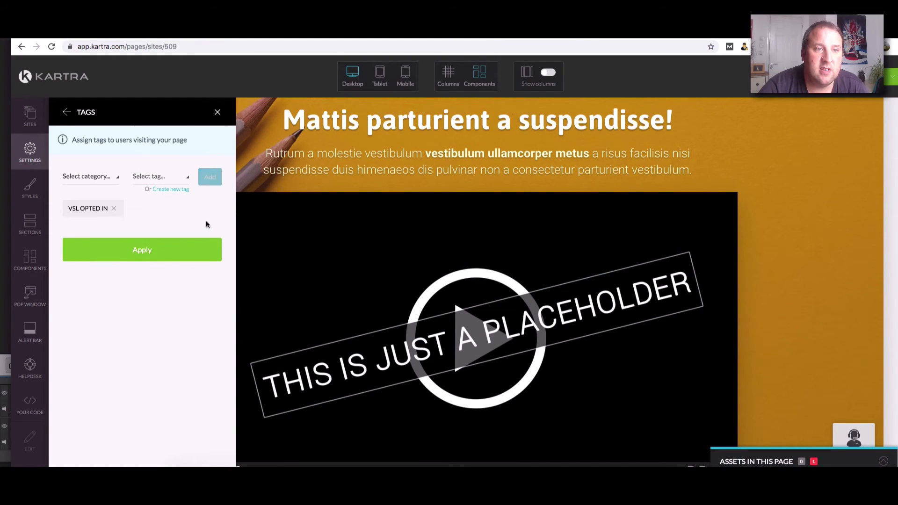
click(187, 255)
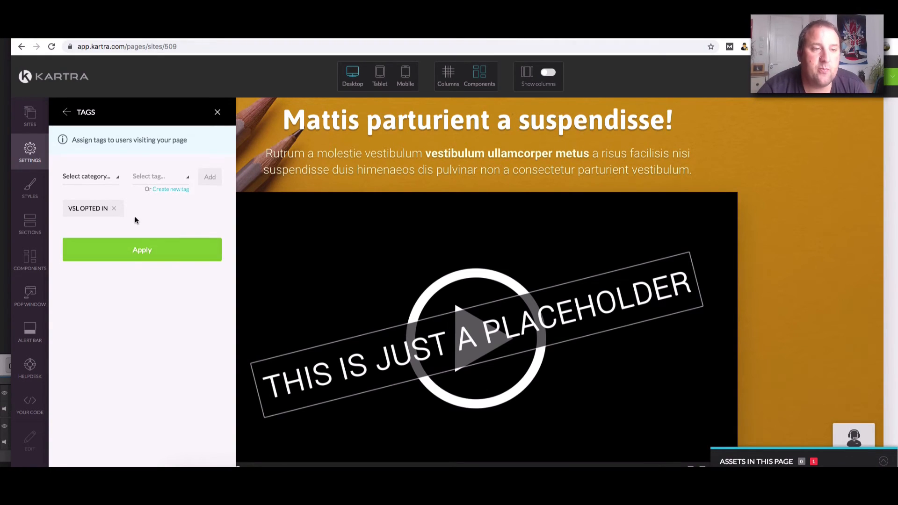
- Remove the VSL OPTED IN tag from the page's visitor tags and return to the page settings
click(114, 209)
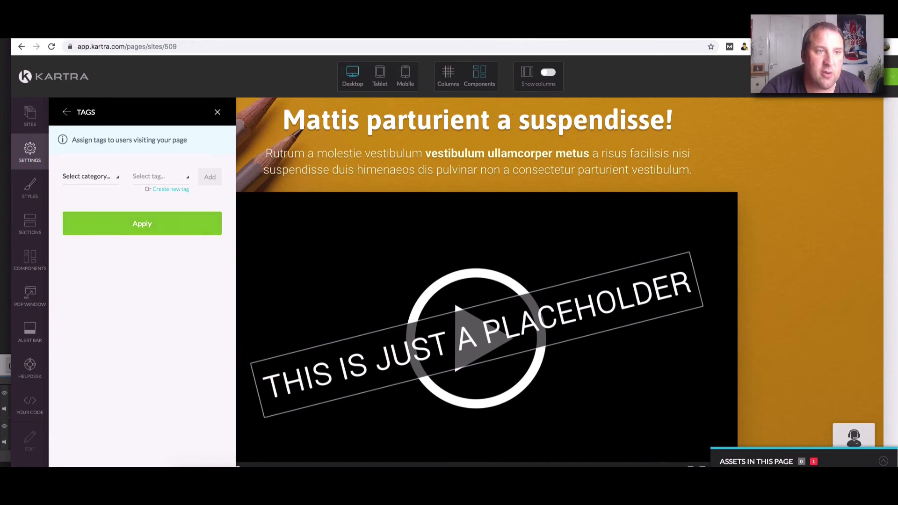
click(68, 117)
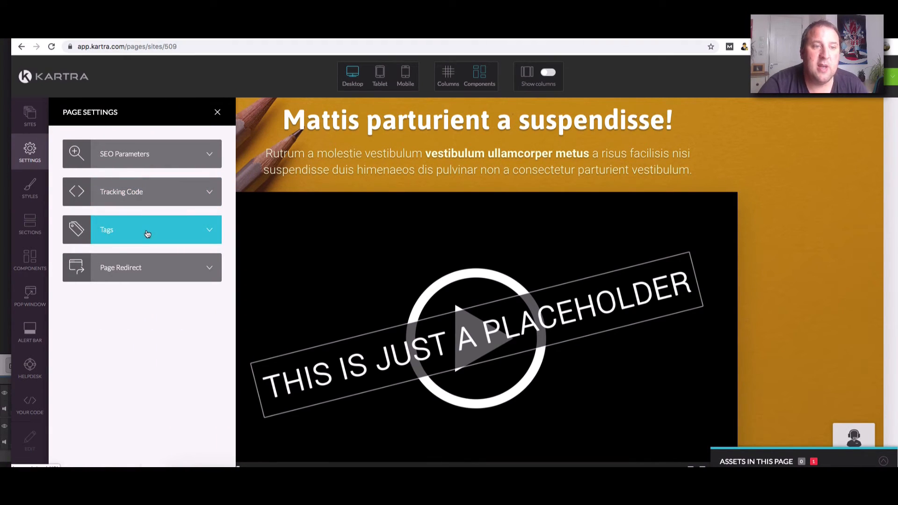
- Review the page redirect options by activating the redirect, switch it off again and apply
click(160, 278)
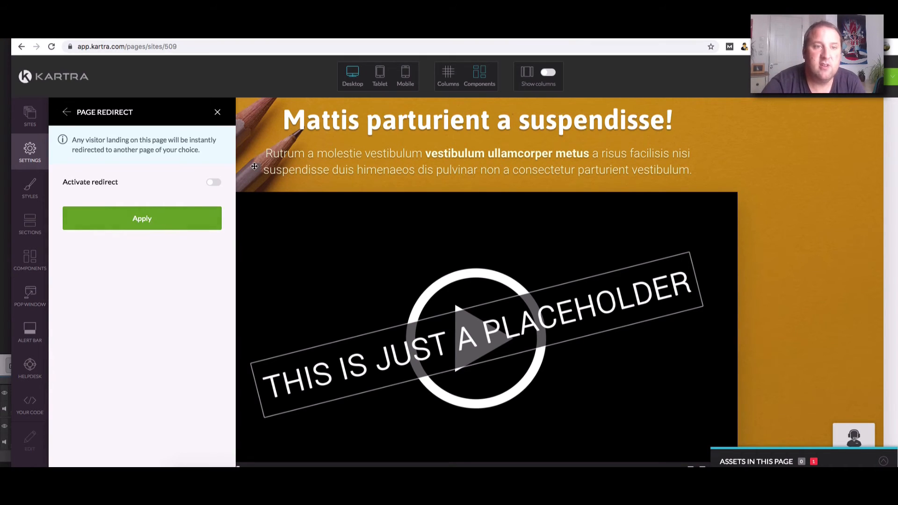
click(215, 182)
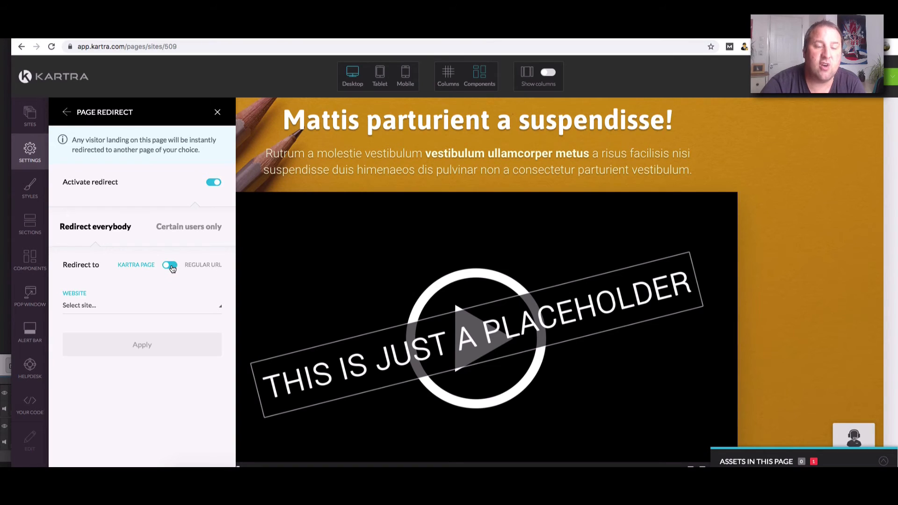
click(213, 182)
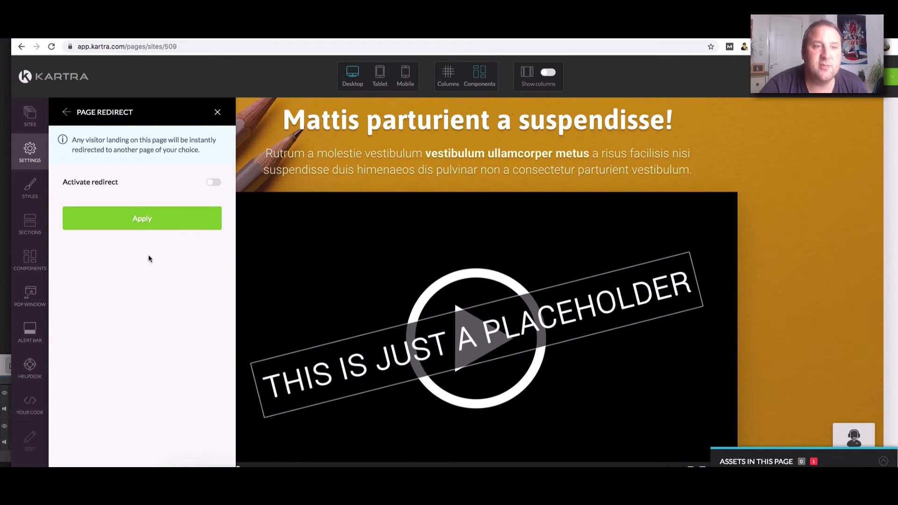
click(165, 223)
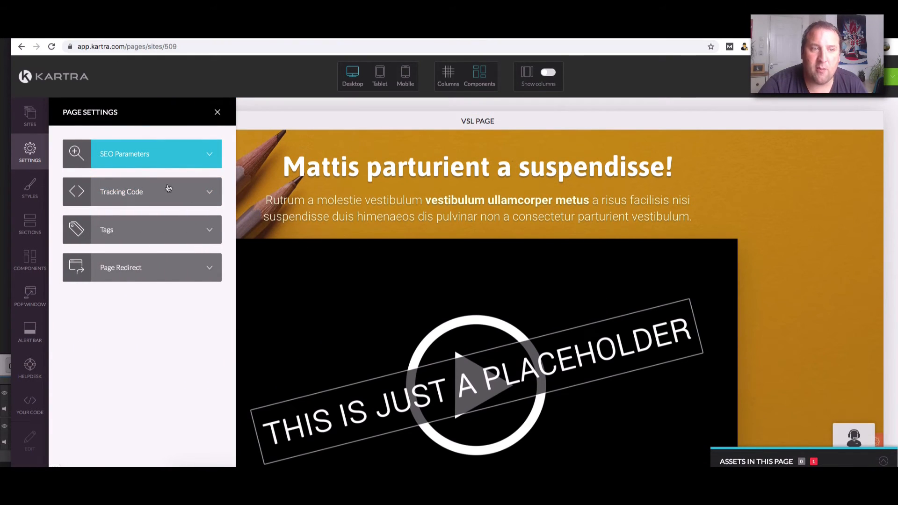
- Check the VSL page's SEO parameters from the page title to search engine hiding, and apply them
click(168, 149)
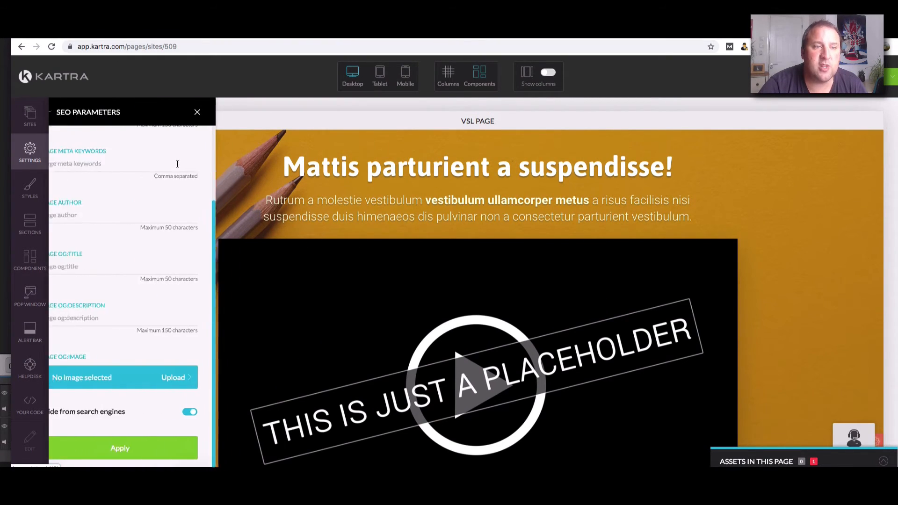
scroll(115, 166, up, 3)
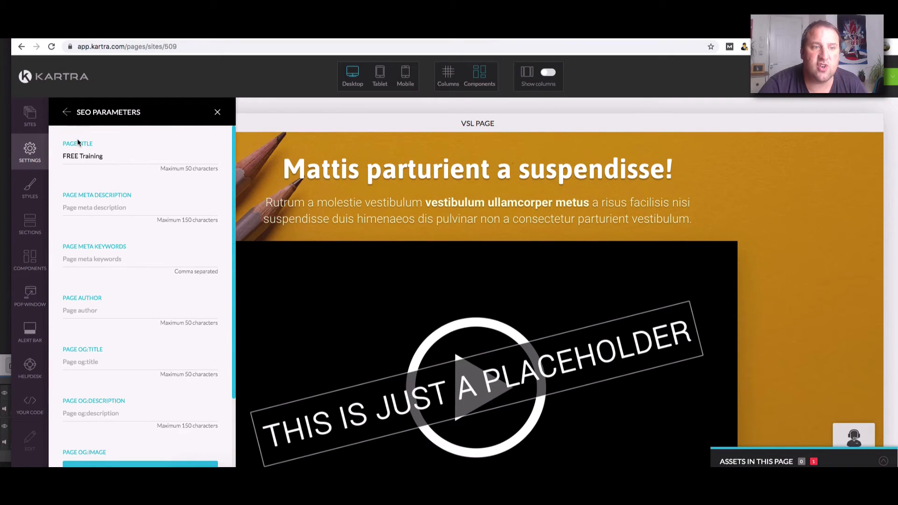
scroll(78, 143, down, 3)
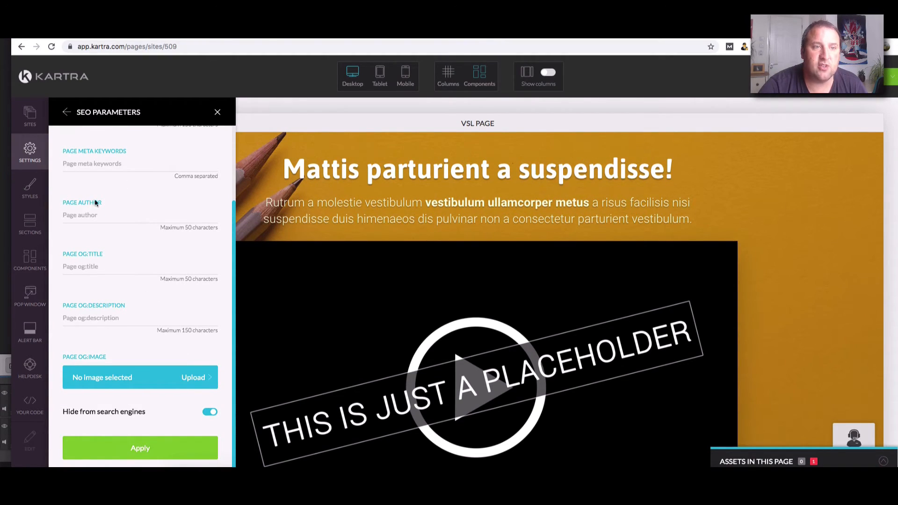
scroll(126, 401, down, 3)
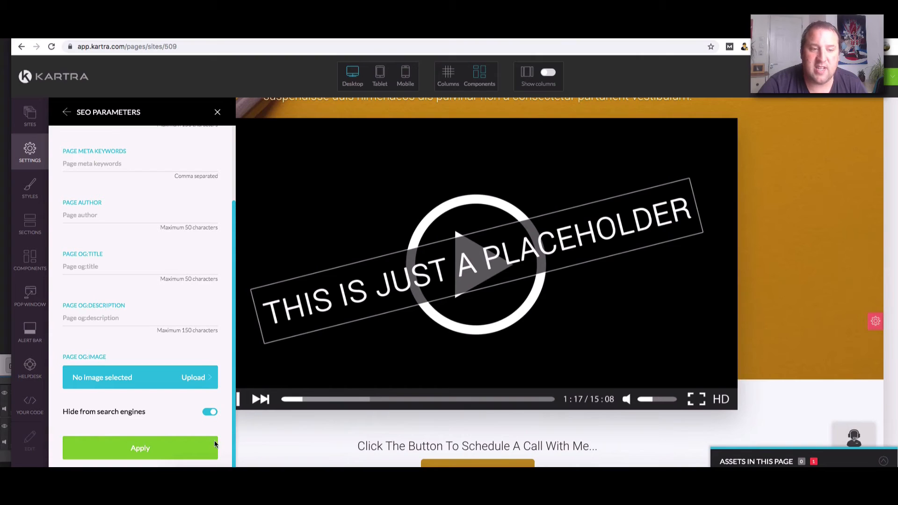
click(215, 443)
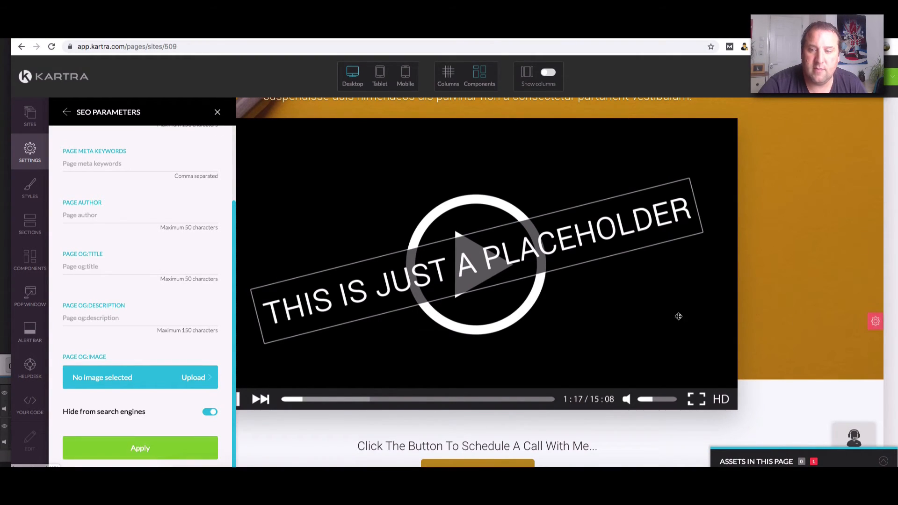
- Close the SEO parameters and the publish dialog, and leave the page editor for the pages overview
click(217, 114)
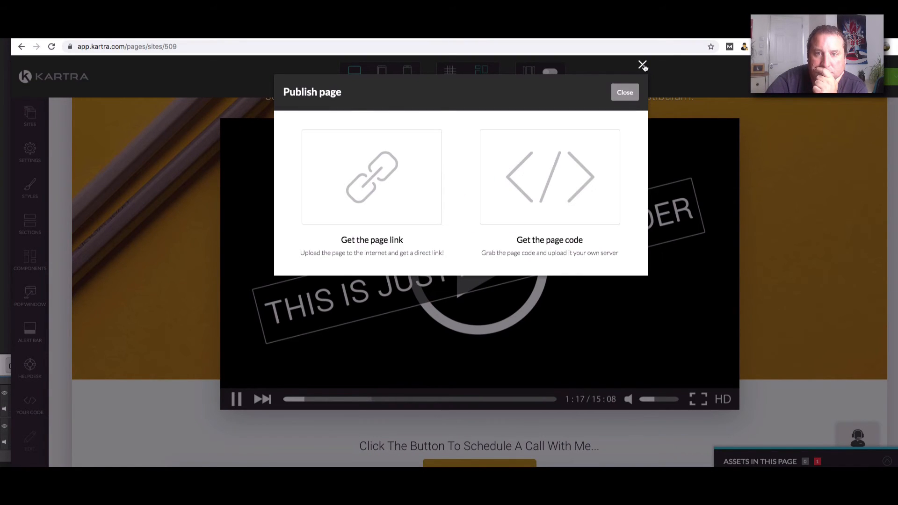
click(643, 65)
click(891, 76)
click(842, 183)
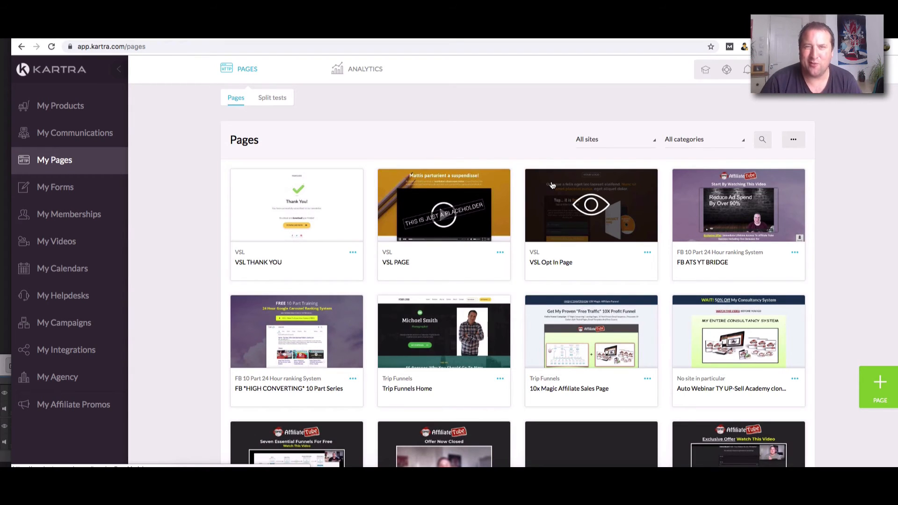
- Open the VSL Opt In Page in the page editor and look over its content
scroll(489, 192, down, 2)
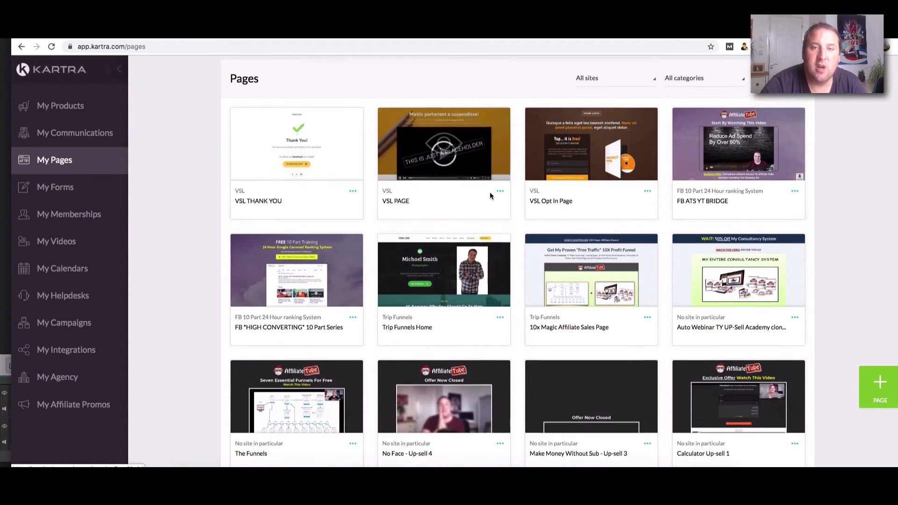
scroll(490, 194, up, 1)
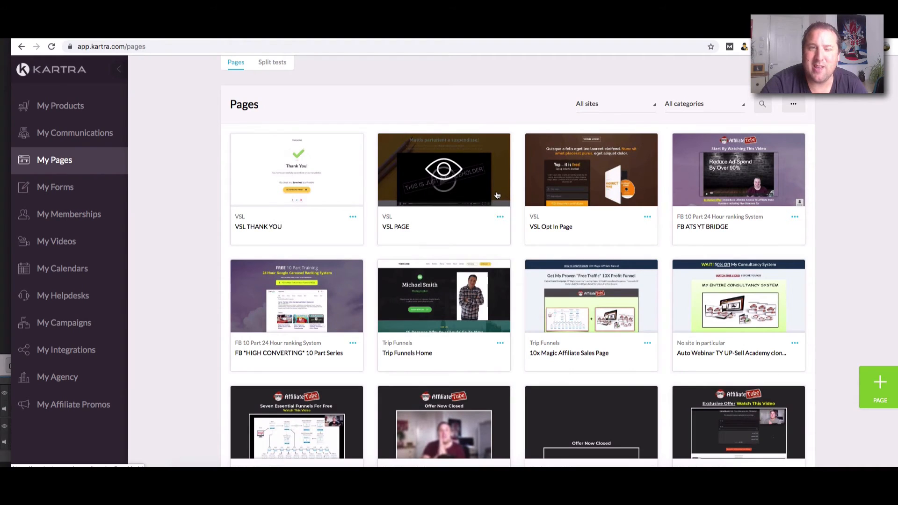
click(647, 216)
click(687, 209)
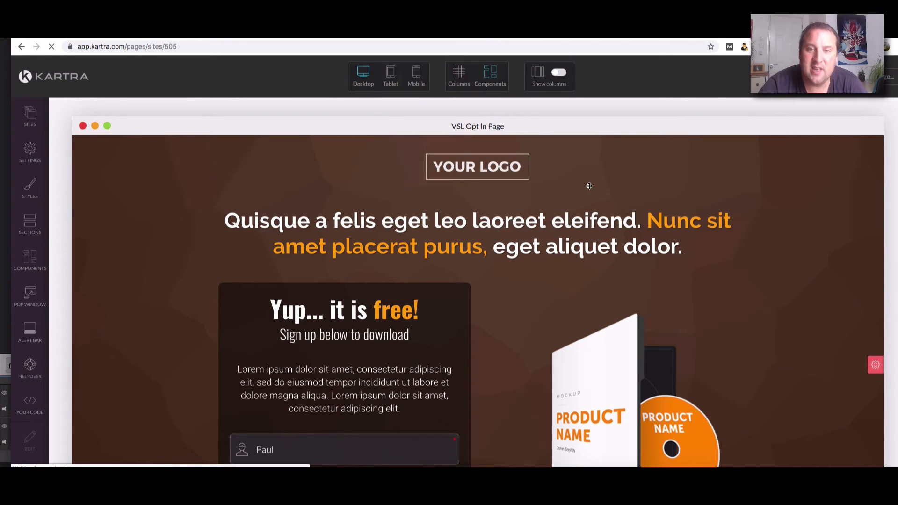
scroll(594, 198, down, 4)
scroll(601, 217, up, 2)
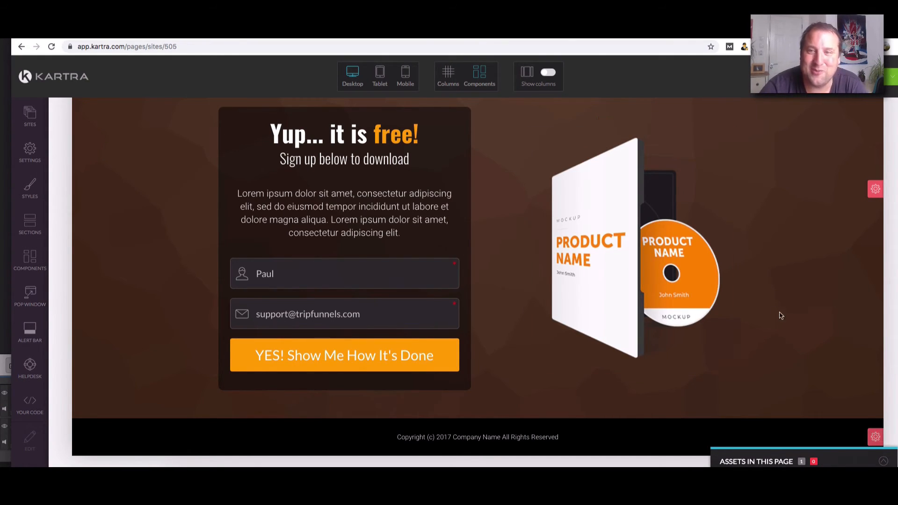
scroll(774, 307, up, 4)
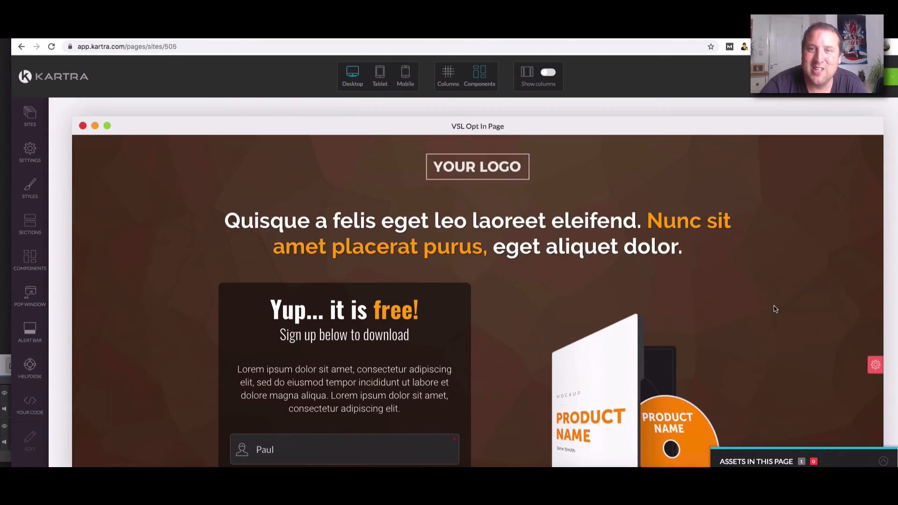
- Enable the helpdesk icon on the opt-in page and assign the Kartra helpdesk VSL
click(30, 367)
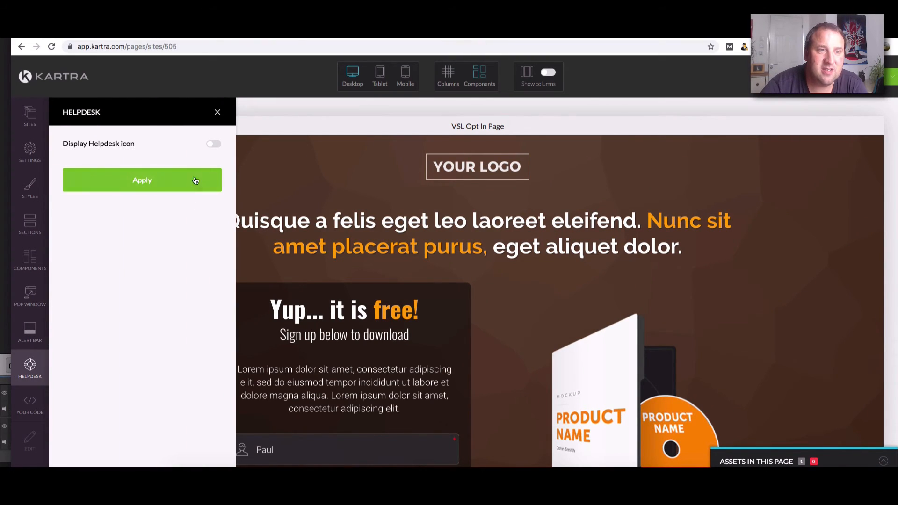
click(213, 144)
click(113, 201)
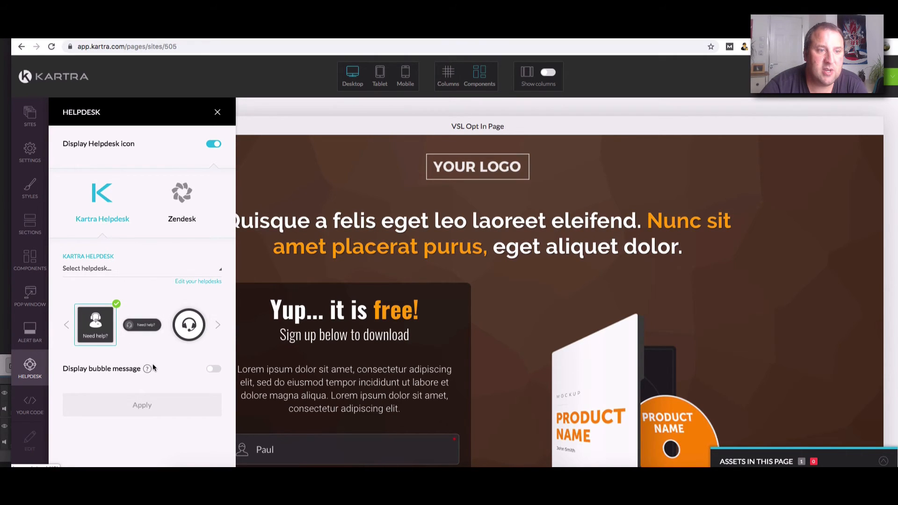
click(116, 272)
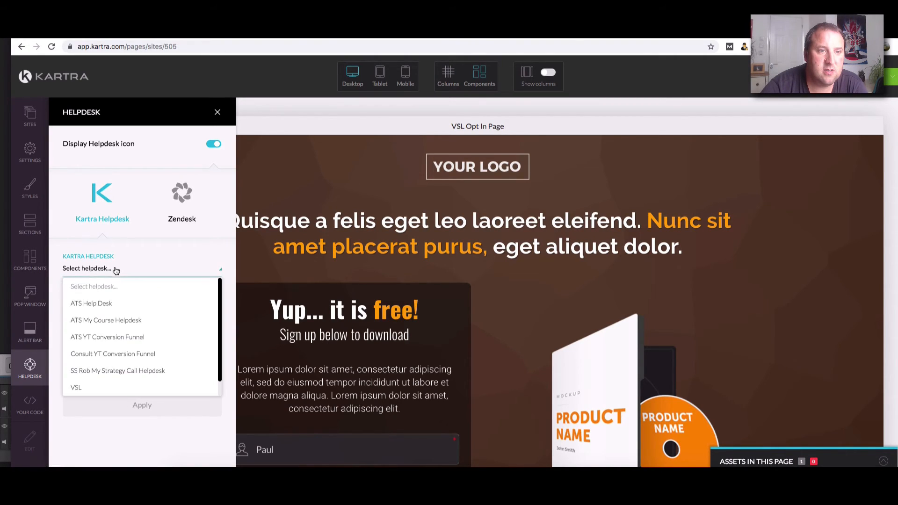
click(92, 390)
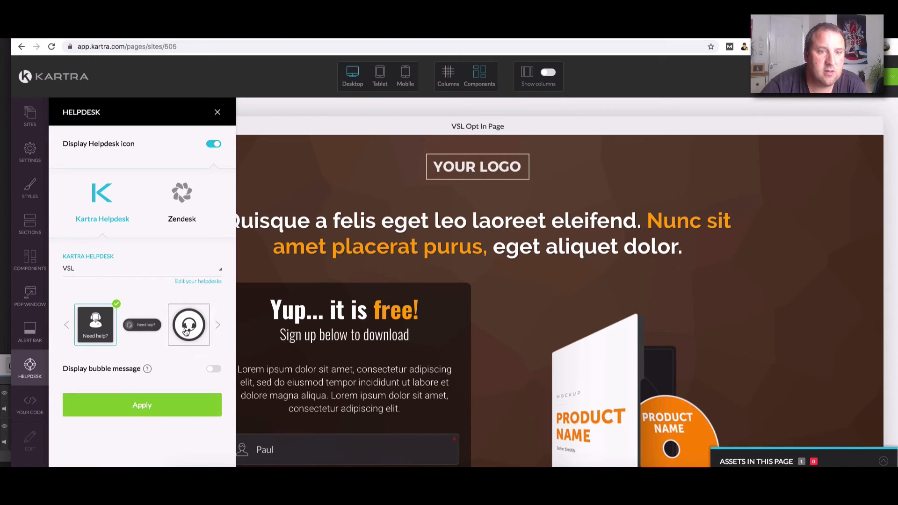
- Choose the light grey square "Need help?" icon with the headset figure for the helpdesk and apply it
click(217, 325)
click(217, 326)
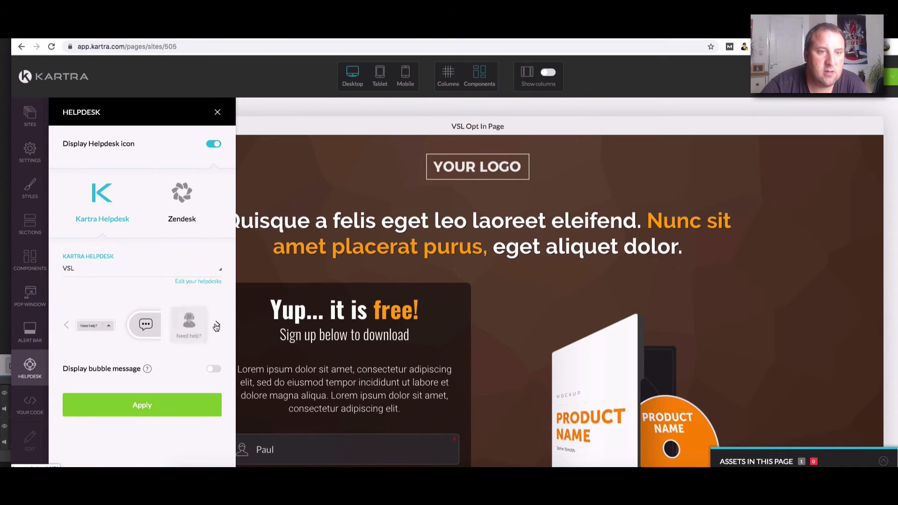
click(142, 325)
click(134, 407)
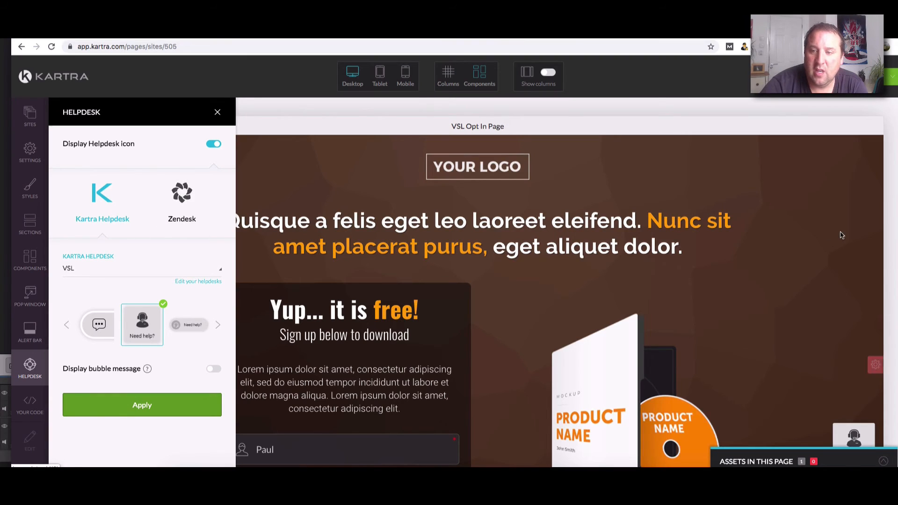
- Check the helpdesk icon on the opt-in page and reapply the VSL helpdesk settings
scroll(870, 364, down, 2)
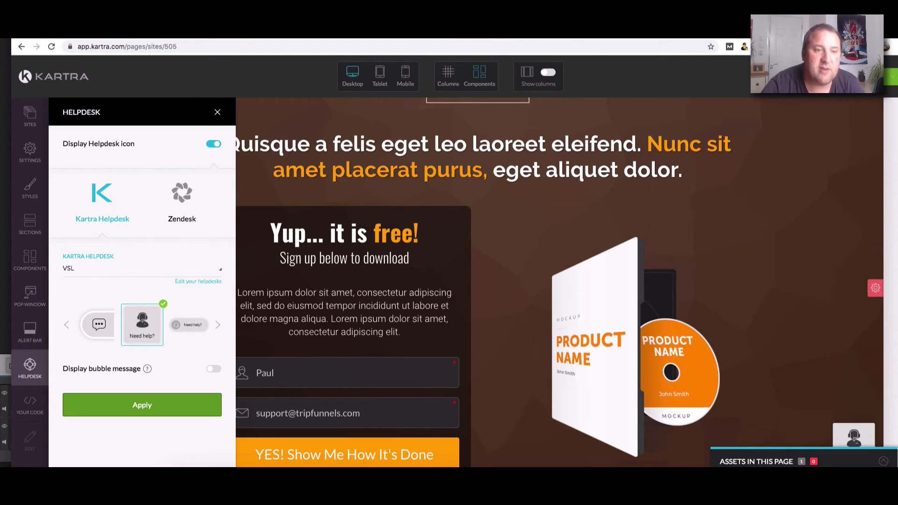
click(112, 408)
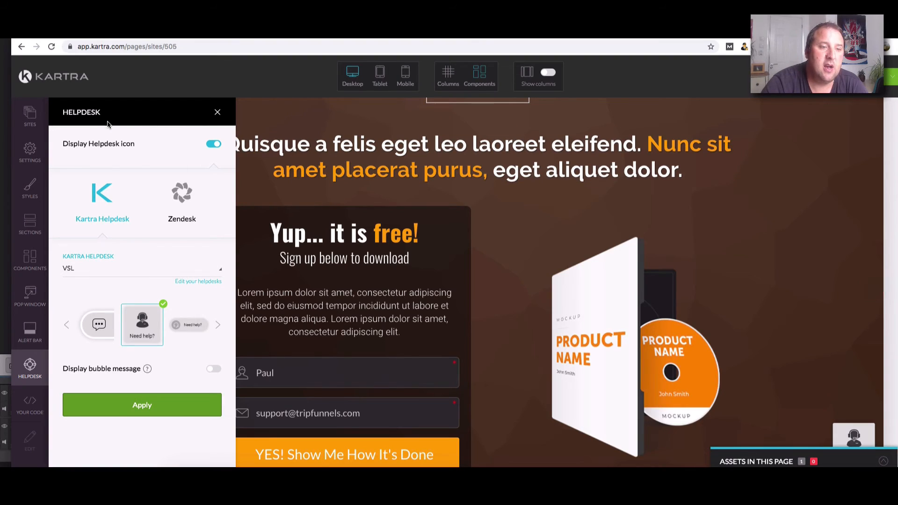
click(126, 410)
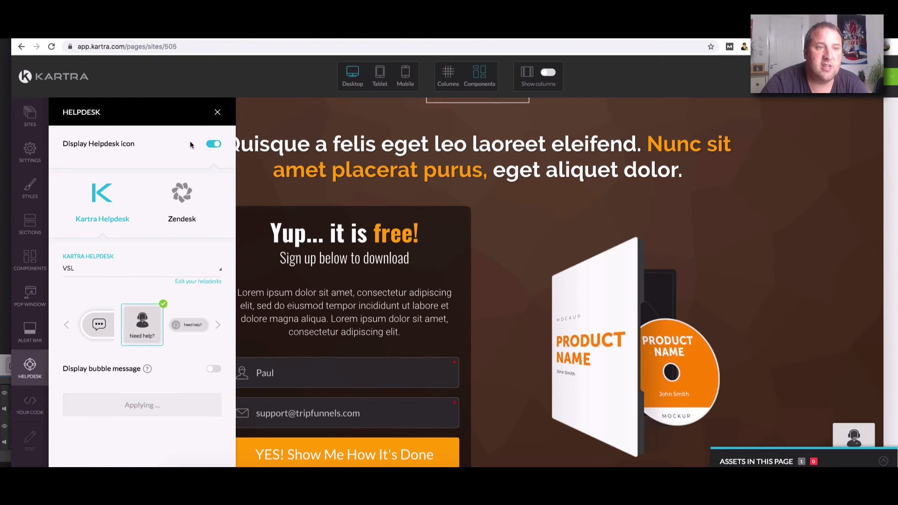
click(36, 156)
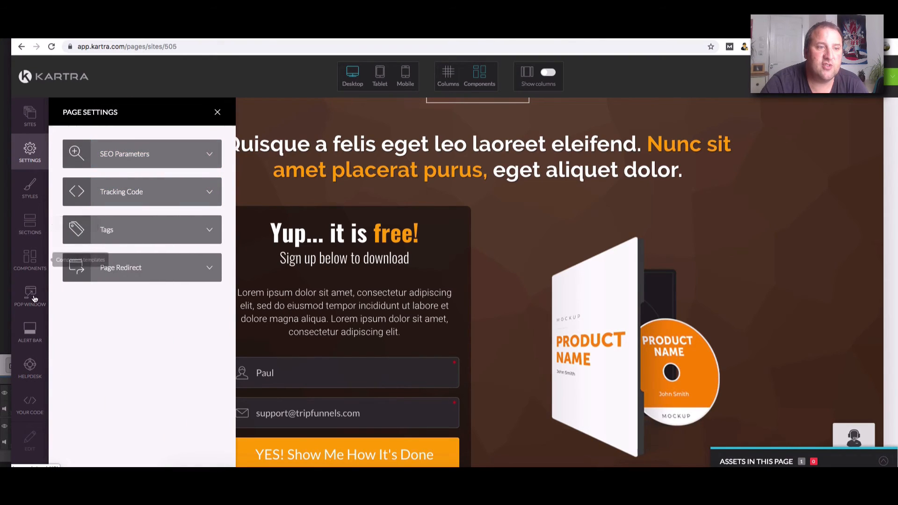
click(30, 367)
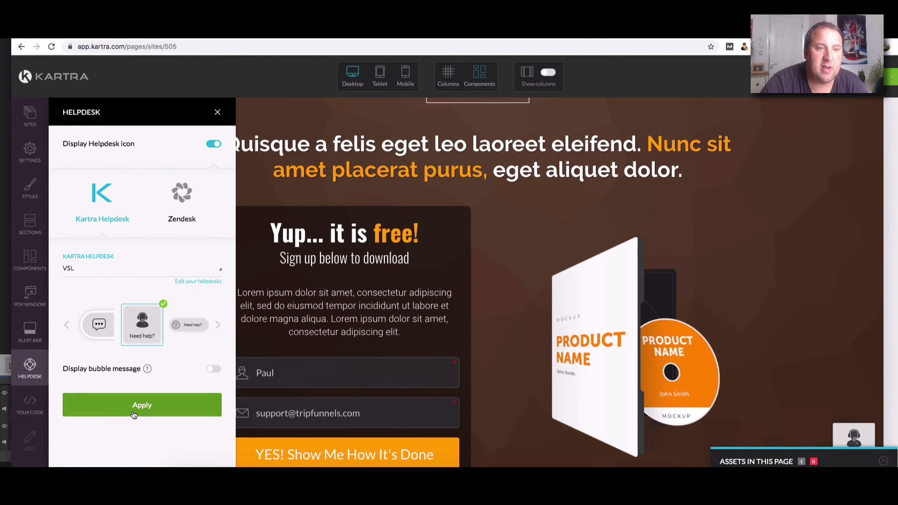
click(133, 414)
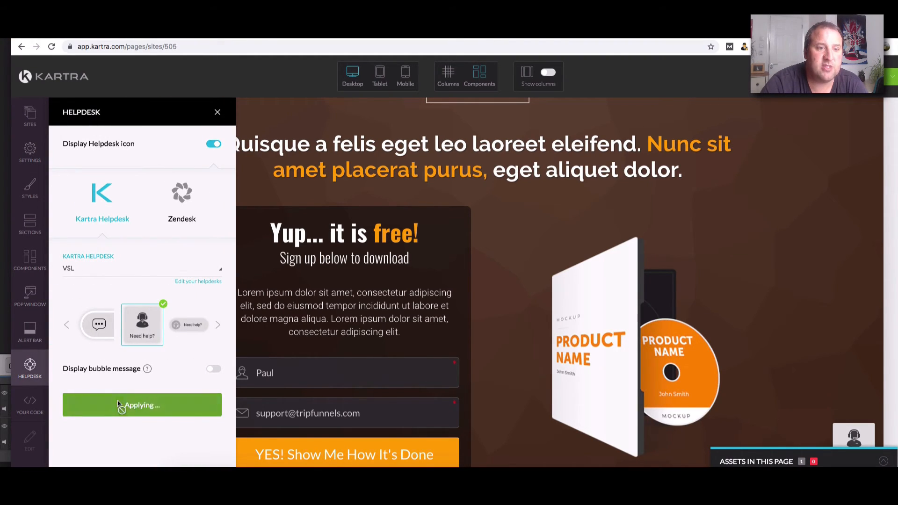
- Clear the page title in the opt-in page's SEO parameters
click(32, 150)
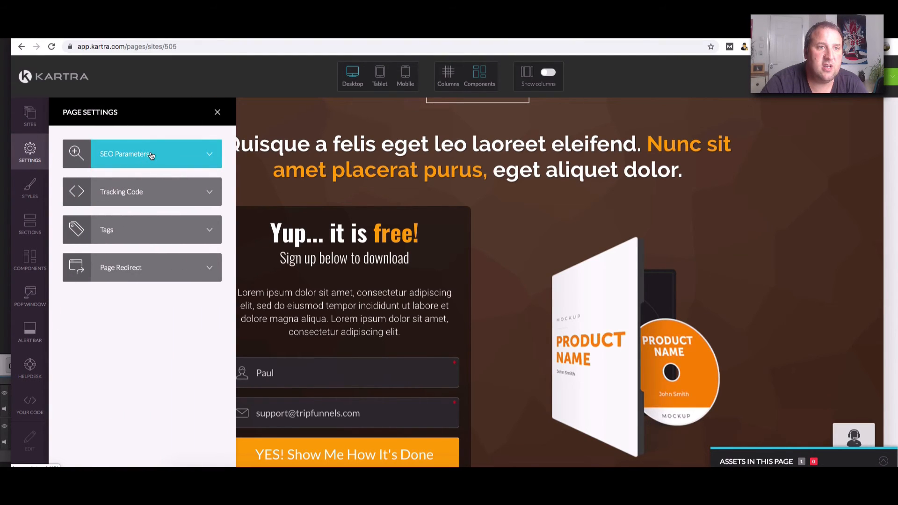
click(151, 156)
drag(110, 156, 60, 157)
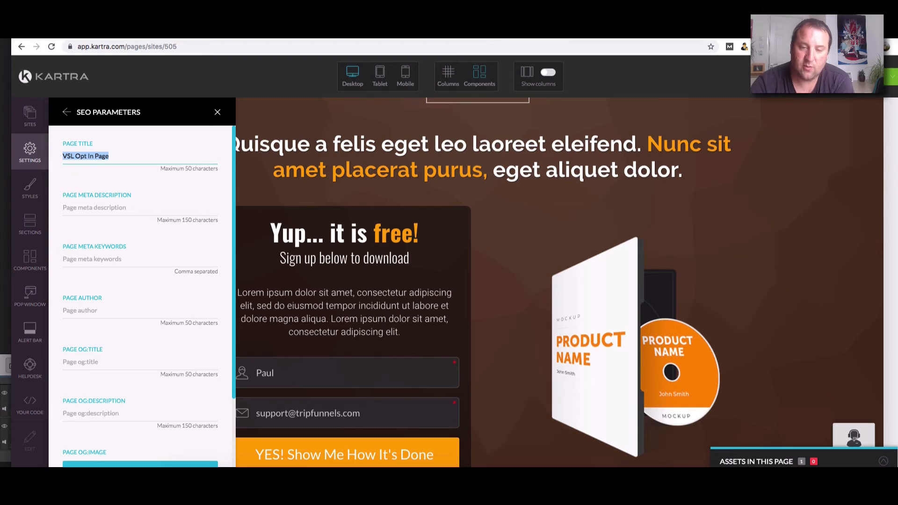
key(BackSpace)
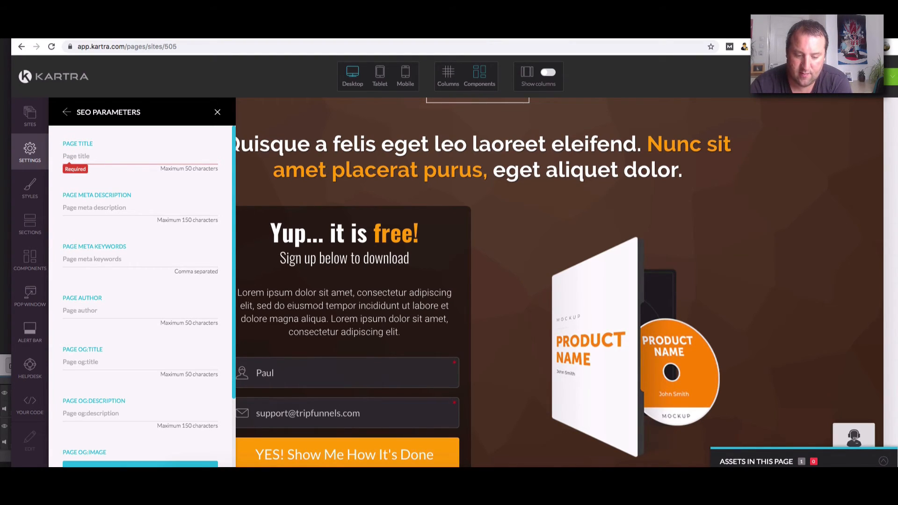
text(Welcom)
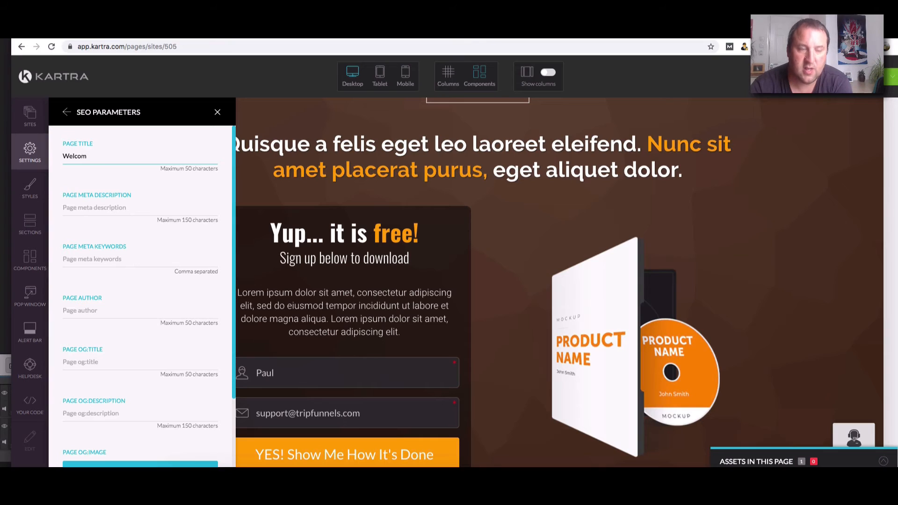
key(BackSpace)
key(BackSpace)
key(BackSpace)
key(BackSpace)
key(BackSpace)
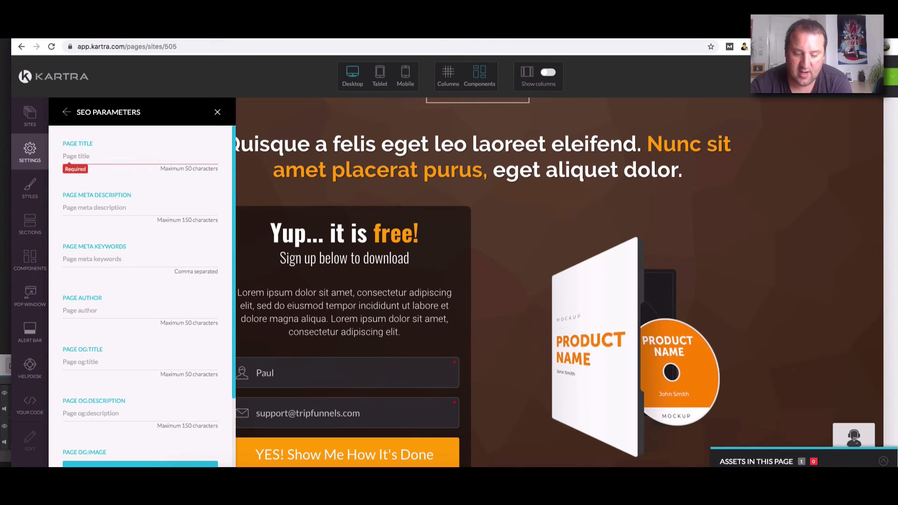
- Set the opt-in page's SEO page title to "Today Only Free Training" and apply the SEO parameters
text(F)
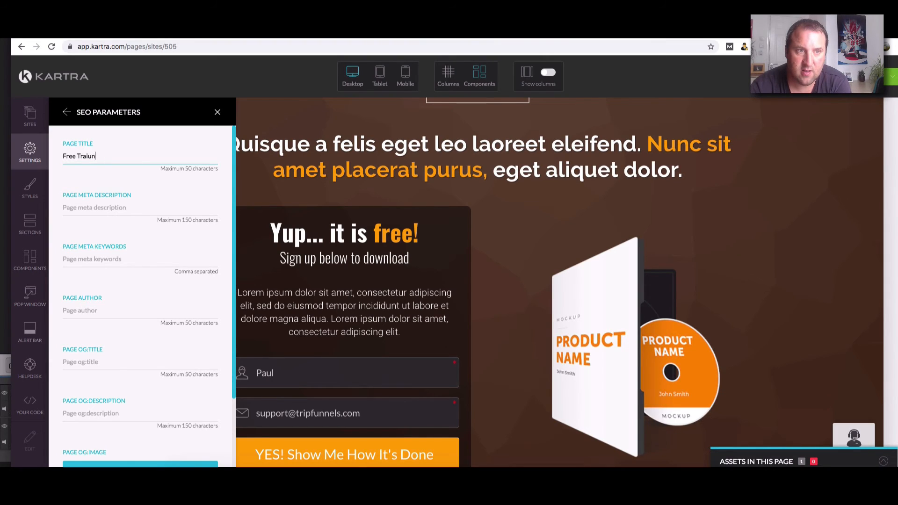
key(BackSpace)
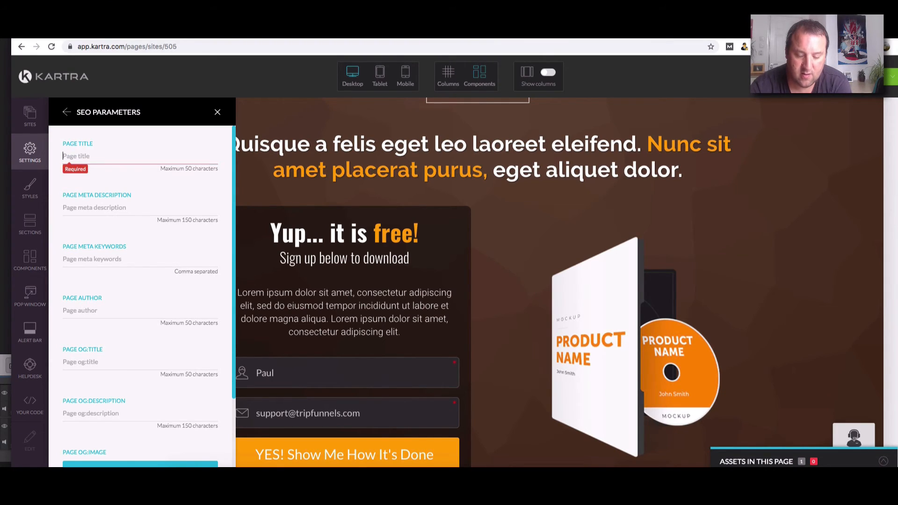
text(Today Onl)
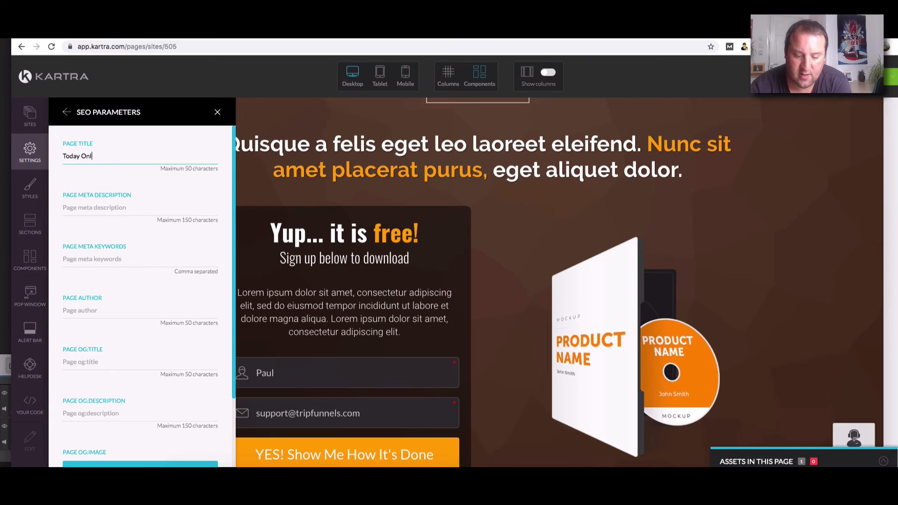
text(y Free Traini)
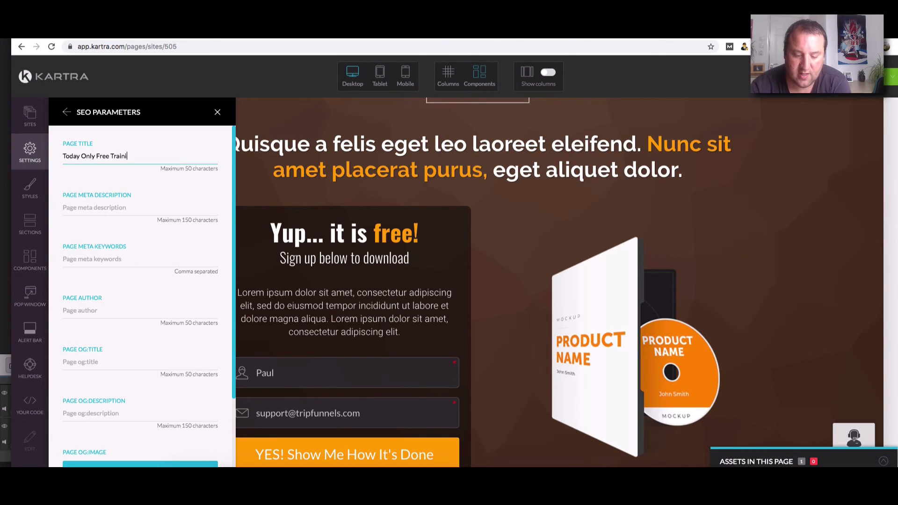
text(ng)
scroll(176, 302, down, 2)
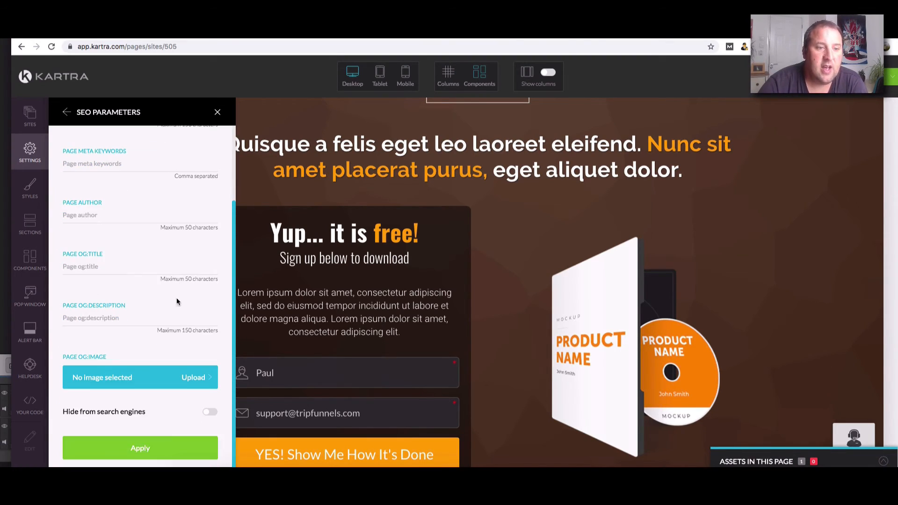
click(140, 460)
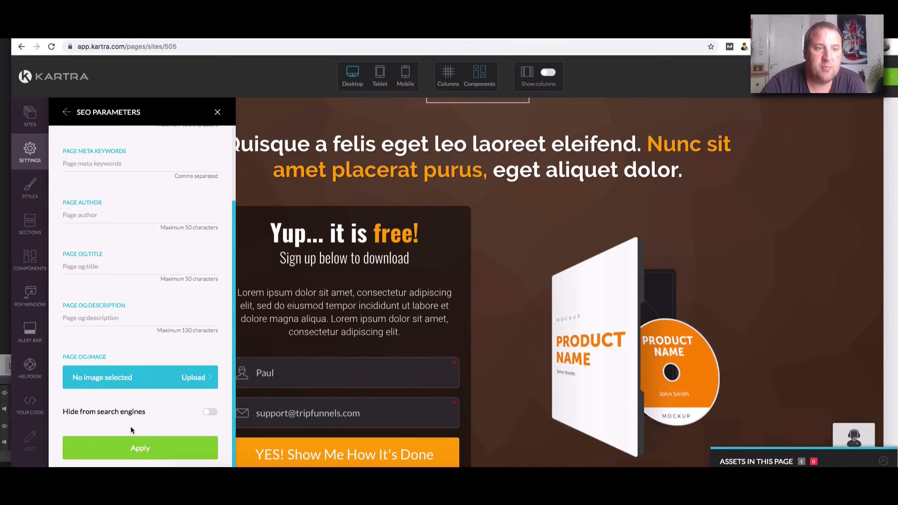
scroll(158, 353, up, 3)
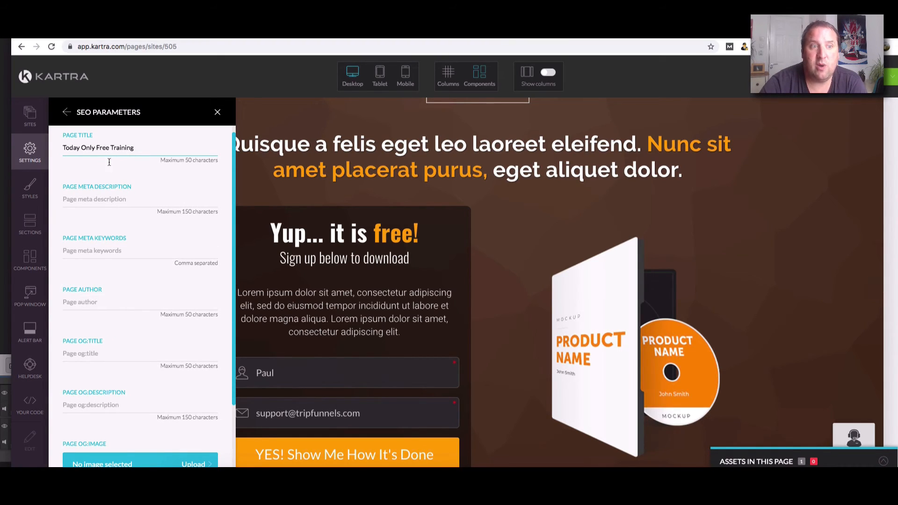
scroll(122, 407, down, 3)
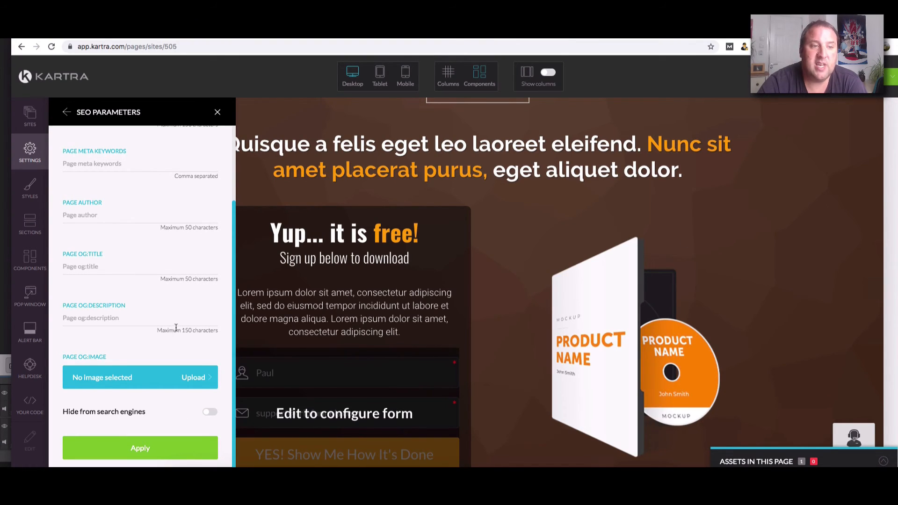
click(139, 448)
scroll(187, 215, up, 3)
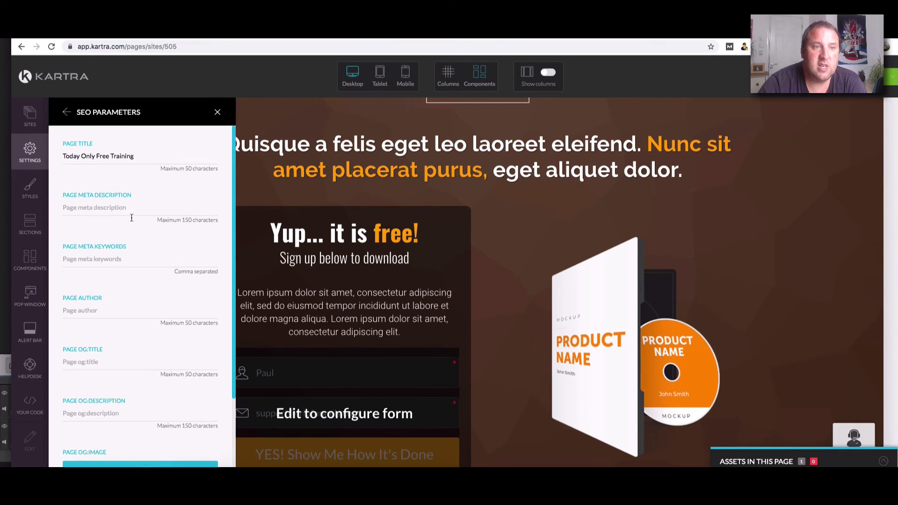
click(217, 112)
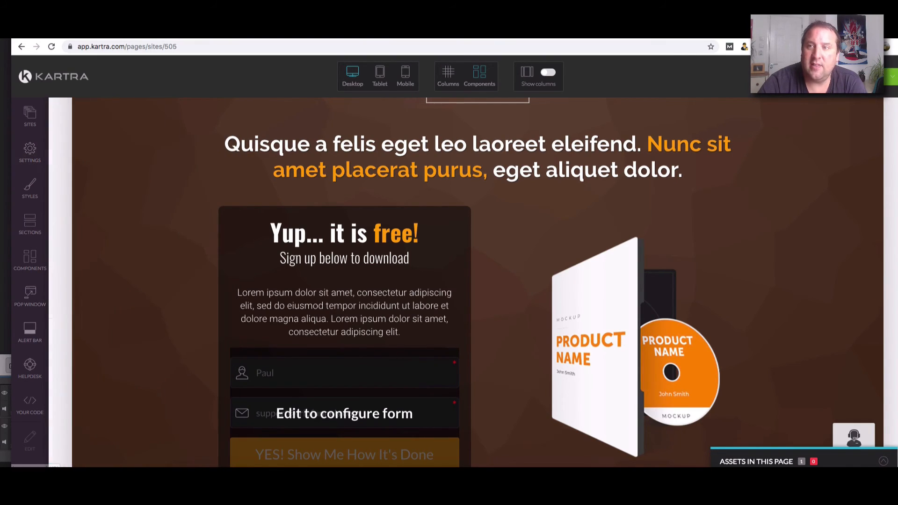
- Publish the VSL opt-in page live, dismiss the page link and code options, and return to the dashboard
click(856, 77)
scroll(843, 157, up, 1)
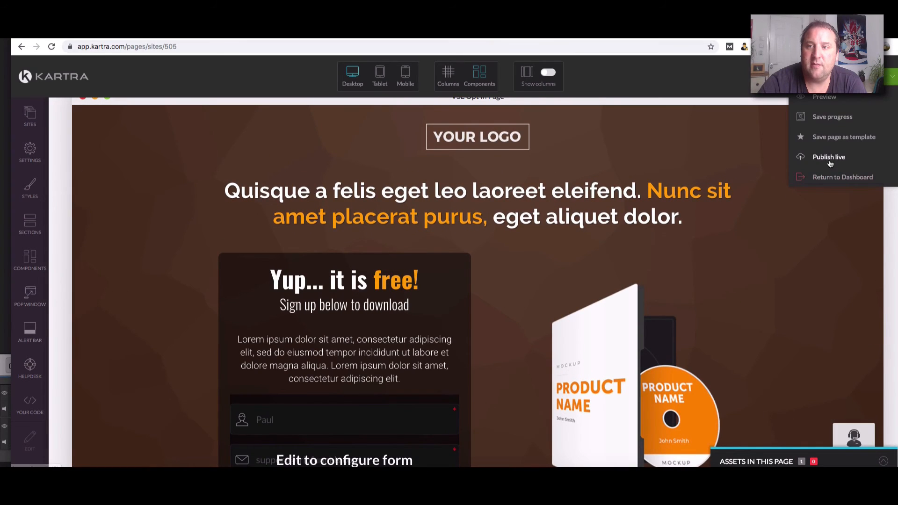
click(830, 162)
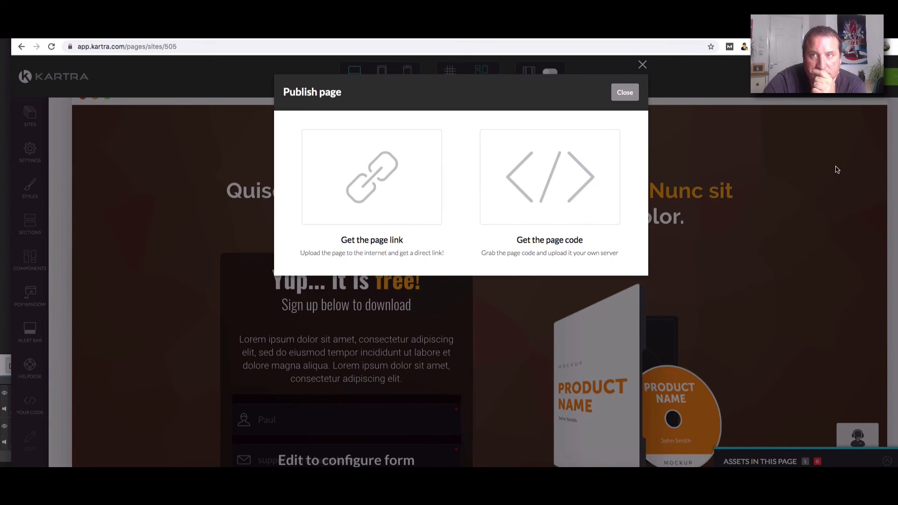
click(625, 92)
mouse_move(865, 102)
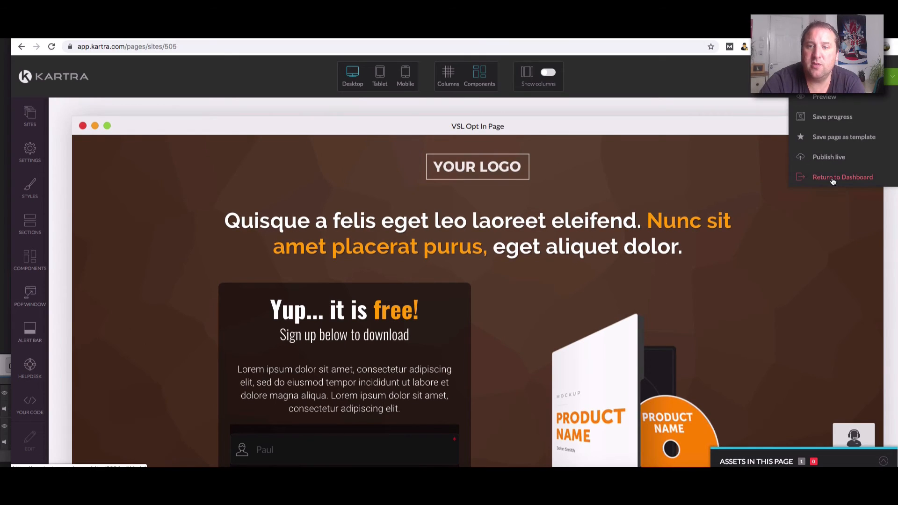
click(833, 180)
click(555, 95)
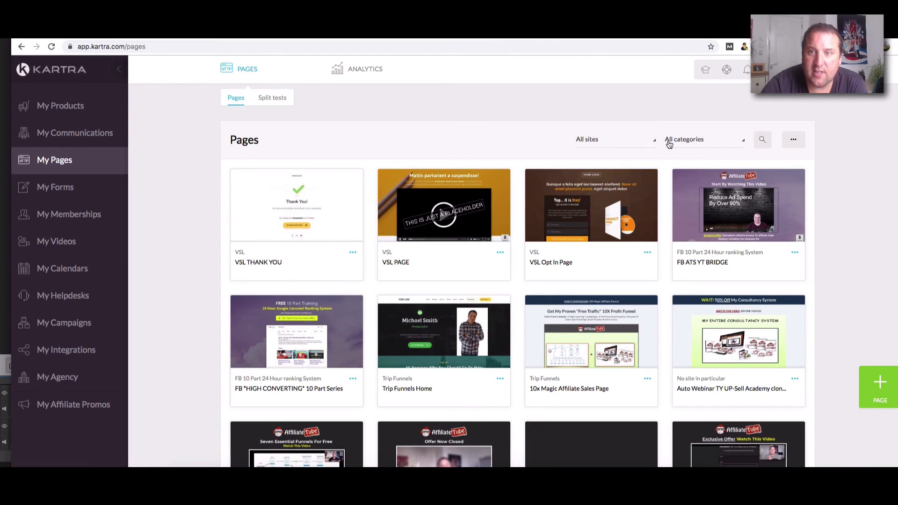
- Filter the pages by the VSL site and open the VSL THANK YOU page in the editor
click(613, 140)
click(553, 225)
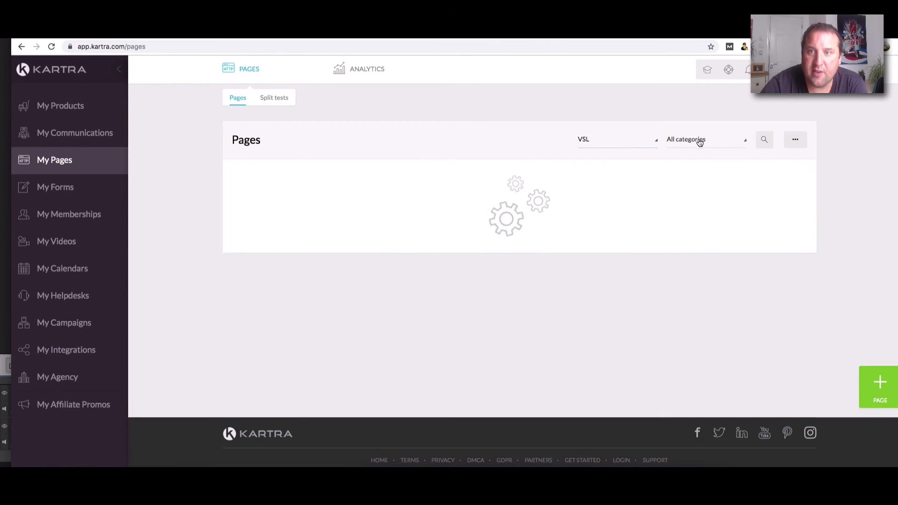
click(354, 252)
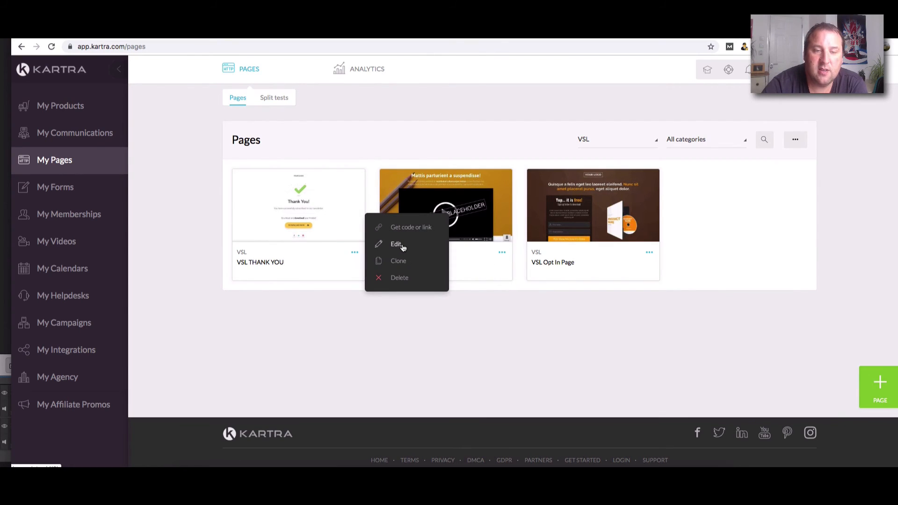
click(397, 244)
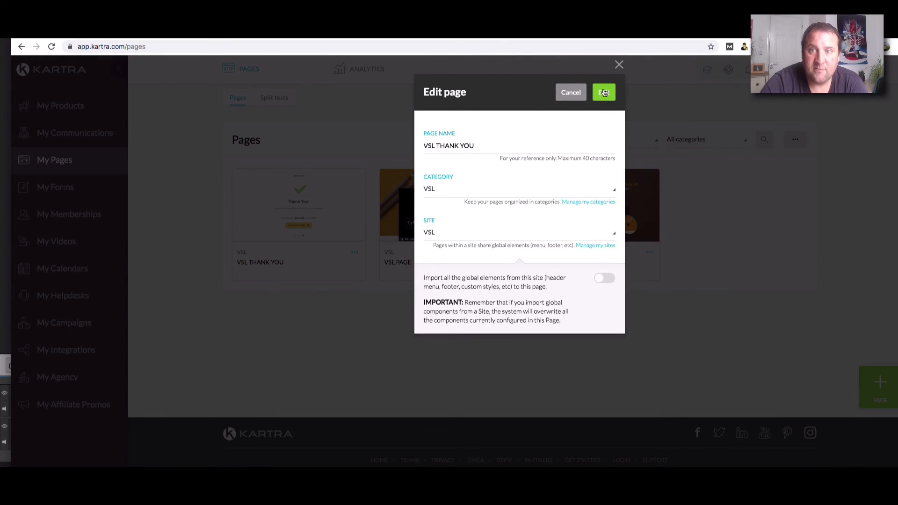
click(604, 93)
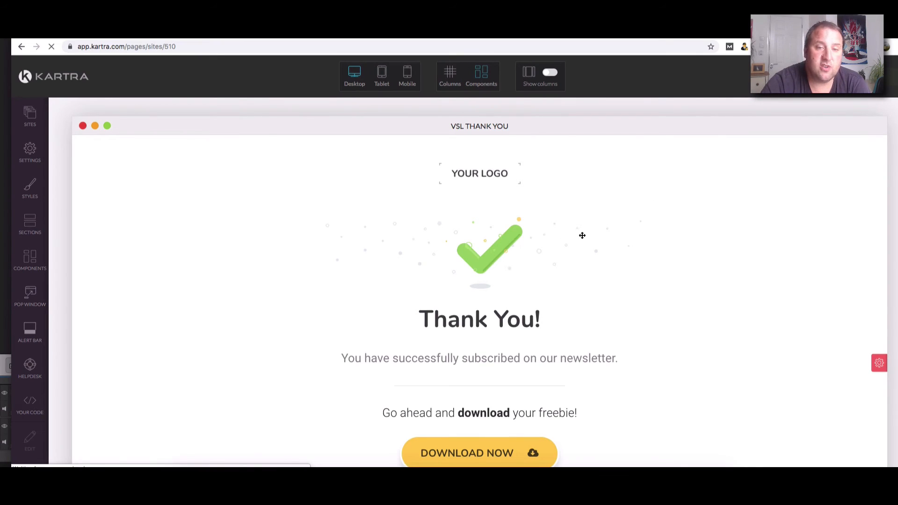
- Delete the Download Now button and the "Go ahead and download your freebie!" line from the thank-you page
scroll(583, 235, down, 3)
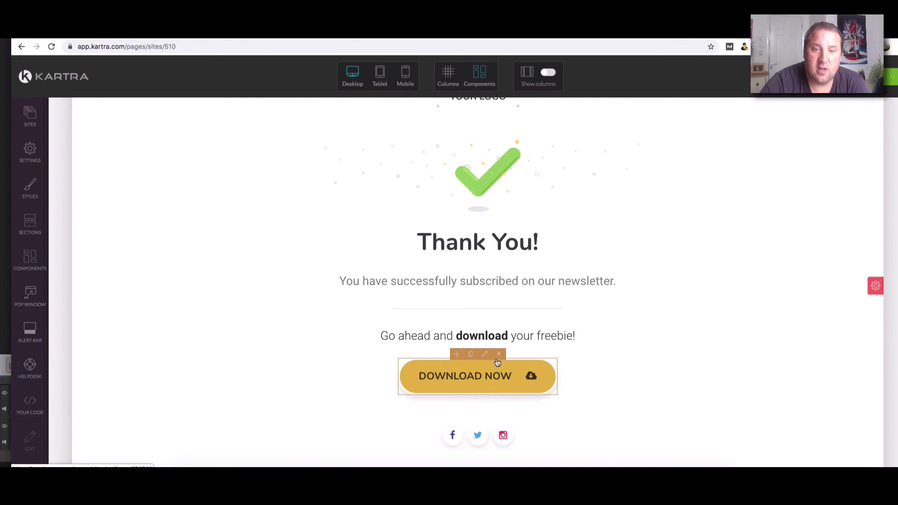
click(499, 354)
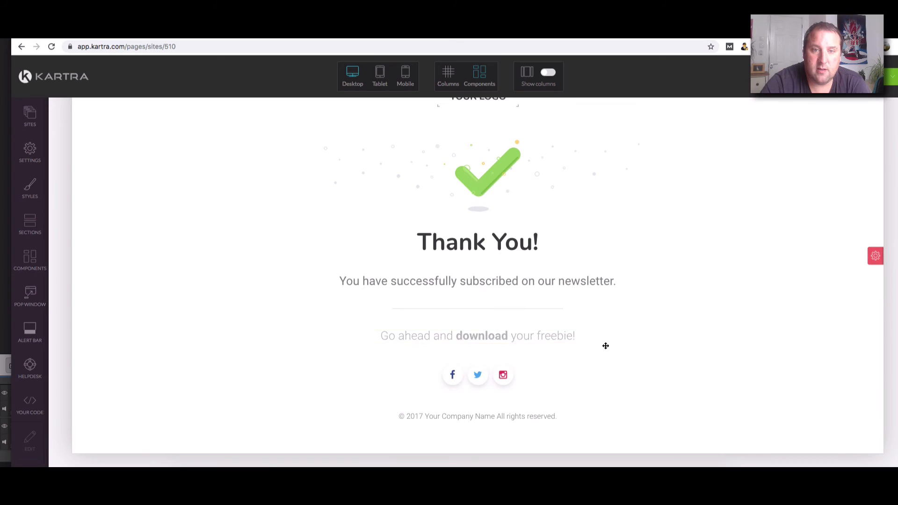
- Change the line under the "Thank You!" heading to "You have successfully booked you call in."
click(624, 305)
drag(623, 305, 461, 296)
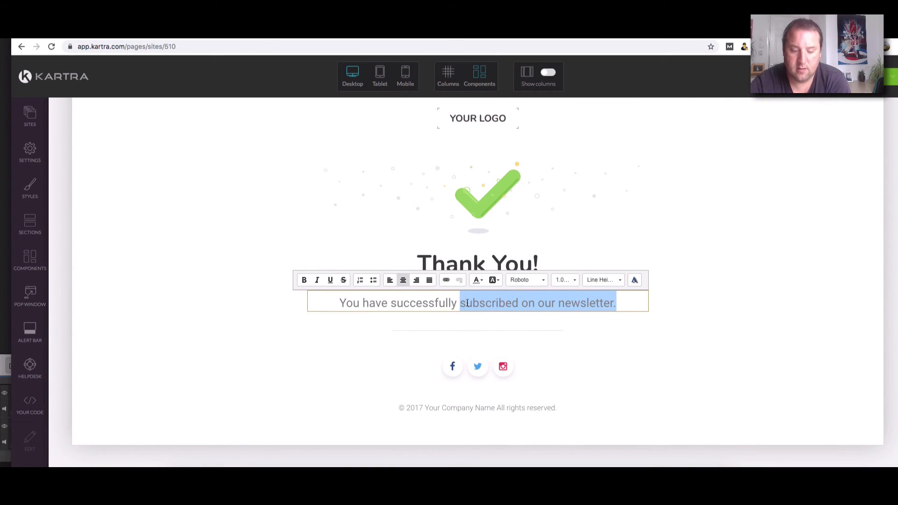
text(booked y)
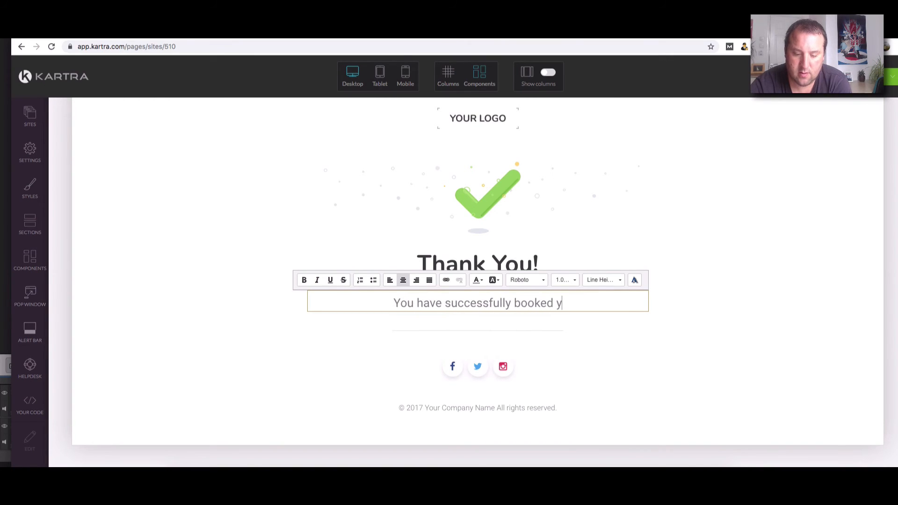
text(ou call in)
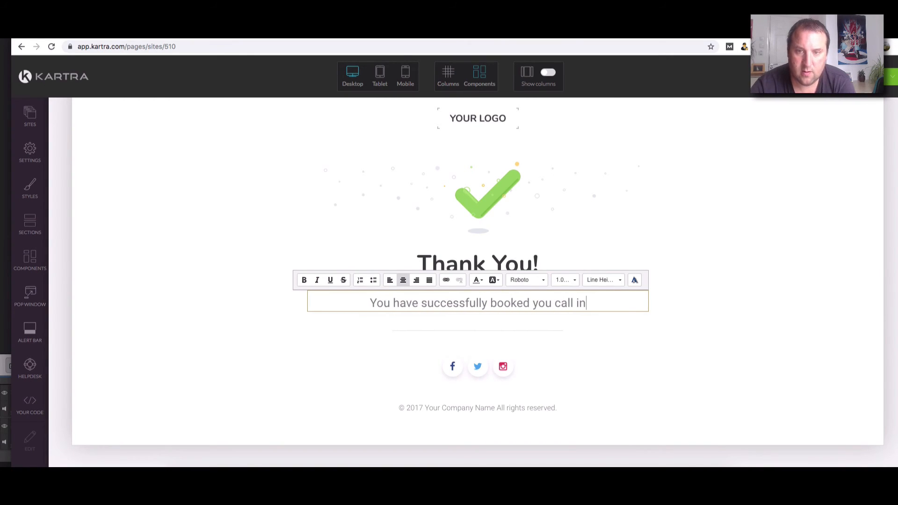
text(.)
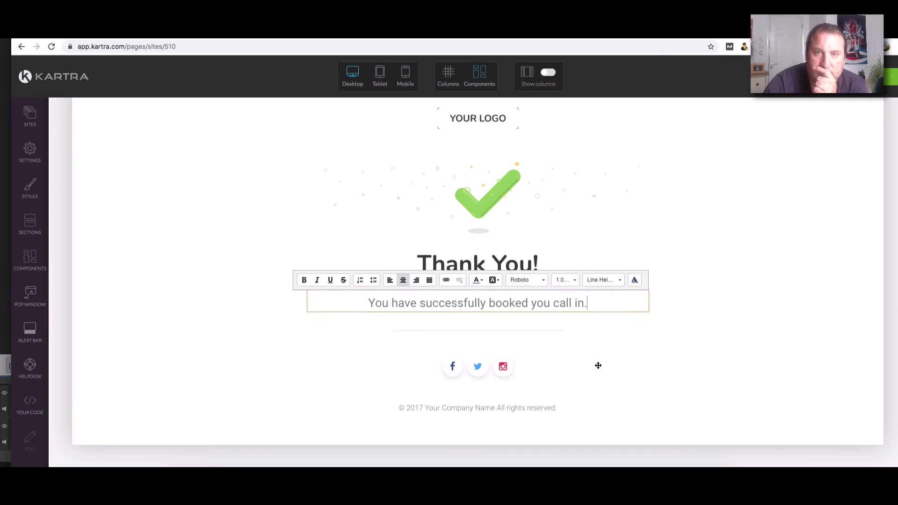
click(598, 365)
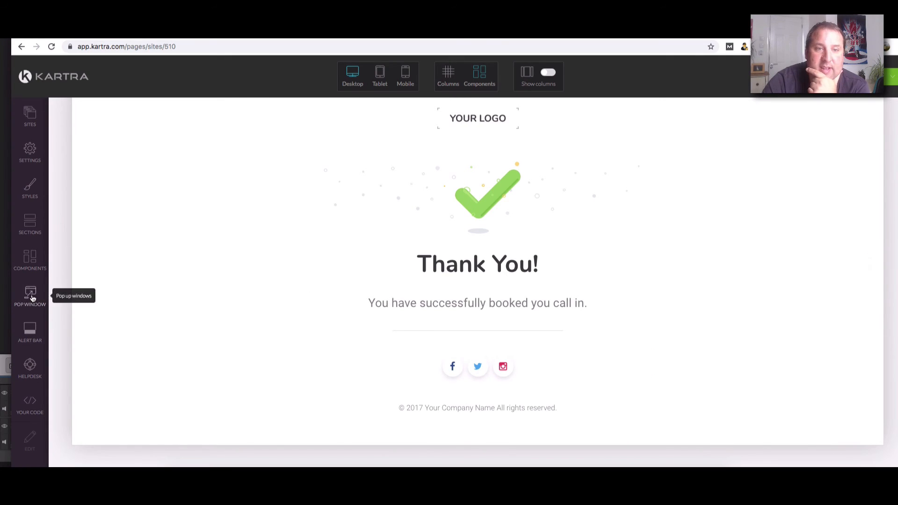
- Set the thank-you page's SEO page title to "Call Booked" and apply the SEO parameters
click(34, 153)
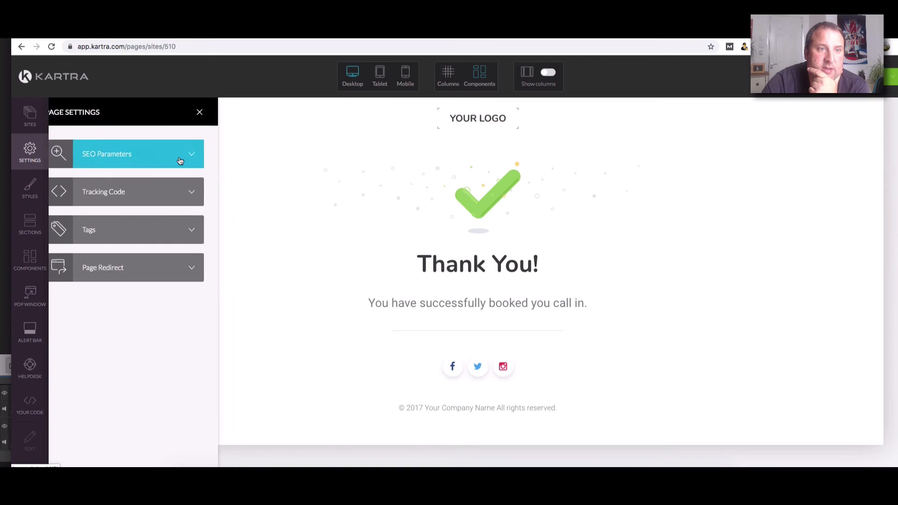
click(178, 157)
drag(114, 157, 61, 158)
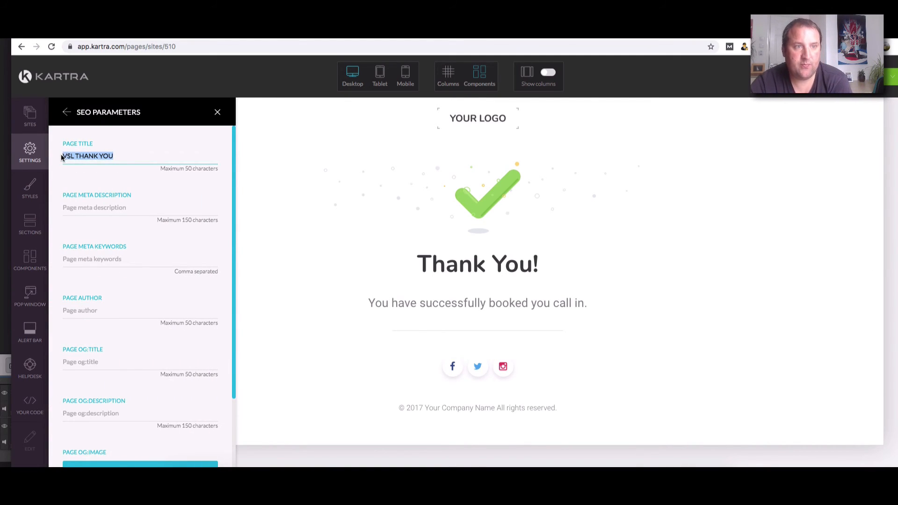
text(Call)
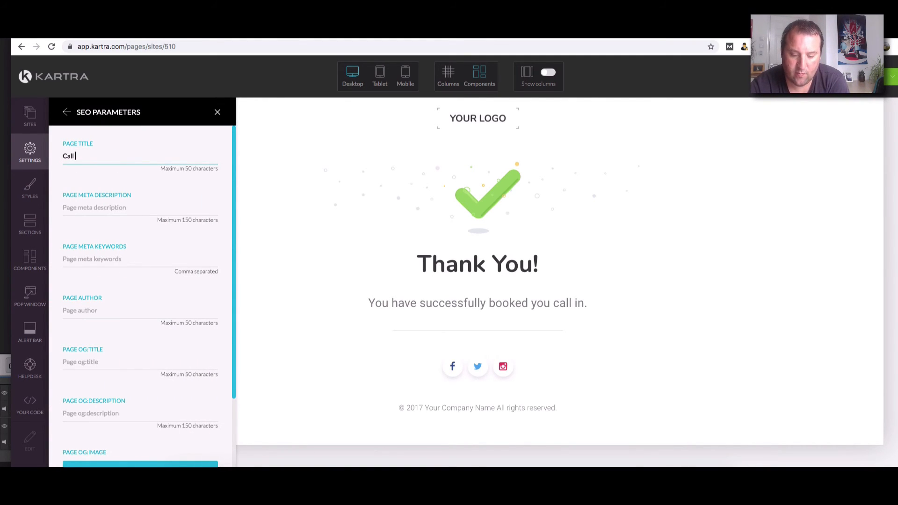
text( Booked)
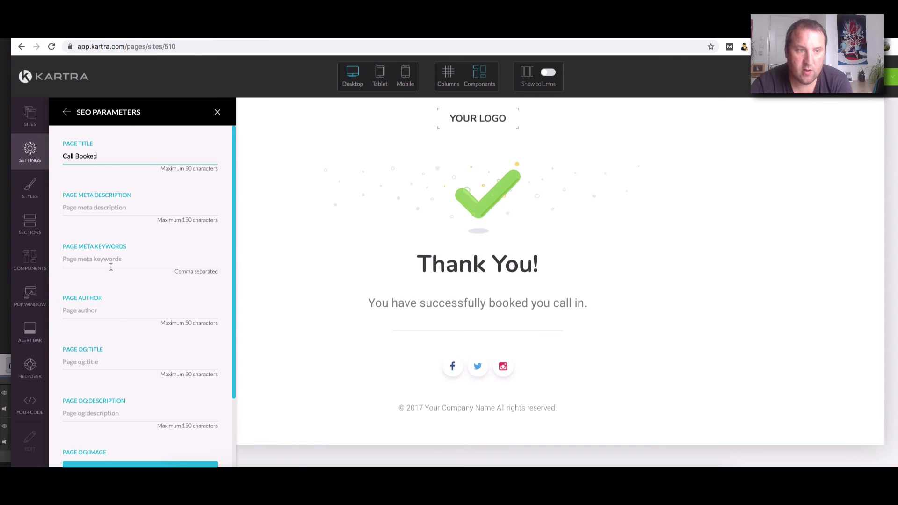
scroll(139, 397, down, 4)
click(143, 457)
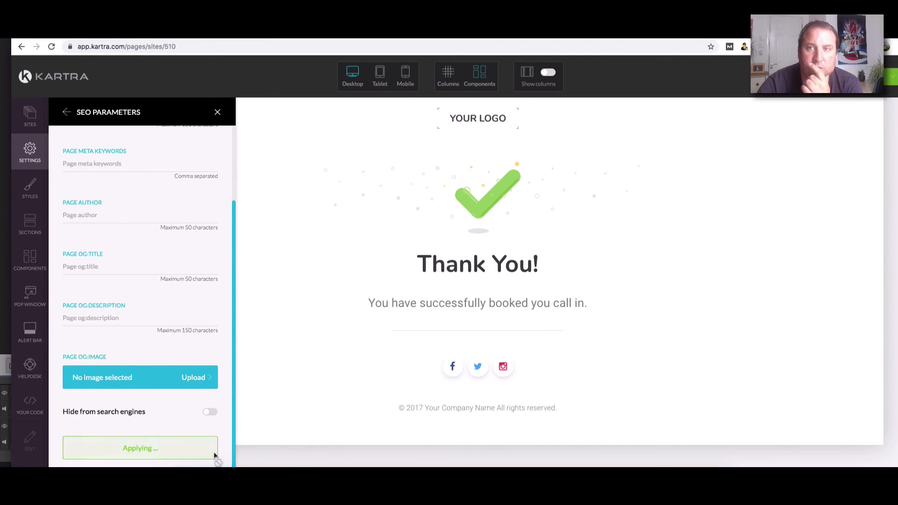
- Change the thank-you page's SEO page title to "Success" and apply the SEO parameters
click(29, 149)
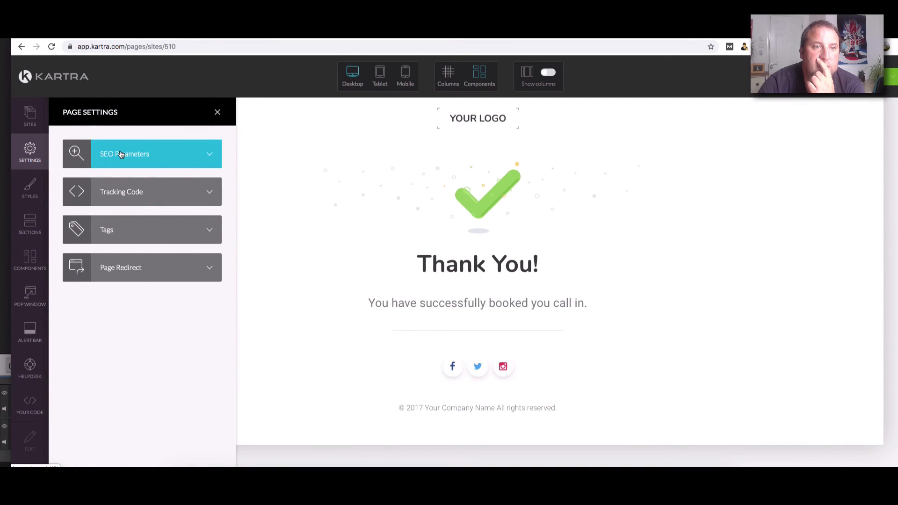
click(120, 154)
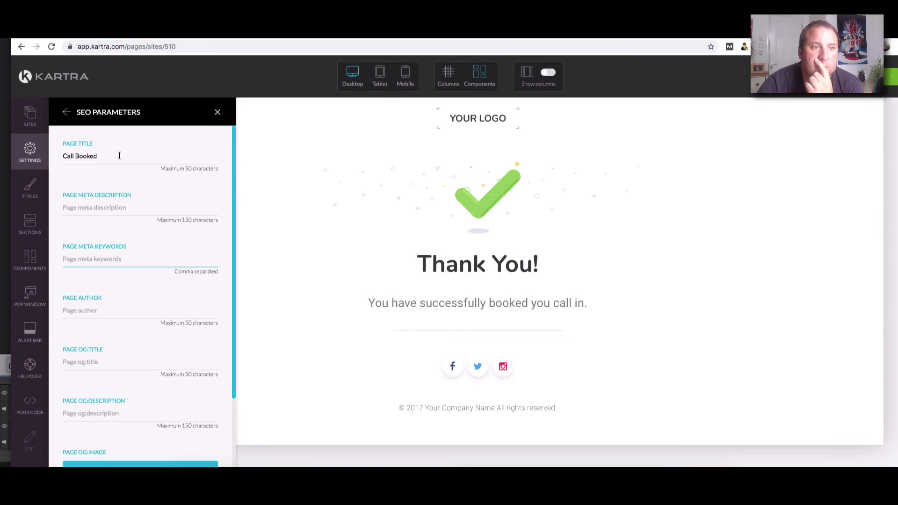
drag(119, 156, 30, 154)
text(T)
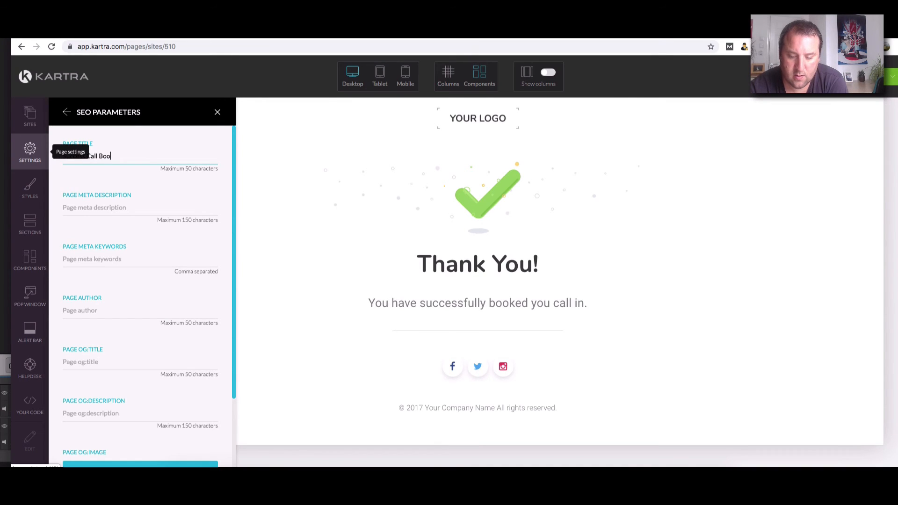
click(148, 225)
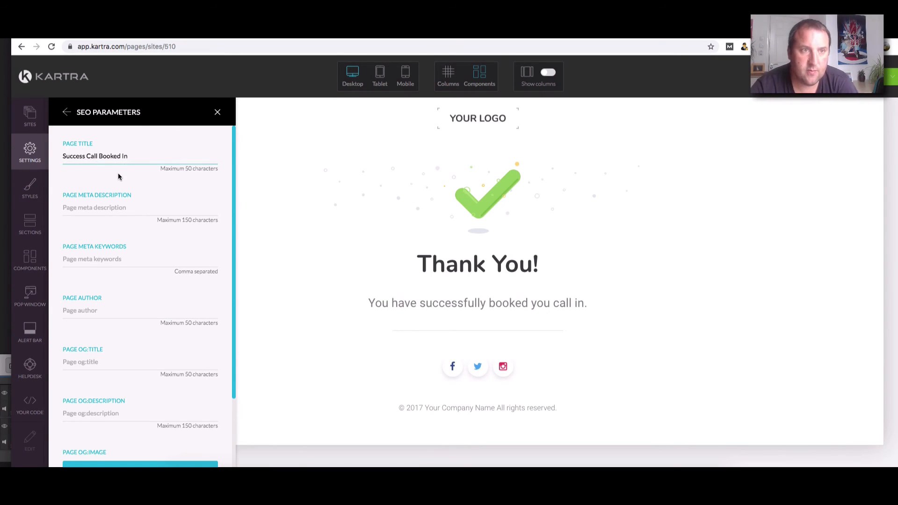
drag(127, 156, 86, 154)
key(BackSpace)
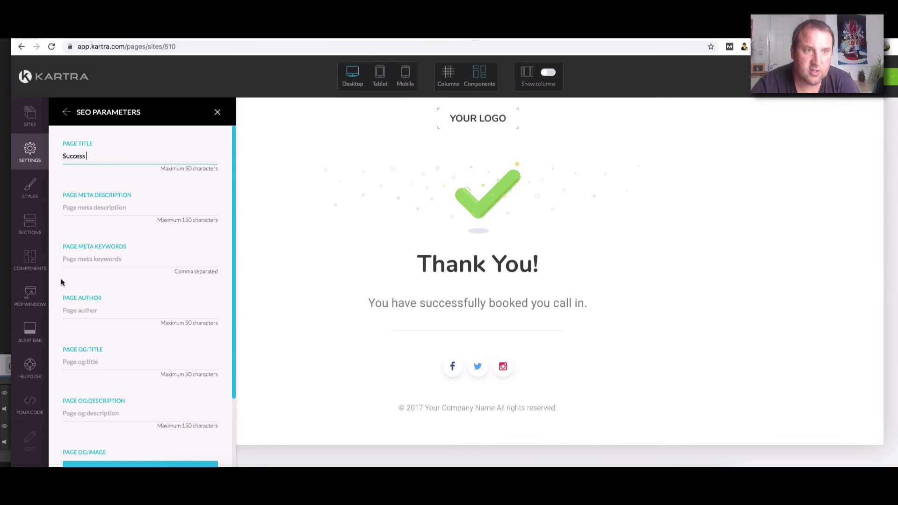
scroll(63, 284, down, 3)
click(154, 447)
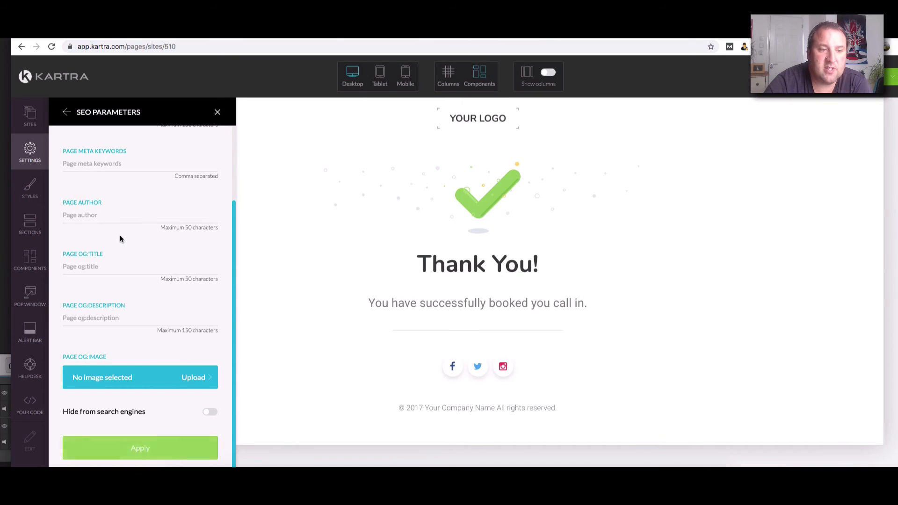
- Review the thank-you page's SEO fields and apply the SEO parameters again
scroll(120, 236, up, 4)
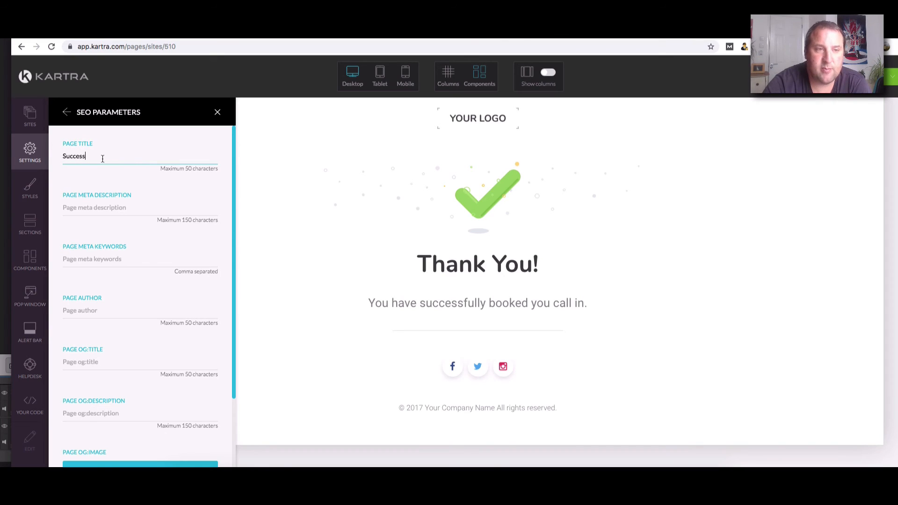
scroll(103, 158, down, 1)
scroll(65, 167, up, 1)
scroll(70, 173, down, 2)
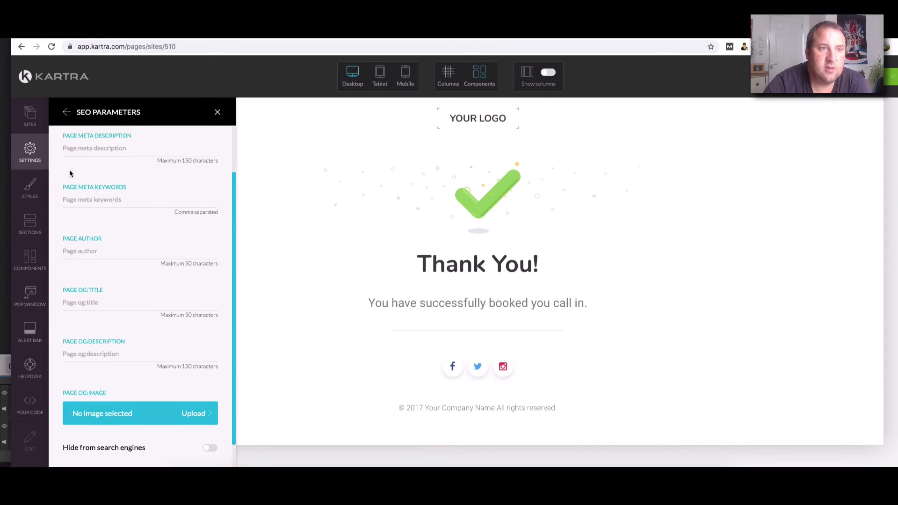
scroll(61, 171, up, 2)
scroll(151, 395, down, 3)
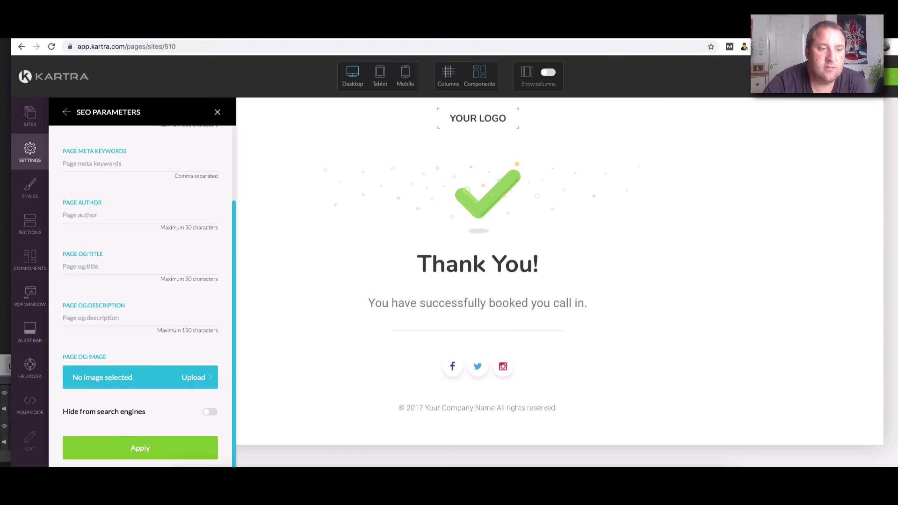
click(145, 455)
scroll(115, 304, up, 4)
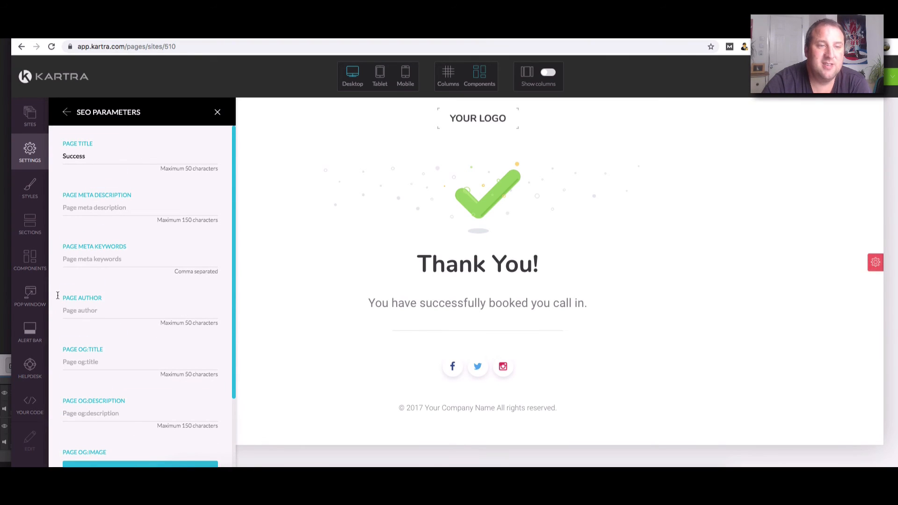
scroll(133, 308, down, 3)
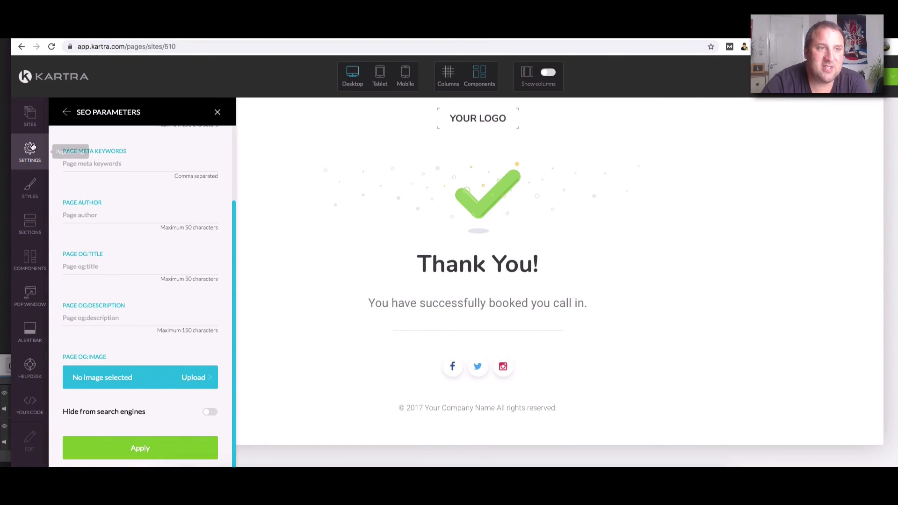
- Display the VSL Kartra Helpdesk on the thank-you page with the grey headset "Need help?" icon and apply it
click(30, 365)
click(214, 144)
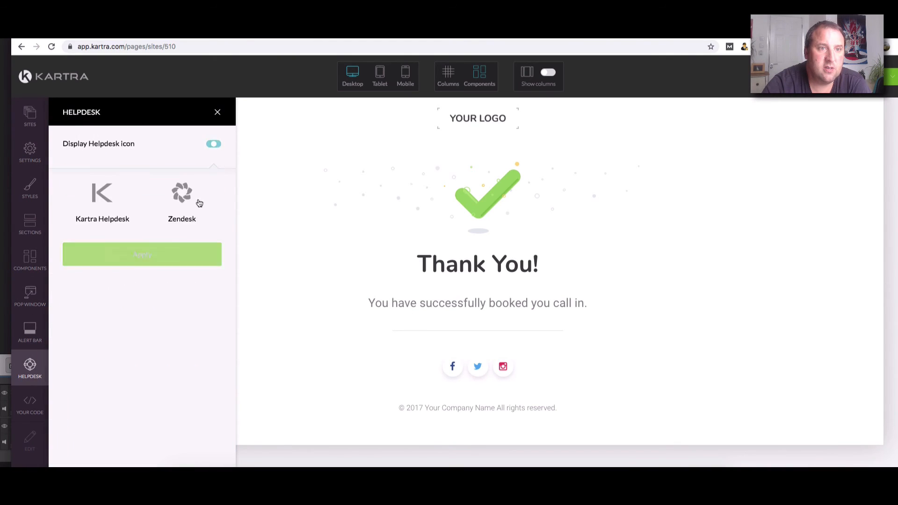
click(76, 198)
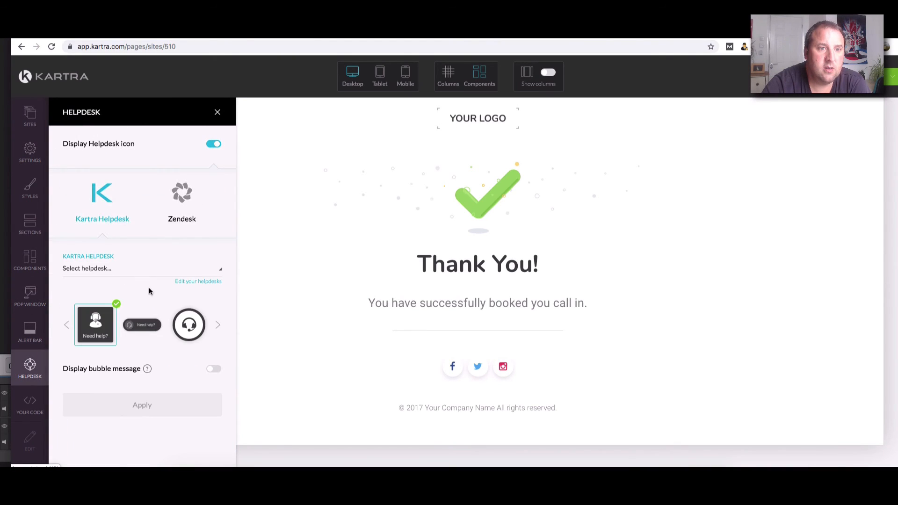
click(216, 326)
click(215, 327)
click(189, 324)
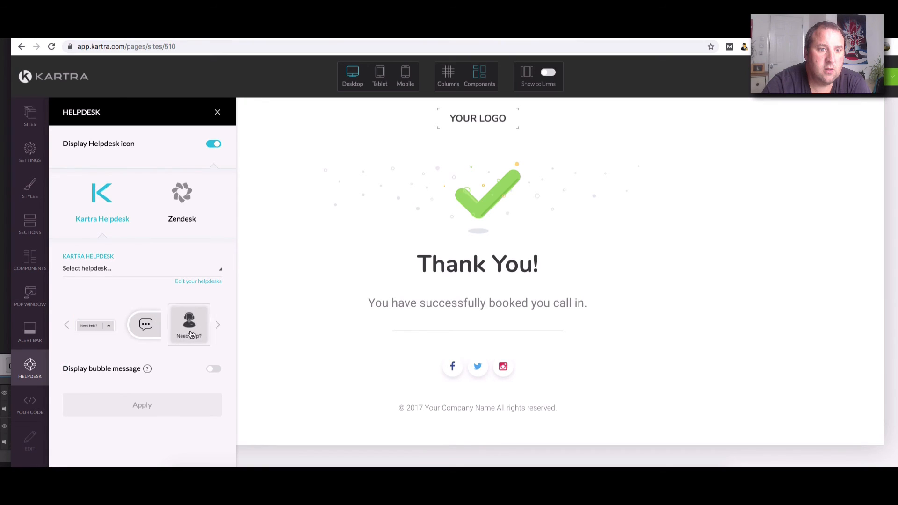
click(147, 279)
click(76, 387)
click(178, 405)
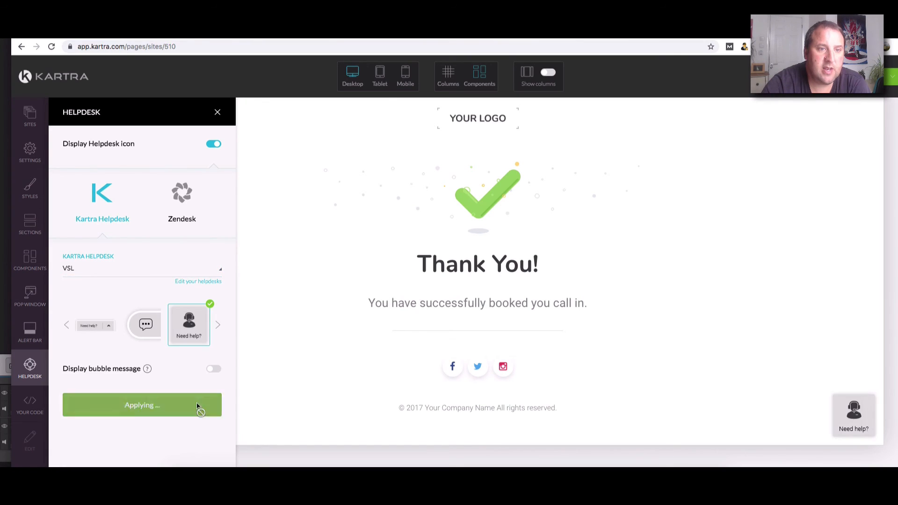
click(218, 113)
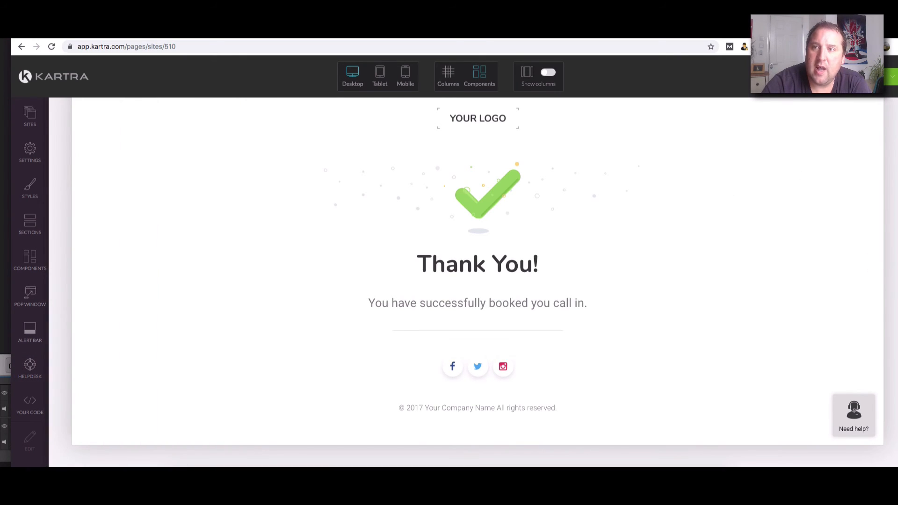
- Dismiss the thank-you page's publishing options and exit the page editor to the list of all pages
click(890, 76)
click(821, 156)
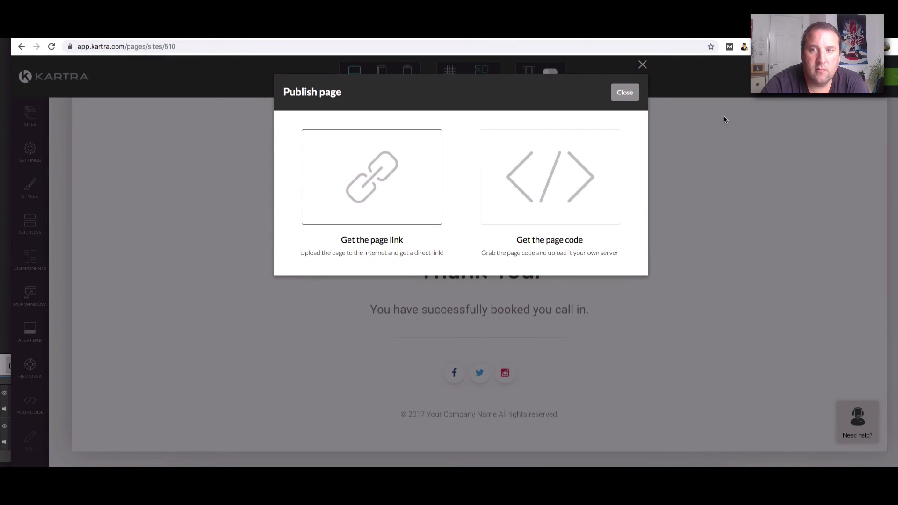
click(632, 94)
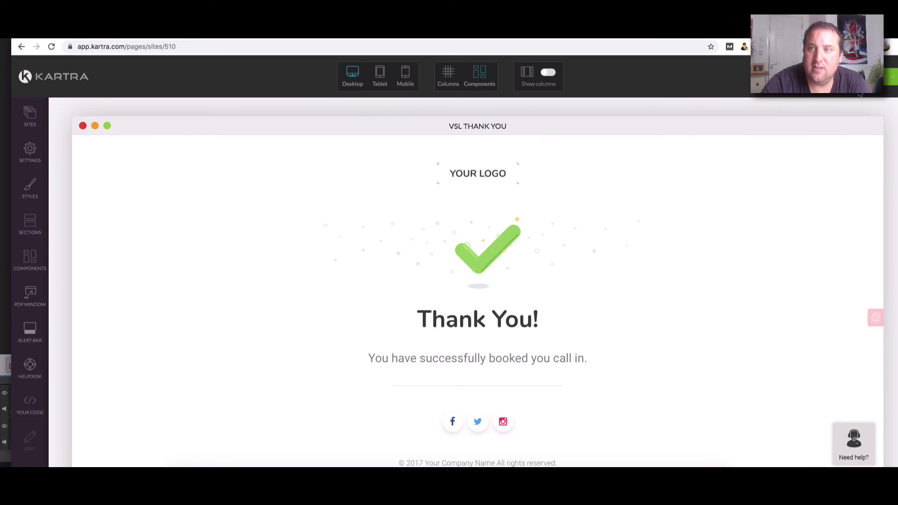
click(891, 76)
click(849, 178)
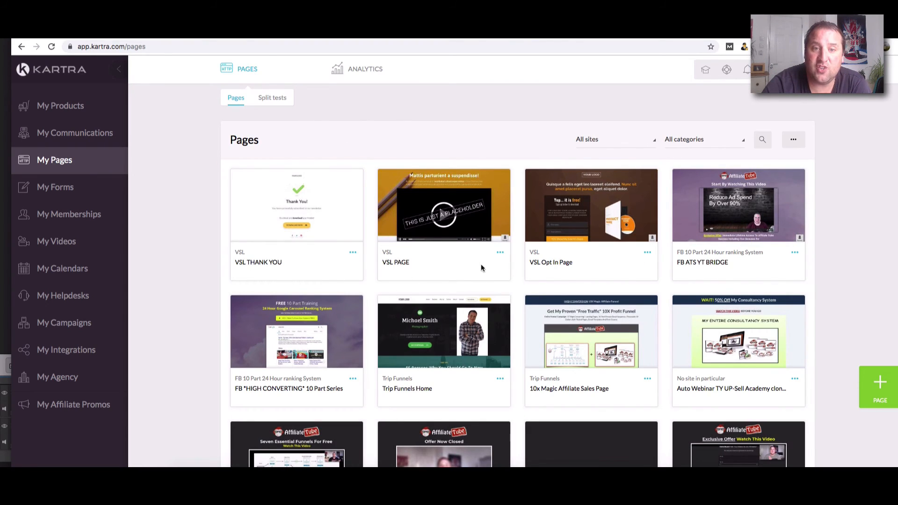
click(500, 253)
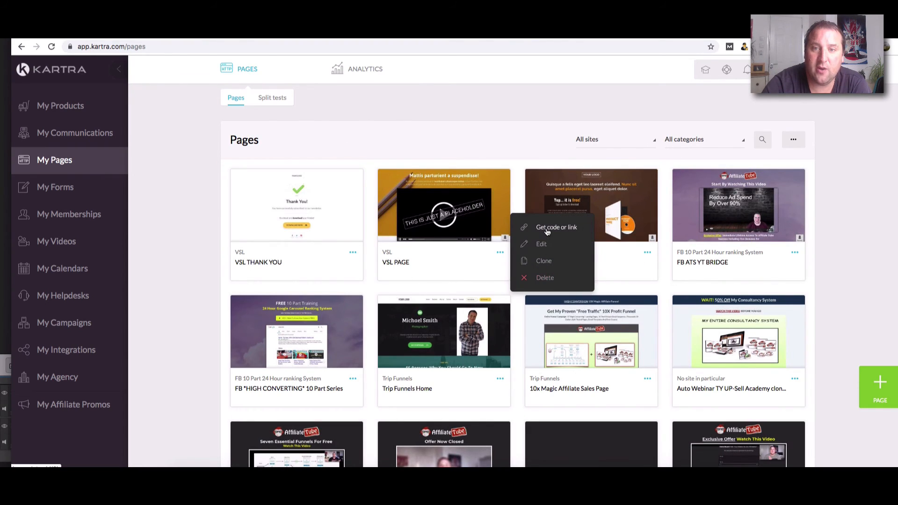
click(579, 251)
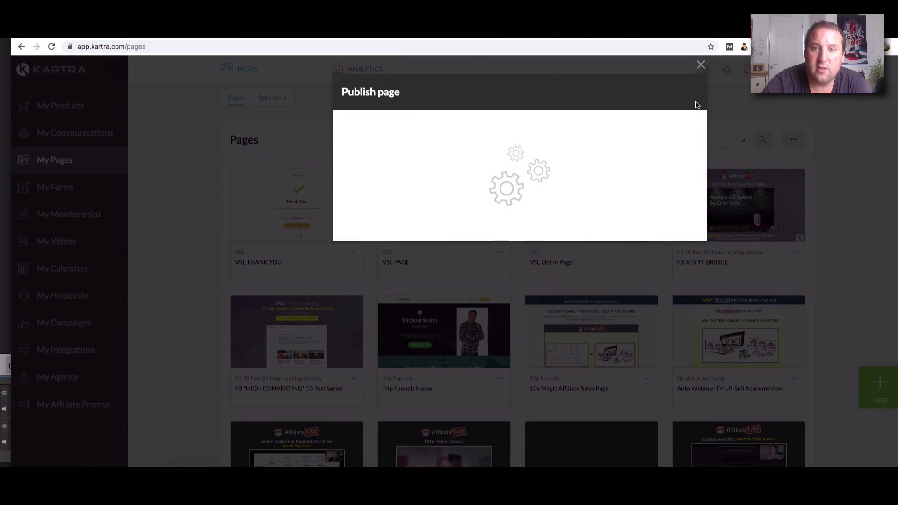
click(701, 66)
- Open the publishing options of the VSL Opt In Page, get its page link and copy it
click(648, 252)
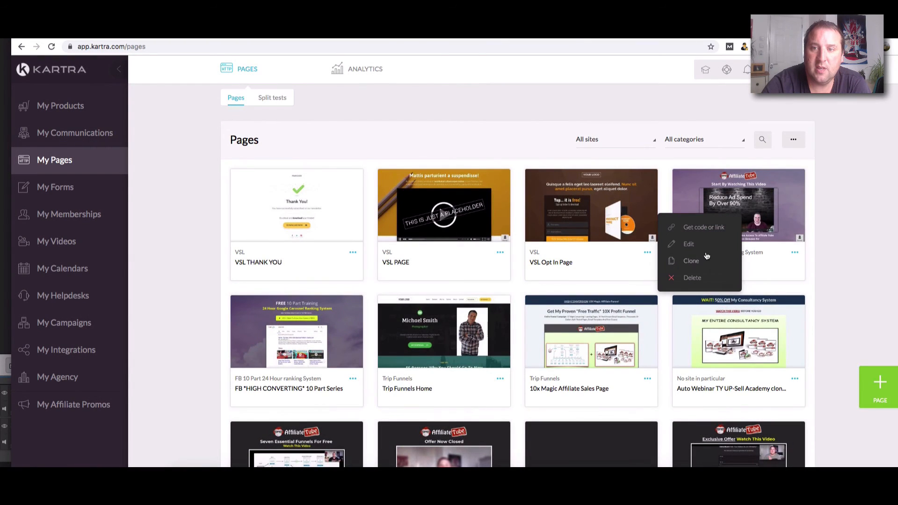
click(689, 244)
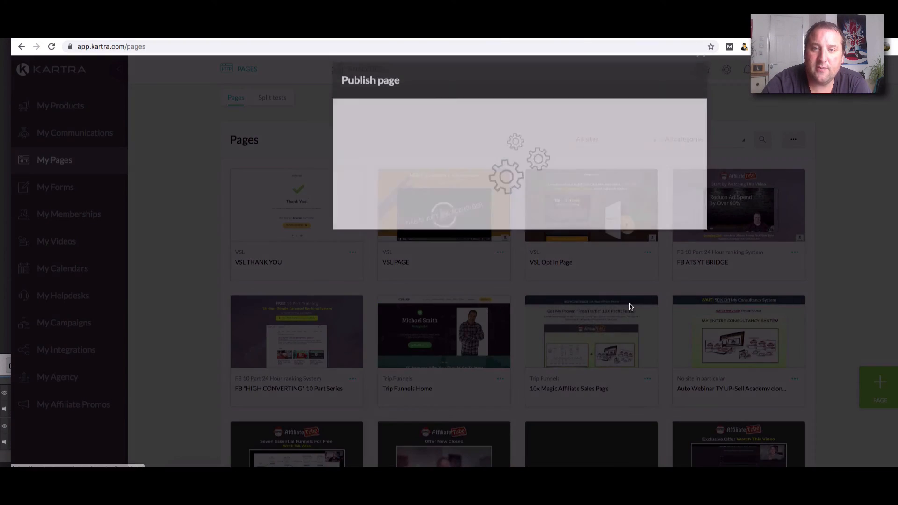
click(395, 181)
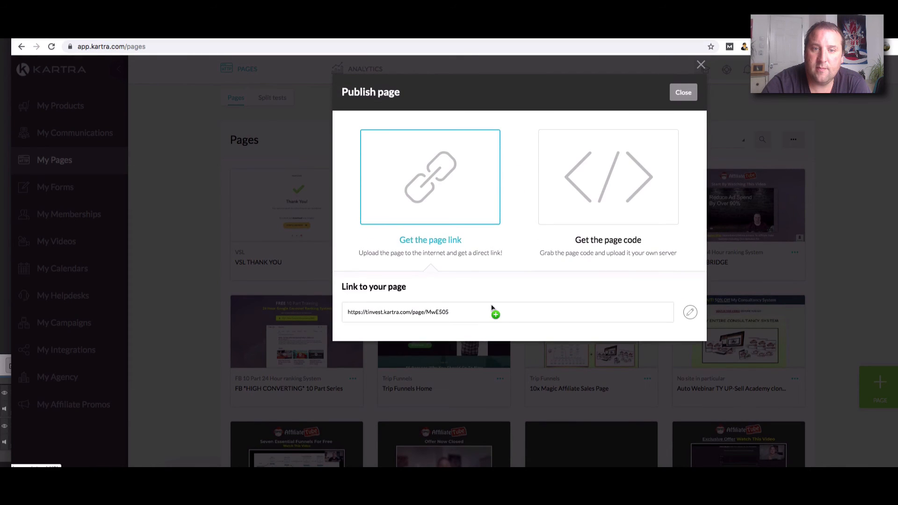
drag(493, 310, 336, 311)
right_click(379, 312)
click(390, 333)
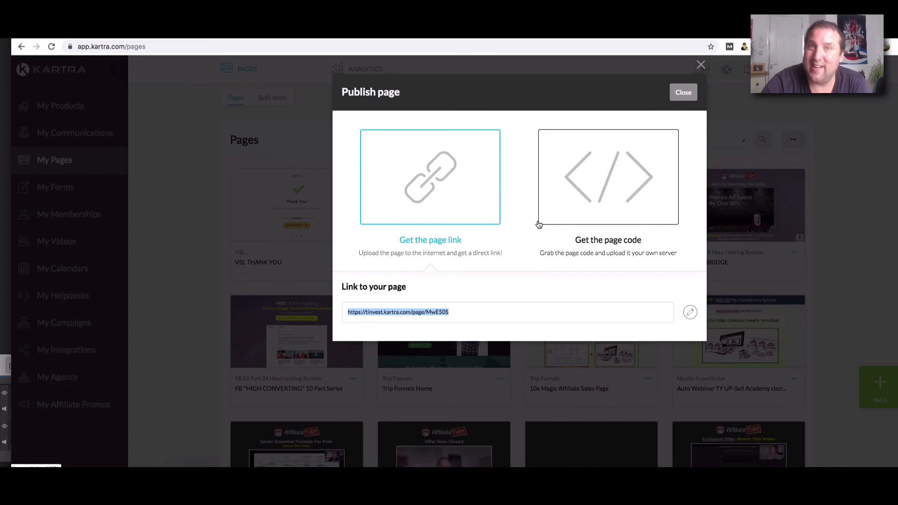
click(690, 313)
click(495, 314)
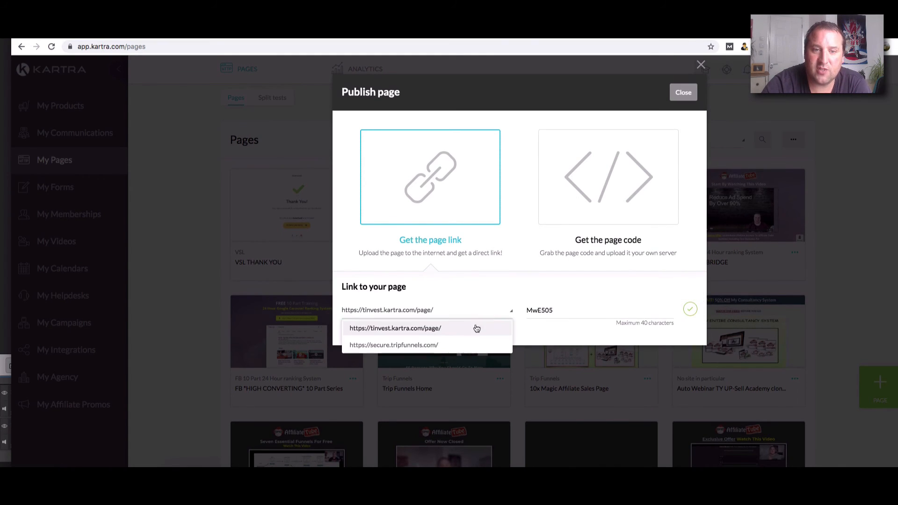
click(427, 345)
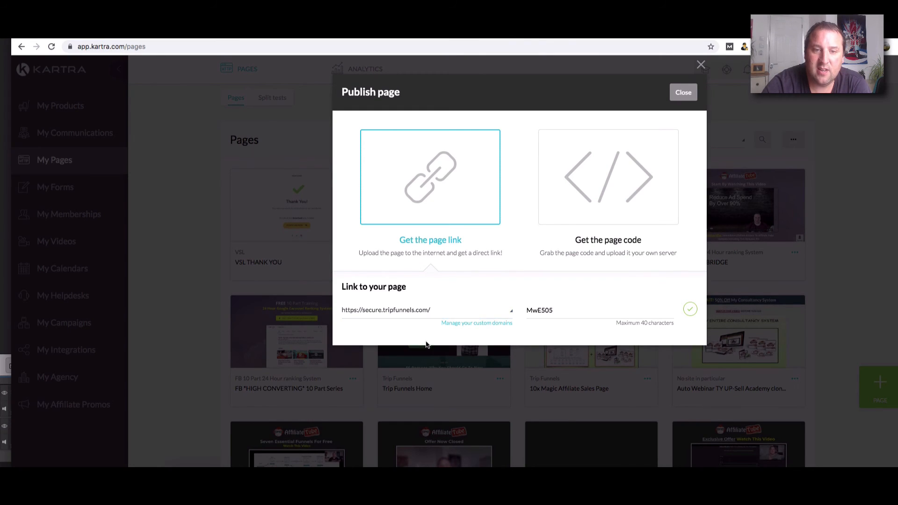
click(428, 311)
click(421, 330)
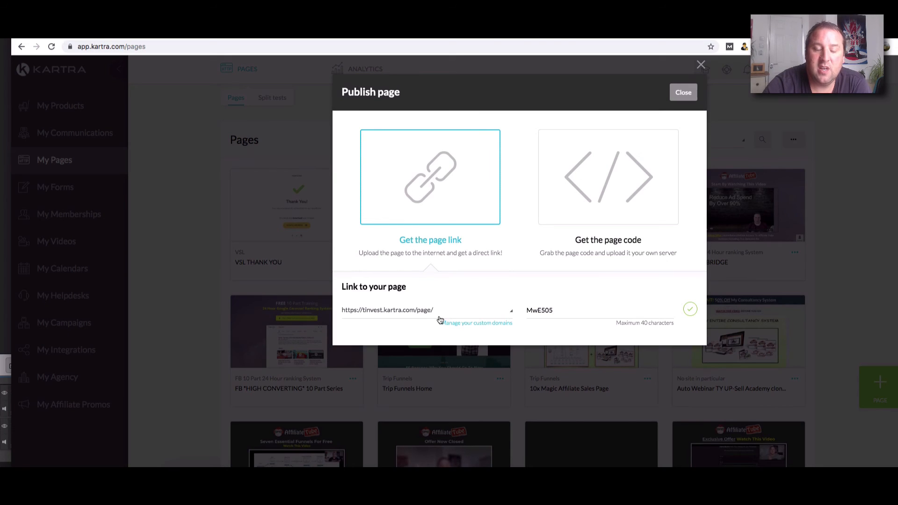
click(411, 313)
click(414, 345)
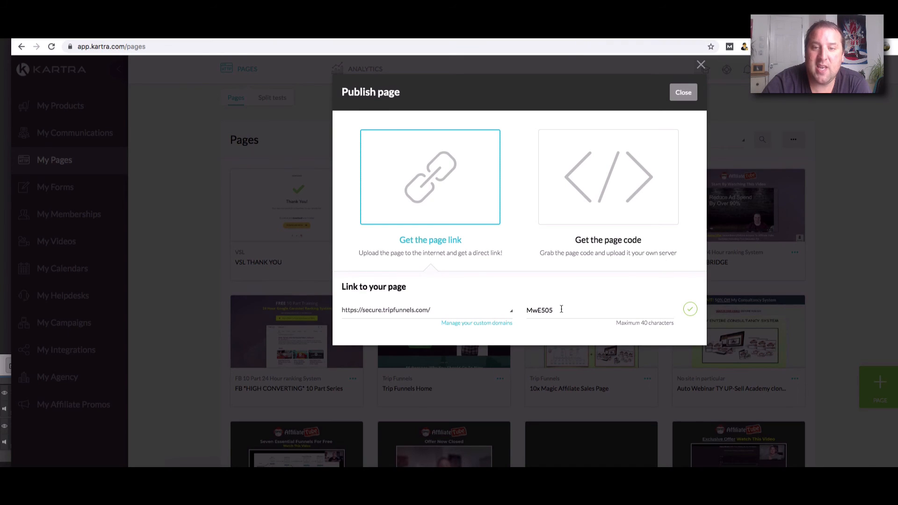
click(481, 314)
click(420, 329)
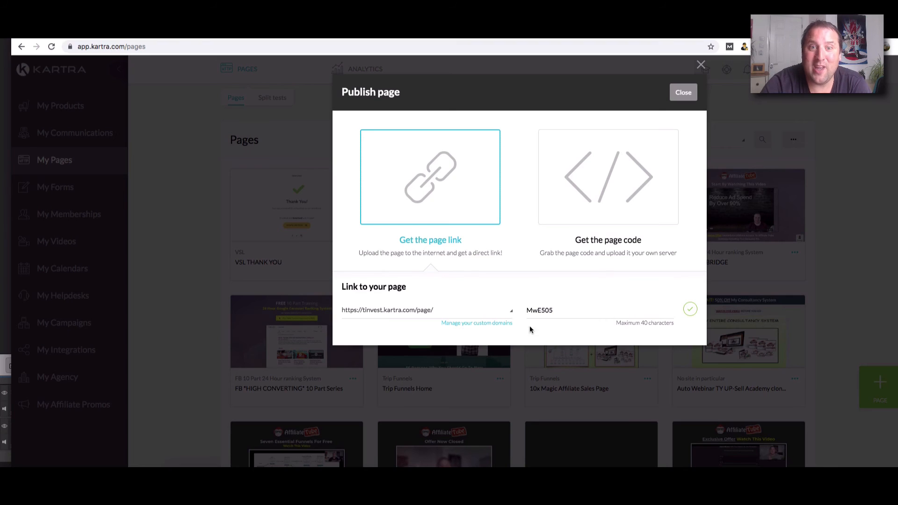
click(436, 346)
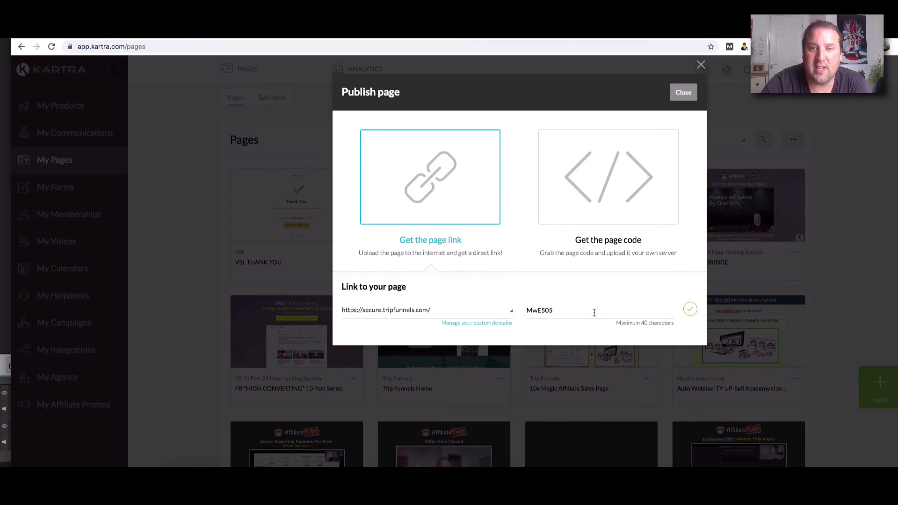
click(592, 314)
click(459, 316)
click(411, 326)
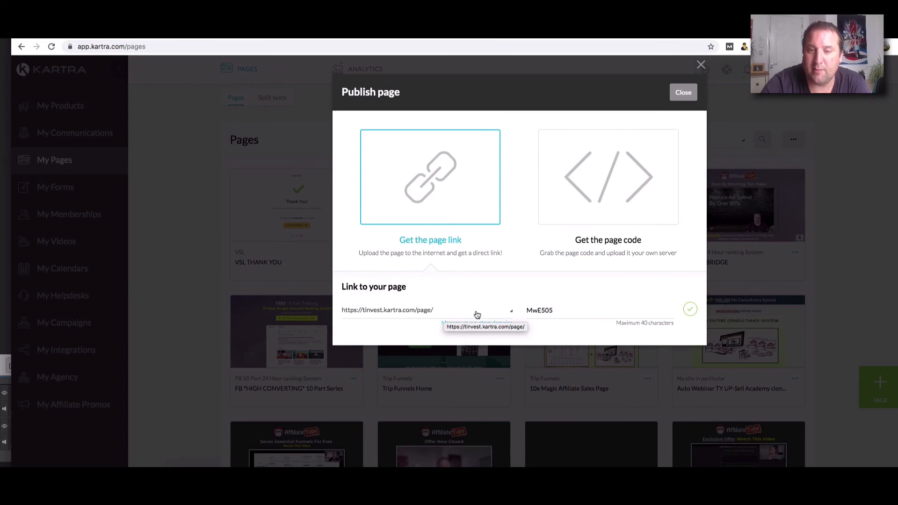
click(691, 310)
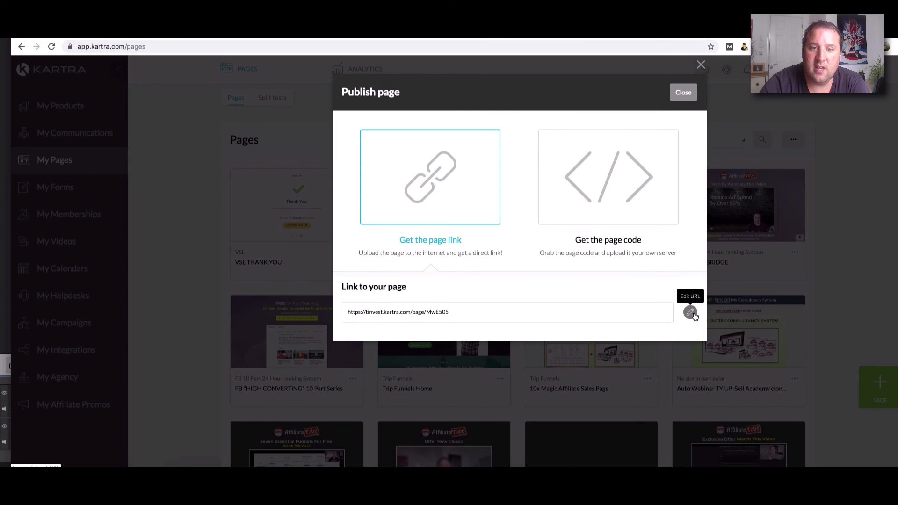
- Copy the opt-in page's link, open it in a new browser tab and submit the sign-up form with a first name and e-mail address
drag(465, 305, 349, 317)
right_click(355, 312)
click(375, 328)
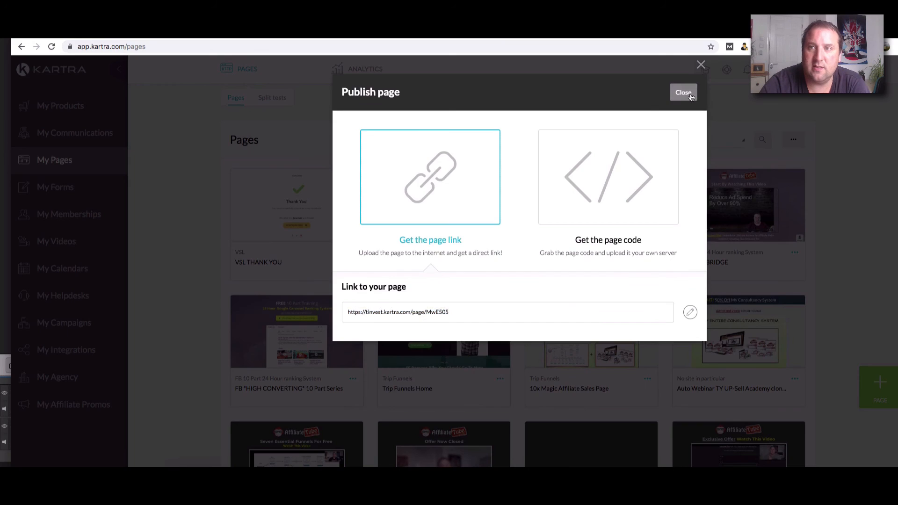
click(683, 92)
key(super+t)
key(super+v)
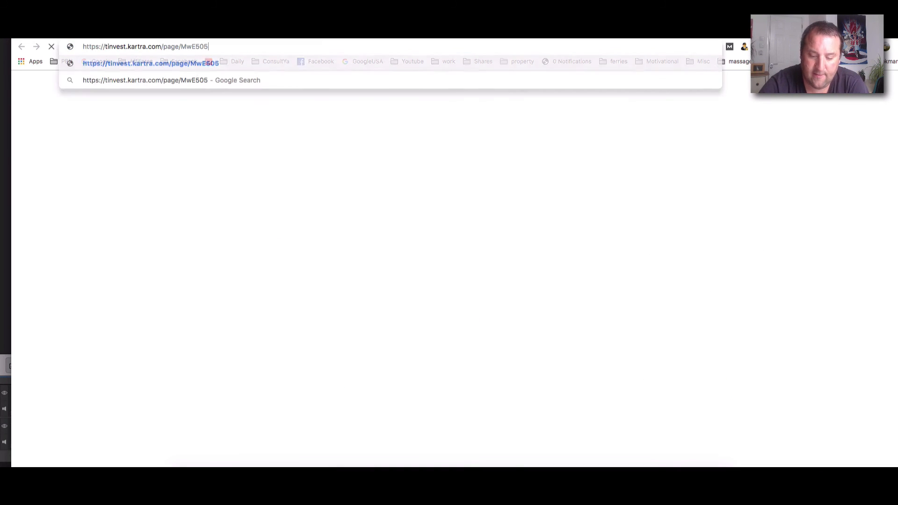
key(Return)
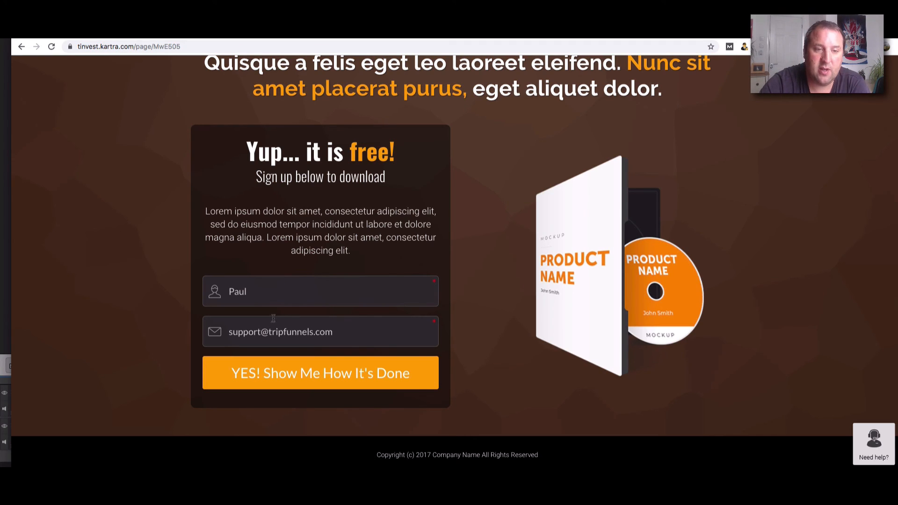
click(338, 381)
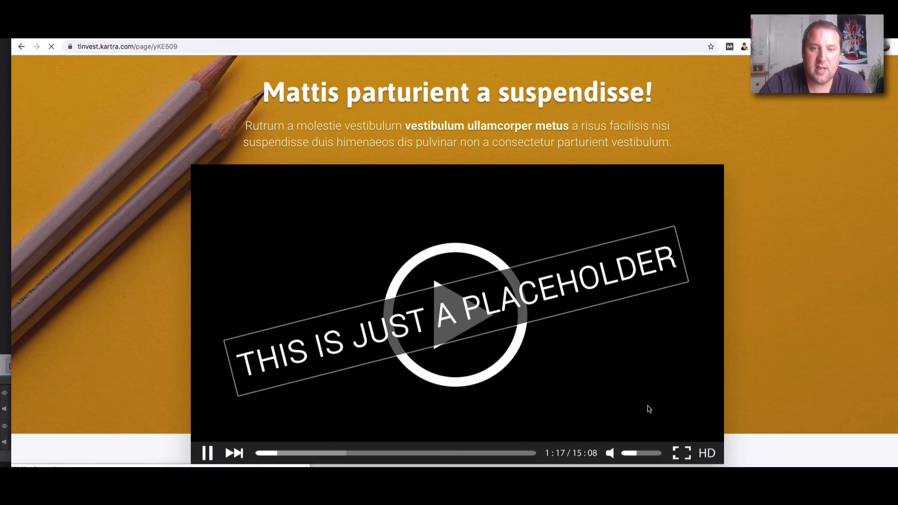
- Examine the video sales page, including the placeholder video, the call-scheduling button and the testimonials below it
scroll(646, 408, down, 3)
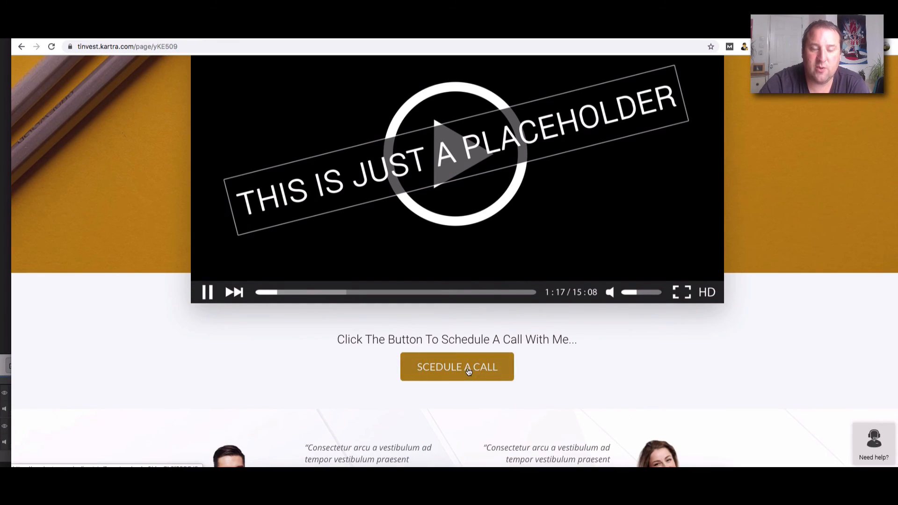
scroll(460, 246, up, 3)
scroll(459, 243, down, 4)
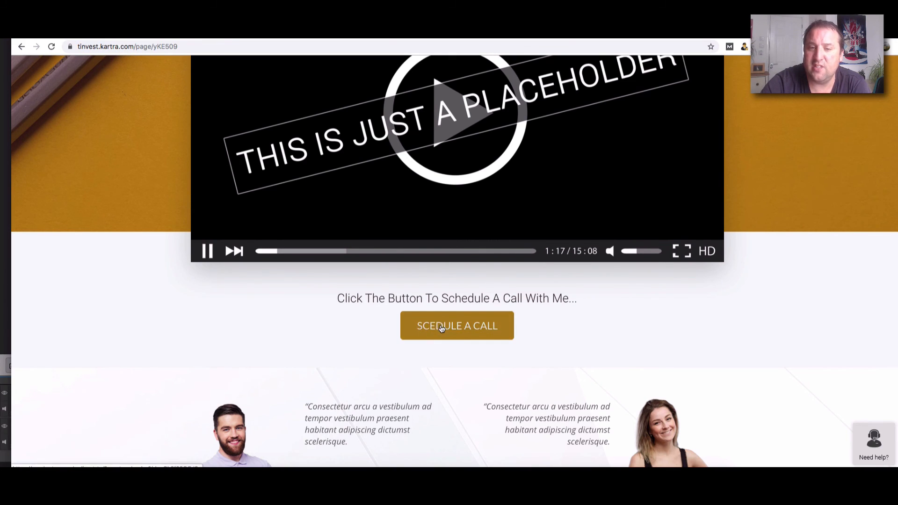
scroll(395, 313, down, 2)
scroll(428, 230, up, 5)
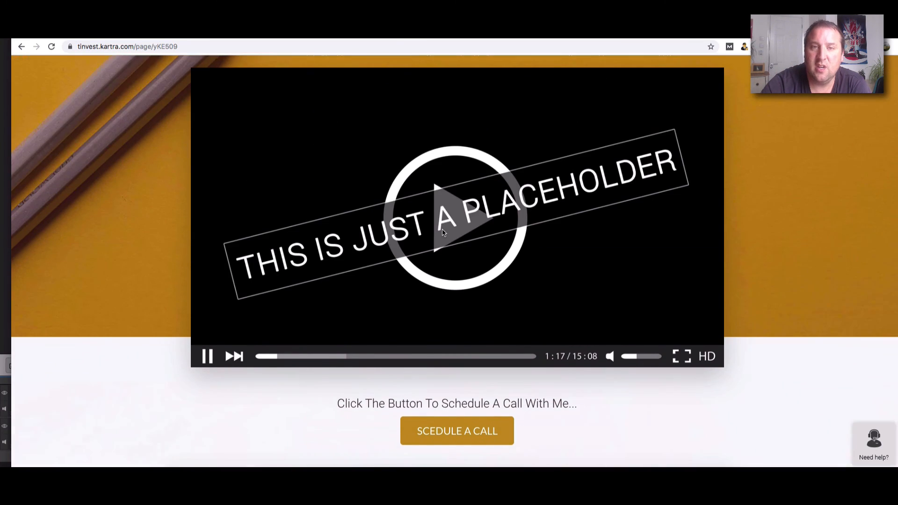
scroll(380, 285, down, 2)
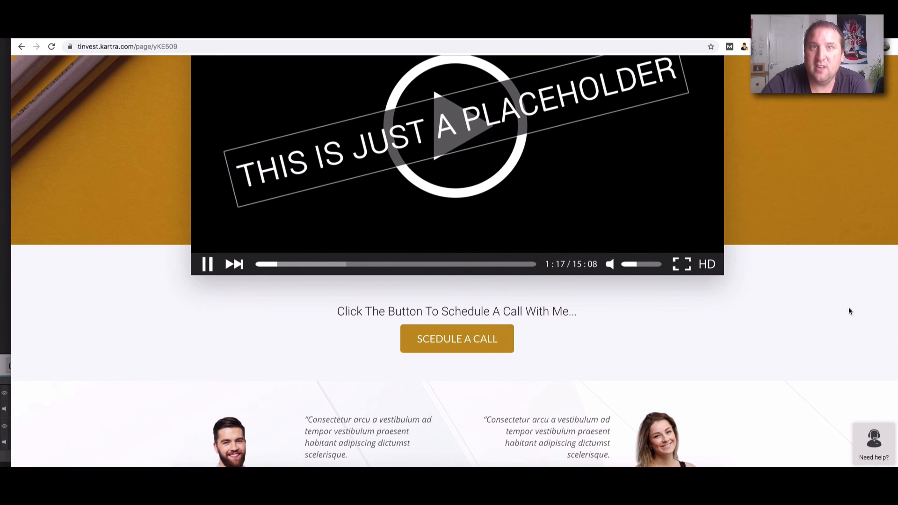
scroll(820, 377, down, 3)
scroll(498, 187, up, 7)
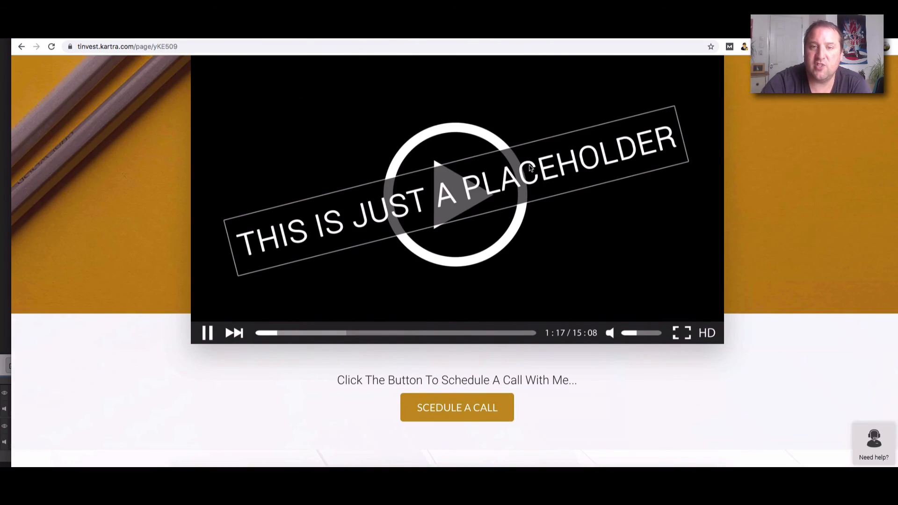
scroll(422, 234, down, 6)
scroll(466, 235, up, 2)
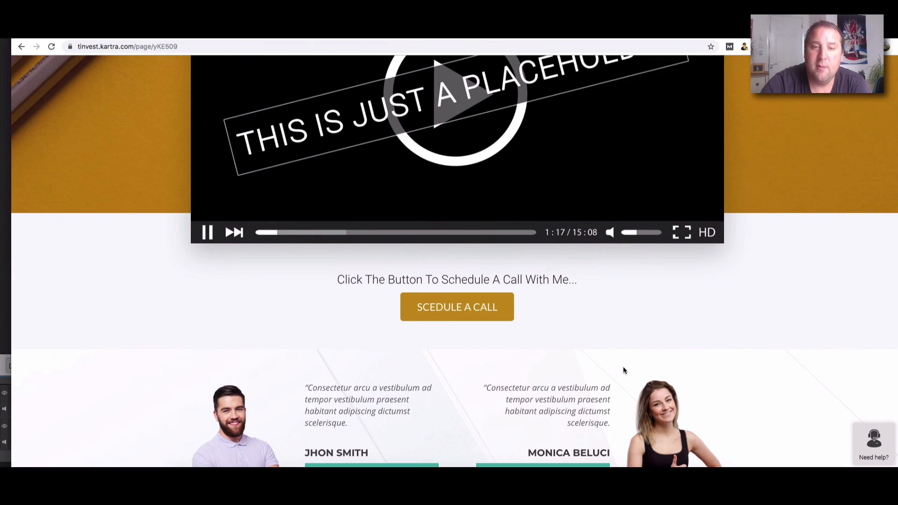
scroll(516, 324, up, 1)
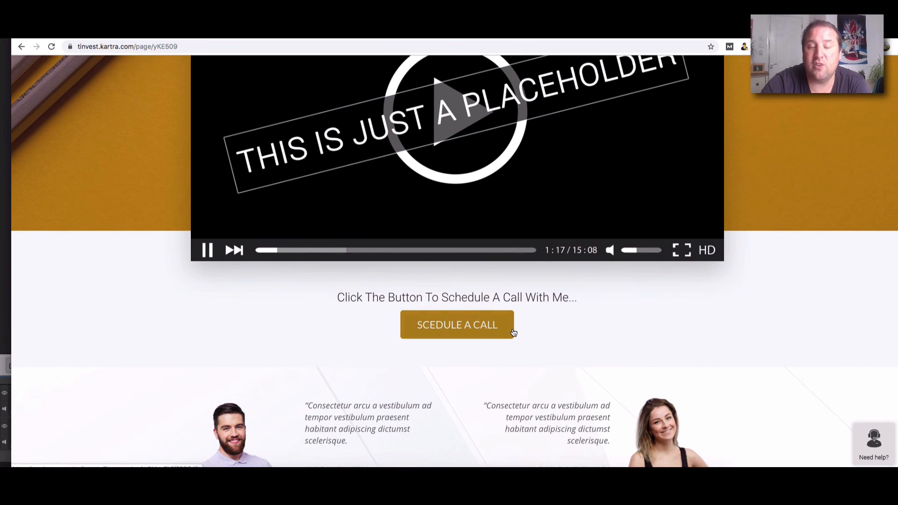
scroll(422, 234, up, 4)
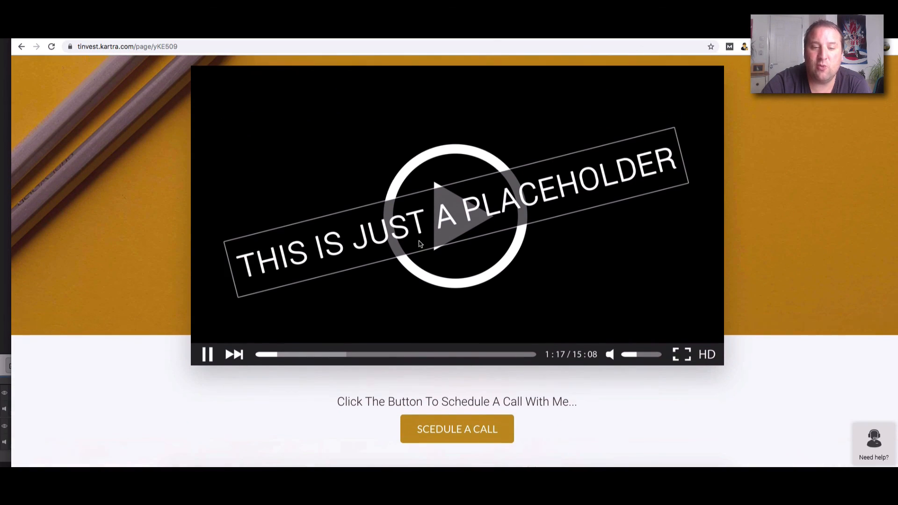
scroll(421, 245, down, 2)
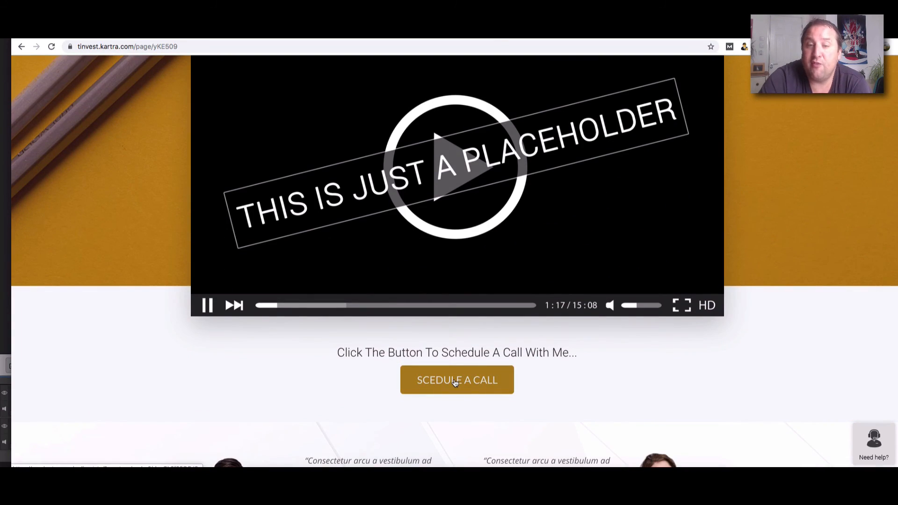
scroll(528, 342, up, 4)
scroll(513, 351, down, 2)
scroll(490, 355, down, 3)
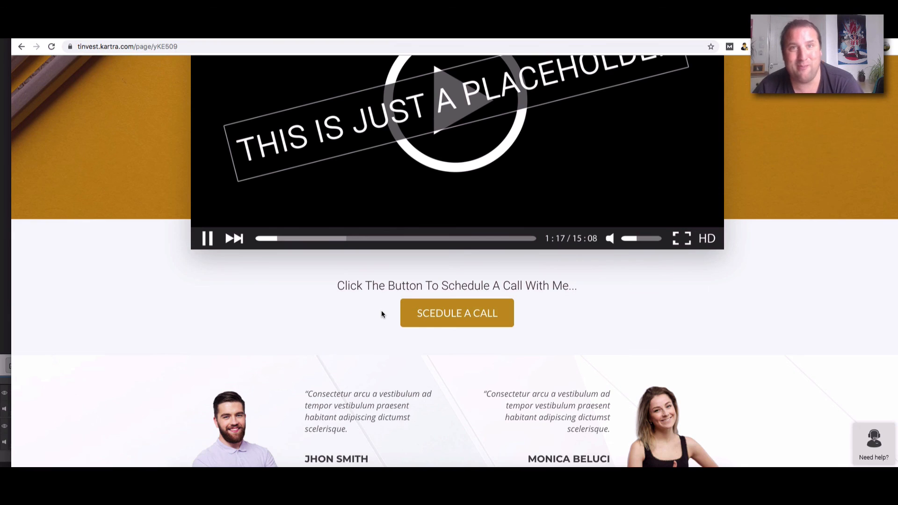
scroll(520, 305, up, 5)
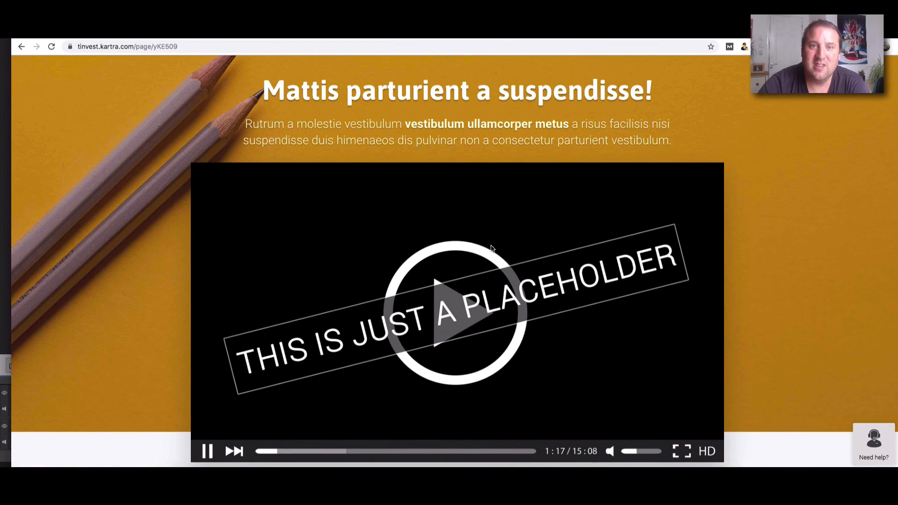
scroll(491, 248, down, 1)
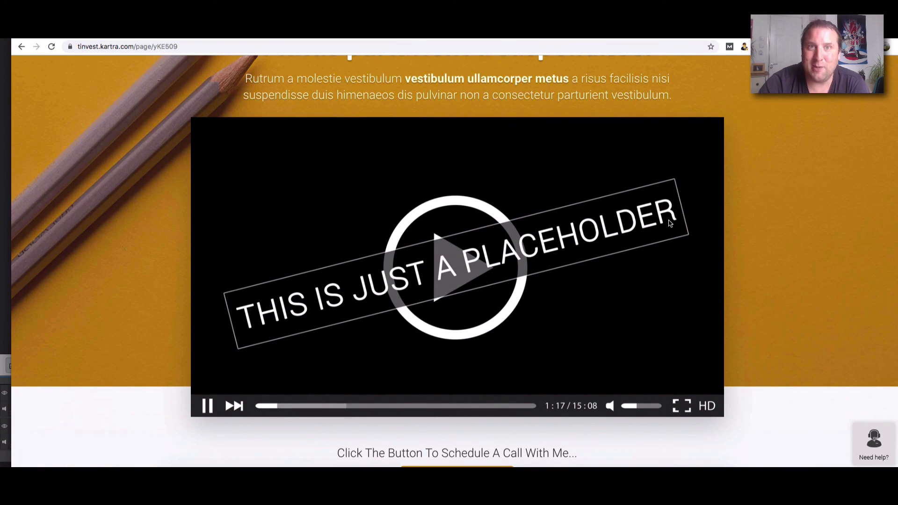
scroll(569, 255, up, 1)
scroll(540, 286, down, 4)
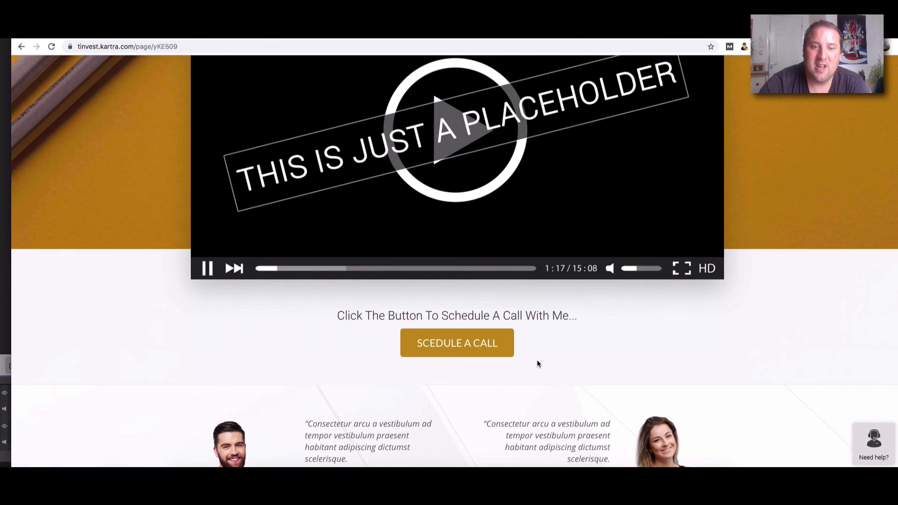
- Open the strategy call booking calendar from the video sales page and advance it to the week of 9 to 15 September 2019
click(470, 348)
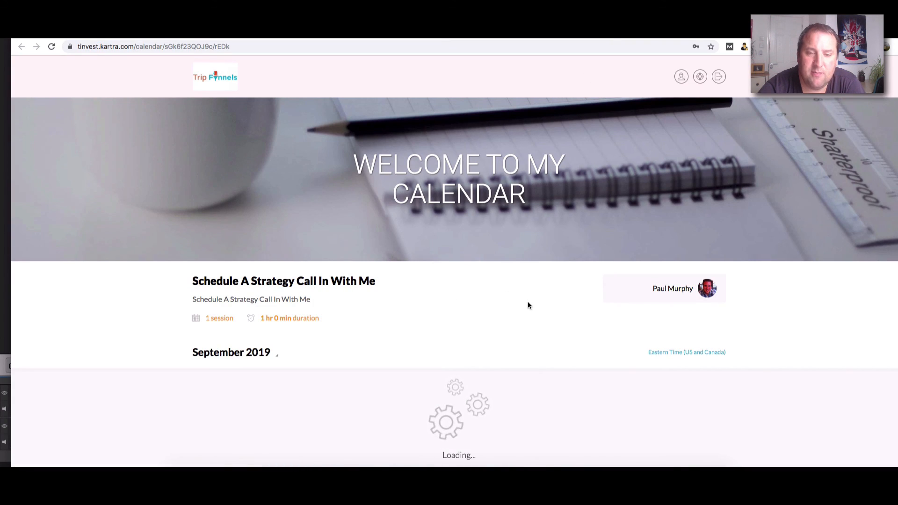
scroll(527, 305, down, 2)
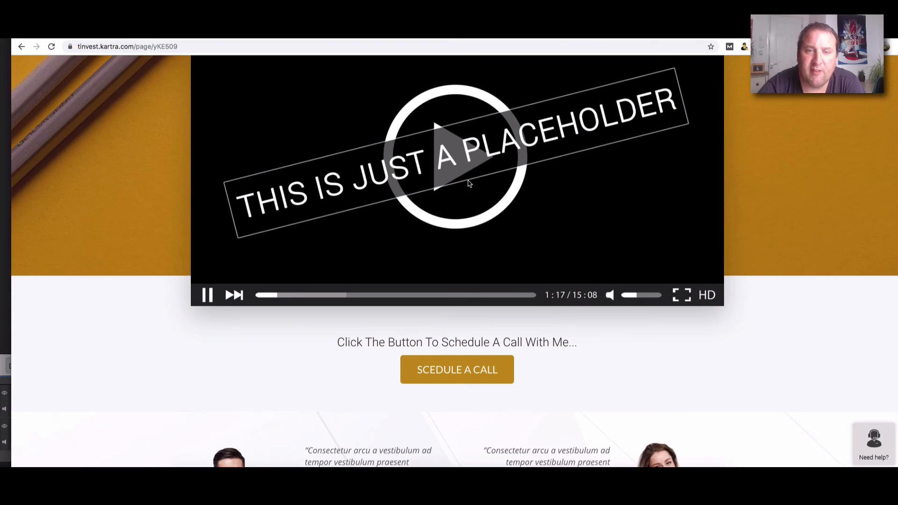
scroll(469, 183, up, 3)
scroll(507, 196, down, 3)
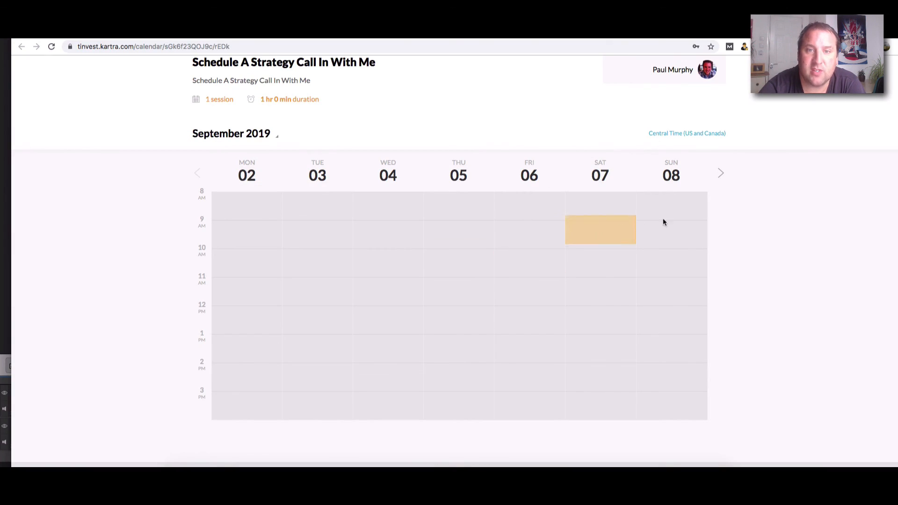
click(721, 173)
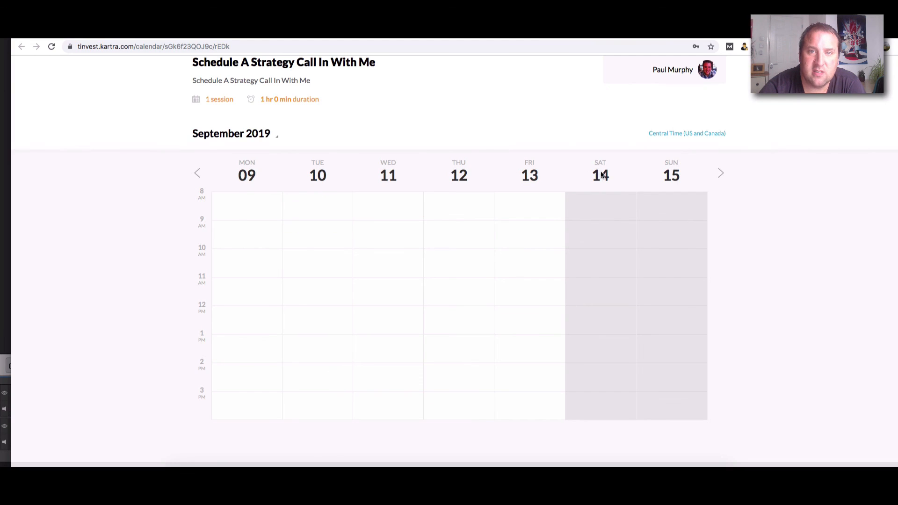
- Examine which days and hours the booking calendar offers for a strategy call in this week
scroll(233, 362, down, 1)
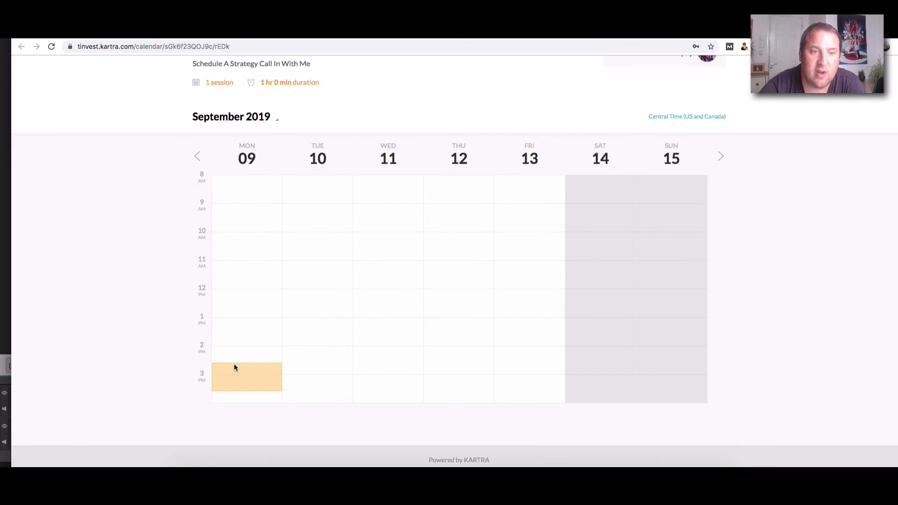
scroll(258, 340, up, 1)
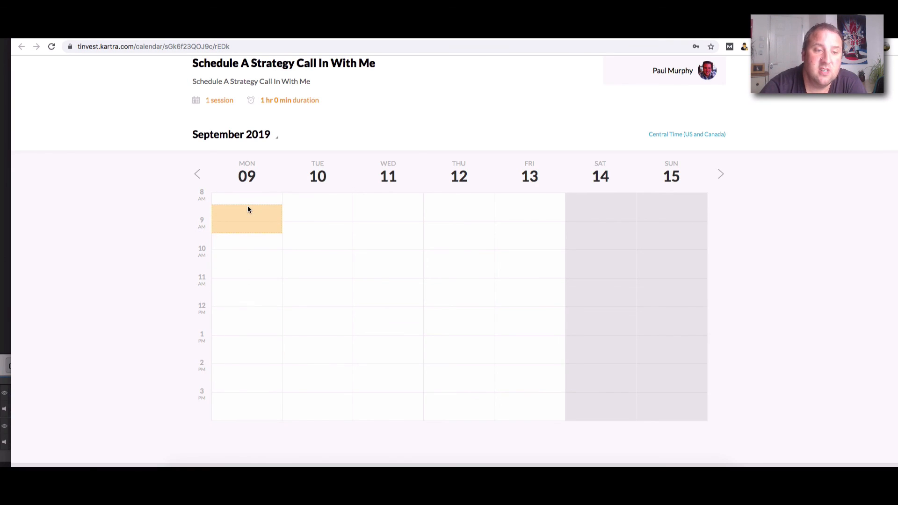
scroll(435, 260, up, 1)
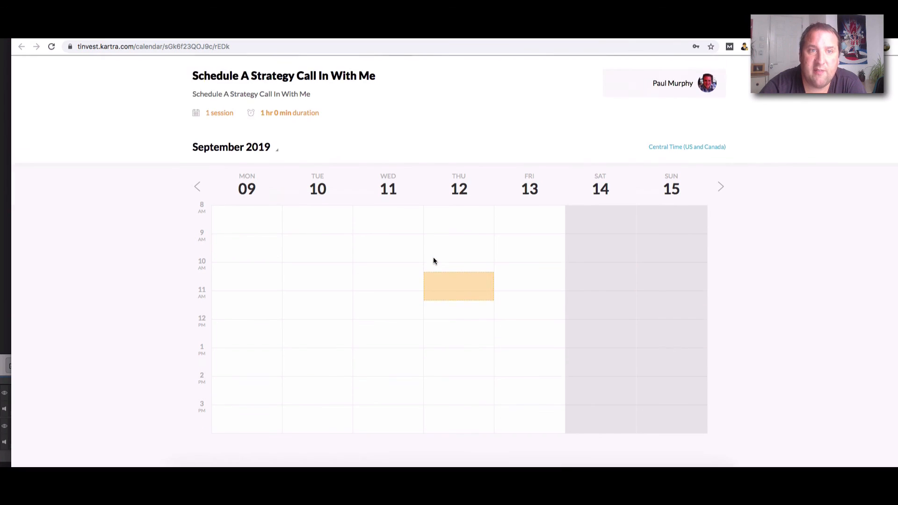
scroll(433, 260, down, 1)
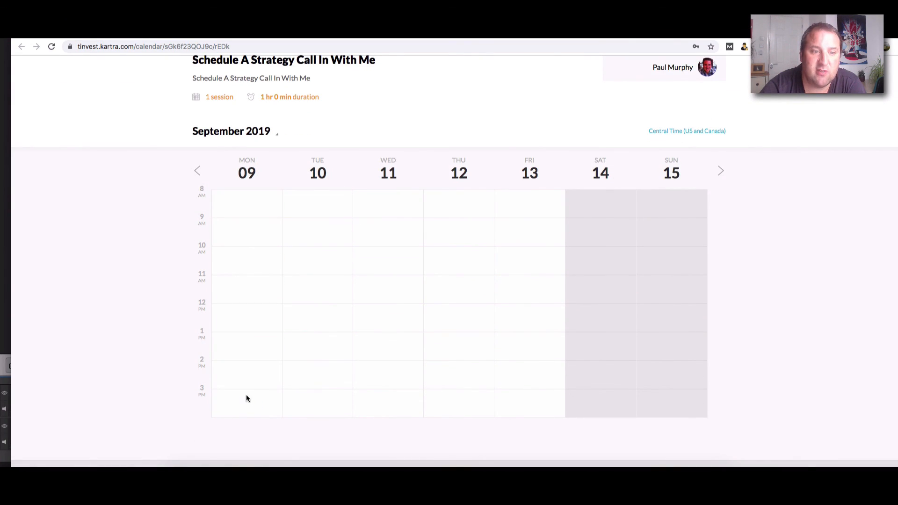
scroll(576, 261, up, 4)
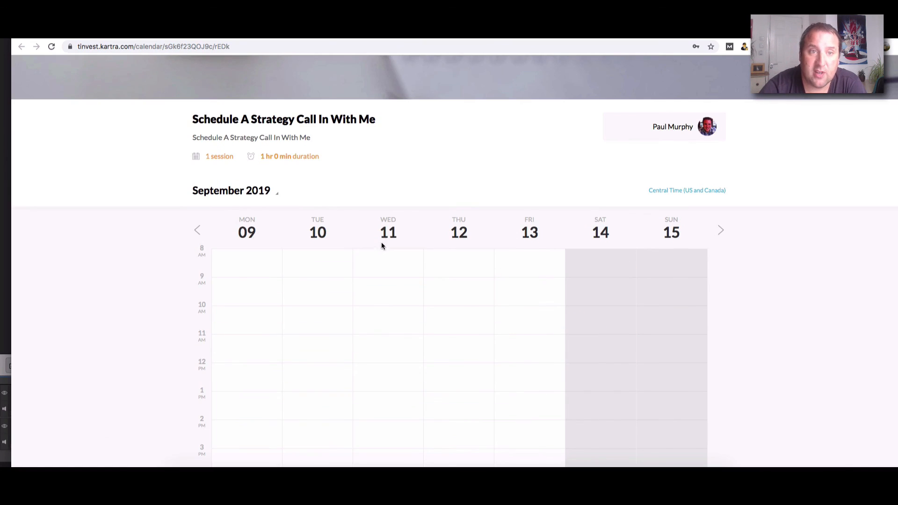
scroll(360, 247, down, 5)
scroll(261, 253, up, 3)
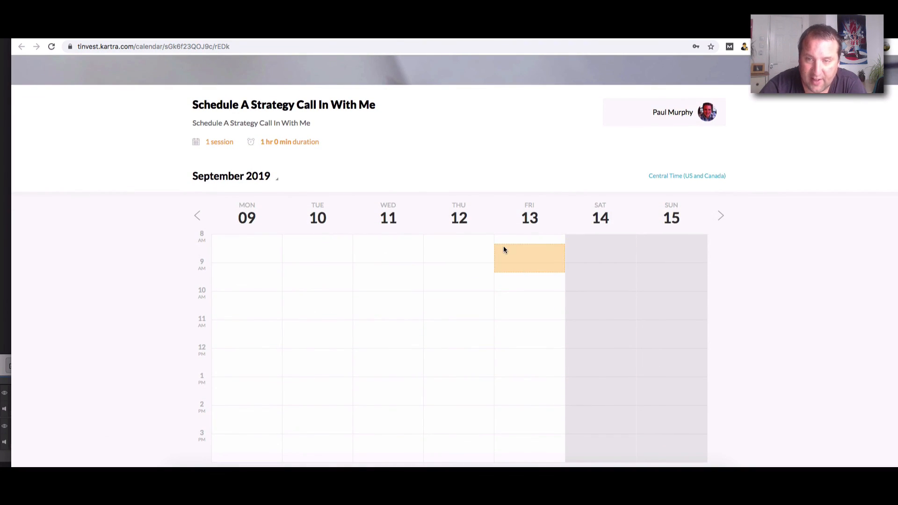
scroll(503, 248, down, 3)
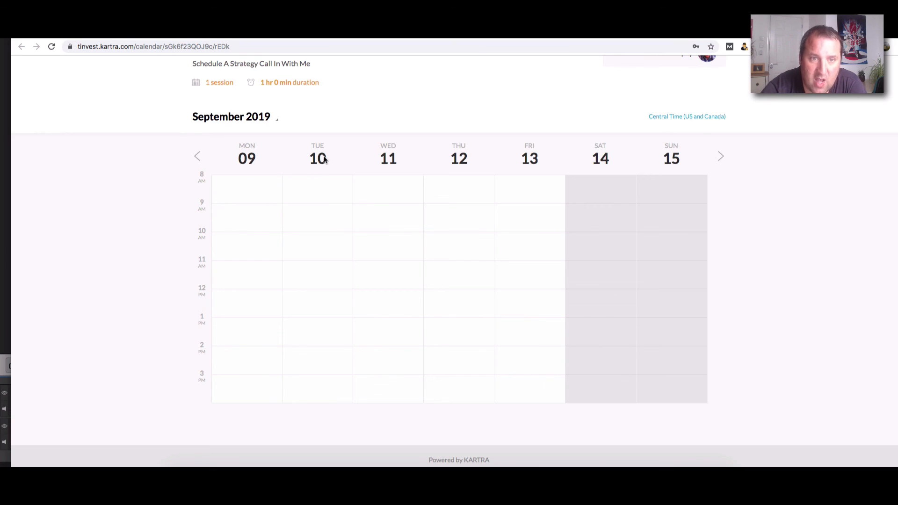
scroll(327, 178, up, 1)
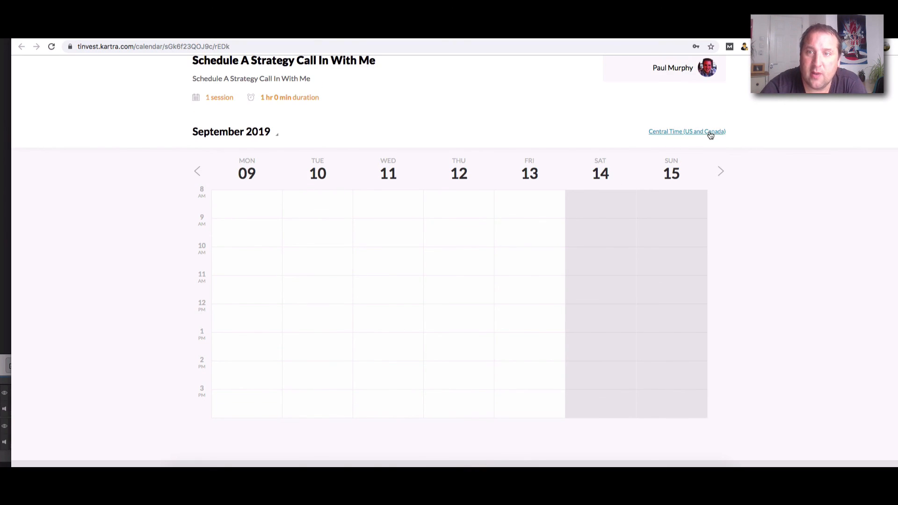
- Set the booking calendar's time zone to Dublin, Edinburgh, Lisbon, London and recheck that setting
click(686, 134)
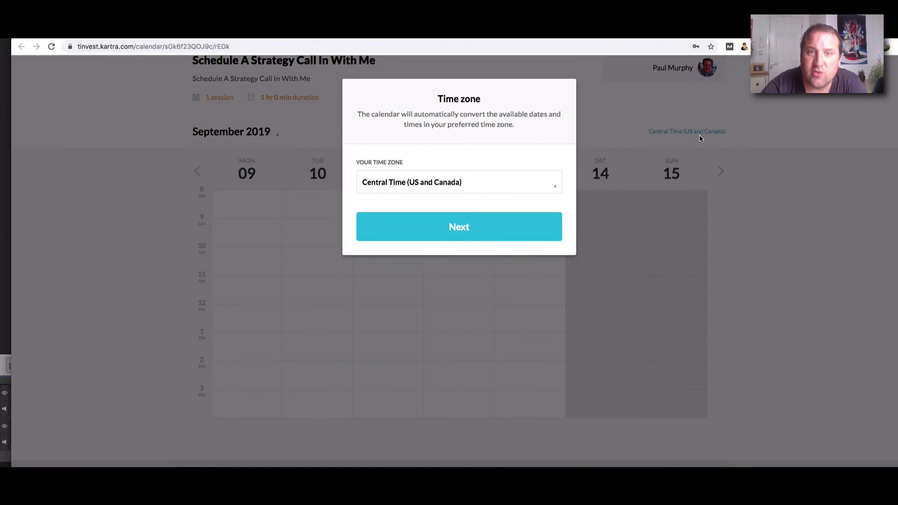
click(537, 184)
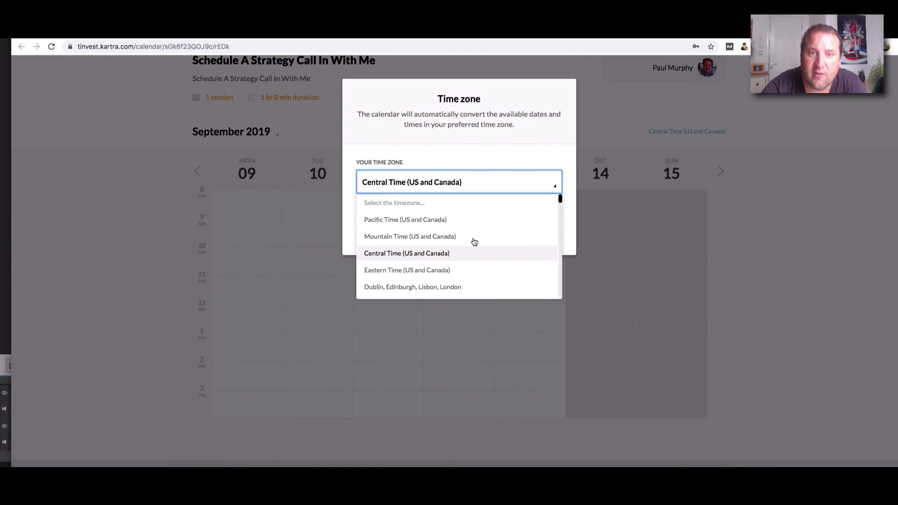
click(393, 288)
click(442, 234)
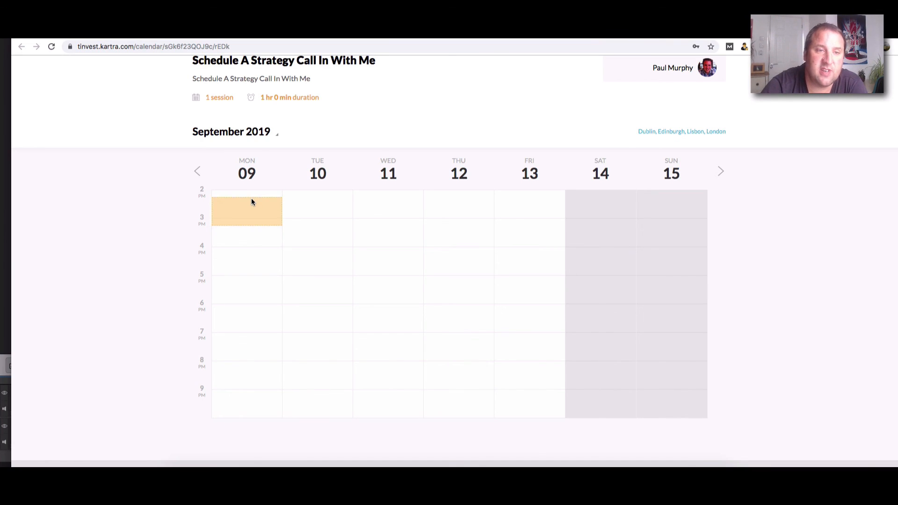
scroll(251, 198, down, 1)
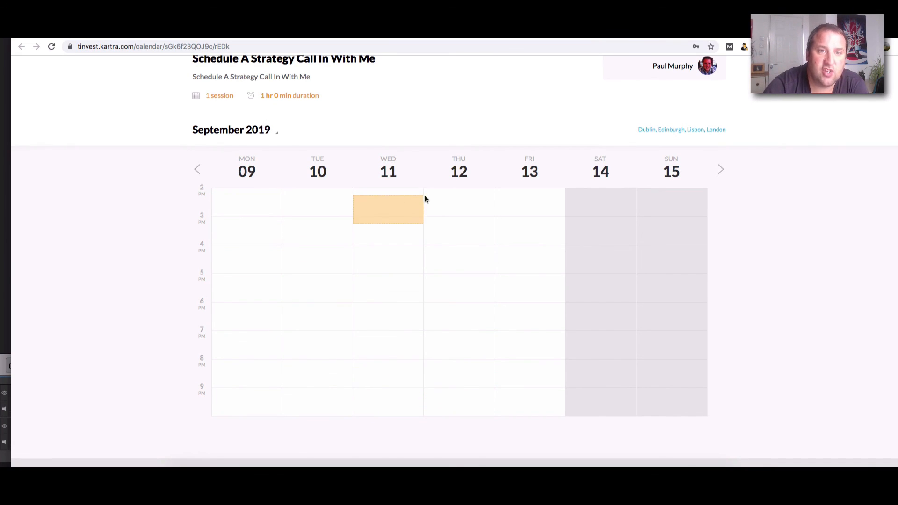
click(696, 133)
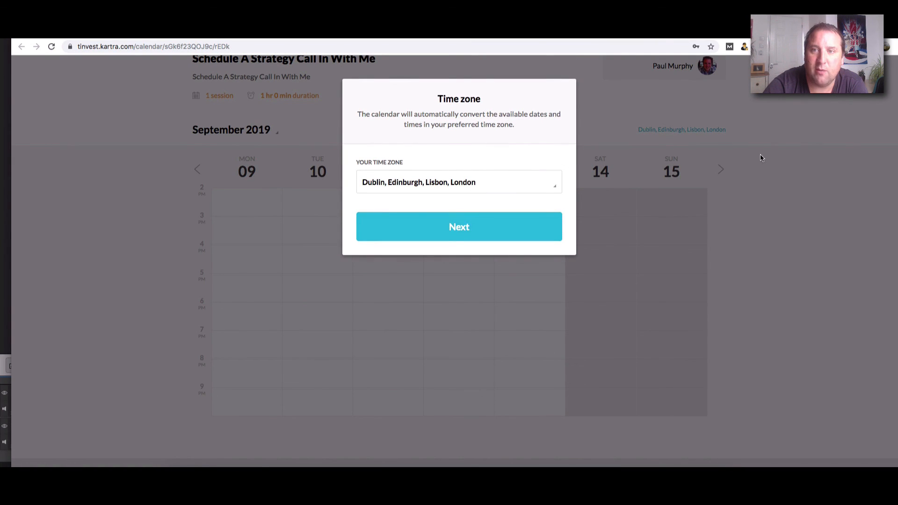
click(481, 233)
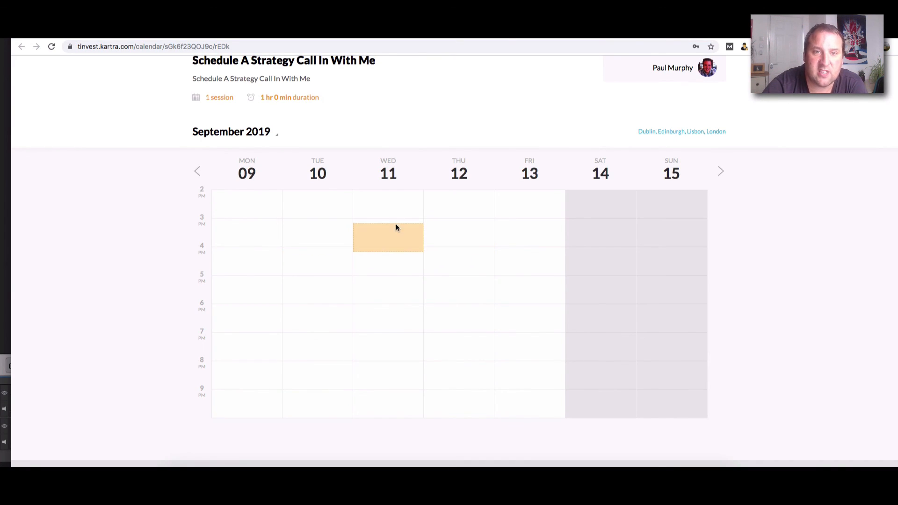
- Book a strategy call for Wednesday 11 September 2019 at 15:00 and submit the prefilled first name and e-mail address
click(394, 225)
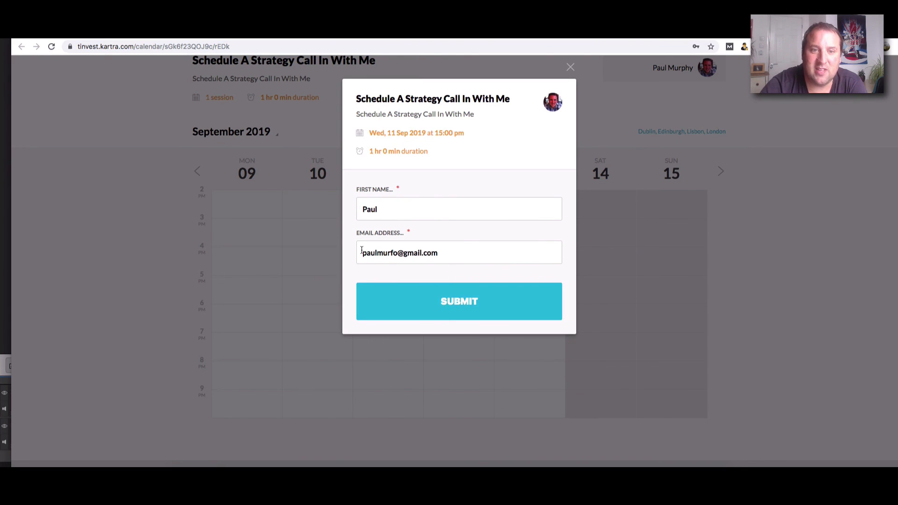
click(470, 302)
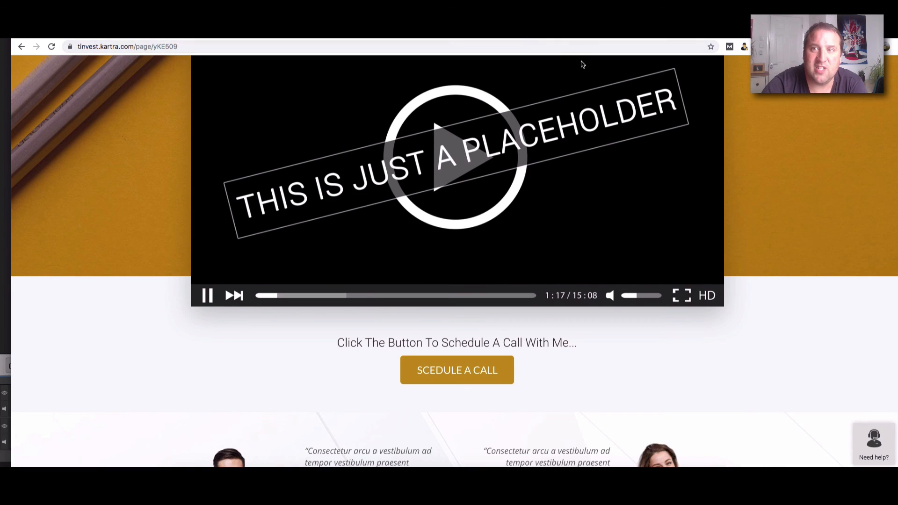
- Re-examine the video sales page's placeholder video, call-scheduling button and testimonials, and revisit the opt-in form's fields stage in the form wizard
scroll(541, 192, up, 1)
scroll(542, 191, down, 3)
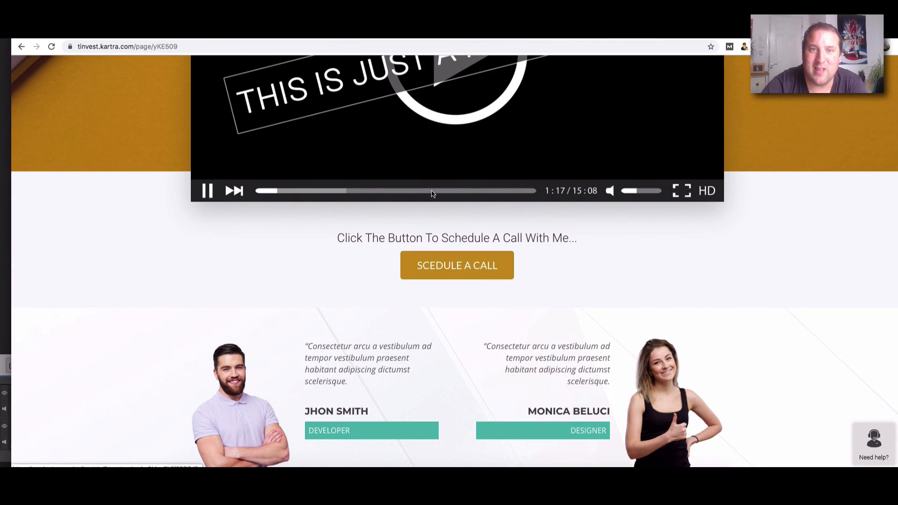
scroll(377, 184, down, 1)
scroll(519, 188, up, 6)
scroll(408, 278, down, 4)
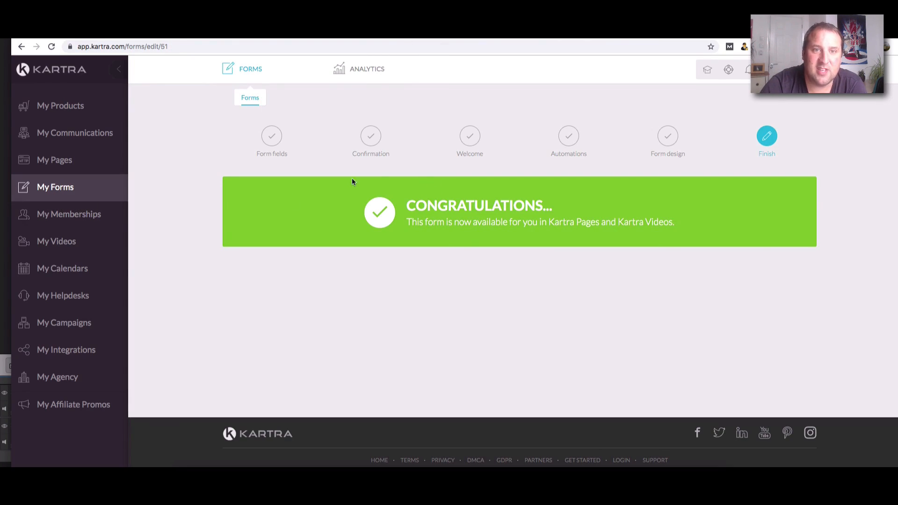
click(265, 138)
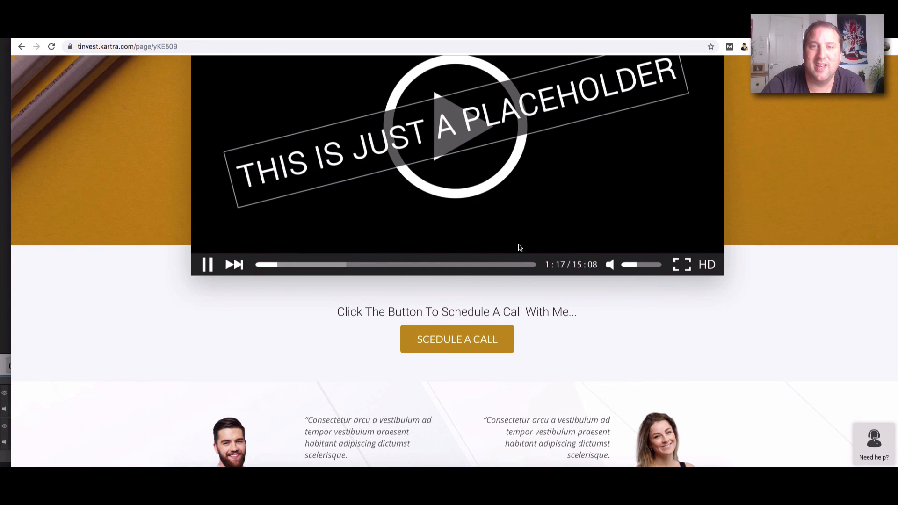
scroll(535, 280, down, 2)
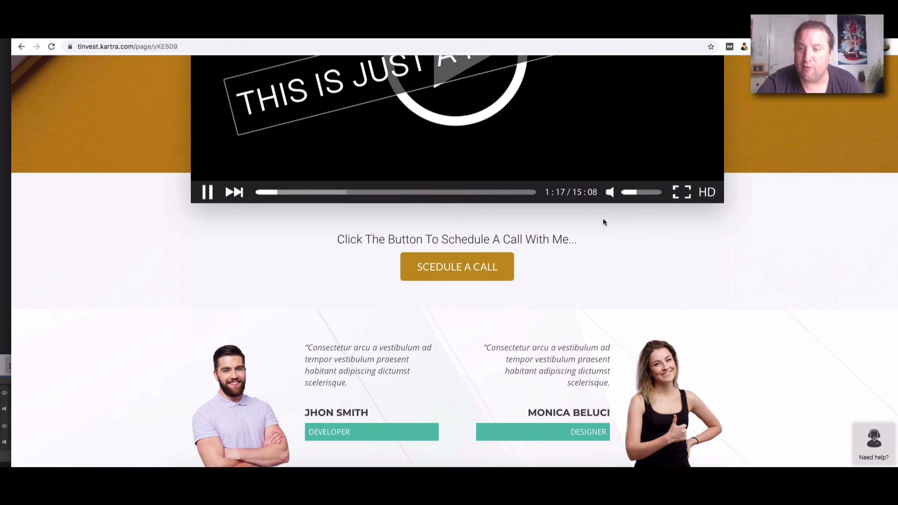
scroll(133, 64, up, 2)
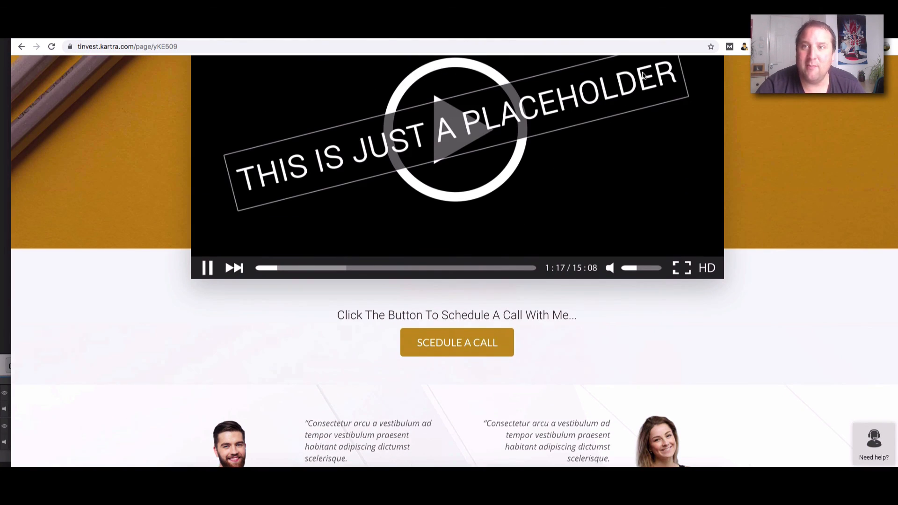
- Switch to Gmail in a new browser tab and read the "New calendar booking" notification from Kartra
key(ctrl+t)
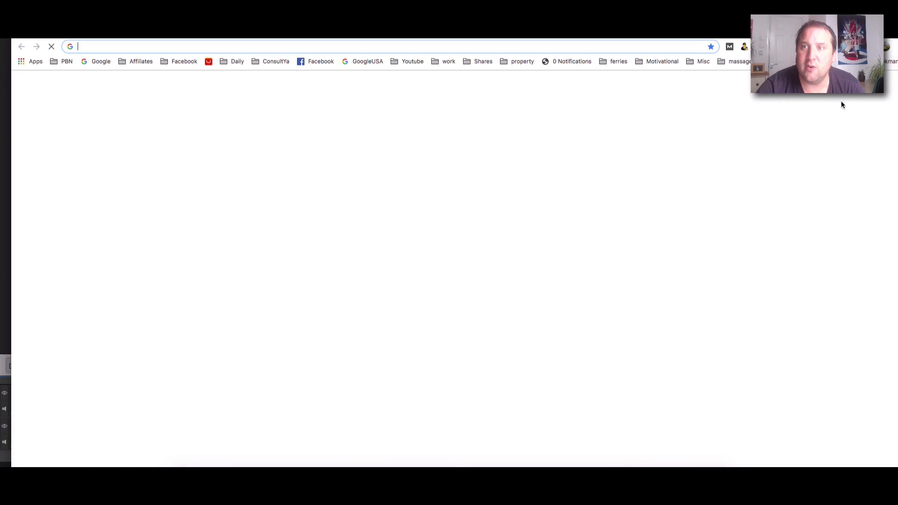
click(816, 87)
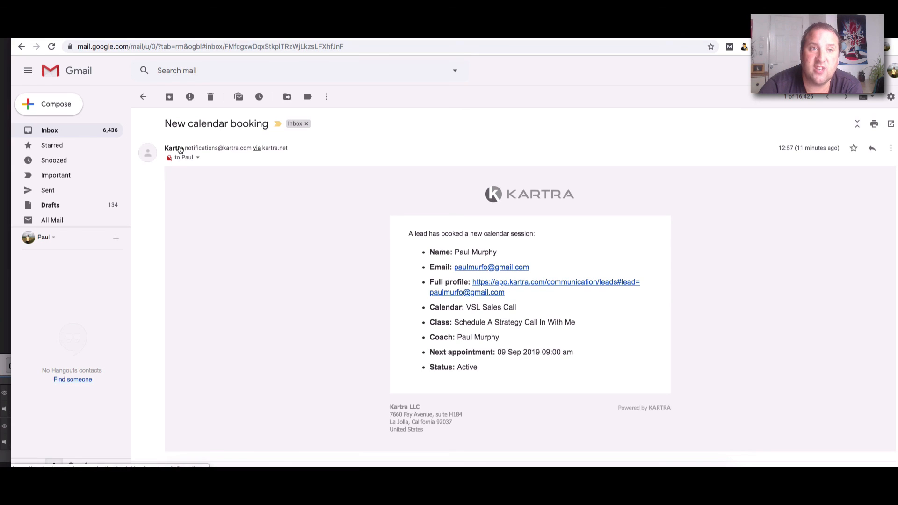
scroll(508, 242, down, 1)
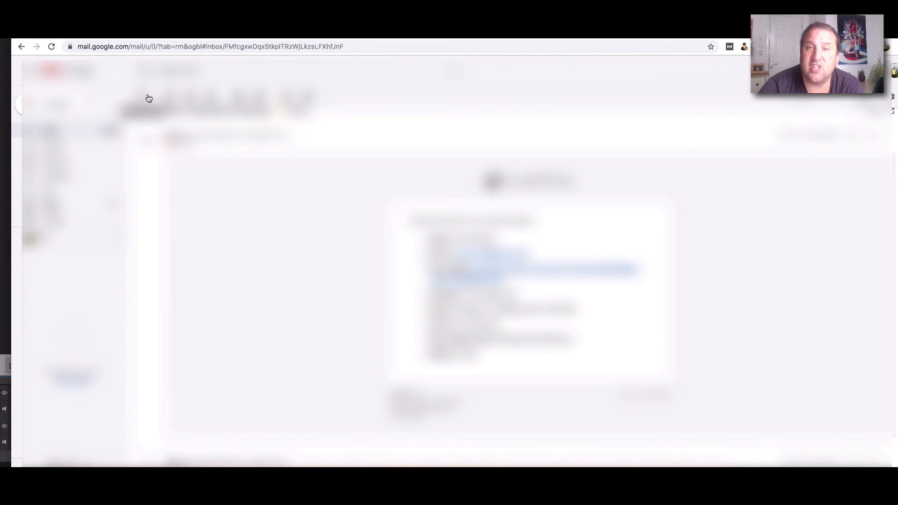
click(147, 96)
- Read the event, host and date in the "Your appointment has been cancelled" email, and check another inbox message
click(326, 169)
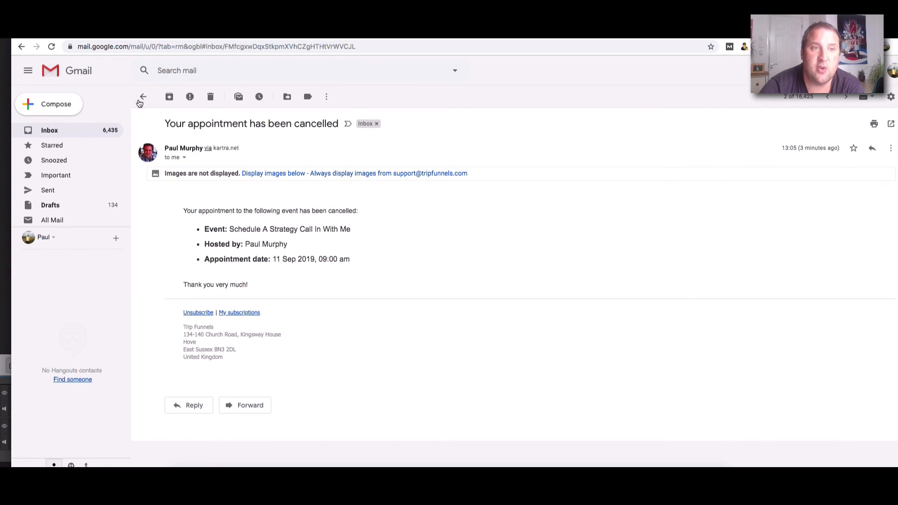
drag(183, 210, 288, 260)
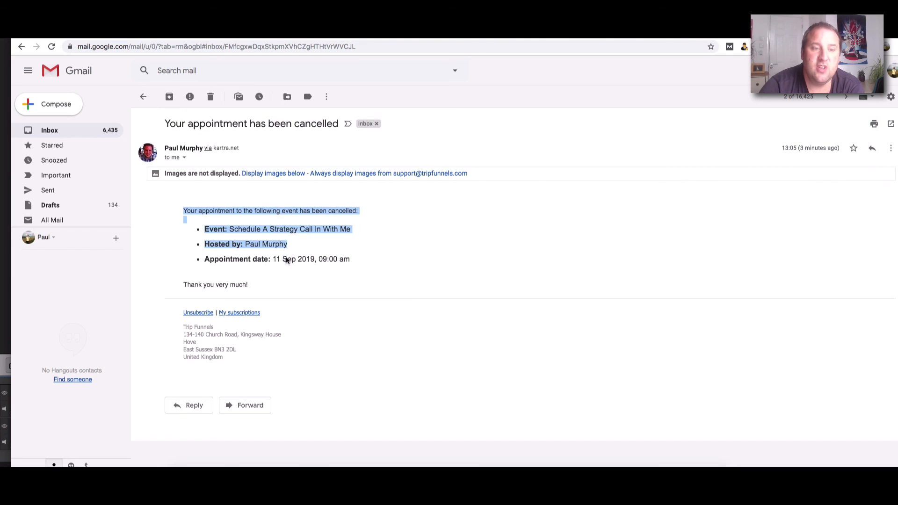
click(326, 258)
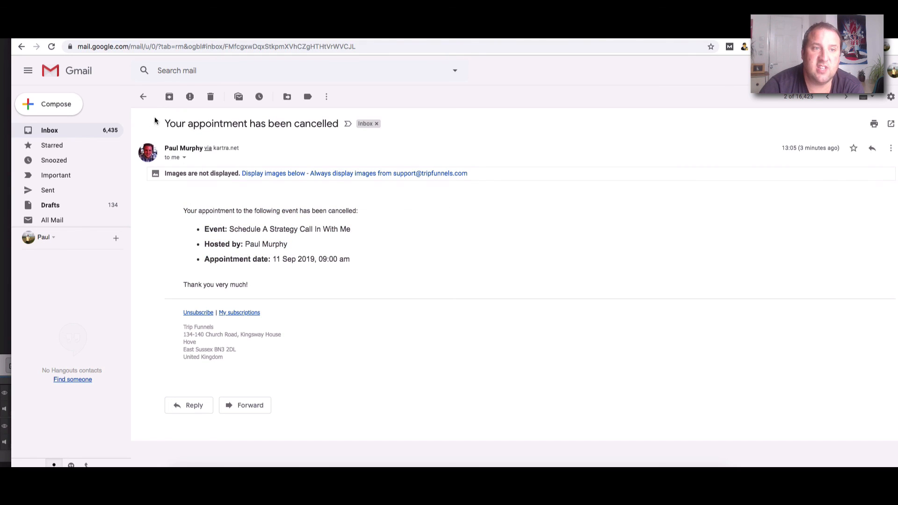
click(142, 97)
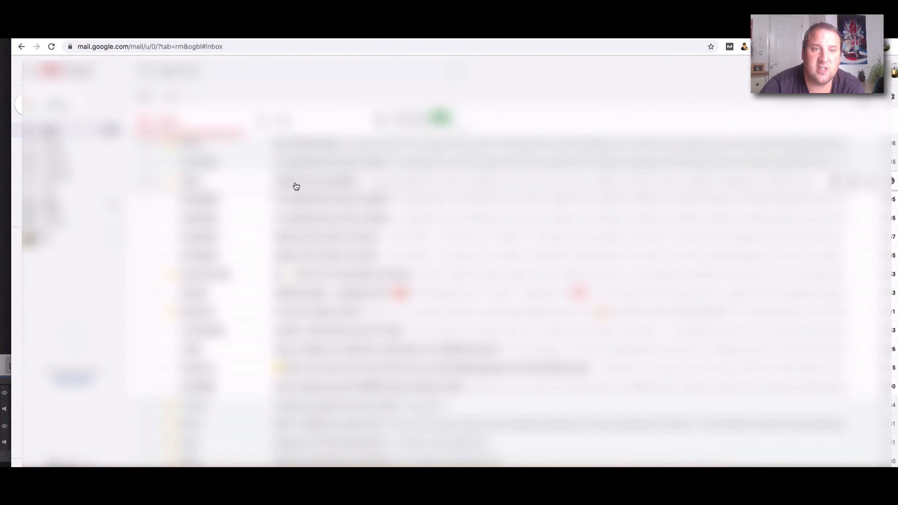
click(296, 186)
click(147, 98)
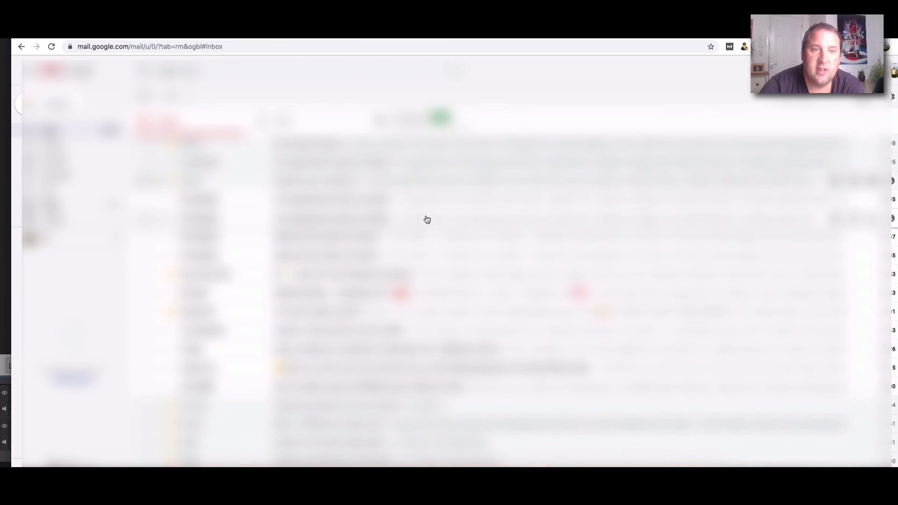
- Open the "Welcome! Here's What To Do Next?" email, display its images and check its video and calendar link lines
click(329, 242)
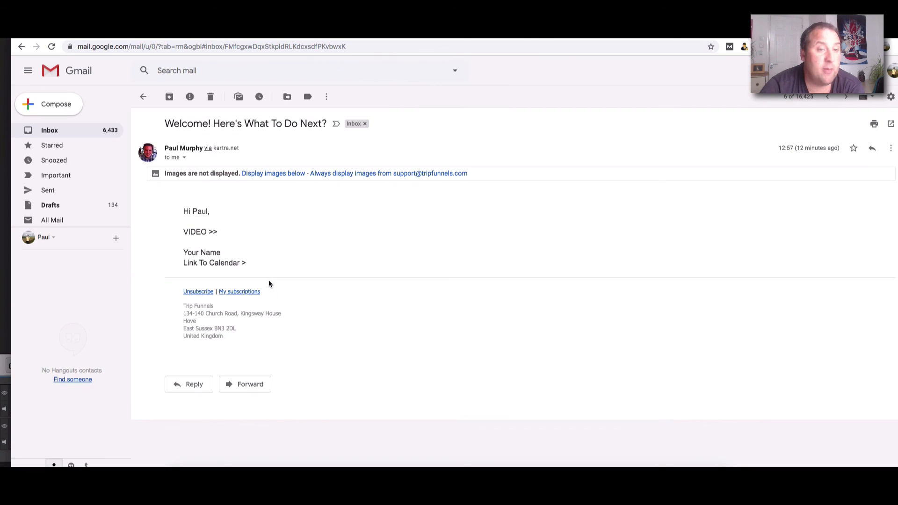
click(275, 174)
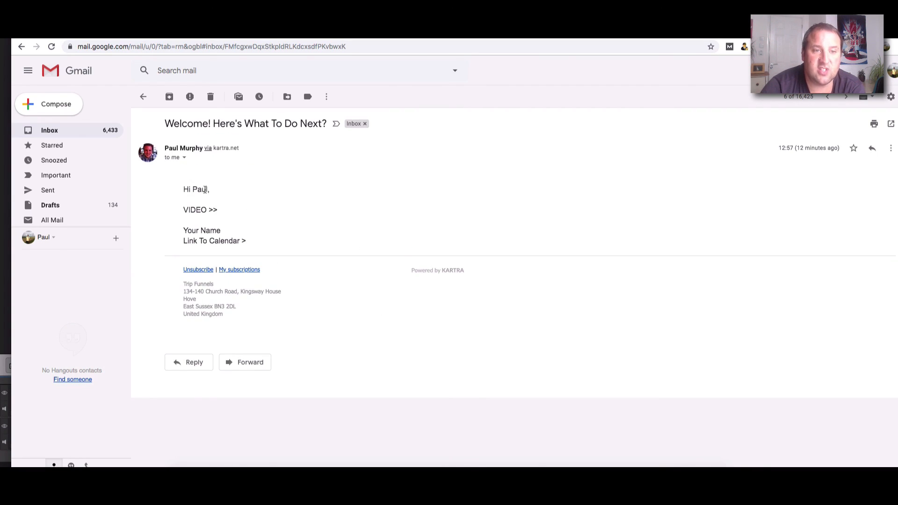
drag(184, 241, 254, 237)
click(255, 237)
click(143, 96)
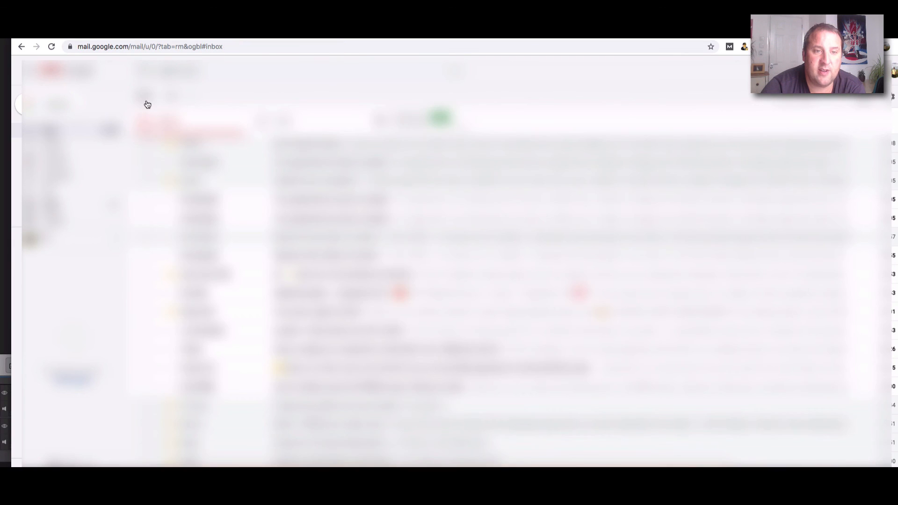